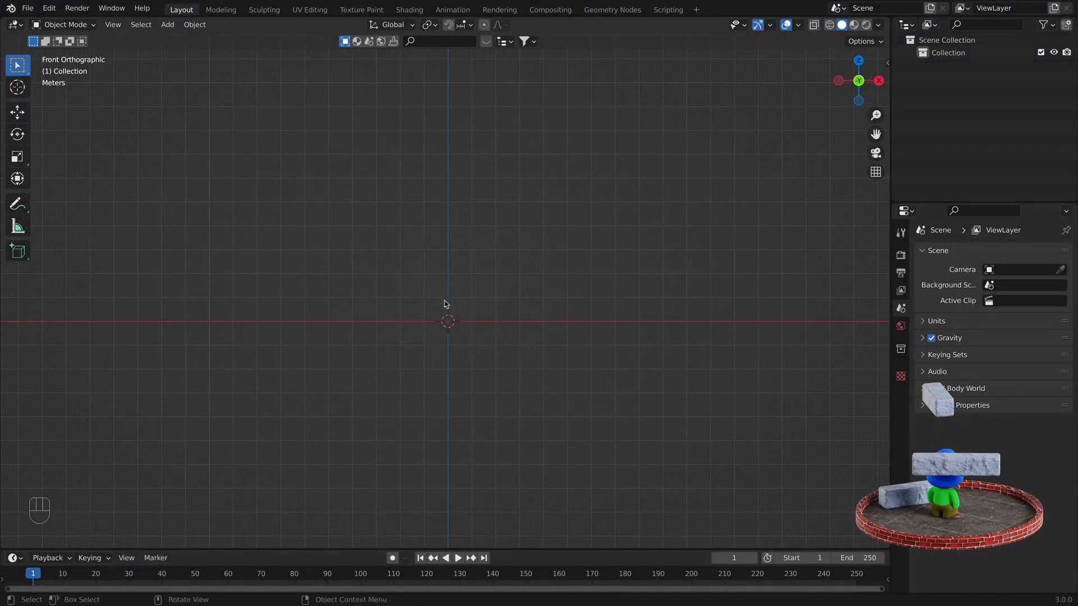
Add FRONT.png as a reference image in the front view.
key(shift+a)
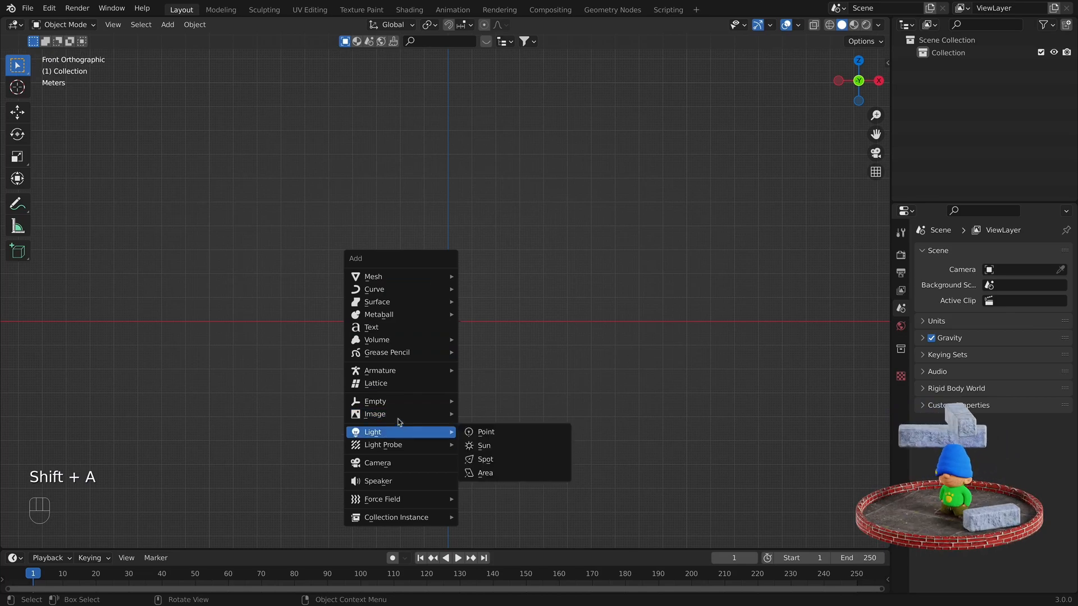
mouse_move(436, 419)
click(488, 427)
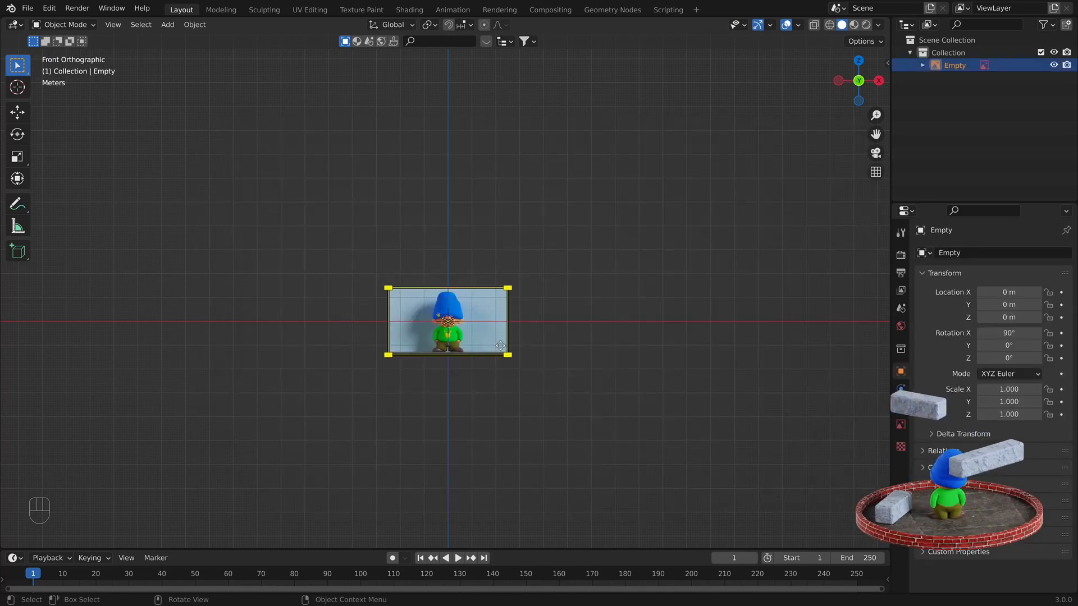
scroll(554, 378, up, 5)
scroll(555, 375, up, 1)
shift+middle_drag(554, 375, 540, 170)
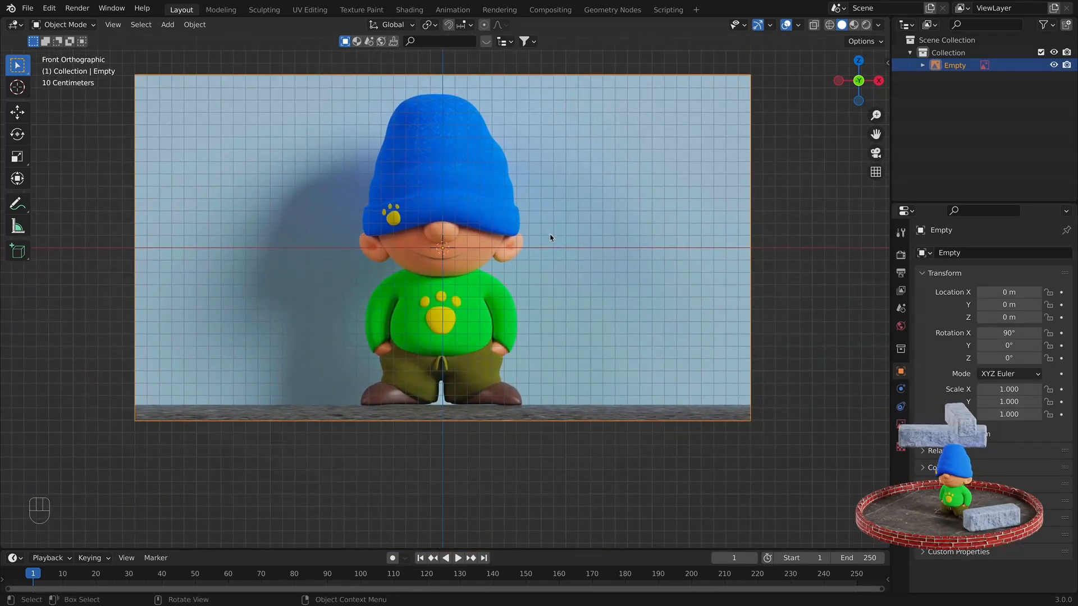
Add SIDE.png from the Desktop folder as a reference image aligned to the right side view.
scroll(549, 237, down, 2)
key(KP_3)
key(shift+a)
mouse_move(554, 247)
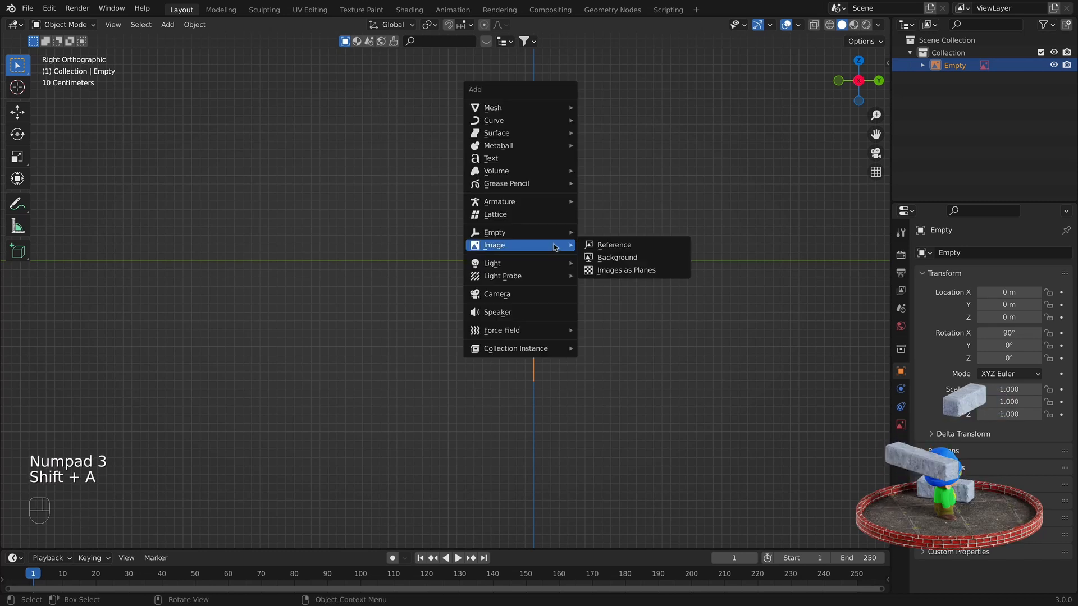
click(621, 250)
scroll(518, 247, down, 5)
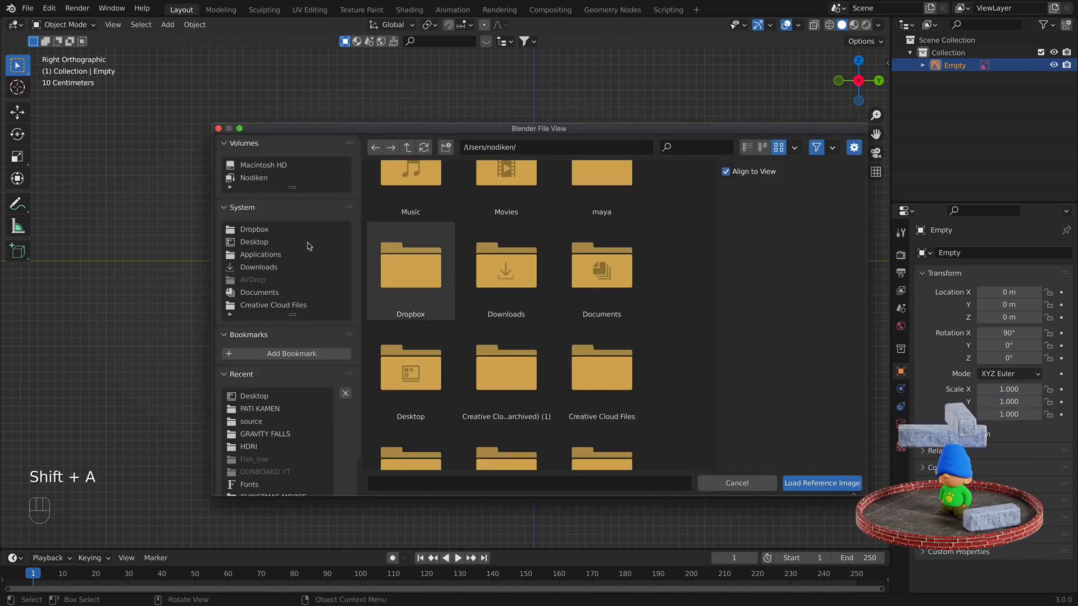
click(308, 243)
scroll(599, 362, down, 5)
double_click(604, 363)
shift+middle_drag(679, 354, 632, 384)
scroll(634, 381, up, 3)
Move the side reference image along Y to about -0.15 m so the character's ear sits on the vertical axis.
key(g)
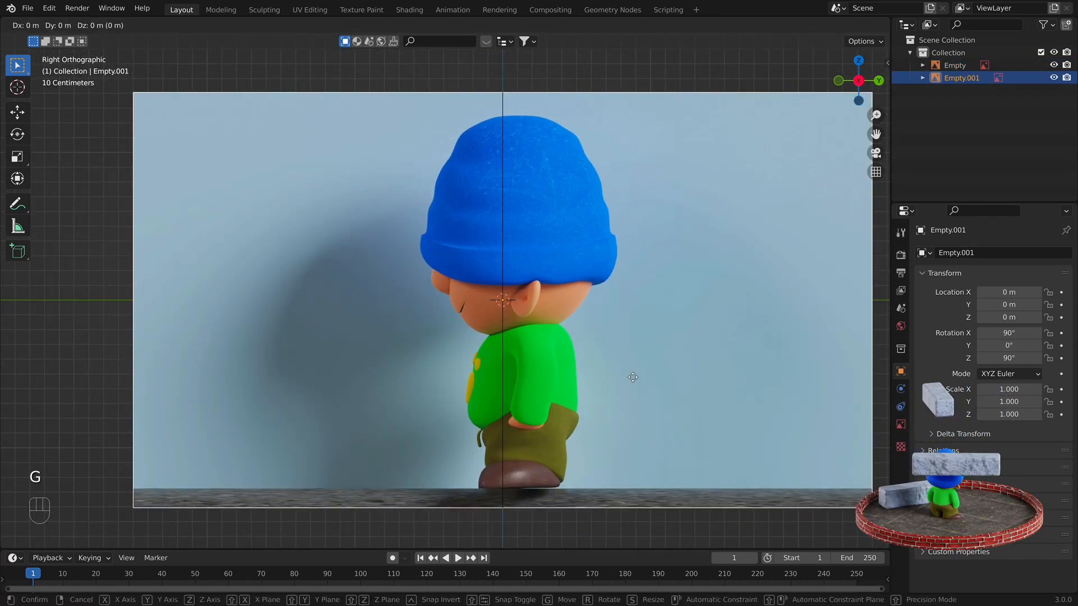
key(y)
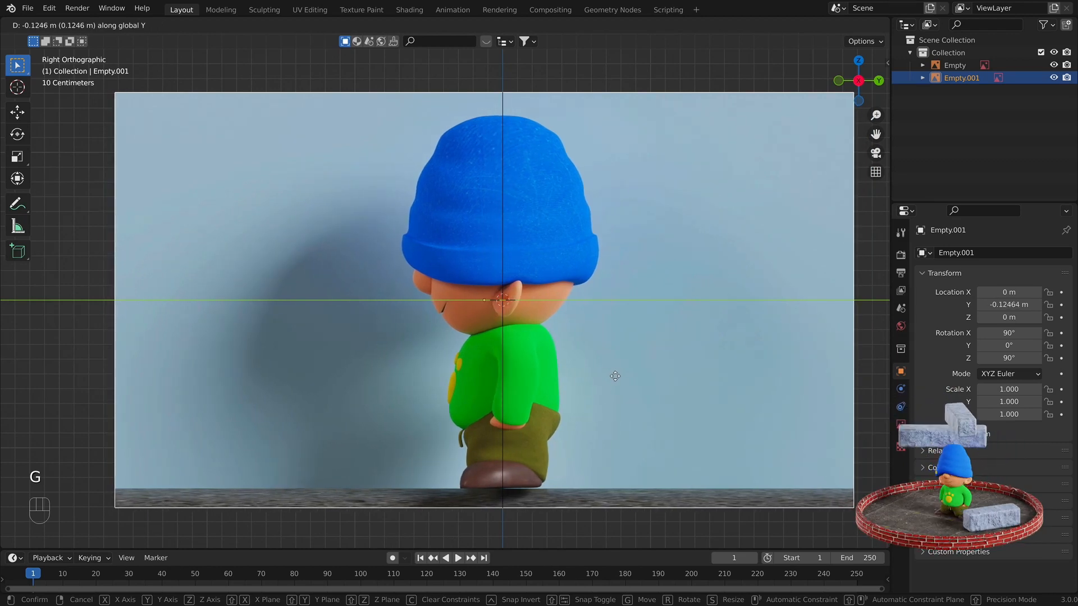
click(615, 376)
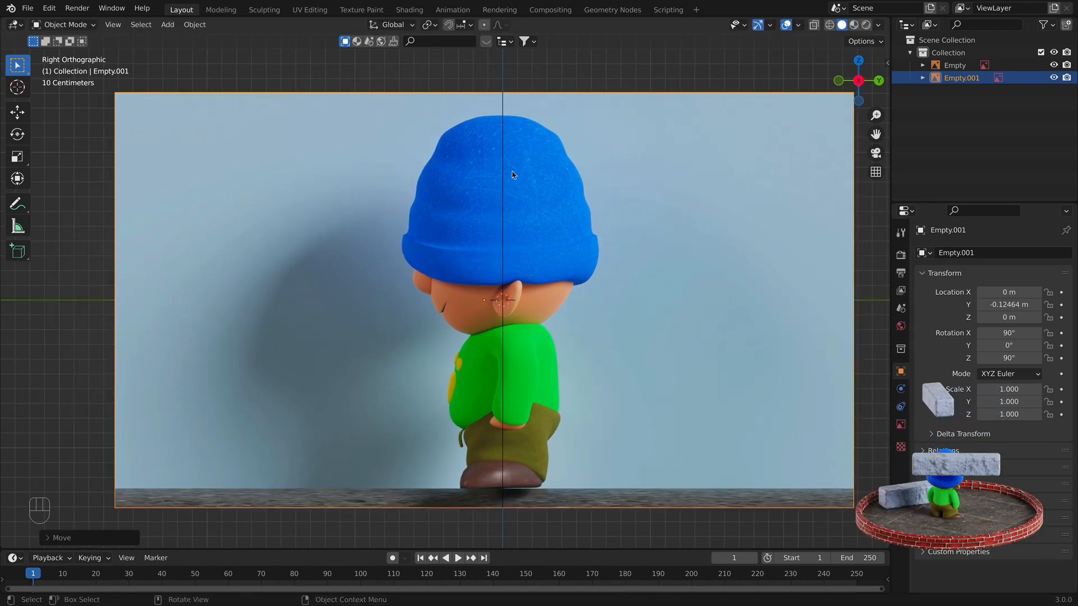
key(g)
key(y)
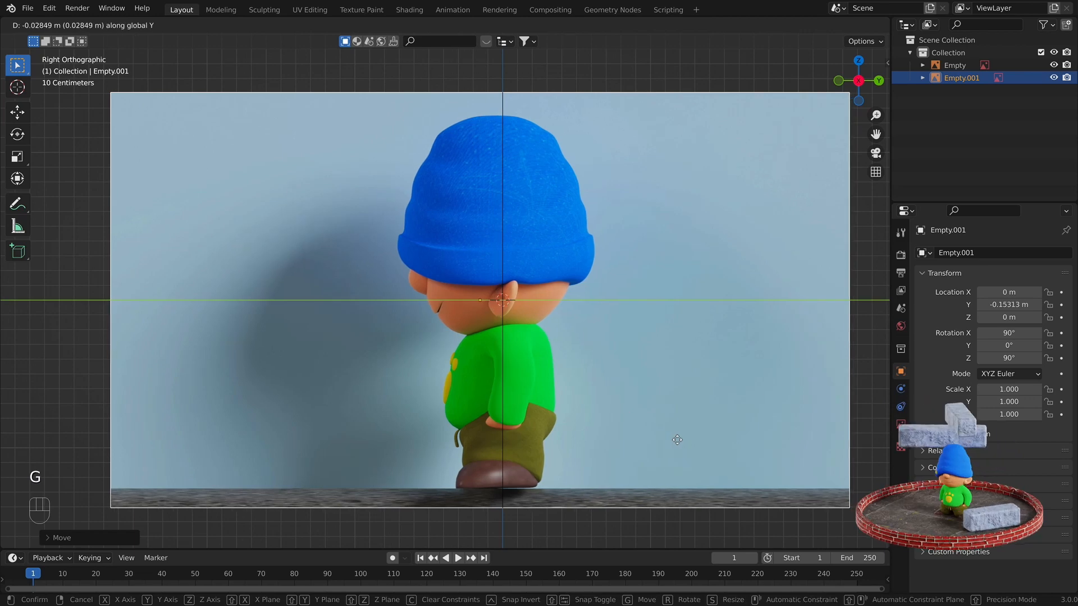
click(677, 441)
Show the selectability toggles in the outliner and make both reference images unselectable.
key(KP_1)
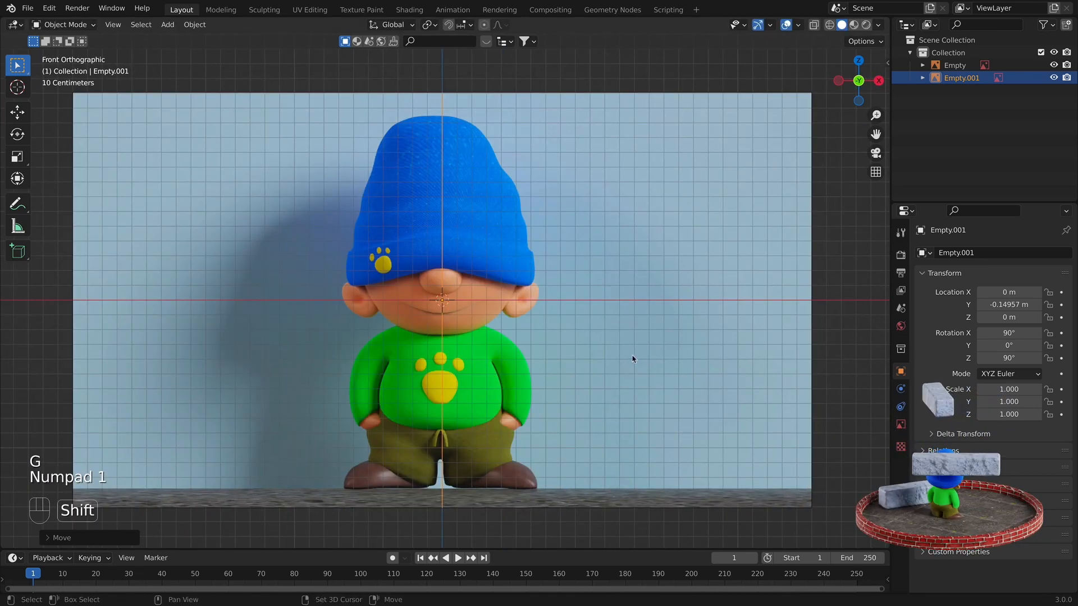
shift+middle_drag(633, 360, 646, 361)
scroll(645, 361, down, 2)
click(1050, 24)
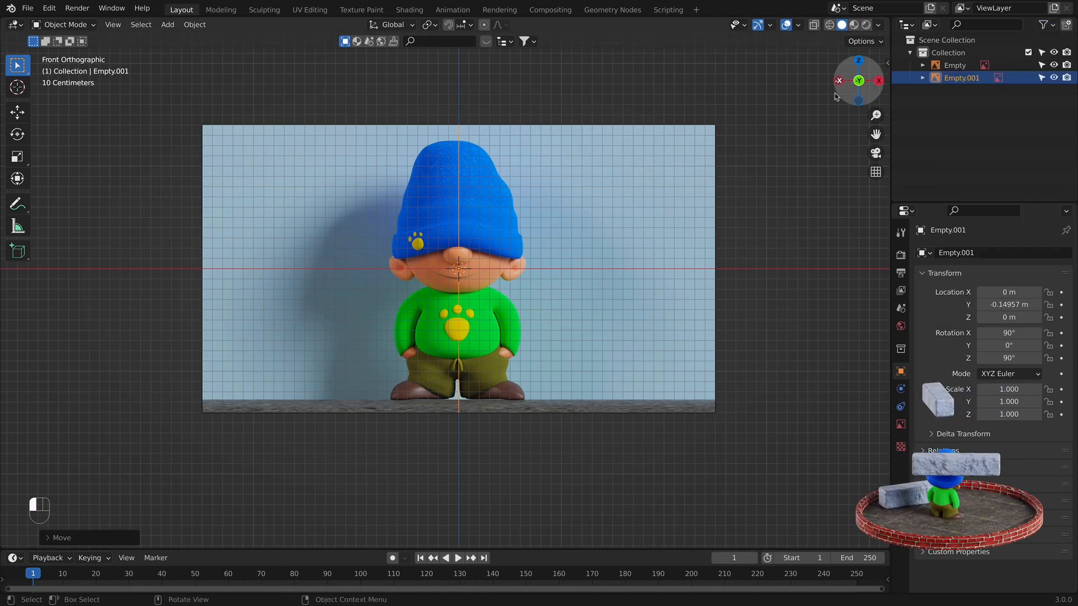
click(1043, 66)
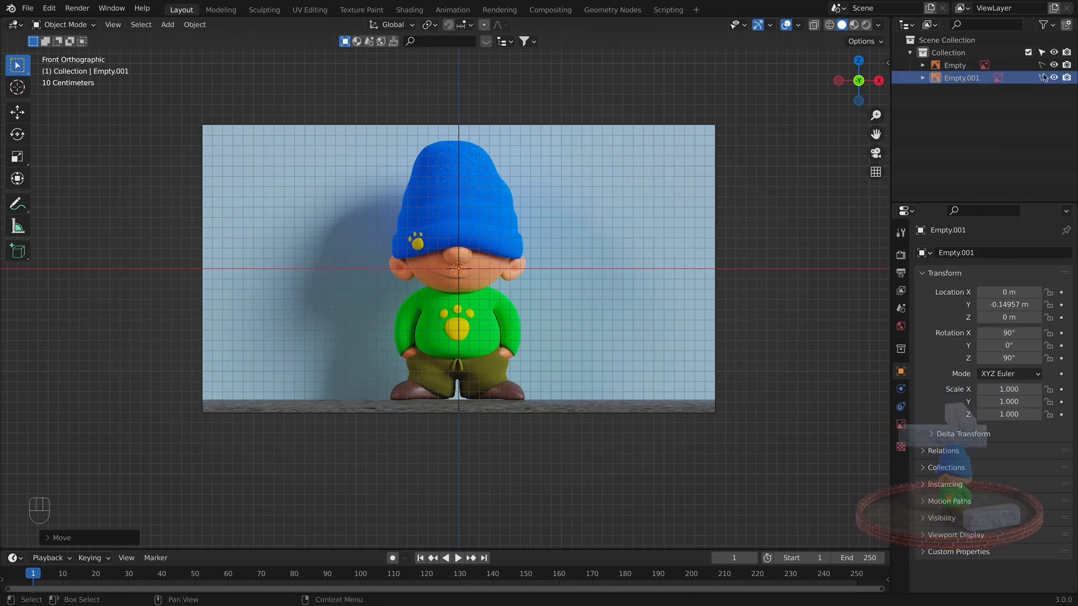
Set the display depth of both the side and front reference images to Back.
key(KP_3)
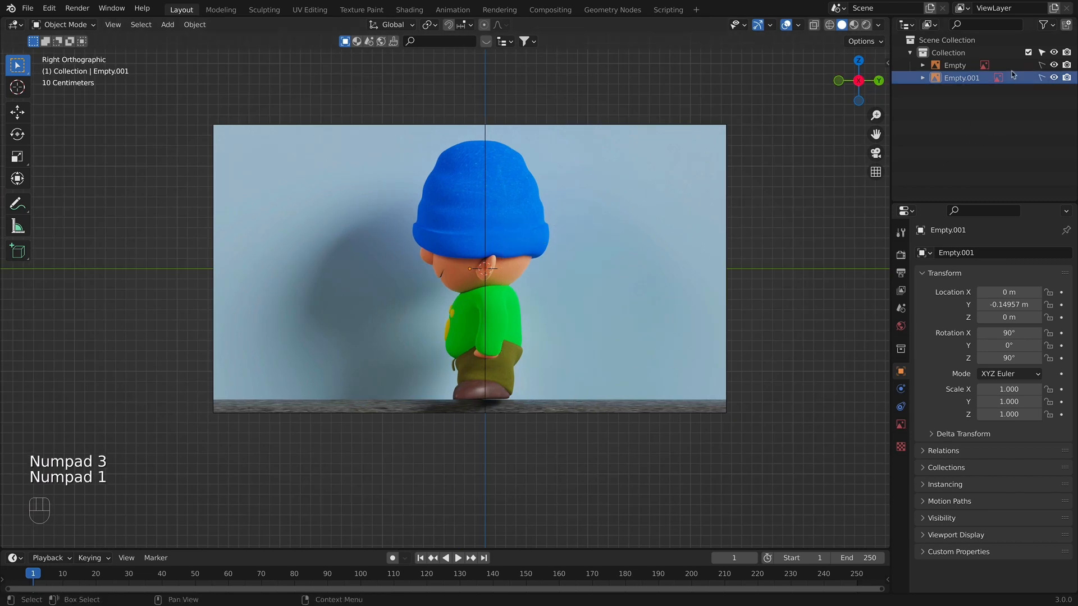
click(901, 425)
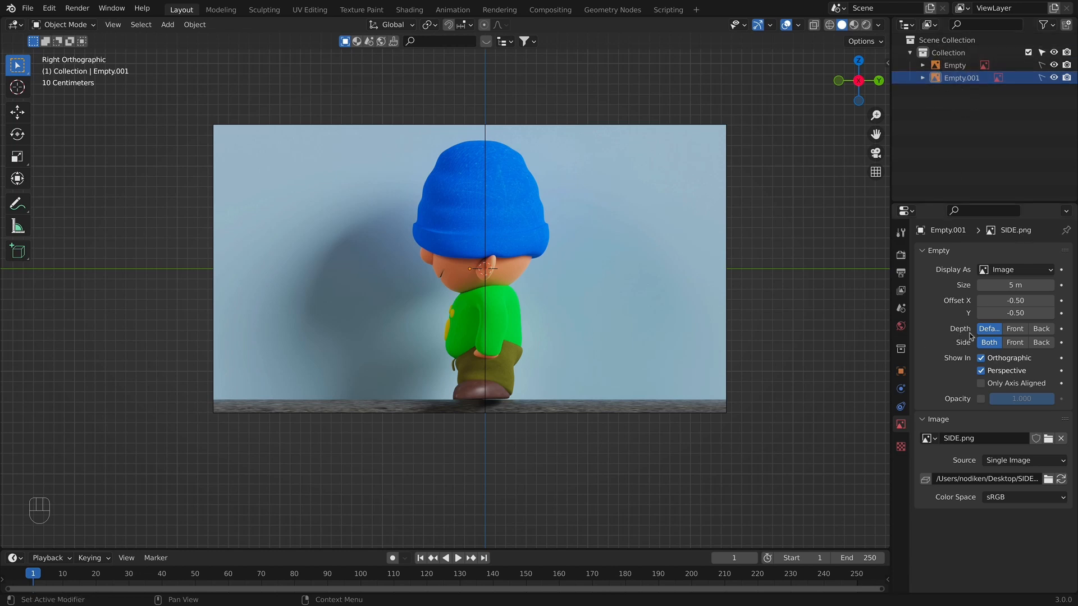
click(1045, 329)
key(KP_1)
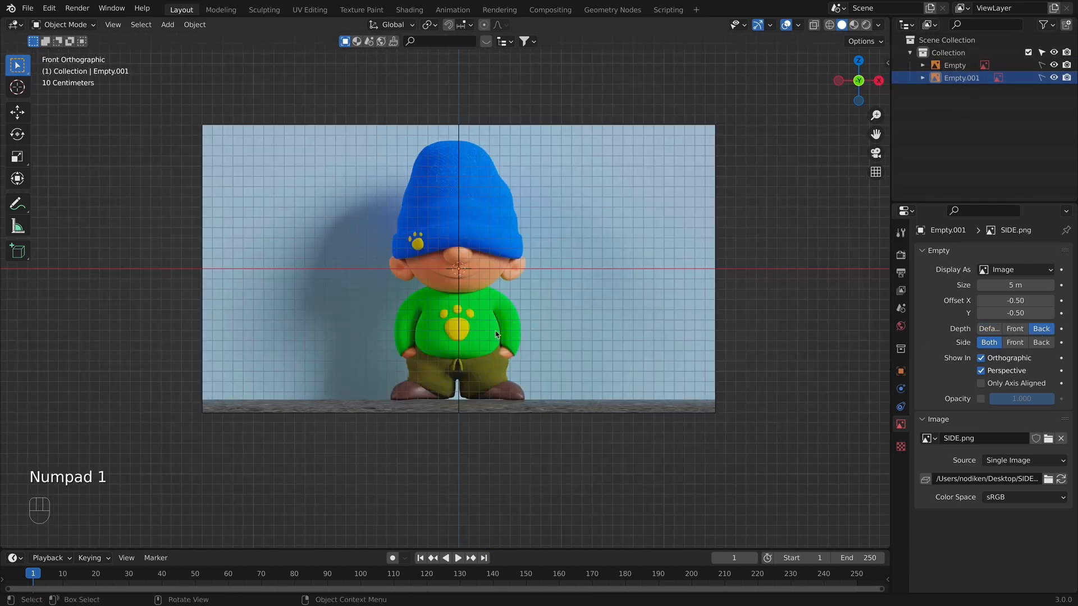
click(564, 291)
Add a cube in the front view, scale it down and raise it over the character's face.
scroll(566, 291, down, 1)
shift+middle_drag(566, 291, 570, 286)
scroll(570, 285, up, 2)
shift+middle_drag(528, 241, 530, 275)
scroll(530, 275, up, 2)
key(shift+a)
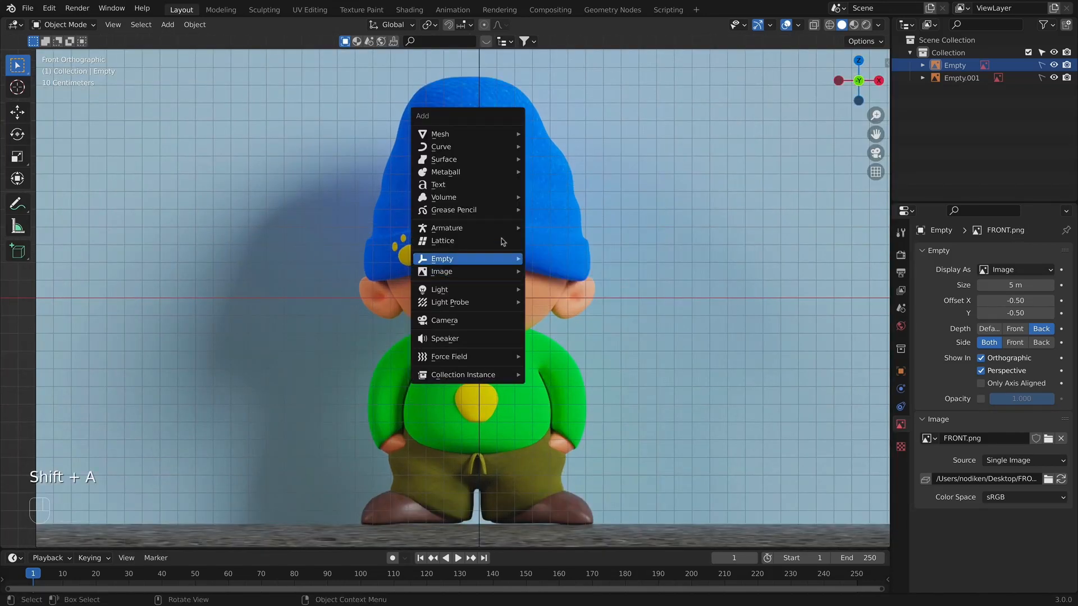
mouse_move(491, 135)
click(556, 149)
key(s)
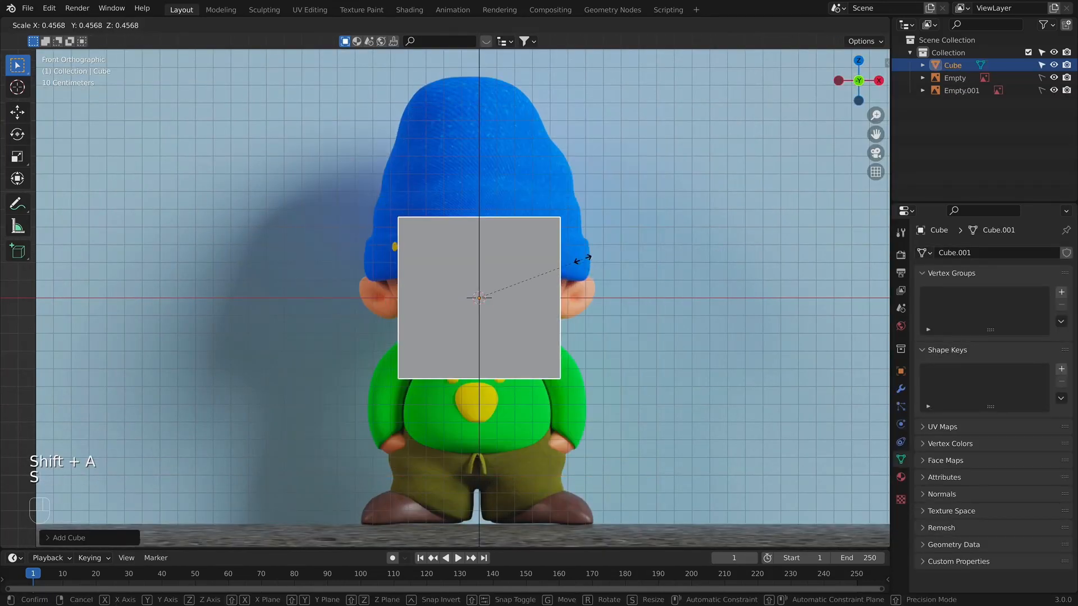
key(g)
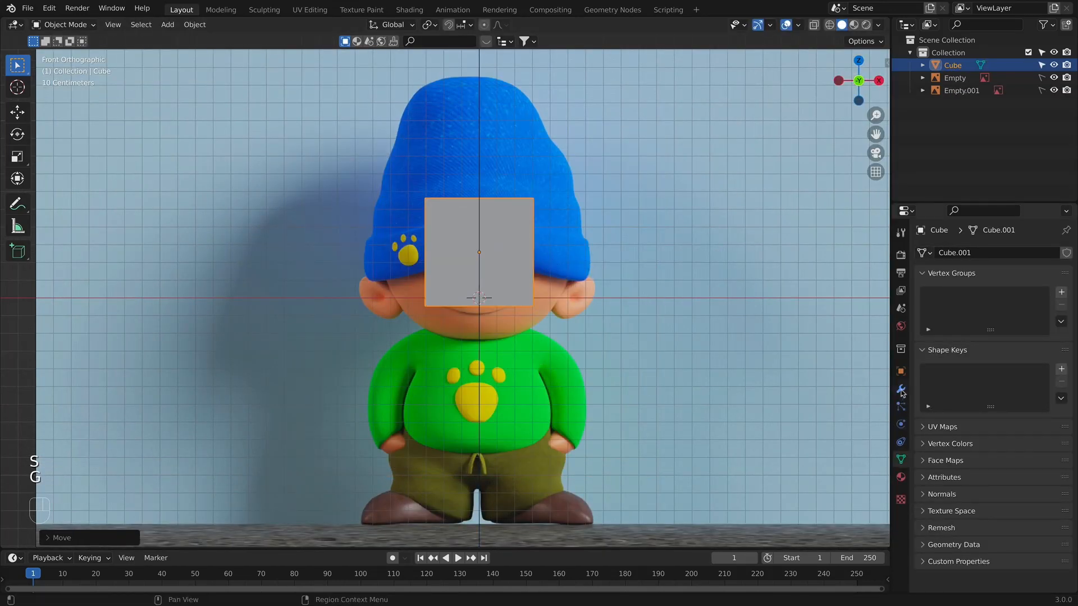
Give the cube a Subdivision Surface modifier with viewport level 2 and enlarge it to roughly the head's size.
click(901, 390)
click(986, 257)
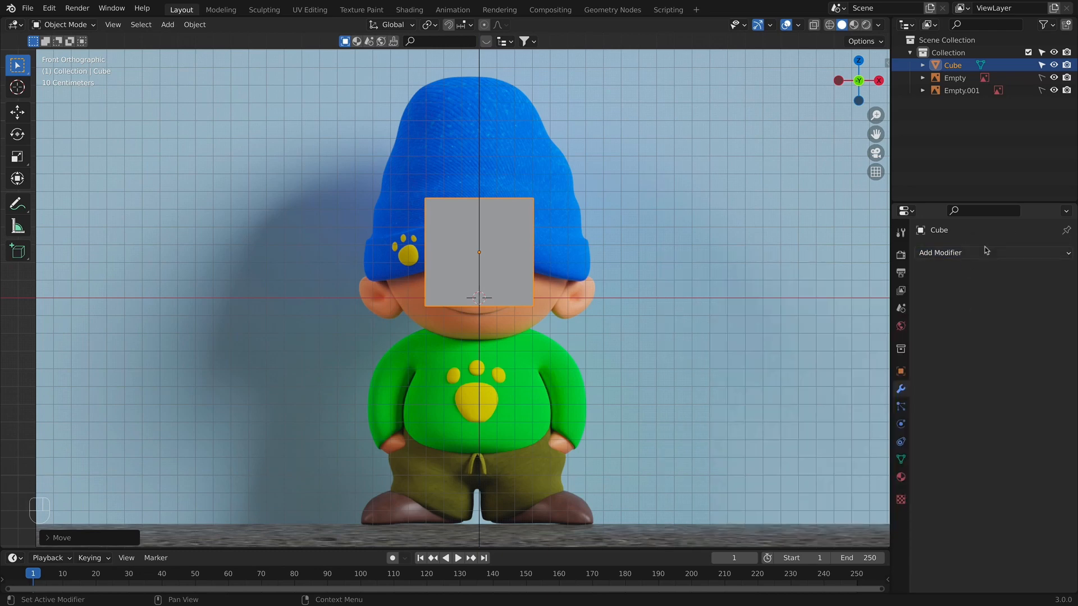
click(986, 251)
click(820, 478)
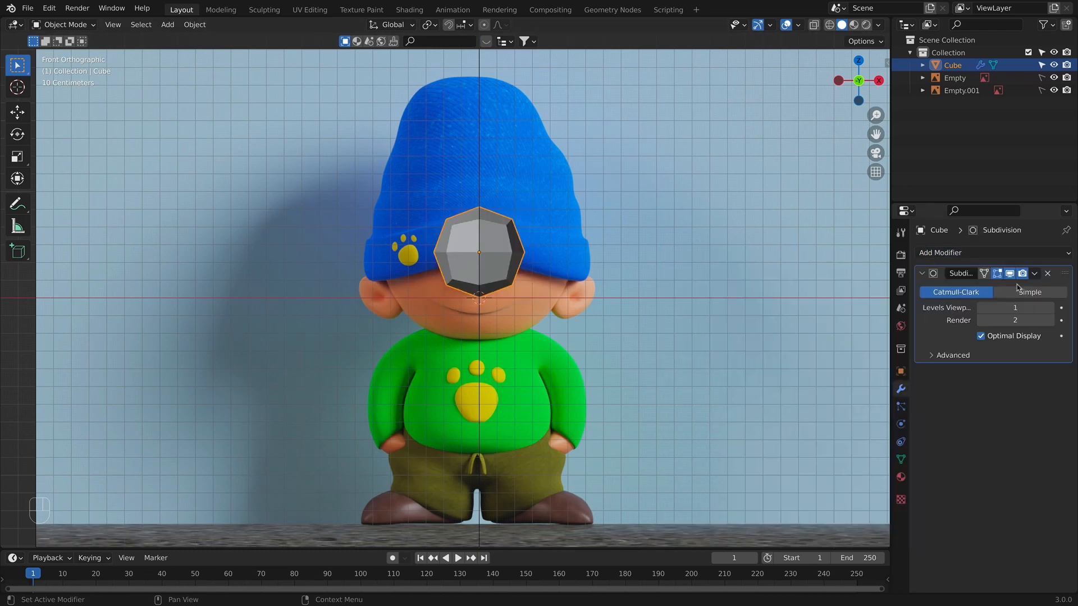
click(1050, 309)
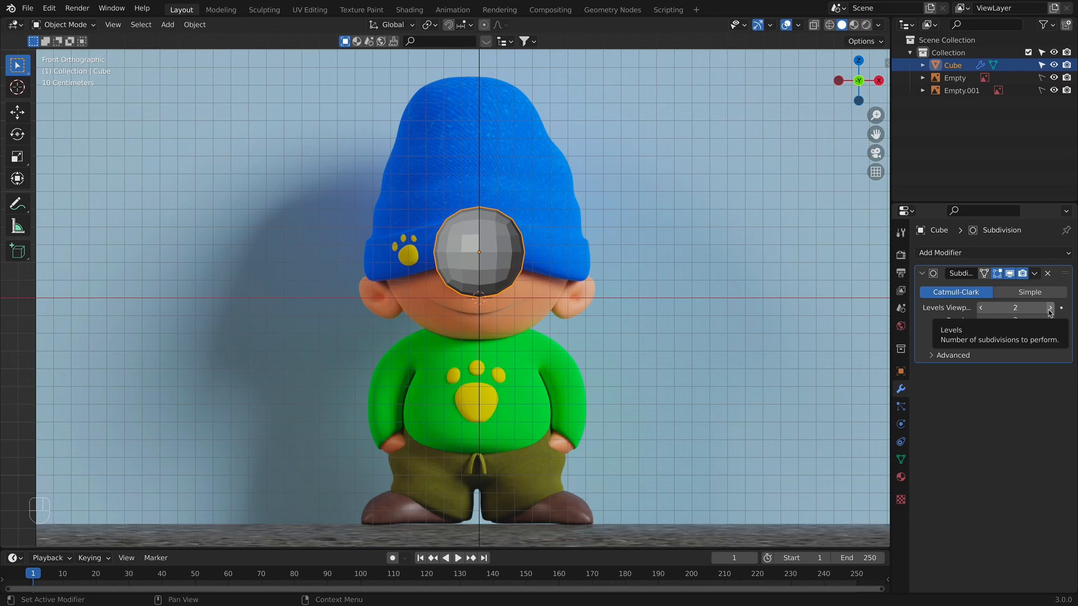
key(s)
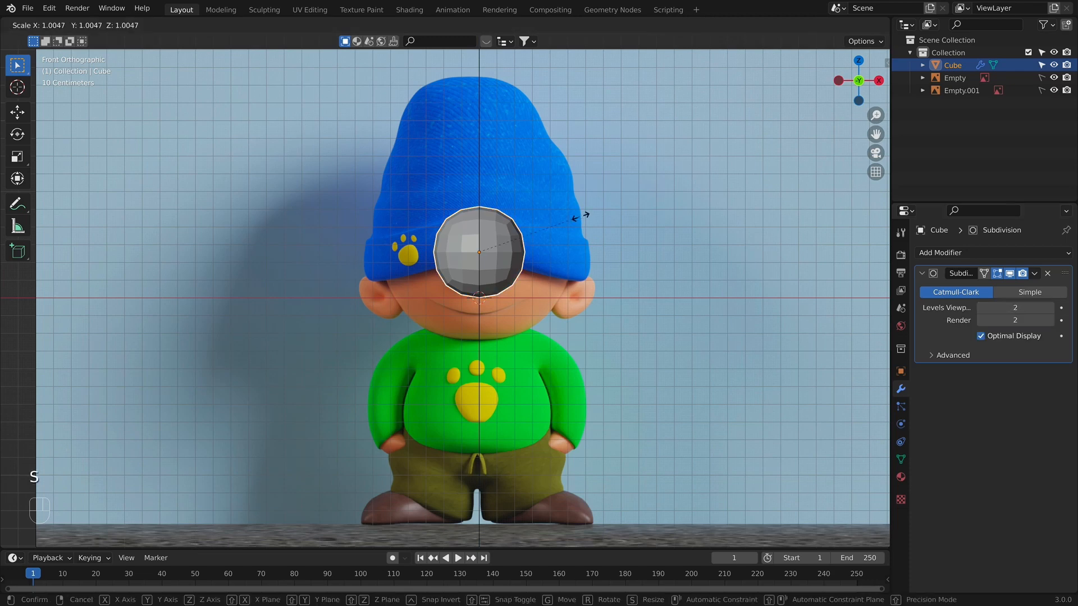
click(695, 236)
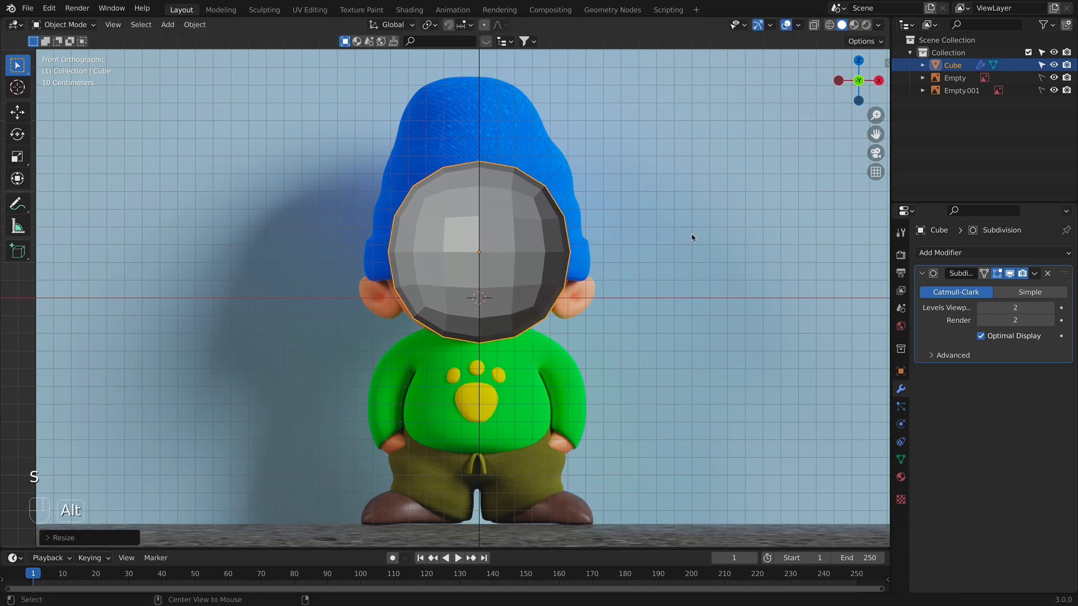
With X-ray on, scale the cube's top vertices slightly outward to widen the head, and raise the viewport subdivision level to 3.
key(alt+z)
scroll(507, 265, up, 2)
key(Tab)
shift+middle_drag(507, 265, 477, 318)
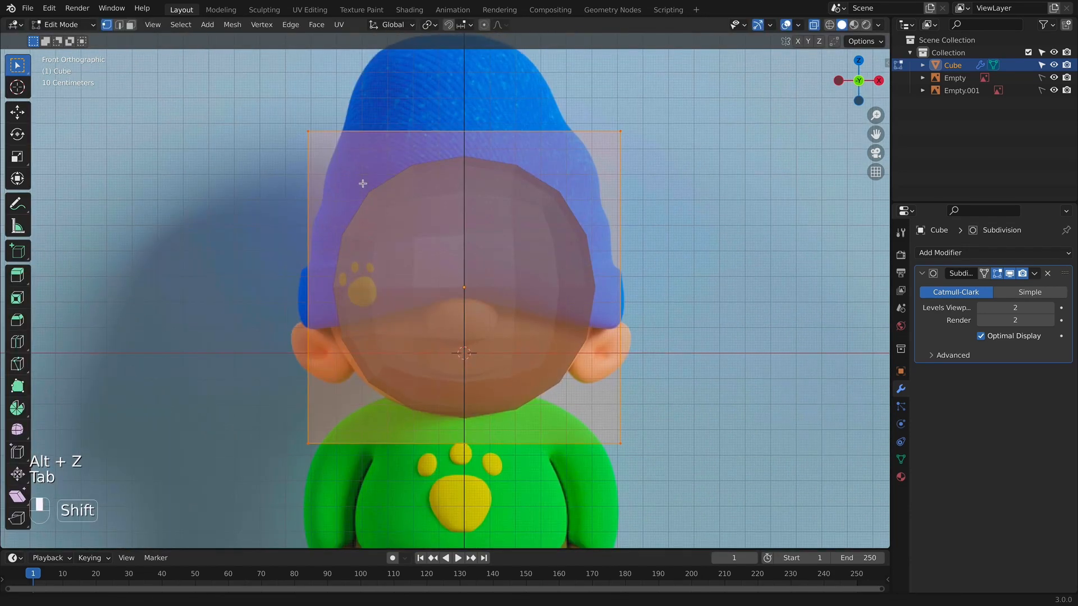
key(s)
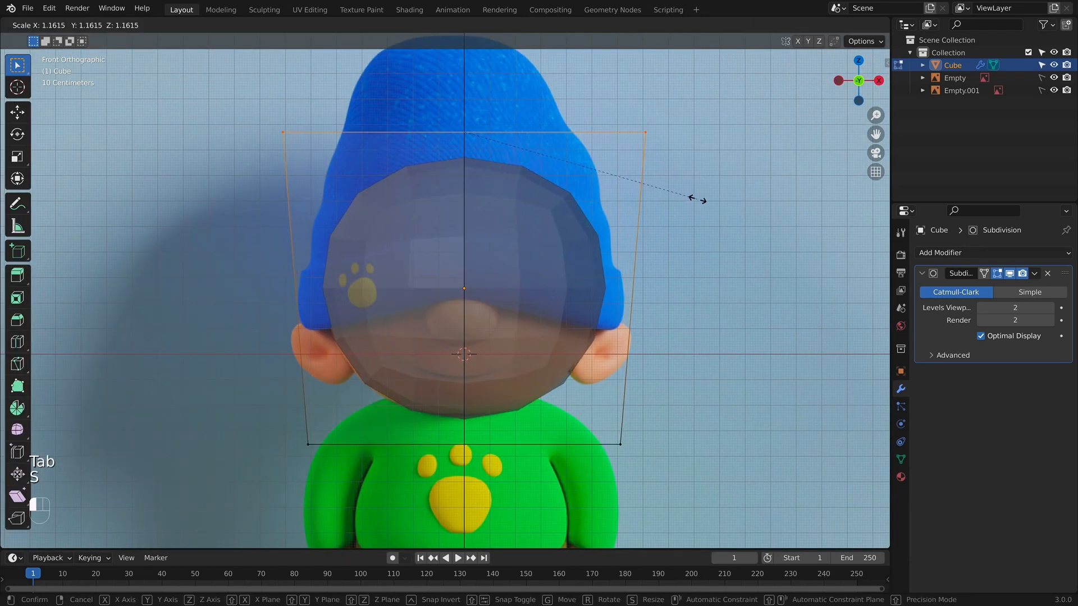
click(691, 198)
key(Tab)
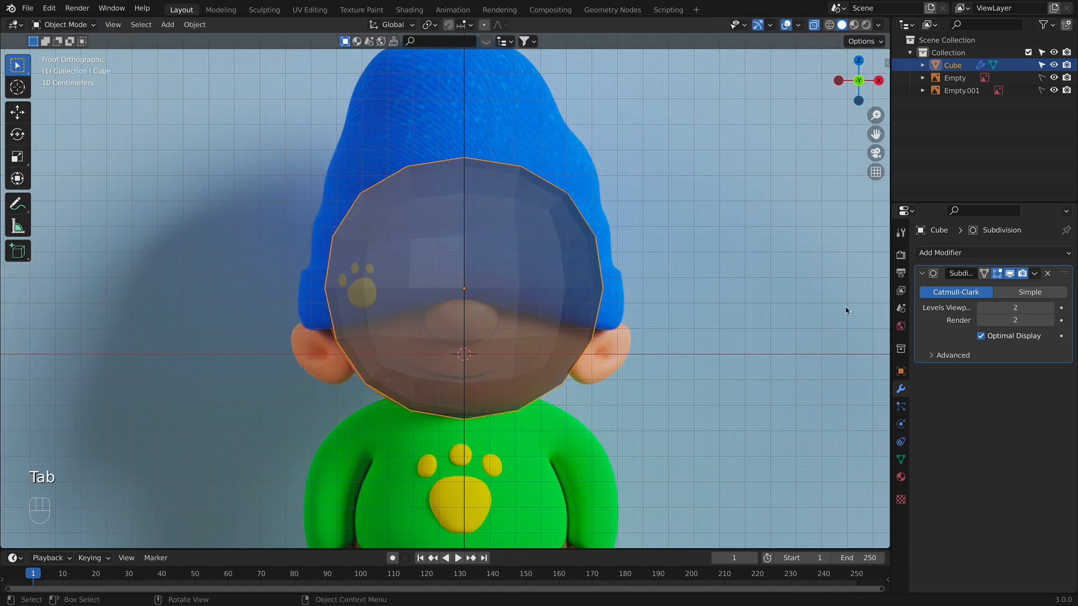
click(1050, 308)
In the right view, move the cube's lower front vertices about 0.065 m forward along Y and slightly down to match the chin.
key(KP_3)
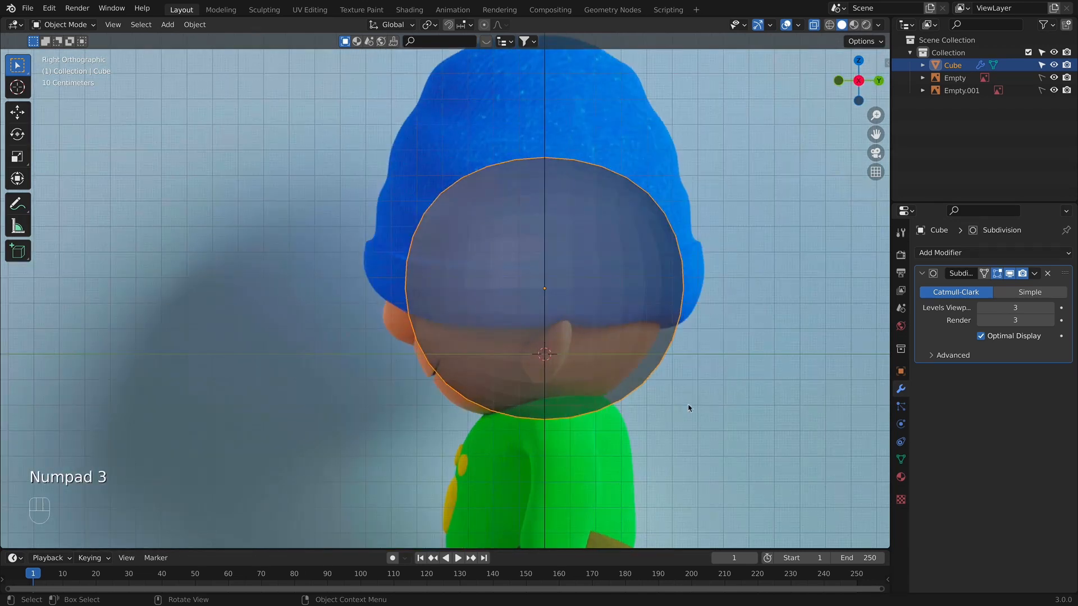
key(Tab)
shift+middle_drag(696, 391, 652, 369)
scroll(668, 373, up, 1)
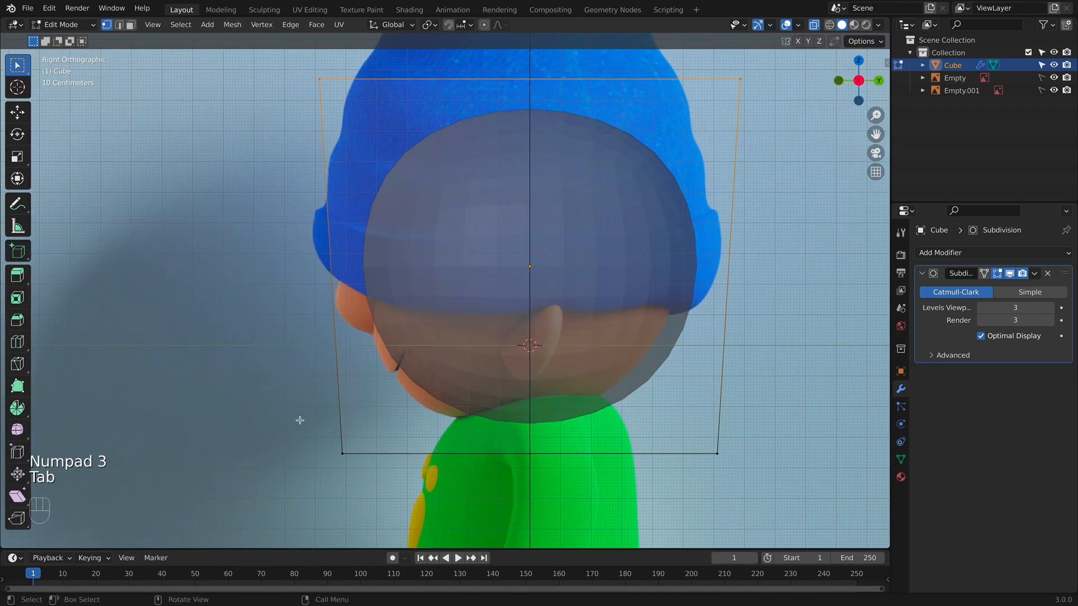
drag(300, 421, 454, 487)
key(g)
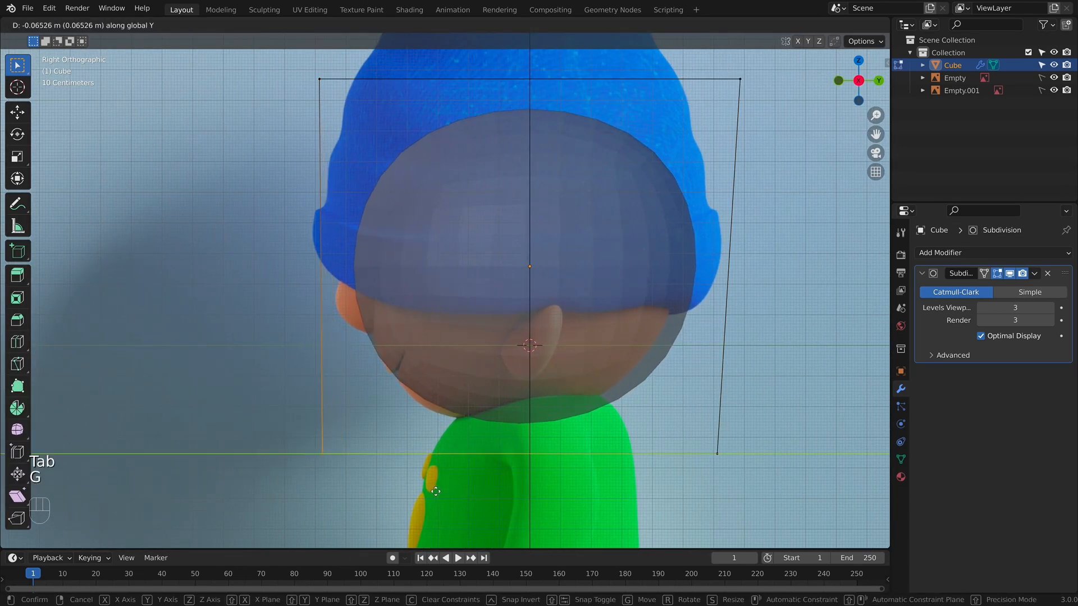
click(436, 492)
key(g)
key(z)
click(442, 501)
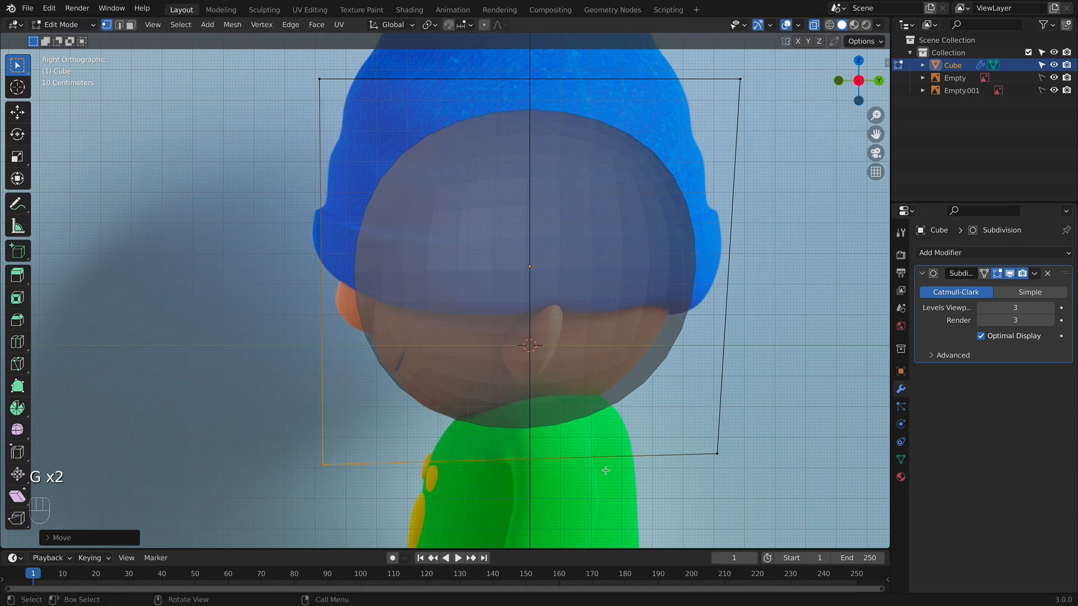
Move the cube's upper back vertices forward along Y to bring in the back of the head.
drag(739, 94, 758, 110)
key(g)
key(y)
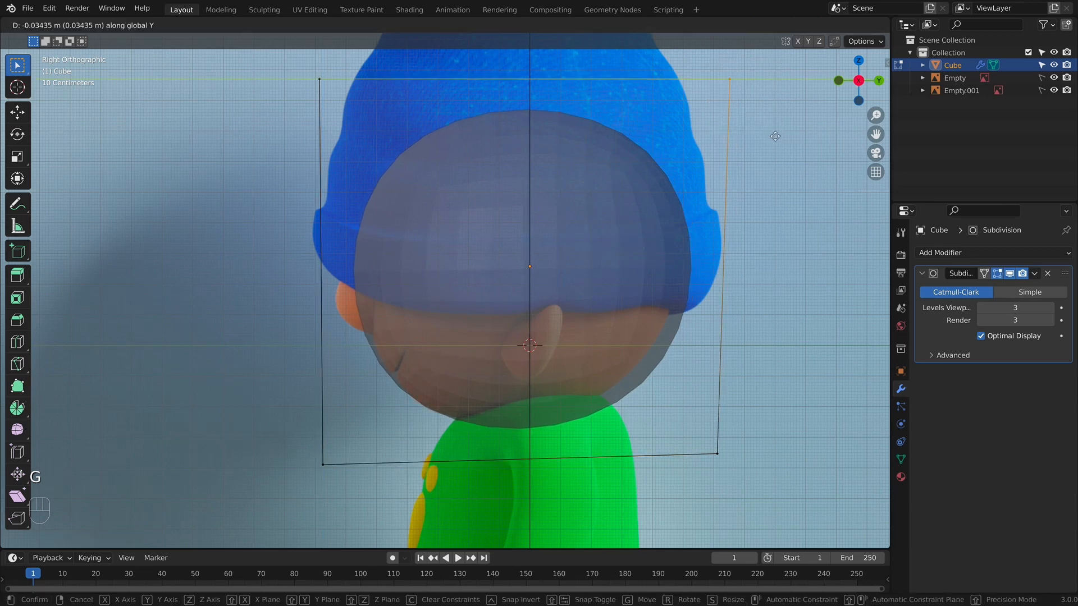
click(742, 124)
Move the cube's lower back vertices slightly forward along Y to match the back of the head.
drag(750, 459, 699, 440)
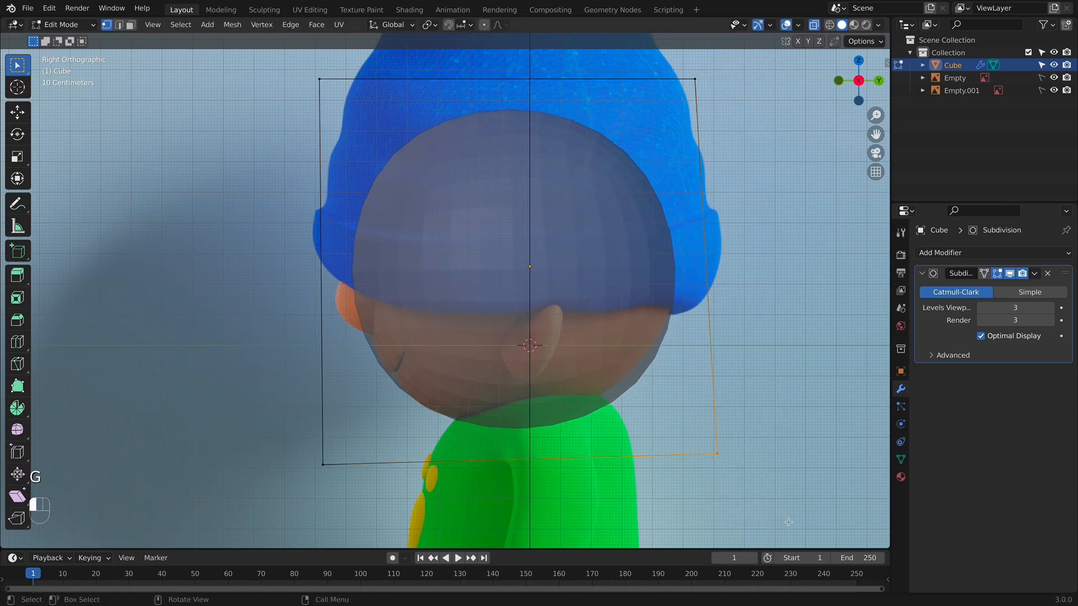
key(g)
key(y)
click(787, 515)
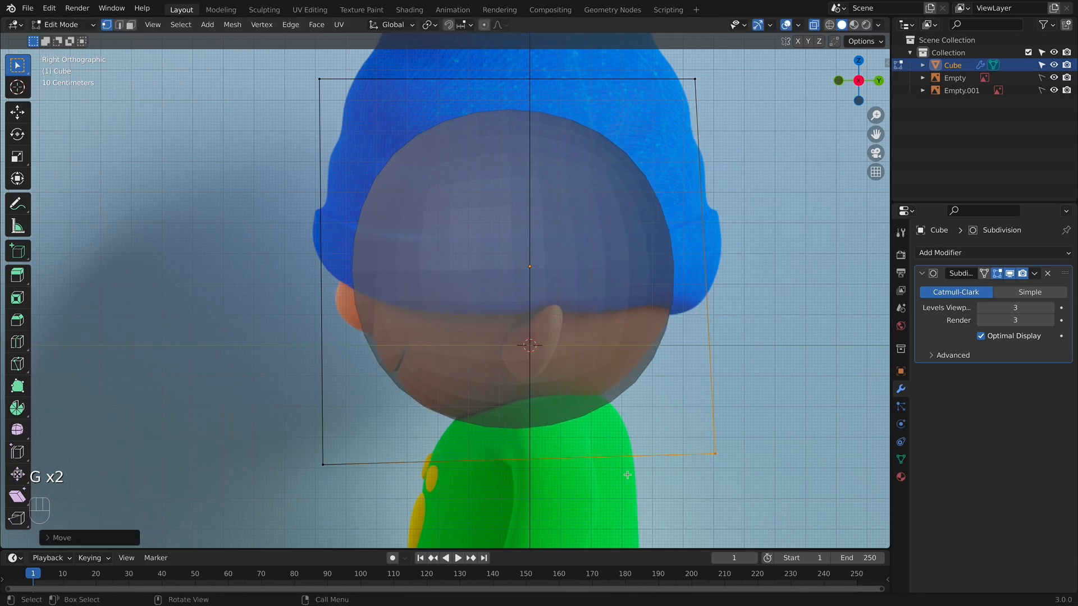
Raise the lower back vertices about 0.07 m along Z and lower the bottom front vertices slightly to follow the head's underside.
key(h)
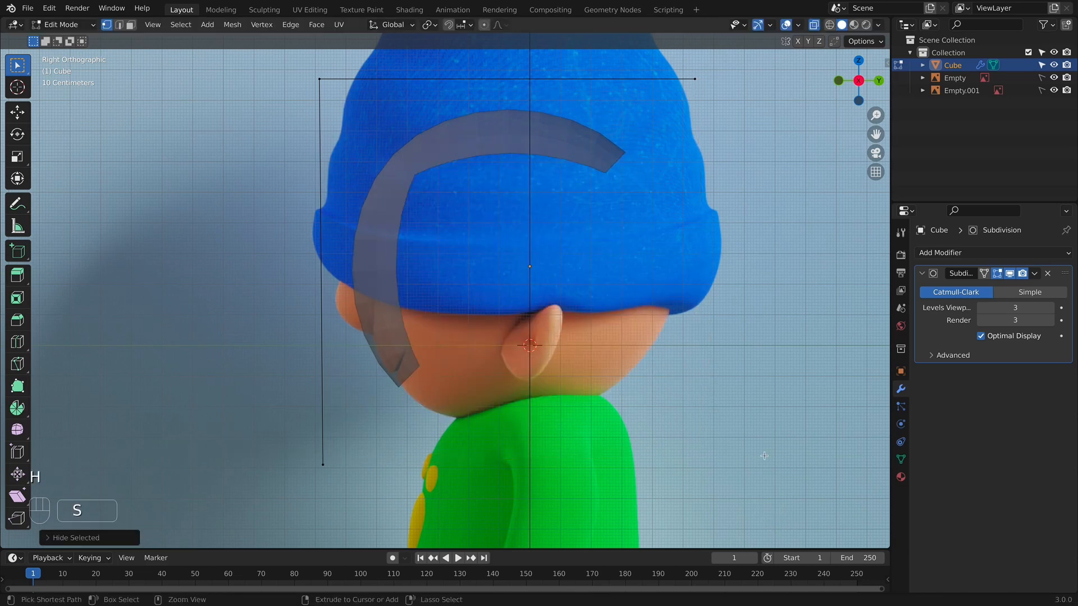
key(super+z)
key(g)
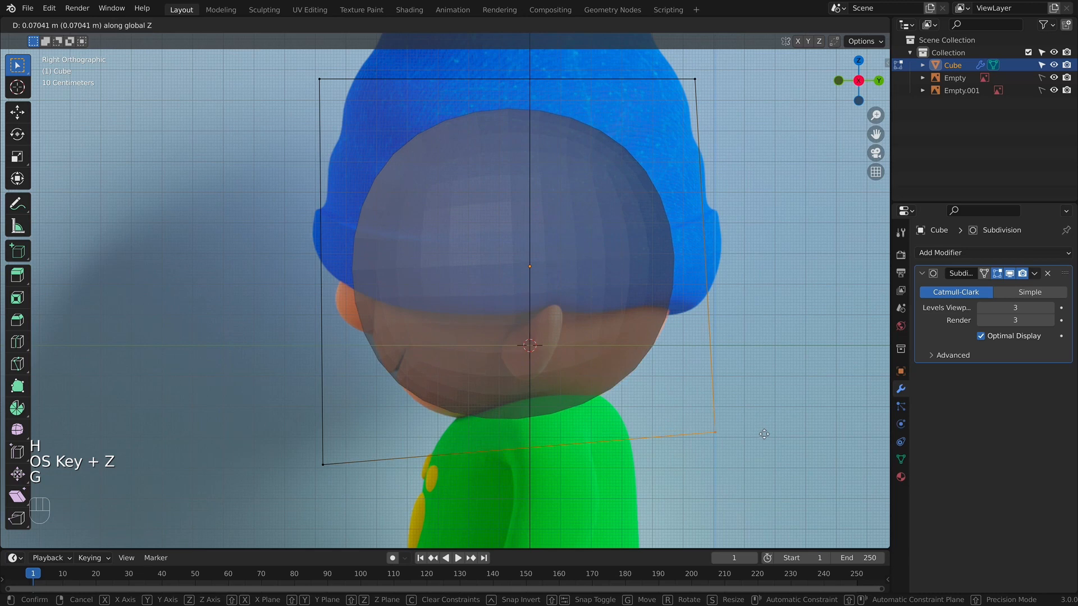
click(379, 503)
scroll(288, 146, down, 1)
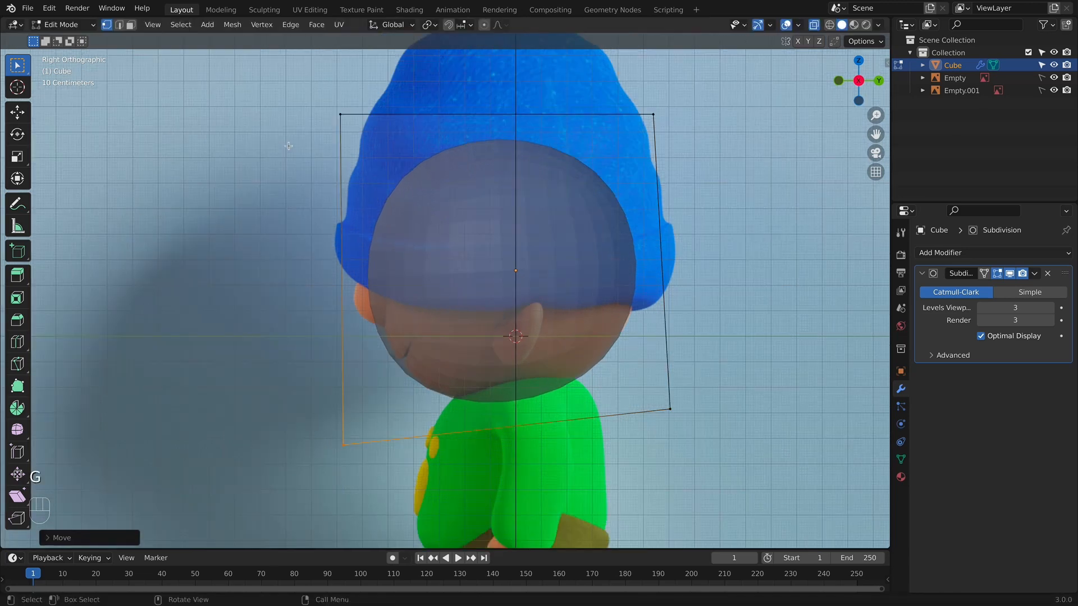
Move the cube's upper front vertices about 0.075 m backward along Y to pull the forehead in under the beanie.
drag(359, 144, 367, 151)
key(g)
key(y)
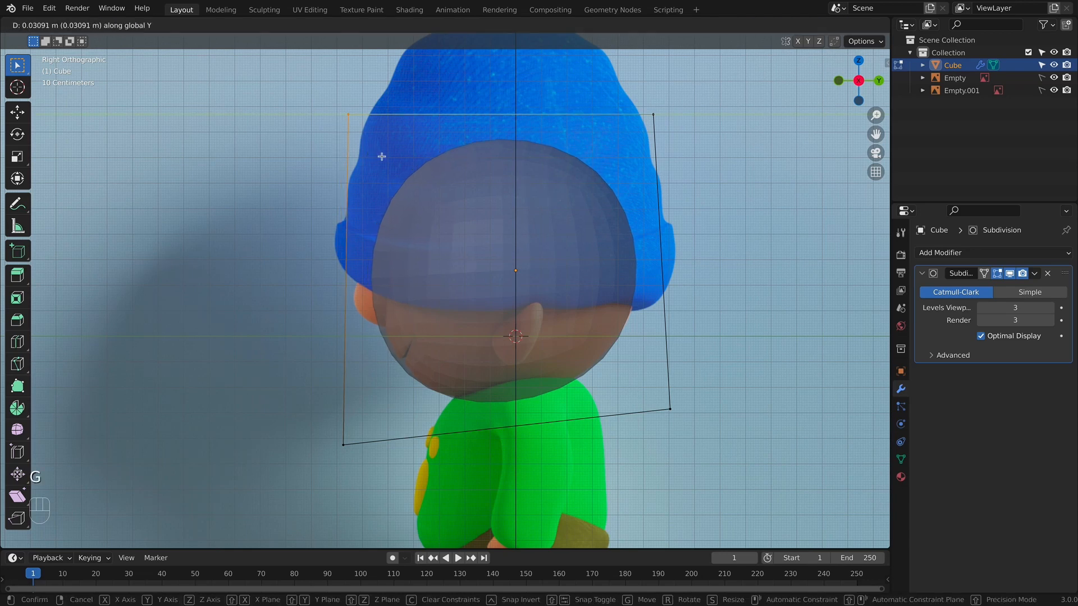
click(383, 156)
key(g)
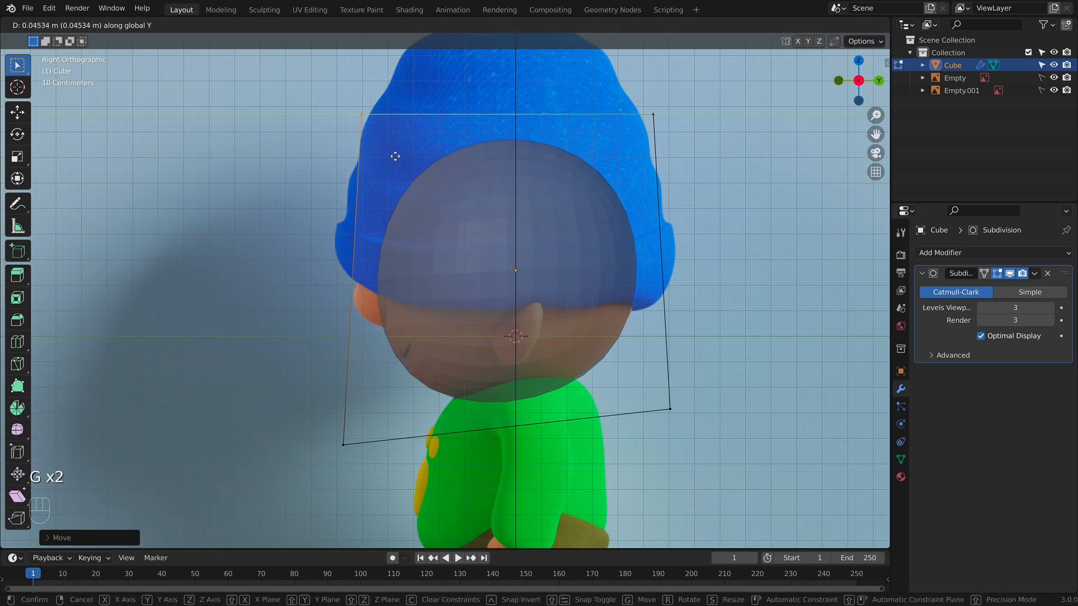
click(395, 157)
Leave Edit Mode, turn X-ray off and examine the head shape from an angle and against the front reference.
key(KP_1)
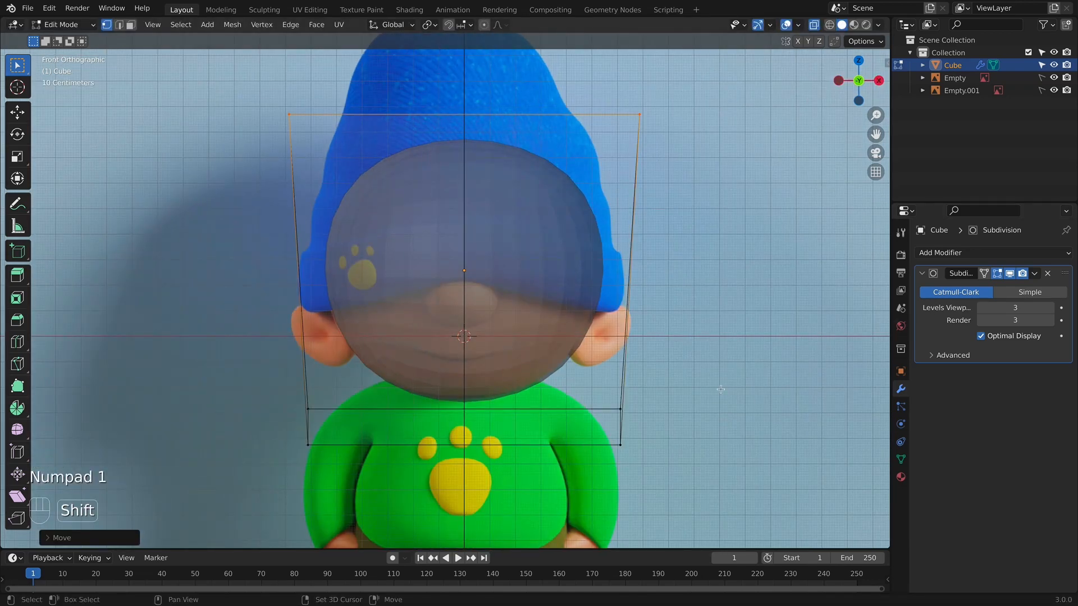
shift+middle_drag(720, 389, 720, 303)
key(alt+z)
key(Tab)
scroll(718, 361, down, 3)
middle_drag(639, 421, 840, 378)
key(KP_1)
scroll(776, 264, down, 3)
shift+middle_drag(734, 238, 755, 142)
scroll(665, 291, up, 3)
shift+middle_drag(649, 300, 625, 319)
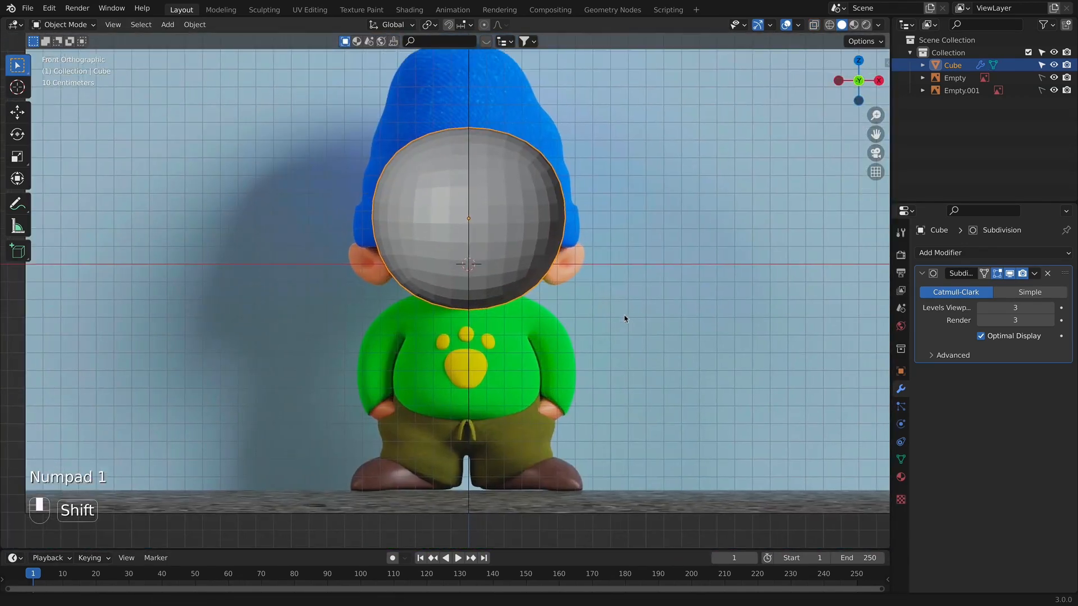
Add a new cube, shrink it, place it over the character's ear in the front view and scale it to about 0.48.
scroll(620, 315, up, 2)
key(shift+a)
mouse_move(528, 243)
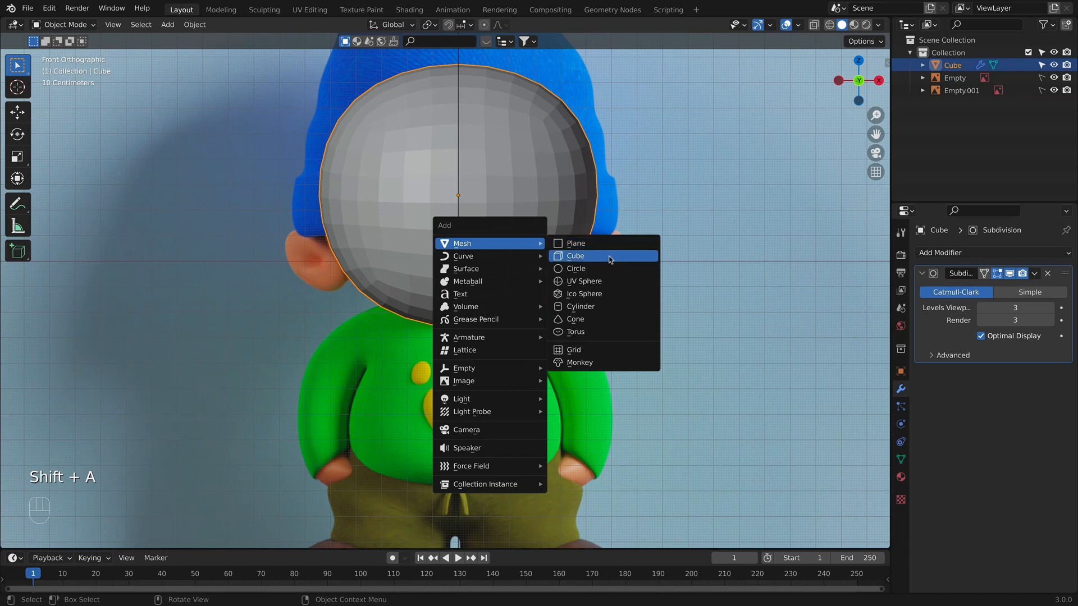
click(610, 257)
key(s)
click(511, 249)
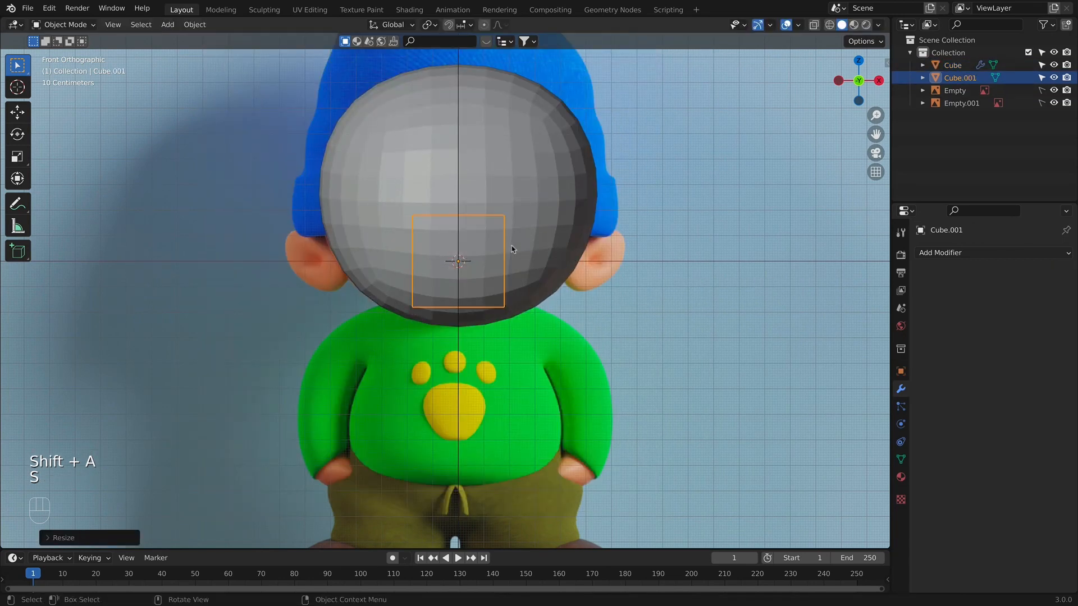
key(g)
click(663, 249)
key(s)
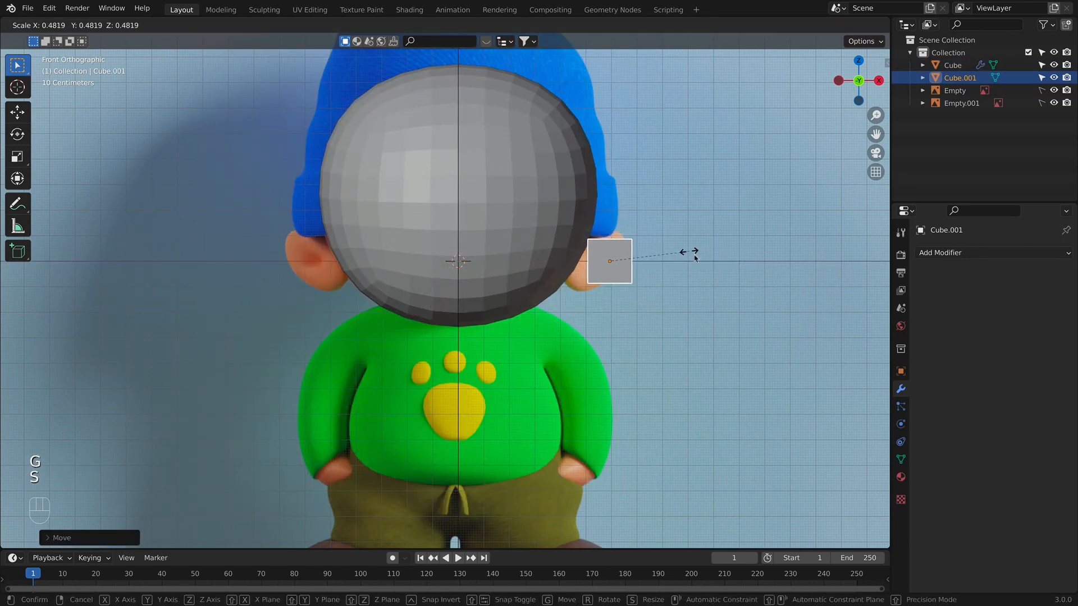
click(695, 257)
With X-ray on, give the small ear cube a Subdivision Surface modifier with viewport level 2.
key(KP_3)
key(z)
key(alt+super+z)
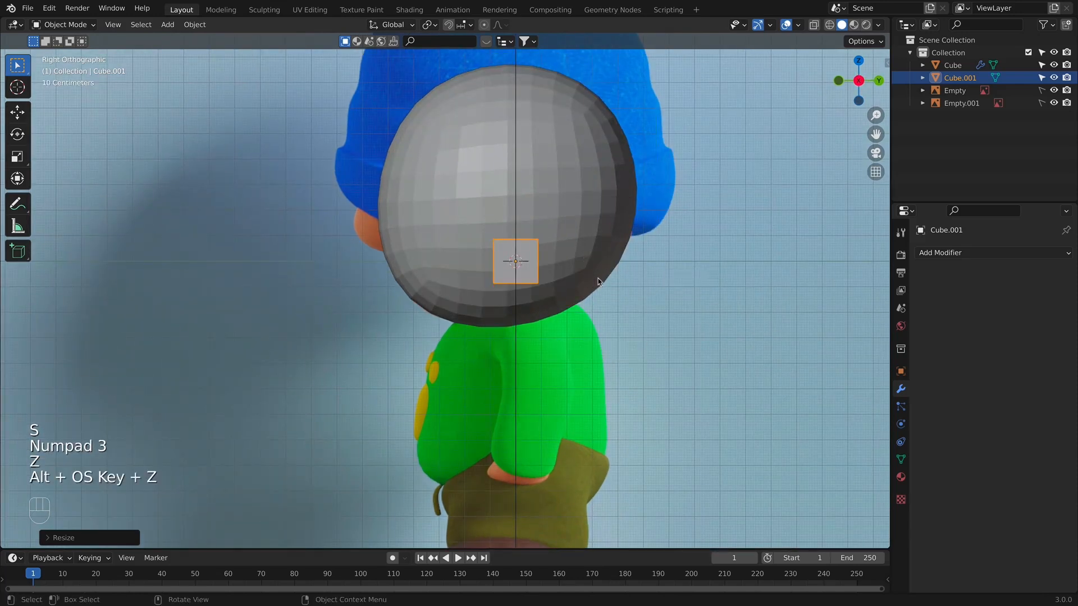
key(alt+z)
shift+click(496, 269)
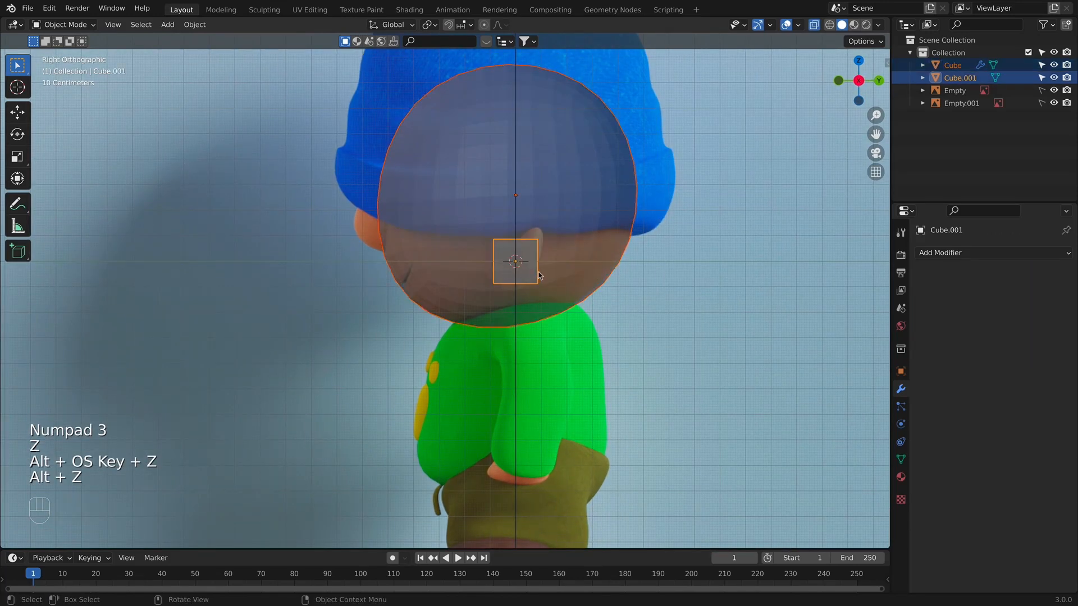
key(h)
key(super+z)
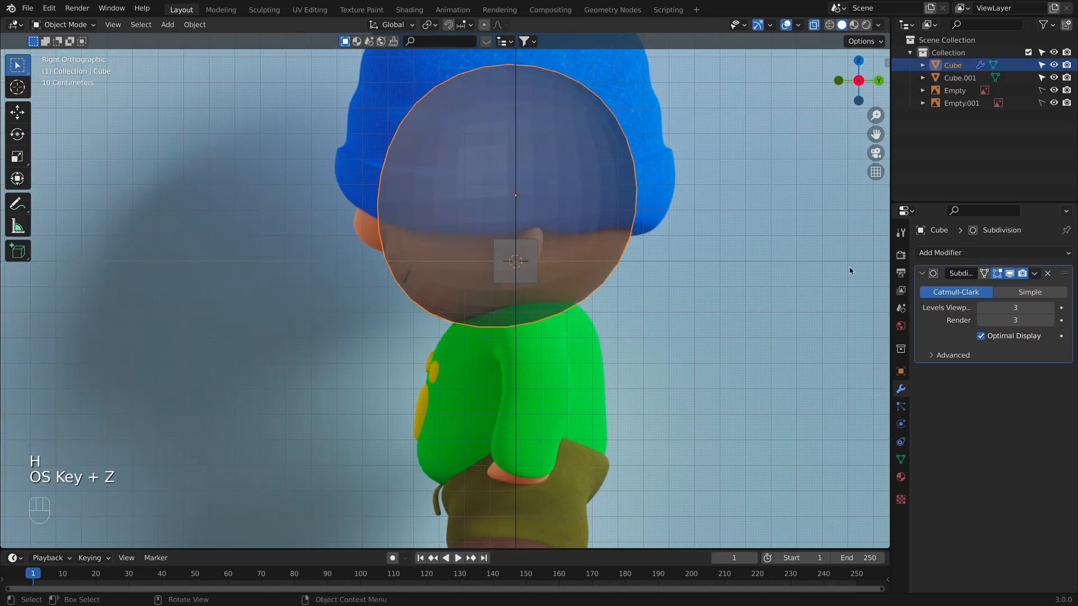
click(537, 264)
click(950, 254)
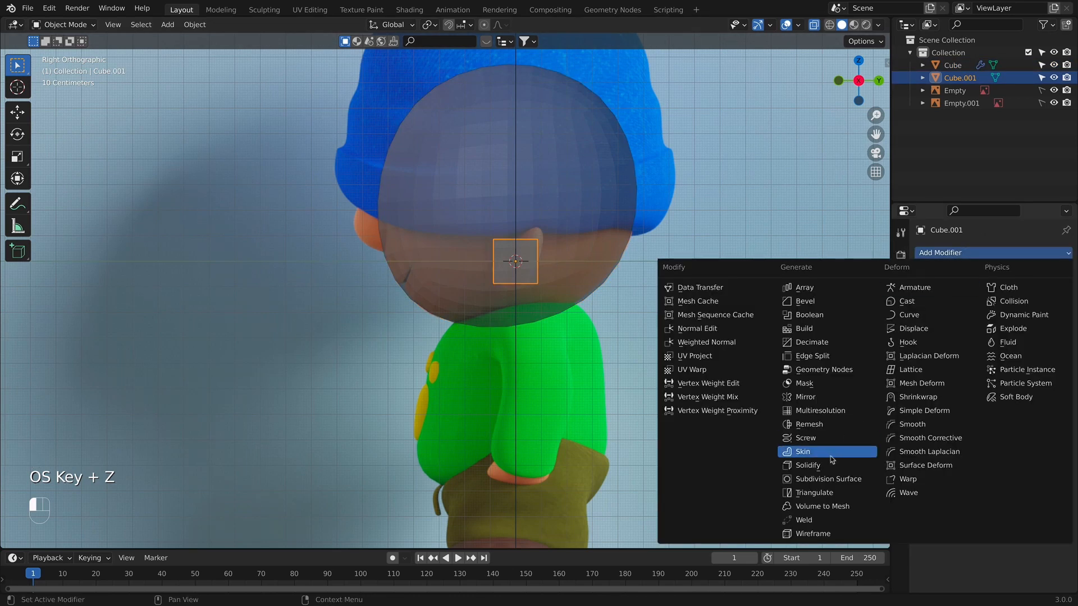
click(825, 480)
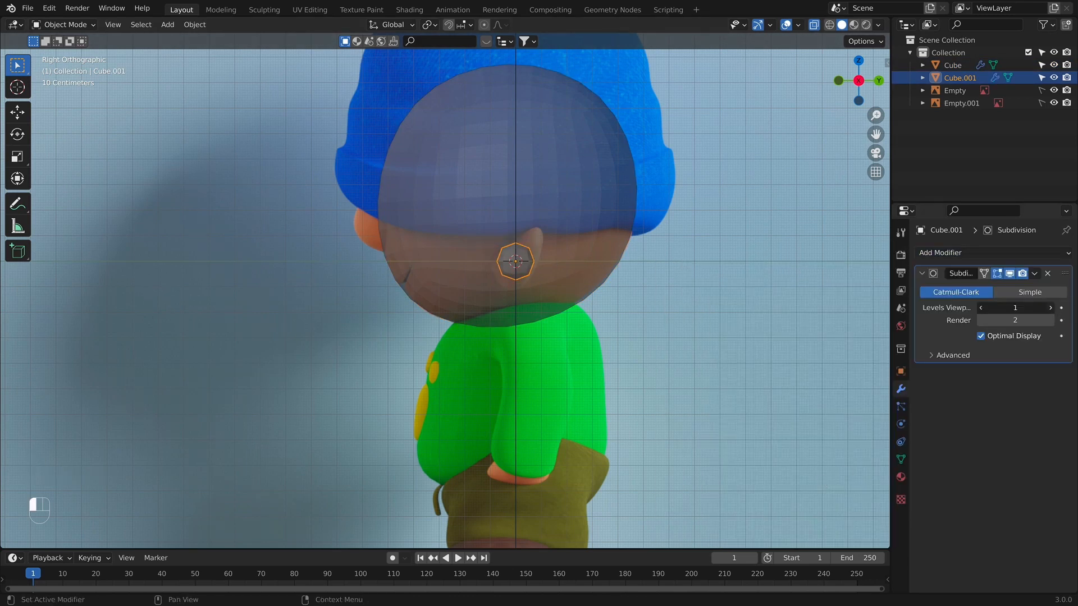
In Edit Mode from the front view, move the ear cube's whole mesh slightly inward toward the head.
key(KP_1)
scroll(713, 293, up, 4)
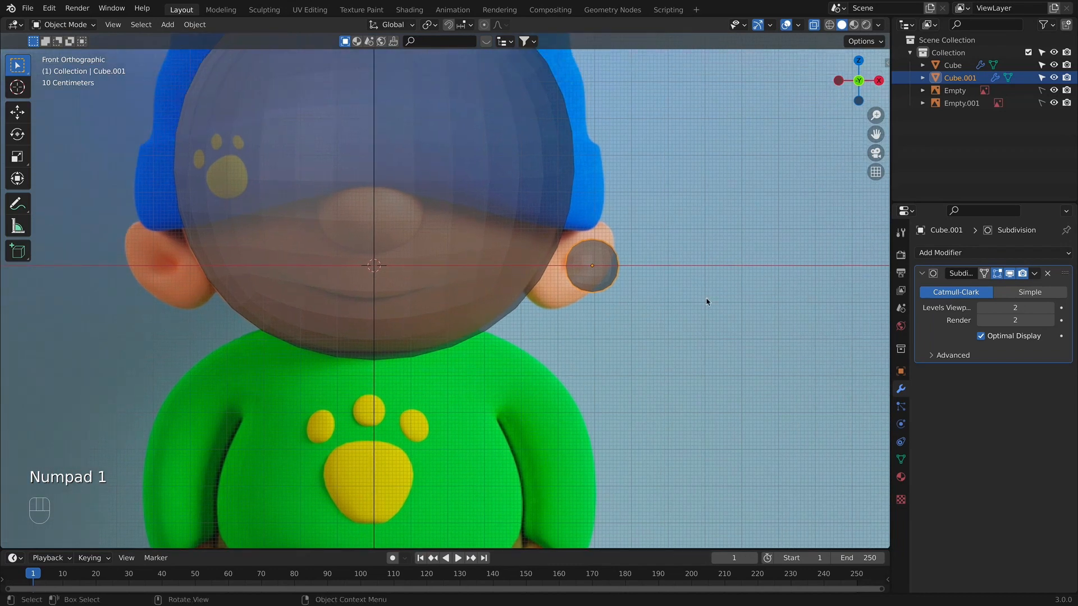
key(Tab)
key(g)
click(691, 299)
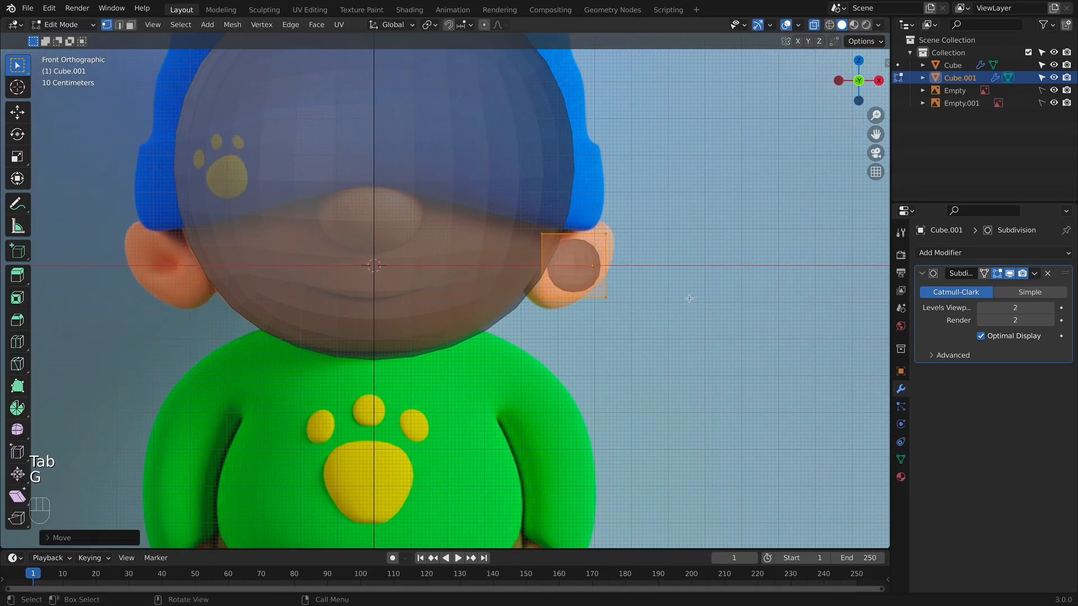
Apply the ear cube's object transform and add a Mirror modifier on the X axis to create the opposite ear.
key(Tab)
key(super+a)
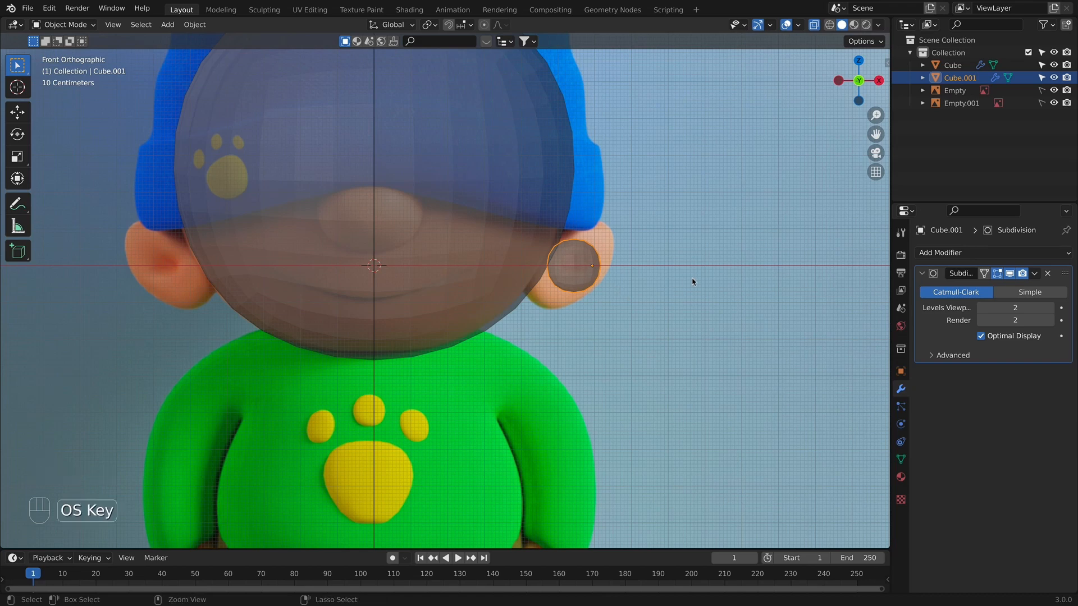
key(super+a)
click(675, 316)
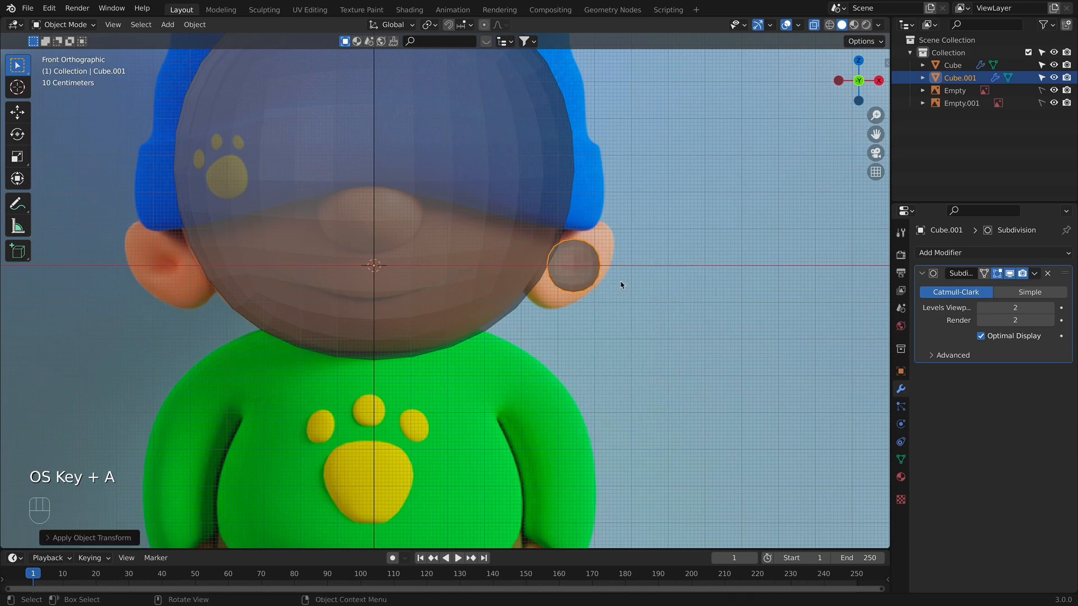
click(952, 252)
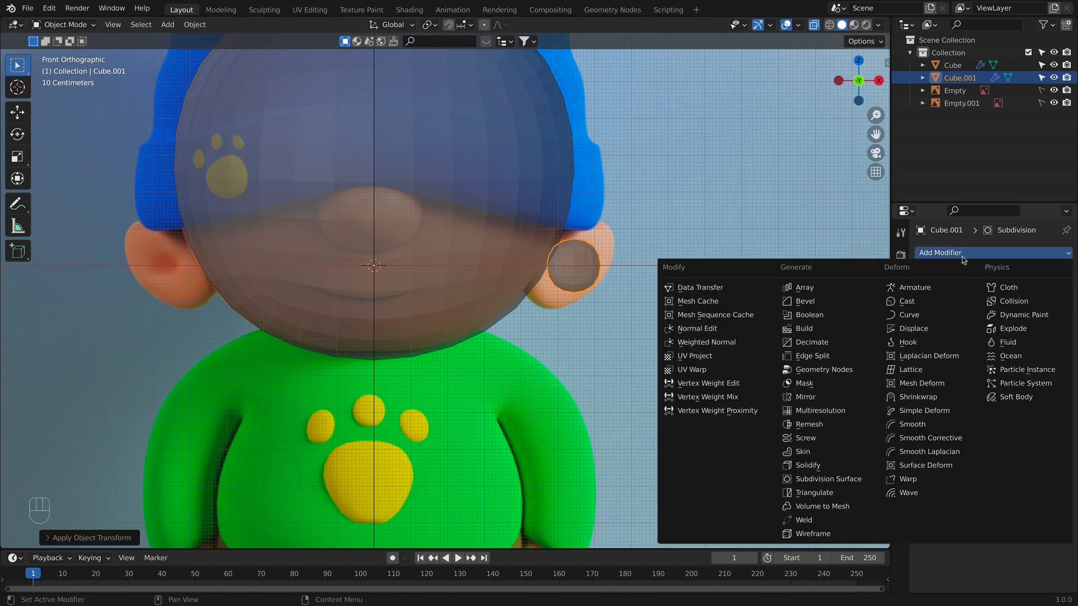
click(814, 397)
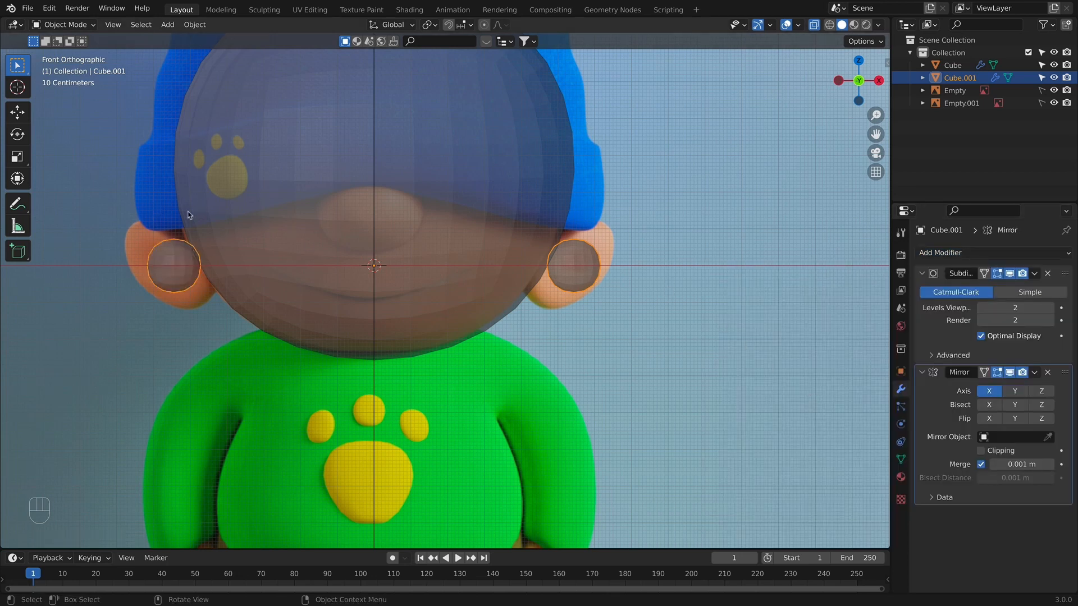
Raise the ear cube's top vertices toward the reference ear's upper edge, and pull the outer top vertices further up and outward.
key(Tab)
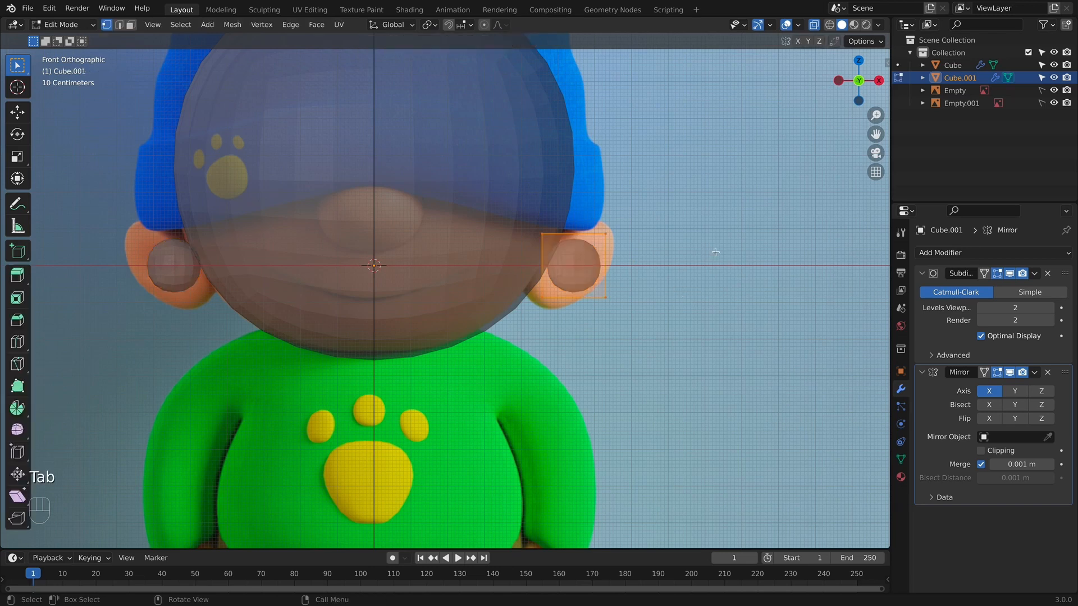
shift+middle_drag(705, 254, 621, 301)
scroll(620, 302, up, 3)
shift+middle_drag(562, 280, 557, 328)
drag(434, 303, 613, 343)
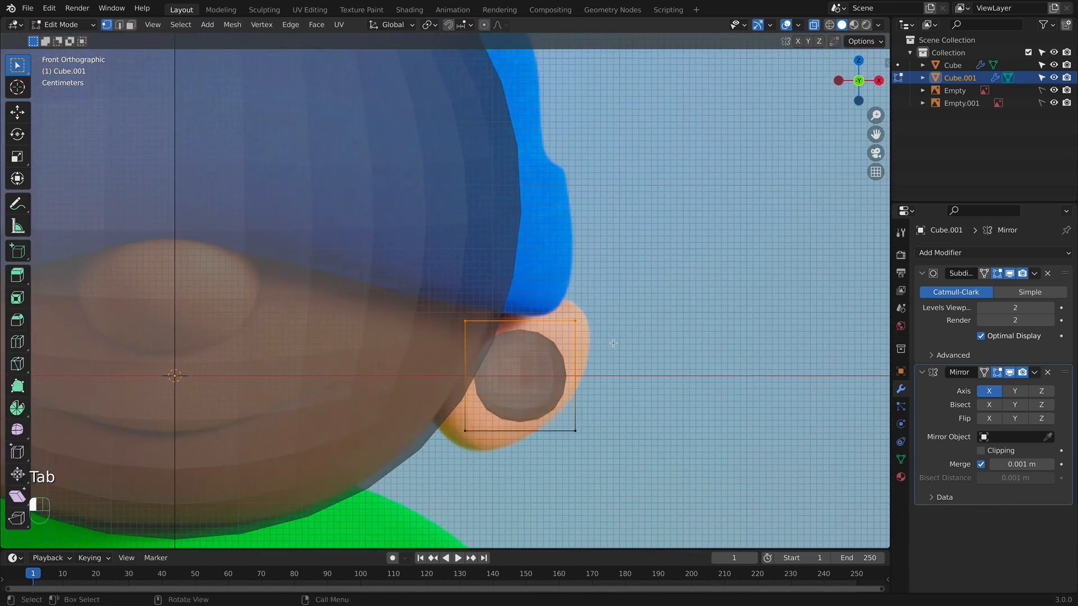
key(g)
key(g)
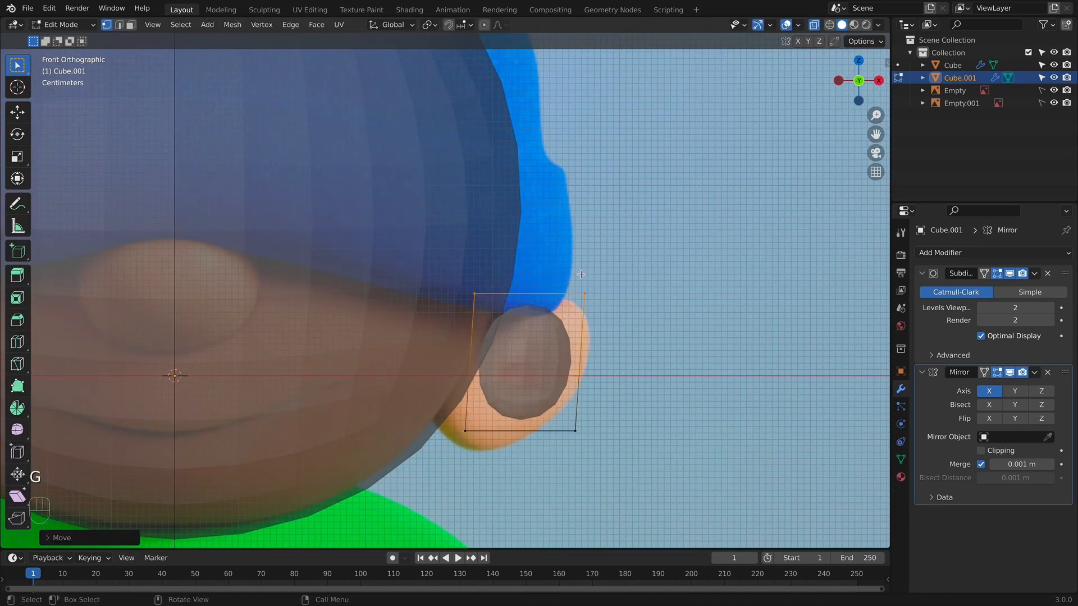
click(660, 295)
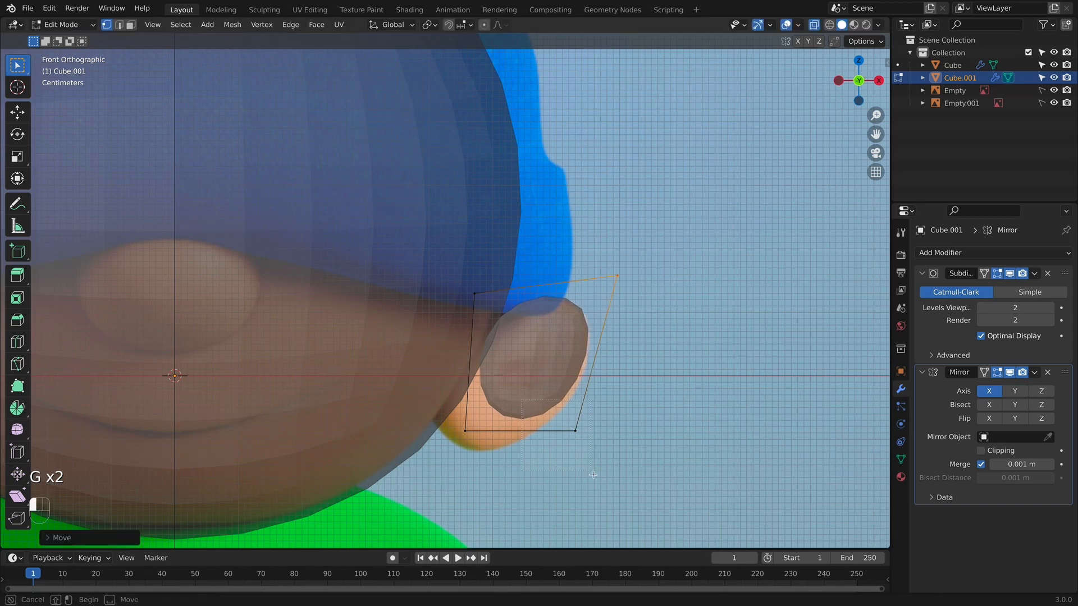
Lower the ear's bottom outer vertices and move the bottom inner vertices down and inward to match the earlobe.
click(575, 431)
key(g)
click(572, 459)
click(465, 430)
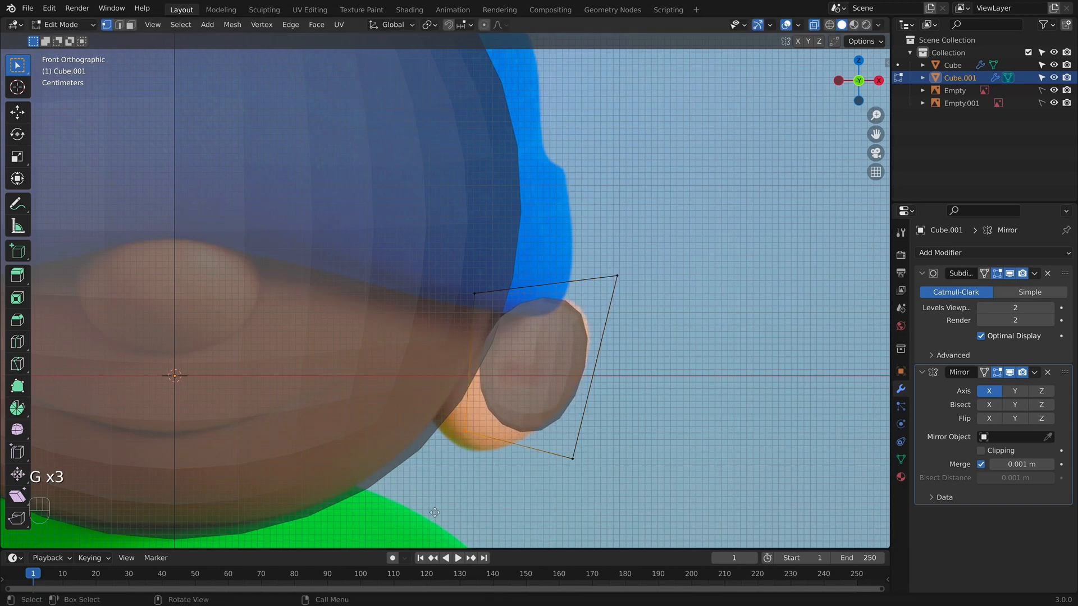
key(g)
click(426, 505)
Fine-tune the ear's outer top and bottom corner vertices to fit the outline of the reference ear.
drag(583, 255, 655, 304)
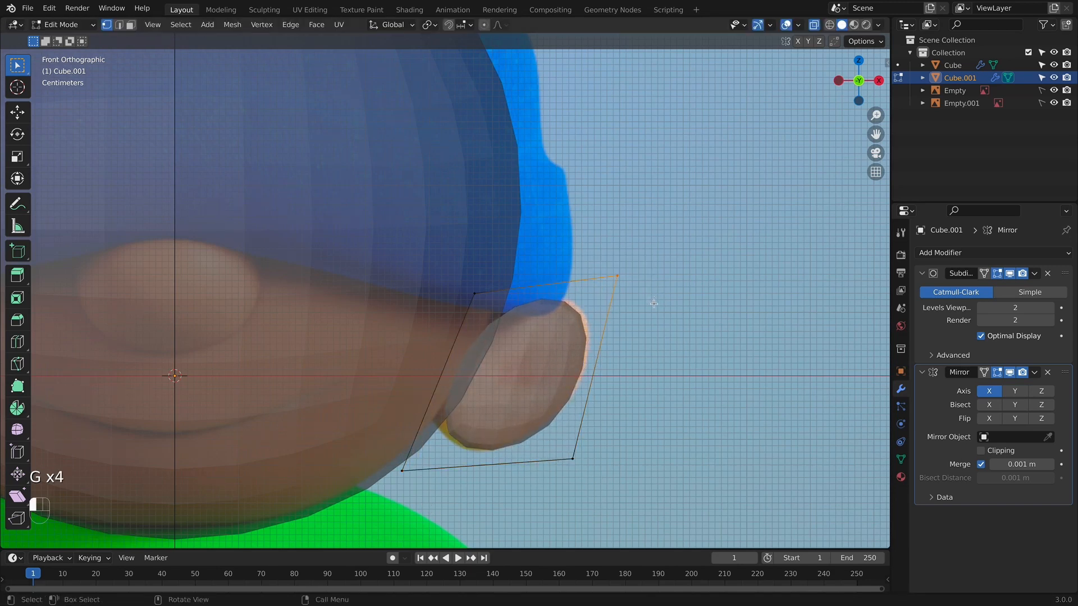
key(g)
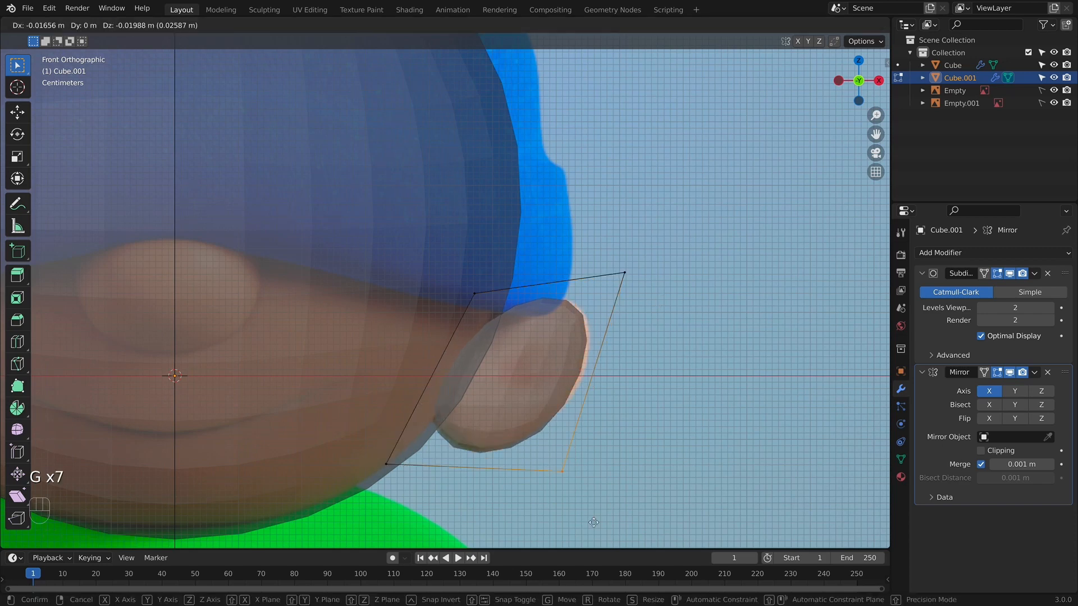
click(593, 523)
drag(600, 255, 681, 306)
key(g)
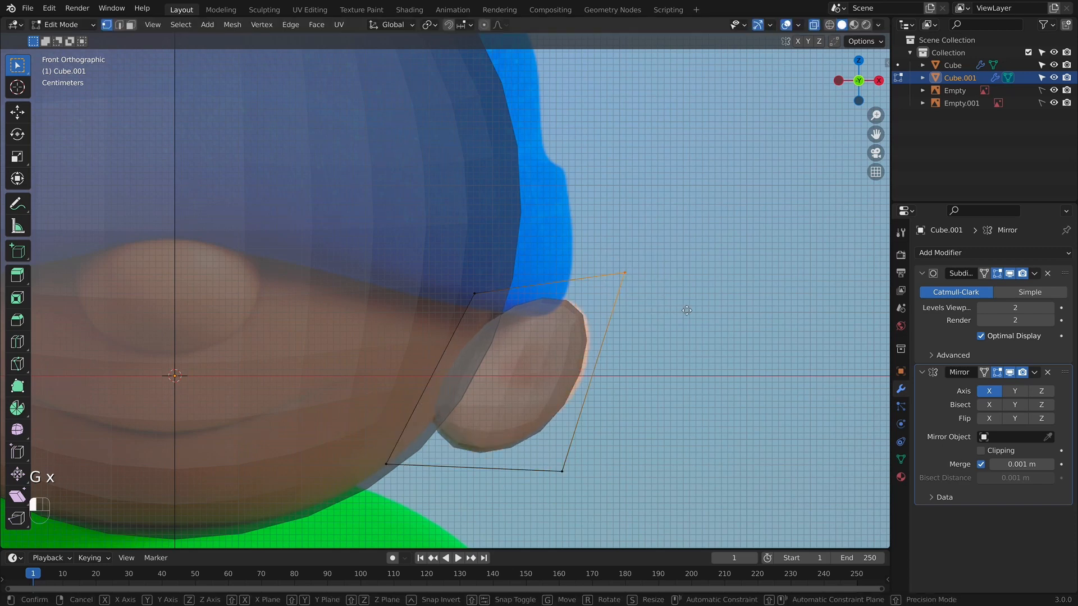
click(693, 306)
In Object Mode, flatten the ears along the Y axis in the right view, and show them with X-ray over the side reference.
key(alt+z)
key(Tab)
scroll(704, 396, down, 4)
middle_drag(706, 398, 529, 440)
key(KP_3)
key(s)
key(y)
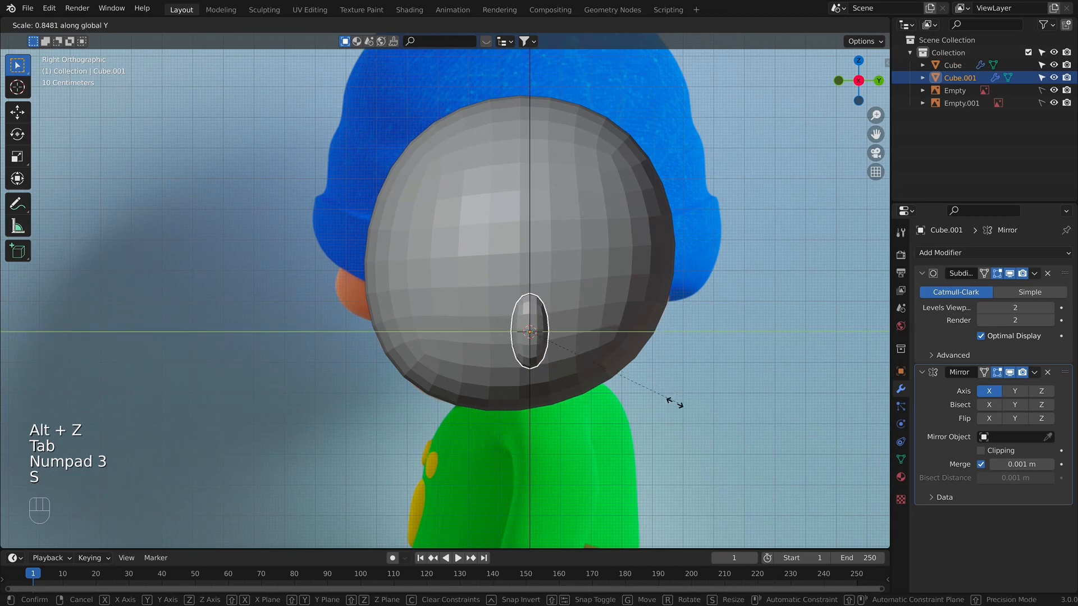
key(alt+z)
scroll(650, 354, up, 3)
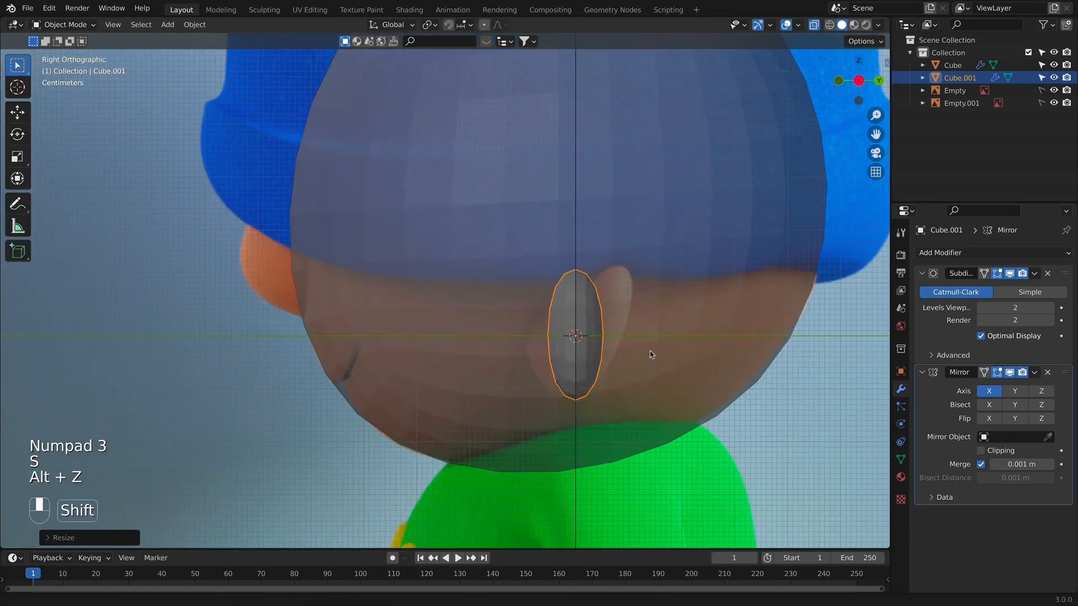
click(682, 238)
Rotate the ear clockwise in the right view to match the tilt of the reference ear.
key(r)
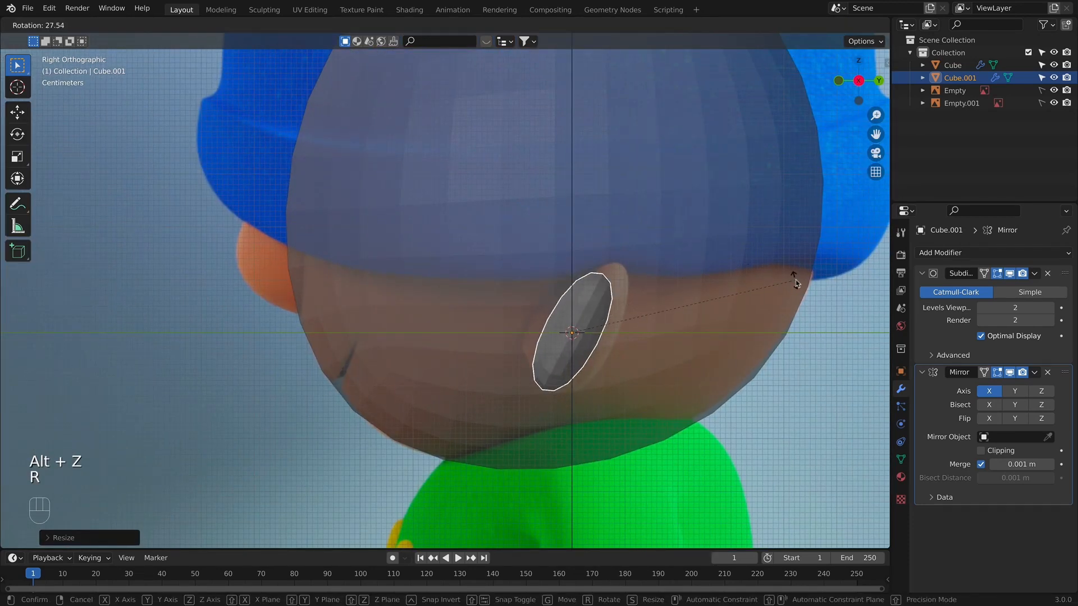
click(756, 301)
key(r)
key(z)
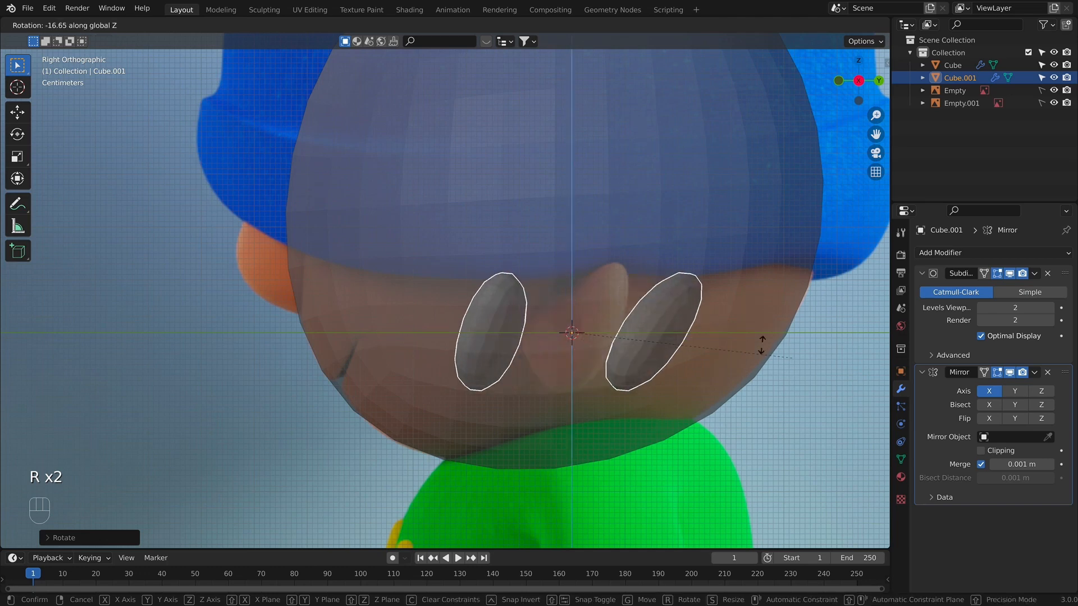
click(668, 323)
In Edit Mode, select the whole ear mesh and rotate it about -20 degrees around the global Z axis.
key(Tab)
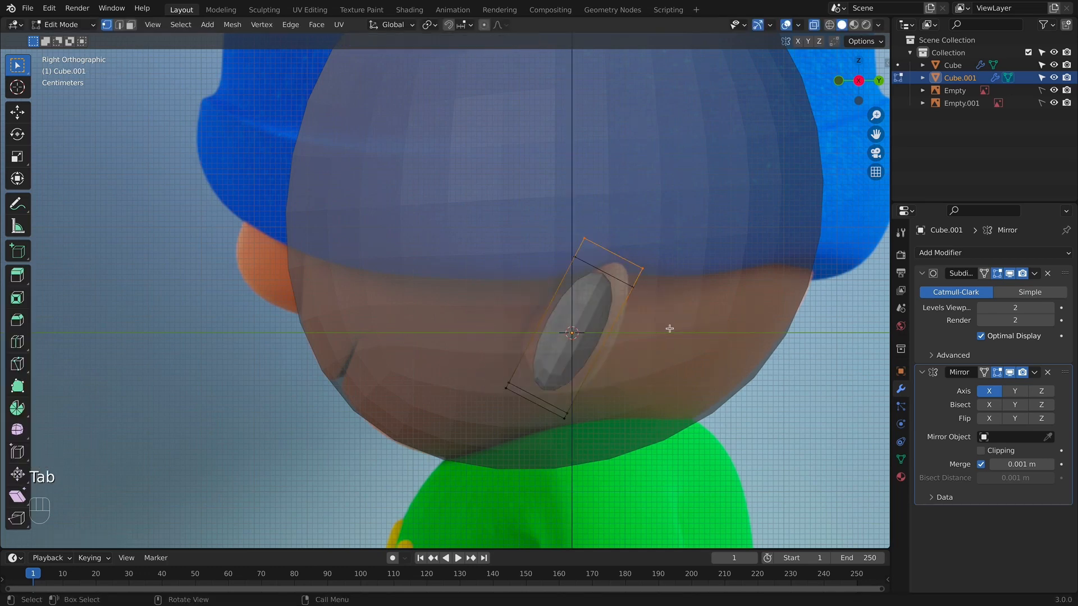
key(a)
key(r)
key(z)
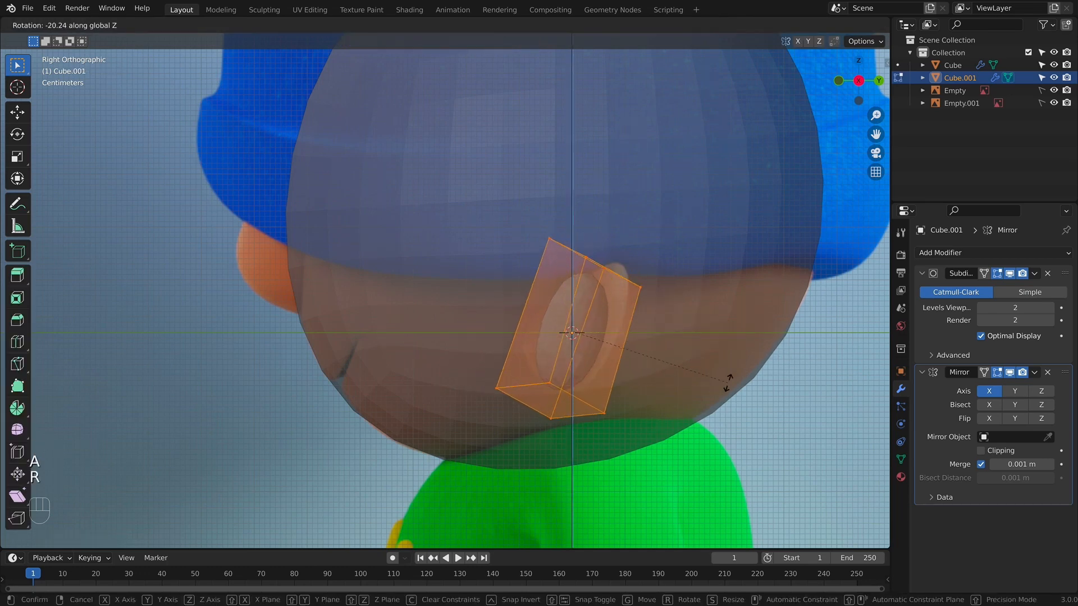
click(729, 383)
In the top view, rotate the whole ear mesh about 33 degrees around the global Z axis.
key(KP_1)
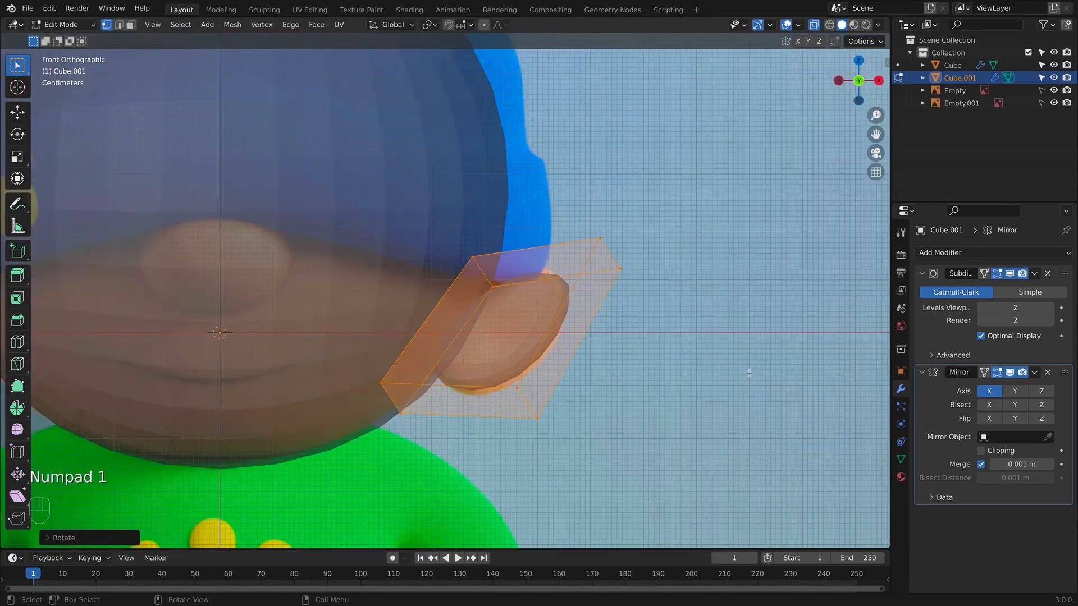
key(KP_7)
scroll(663, 285, down, 2)
shift+middle_drag(641, 273, 631, 372)
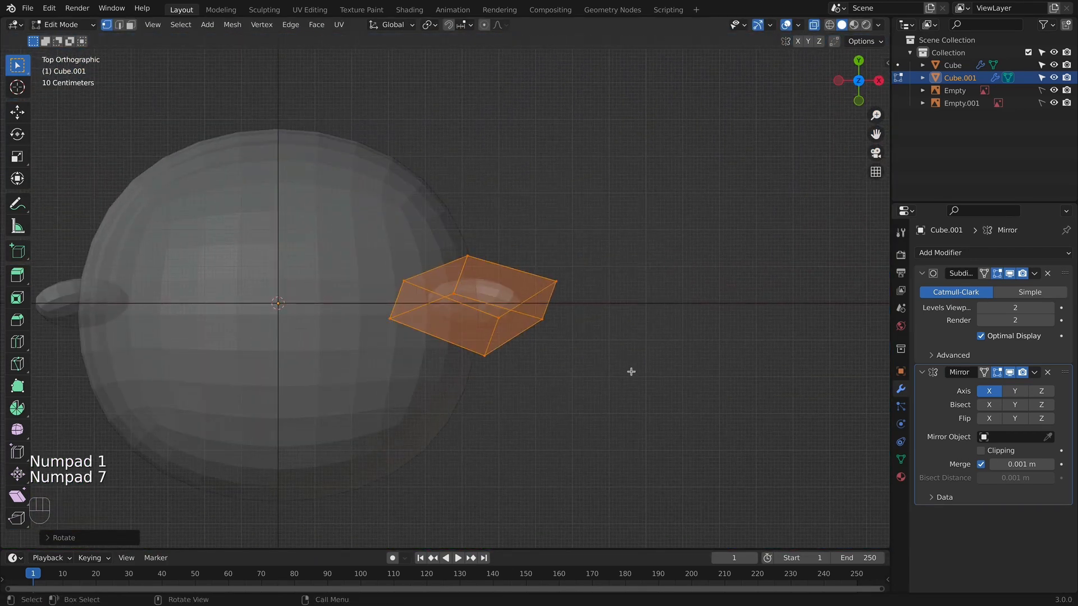
key(r)
key(z)
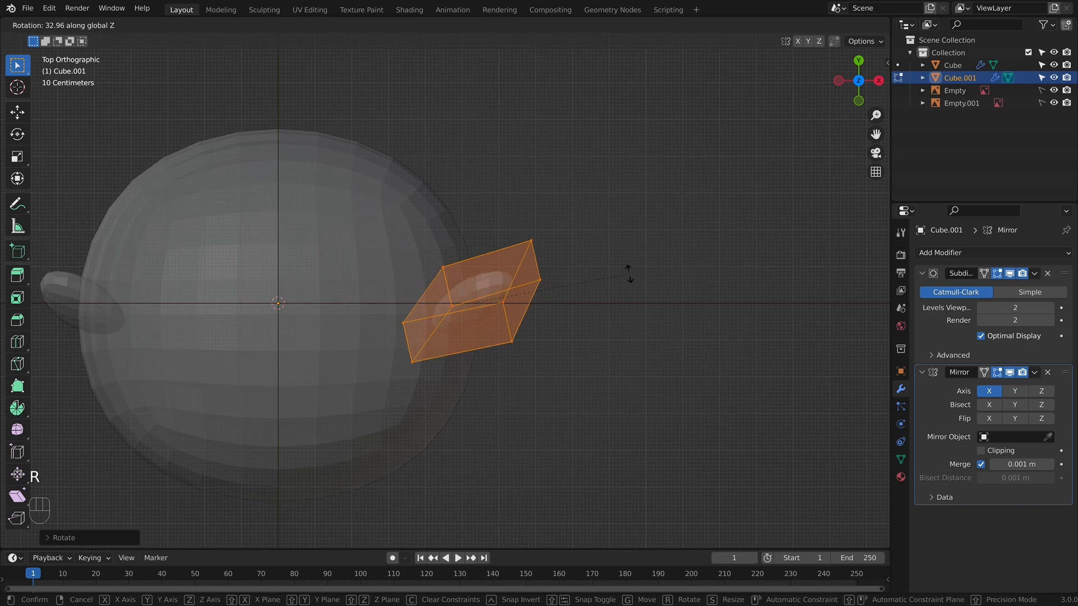
click(628, 274)
Move the ear mesh onto the reference ear in the right view with X-ray on, and return to Object Mode.
key(KP_1)
key(KP_3)
key(alt+z)
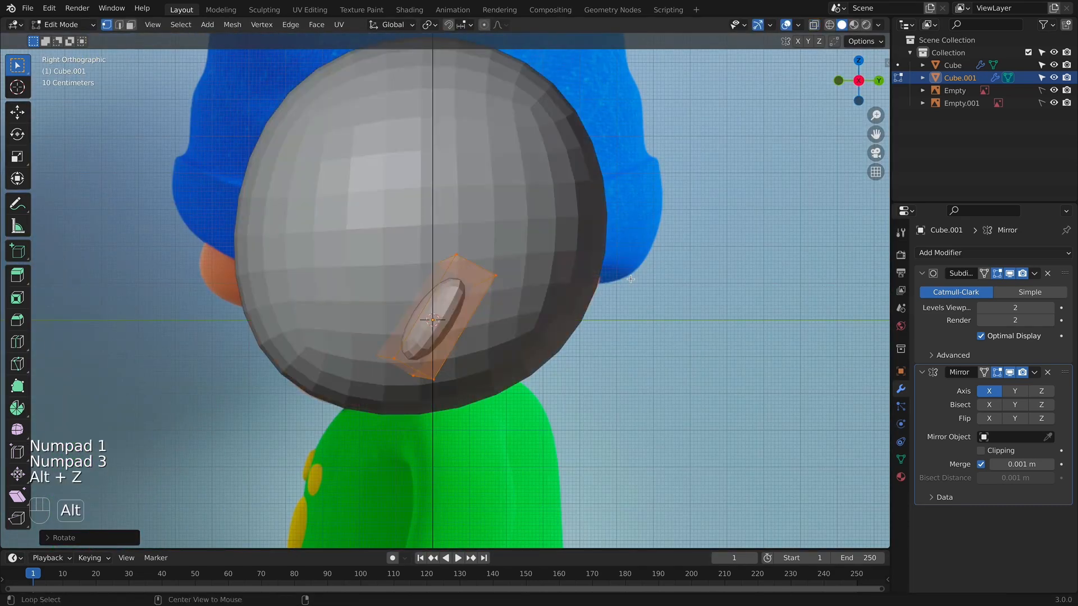
key(alt+z)
scroll(548, 352, up, 4)
key(g)
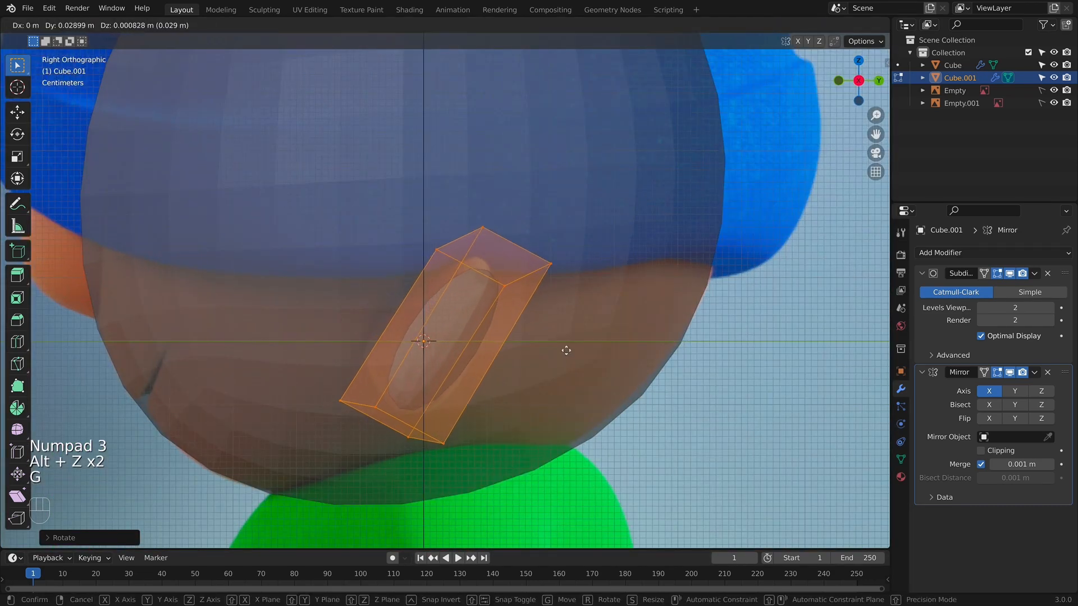
click(558, 281)
key(Tab)
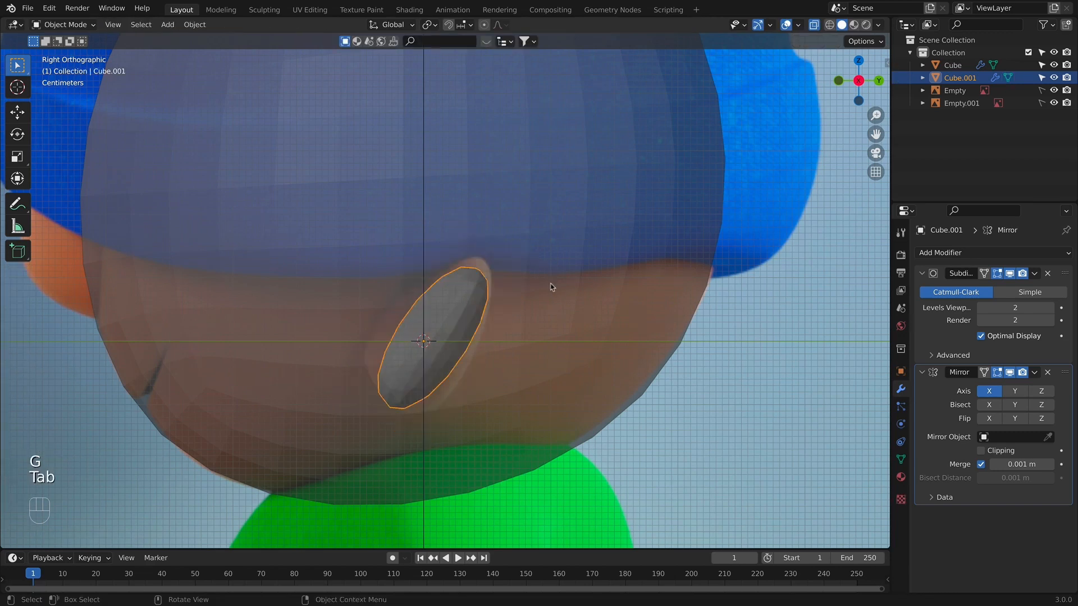
In Edit Mode, scale the ear's four head-side vertices about 1.39 times along Y and rotate them slightly counterclockwise in the right view.
middle_drag(551, 289, 555, 428)
key(Tab)
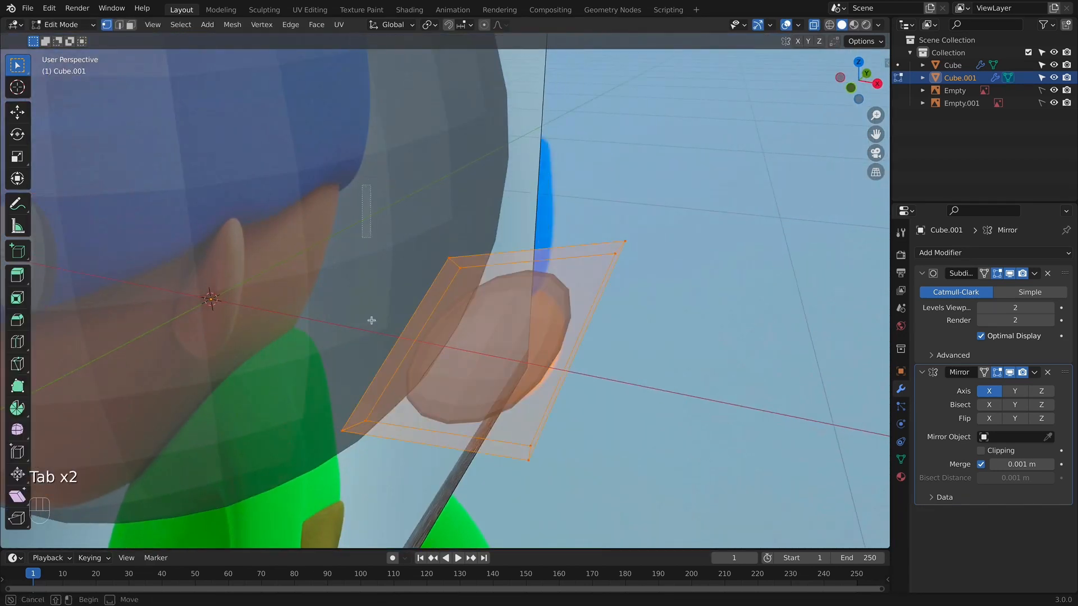
drag(371, 321, 370, 343)
shift+drag(297, 374, 385, 462)
shift+drag(376, 236, 500, 318)
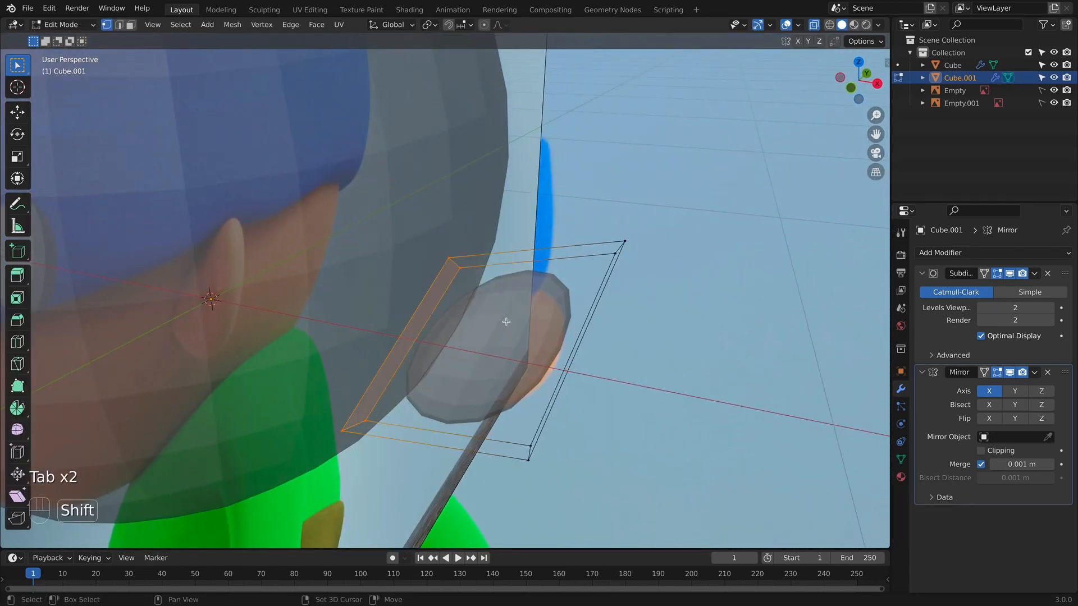
key(KP_3)
key(s)
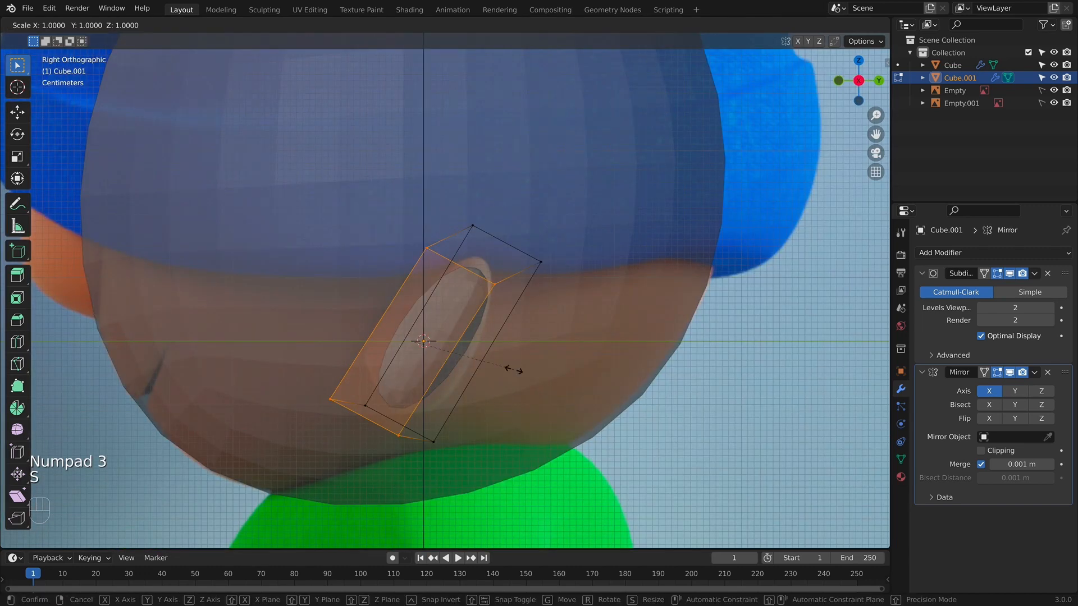
key(y)
click(570, 384)
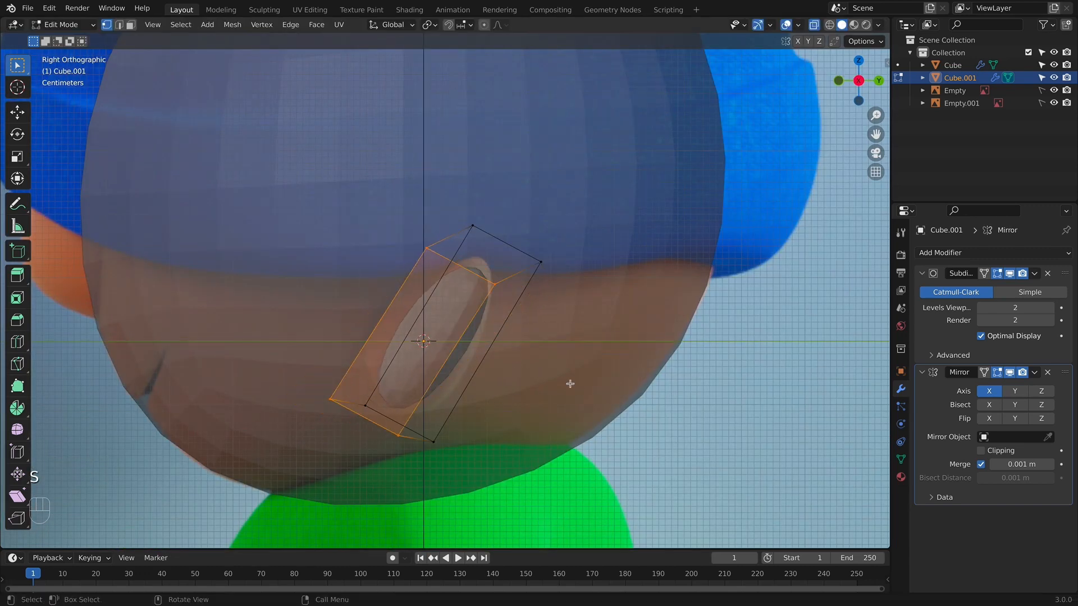
key(s)
key(y)
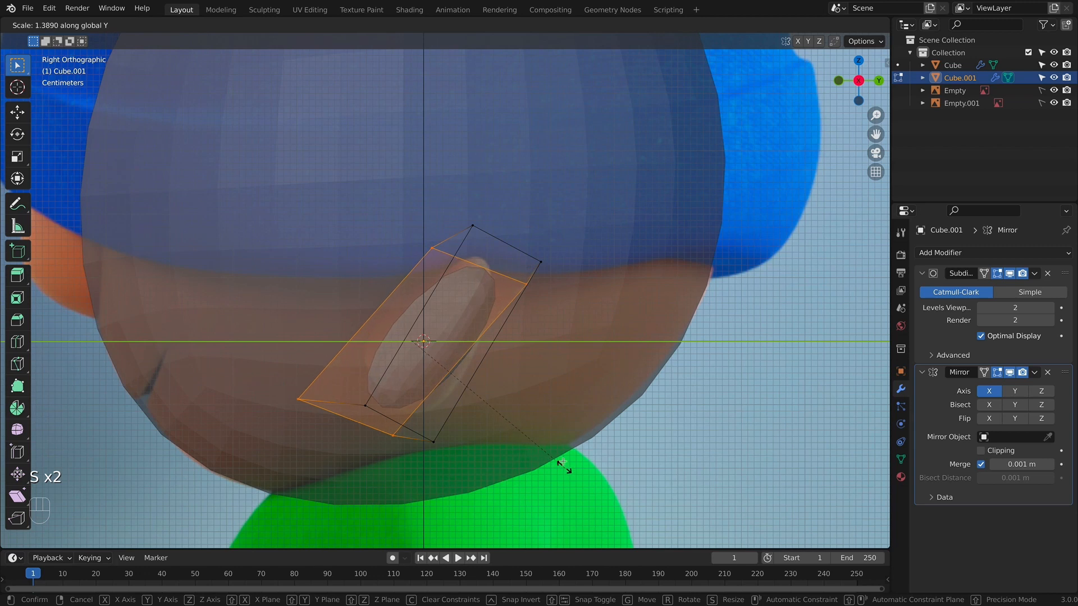
click(563, 464)
key(r)
click(506, 332)
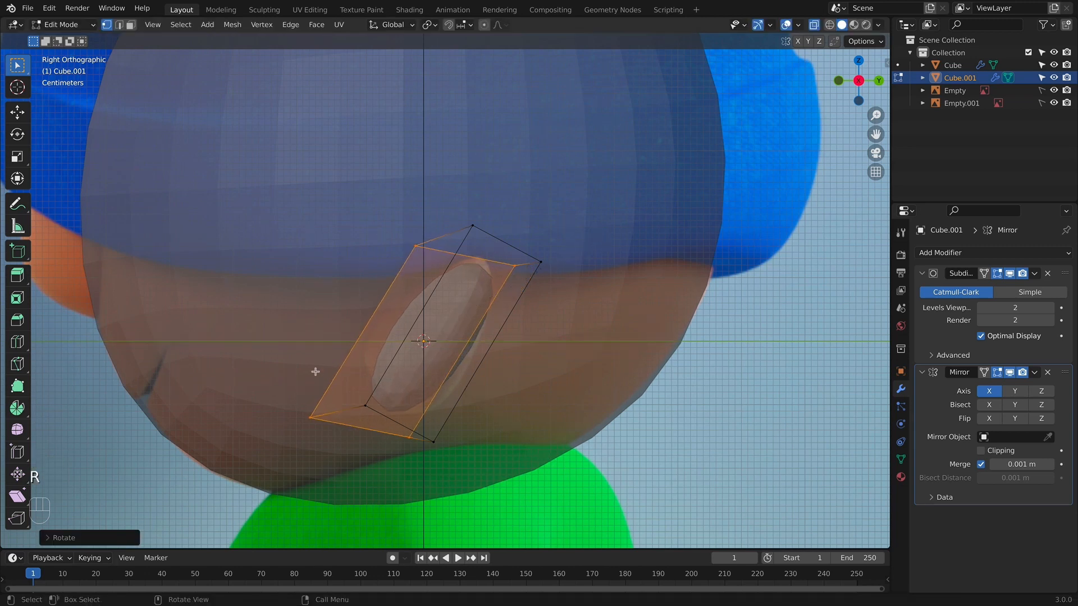
Move the ear's bottom front inner vertex up and forward, and shift the top outer vertices up and back while scaling them closer together.
click(315, 419)
key(g)
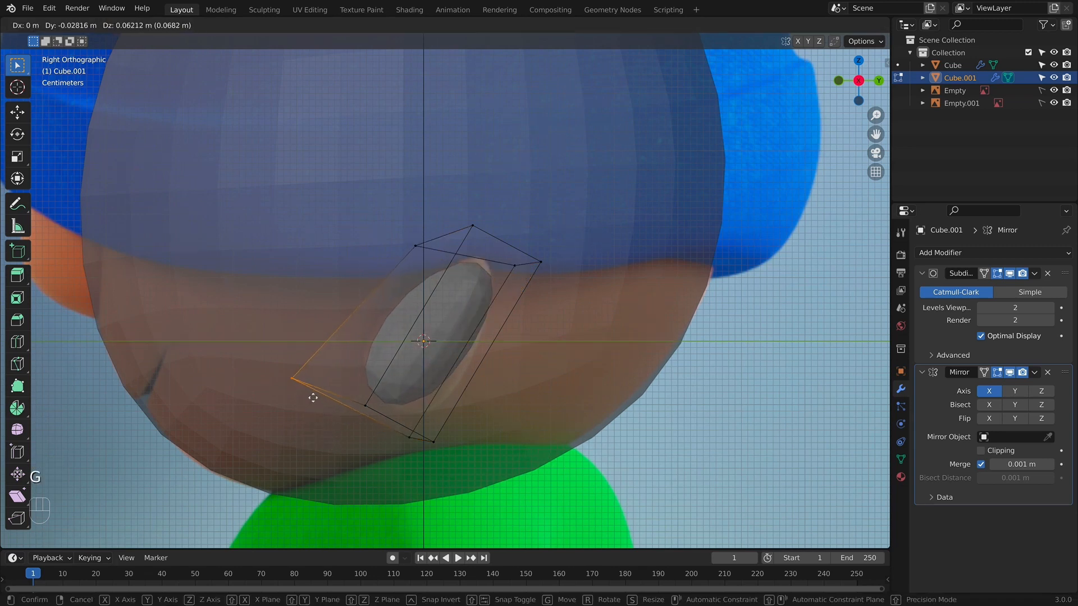
click(310, 391)
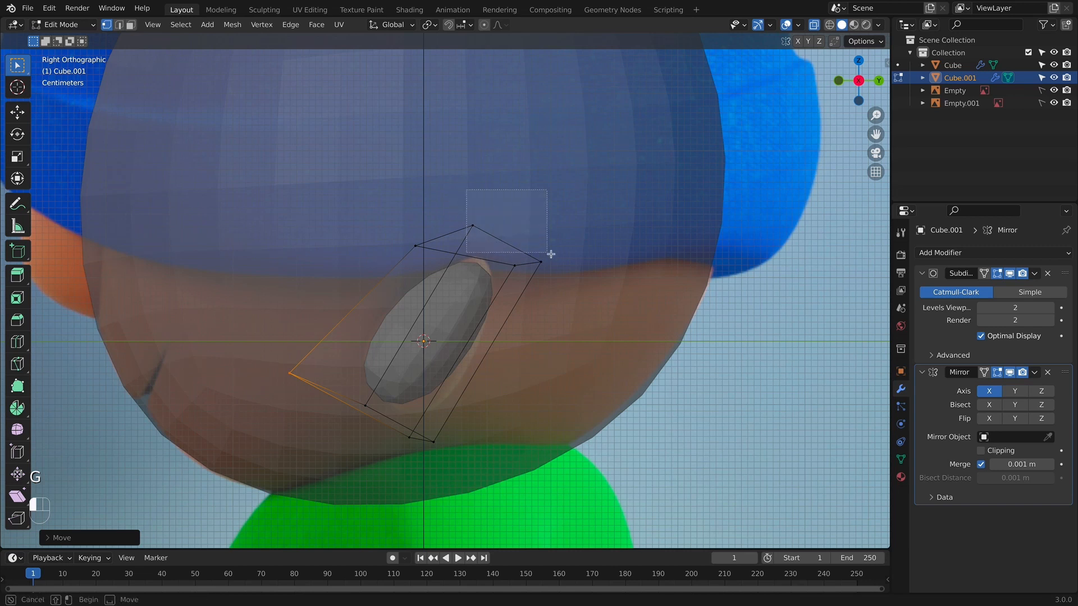
drag(567, 264, 568, 263)
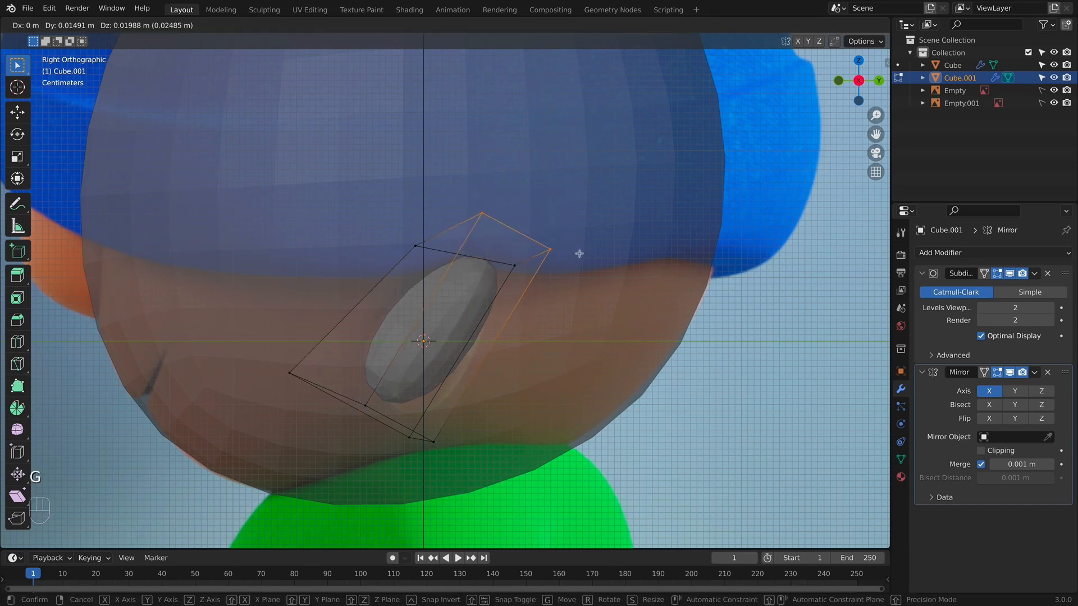
key(s)
click(567, 259)
Move the ear's bottom front outer vertex down and back, and the bottom rear outer vertex backward to round out the earlobe.
drag(392, 434, 459, 457)
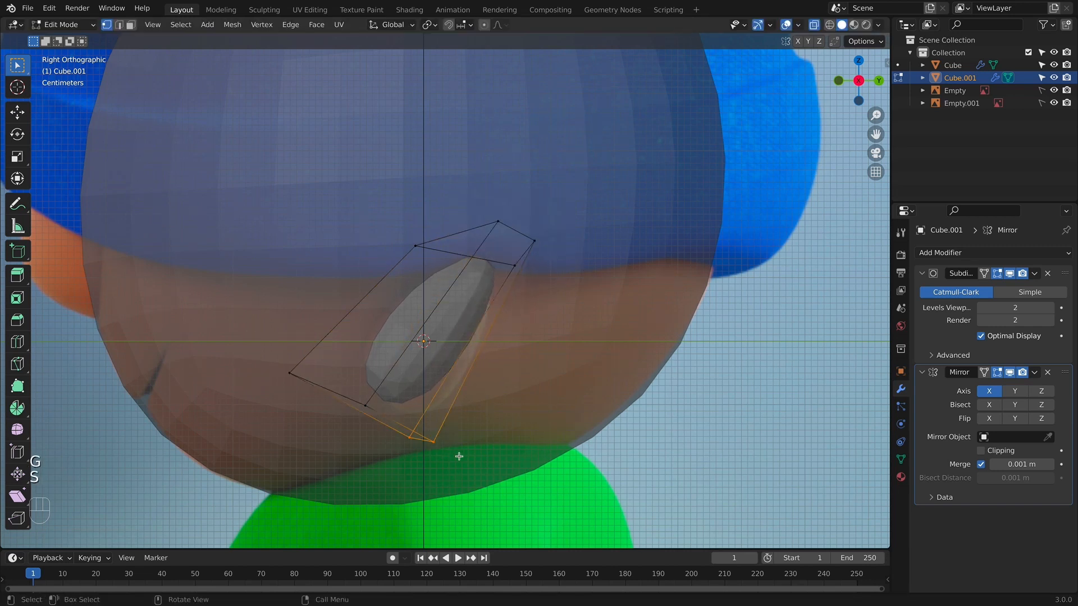
drag(317, 377, 409, 426)
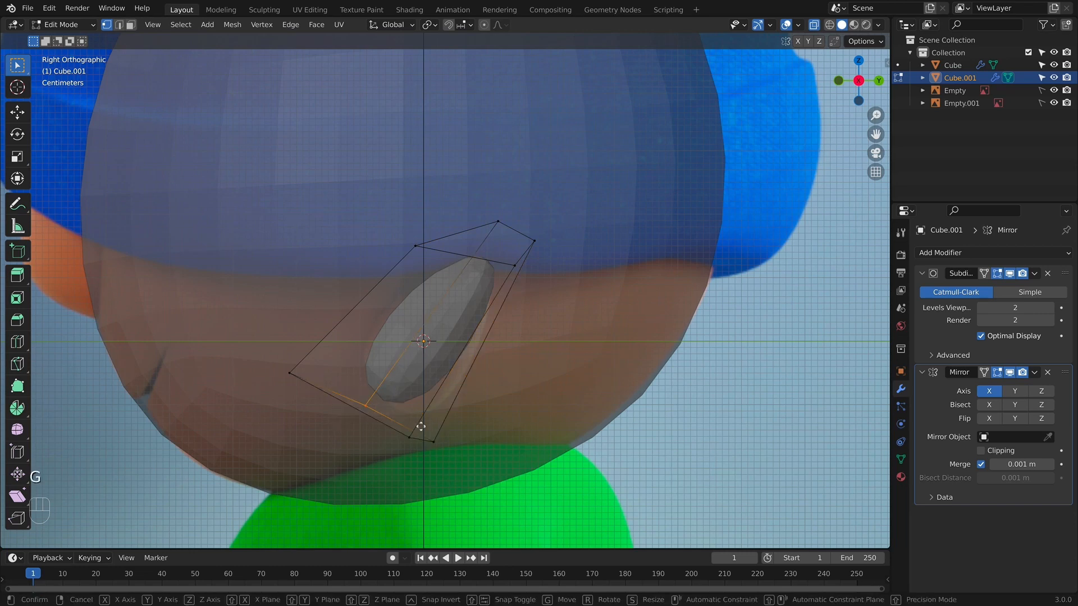
key(g)
click(478, 466)
middle_drag(478, 466, 475, 441)
key(KP_3)
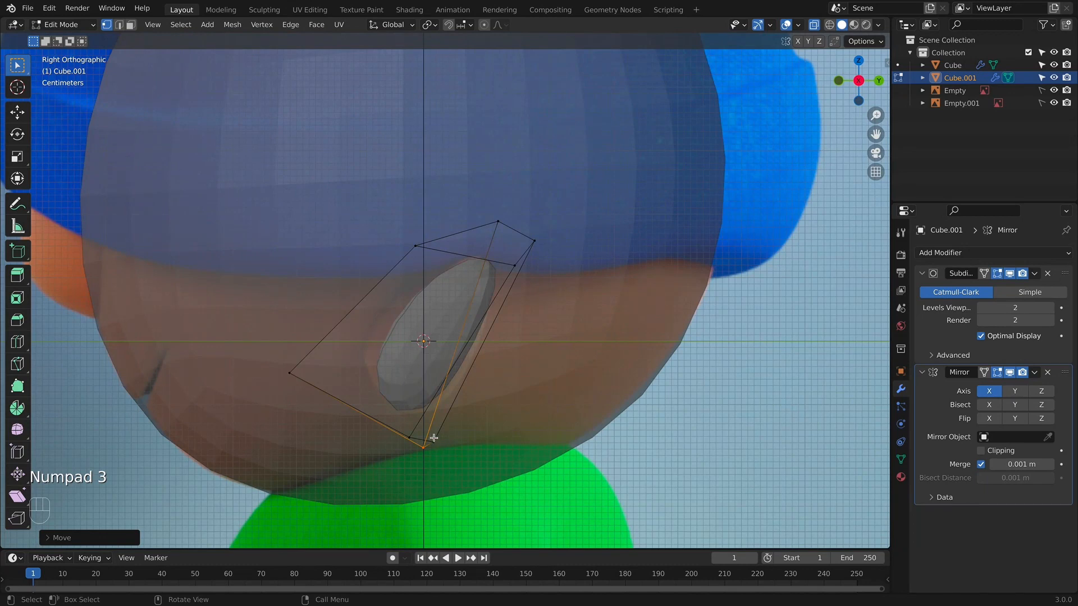
click(434, 440)
key(g)
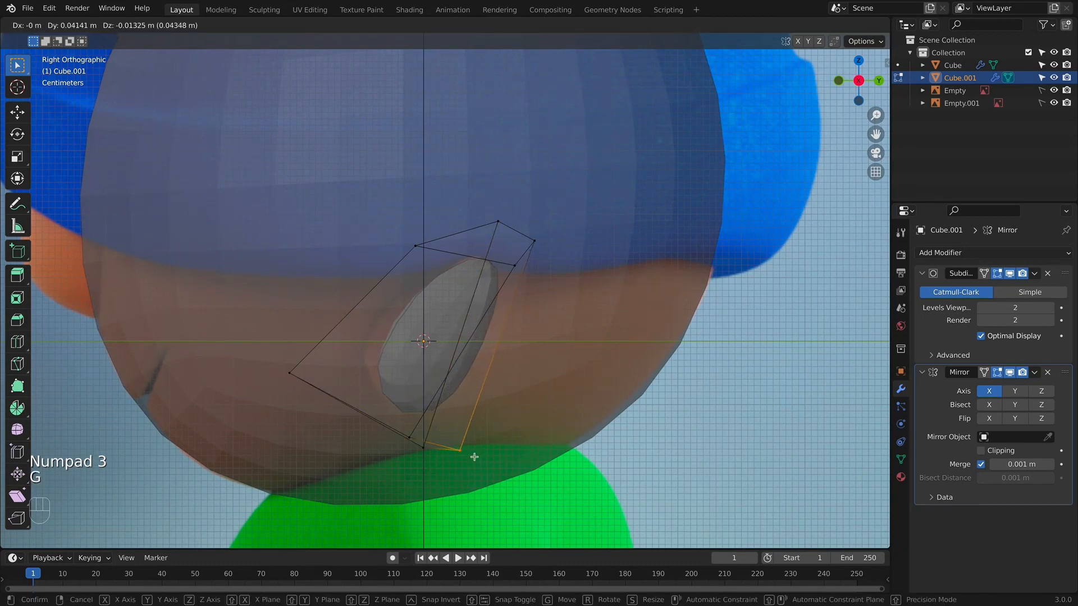
click(475, 457)
Turn off X-ray, return to Object Mode and apply Shade Smooth to the ears and the head.
key(alt+z)
key(Tab)
middle_drag(474, 457, 516, 331)
key(KP_1)
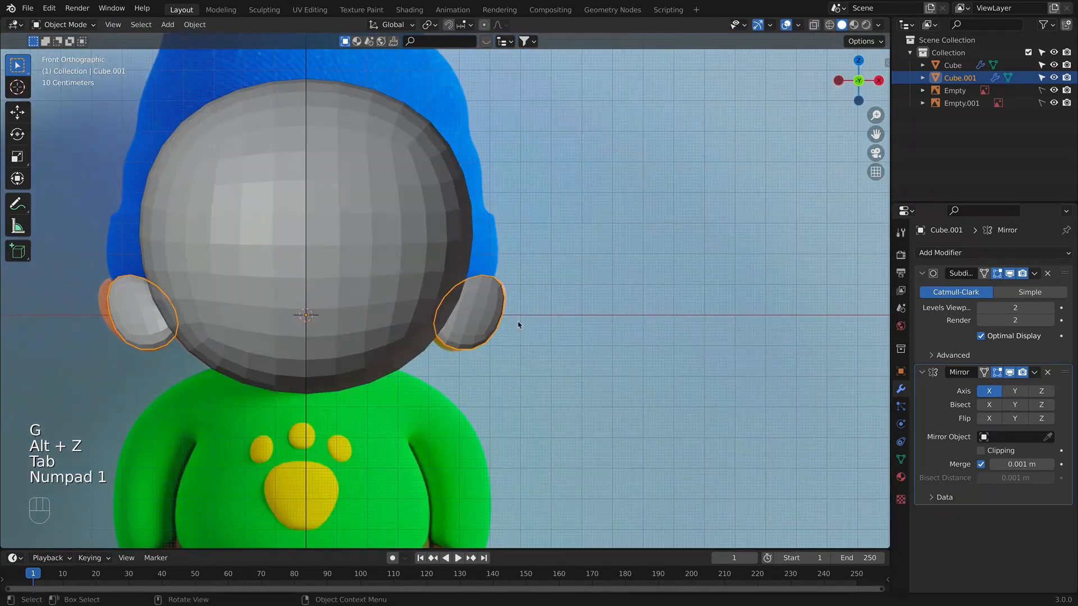
scroll(511, 311, up, 3)
right_click(508, 316)
key(Escape)
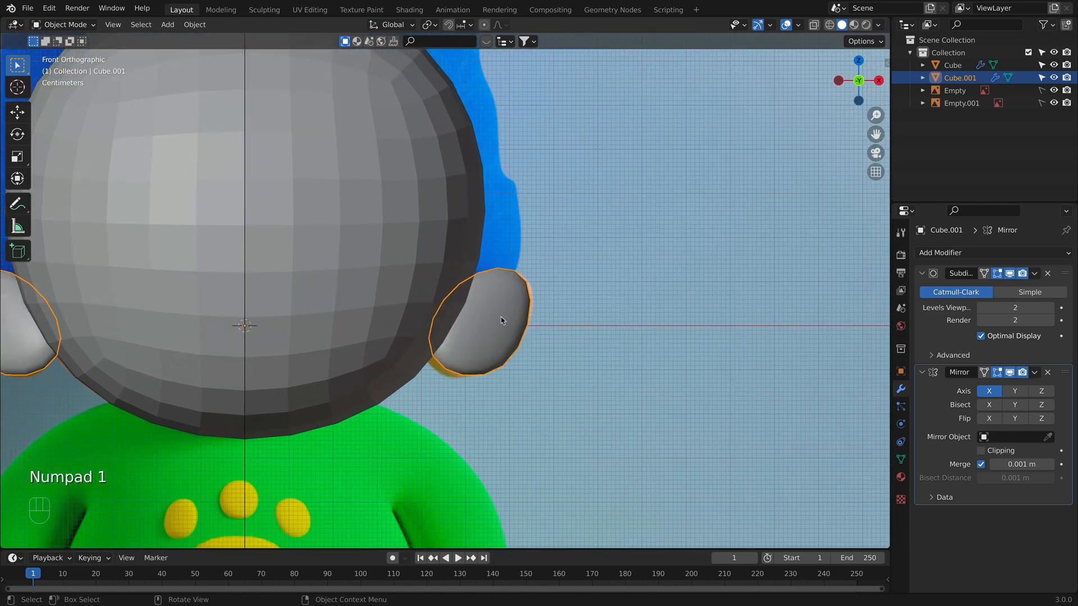
click(381, 281)
right_click(380, 282)
click(386, 277)
Add a cube for the torso in the front view, scale it down and move it onto the lower middle of the green sweater.
scroll(385, 277, down, 3)
shift+middle_drag(404, 303, 482, 359)
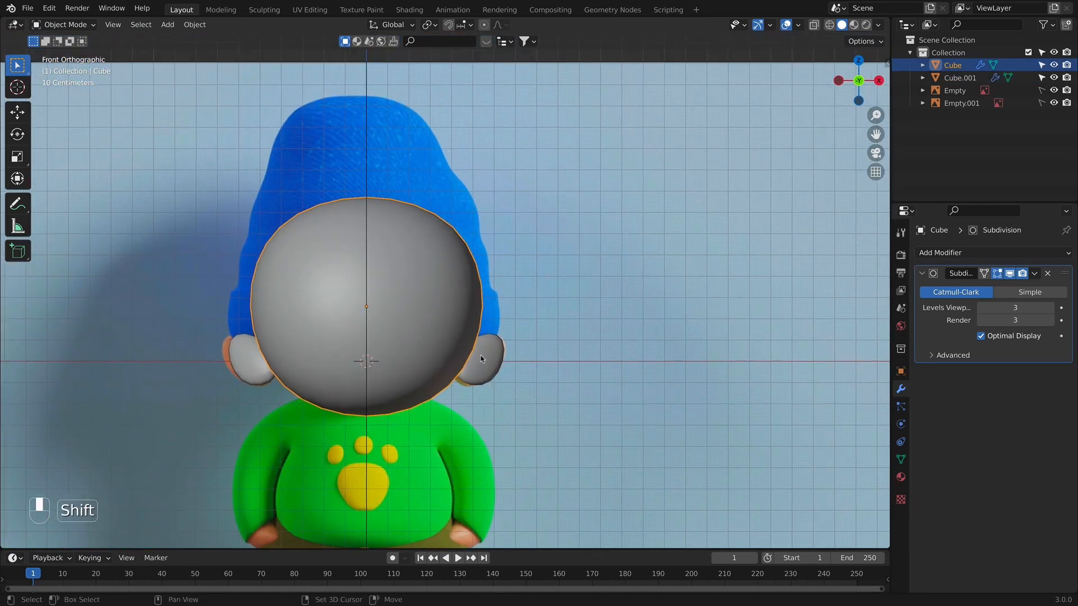
shift+middle_drag(479, 491, 498, 364)
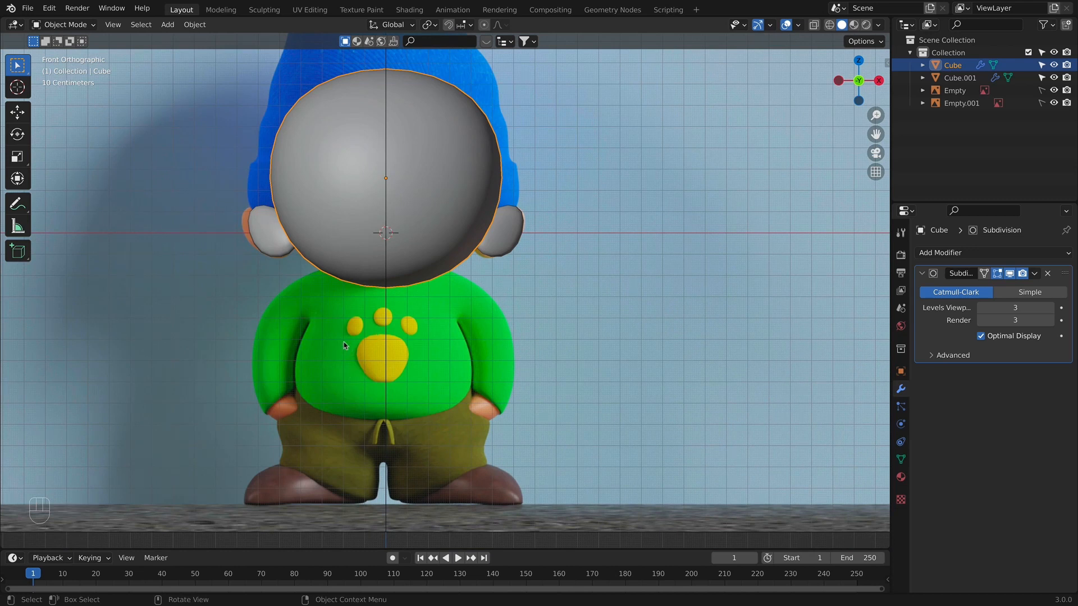
key(shift+a)
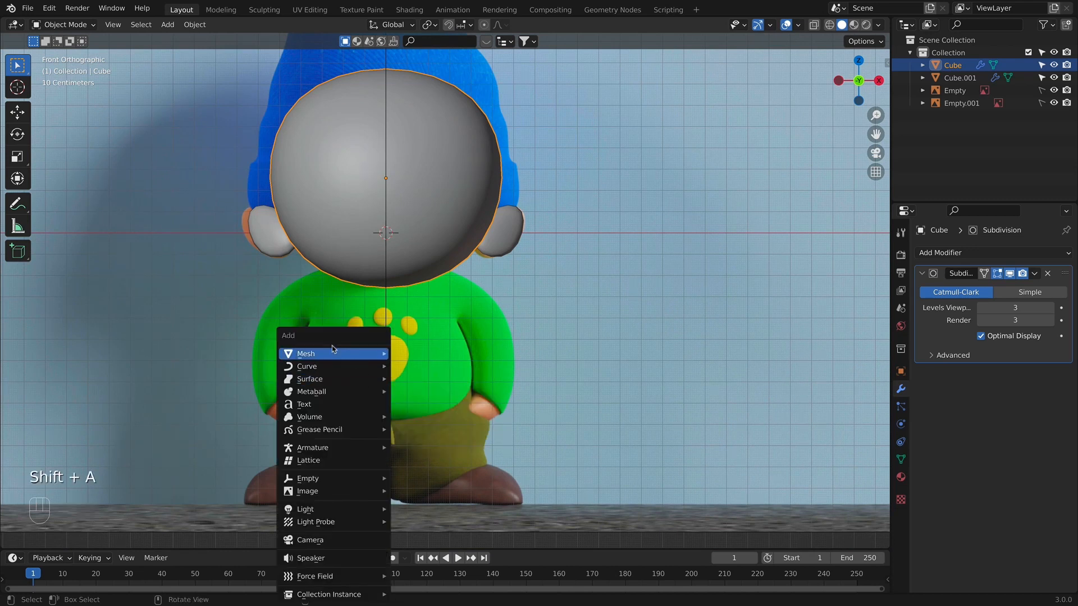
mouse_move(309, 351)
click(418, 363)
key(s)
click(416, 255)
key(g)
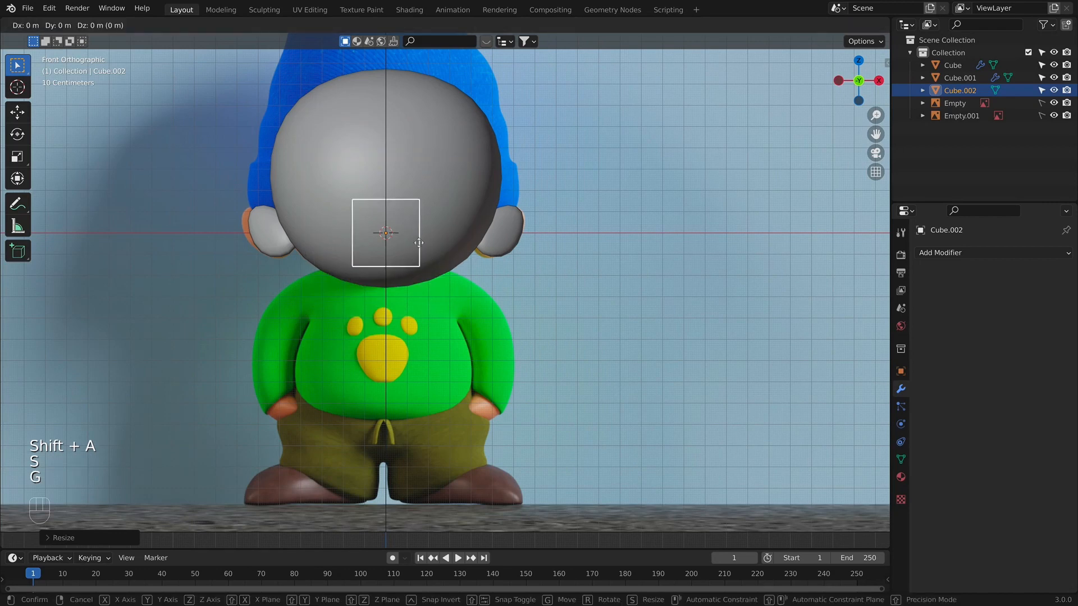
click(416, 396)
Add a Subdivision Surface modifier to the torso cube and set its viewport levels to 2.
click(990, 253)
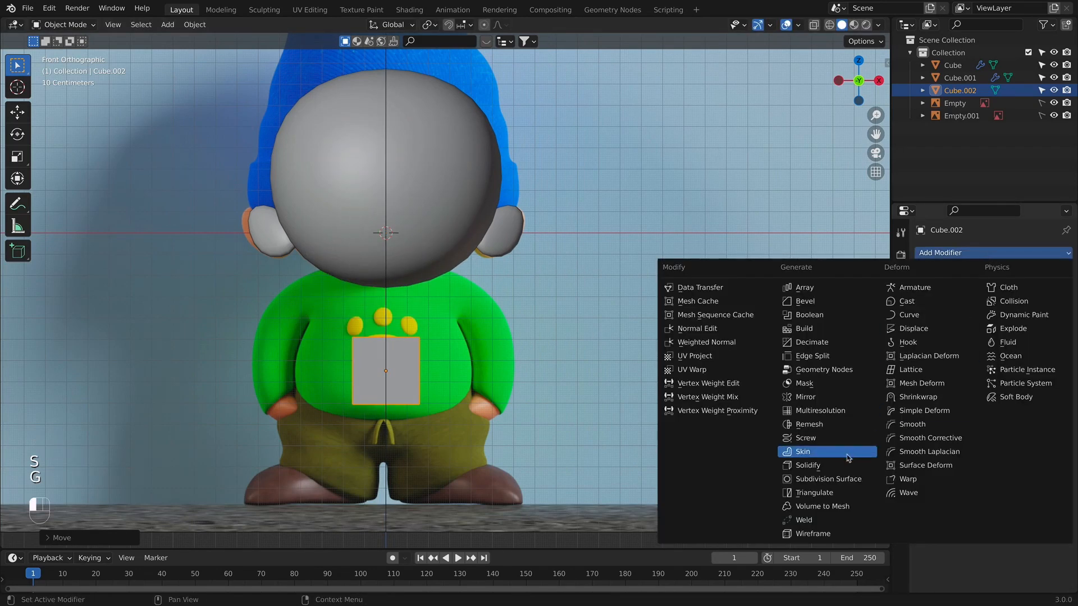
click(831, 479)
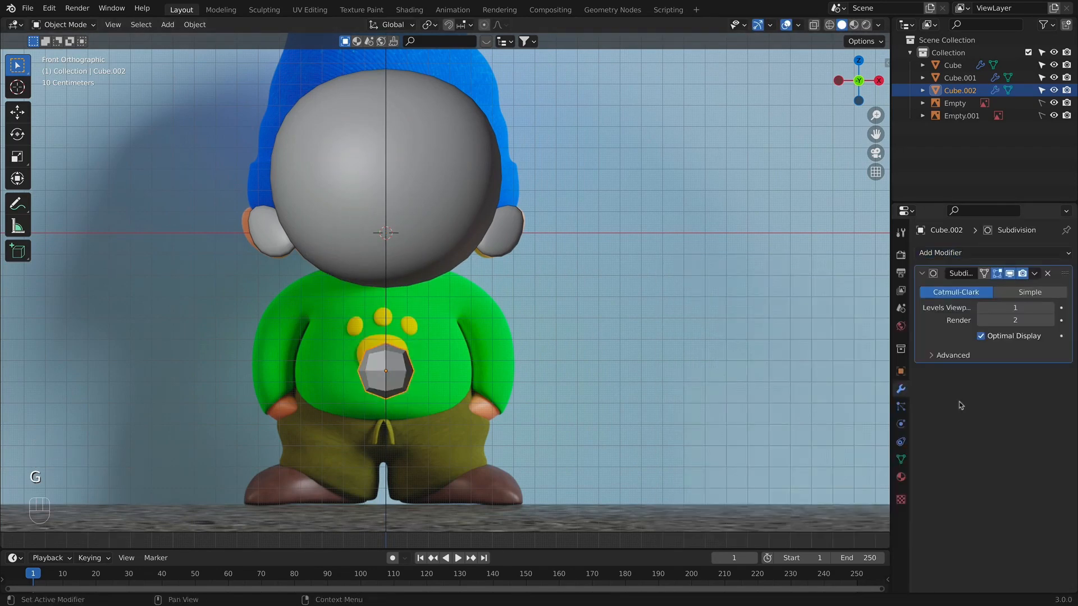
click(1051, 307)
In Edit Mode with X-ray on, add a centred vertical loop cut to the torso cube.
key(Tab)
scroll(551, 385, up, 4)
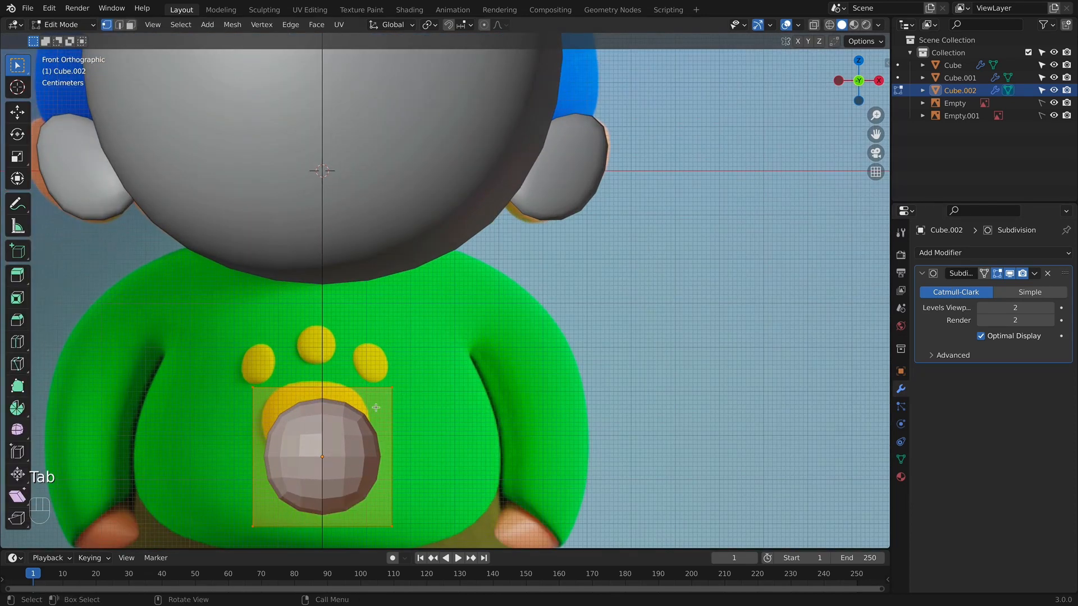
shift+middle_drag(551, 385, 609, 346)
key(alt+z)
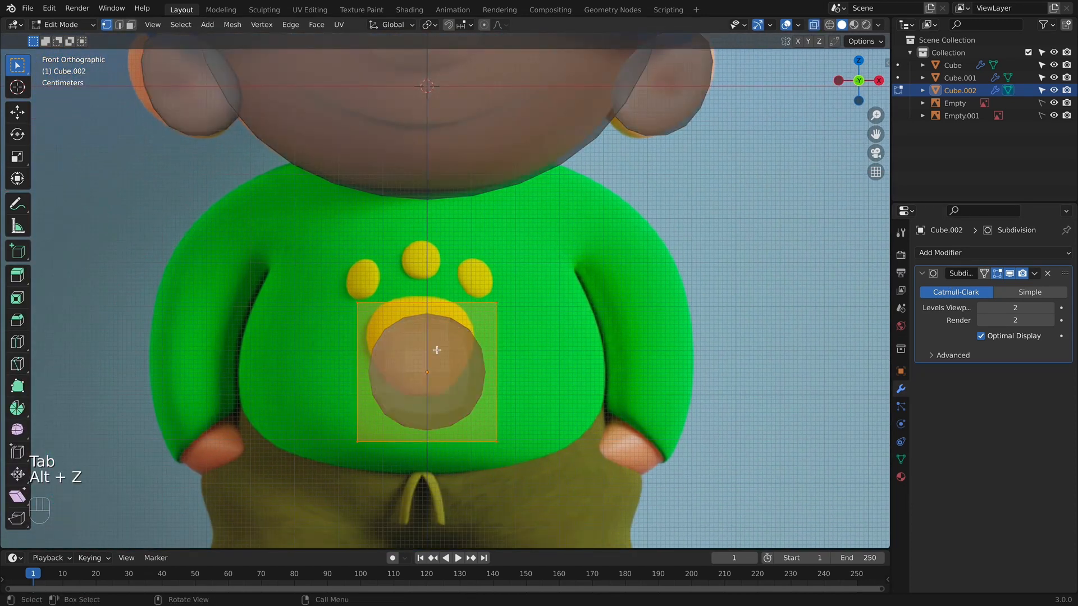
key(super)
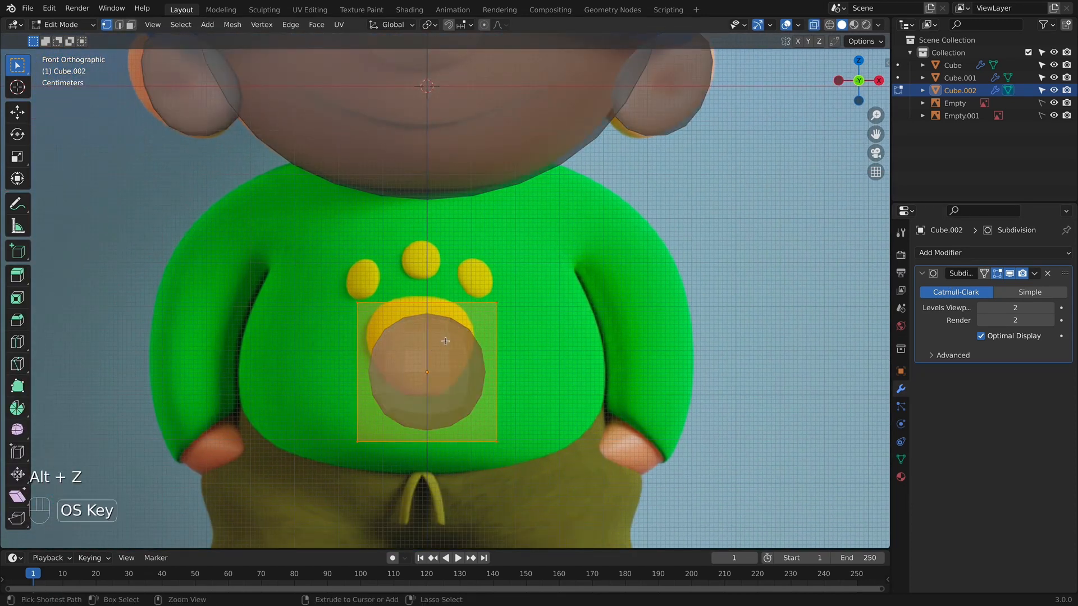
key(super+r)
click(429, 303)
right_click(429, 303)
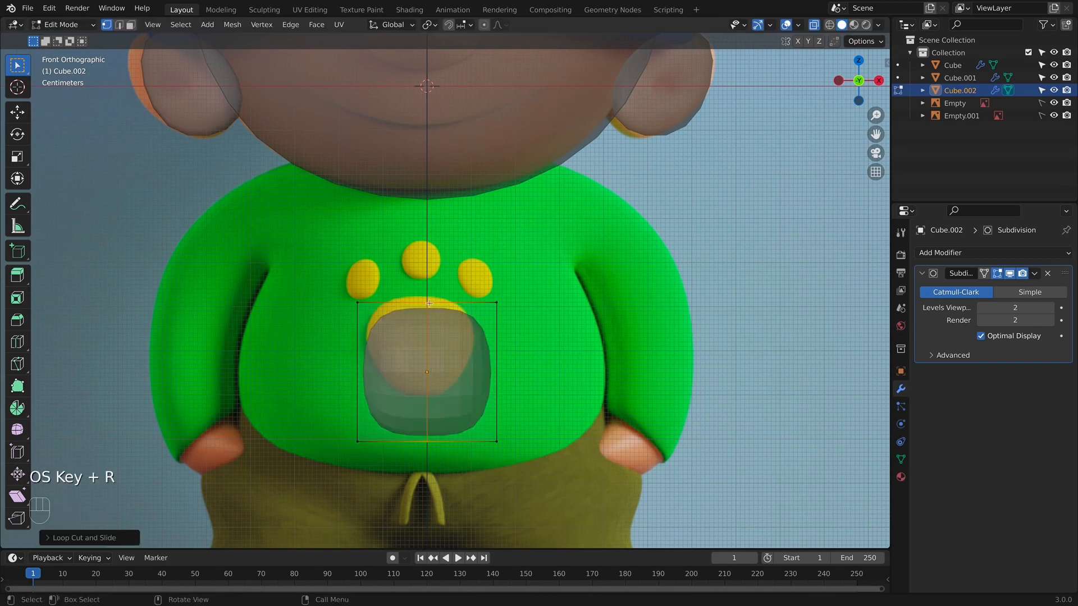
Delete the vertices on the torso's side left of the centre cut, leaving half of the mesh.
drag(369, 475, 385, 507)
key(x)
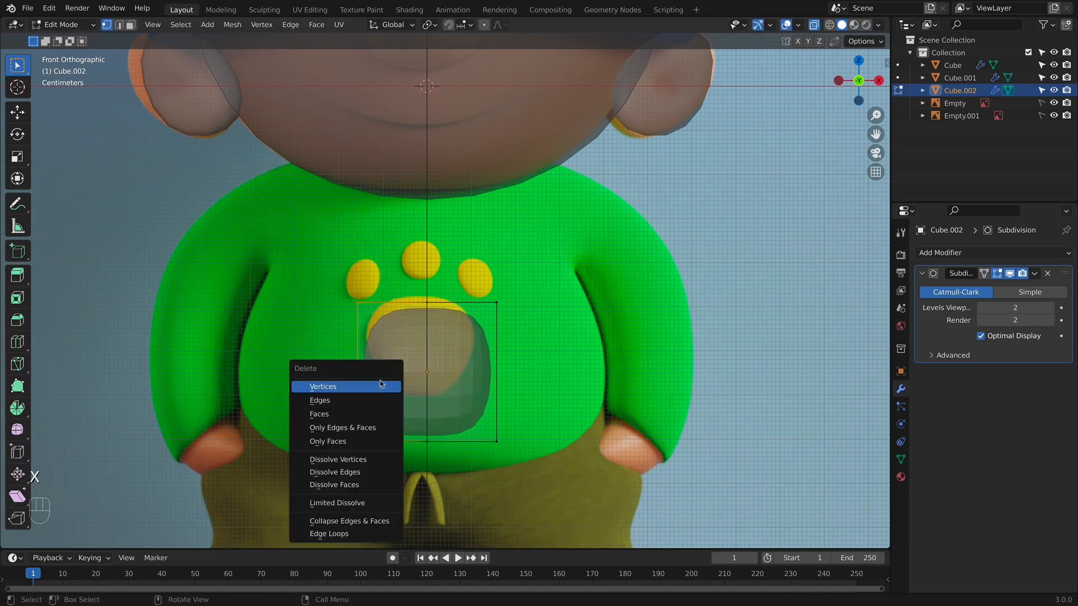
click(379, 386)
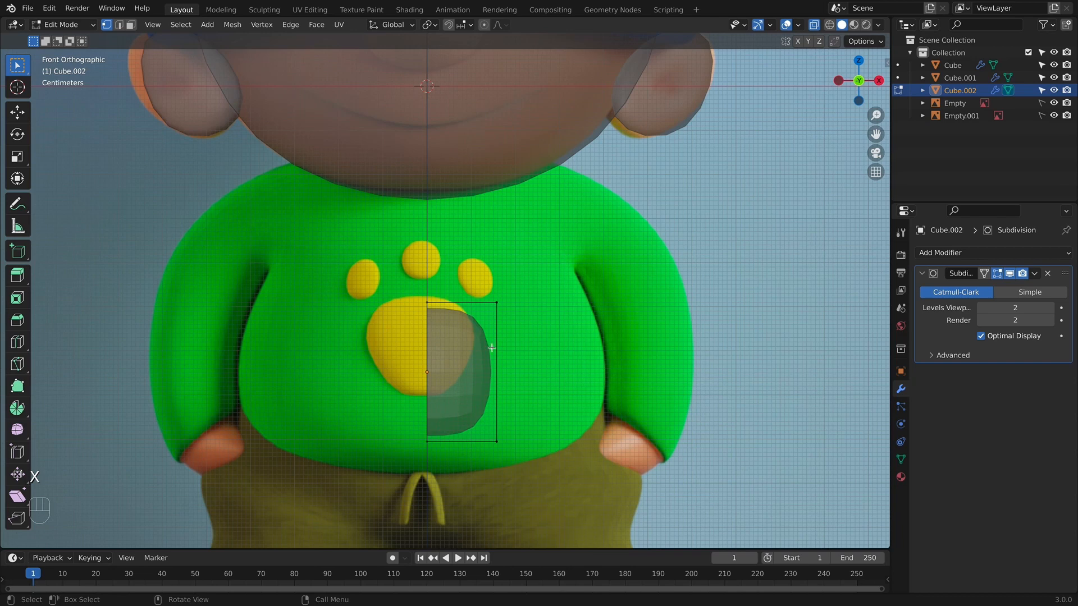
Add a Mirror modifier on X with Clipping enabled to the torso and place it above the Subdivision modifier.
key(Tab)
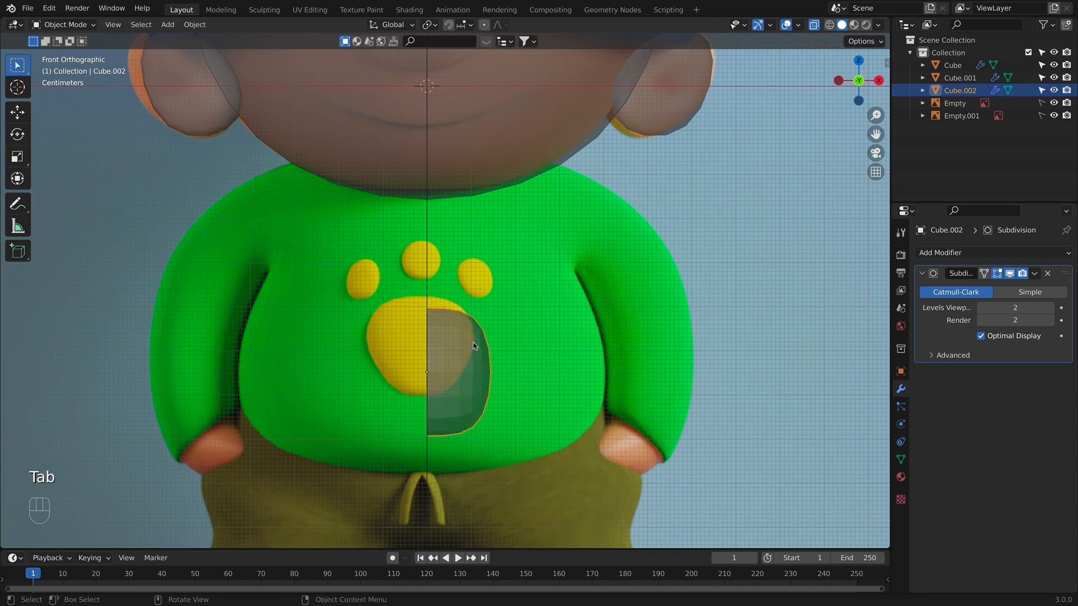
click(989, 258)
click(837, 399)
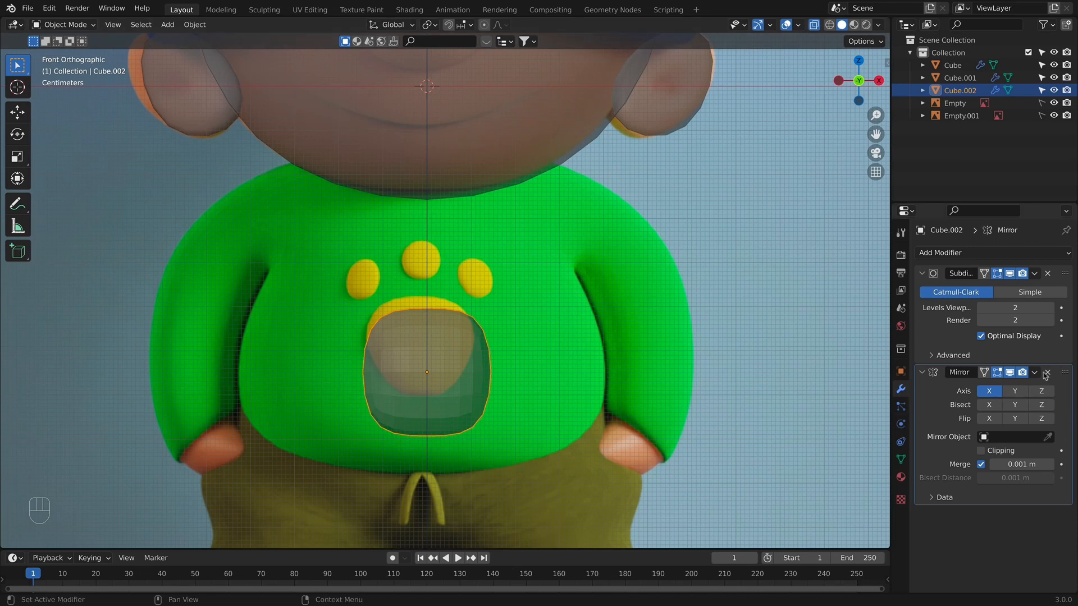
drag(1066, 372, 1066, 273)
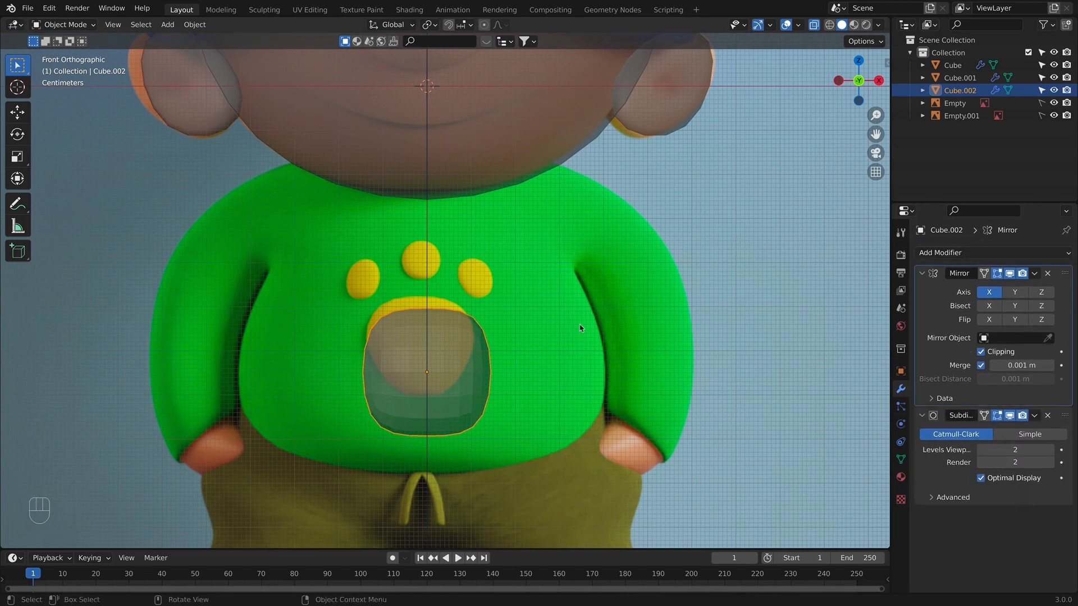
In Edit Mode, move the torso's bottom centre vertices down to the sweater hem and its lower outer vertices outward and down.
key(Tab)
shift+middle_drag(549, 339, 532, 329)
scroll(532, 330, down, 2)
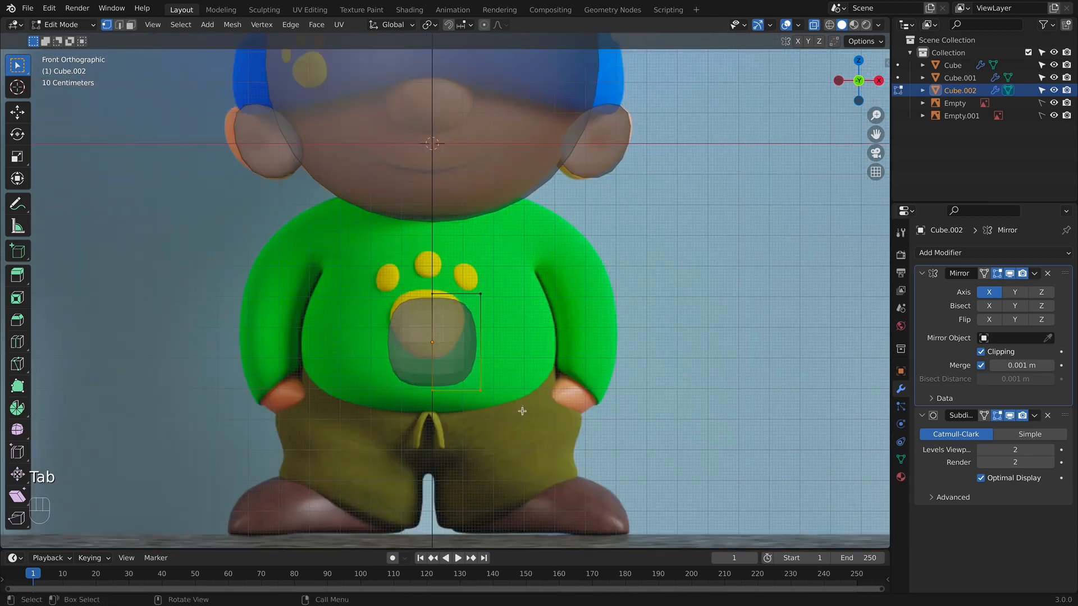
click(430, 389)
key(g)
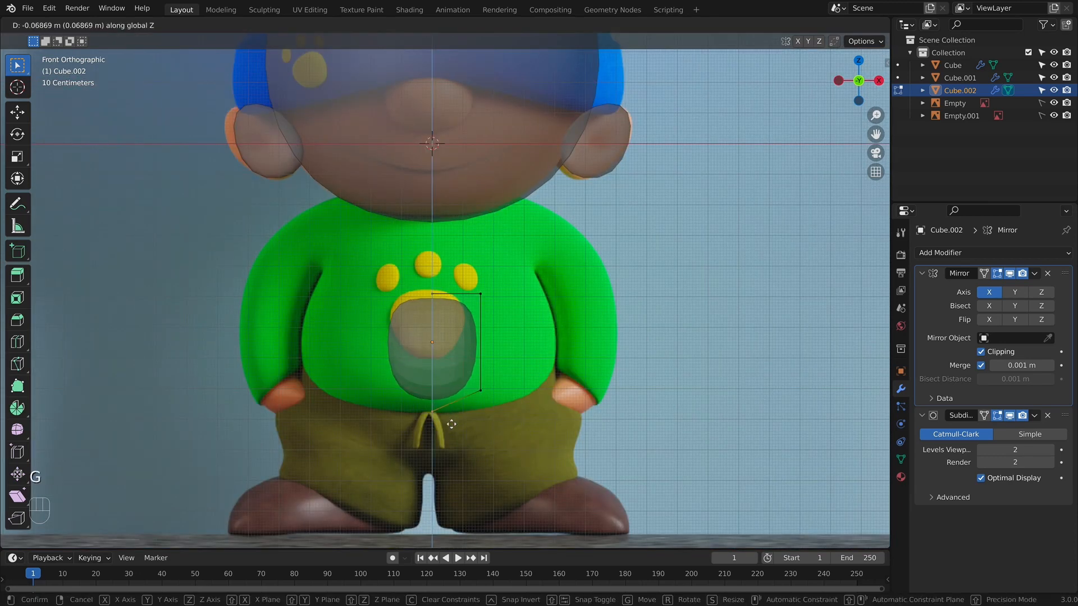
click(502, 399)
key(g)
click(526, 414)
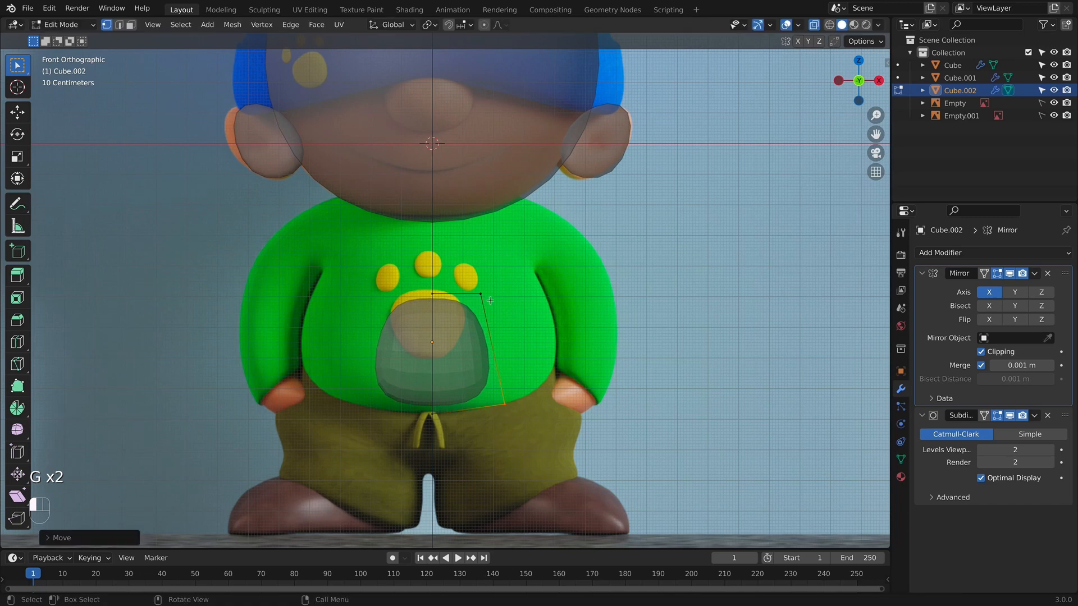
Move the torso's upper outer vertices and then its lower outer vertices out towards the side of the sweater belly.
key(g)
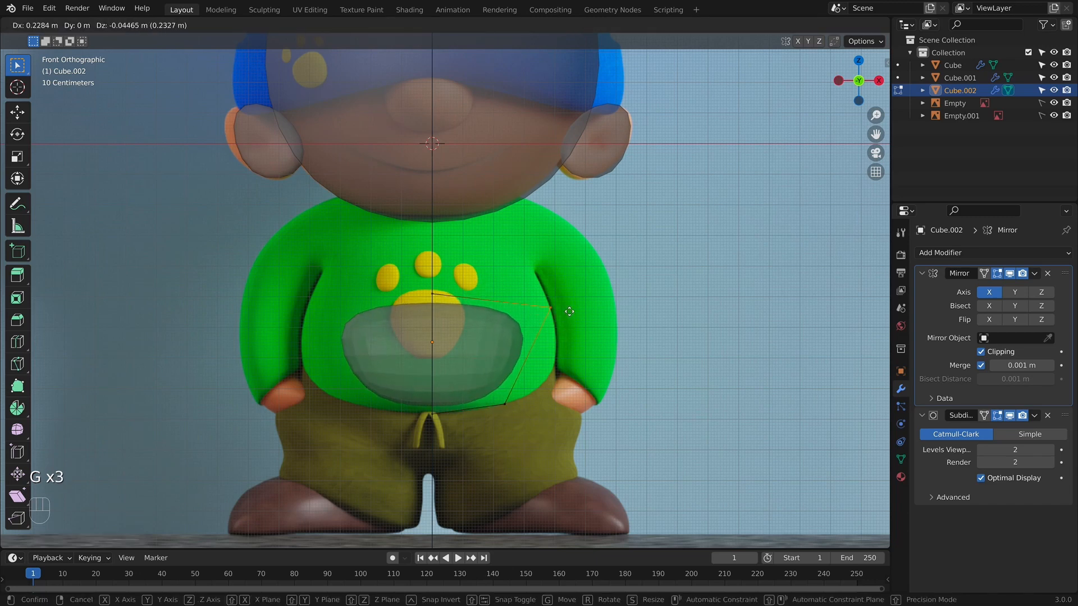
click(474, 382)
key(g)
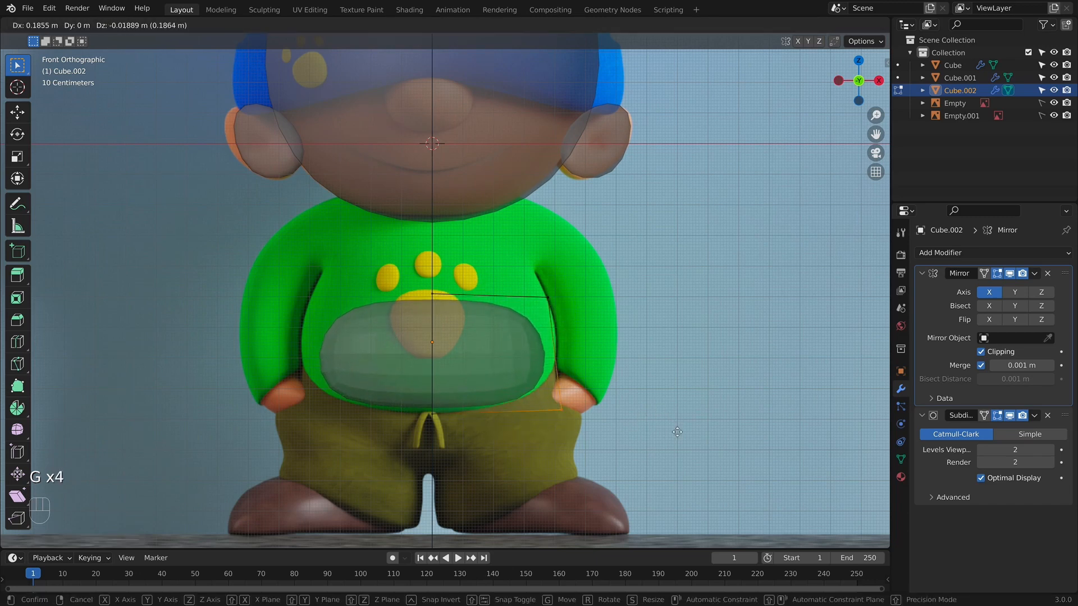
click(616, 434)
Refine the belly outline by moving the bottom centre vertices down, the lower outer ones slightly up and the upper outer ones outward.
drag(385, 391, 454, 434)
key(g)
click(457, 445)
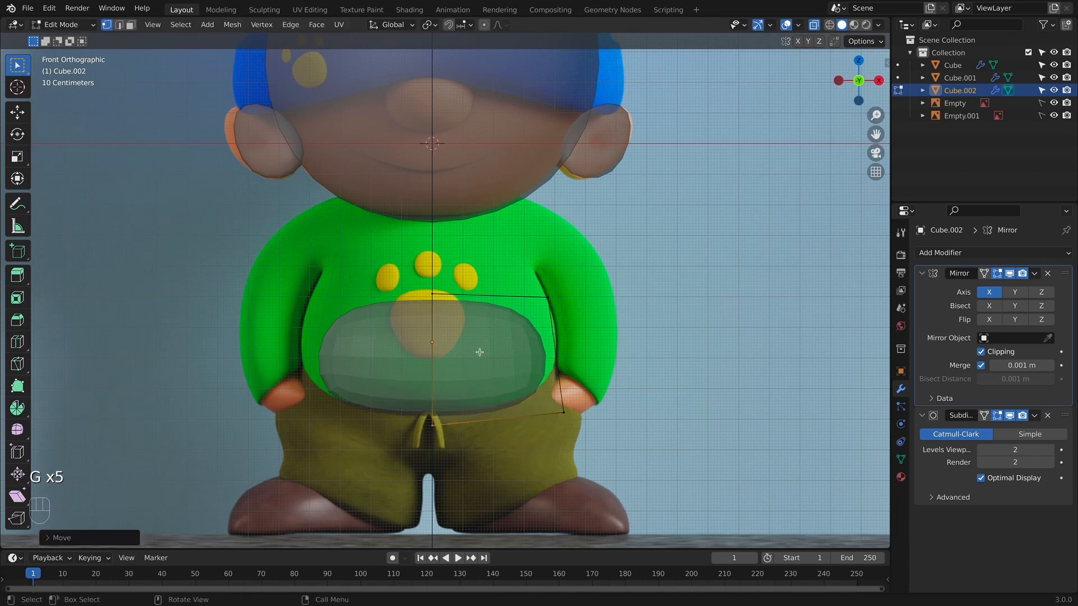
drag(492, 361, 612, 413)
key(g)
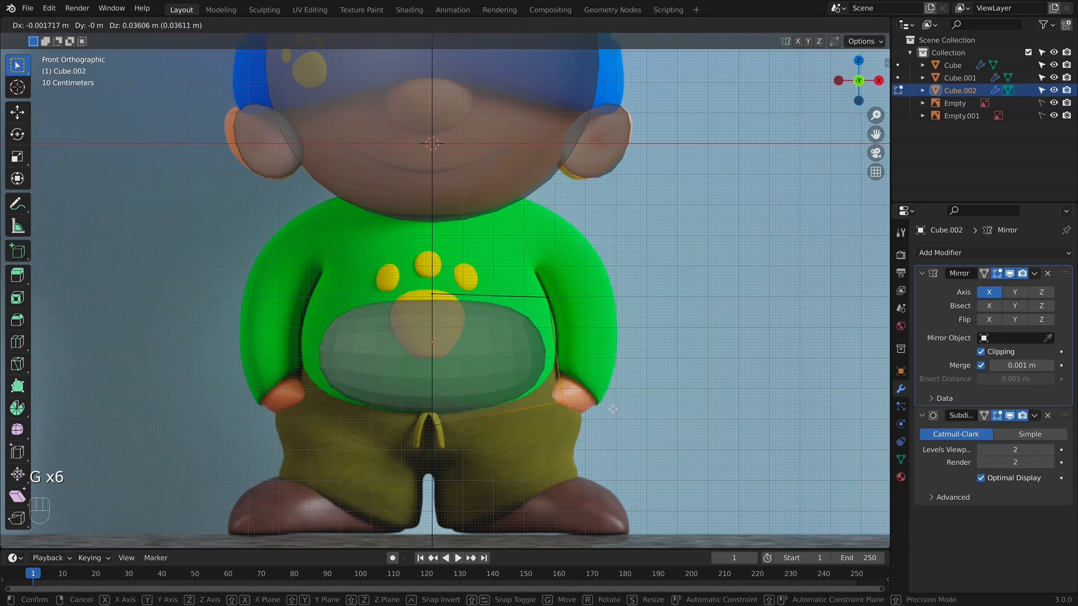
click(613, 409)
drag(514, 270, 596, 321)
key(g)
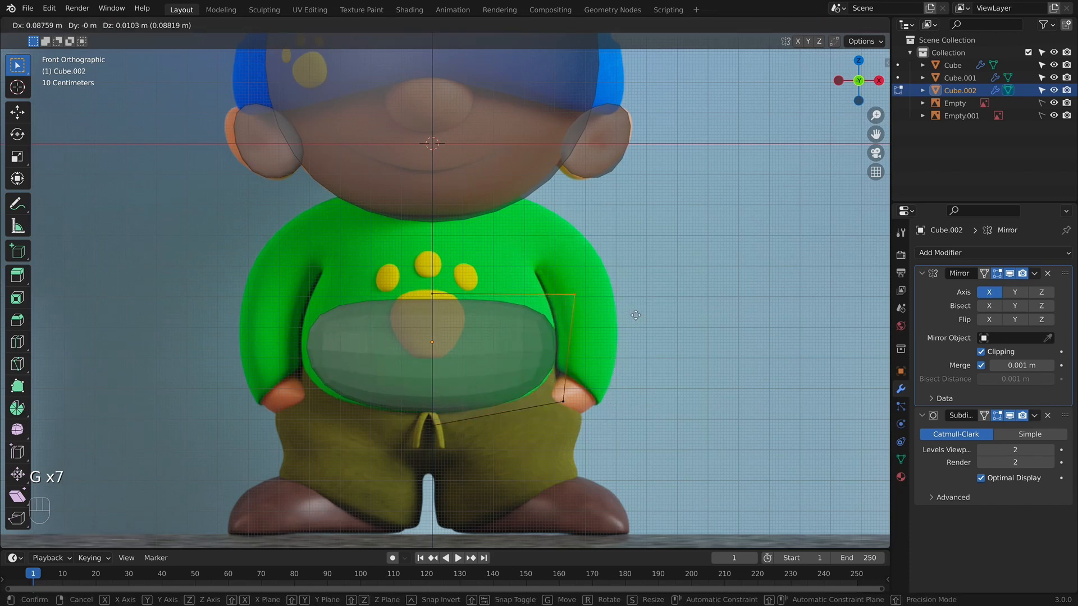
click(632, 314)
Extrude the torso's top upward, pull its outer vertices inward at the chest, and extrude it again up into the underside of the head.
drag(396, 270, 604, 327)
key(e)
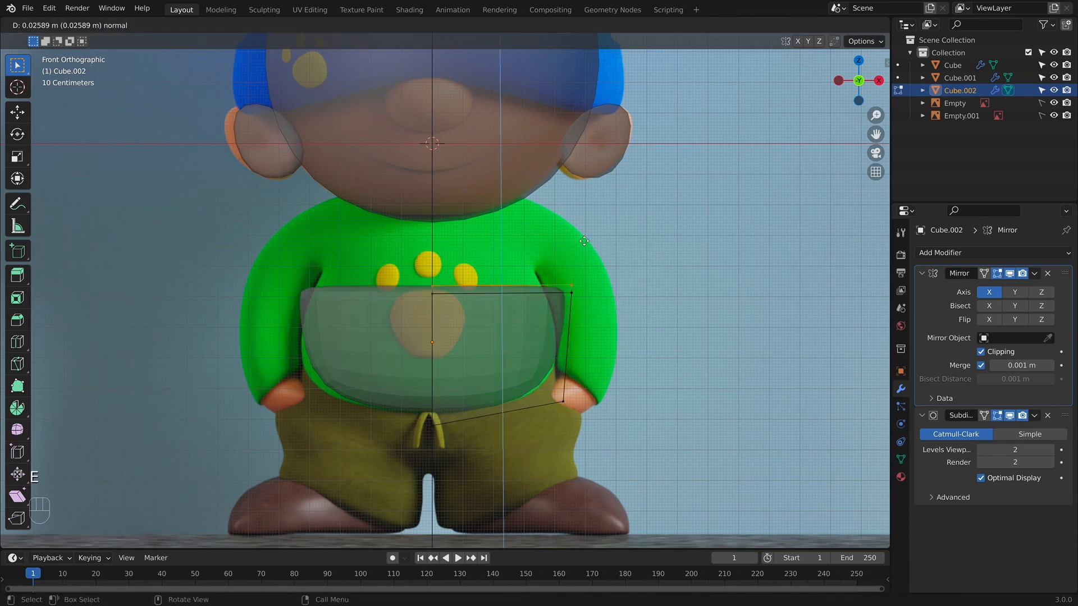
click(582, 250)
key(g)
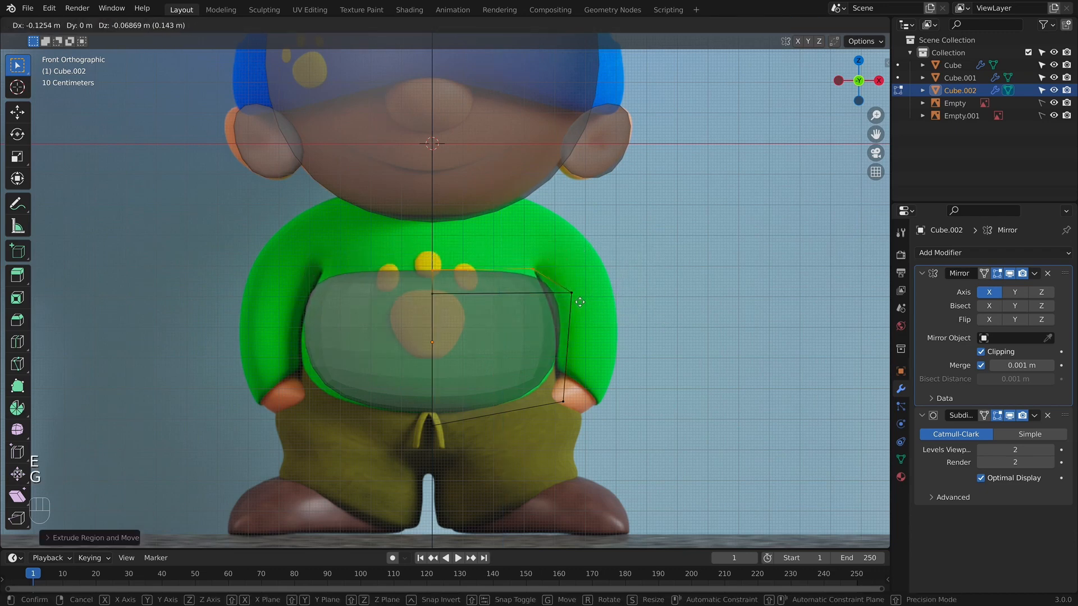
click(577, 298)
key(e)
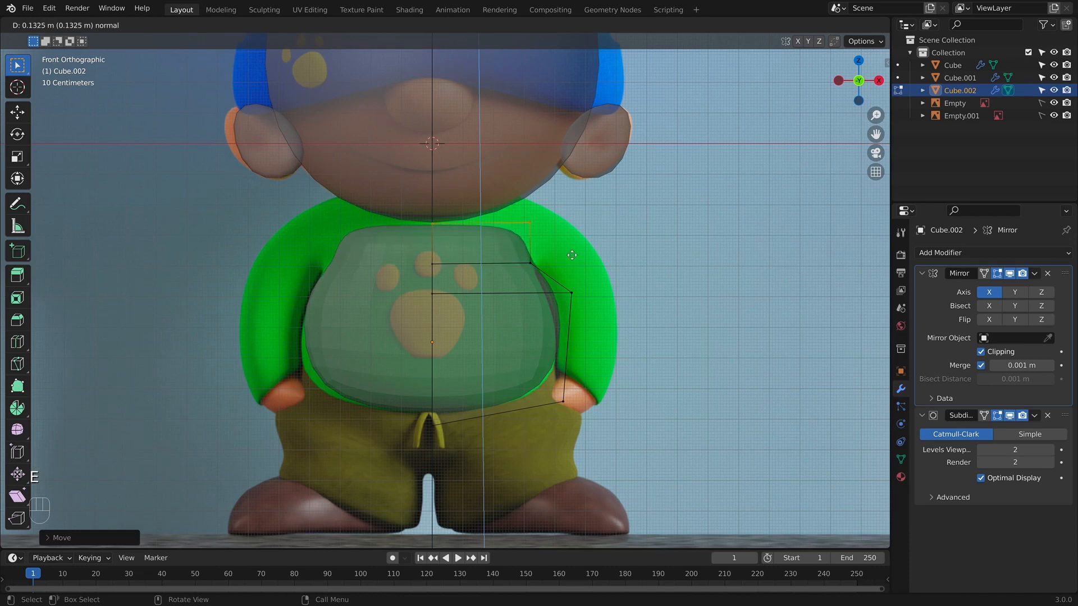
click(569, 231)
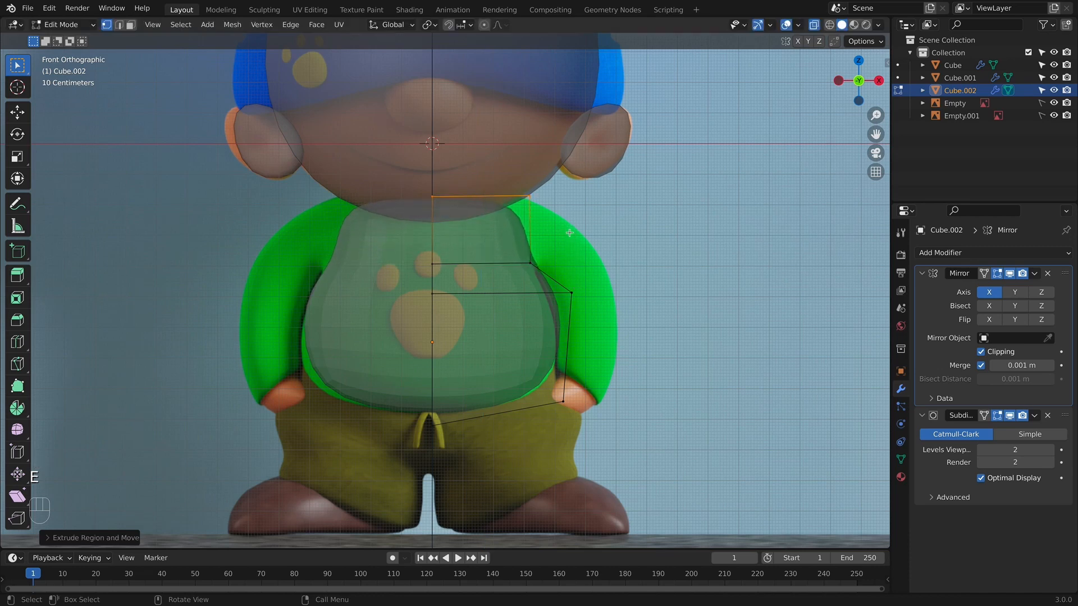
In the side view, scale the torso's centre edge loop along Y to about the depth of the sweater.
key(KP_3)
scroll(594, 339, up, 3)
middle_drag(595, 339, 508, 359)
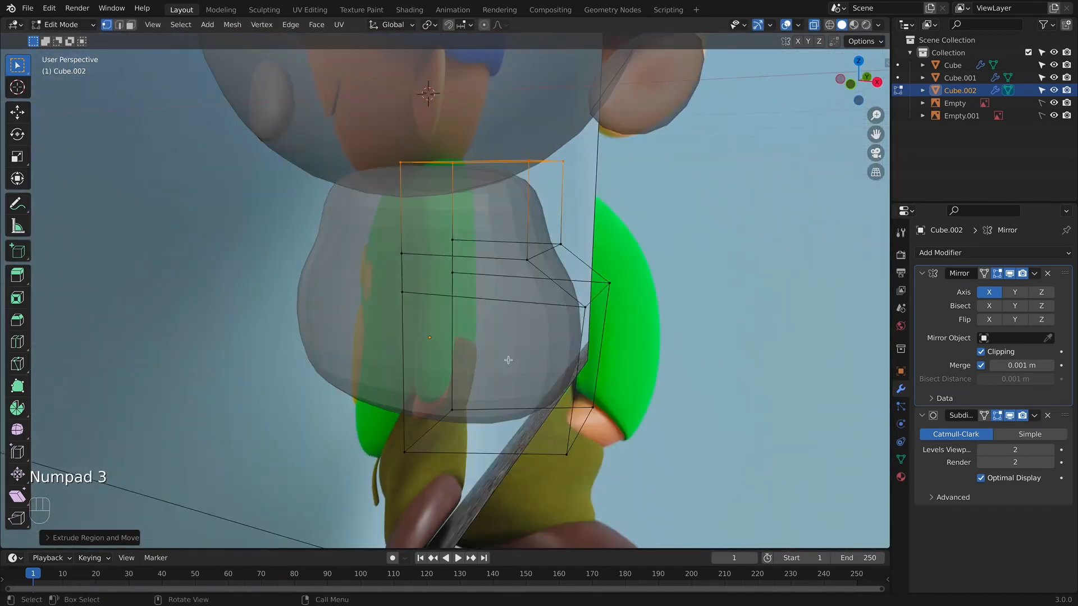
key(KP_3)
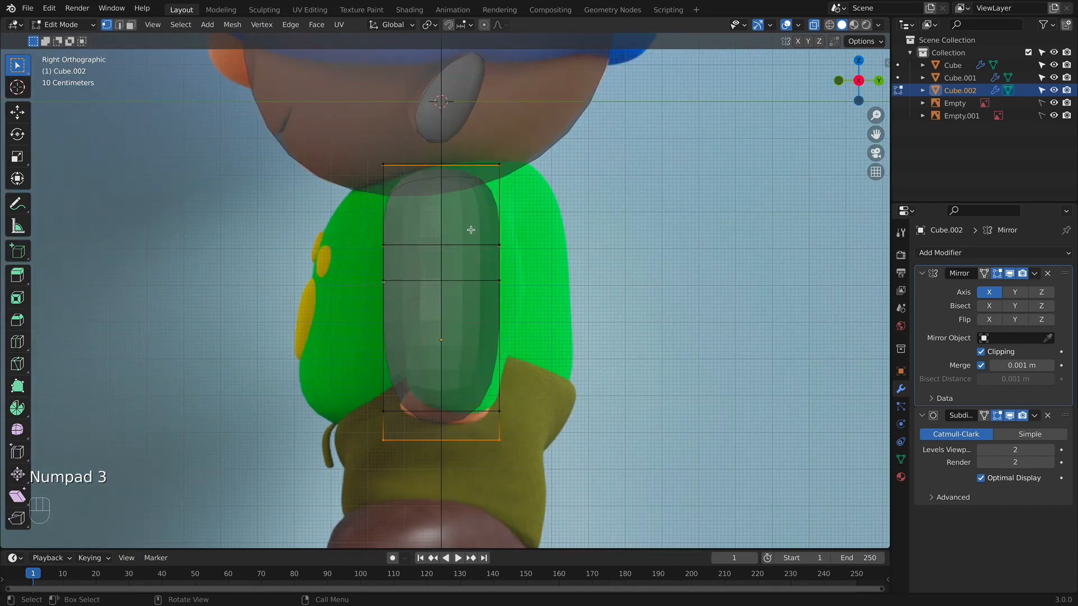
key(s)
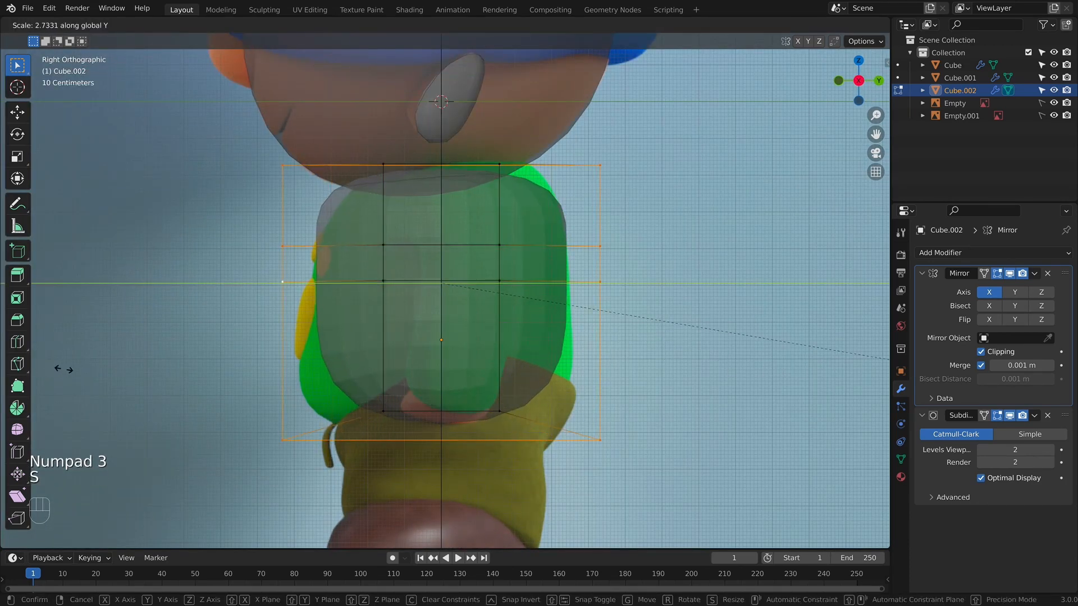
click(59, 365)
Add a vertical loop cut between the torso's centre and side edges and scale it outward along Y to round the belly.
middle_drag(59, 365, 477, 213)
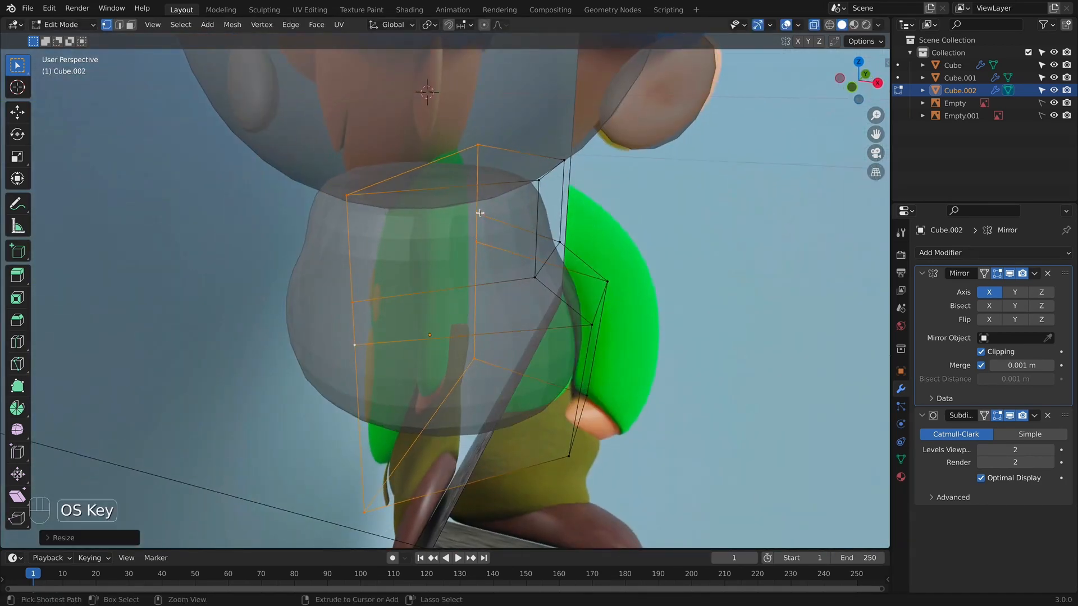
key(super+r)
click(443, 195)
click(442, 194)
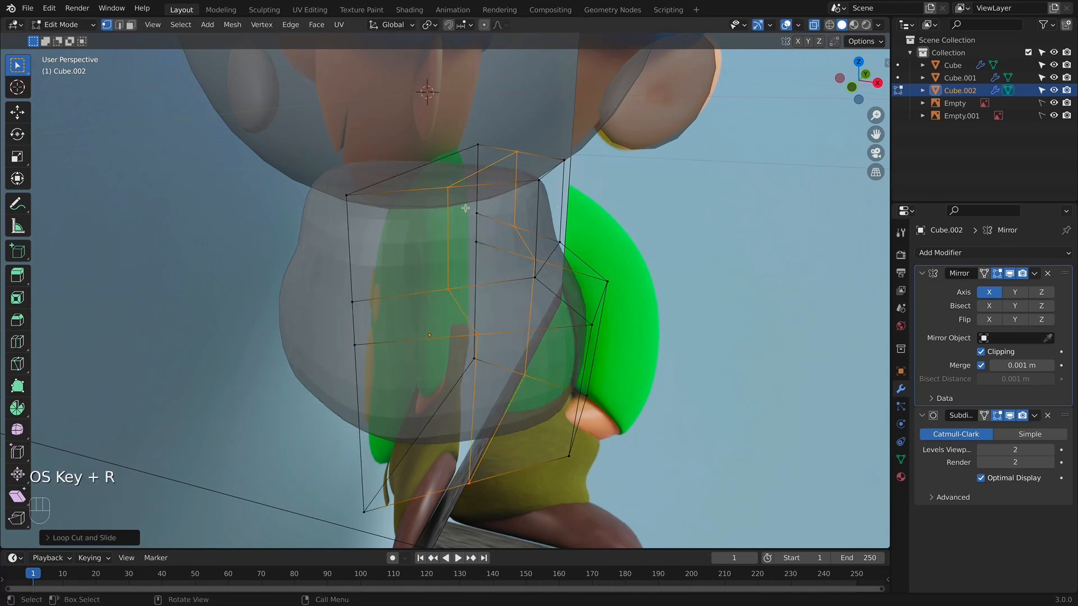
key(KP_3)
key(s)
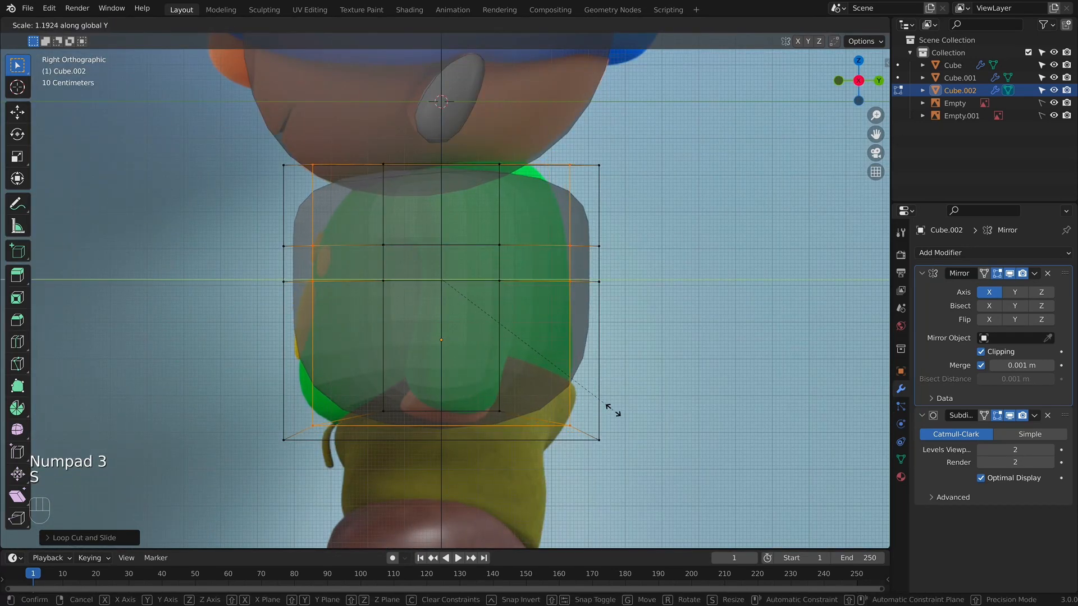
click(618, 414)
Turn off X-ray, select the torso's centre edge loop and scale it down slightly along Y.
key(alt+z)
middle_drag(618, 415, 387, 286)
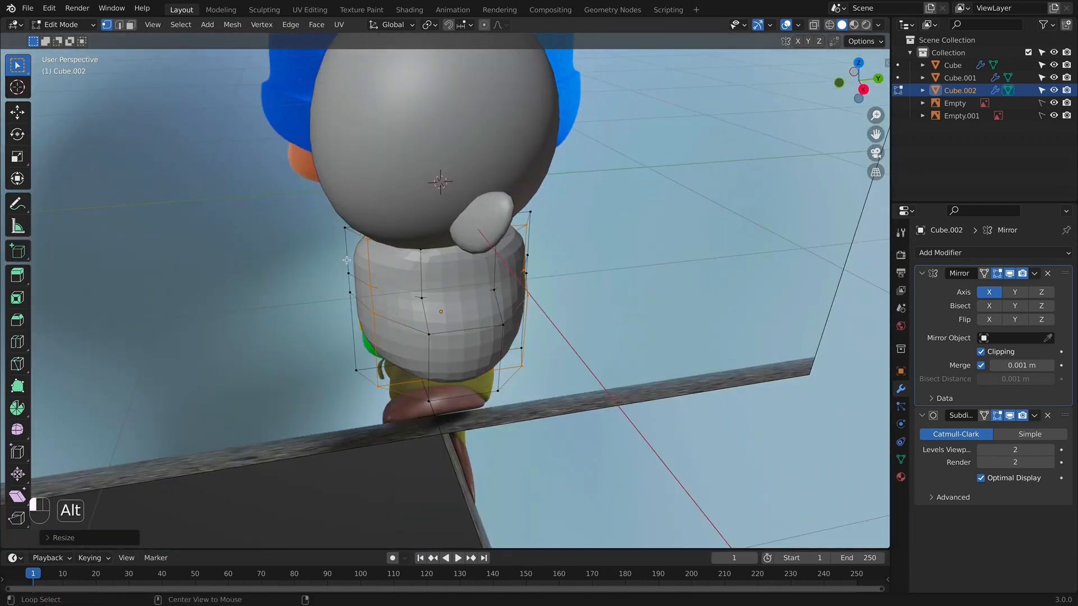
key(s)
key(y)
click(602, 320)
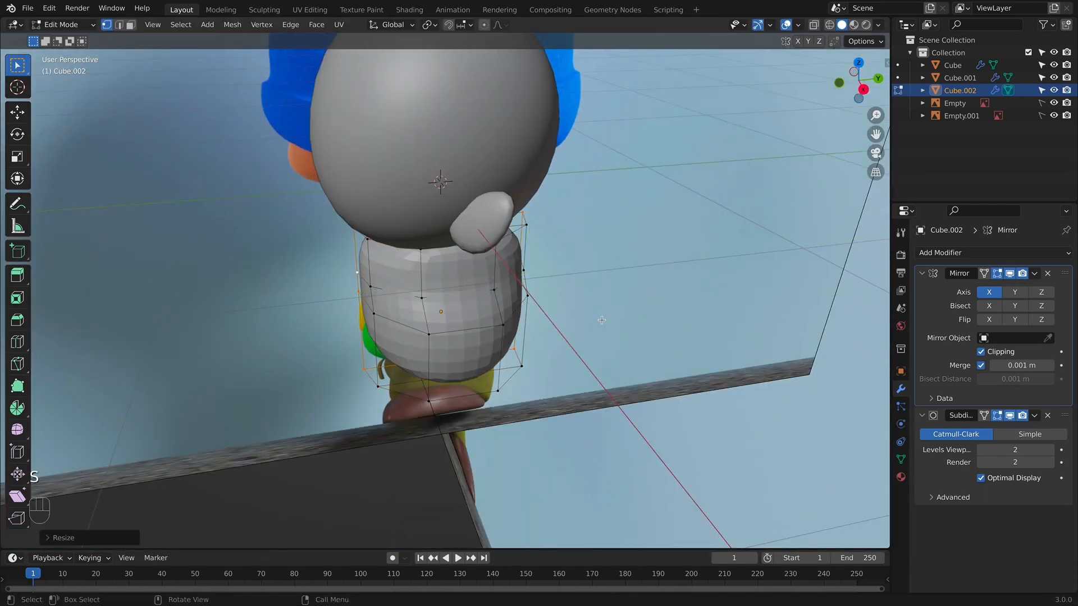
With X-ray on in the side view, move the torso's top back vertices up and inward to follow the upper back of the sweater.
key(KP_3)
key(alt+z)
scroll(553, 276, up, 5)
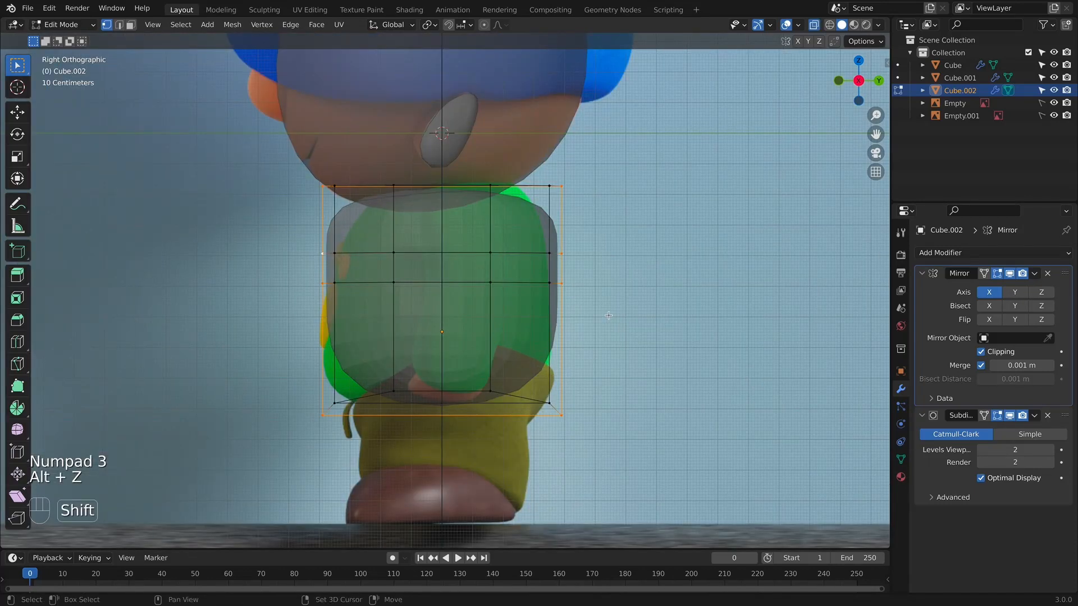
drag(552, 85, 621, 223)
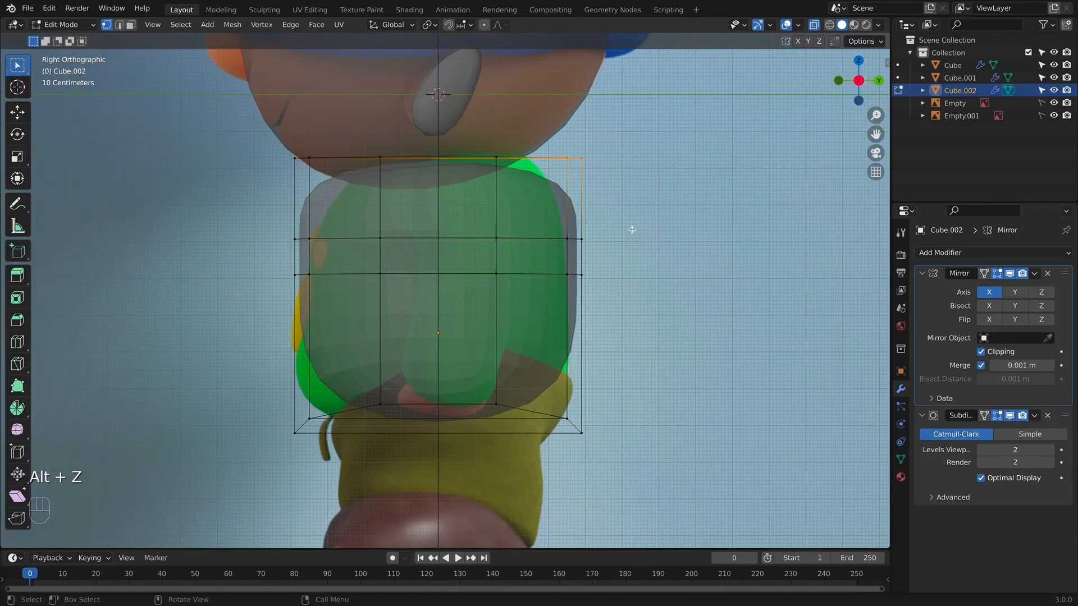
key(g)
click(585, 203)
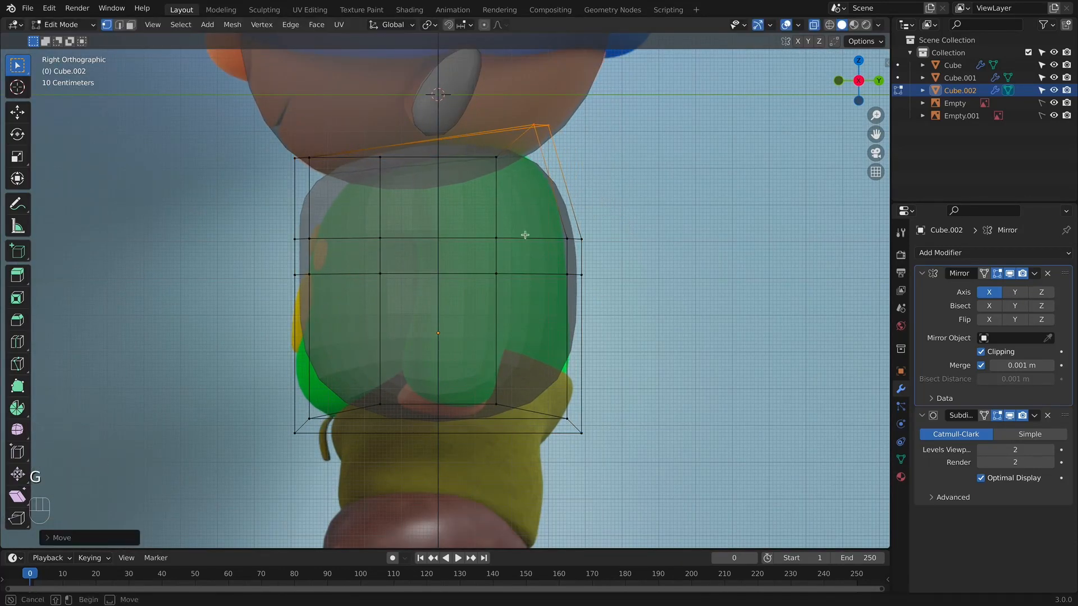
Move the torso's middle back vertices slightly inward and its bottom back vertices down to match the sweater's back outline.
drag(525, 235, 678, 366)
key(g)
click(667, 370)
drag(519, 382, 625, 462)
key(g)
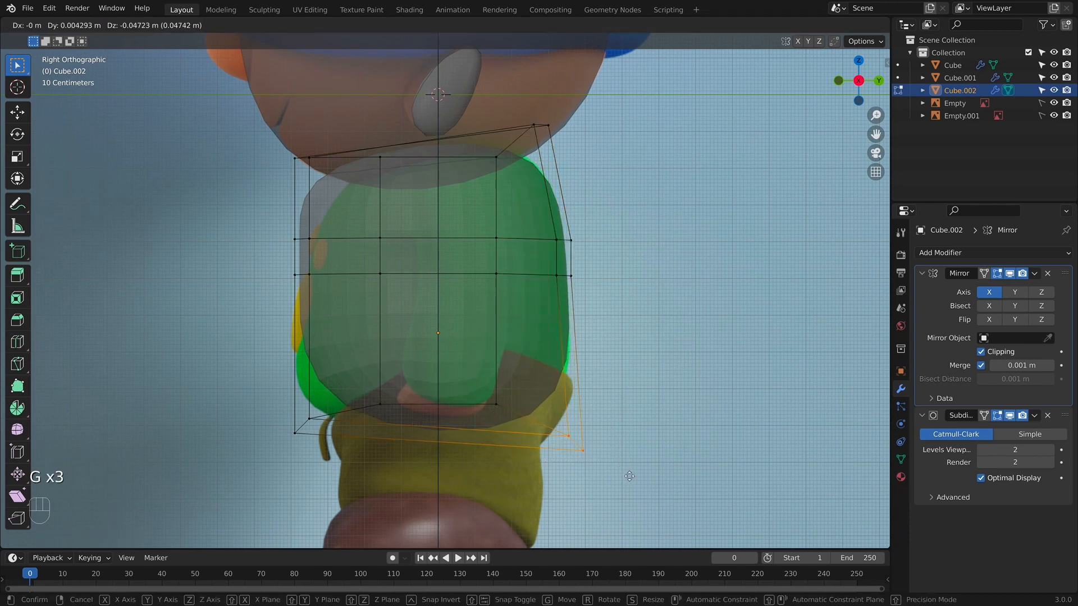
click(630, 476)
Move the torso's bottom front vertices forward and down to fill the lower belly of the side reference.
drag(330, 451, 330, 452)
key(g)
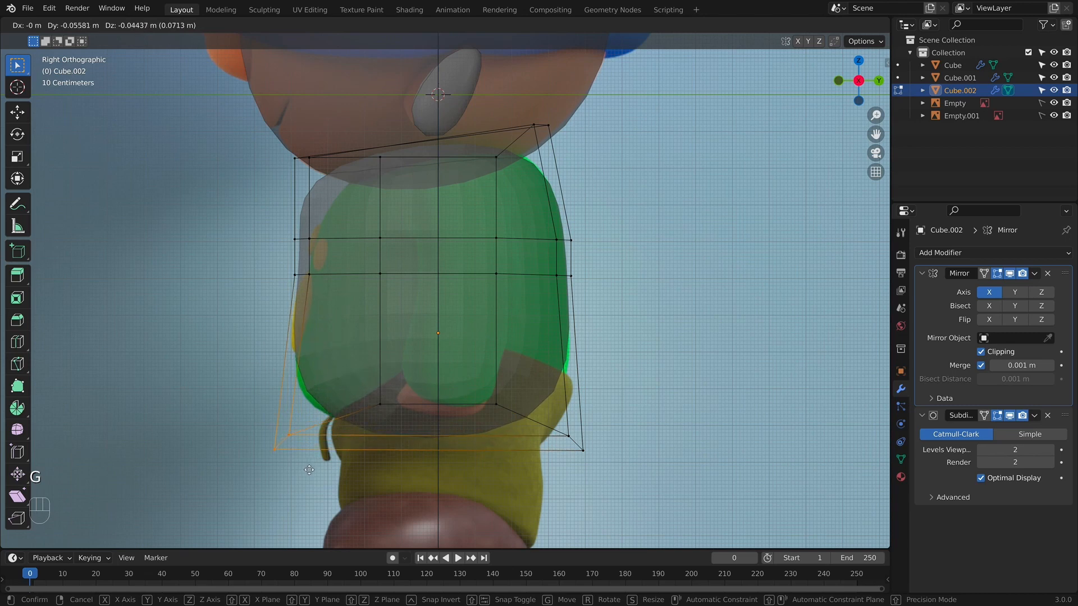
click(304, 470)
Move the torso's top front vertices back under the chin and the chest vertices below them inward to match the sweater's front outline.
drag(266, 142, 365, 177)
key(g)
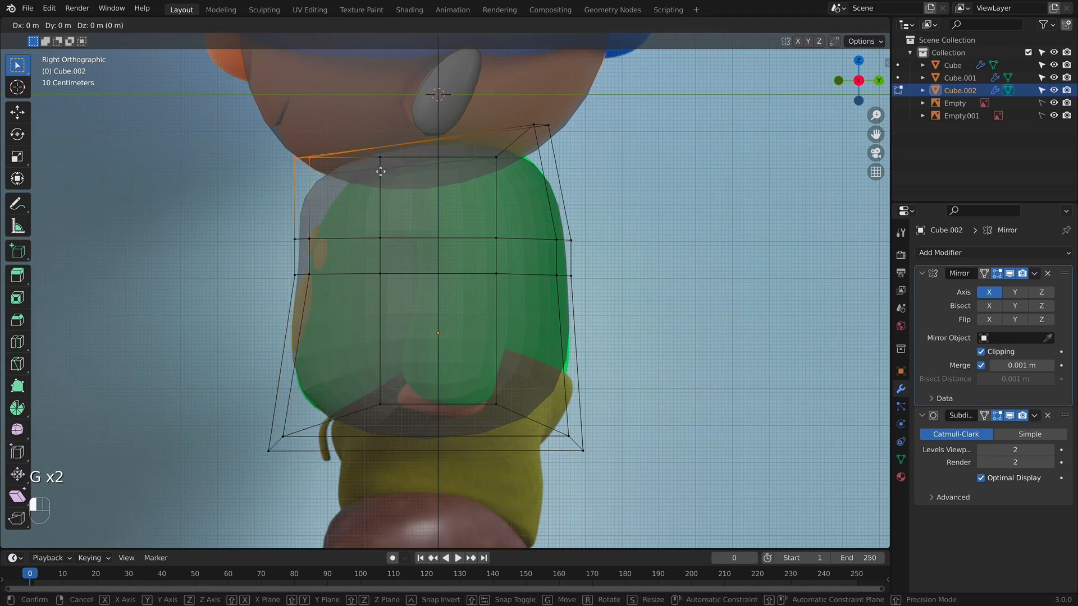
click(414, 169)
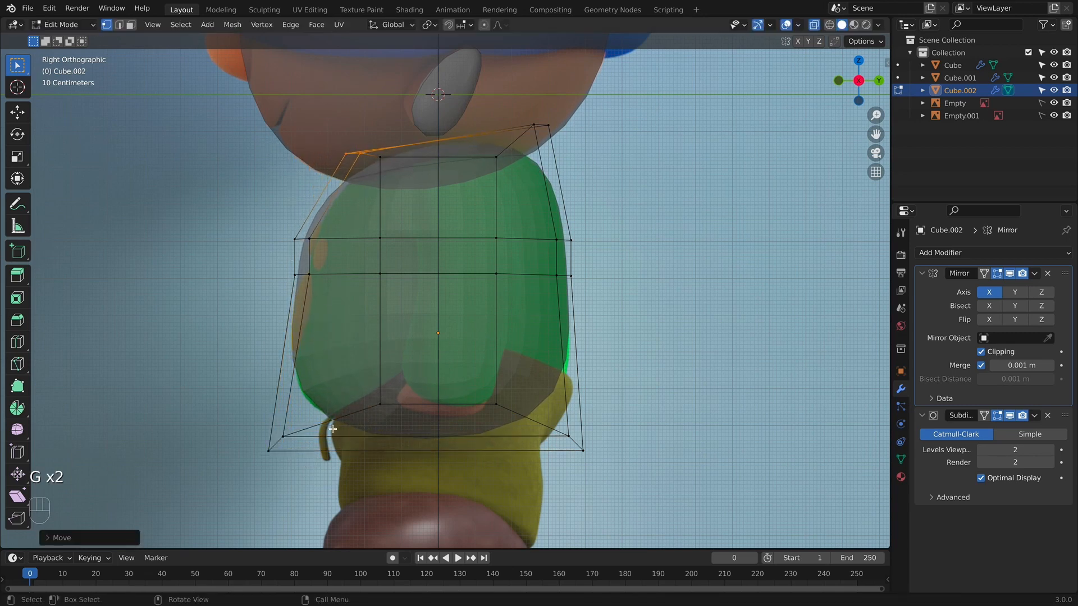
drag(346, 251, 345, 252)
key(g)
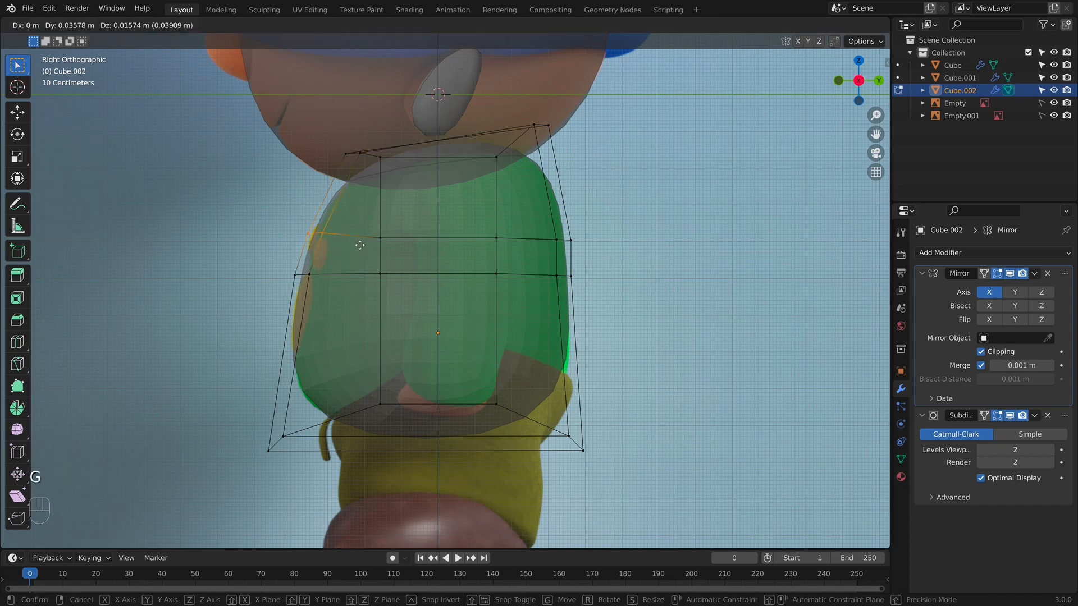
click(360, 246)
Turn off X-ray, return to Object Mode, apply Shade Smooth to the torso and view it from the front.
key(KP_1)
key(alt+z)
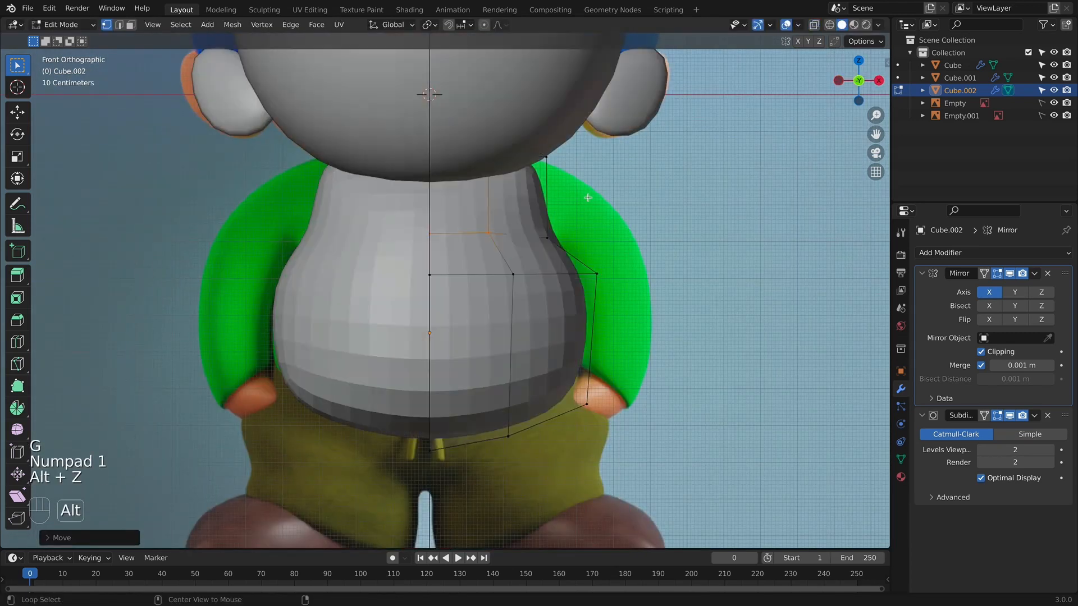
scroll(624, 236, down, 5)
middle_drag(625, 236, 667, 296)
key(Tab)
right_click(419, 225)
click(419, 225)
key(KP_1)
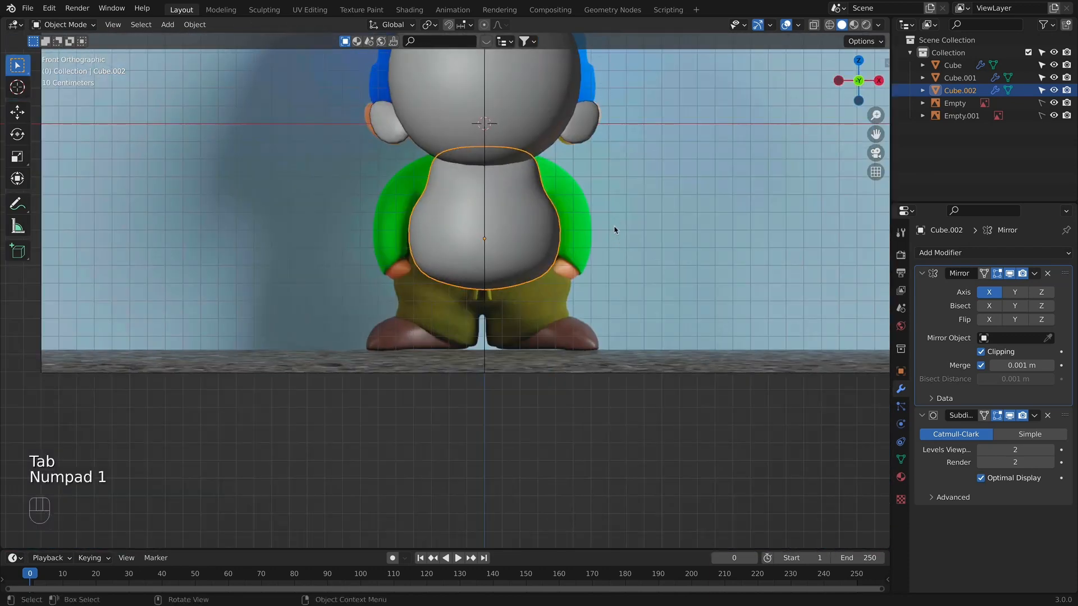
Turn on X-ray in Edit Mode and move the torso's middle side vertices inward to the sweater's belly outline.
scroll(523, 309, up, 3)
scroll(523, 309, up, 4)
key(Tab)
shift+middle_drag(490, 290, 450, 281)
key(alt+z)
drag(364, 91, 436, 251)
shift+middle_drag(464, 264, 380, 208)
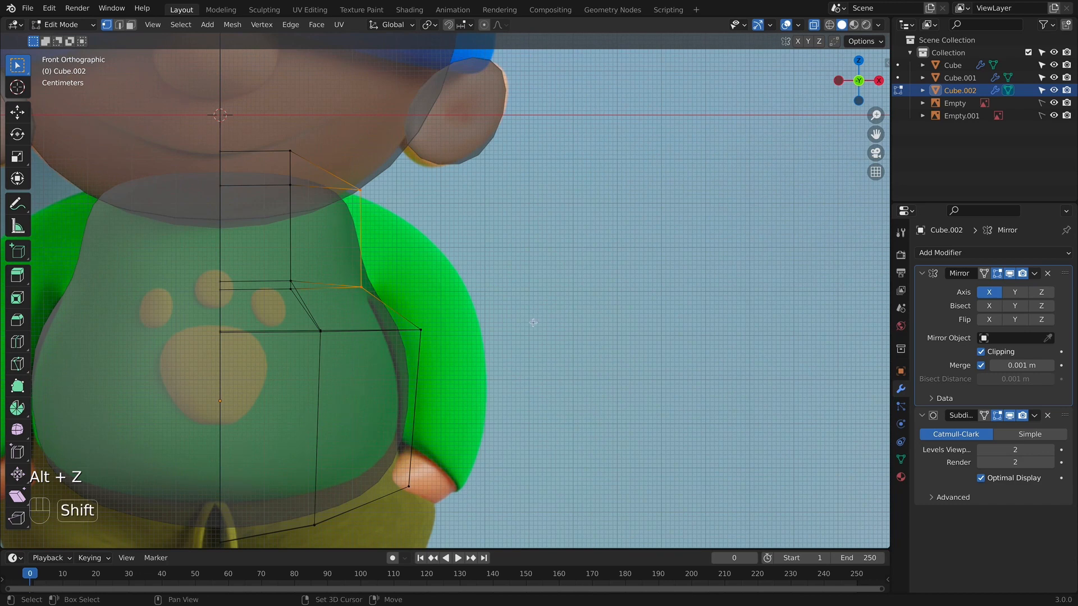
shift+middle_drag(533, 323, 423, 329)
drag(519, 322, 520, 325)
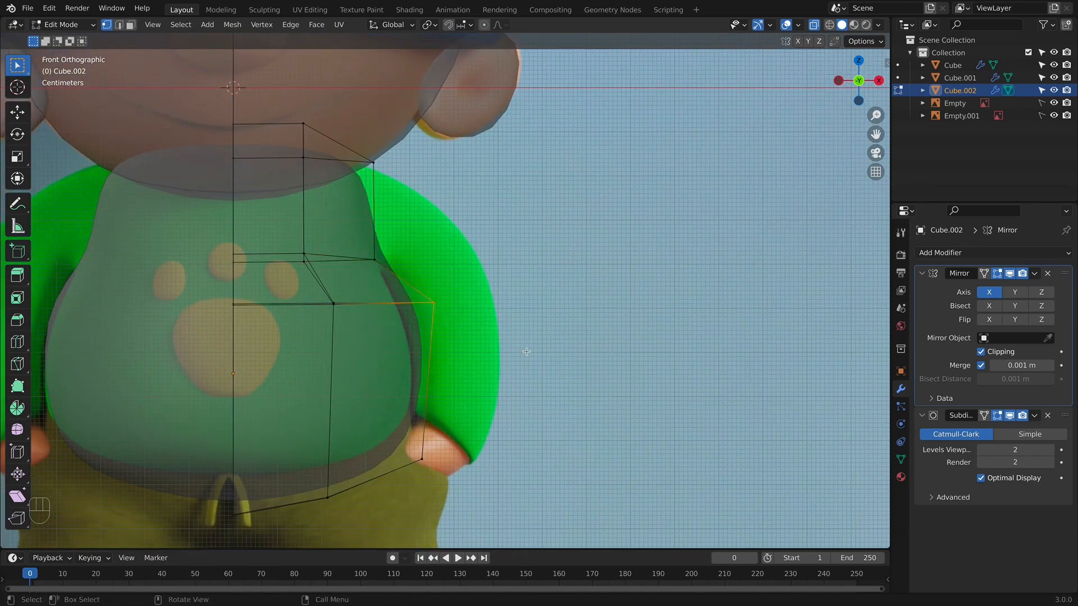
key(g)
click(502, 358)
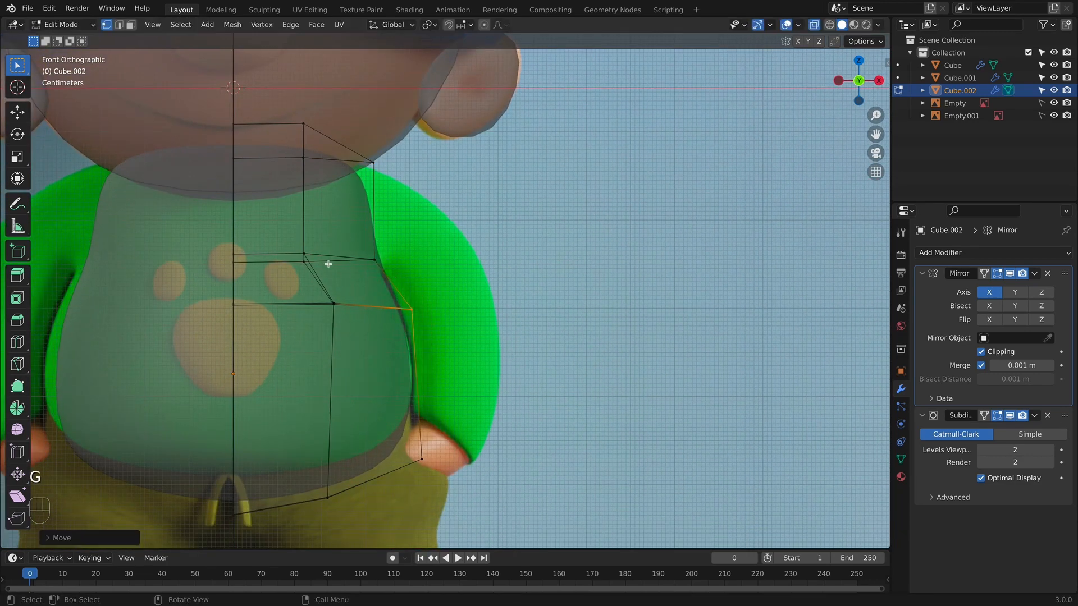
Move the torso's chest side vertices slightly inward and its lower side vertices up and outward to follow the front reference.
drag(366, 250, 407, 279)
key(g)
click(398, 280)
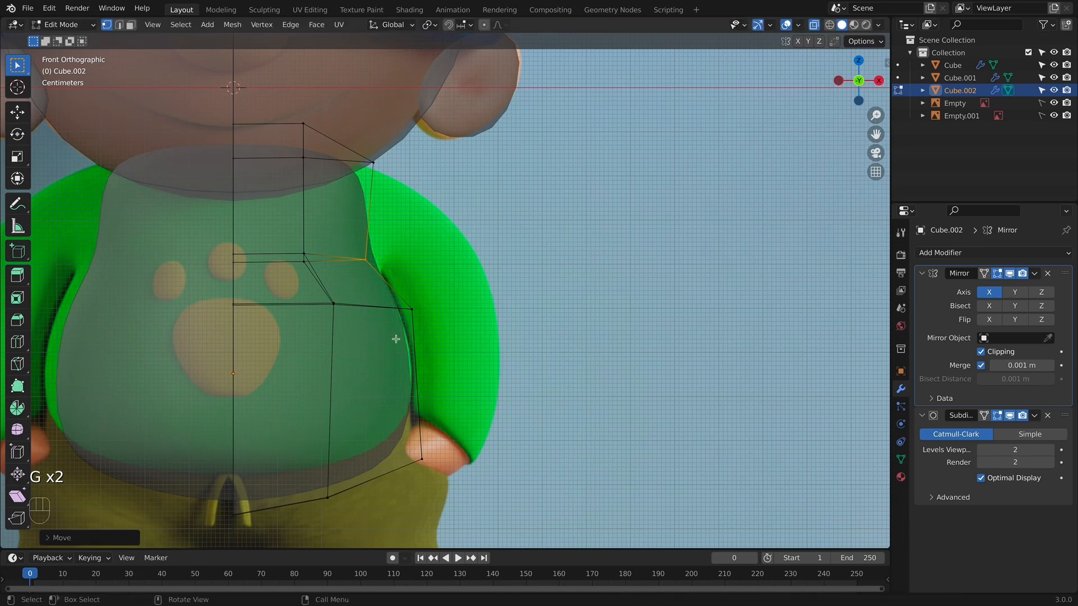
drag(476, 492, 477, 492)
key(g)
click(424, 469)
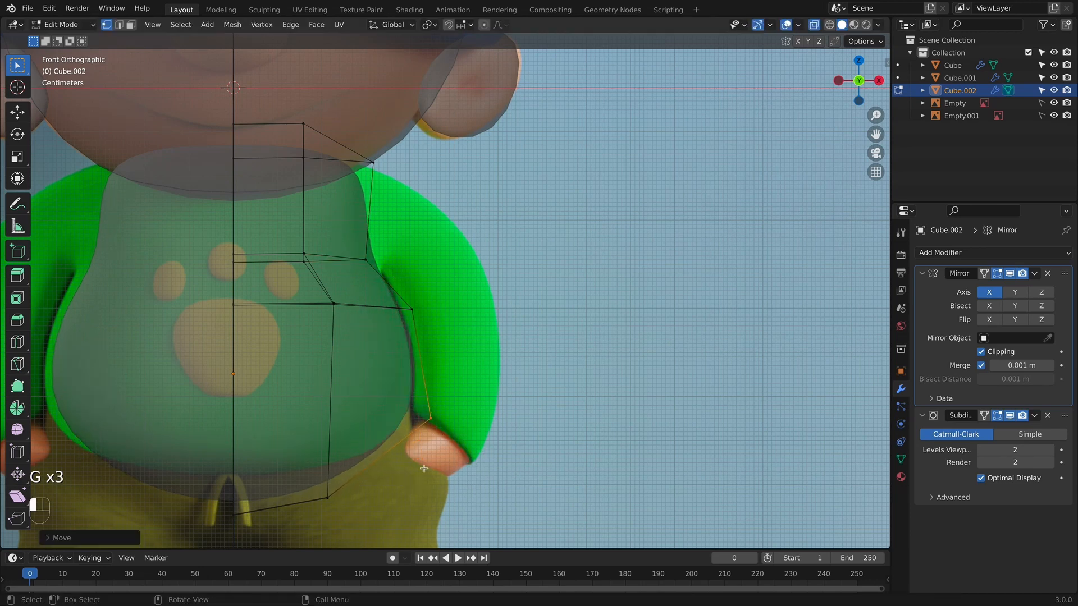
Raise the torso's bottom vertices, including those on the centre line, to the sweater hem and return to Object Mode.
drag(301, 469, 374, 521)
key(g)
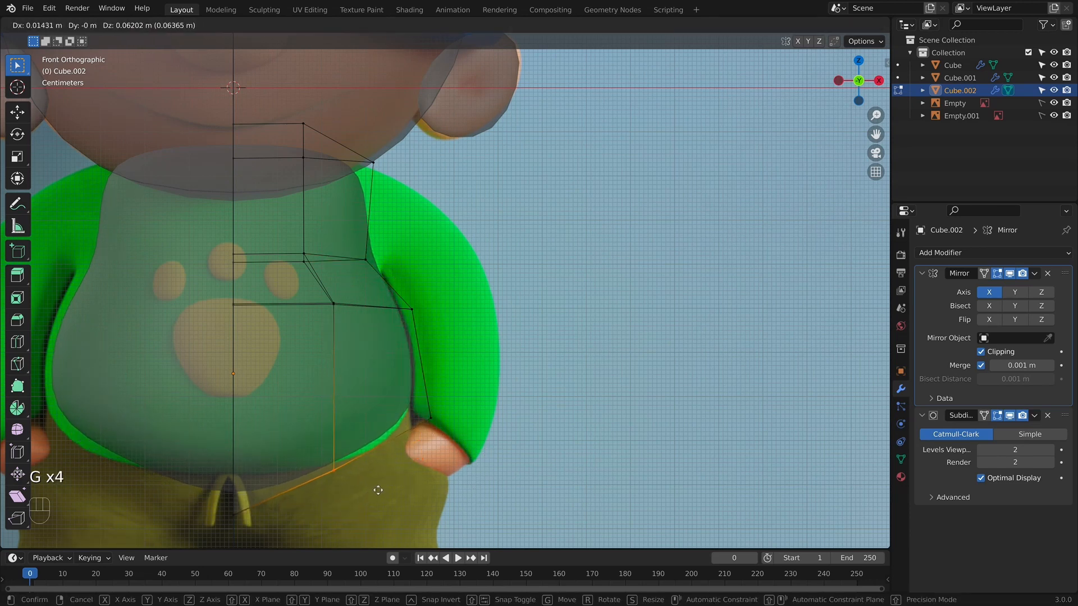
click(381, 496)
drag(223, 489, 274, 546)
key(g)
key(g)
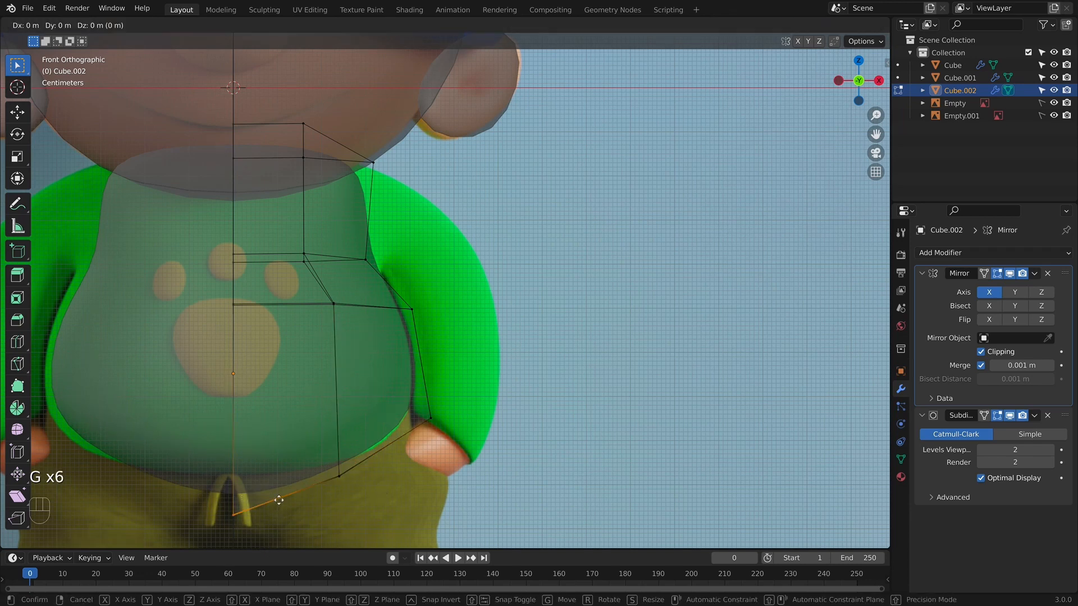
click(292, 473)
scroll(315, 453, down, 2)
shift+middle_drag(416, 462, 457, 468)
key(Tab)
scroll(640, 424, down, 2)
scroll(647, 425, up, 1)
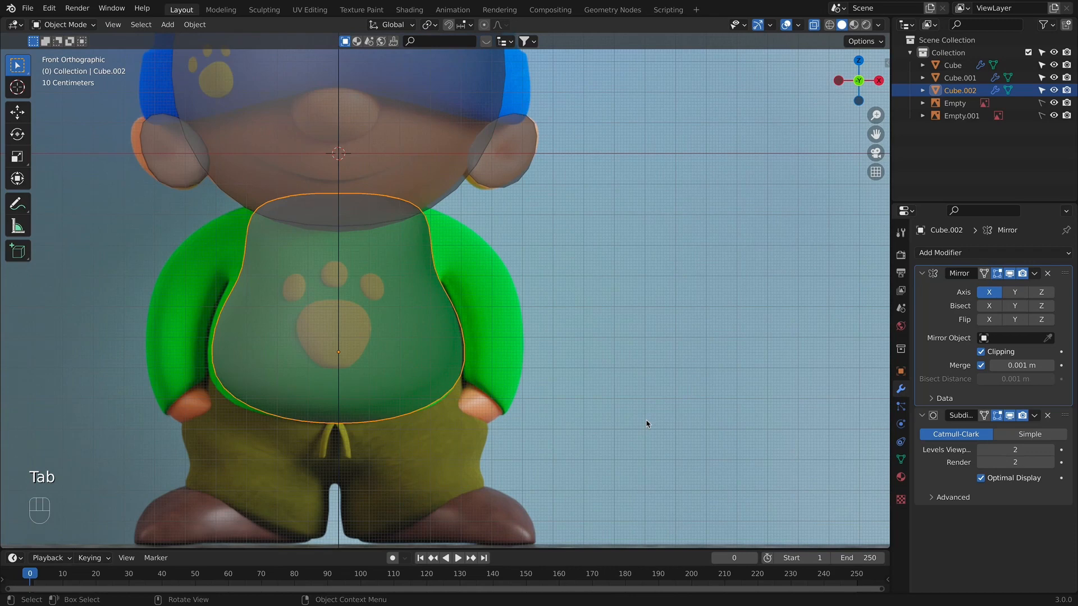
Make the front reference image selectable and move it slightly along X to centre the character on the vertical axis.
scroll(625, 425, down, 3)
click(608, 415)
scroll(609, 416, up, 2)
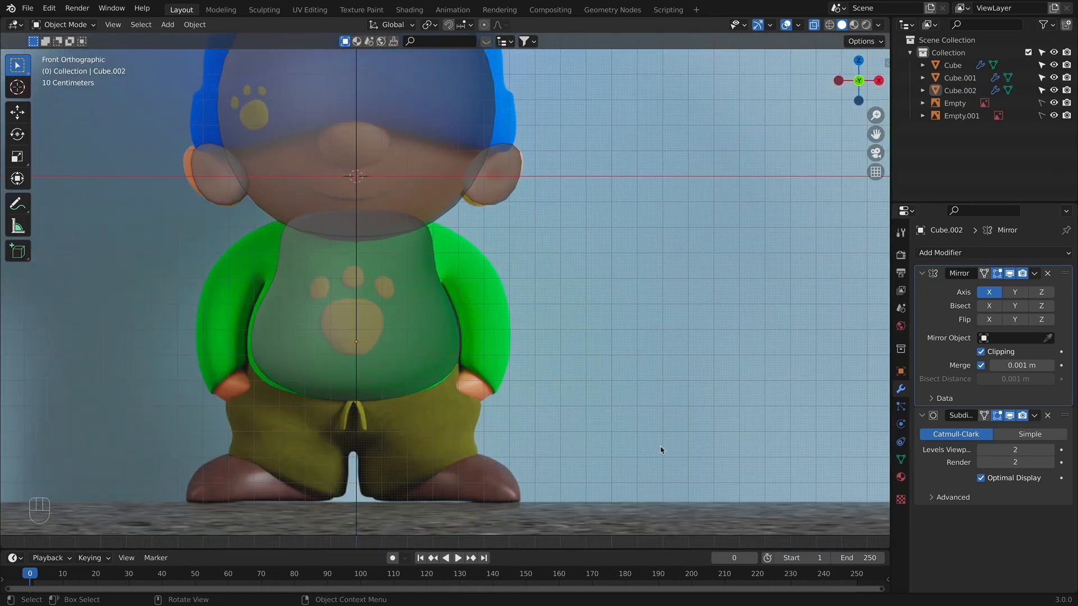
scroll(661, 450, down, 3)
click(985, 104)
scroll(598, 294, up, 3)
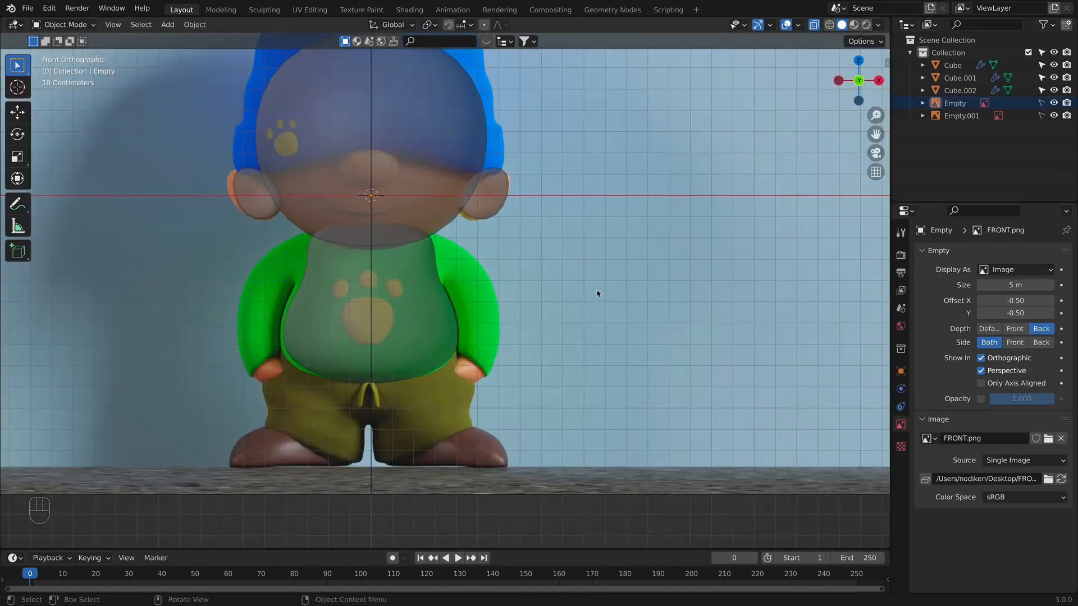
click(1042, 103)
key(g)
key(x)
key(g)
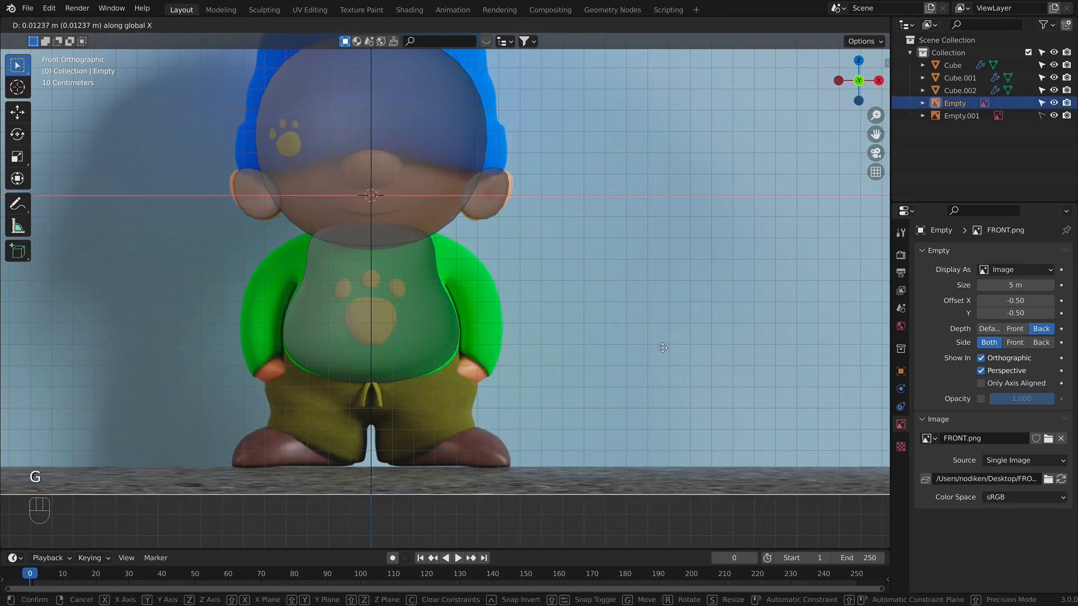
click(663, 348)
Fine-tune the front reference image's X position against the centre line and make it unselectable again.
scroll(661, 352, up, 3)
shift+middle_drag(660, 353, 763, 215)
scroll(696, 303, up, 2)
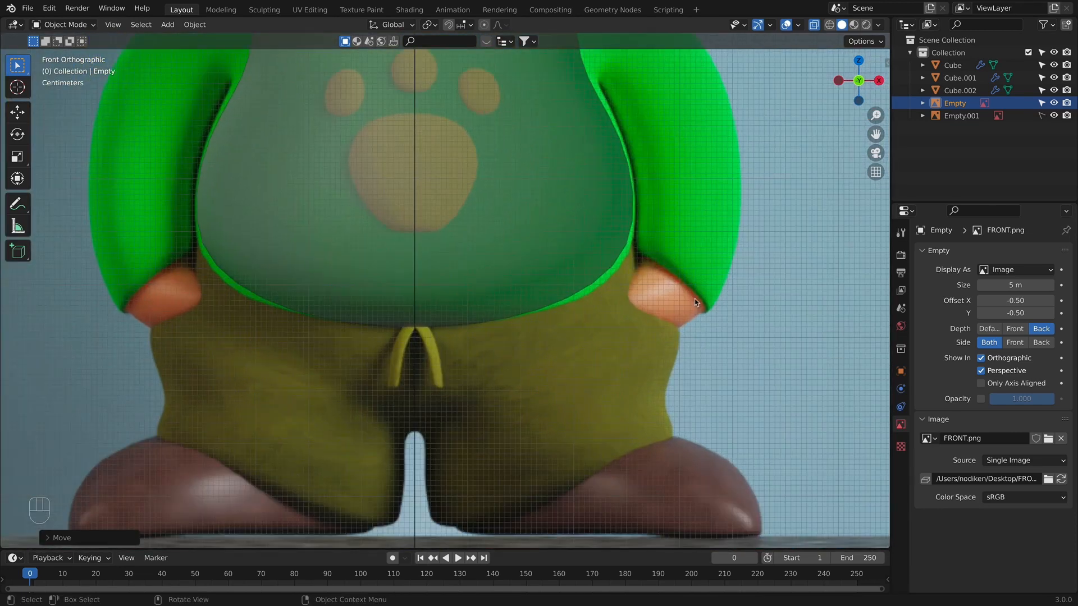
key(g)
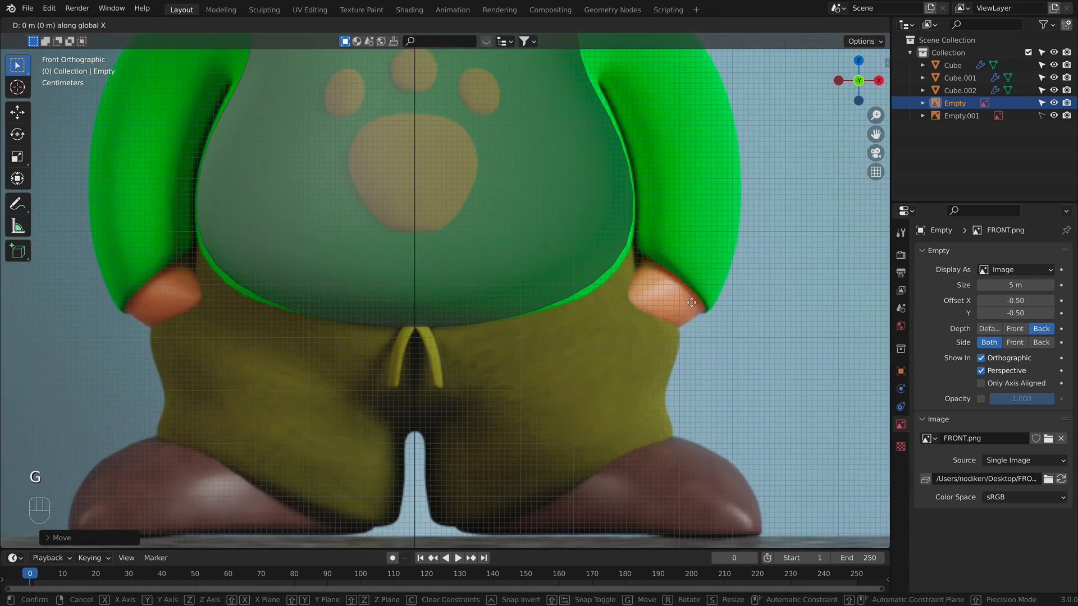
click(686, 308)
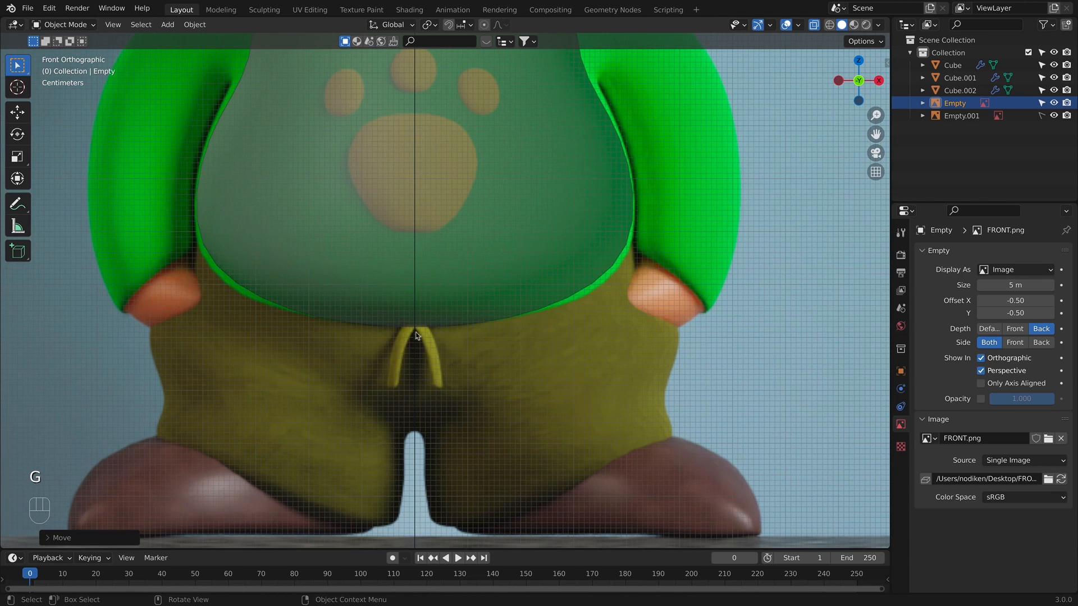
scroll(417, 332, down, 4)
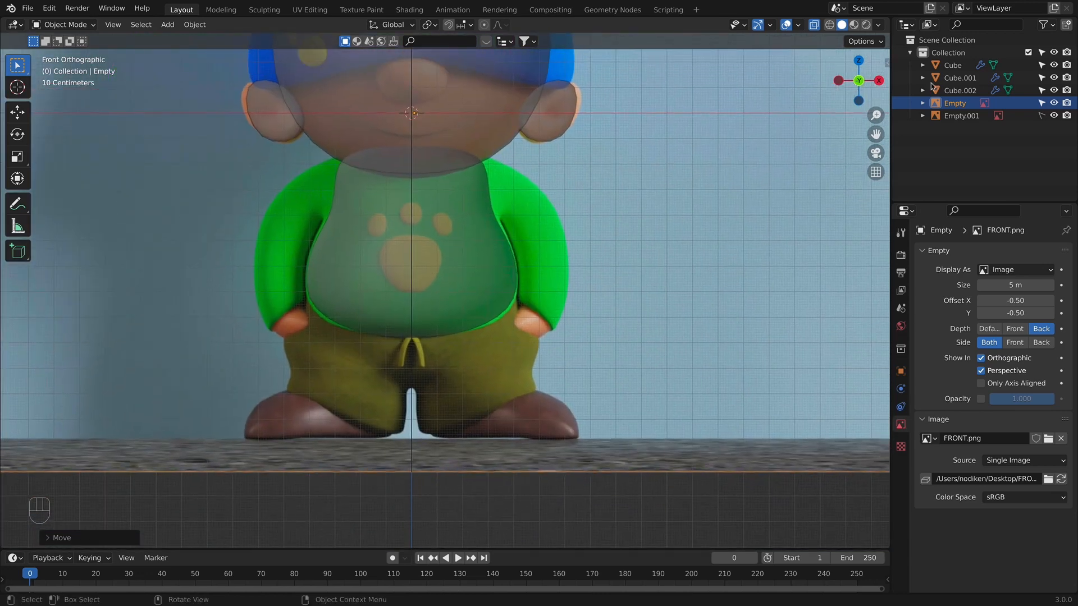
click(1042, 104)
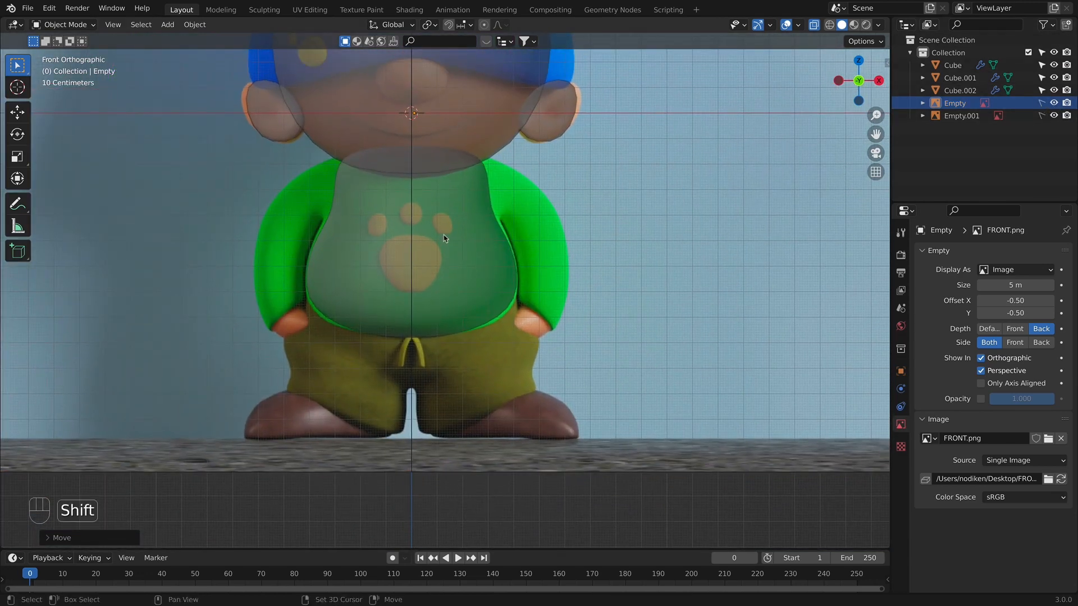
Edit the torso and move its bottom off-centre vertices outward and its lower side vertices slightly outward and down.
shift+middle_drag(451, 243, 463, 307)
scroll(463, 306, up, 2)
click(472, 326)
key(Tab)
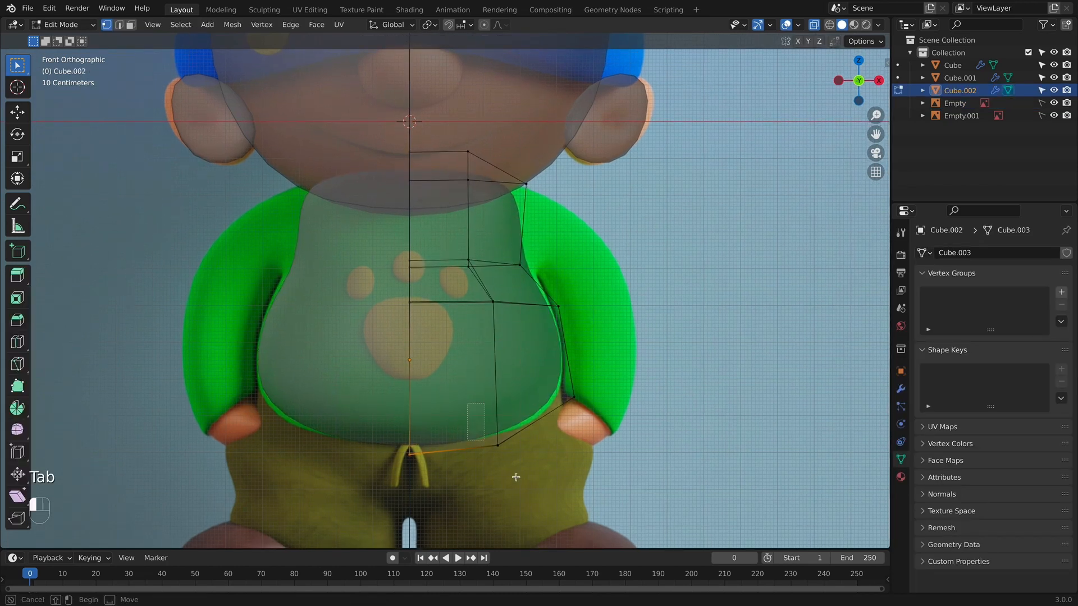
click(497, 441)
key(g)
click(565, 430)
click(576, 400)
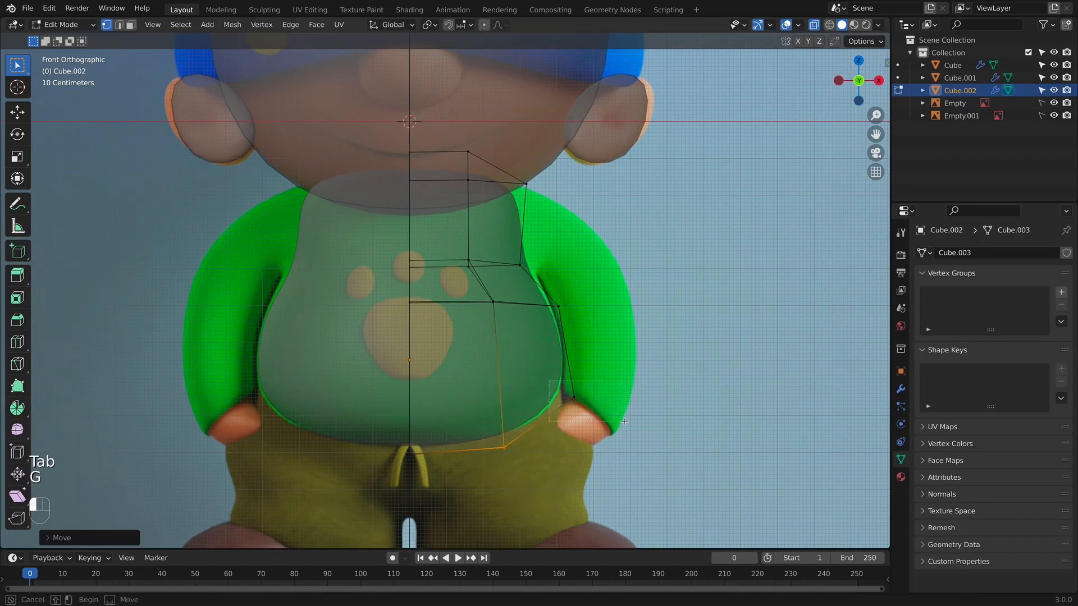
key(g)
click(627, 425)
Raise the torso's middle side vertices slightly and move its chest side vertices outward to match the sweater outline.
shift+middle_drag(625, 282, 615, 330)
click(561, 363)
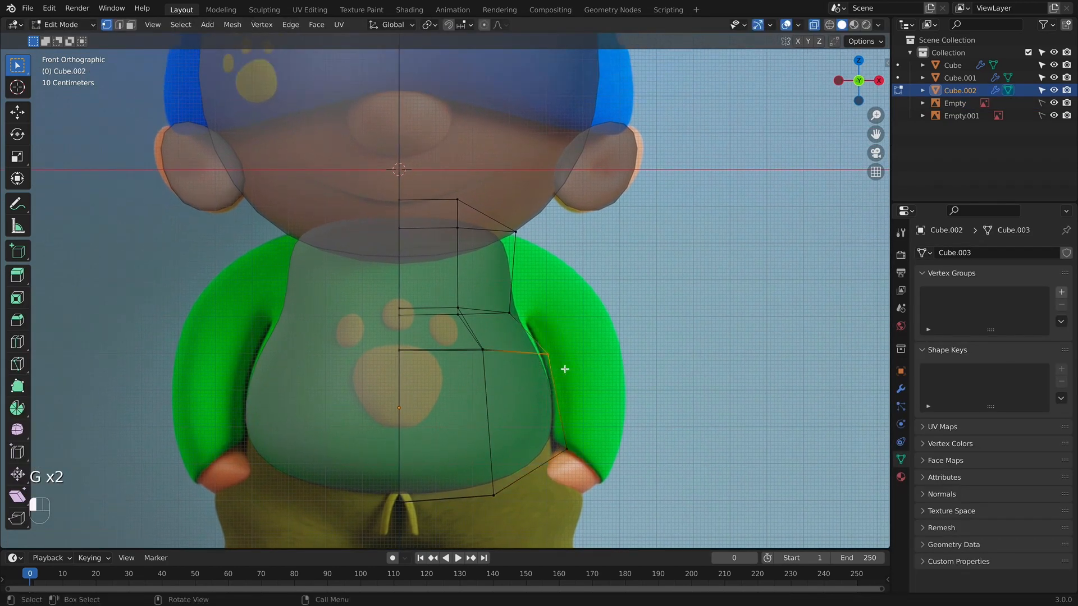
key(g)
click(566, 363)
click(510, 313)
key(g)
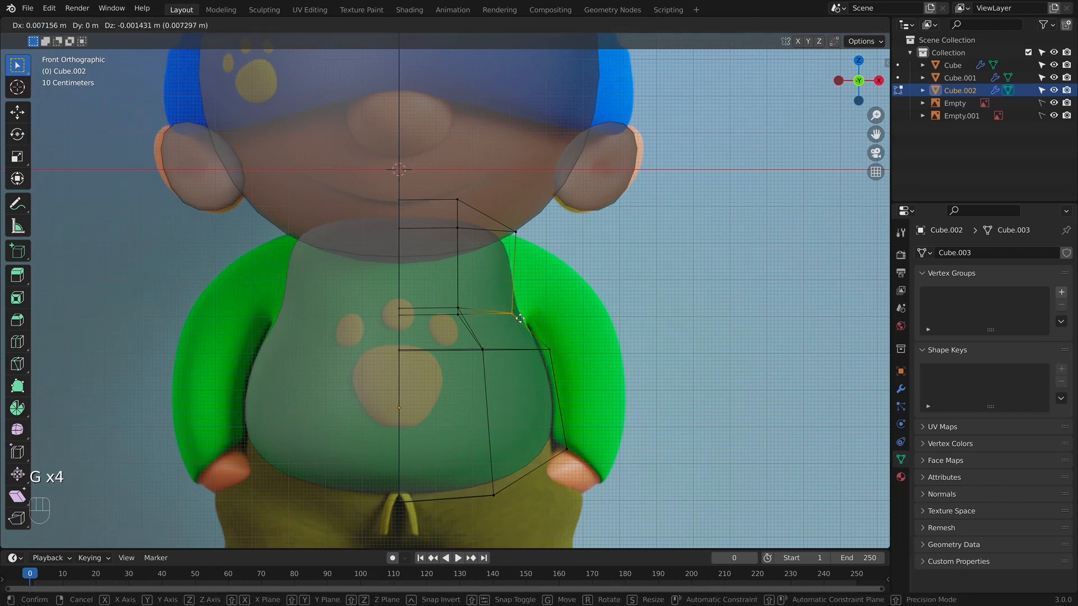
click(521, 319)
In the right side view, move the torso's shoulder side face and the lower side face backward along Y.
drag(507, 201, 557, 333)
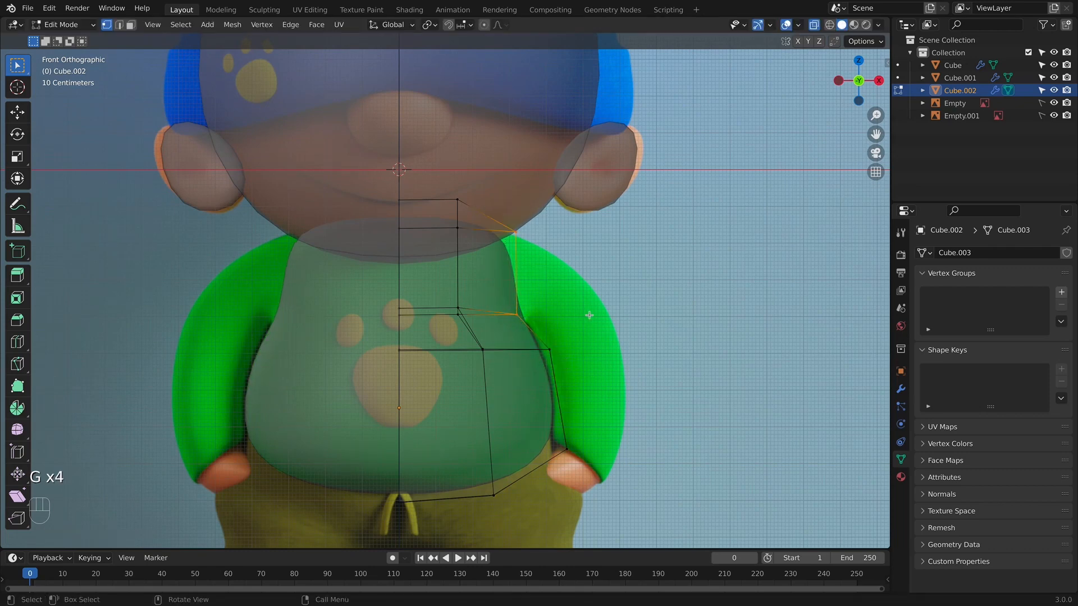
middle_drag(589, 315, 547, 335)
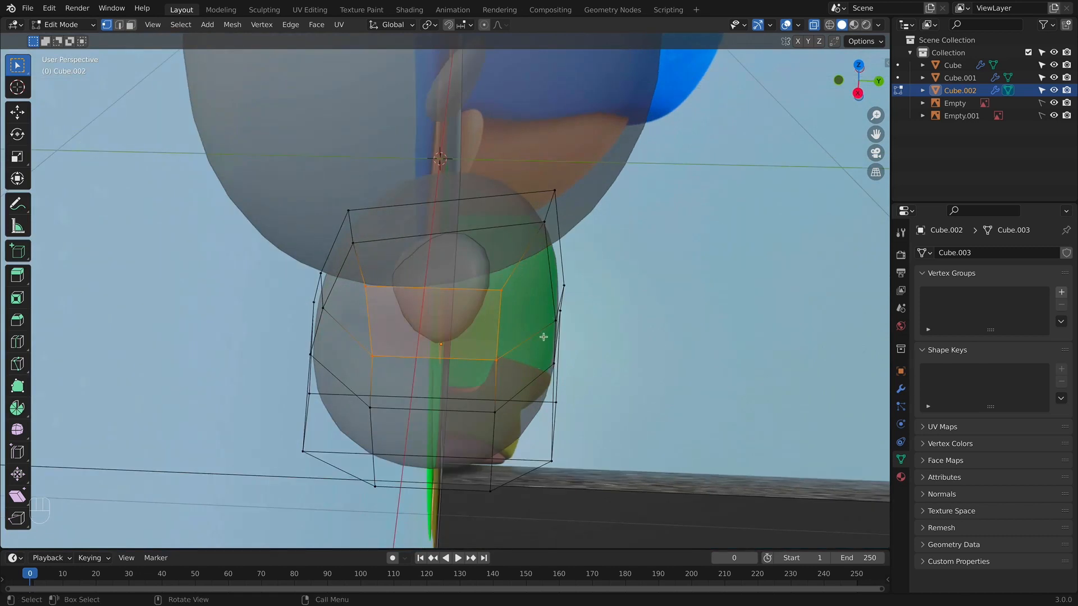
key(KP_3)
key(g)
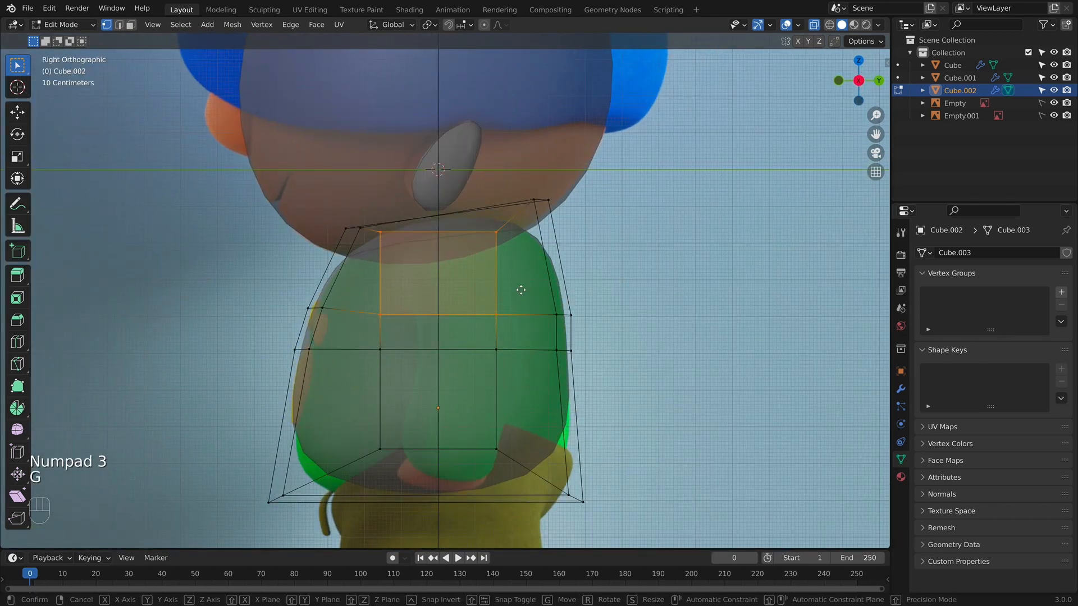
click(539, 287)
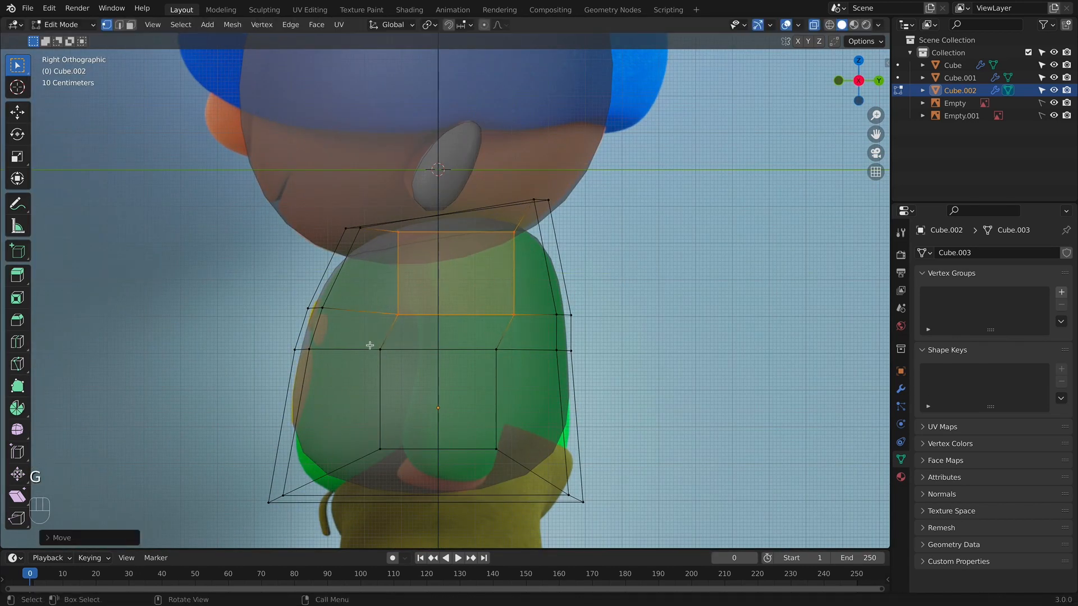
click(517, 453)
key(g)
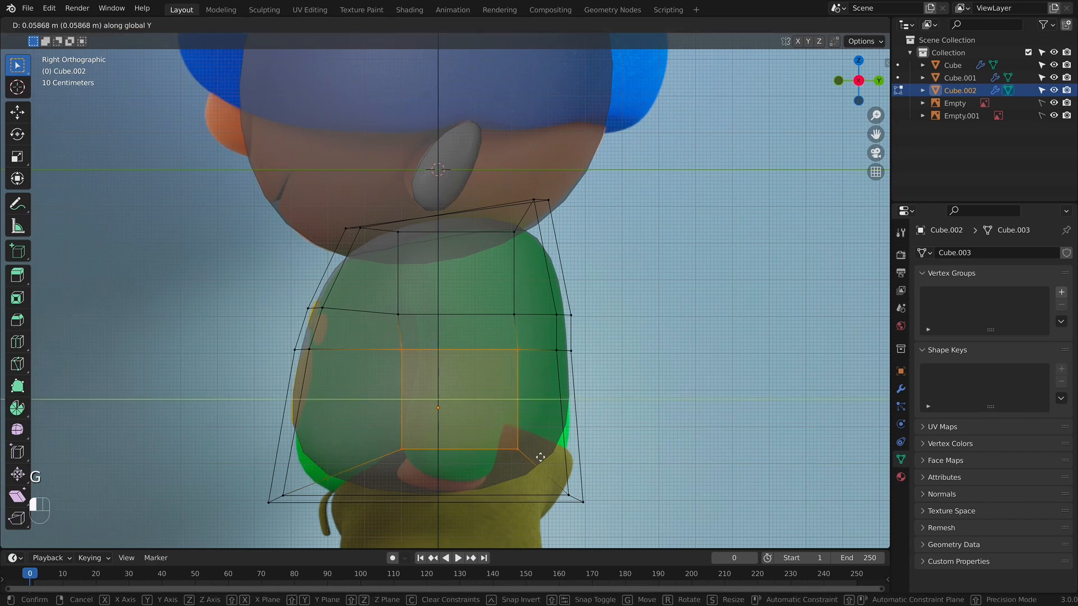
click(536, 456)
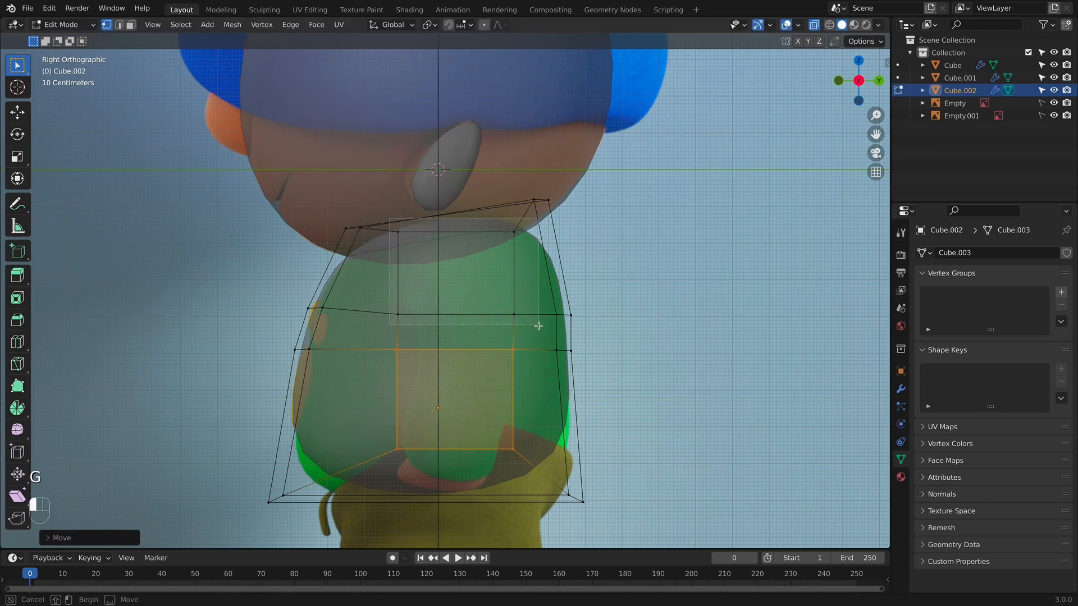
Even out the shoulder side face with LoopTools Circle and rotate it slightly as the base of the arm.
click(490, 230)
right_click(485, 265)
mouse_move(495, 247)
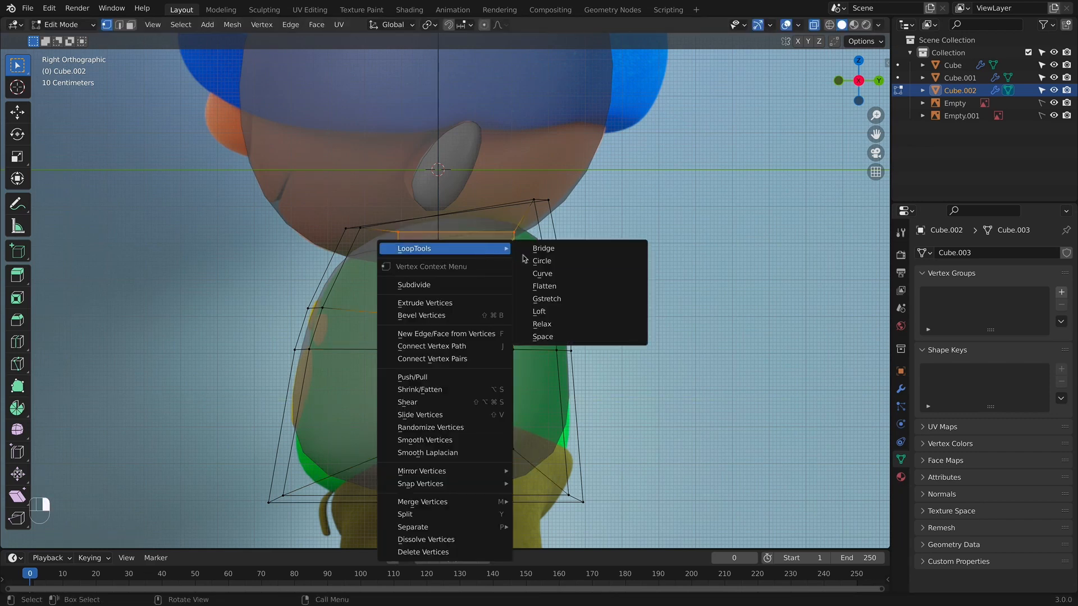
click(539, 260)
key(r)
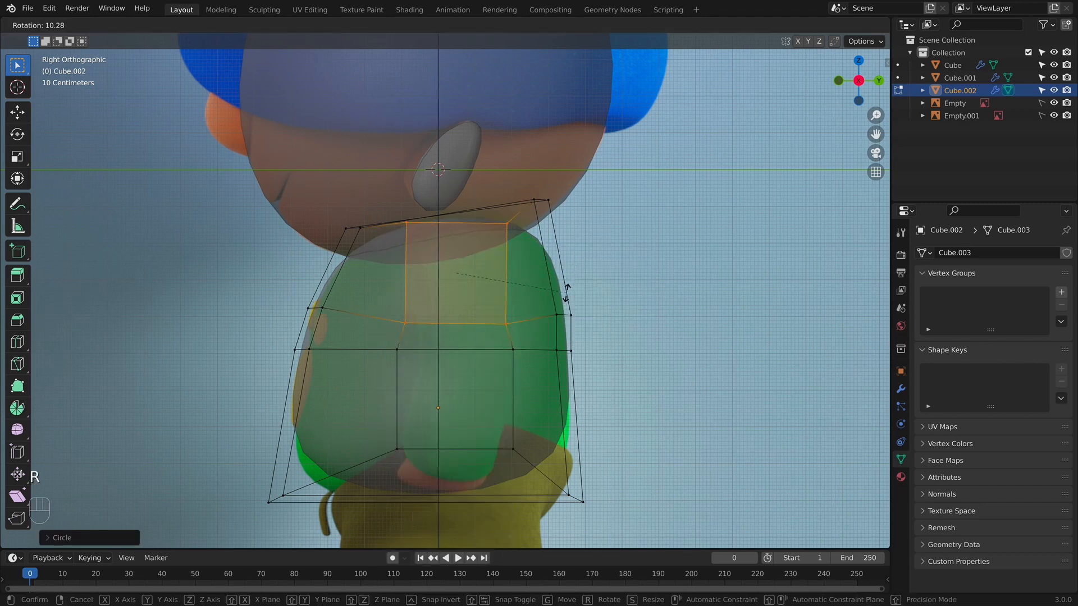
click(570, 282)
In the front view, extrude the shoulder face outward, then move, rotate and scale it to start the sleeve.
key(KP_1)
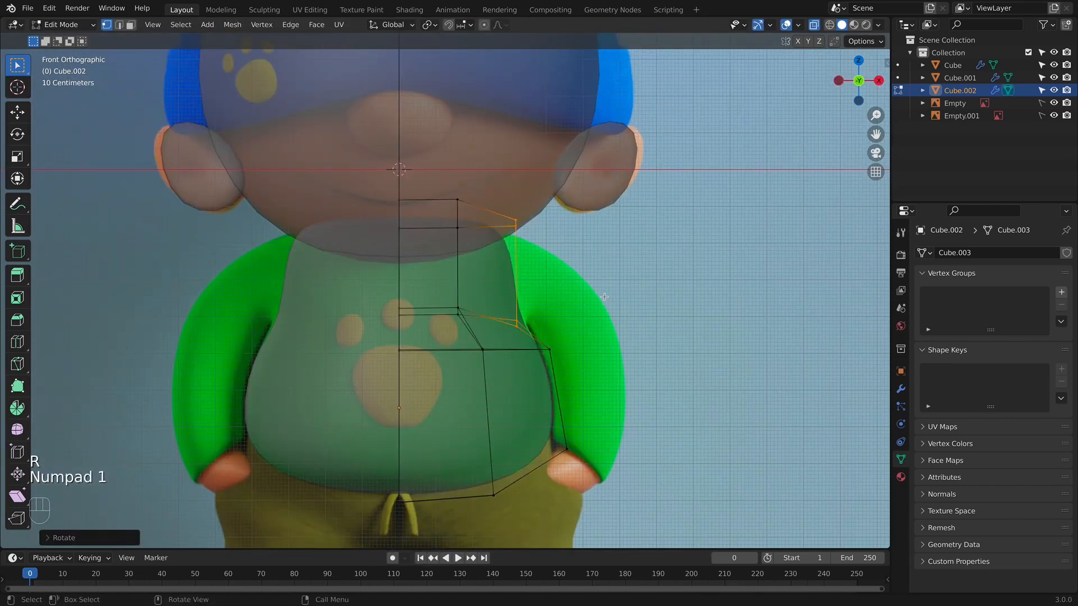
key(e)
click(675, 341)
key(g)
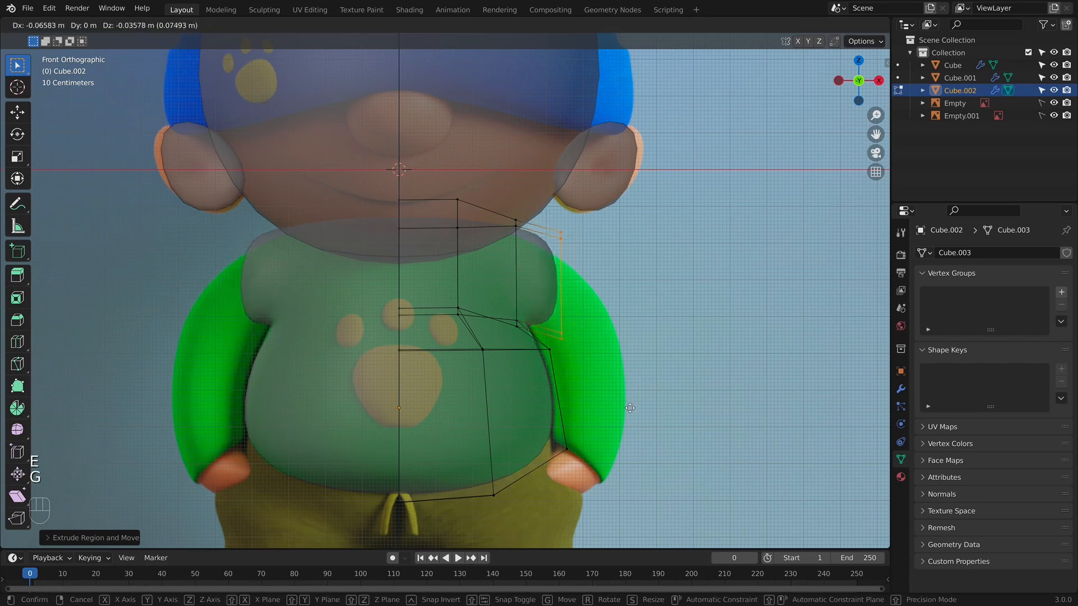
click(625, 429)
key(r)
click(677, 290)
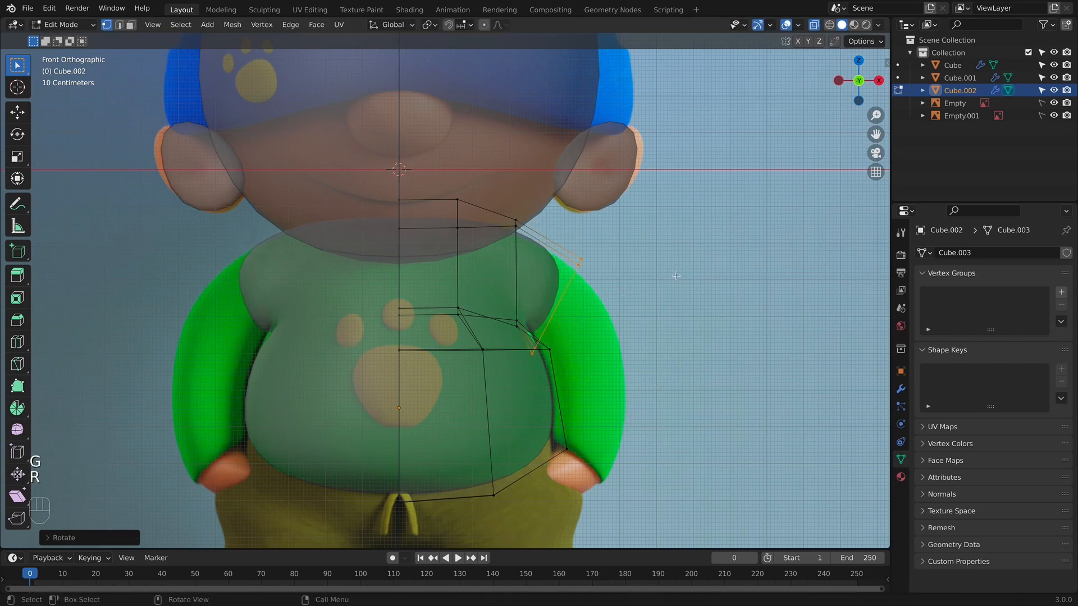
key(s)
click(654, 279)
Extrude the sleeve to about elbow height, rotating and moving its end face to follow the arm's bend.
key(e)
click(673, 402)
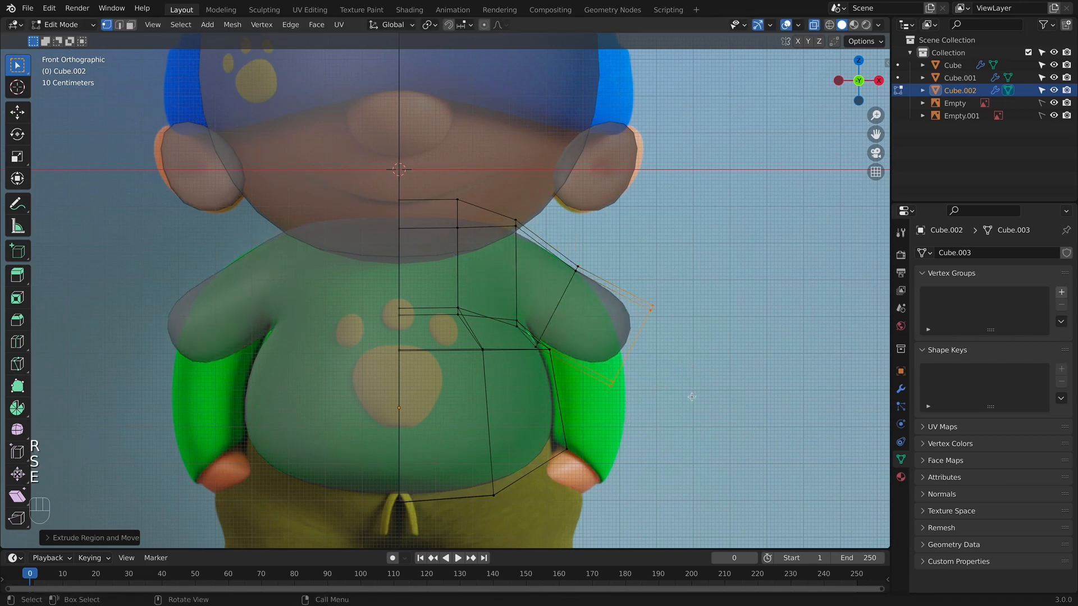
key(g)
click(629, 404)
key(r)
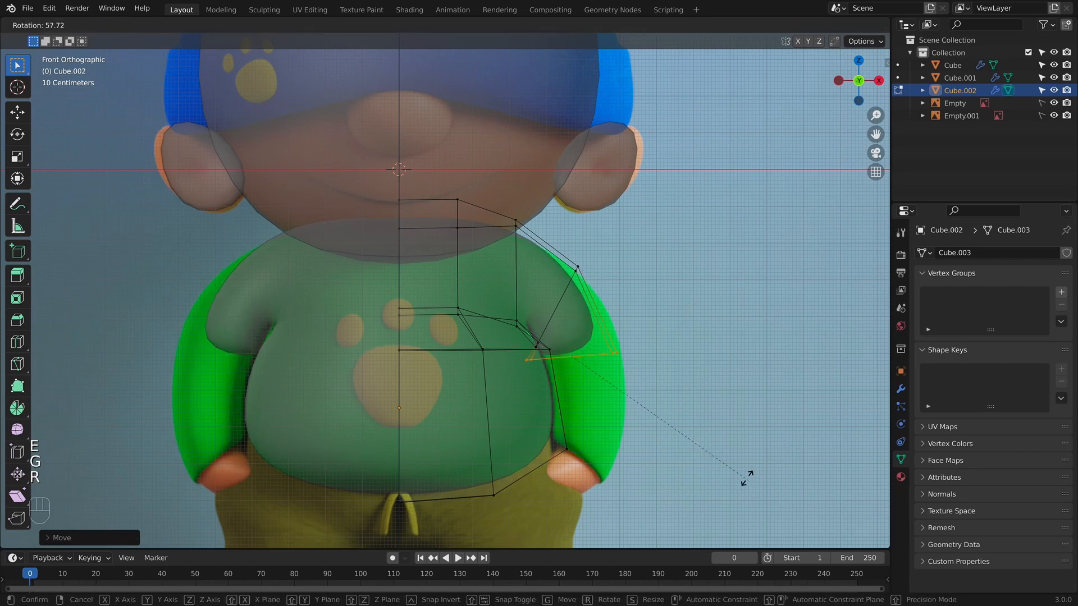
click(667, 442)
key(g)
click(687, 434)
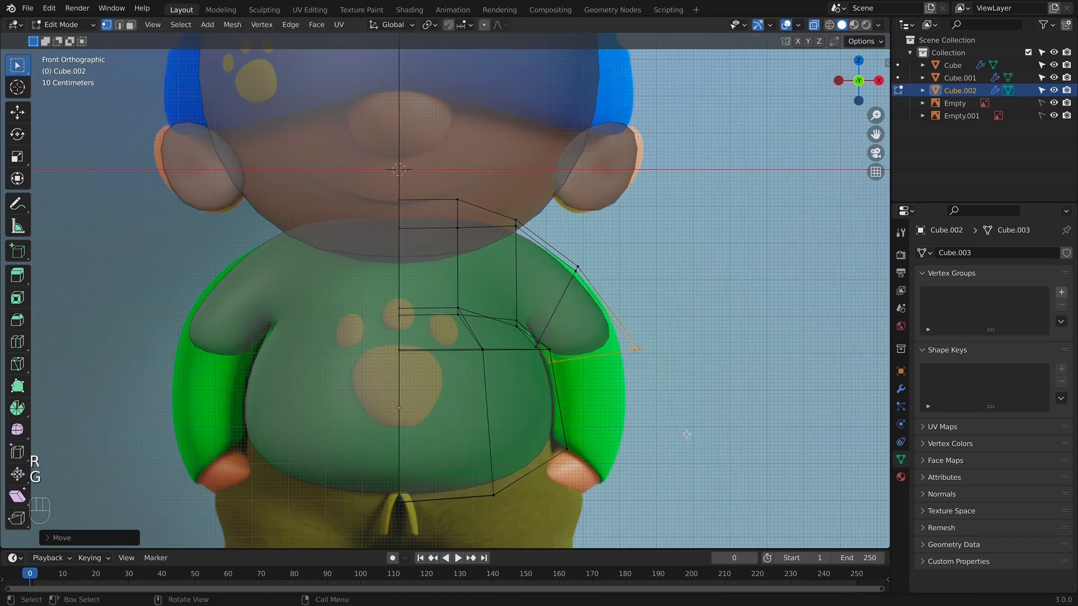
Extrude the sleeve's end face down along the forearm and move it inward to follow the reference arm.
key(e)
click(643, 511)
key(g)
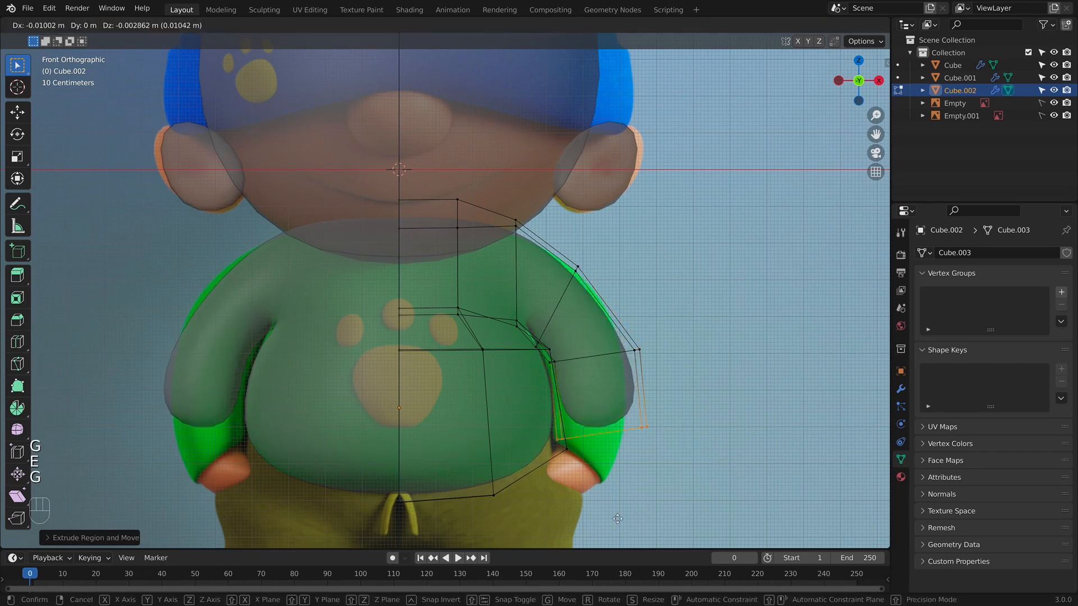
click(632, 496)
key(r)
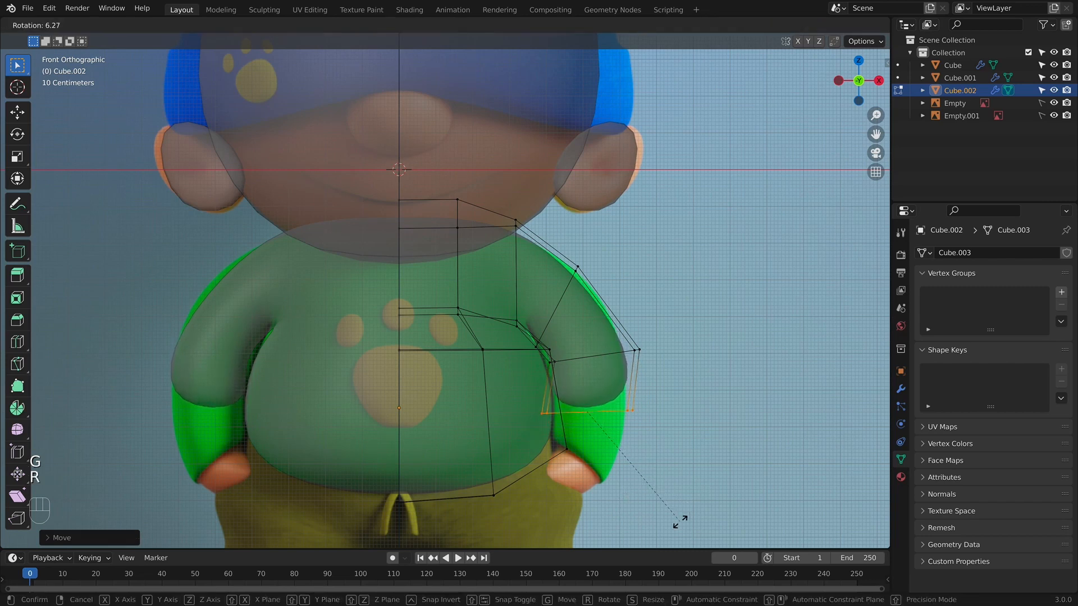
right_click(646, 500)
Extrude the sleeve's end face down to the wrist and rotate it to match the angle of the cuff.
key(e)
click(642, 532)
key(r)
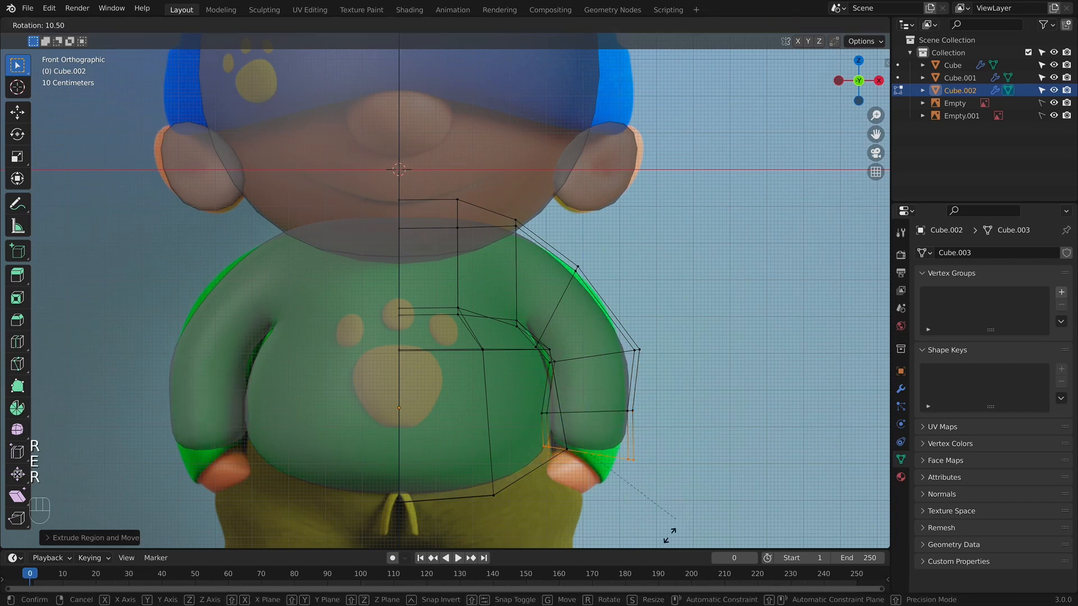
click(649, 128)
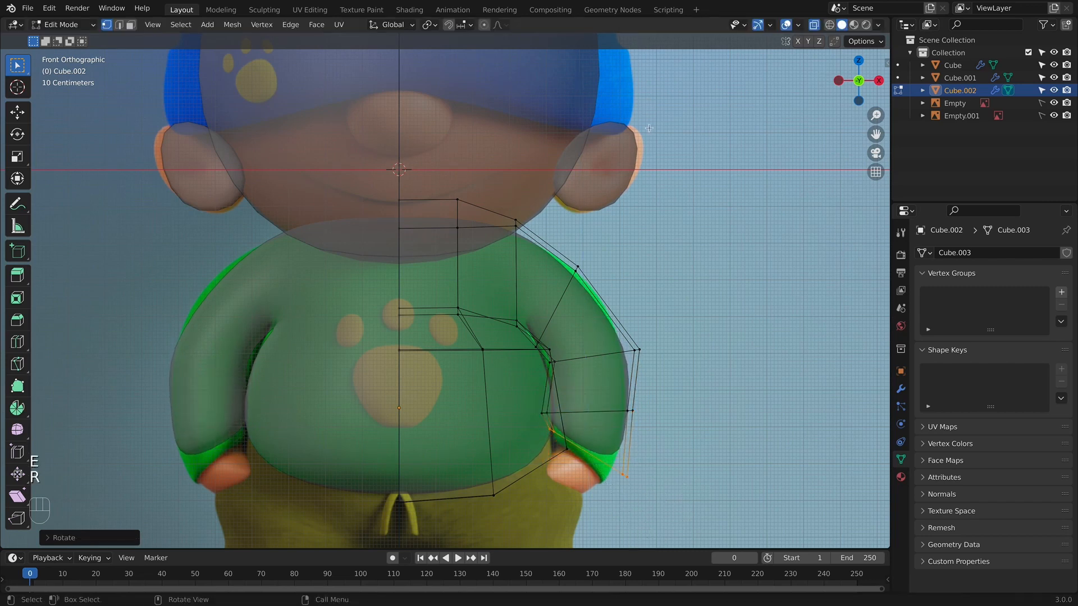
click(643, 175)
Reposition the outer upper-arm vertices of the sleeve to match the shoulder's outer contour in the reference.
shift+middle_drag(662, 332, 626, 286)
drag(519, 201, 607, 243)
key(g)
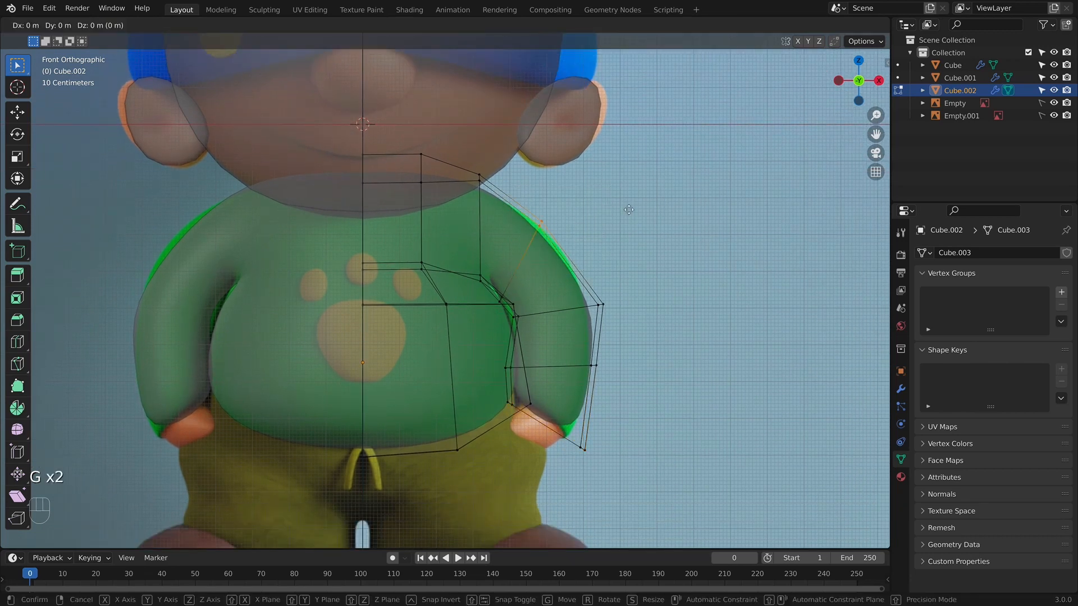
click(461, 147)
drag(461, 146, 508, 201)
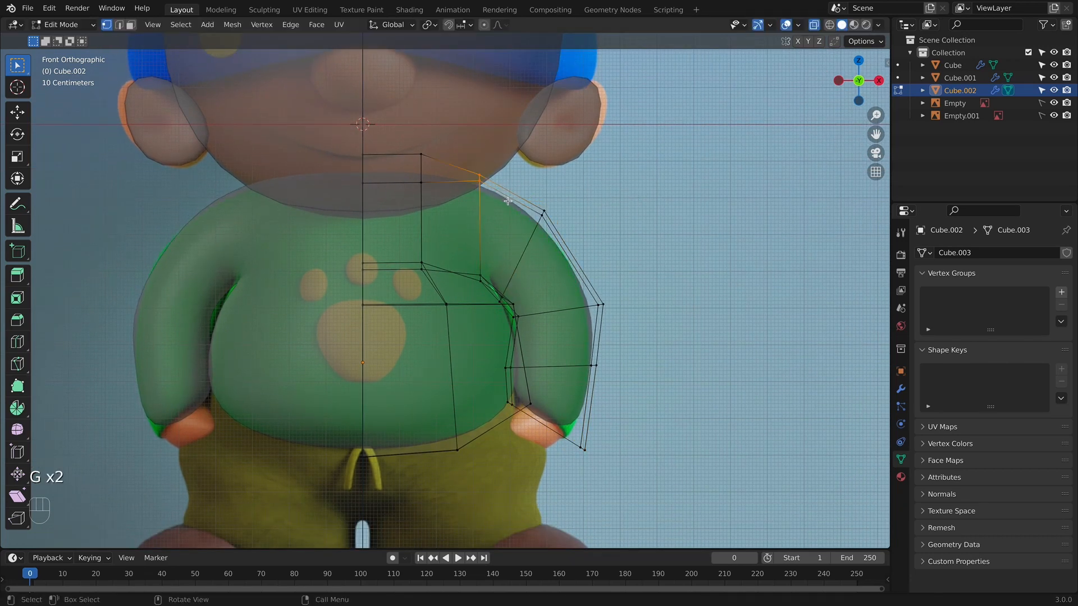
key(super+z)
key(super+z)
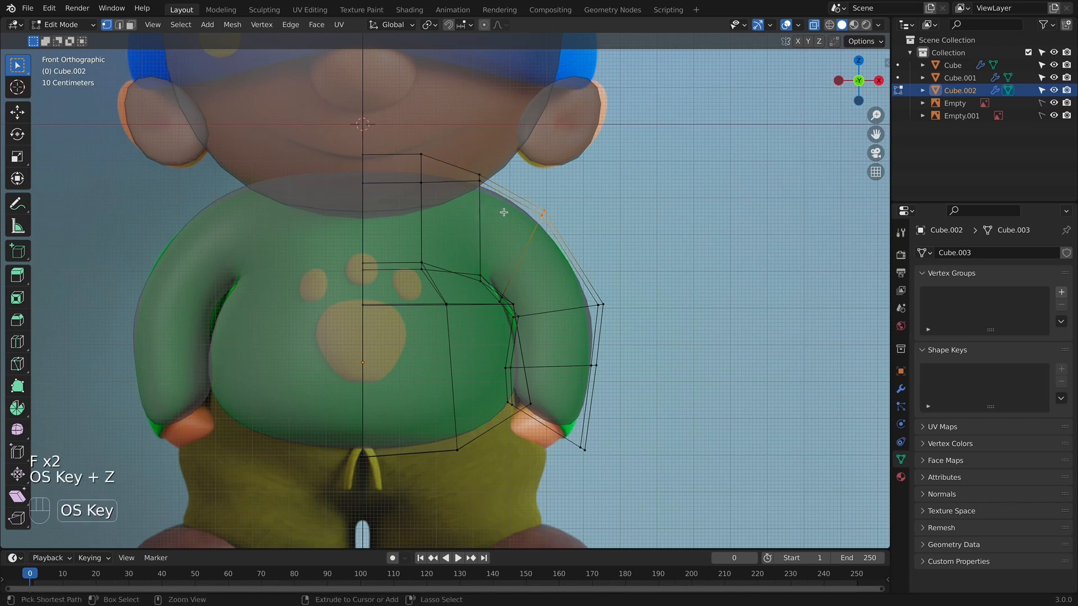
drag(563, 236, 563, 236)
key(g)
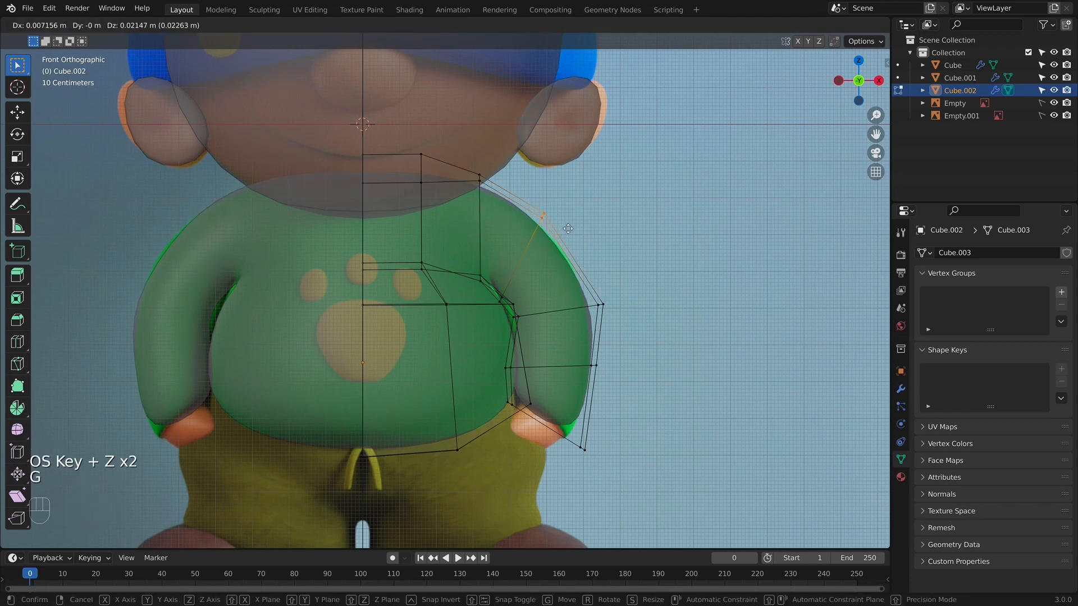
click(544, 244)
Move the sleeve's armpit vertices and inner elbow vertices toward the torso to follow the inner arm outline.
shift+middle_drag(585, 272, 567, 224)
scroll(569, 227, up, 3)
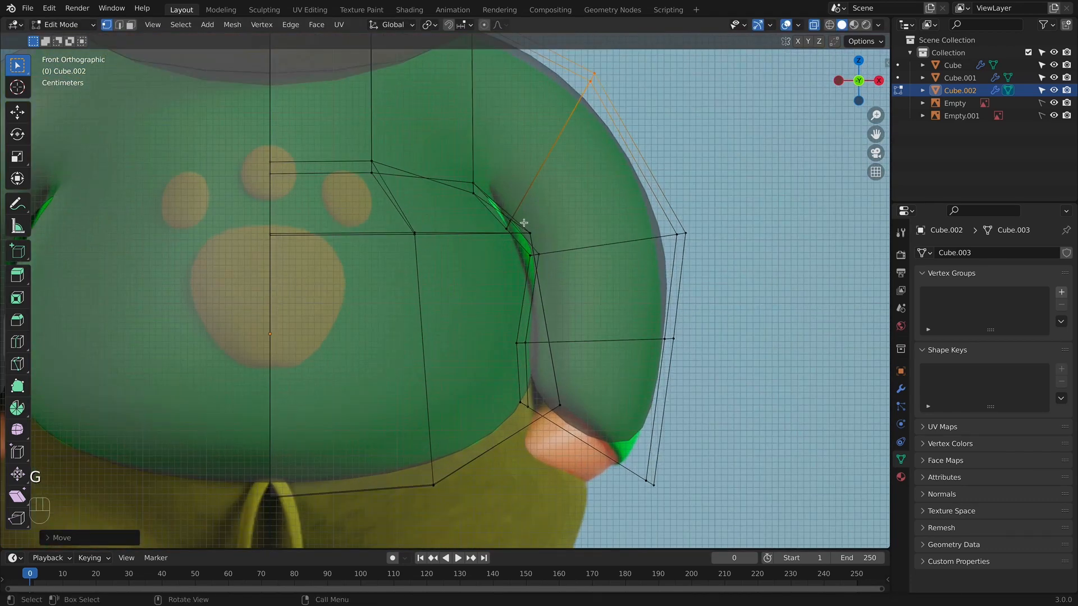
drag(525, 231, 527, 233)
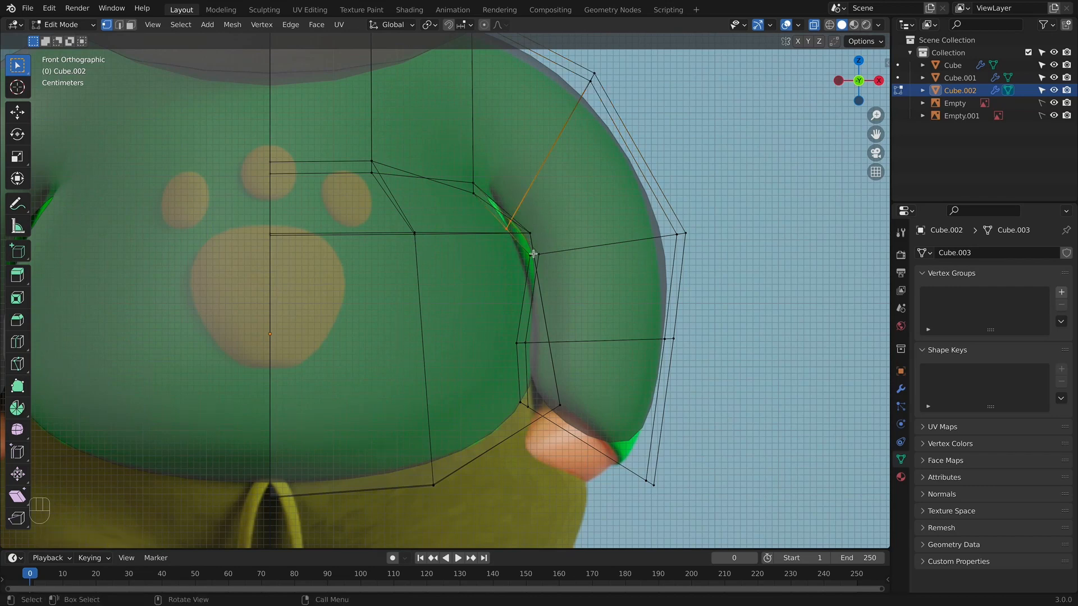
key(g)
click(524, 258)
drag(558, 270, 560, 272)
key(g)
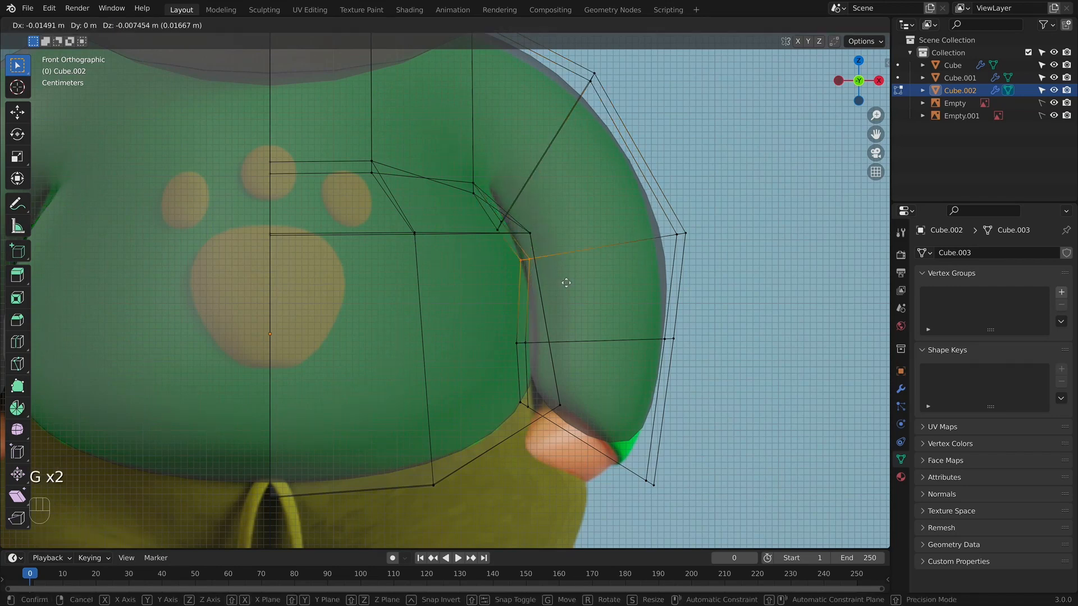
click(567, 284)
Move the inner forearm vertices slightly outward to smooth the inside curve of the sleeve.
shift+middle_drag(528, 346, 507, 281)
drag(484, 257, 527, 305)
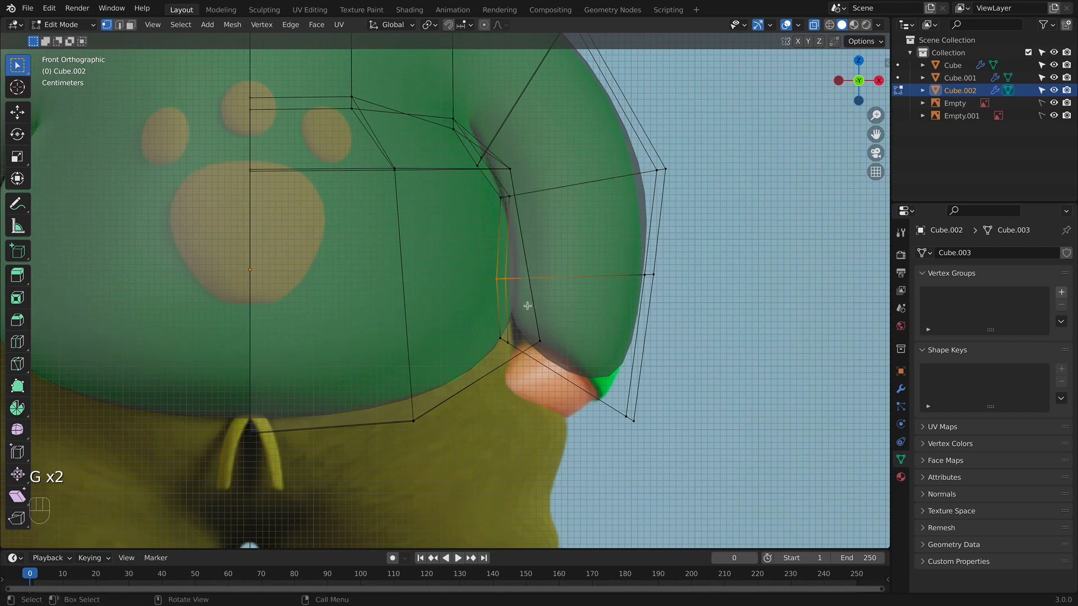
key(g)
click(544, 306)
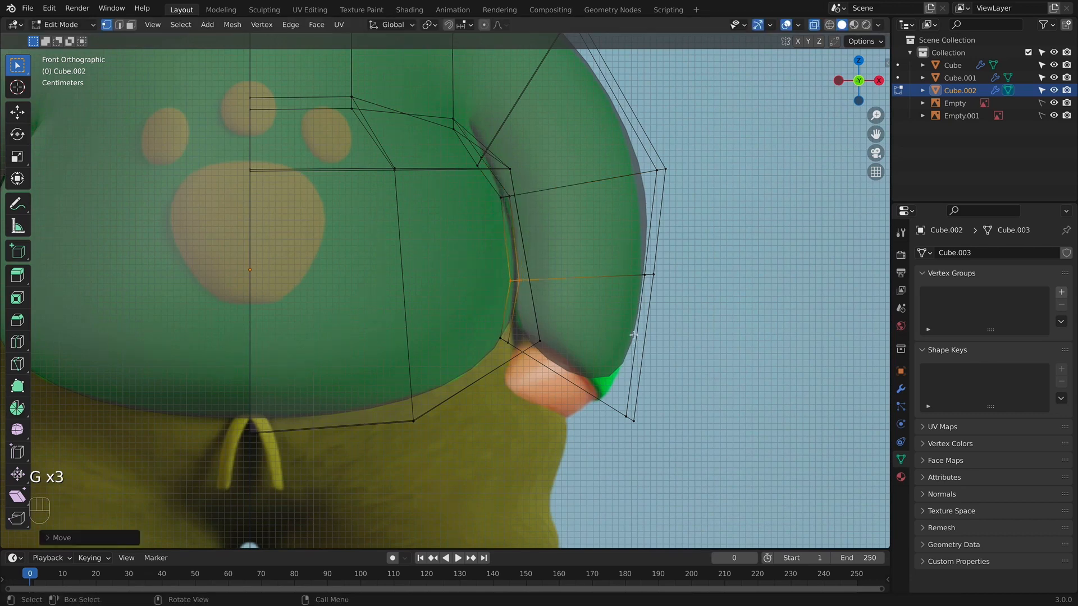
Select the end of the sleeve at the wrist and inset its face to form the cuff rim.
shift+middle_drag(634, 335, 603, 286)
drag(437, 272, 632, 419)
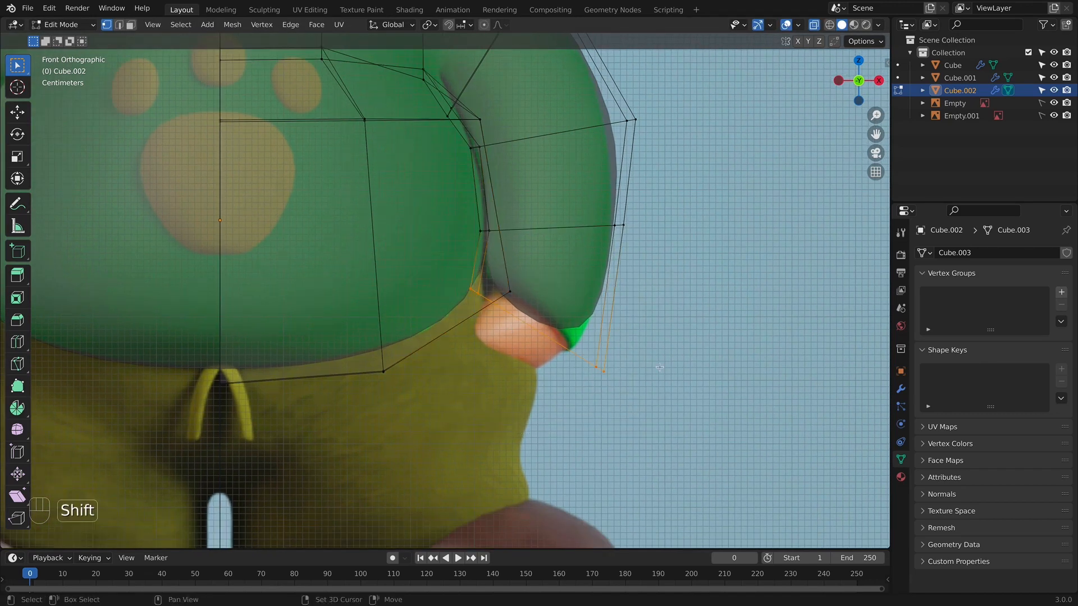
shift+middle_drag(510, 289, 444, 258)
key(i)
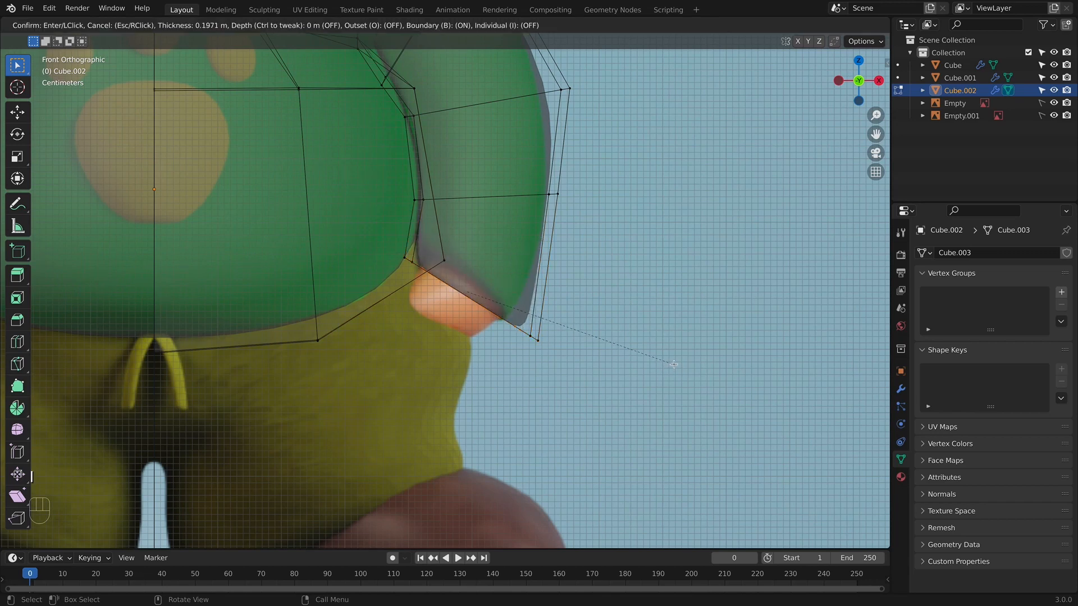
click(648, 385)
Extrude the inset wrist face into a hand stub and move it inward toward the trouser pocket.
key(e)
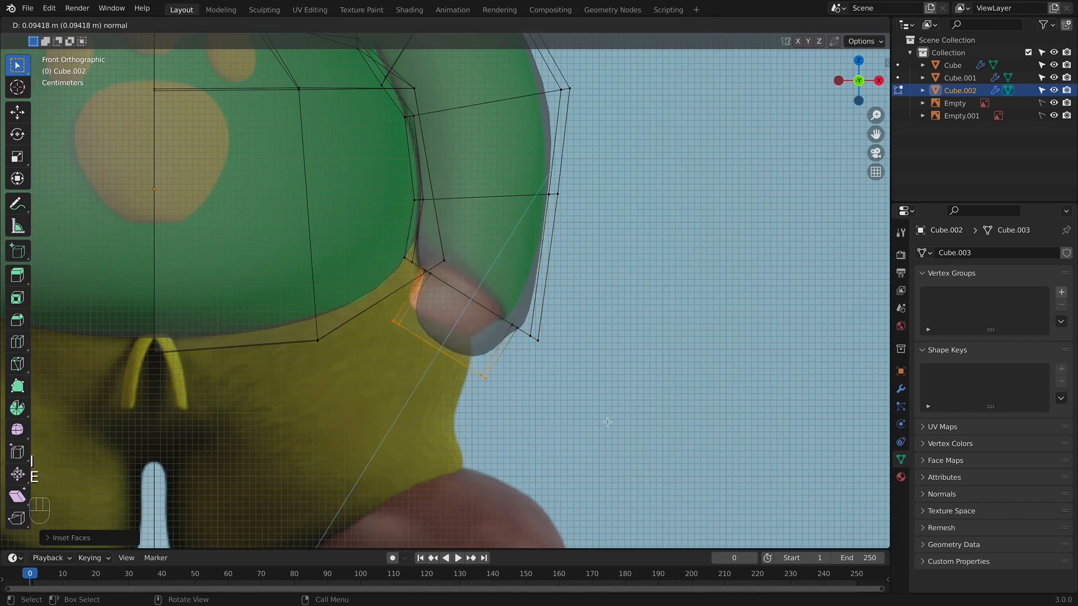
click(595, 421)
key(g)
click(573, 417)
key(Tab)
key(Tab)
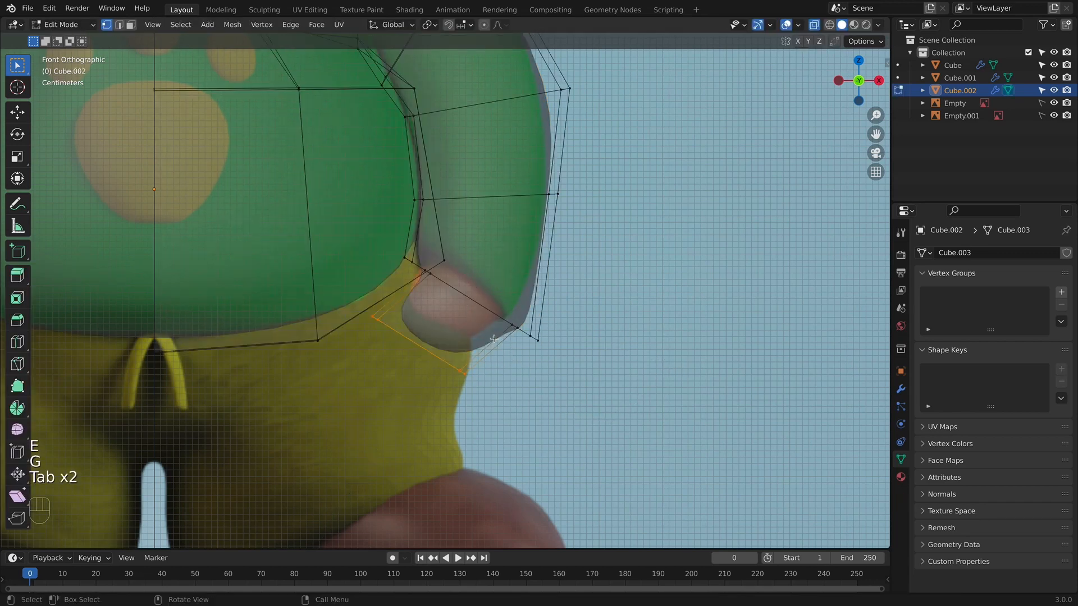
Add a loop cut around the hand stub and slide it close to the cuff.
key(super+r)
click(416, 295)
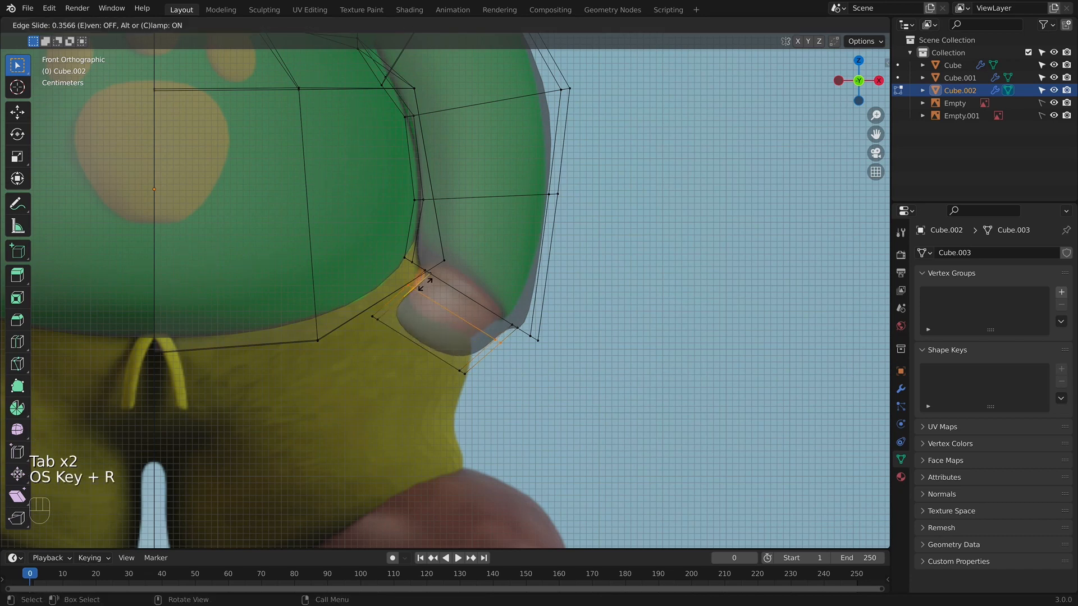
click(435, 275)
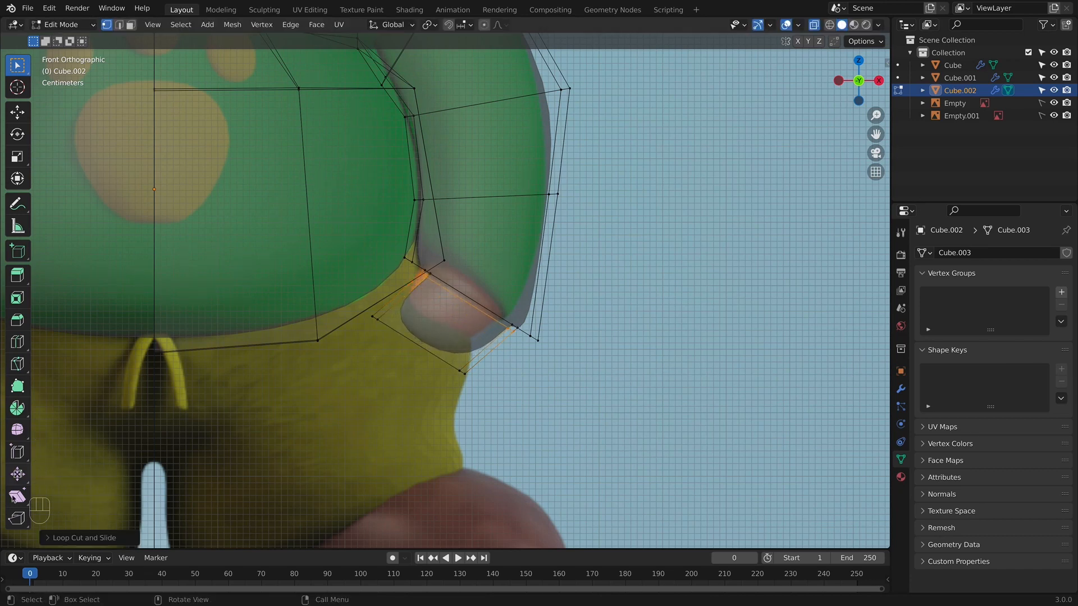
In the right side view, select the cuff and hand geometry and rotate it about the X axis toward the front.
key(alt+z)
key(KP_3)
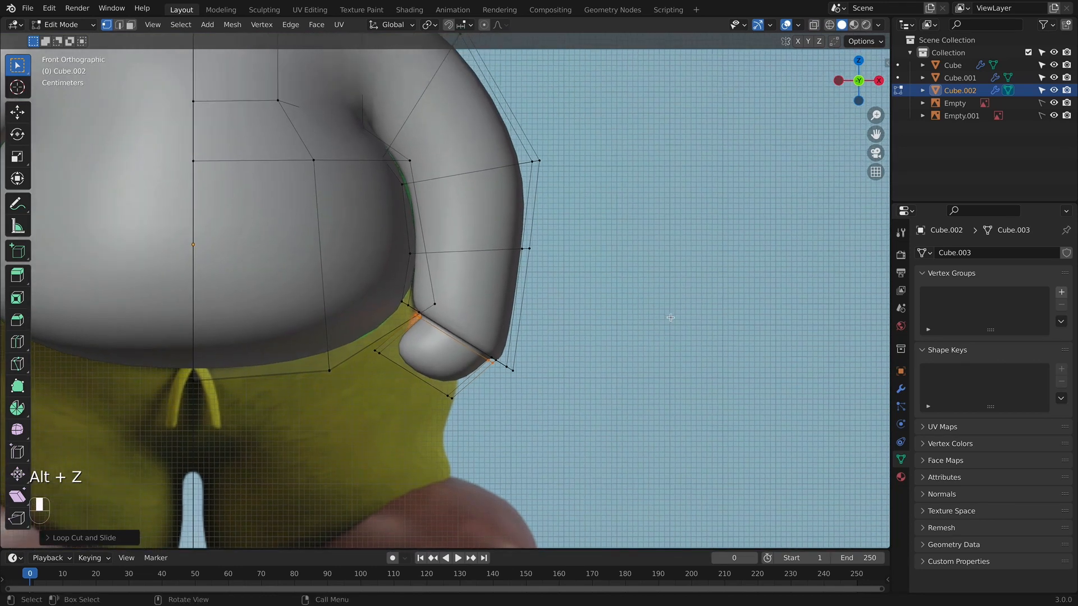
key(alt+z)
scroll(525, 258, down, 4)
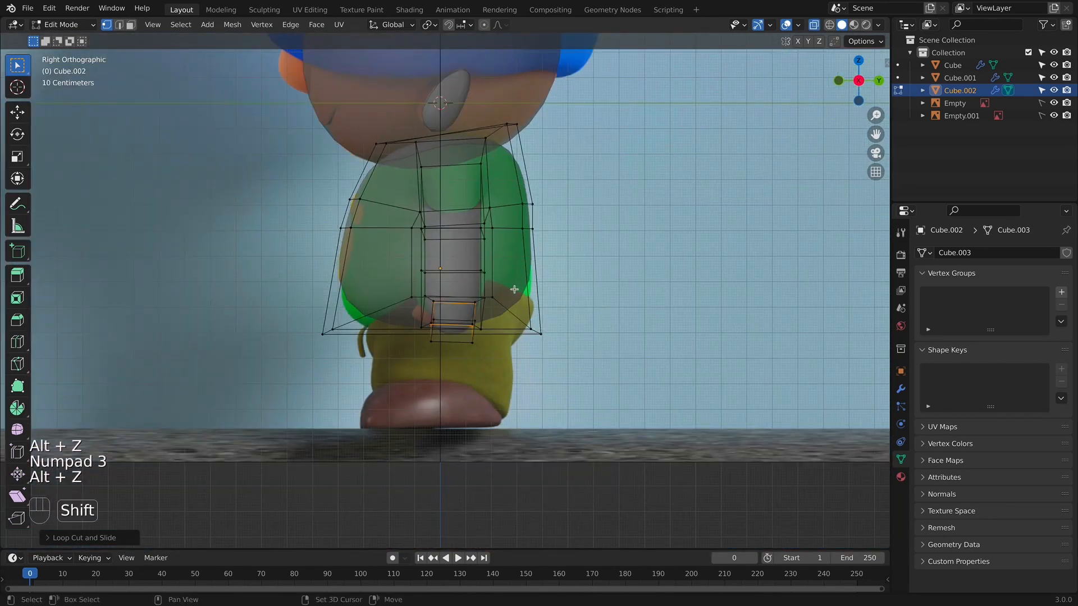
scroll(515, 291, up, 3)
shift+middle_drag(519, 267, 488, 305)
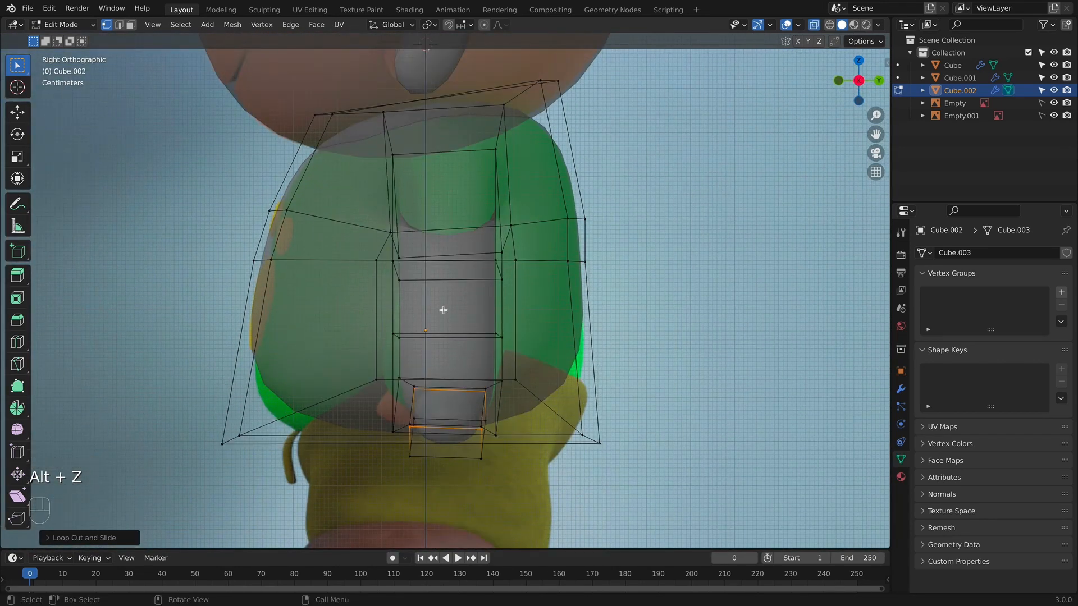
mouse_move(510, 400)
shift+middle_down()
mouse_move(505, 440)
mouse_move(512, 406)
shift+middle_up()
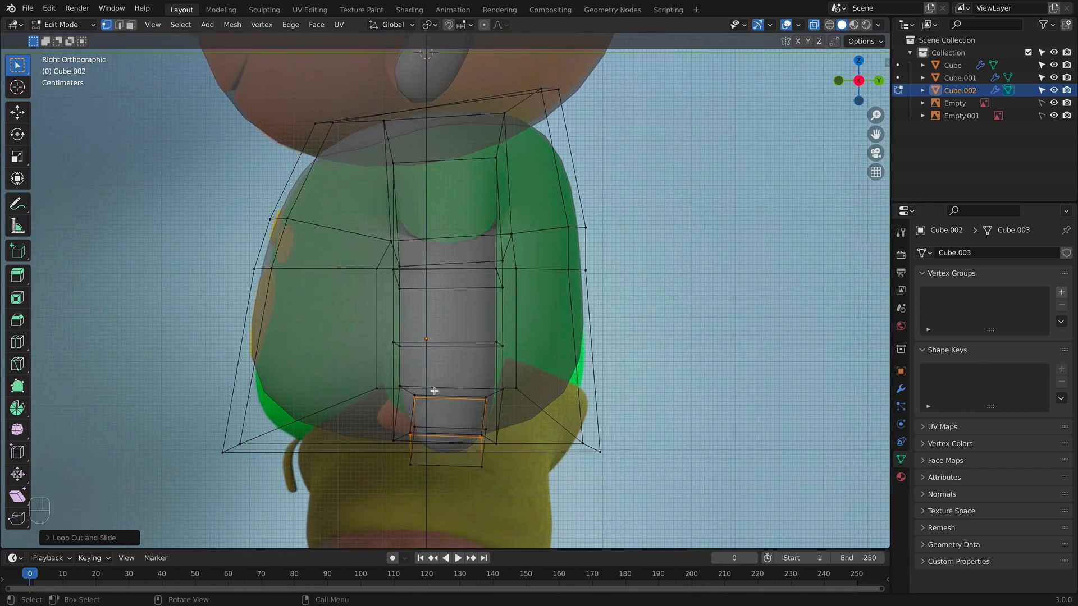
drag(518, 499, 518, 500)
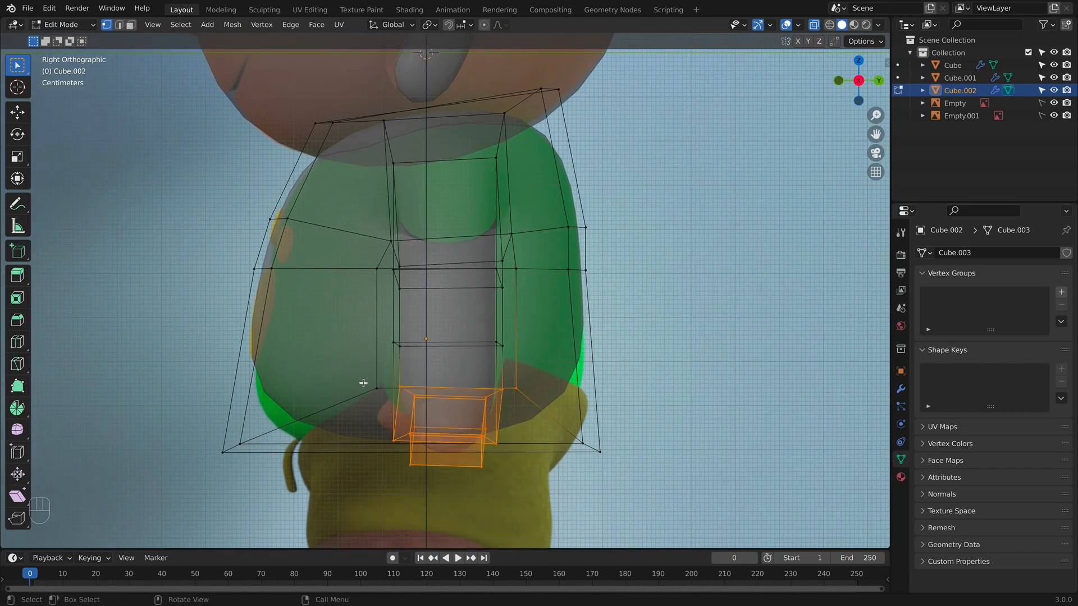
drag(394, 377, 506, 499)
key(r)
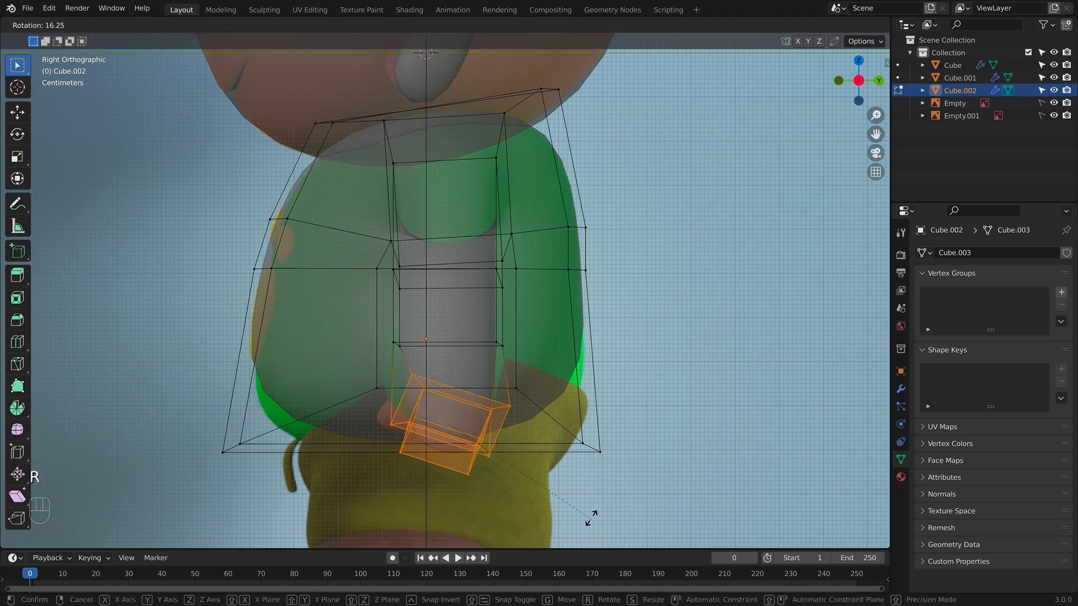
key(r)
key(x)
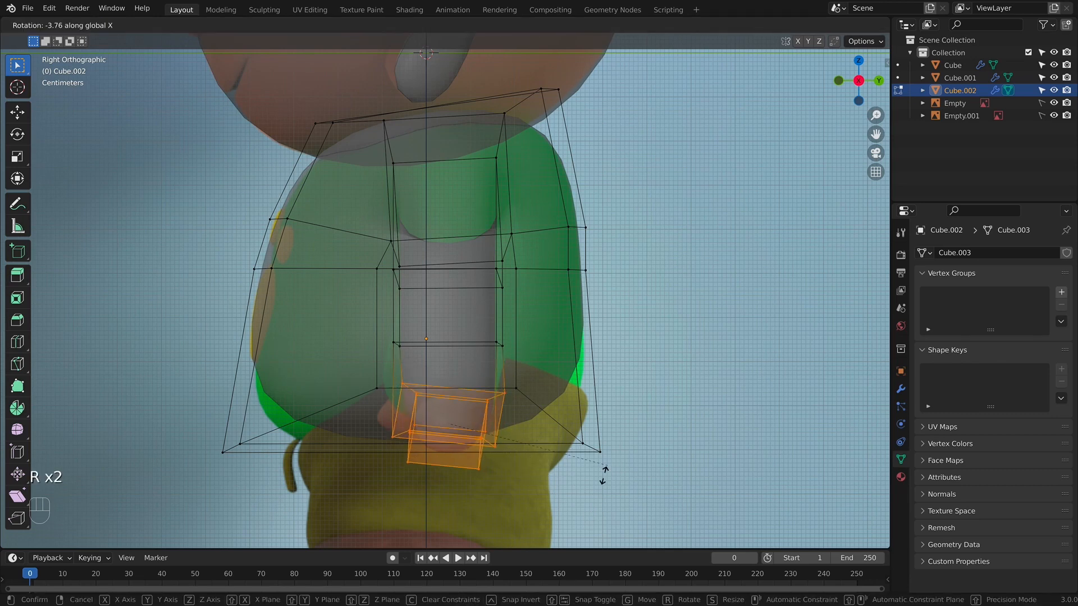
click(595, 519)
Move the cuff and hand forward and slightly up, and scale them by about 1.3 along Y.
key(g)
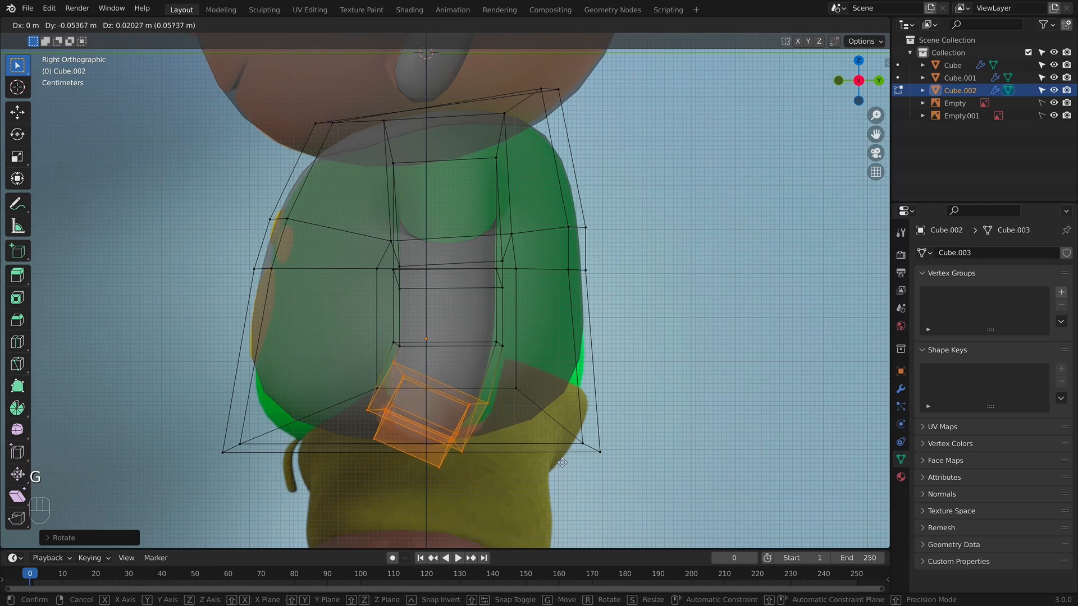
click(563, 461)
key(s)
key(y)
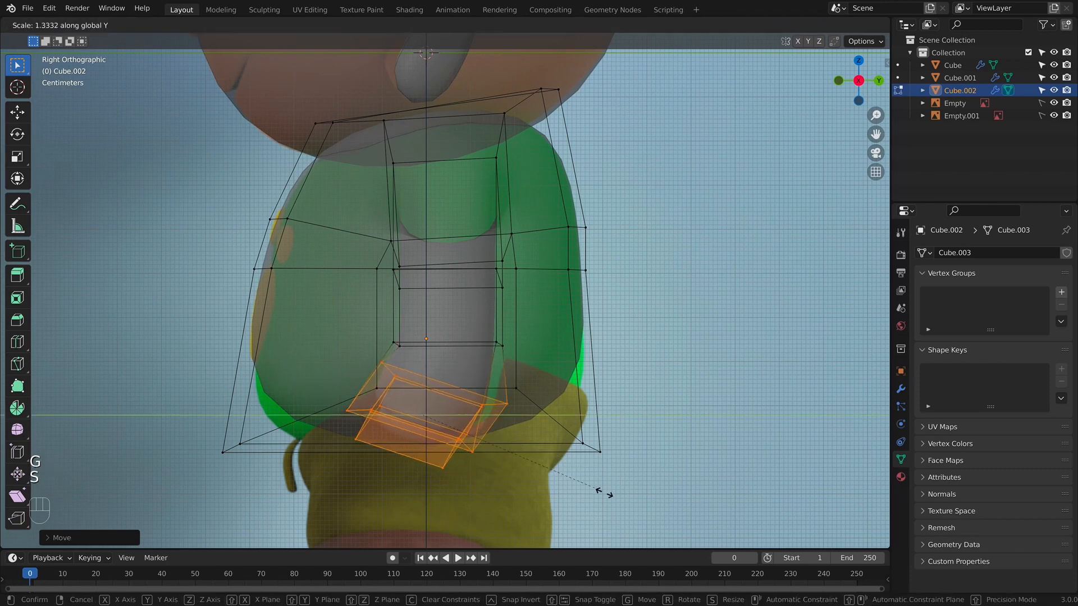
click(594, 487)
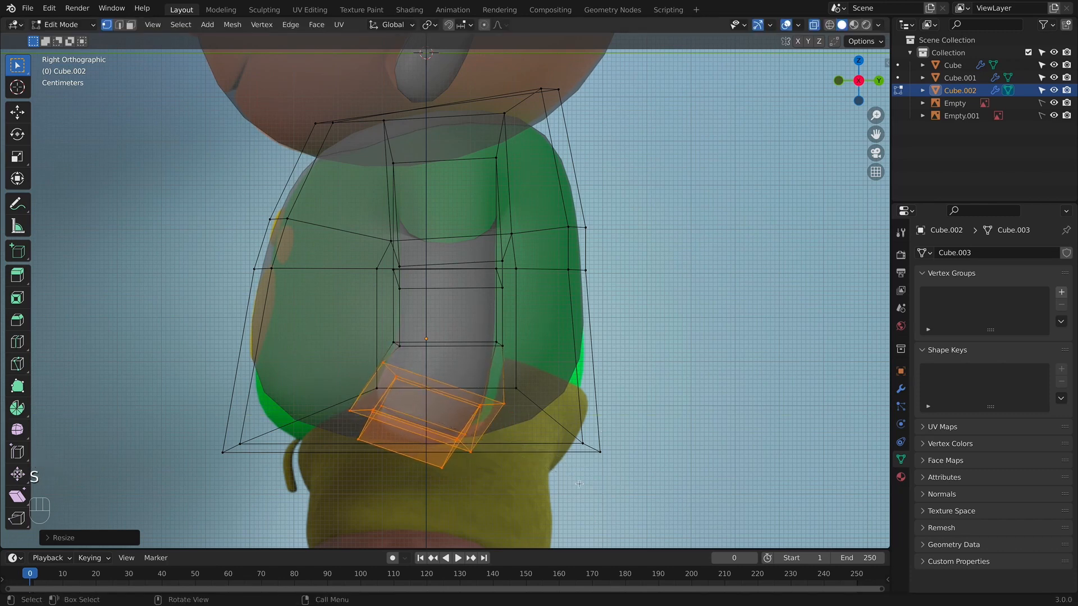
Fine-tune the cuff and hand by rotating them slightly, shifting their position along Y and scaling them slightly.
key(r)
click(578, 453)
key(g)
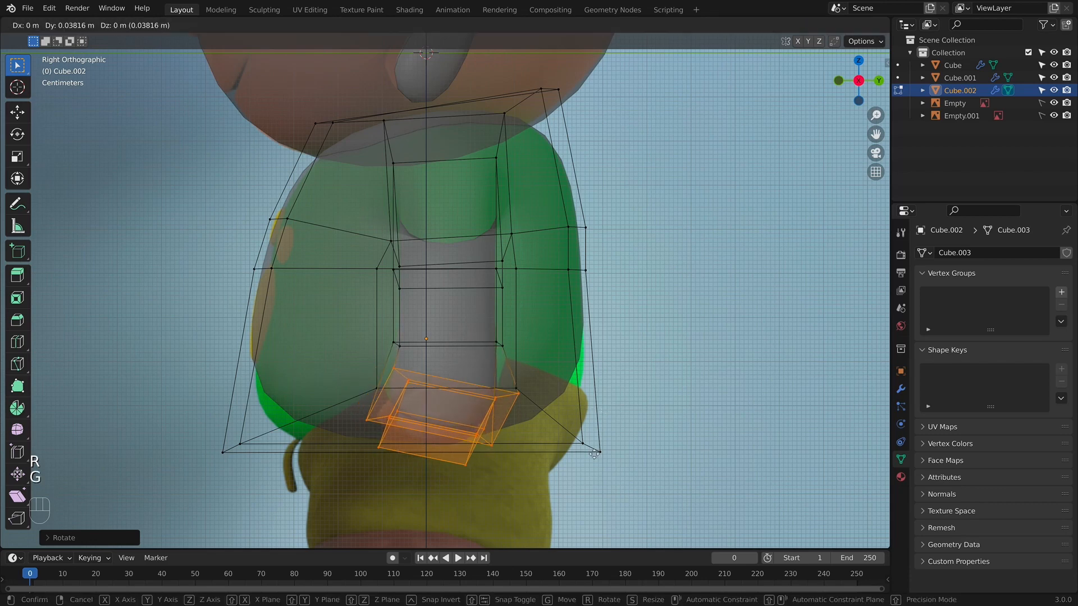
click(592, 458)
key(s)
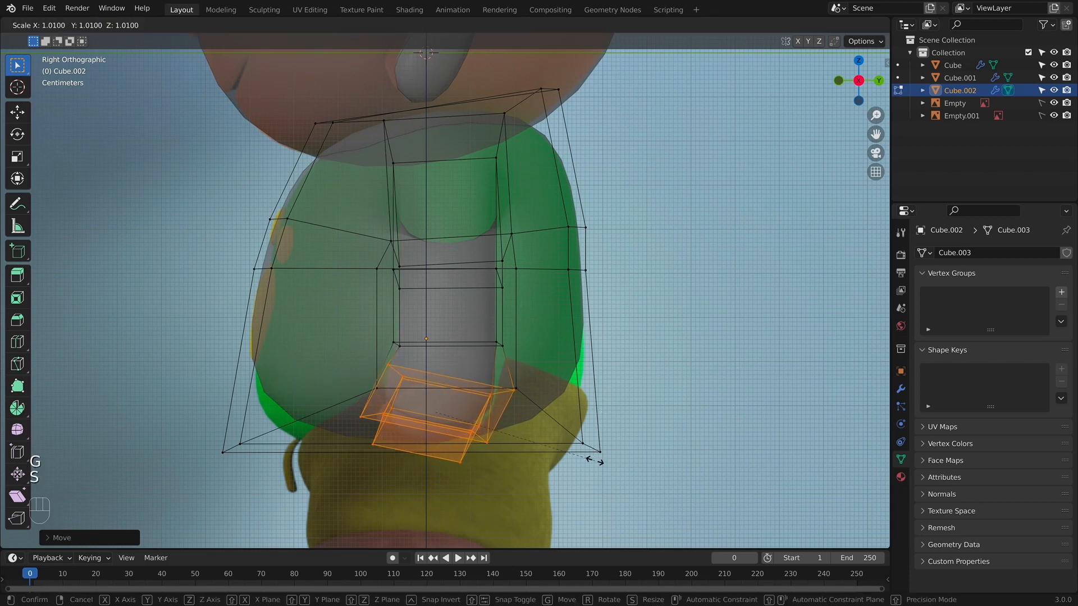
click(614, 462)
Widen the forearm edge loop of the sleeve by scaling it about 1.24 along Y.
shift+middle_drag(549, 328, 537, 370)
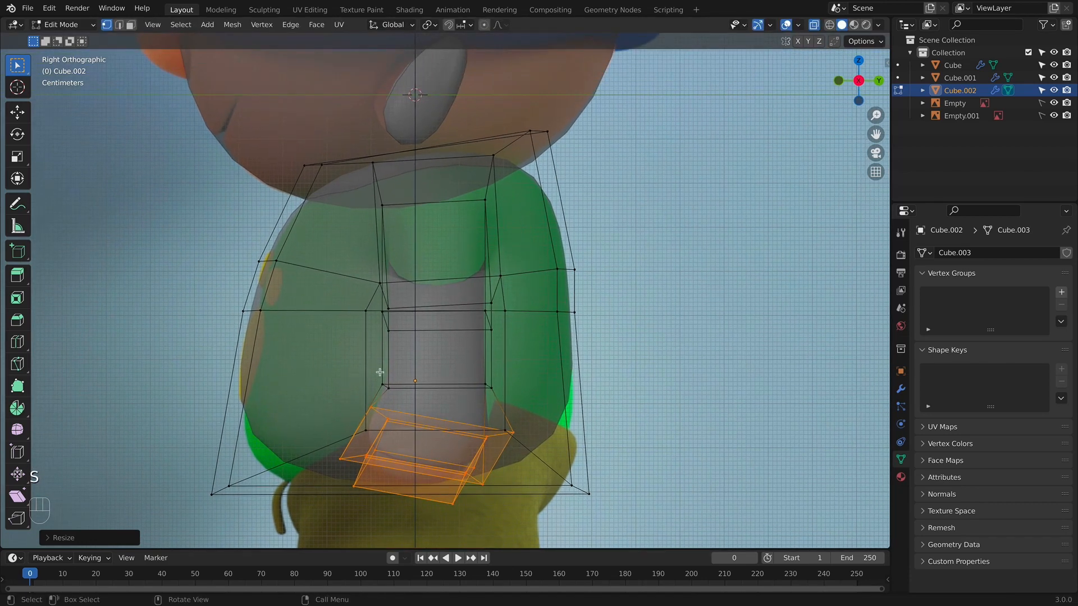
alt+click(510, 397)
key(s)
key(y)
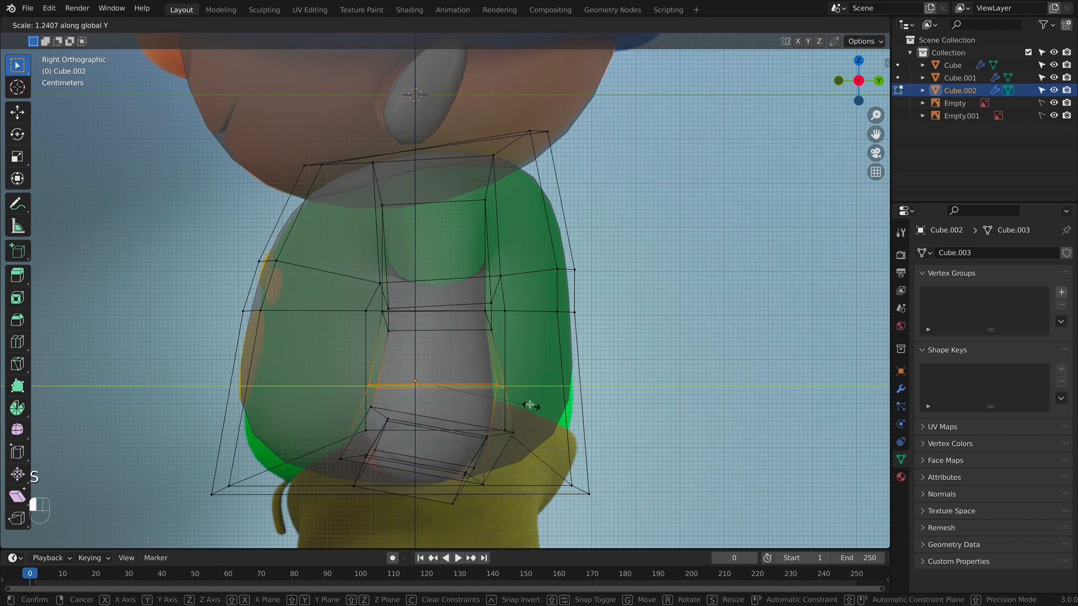
click(530, 405)
Select the mid-arm edge loop of the sleeve and widen it slightly by scaling along Y.
alt+click(387, 320)
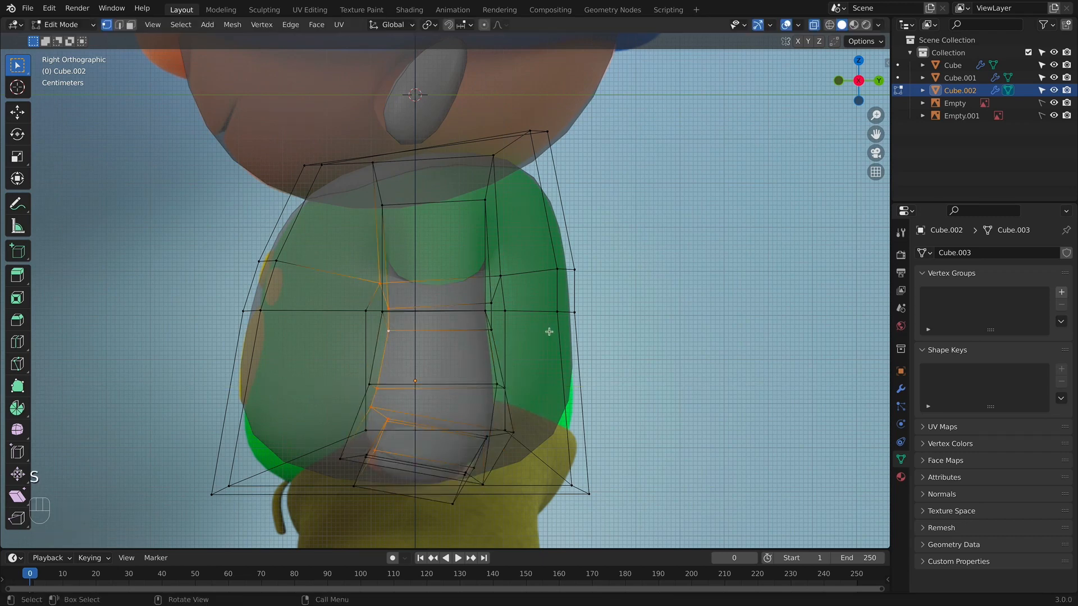
alt+click(460, 333)
key(s)
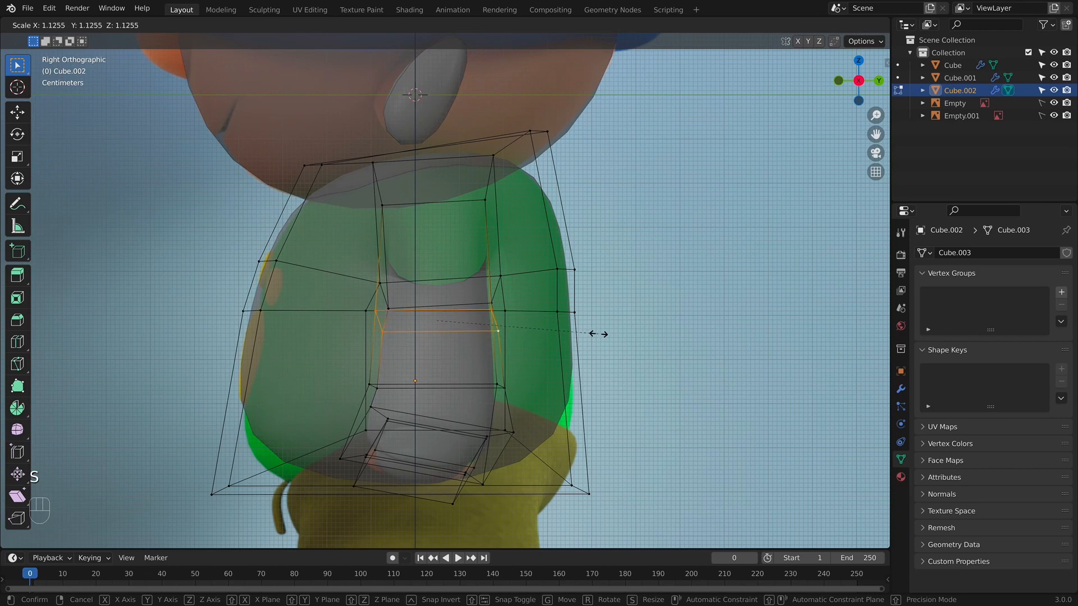
key(y)
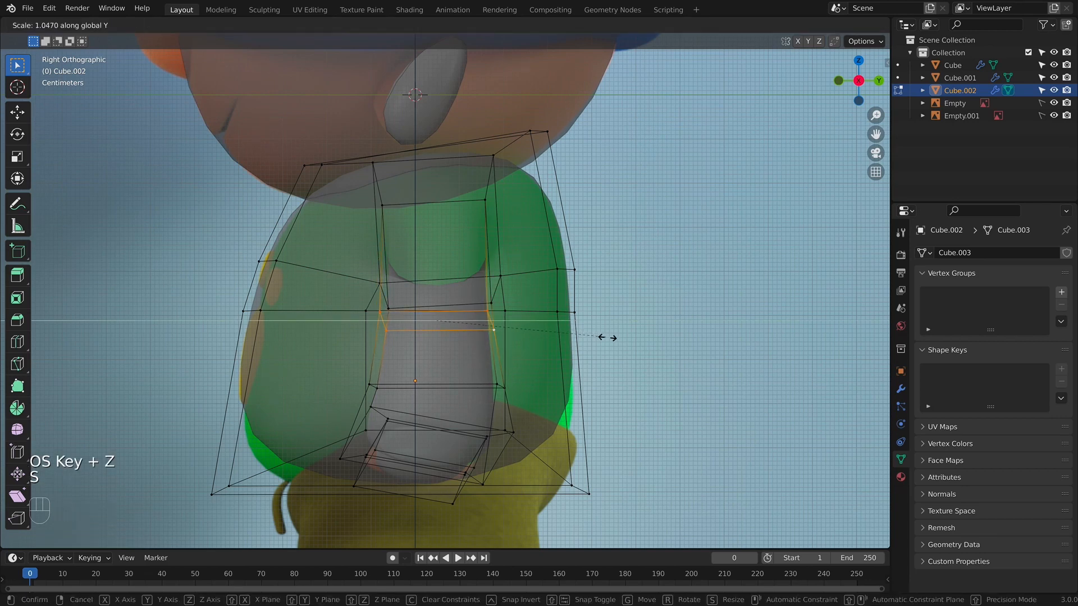
click(619, 342)
Leave mesh editing and examine the torso, sleeves and hands against the front reference in solid and see-through shading.
key(alt+z)
shift+middle_drag(470, 371, 507, 372)
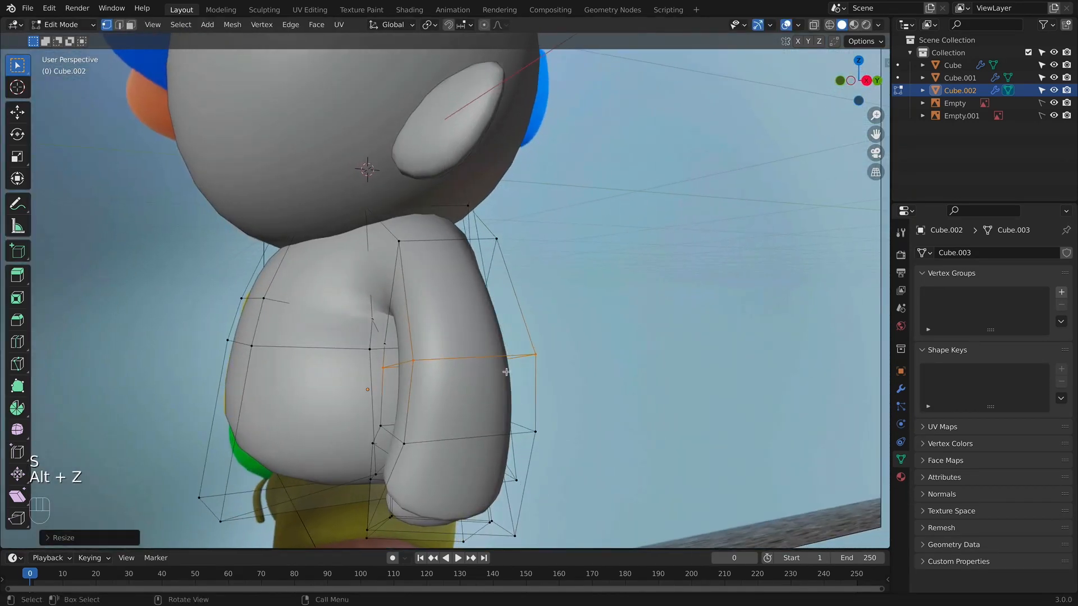
middle_drag(433, 252, 528, 271)
key(KP_1)
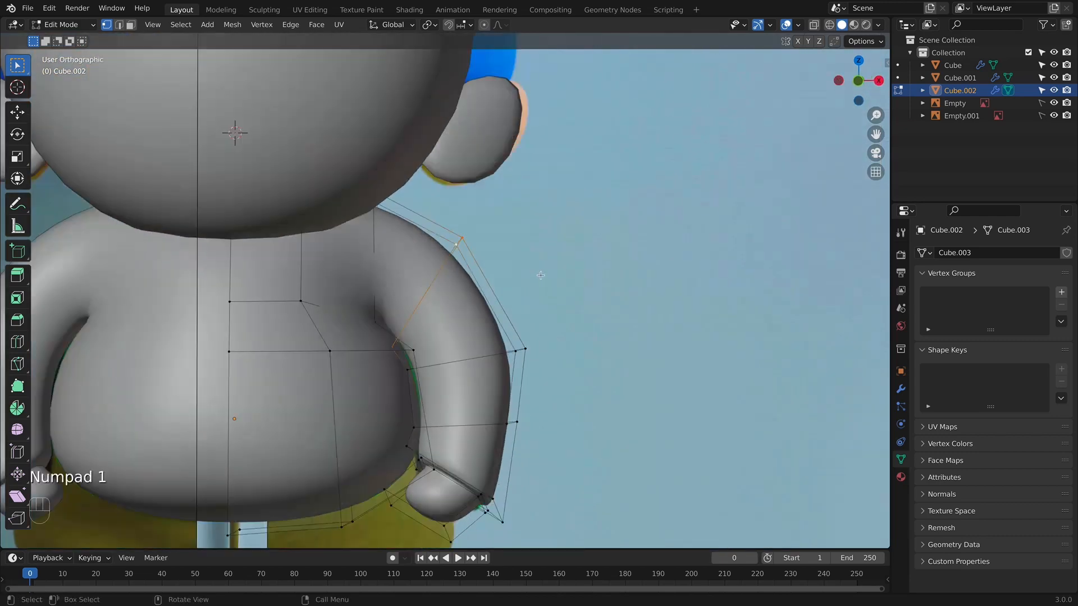
key(alt+z)
key(alt+z)
key(Tab)
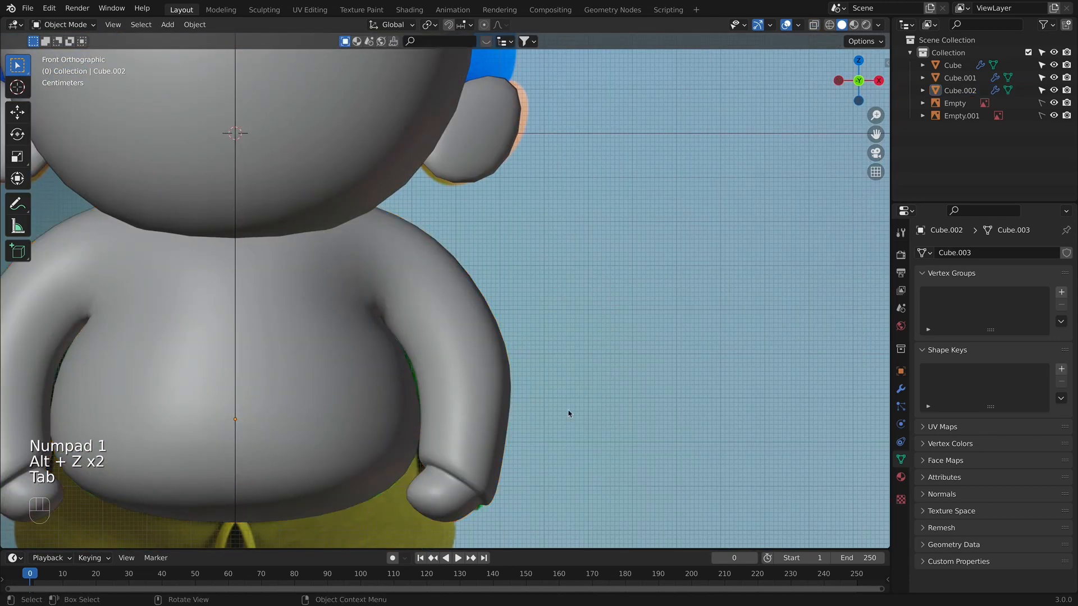
shift+middle_drag(569, 444, 594, 405)
key(KP_1)
scroll(595, 365, down, 3)
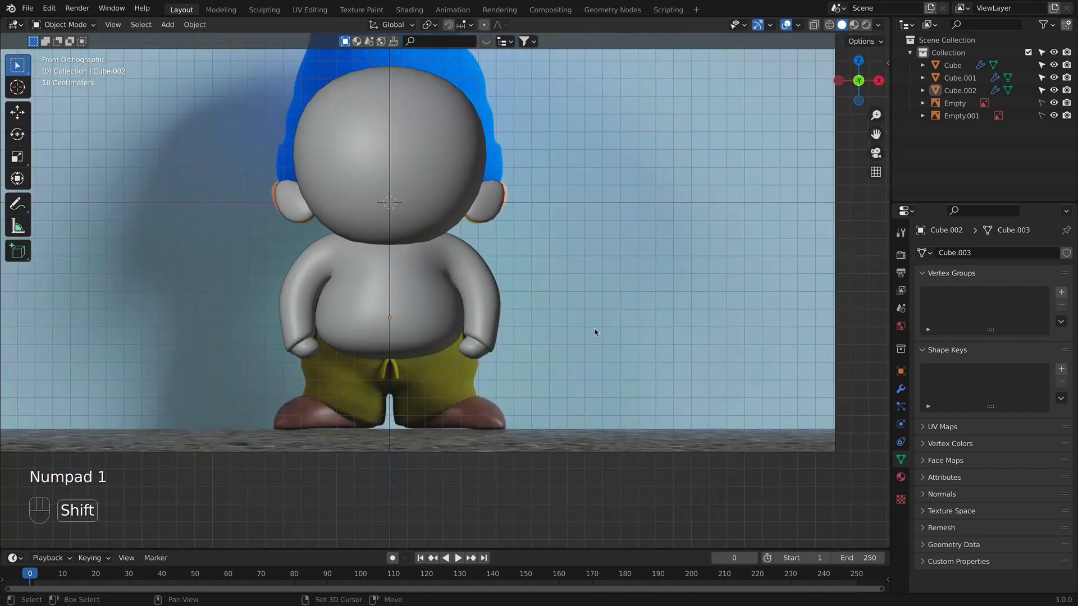
scroll(593, 327, up, 3)
shift+middle_drag(594, 332, 572, 345)
key(alt+z)
shift+middle_drag(657, 284, 601, 383)
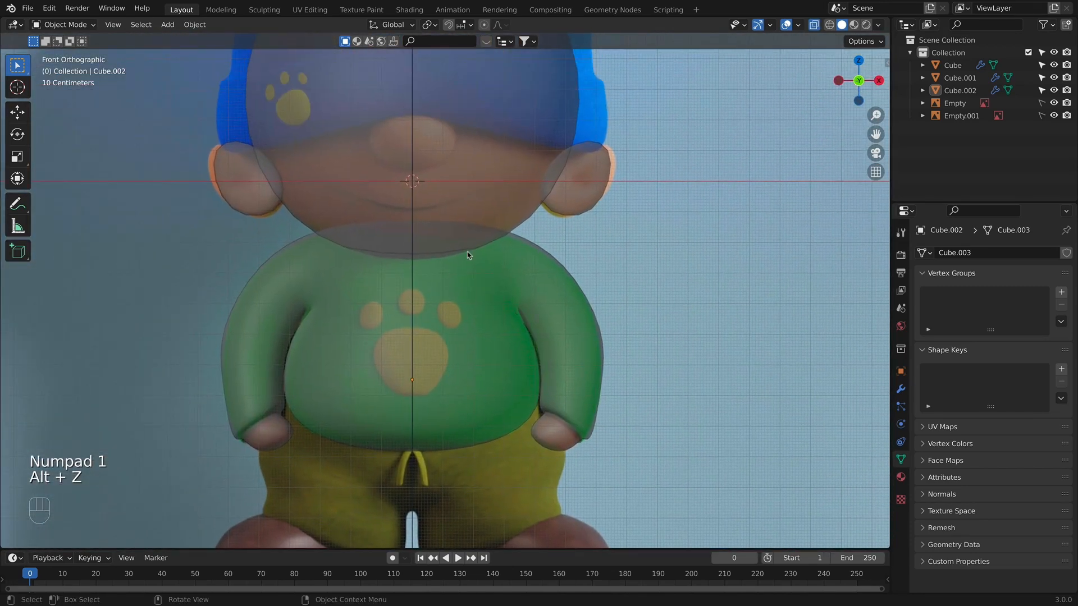
shift+middle_drag(492, 332, 523, 234)
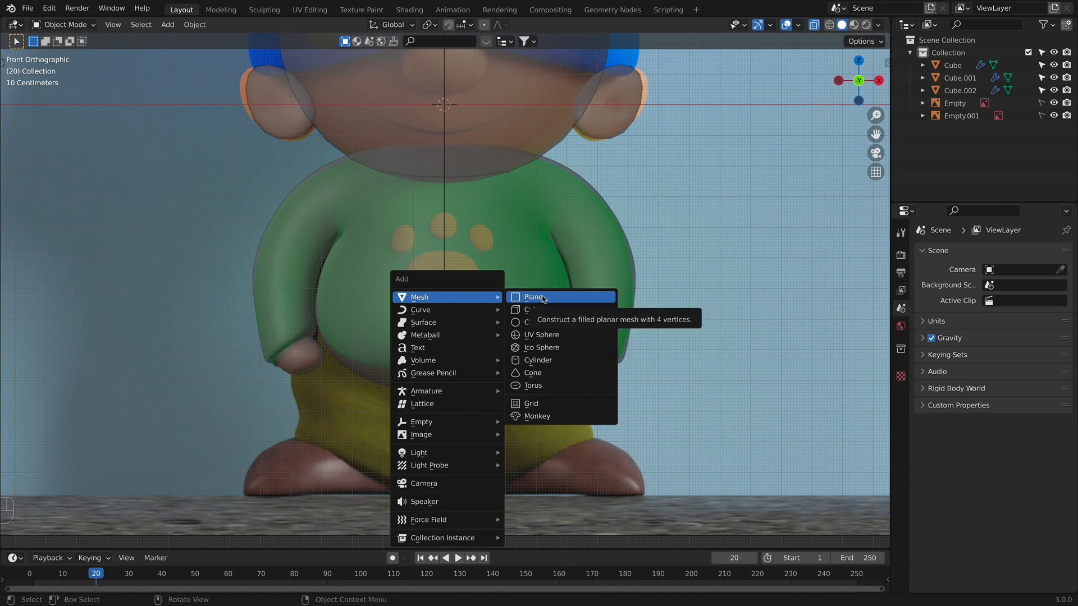
Add a cube for the trousers, scale it to 0.084, and move it down about 0.965 m along Z.
click(534, 309)
key(s)
click(468, 130)
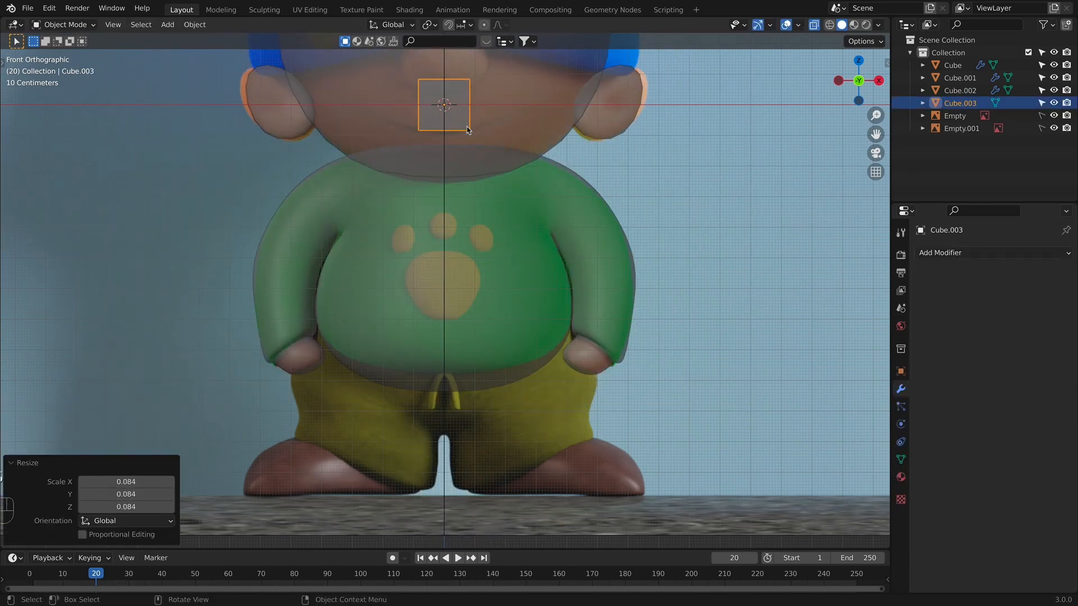
key(g)
key(z)
click(544, 427)
Enlarge the trouser cube and move it up about 0.103 m along Z.
key(s)
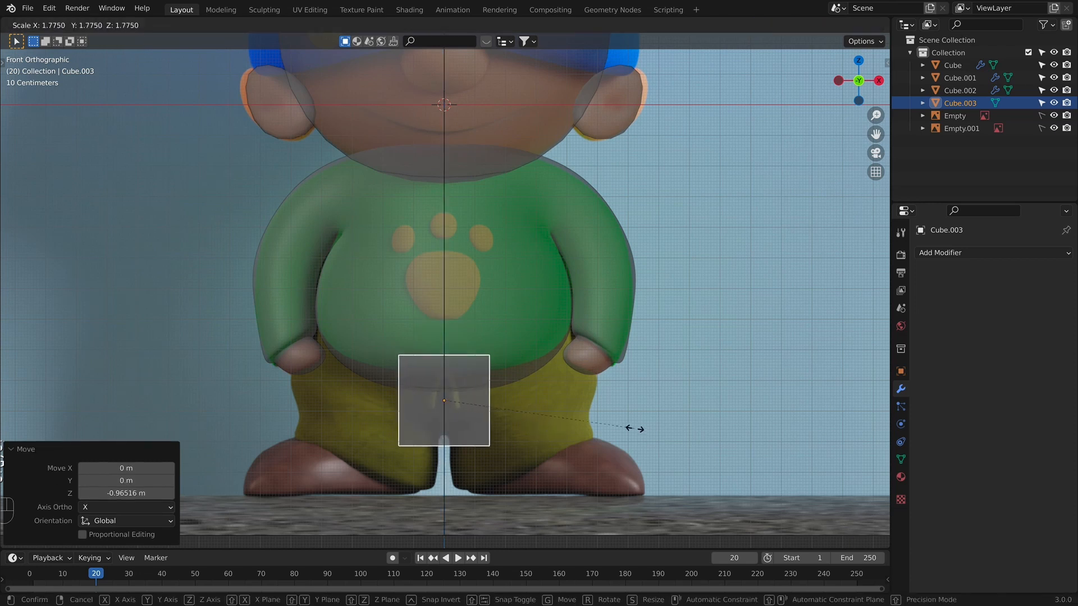
click(713, 430)
key(g)
key(z)
click(578, 383)
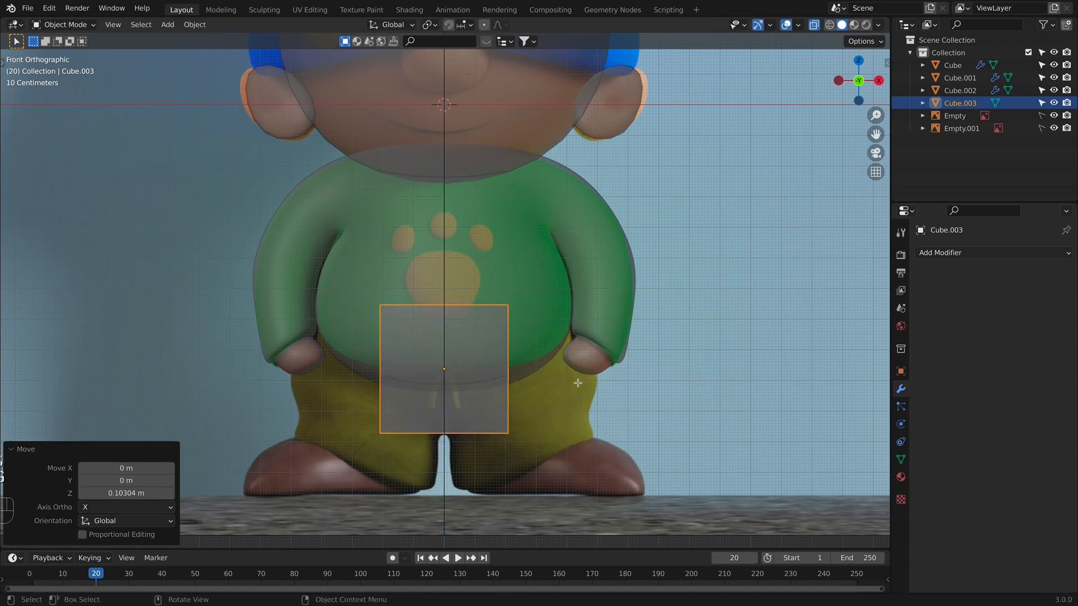
Cut the trouser cube with a centered vertical edge loop and delete the vertices of its negative X half.
key(Tab)
key(super+r)
click(470, 373)
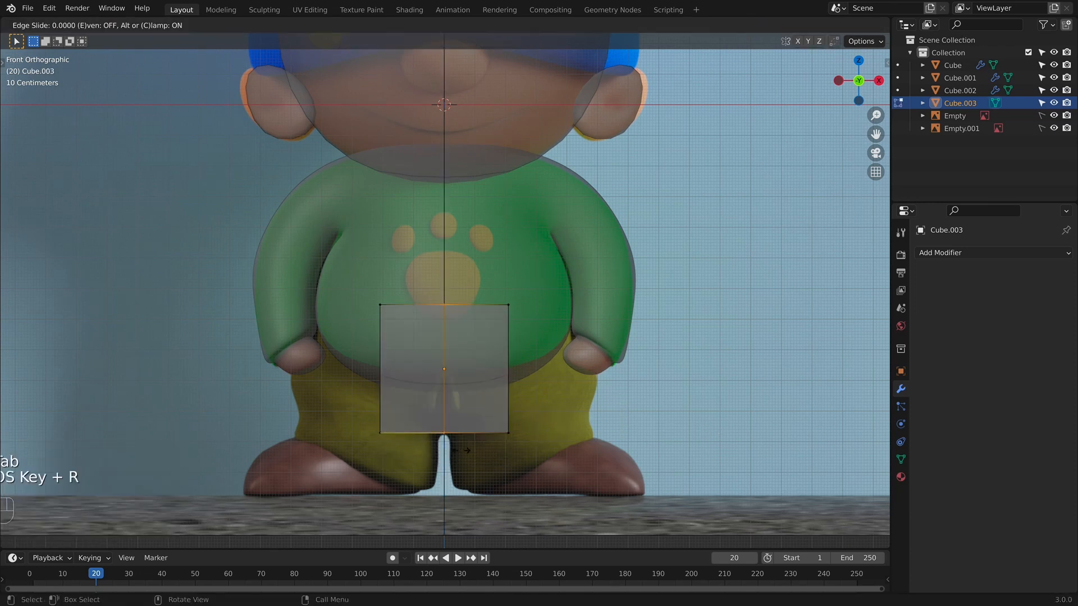
right_click(470, 373)
drag(373, 269, 431, 486)
key(x)
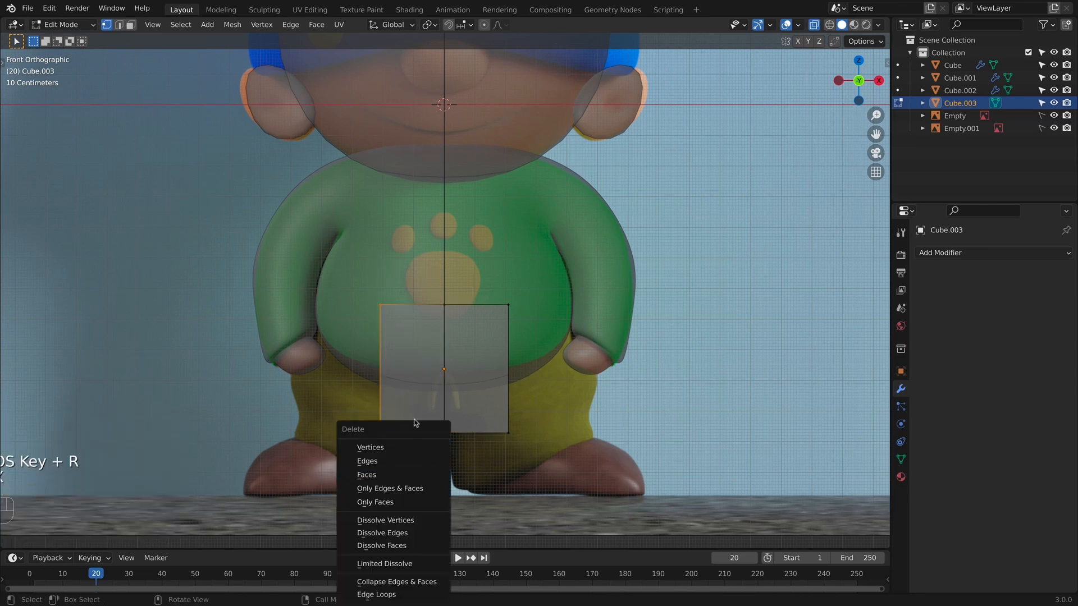
click(406, 447)
key(Tab)
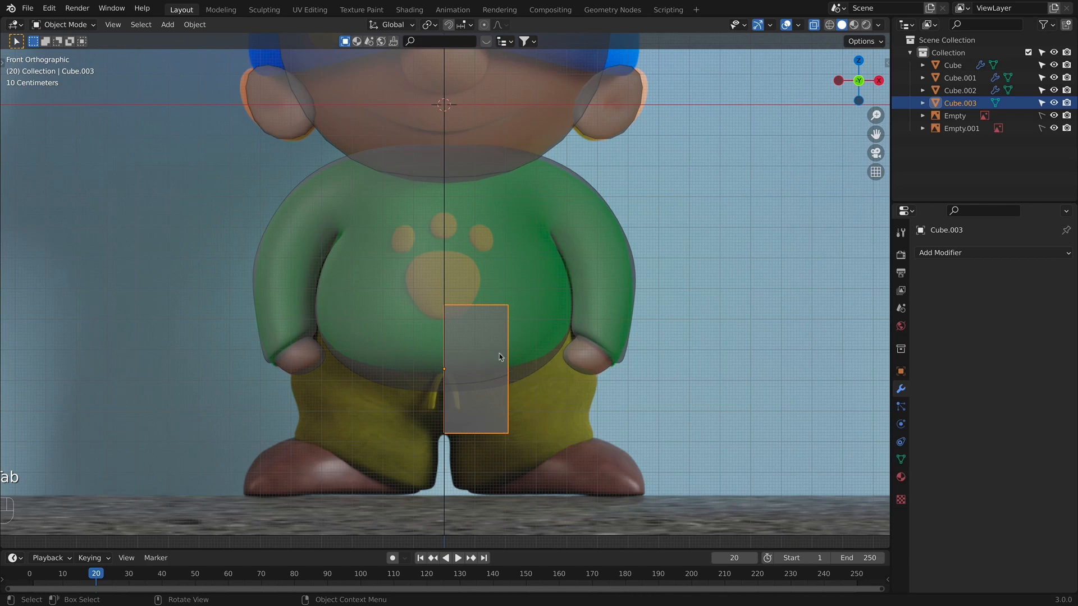
Add Subdivision Surface and Mirror modifiers to the half cube, place Mirror first, and enable Clipping.
click(966, 254)
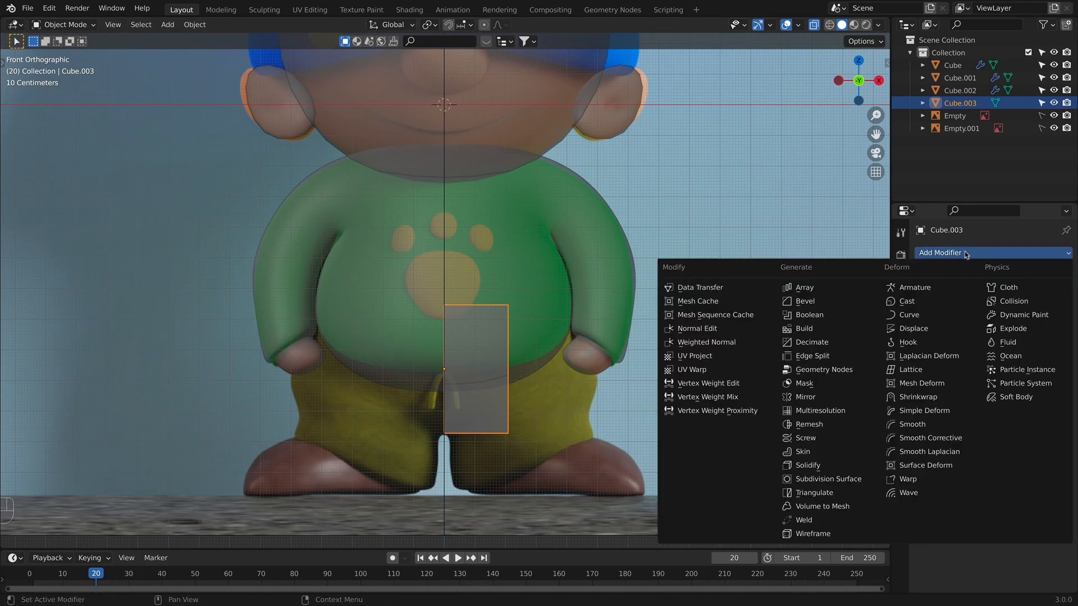
click(822, 480)
click(1049, 308)
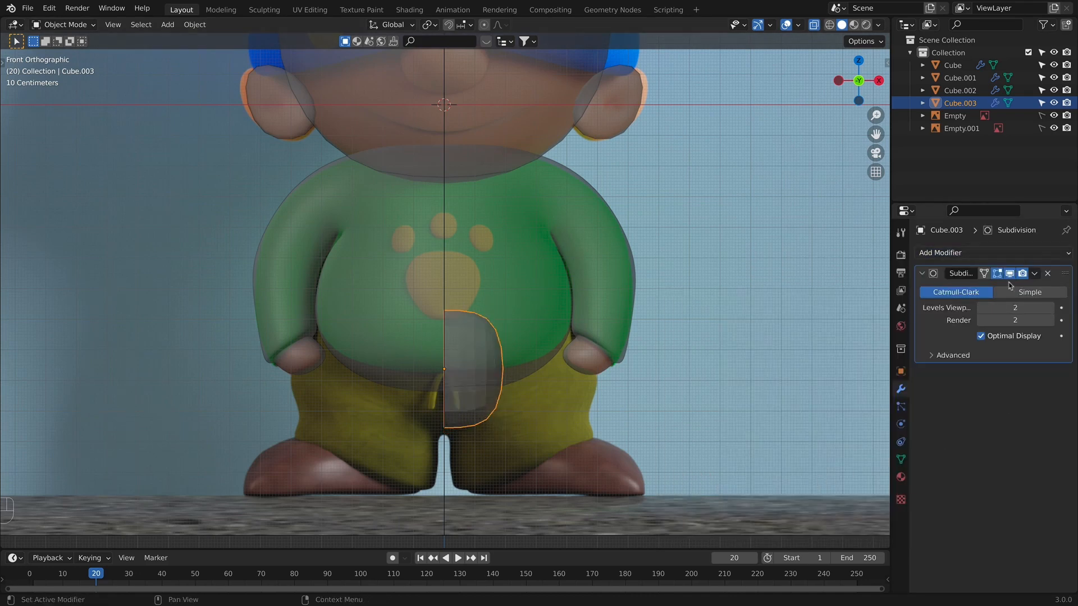
click(966, 253)
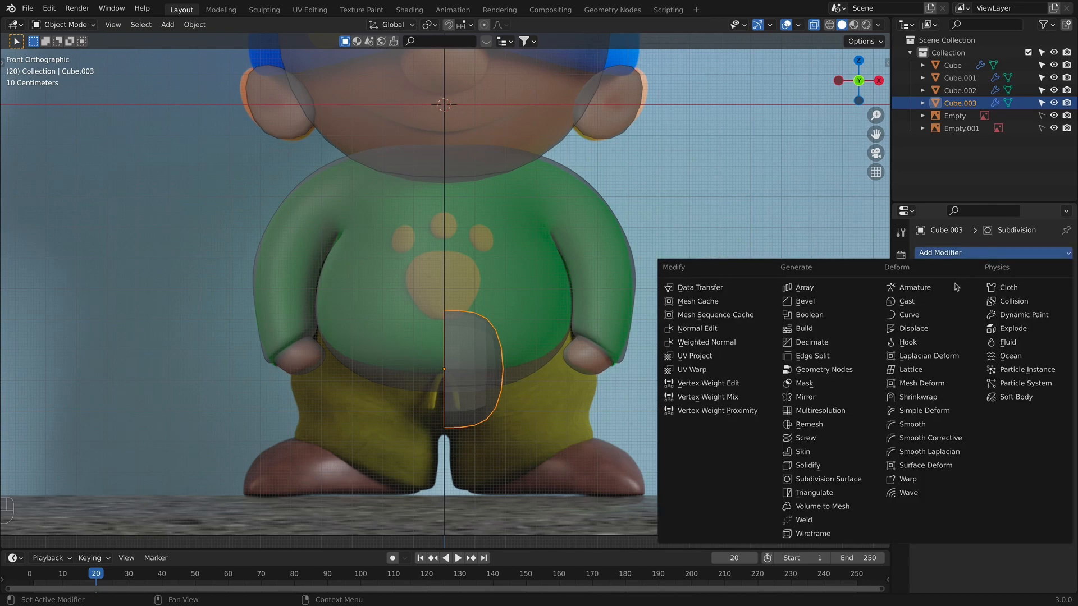
click(841, 404)
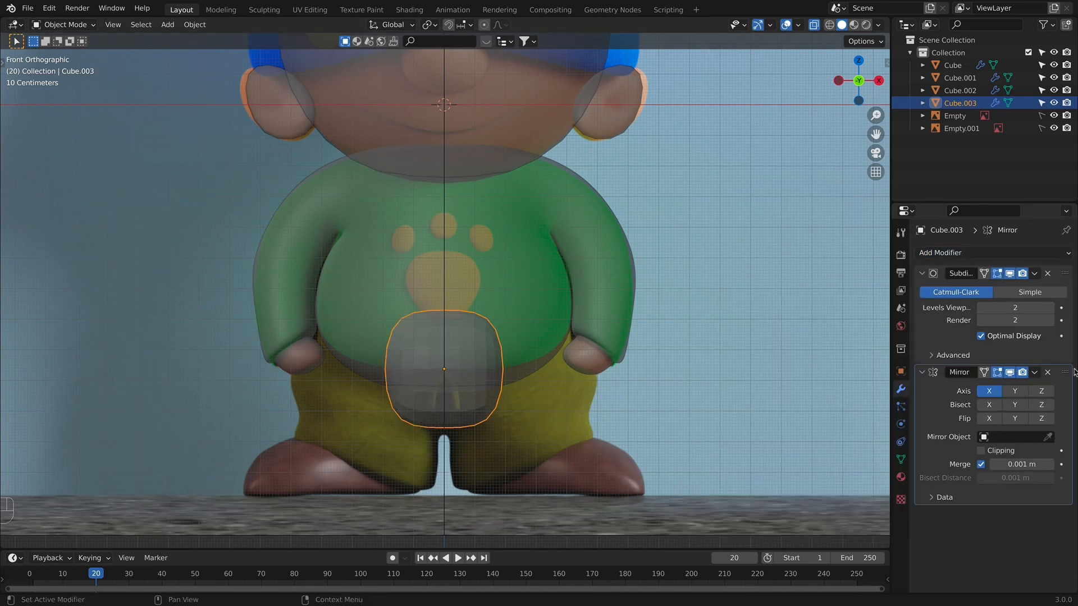
drag(1066, 372, 1065, 273)
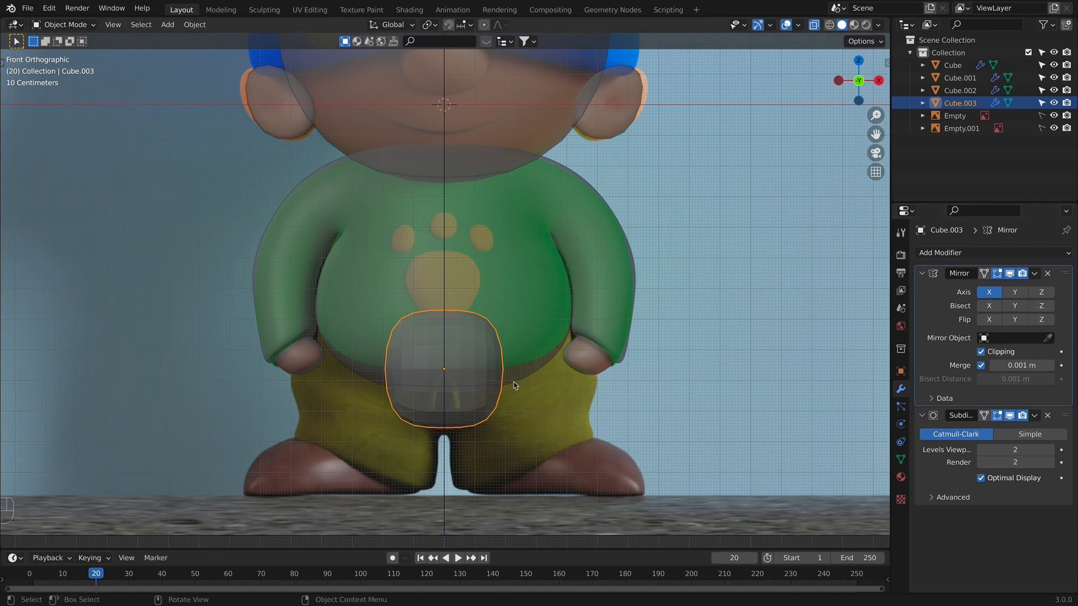
Scale the whole trouser mesh by about 1.157 using the side reference, and raise it about 0.016 m along Z.
key(Tab)
middle_drag(542, 391, 643, 424)
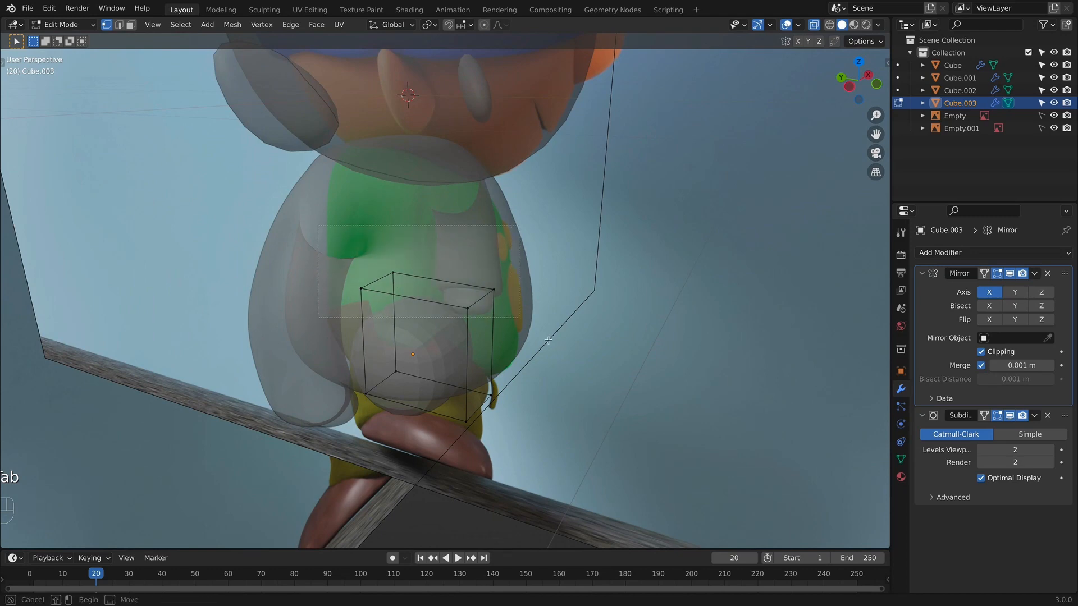
alt+click(397, 284)
key(KP_1)
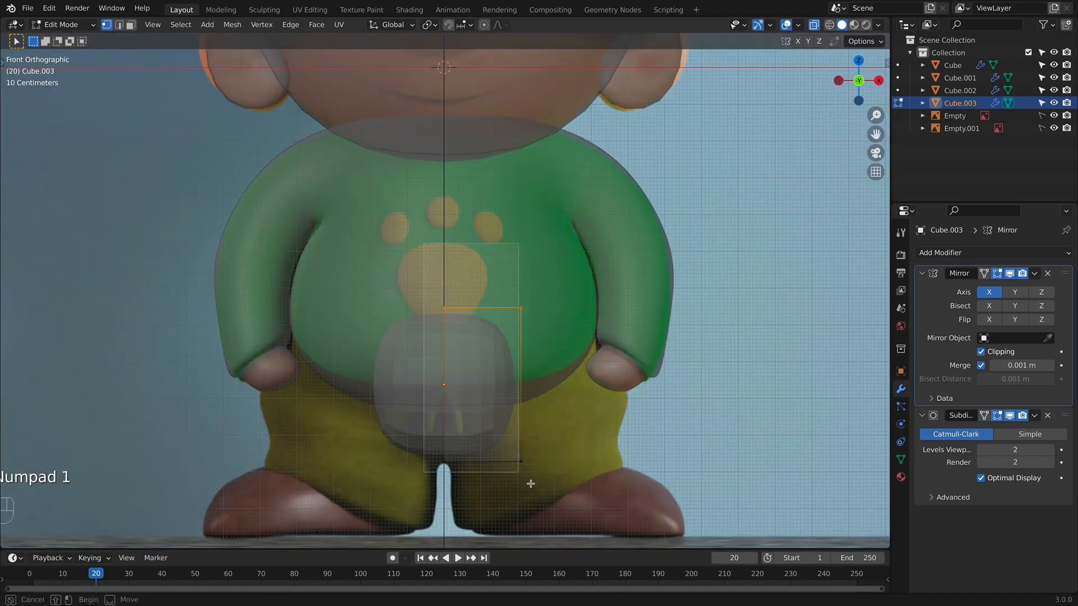
key(KP_3)
key(s)
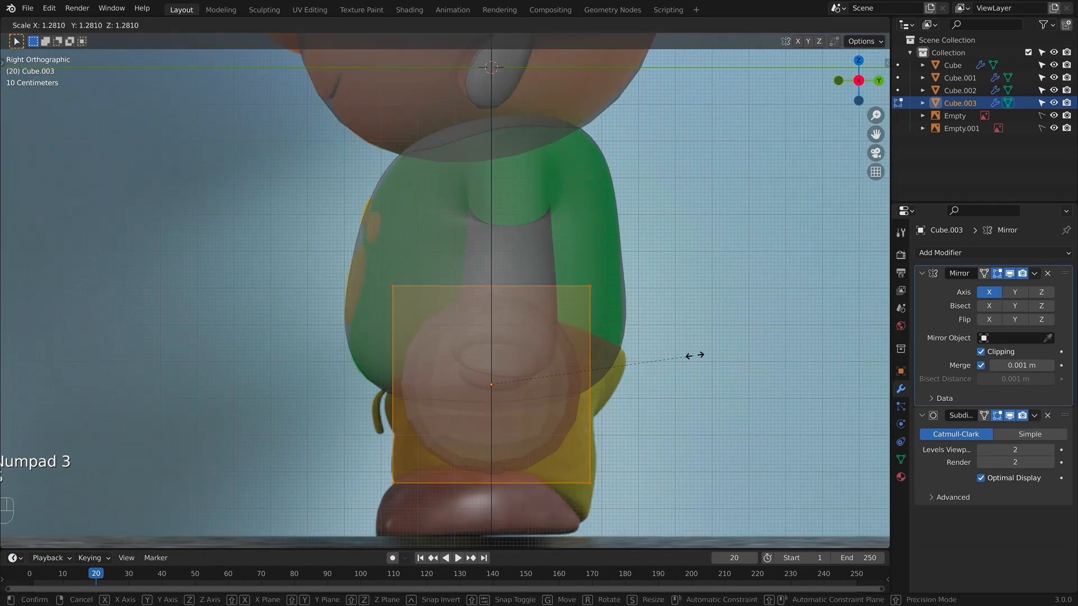
click(674, 355)
key(KP_1)
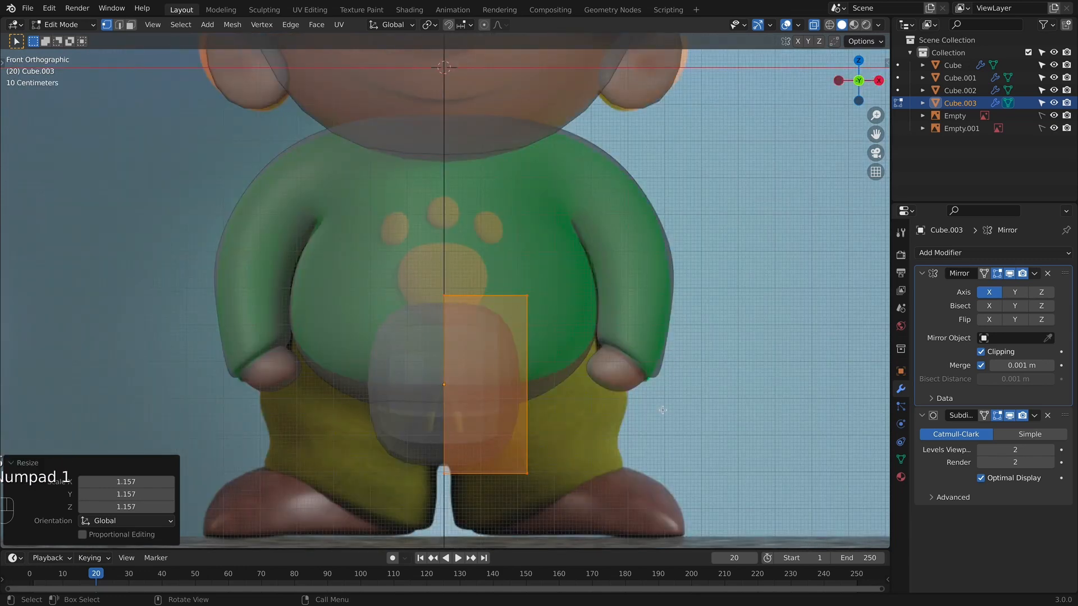
key(g)
click(663, 406)
mouse_move(662, 411)
middle_down()
mouse_move(640, 409)
mouse_move(663, 404)
middle_up()
Select the outer side of the trouser block and move it about 0.172 m toward the center along X.
key(KP_1)
shift+middle_drag(646, 464, 613, 392)
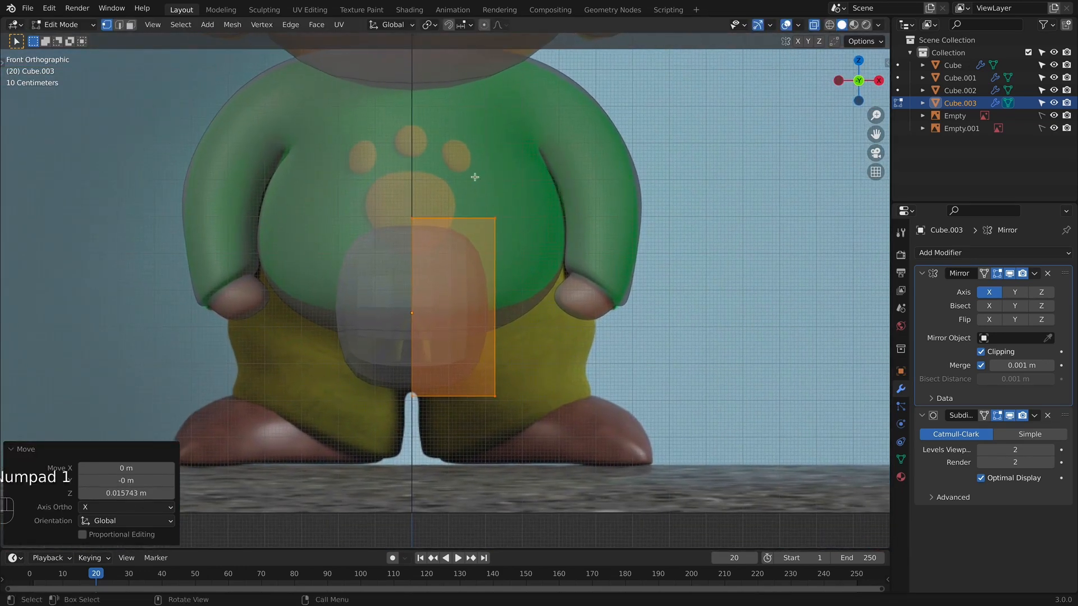
drag(475, 176, 584, 377)
key(g)
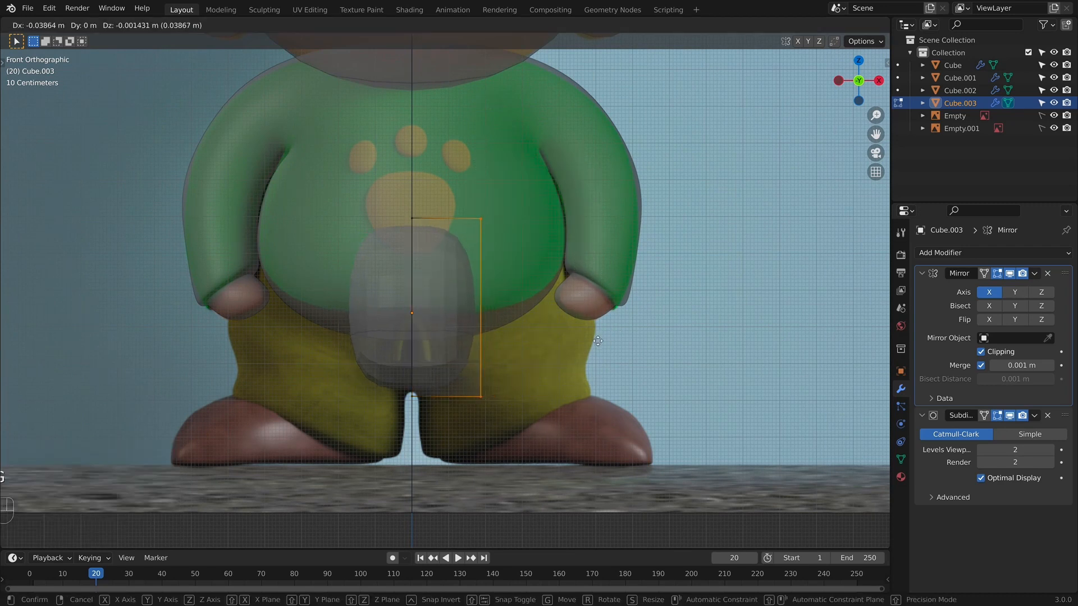
click(549, 340)
Extrude the outer side twice, about 0.233 m and 0.172 m, then shift the end face about 0.062 m outward and 0.043 m up.
key(e)
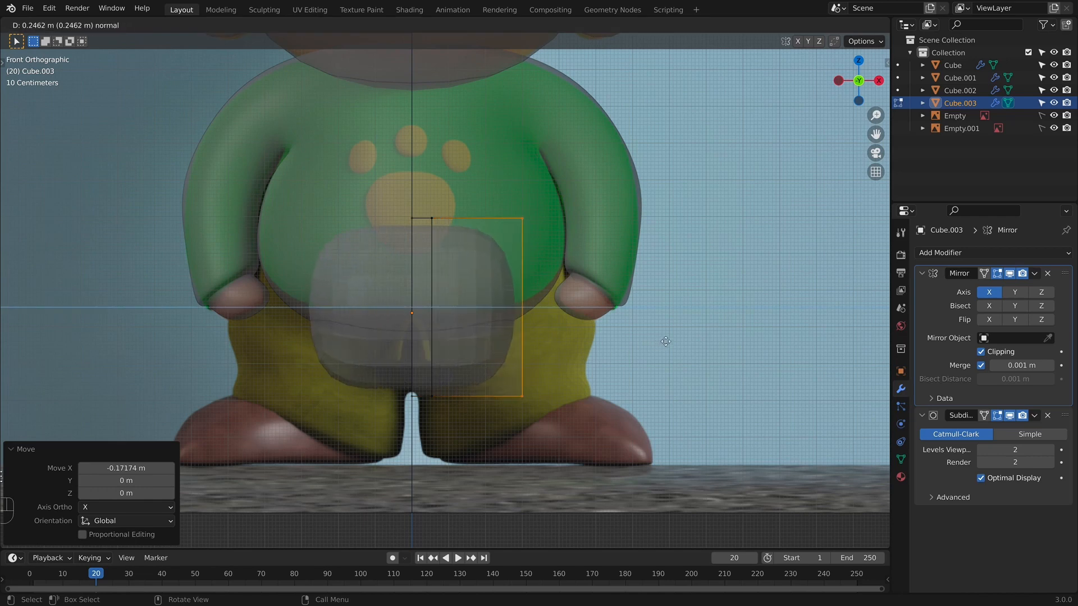
click(662, 337)
key(e)
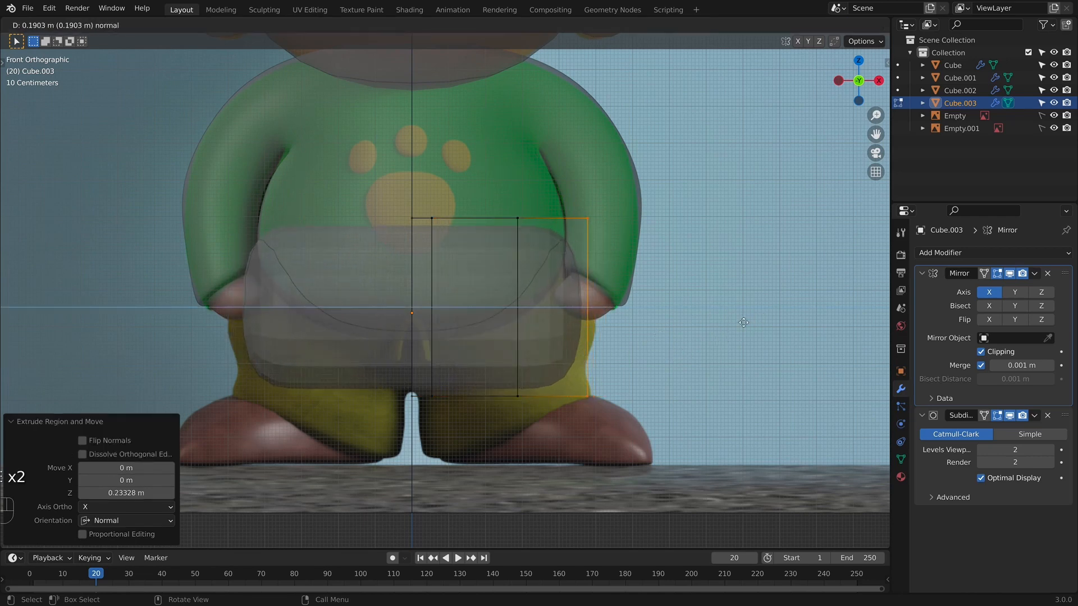
click(739, 321)
key(g)
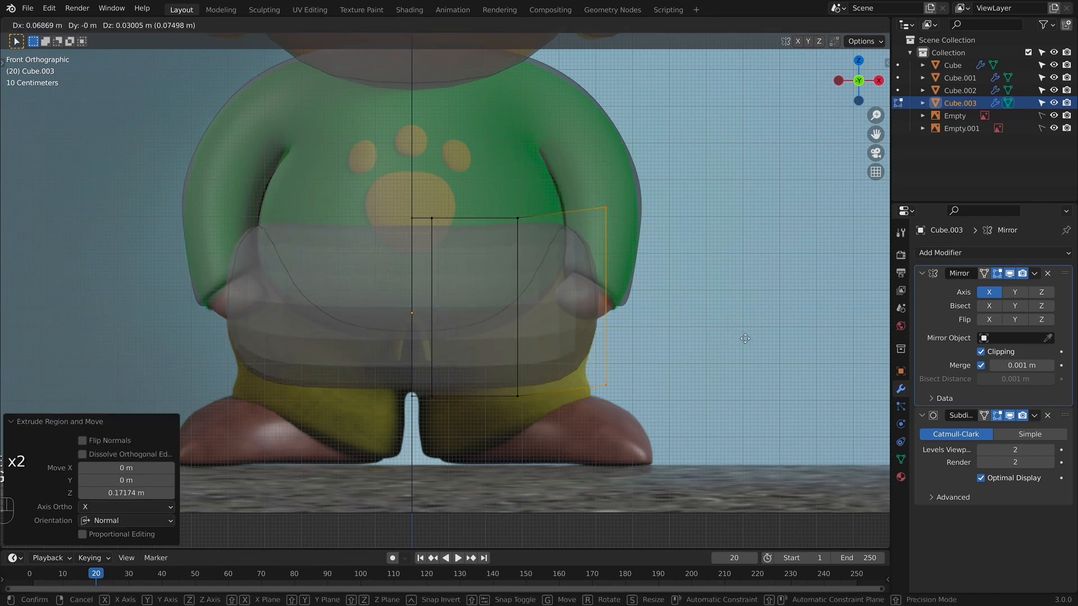
click(729, 349)
Select the top vertices of the trouser mesh and round them with LoopTools Circle.
key(KP_3)
key(alt+z)
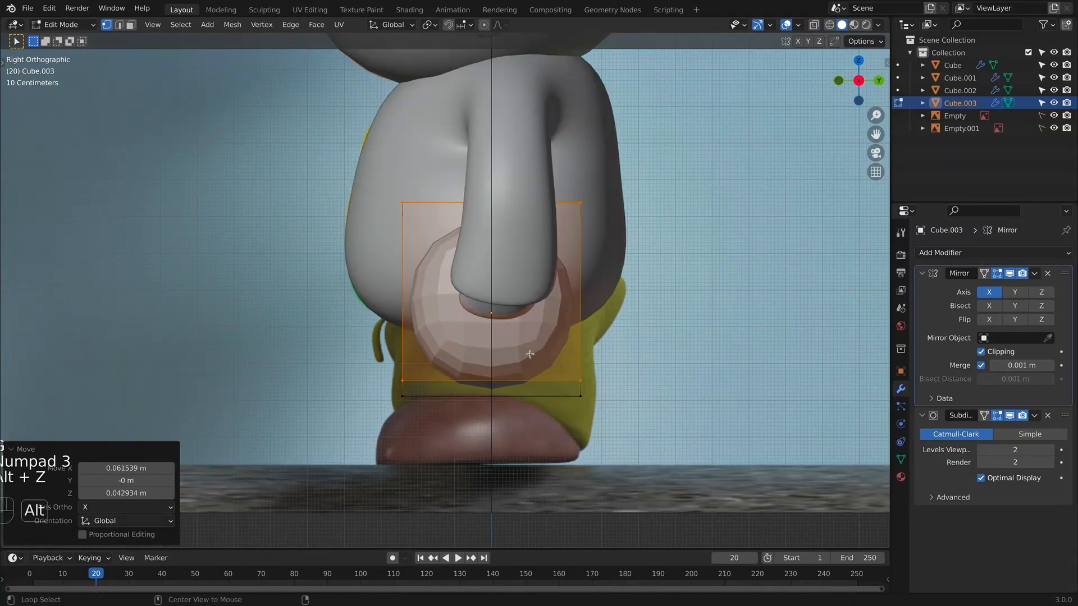
middle_drag(529, 356, 570, 320)
key(alt+z)
drag(319, 104, 606, 251)
right_click(518, 165)
mouse_move(520, 168)
click(576, 178)
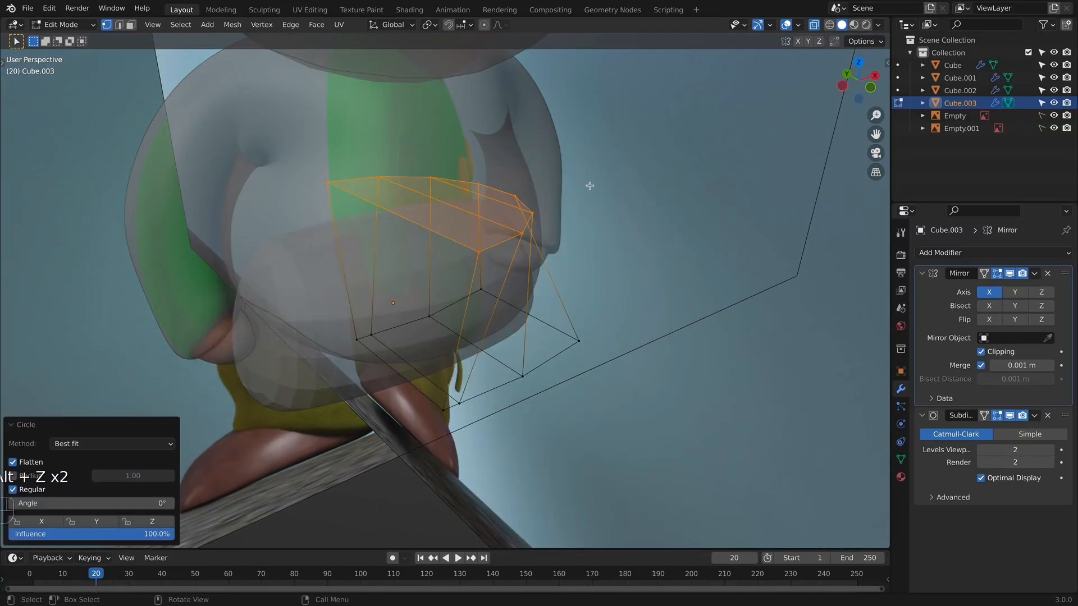
In the front view, reapply LoopTools Circle to the selected top vertices of the trousers.
key(KP_3)
key(KP_1)
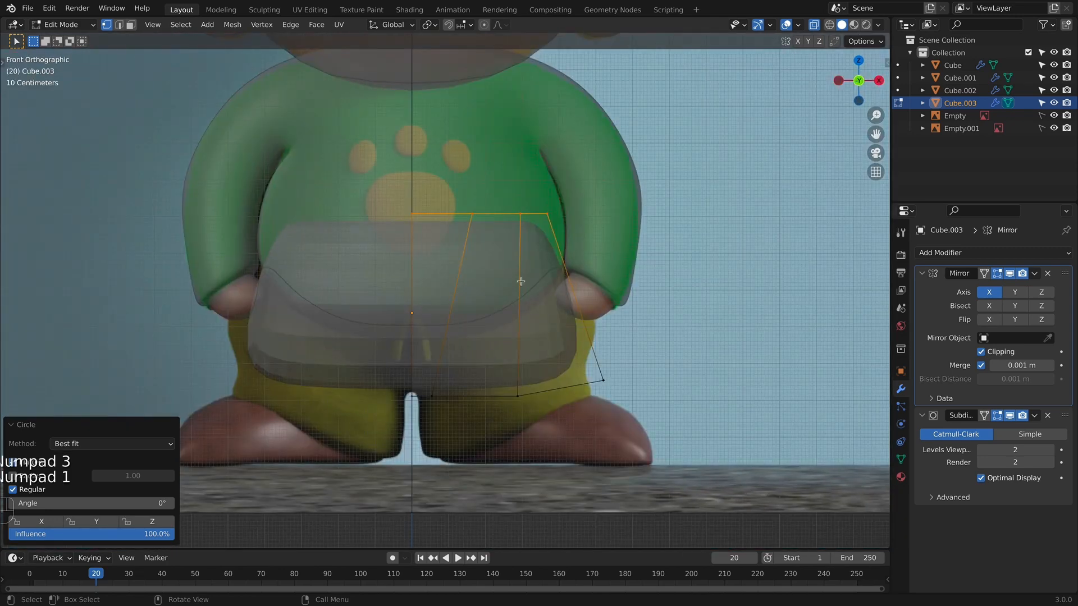
right_click(496, 203)
mouse_move(495, 203)
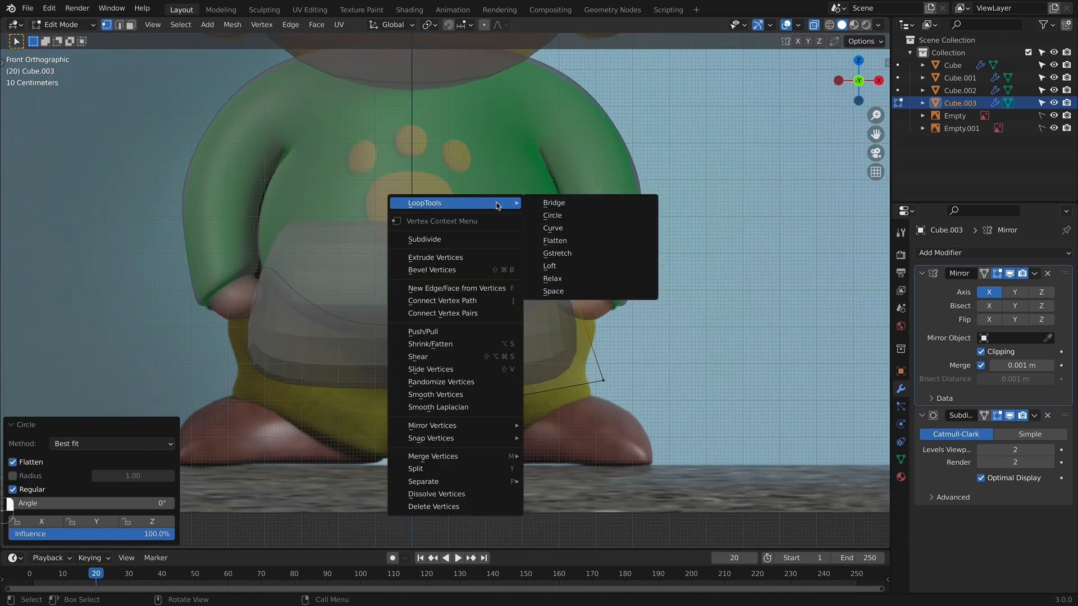
click(580, 217)
Scale the selected top vertices of the trousers to about 1.442, then move them about 0.150 m down and 0.017 m outward.
key(s)
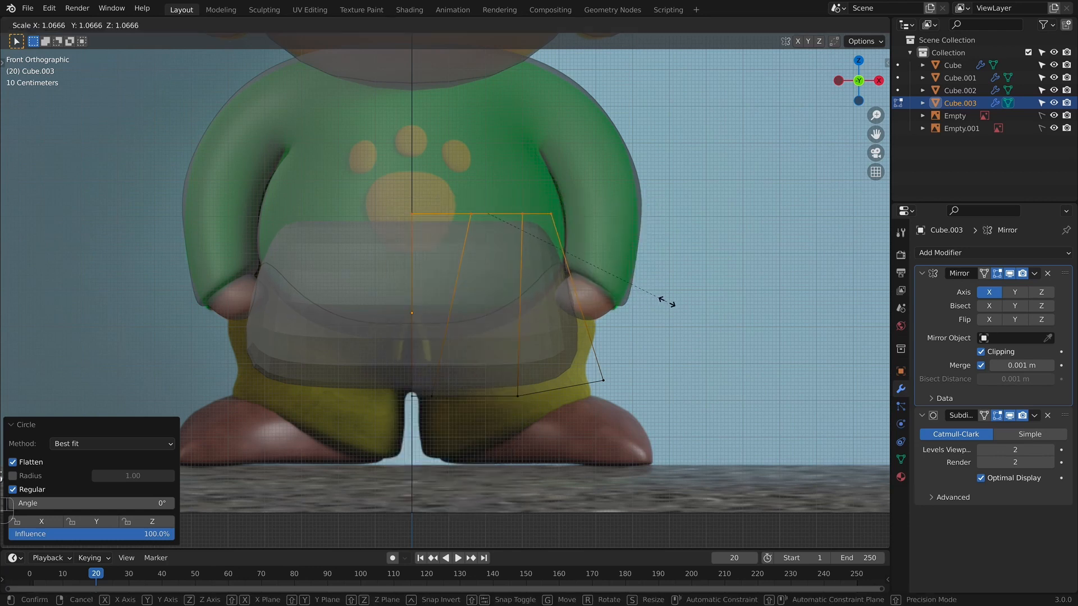
click(735, 318)
key(g)
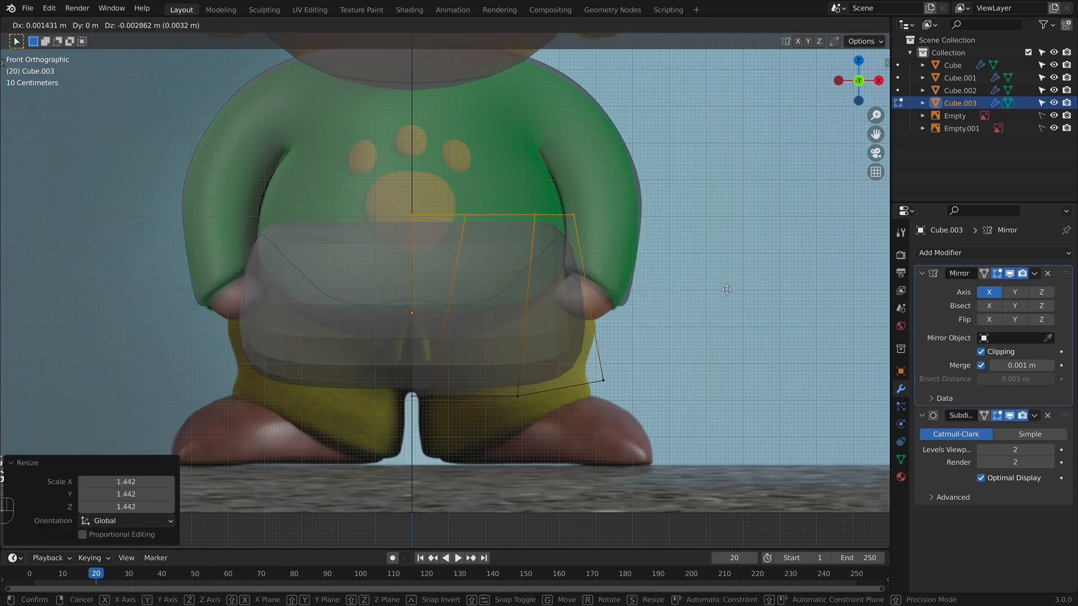
click(729, 332)
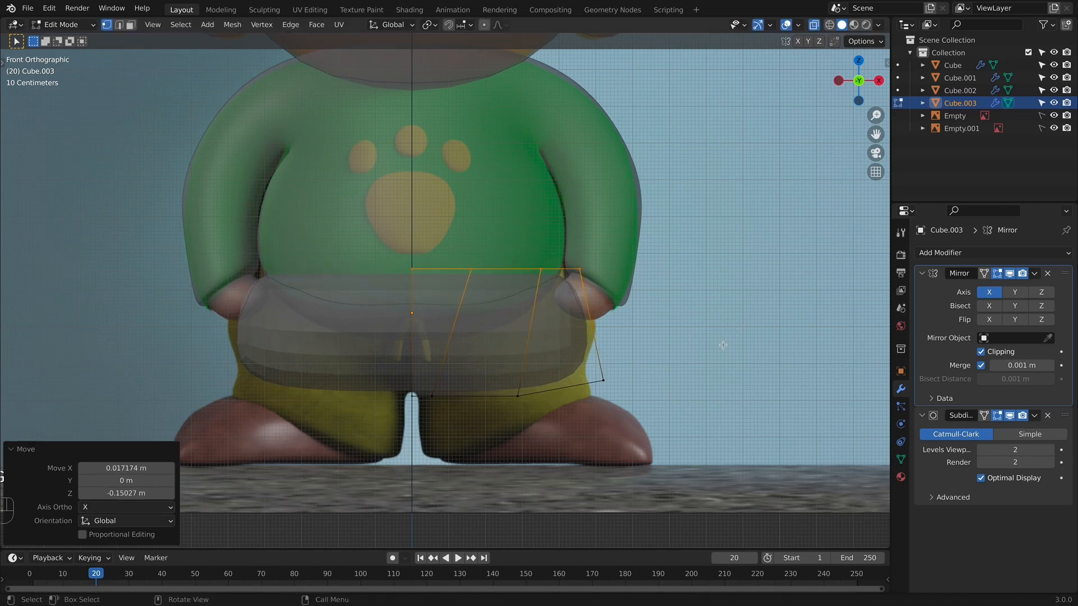
In the side view, scale the top trouser vertices to about 0.924 along Y and raise them toward the sweater hem.
middle_drag(730, 332, 626, 411)
key(KP_3)
key(s)
key(y)
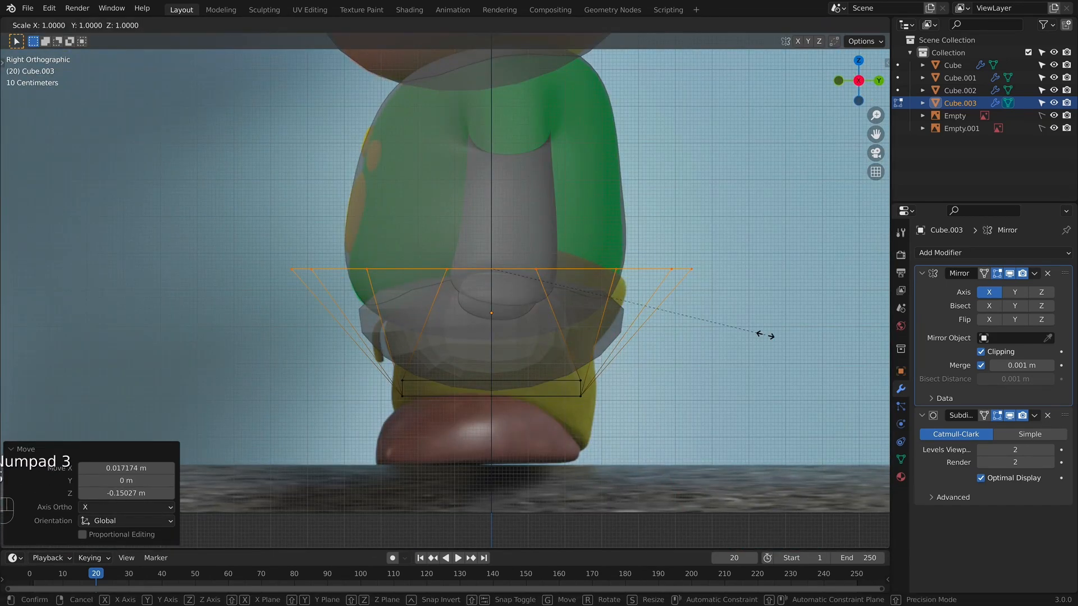
click(751, 300)
key(g)
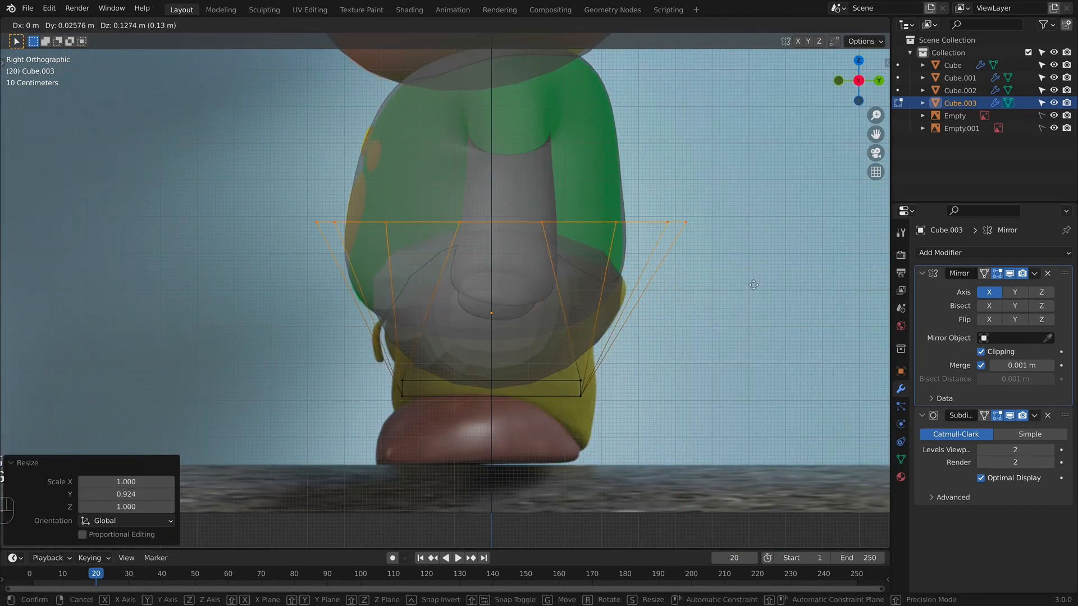
click(753, 261)
Tilt the waist ring about 9.34° so its back is higher, shift it about 0.026 m back and 0.053 m down, and scale it to 0.939.
key(r)
click(740, 239)
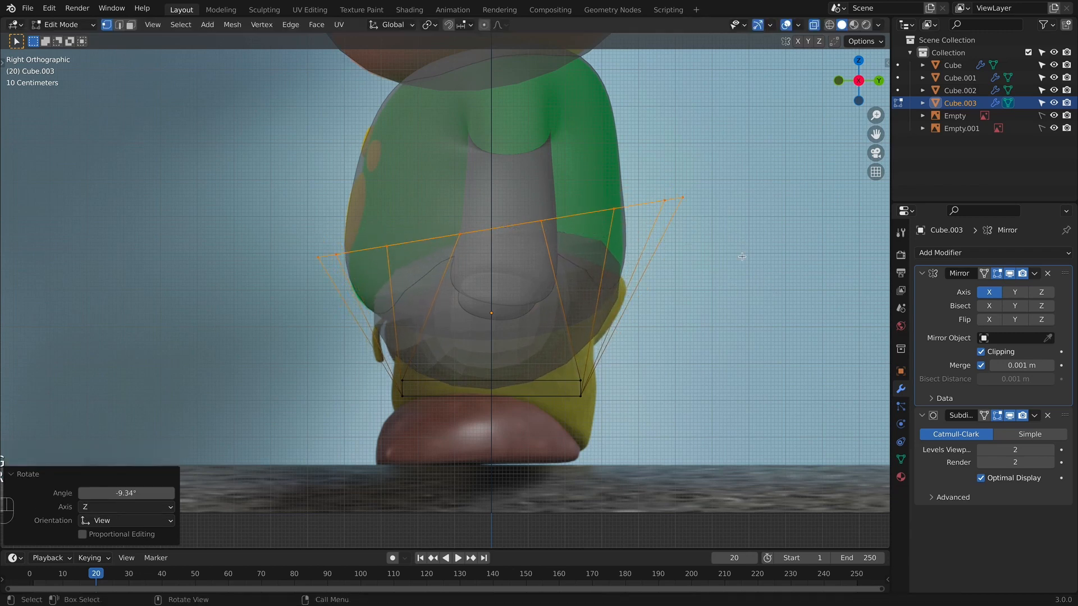
key(g)
click(752, 279)
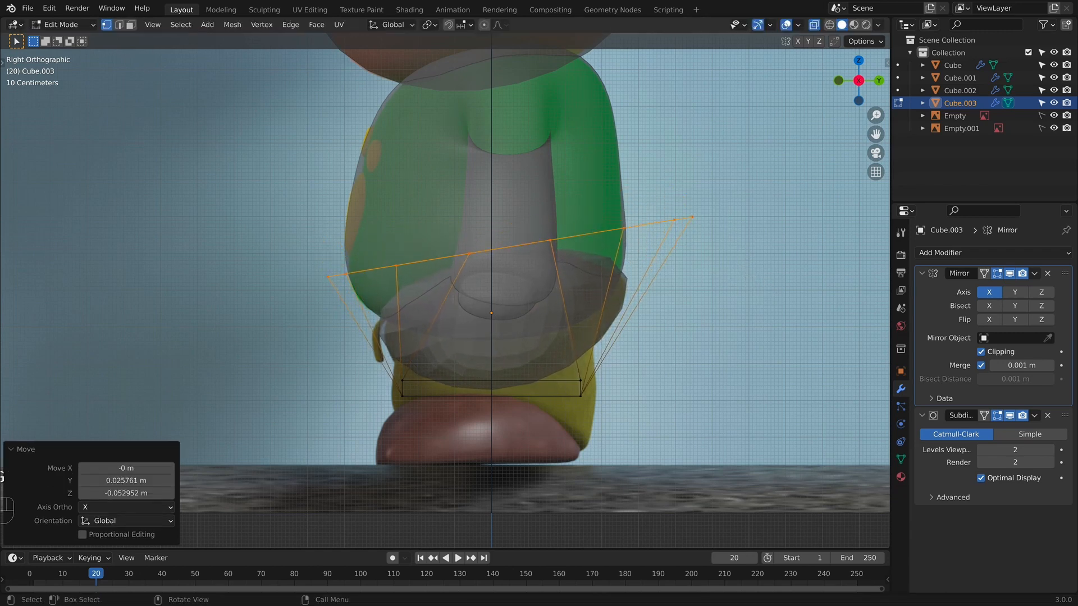
key(s)
click(569, 250)
Select the bottom vertices of the trousers in the front view and round them with LoopTools Circle.
key(KP_1)
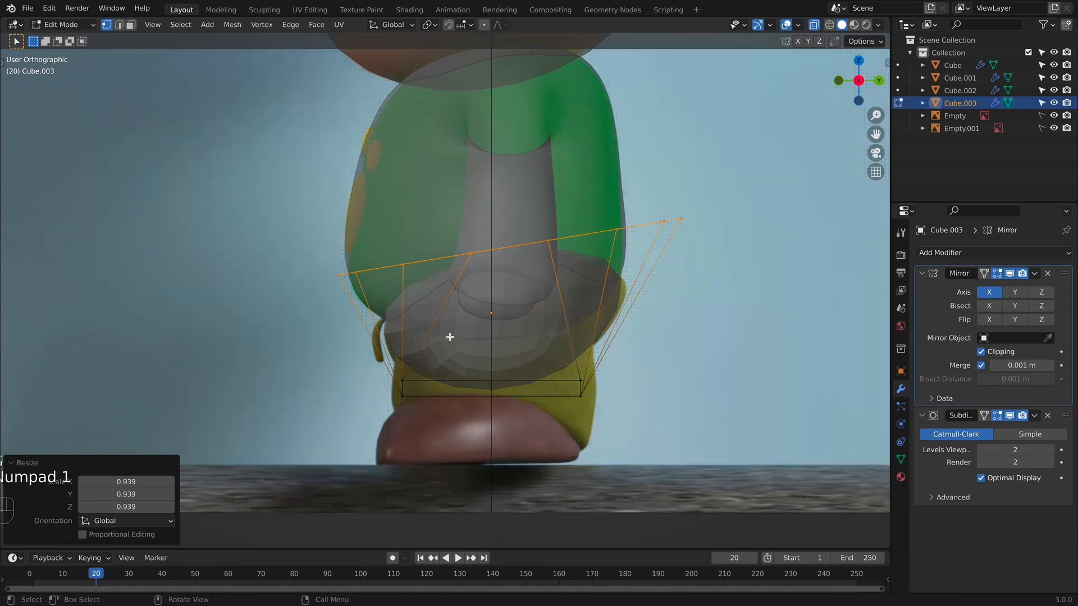
drag(368, 358, 606, 427)
shift+middle_drag(670, 365, 664, 313)
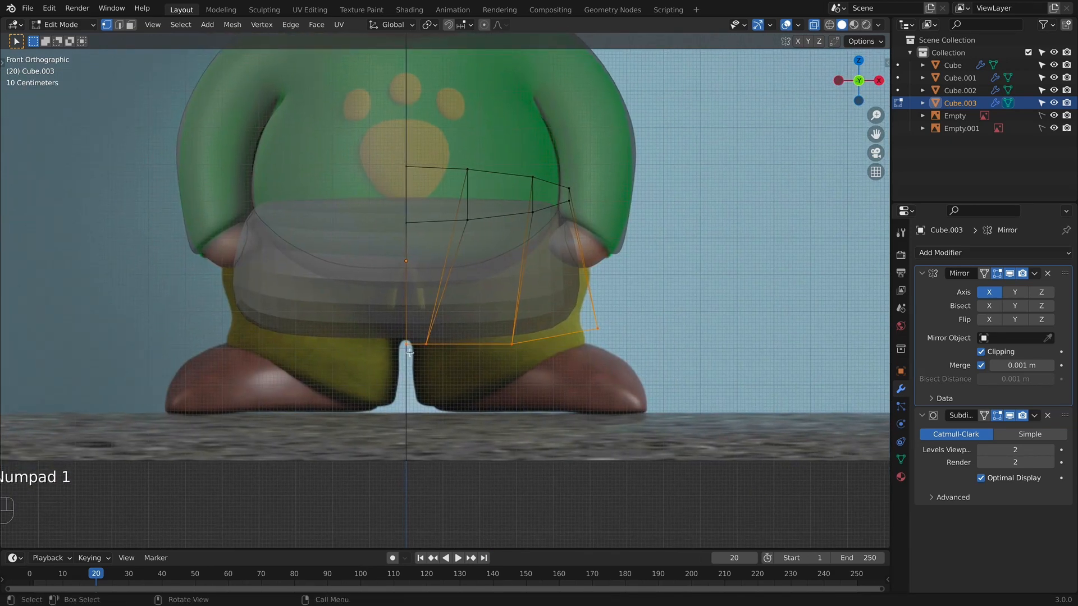
middle_drag(575, 334, 628, 369)
right_click(500, 327)
mouse_move(539, 291)
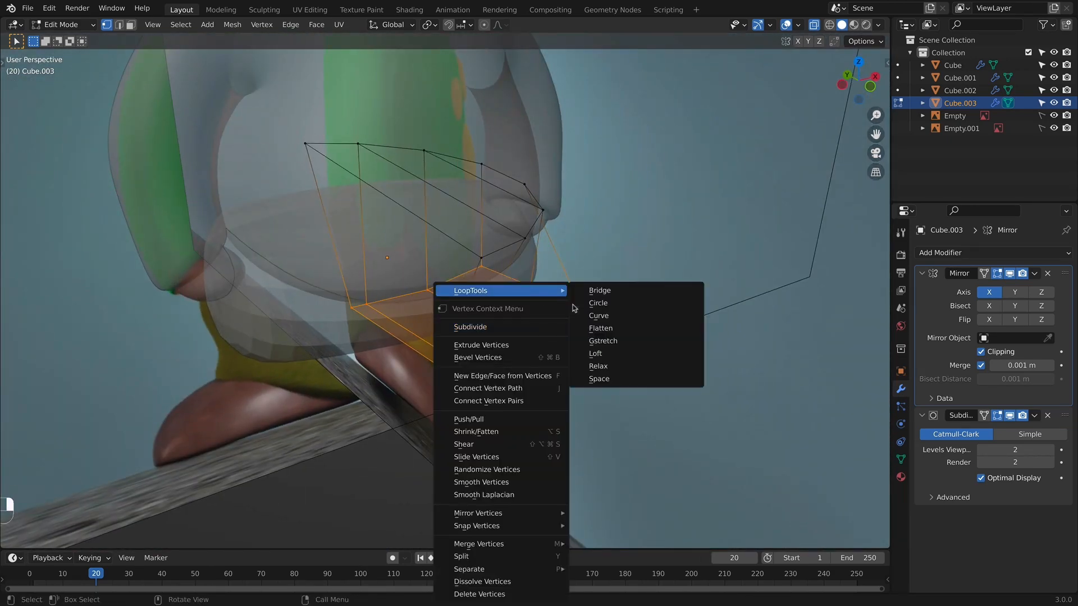
click(613, 304)
In the front view, tilt the bottom ring so its outer side is higher, then move it up about 0.036 m.
key(KP_1)
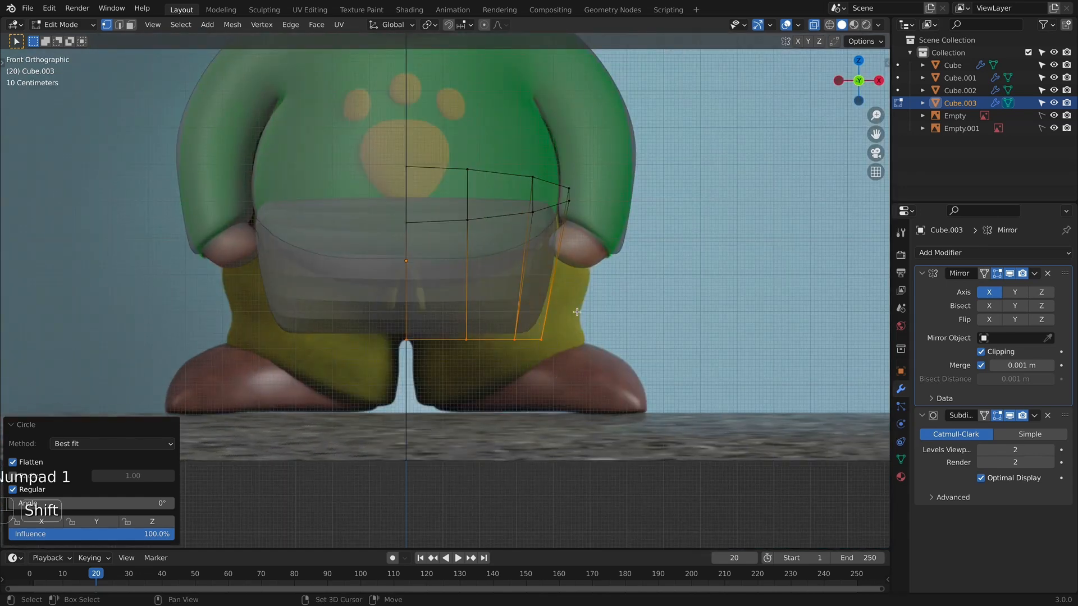
shift+scroll(577, 312, down, 2)
key(r)
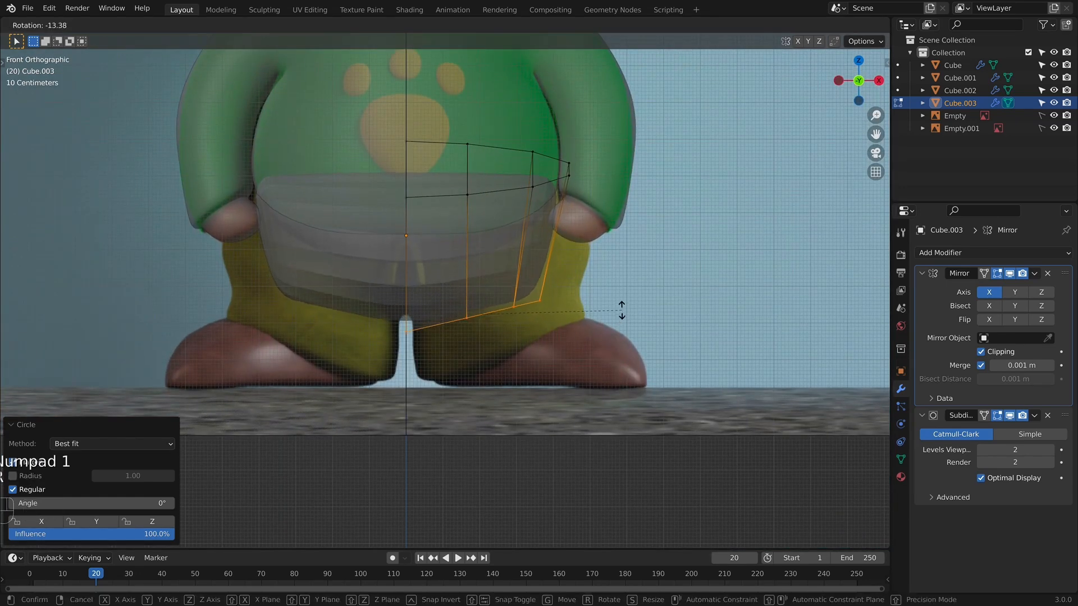
click(622, 310)
key(g)
click(571, 309)
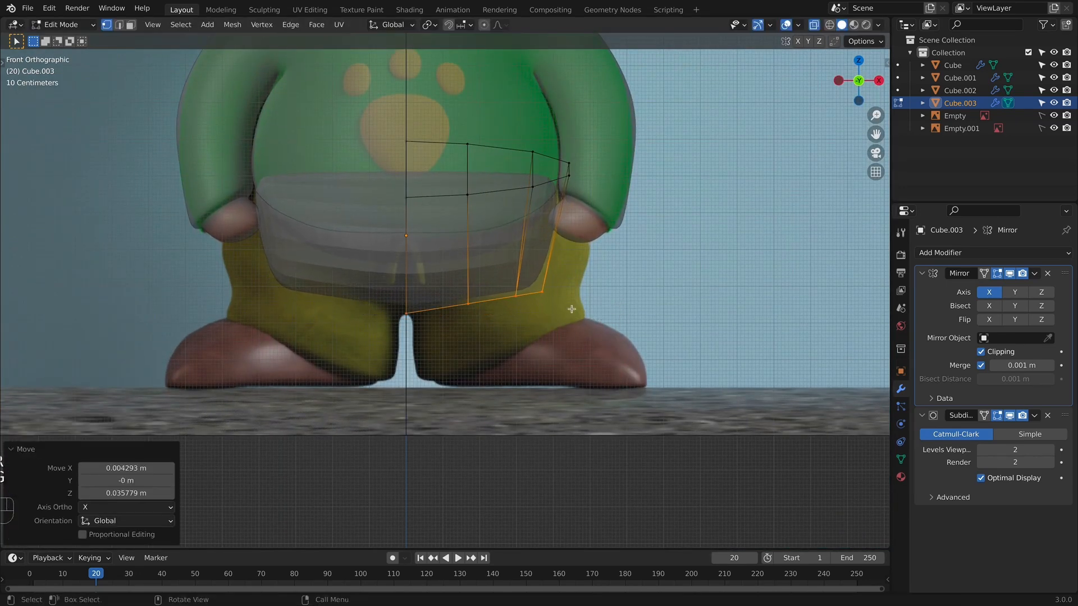
Move the bottom ring's inner vertices about 0.052 m toward the center, and its outer vertices outward to the trouser outline.
click(467, 303)
key(g)
key(g)
click(488, 344)
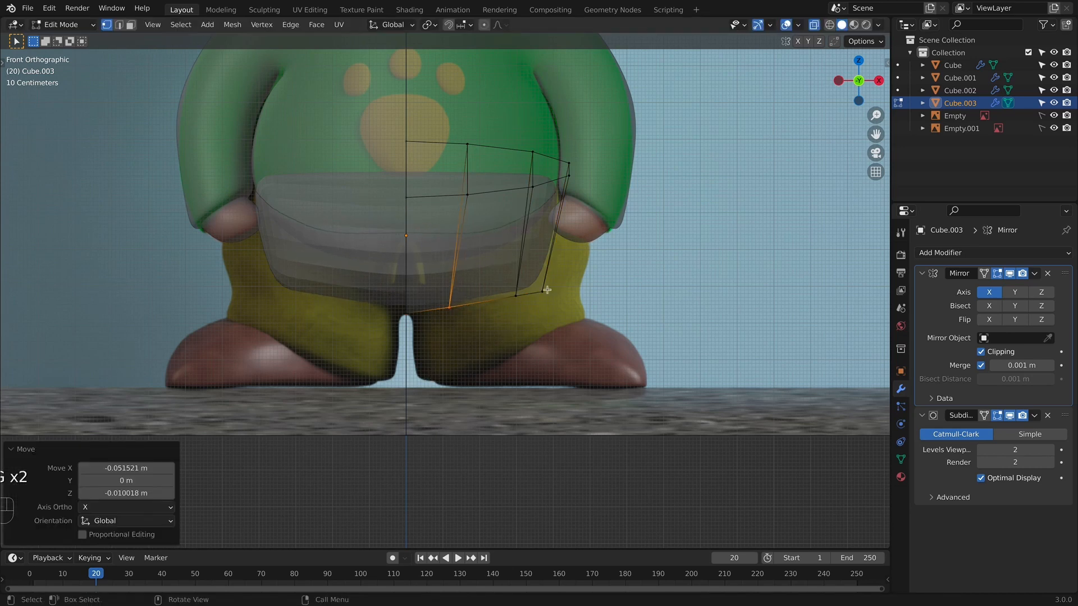
drag(536, 286, 580, 314)
key(g)
click(623, 305)
Adjust the middle vertices of the bottom ring, moving them about 0.024 m down and then about 0.017 m up.
drag(489, 259, 549, 342)
key(g)
click(549, 351)
key(g)
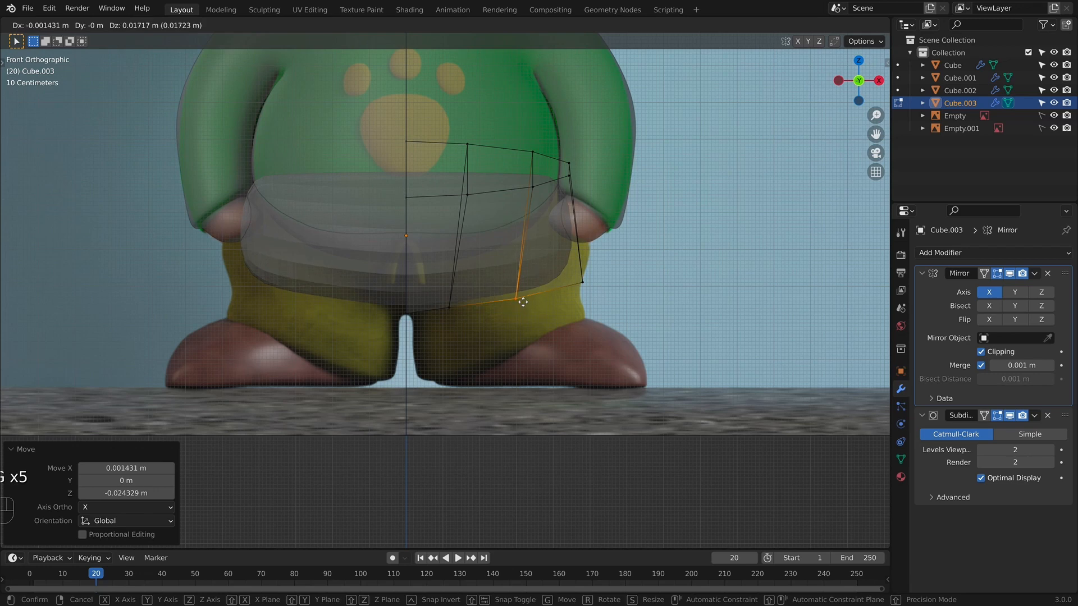
click(522, 301)
Extrude the selected bottom leg faces down about 0.152 m and shift the new end about 0.036 m toward the center and 0.010 m down.
middle_drag(522, 301, 601, 337)
key(KP_1)
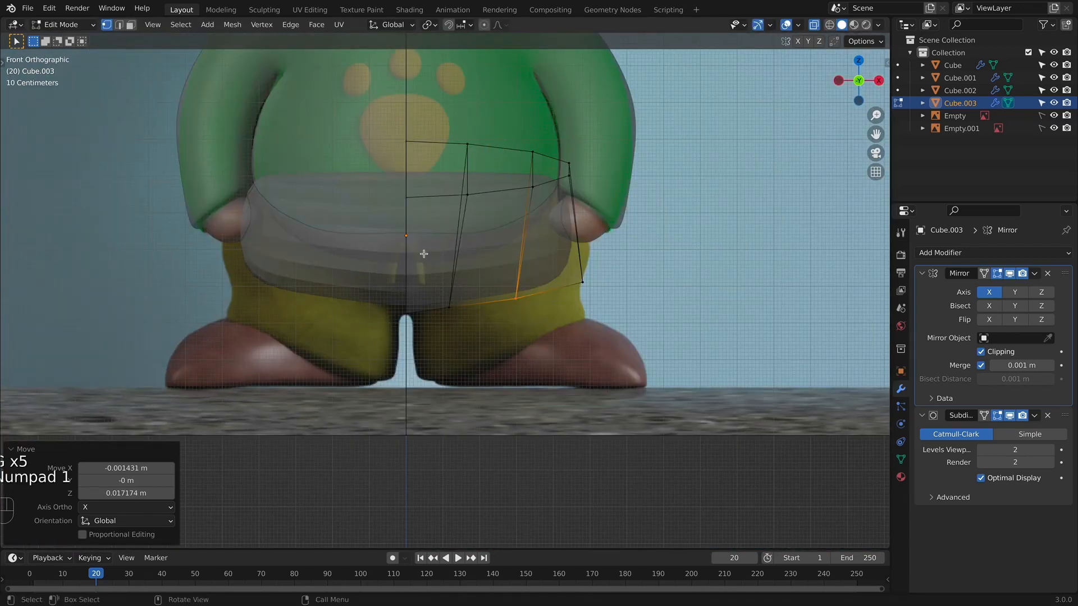
key(KP_3)
key(KP_4)
key(KP_3)
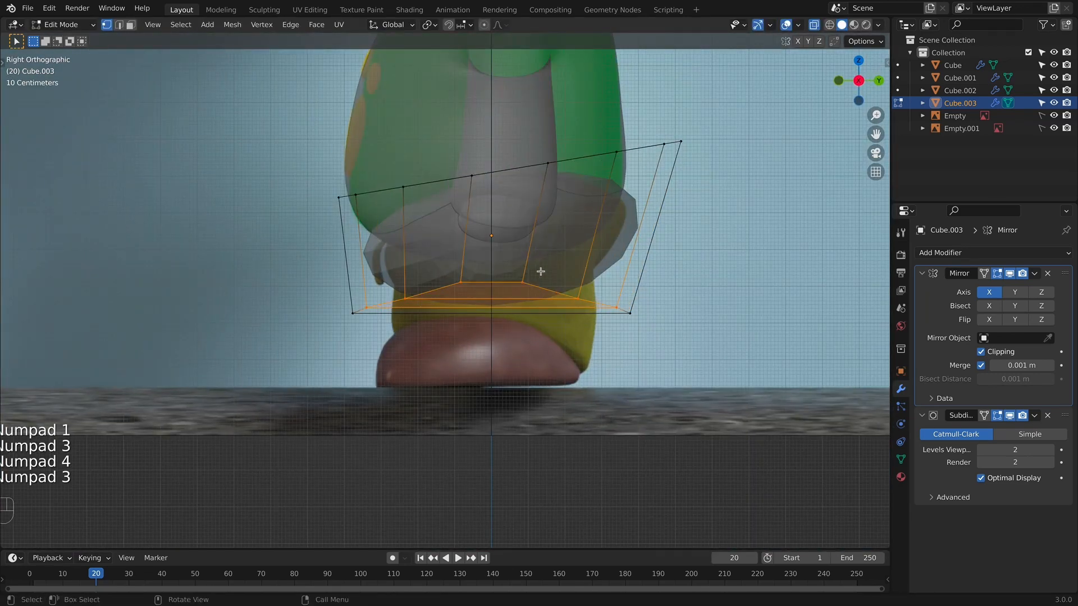
key(KP_1)
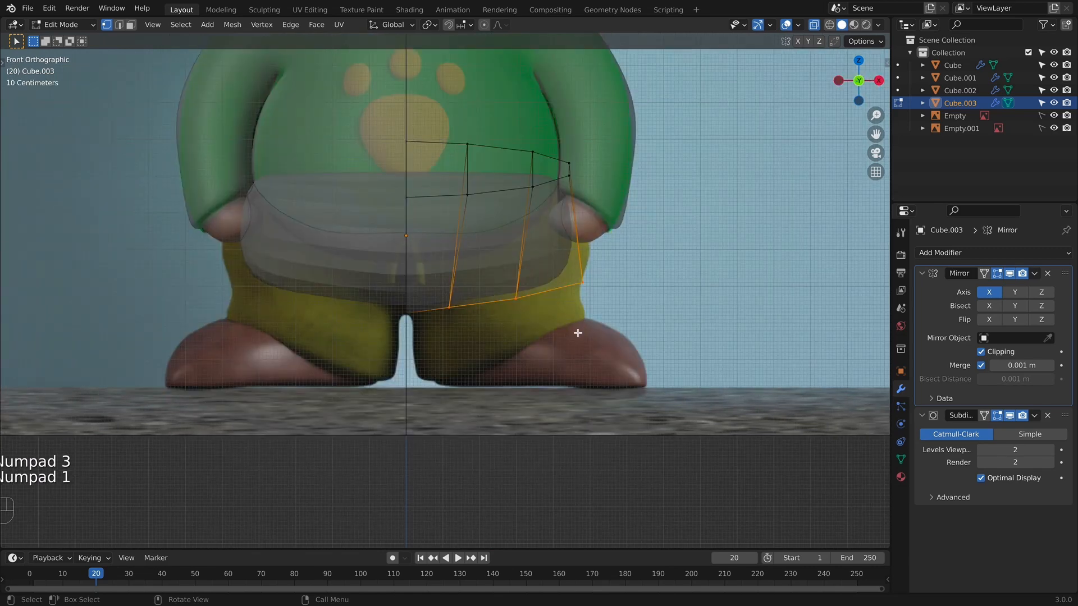
key(e)
click(577, 382)
key(g)
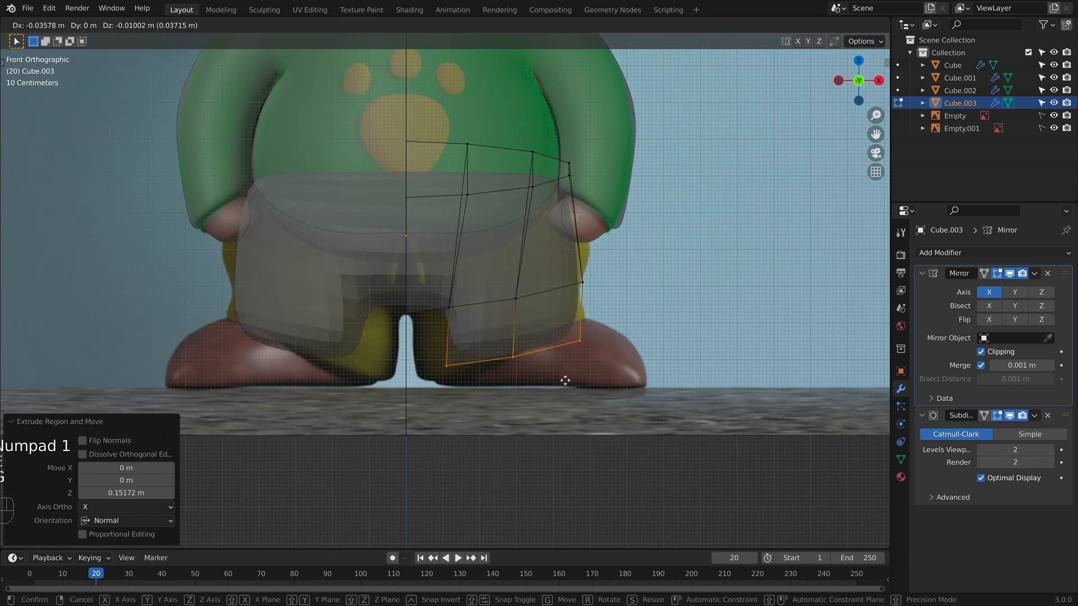
Move the inner thigh vertices about 0.083 m toward the center and 0.054 m down, then raise the crotch's center vertices about 0.016 m.
key(g)
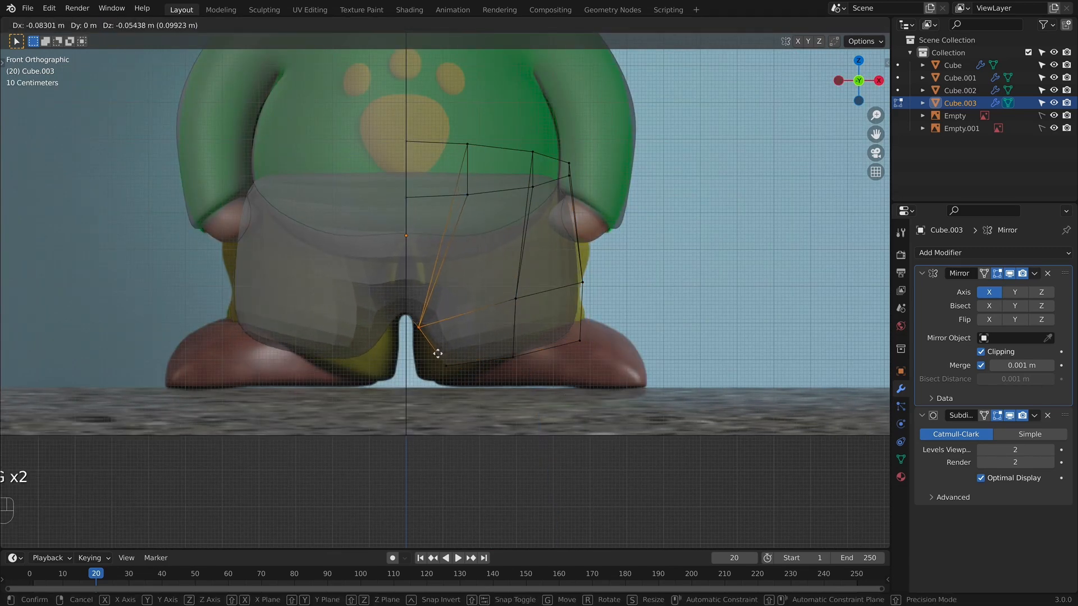
click(424, 338)
key(g)
click(417, 328)
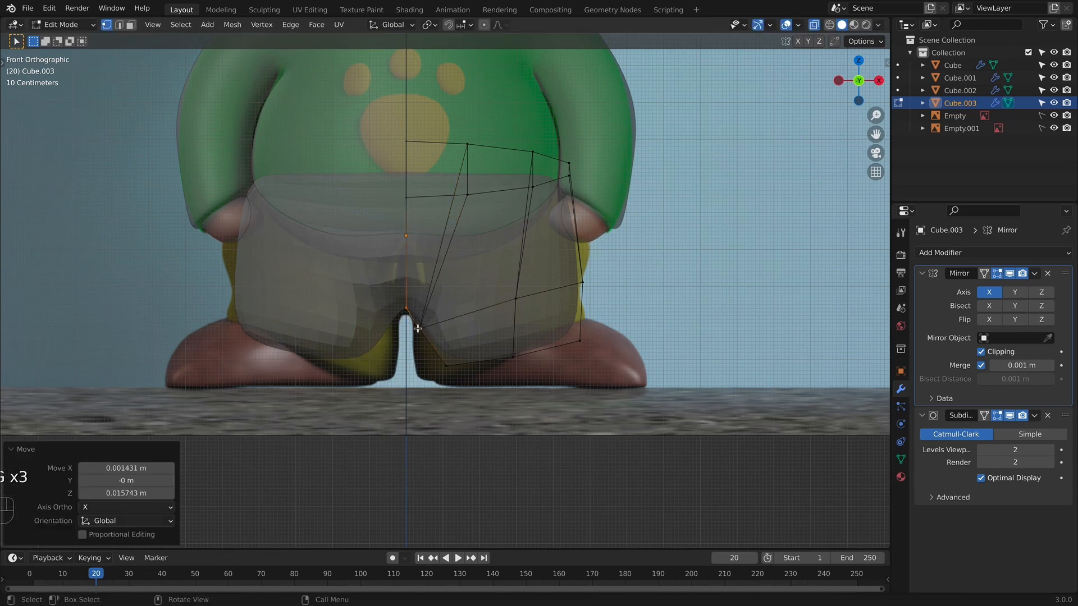
click(418, 329)
key(g)
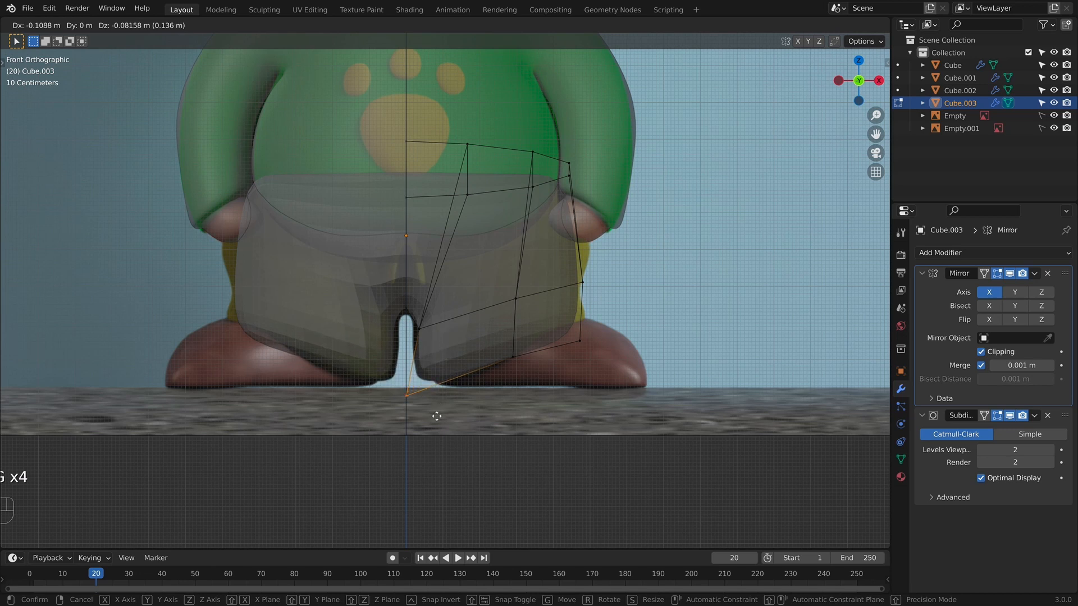
click(476, 383)
key(super+z)
Move the leg hem's inner vertices about 0.104 m toward the center and 0.086 m down, then pull the leg's outer vertices up and outward.
key(g)
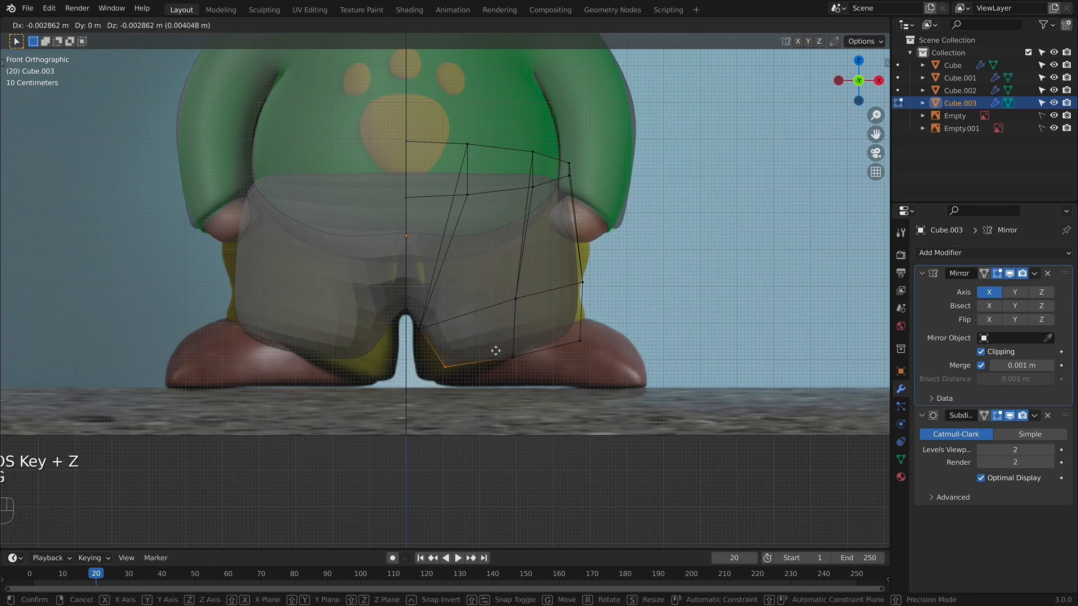
click(468, 368)
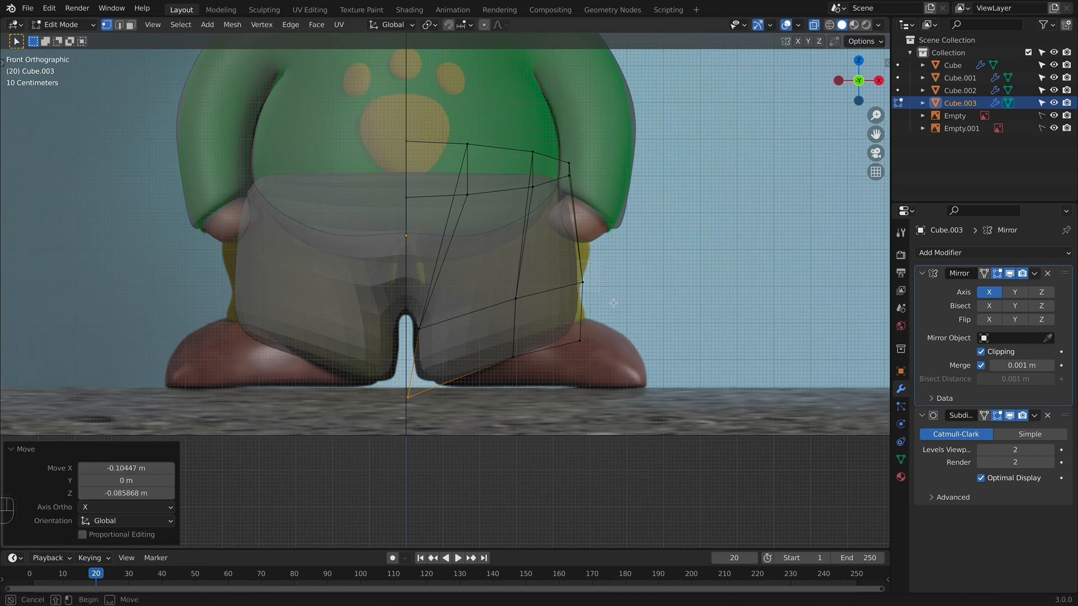
drag(614, 303, 614, 304)
key(g)
click(622, 276)
key(g)
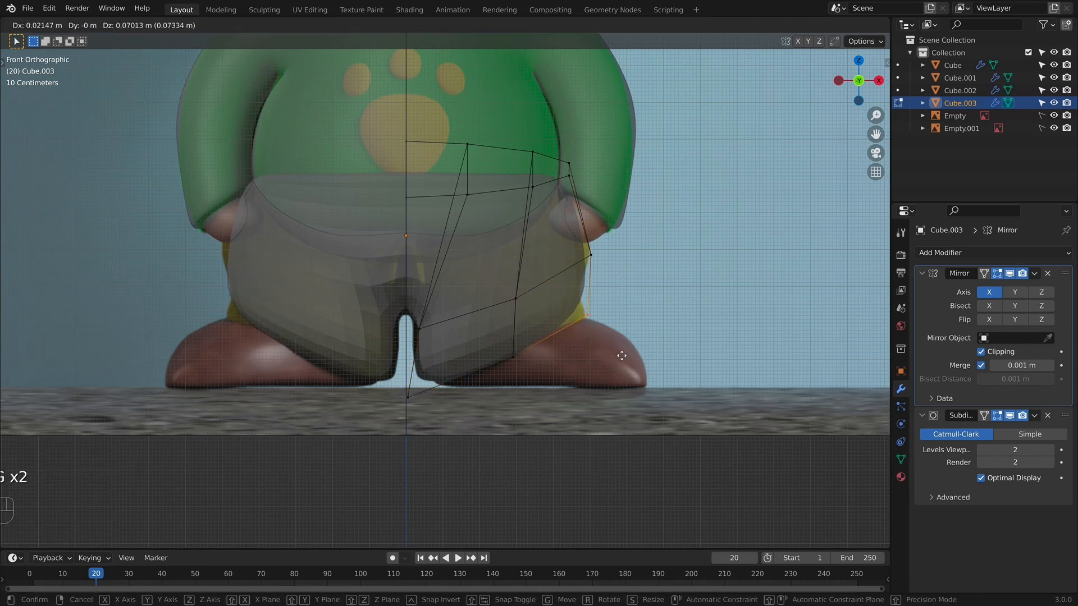
click(624, 347)
Nudge the middle hem vertices about 0.009 m up and add one loop cut around the leg with a slide factor of about 0.366.
drag(476, 332, 530, 368)
key(g)
click(528, 365)
key(super+r)
click(574, 300)
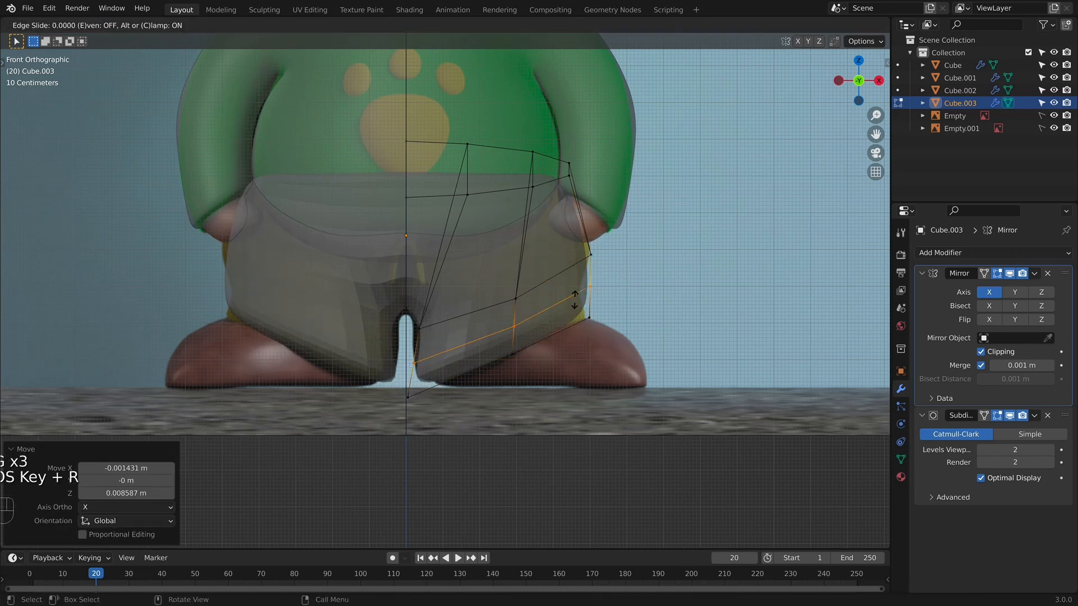
click(493, 366)
Turn off X-ray, select the vertices around the bottom of the trouser leg and round them with LoopTools Circle.
key(KP_3)
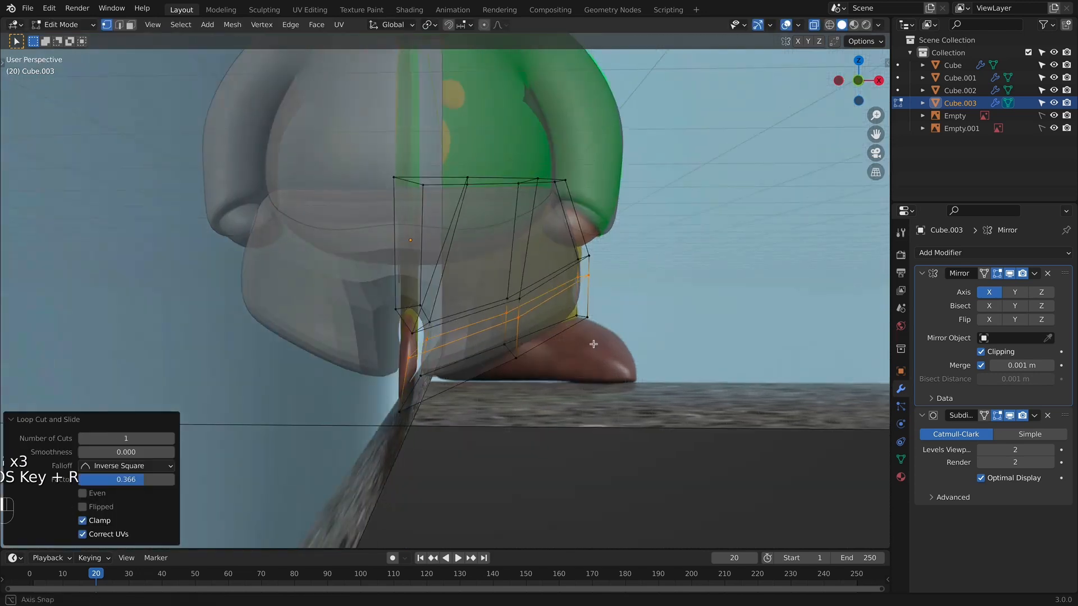
key(alt+z)
middle_drag(554, 371, 559, 302)
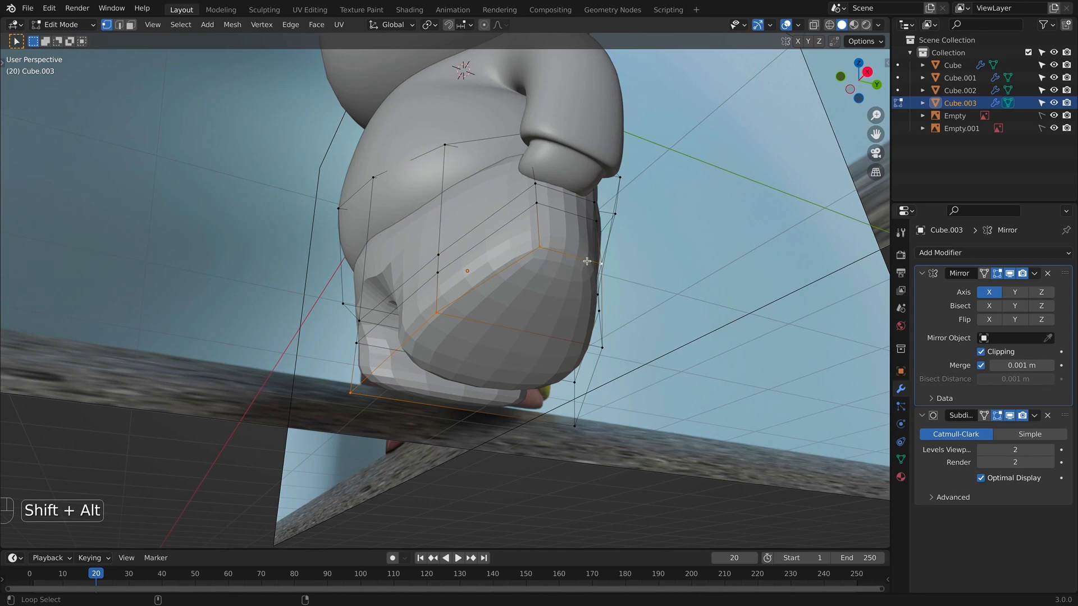
middle_drag(616, 370, 538, 387)
alt+shift+click(550, 329)
right_click(551, 330)
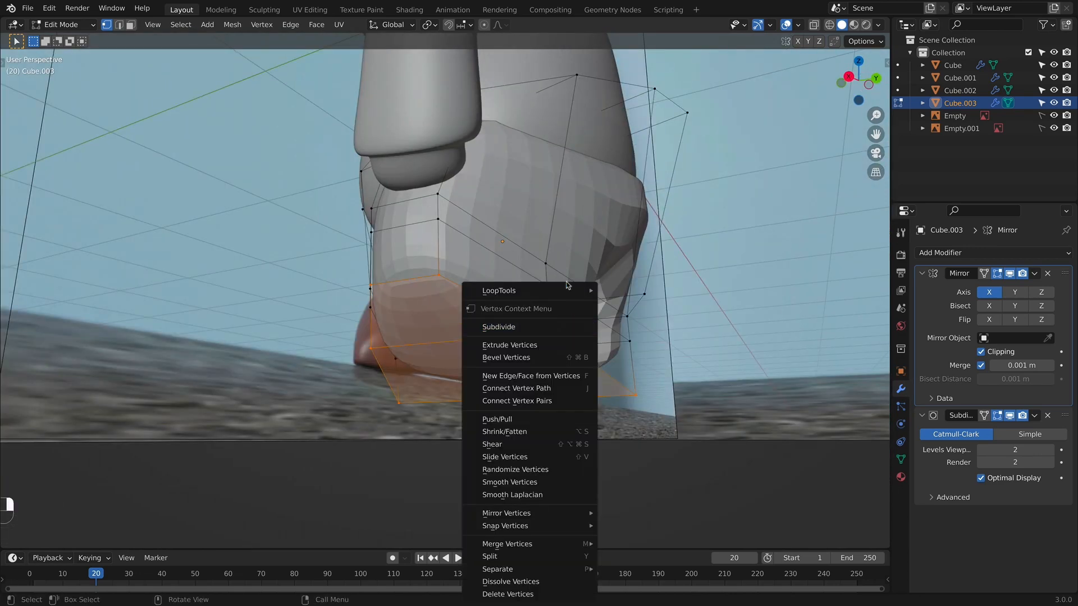
mouse_move(570, 293)
click(626, 303)
Rotate the rounded leg bottom about -20.2° around the global Z axis.
middle_drag(633, 305, 737, 387)
key(r)
key(z)
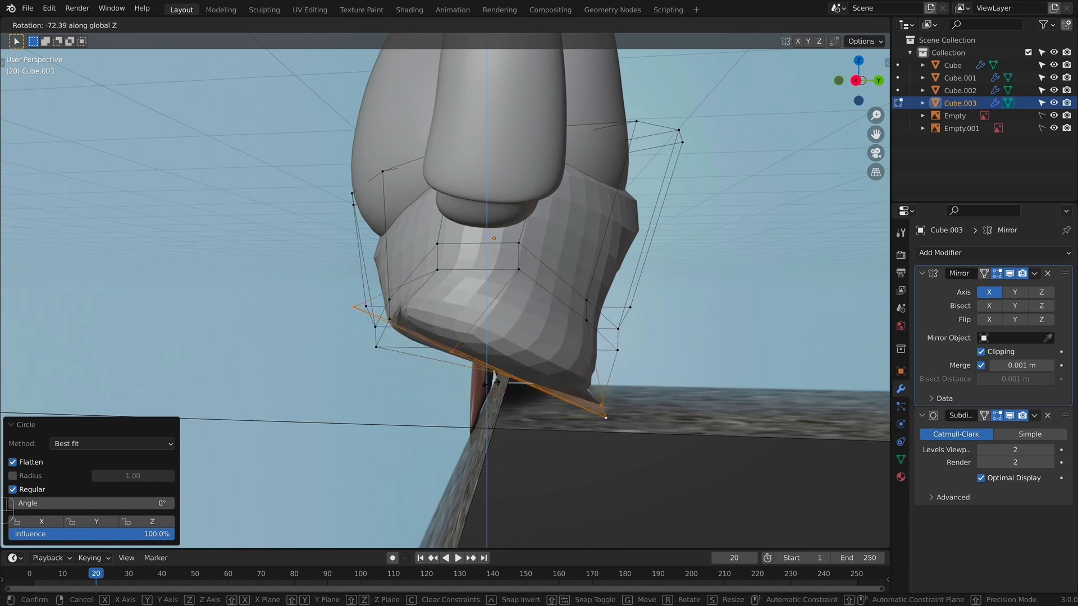
click(515, 376)
Turn off Clipping in the Mirror modifier and move the hem's innermost vertex about 0.063 m outward along X in the front view.
key(KP_1)
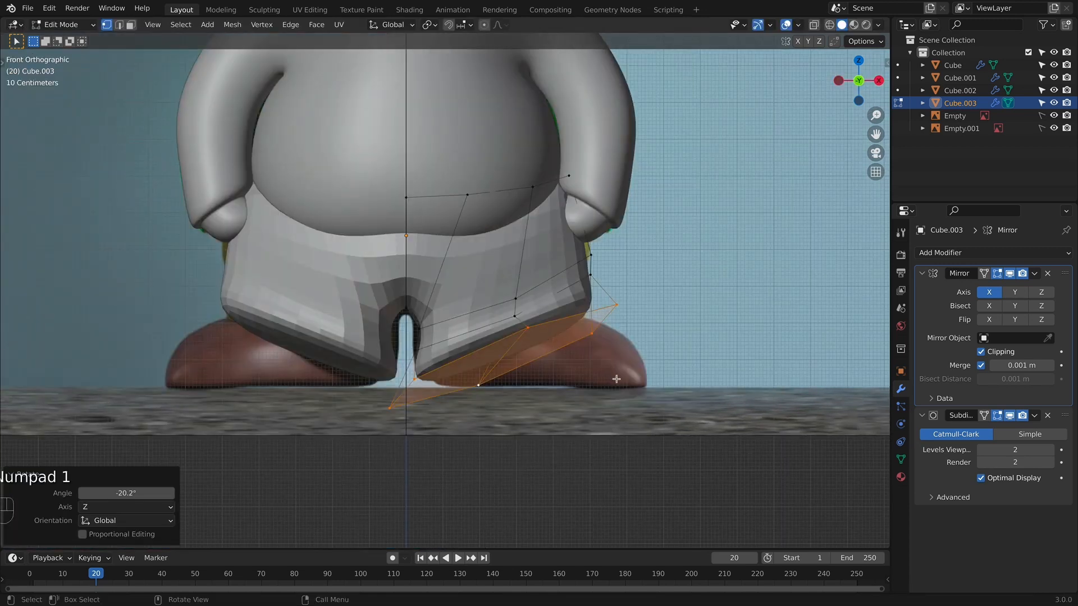
scroll(544, 361, up, 2)
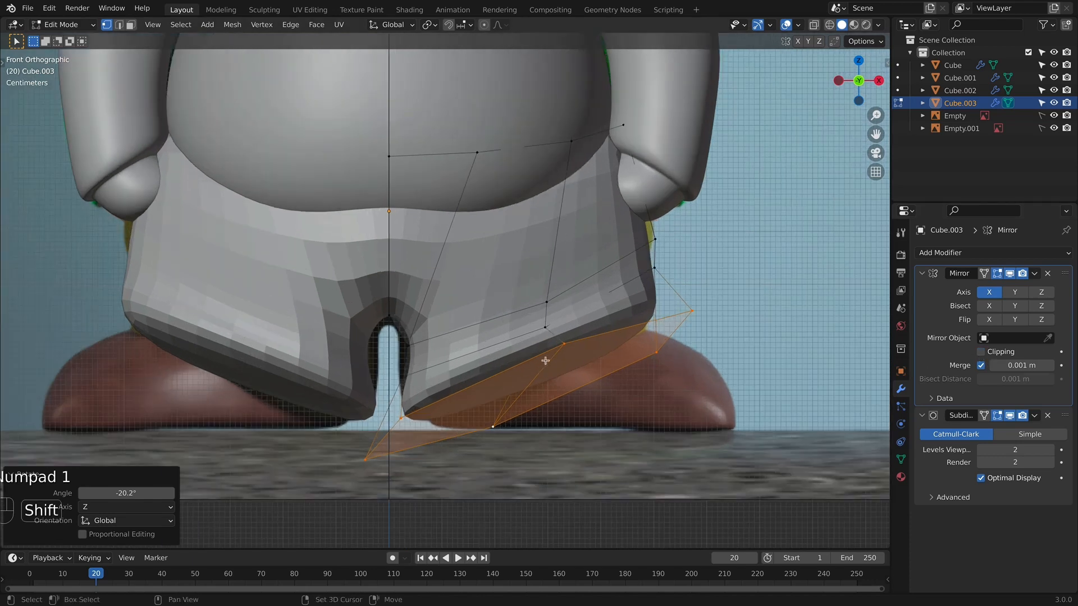
shift+middle_drag(544, 361, 565, 317)
drag(421, 430, 428, 433)
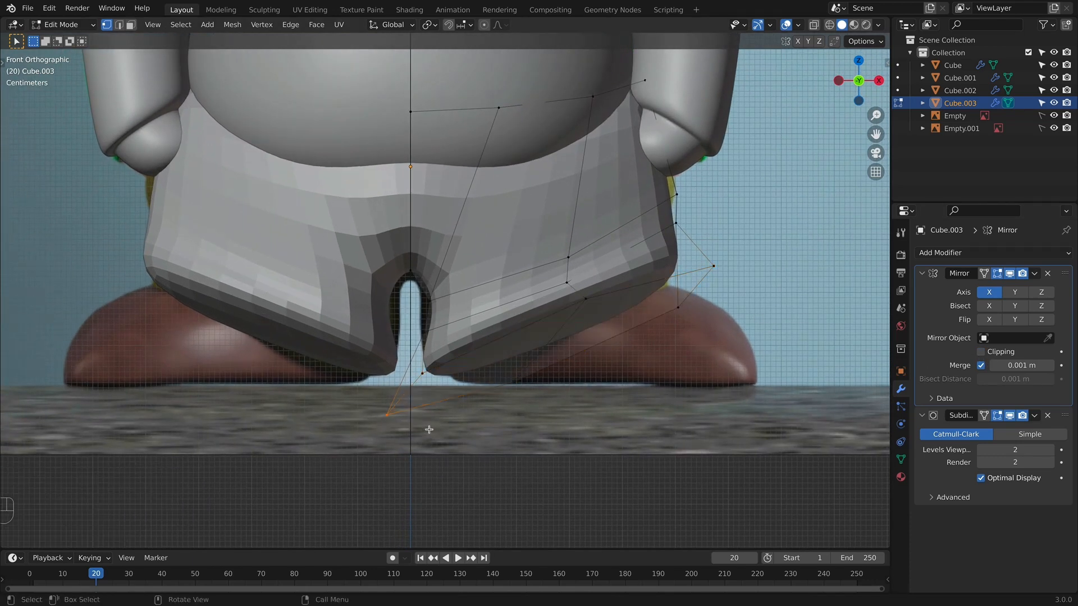
key(g)
click(466, 433)
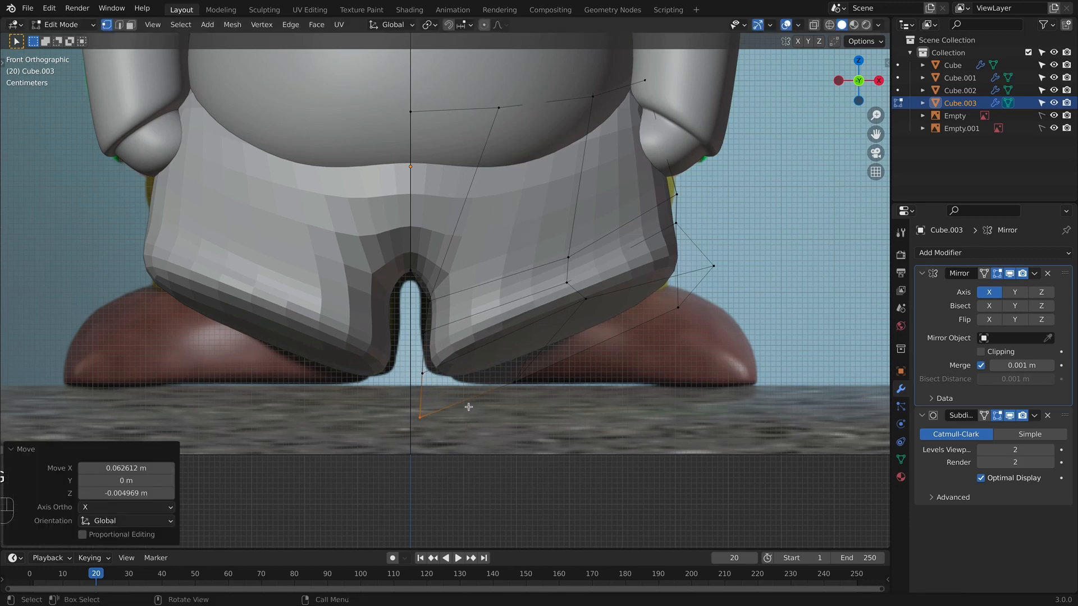
Select the lower of the two edge loops above the trouser leg's hem, round it with LoopTools Circle and rescale it.
alt+click(472, 318)
middle_drag(472, 317, 514, 284)
right_click(514, 284)
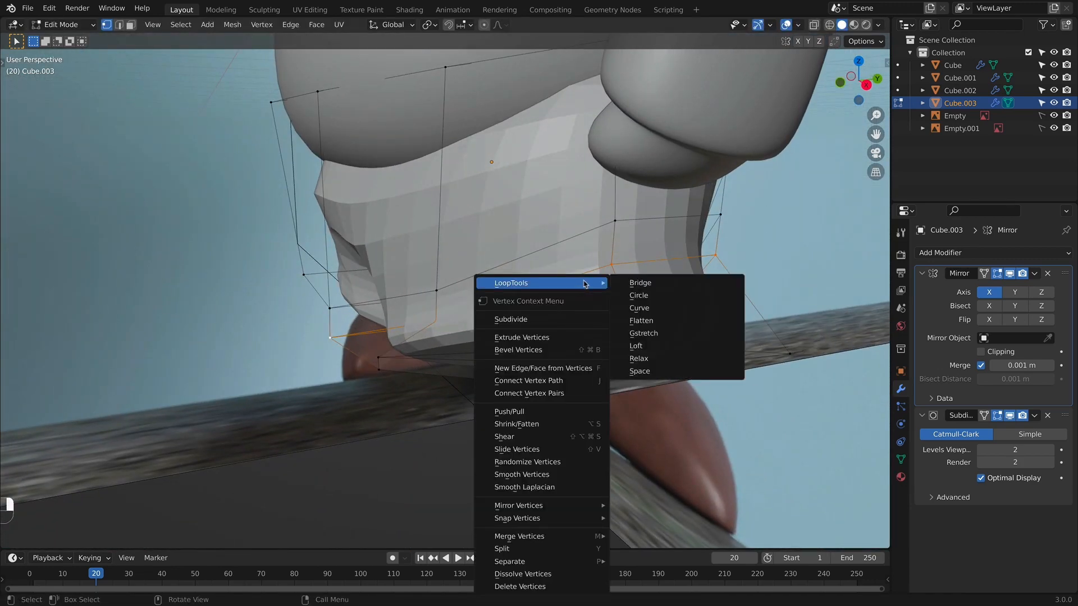
click(668, 294)
middle_drag(668, 294, 699, 242)
key(r)
right_click(670, 245)
key(s)
click(647, 220)
Select the next edge loop up the trouser leg, round it with LoopTools Circle and turn on X-ray.
key(KP_1)
scroll(648, 266, up, 2)
shift+middle_drag(648, 267, 638, 283)
alt+click(554, 279)
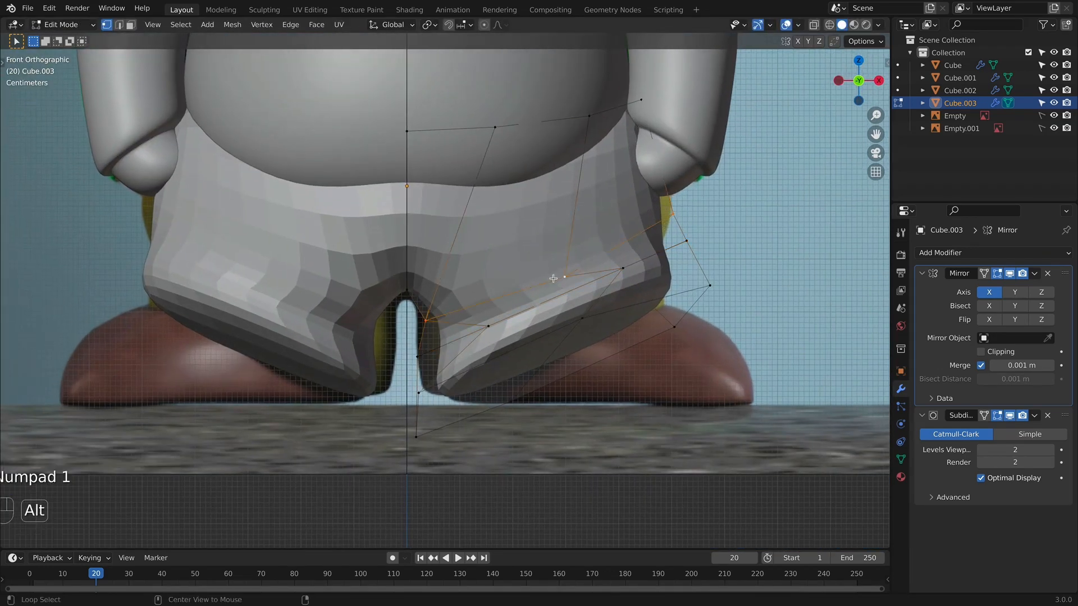
right_click(693, 219)
click(757, 230)
key(alt+z)
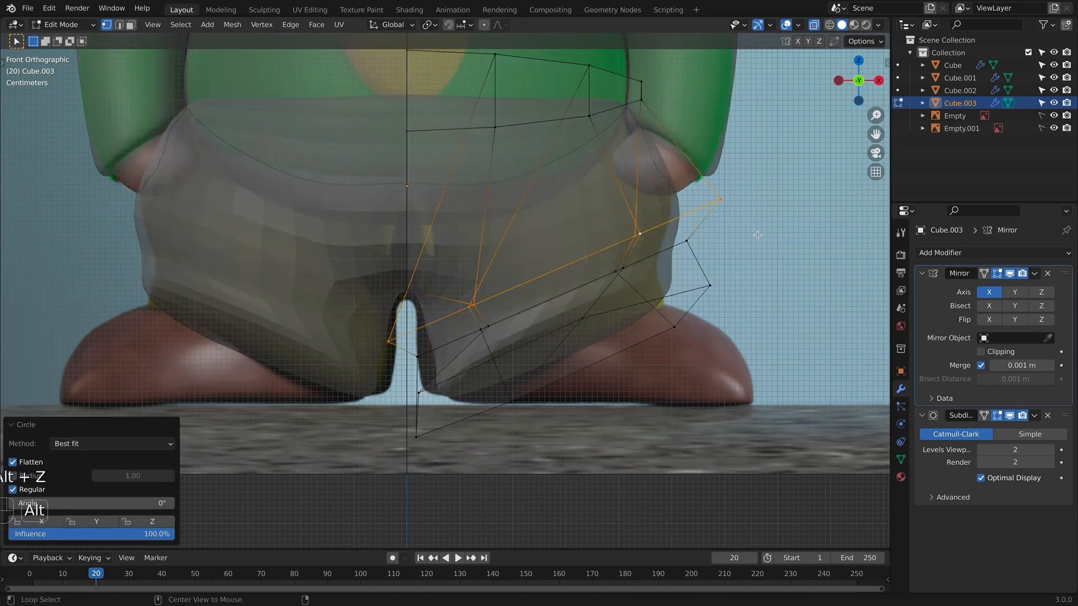
Turn off X-ray and scale the upper rounded leg loop uniformly to 0.935.
mouse_move(759, 234)
middle_down()
mouse_move(755, 203)
mouse_move(751, 233)
middle_up()
key(r)
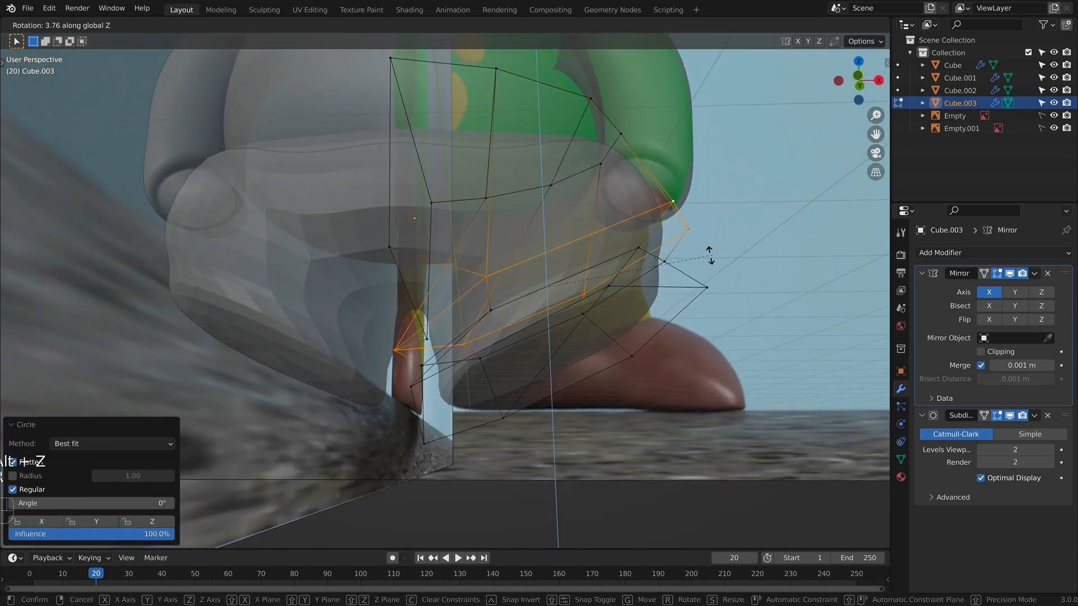
right_click(672, 260)
middle_drag(669, 269, 614, 280)
key(alt+z)
key(s)
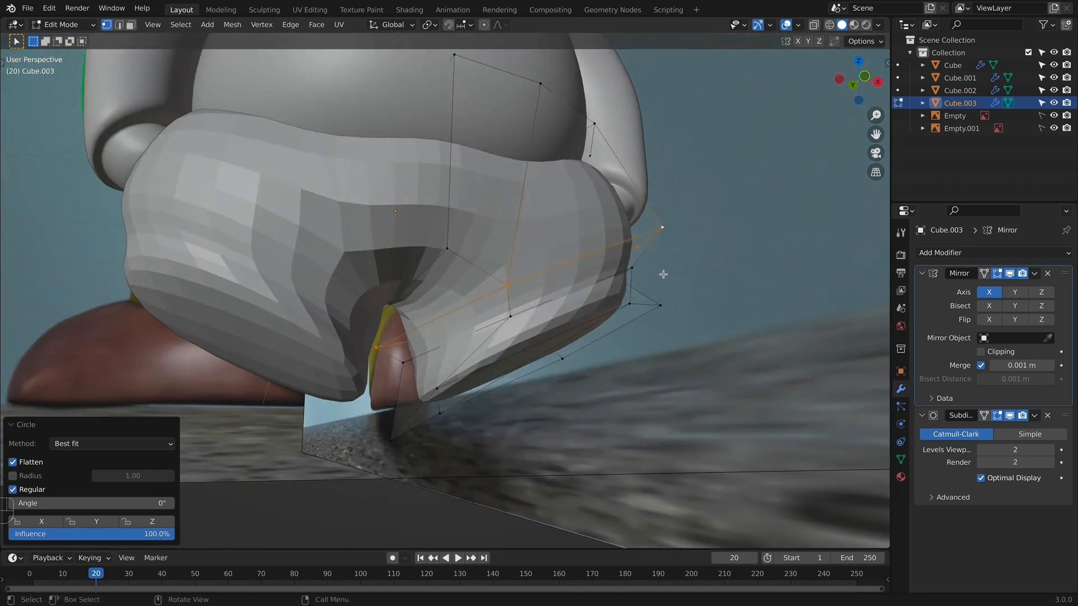
key(KP_1)
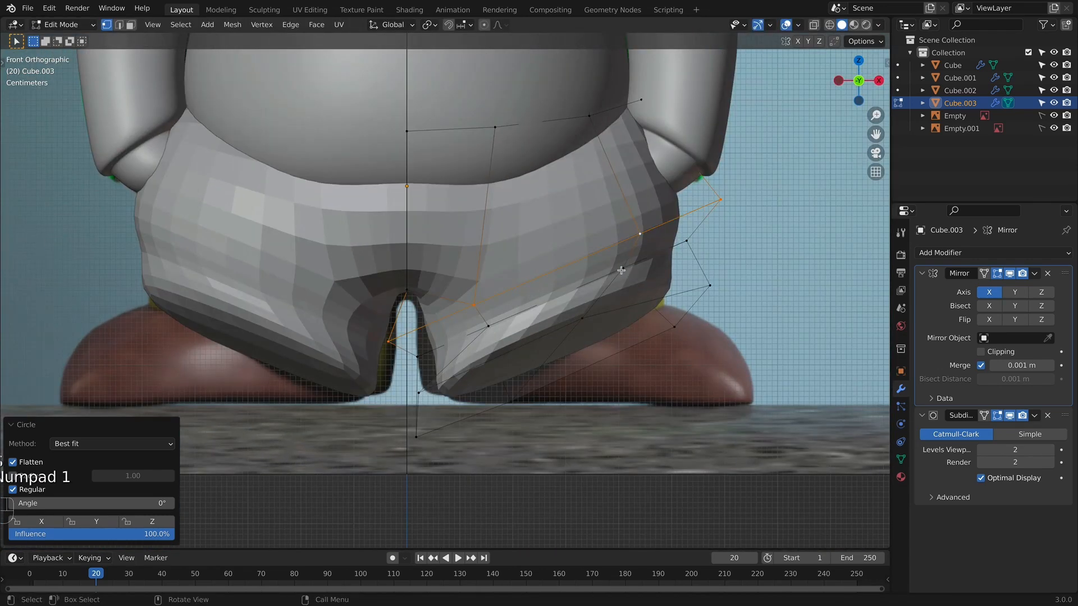
click(637, 272)
shift+middle_drag(638, 270, 637, 287)
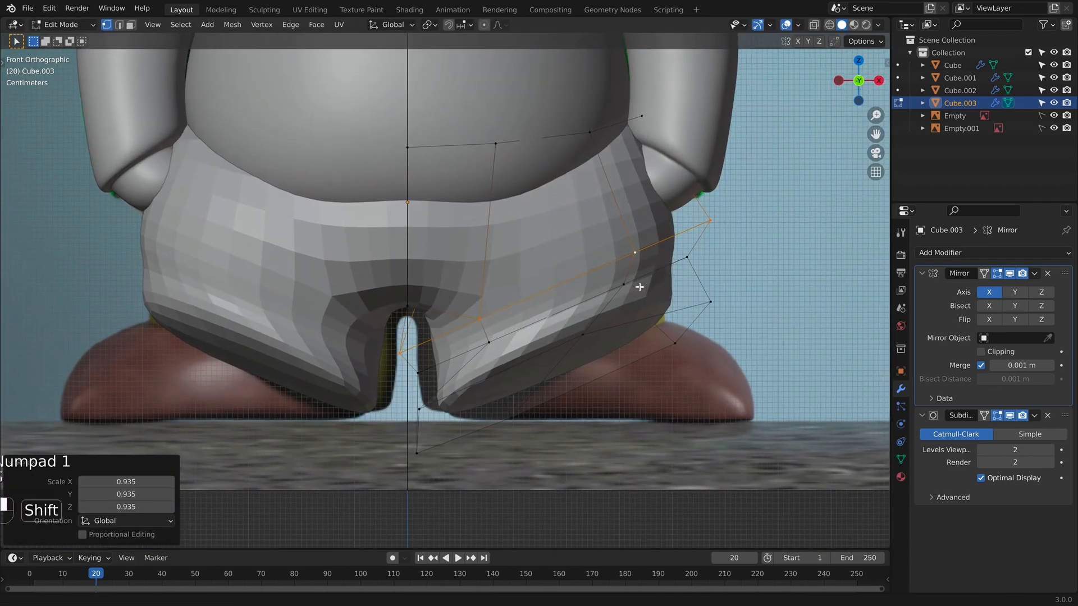
In X-ray front view, move the upper loop's innermost vertex about 0.036 m outward along X and 0.012 m up.
key(alt+z)
scroll(558, 313, up, 1)
shift+middle_drag(558, 313, 563, 303)
click(408, 342)
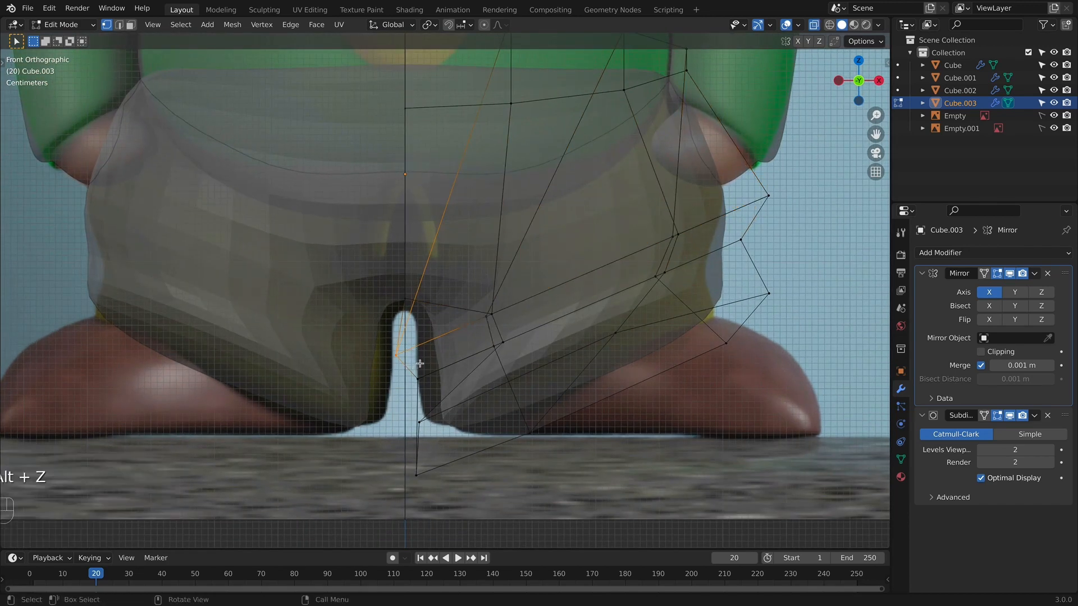
key(g)
click(450, 353)
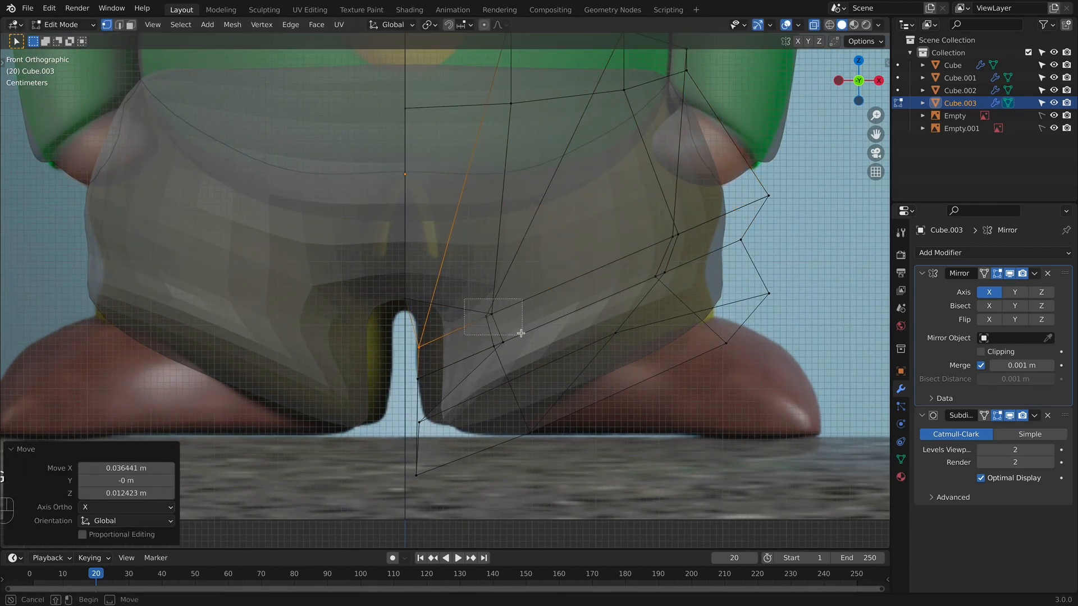
Move the upper loop's inner vertices about -0.046 m in X and -0.016 m in Z, and the lower loop's about -0.049 m and -0.017 m.
drag(521, 334, 522, 334)
key(g)
click(478, 342)
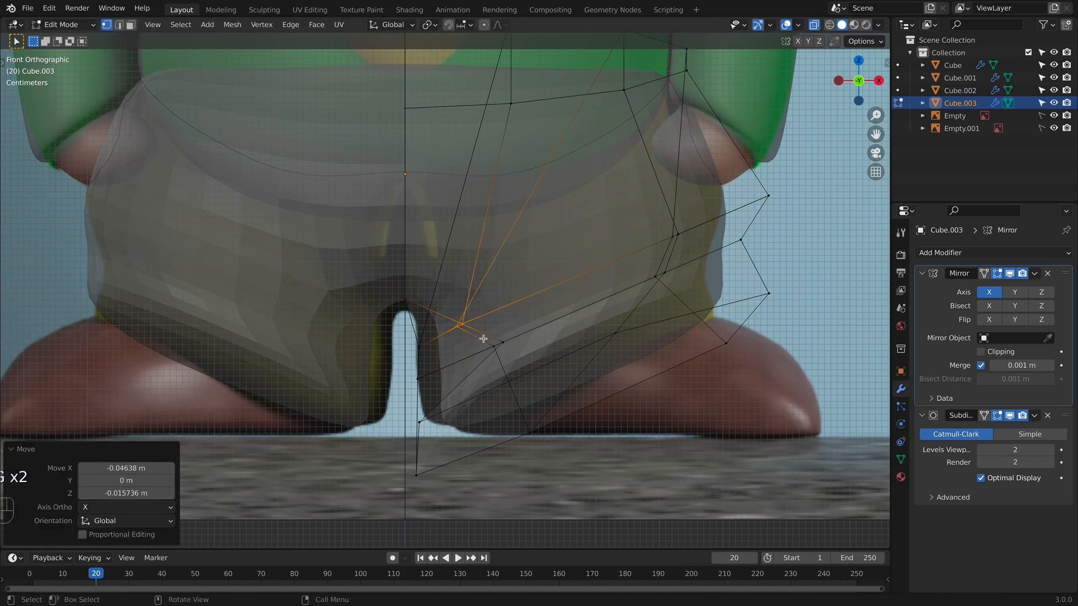
key(g)
click(479, 368)
key(alt+z)
scroll(479, 369, down, 3)
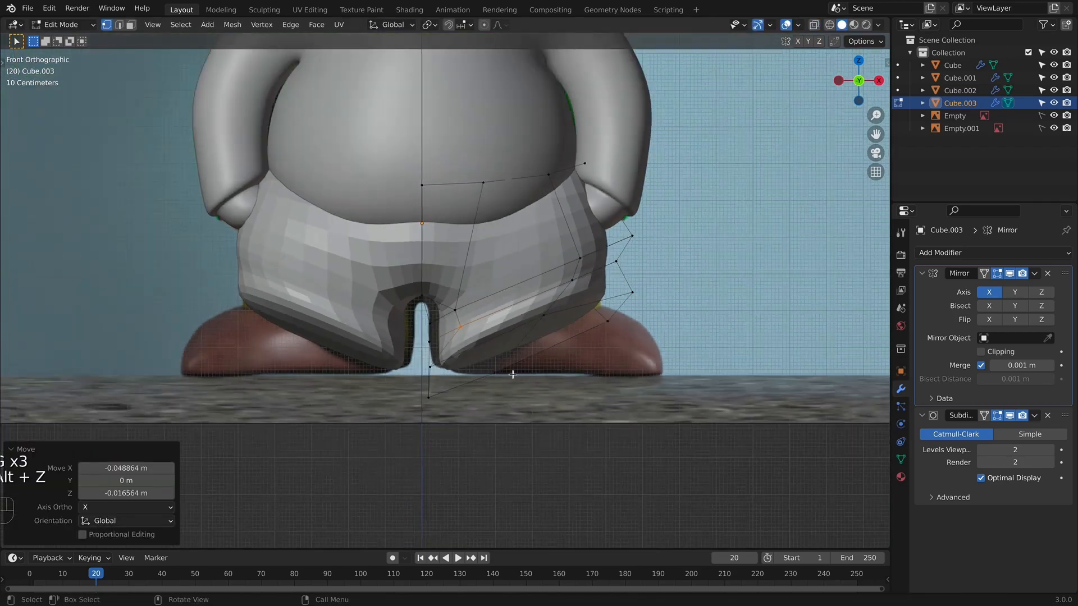
In the side view, select the lower leg loop and scale it to 1.214 along Y.
middle_drag(513, 374, 522, 303)
key(KP_3)
key(alt+z)
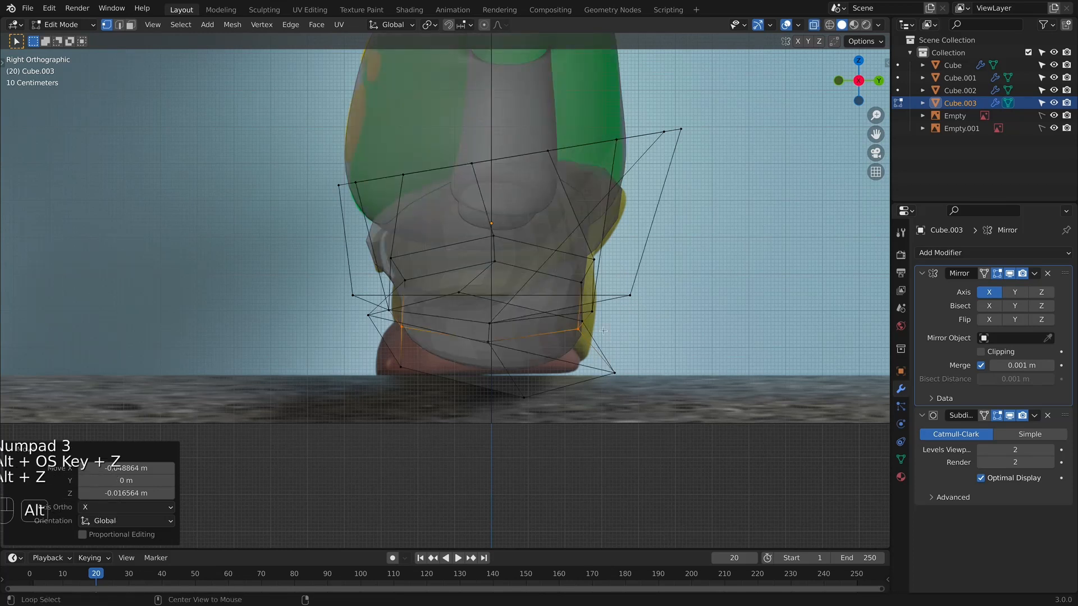
key(alt+z)
alt+click(538, 265)
key(s)
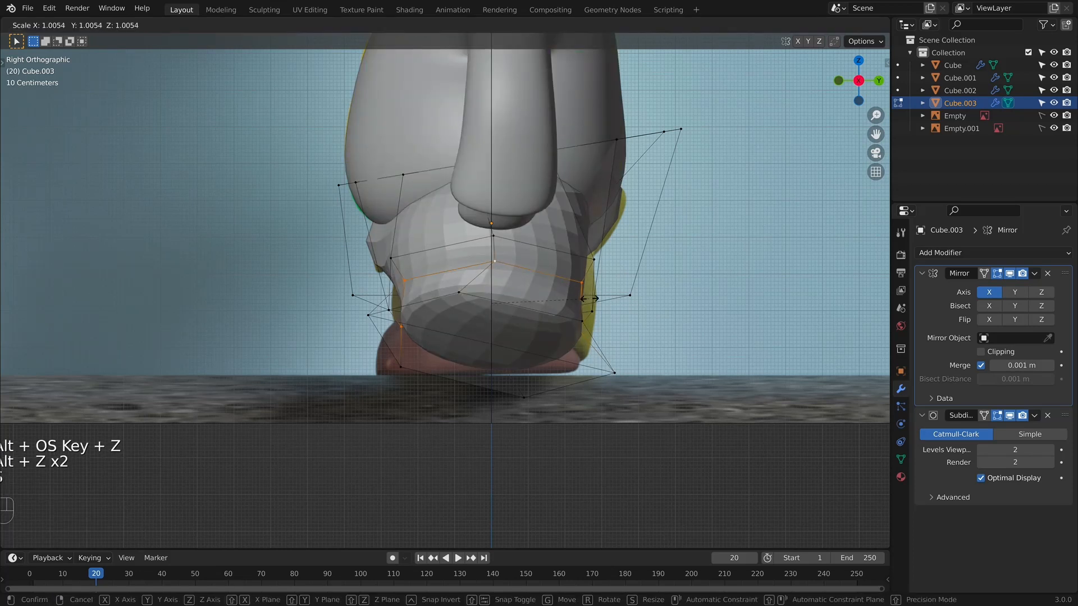
key(y)
click(604, 301)
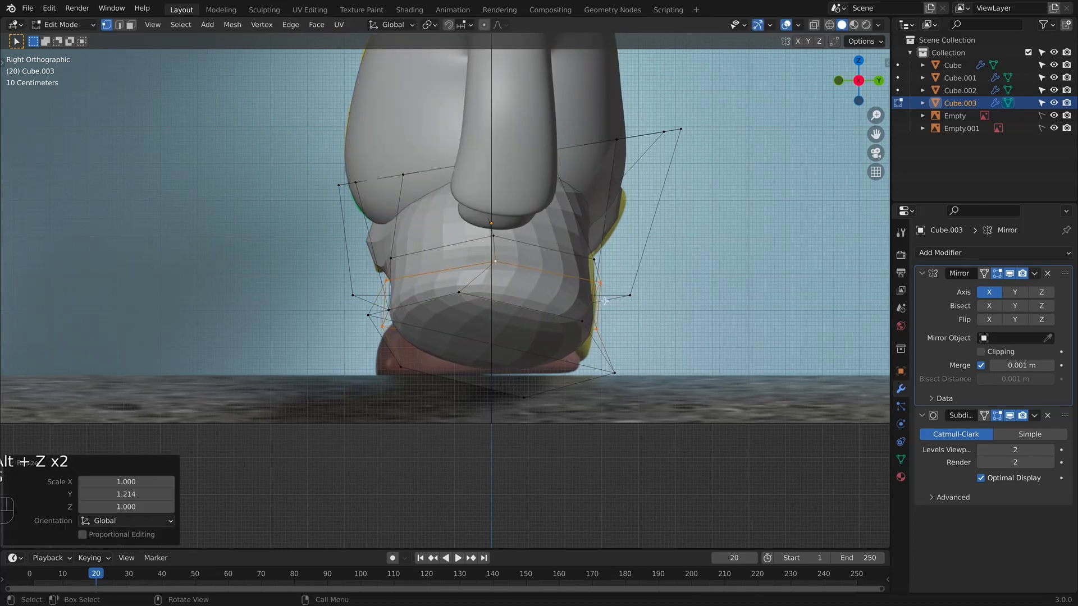
Select the upper leg loop and scale it to 1.042 along Y.
alt+click(571, 255)
key(s)
key(y)
click(638, 299)
middle_drag(618, 300, 497, 270)
key(alt+z)
key(alt+z)
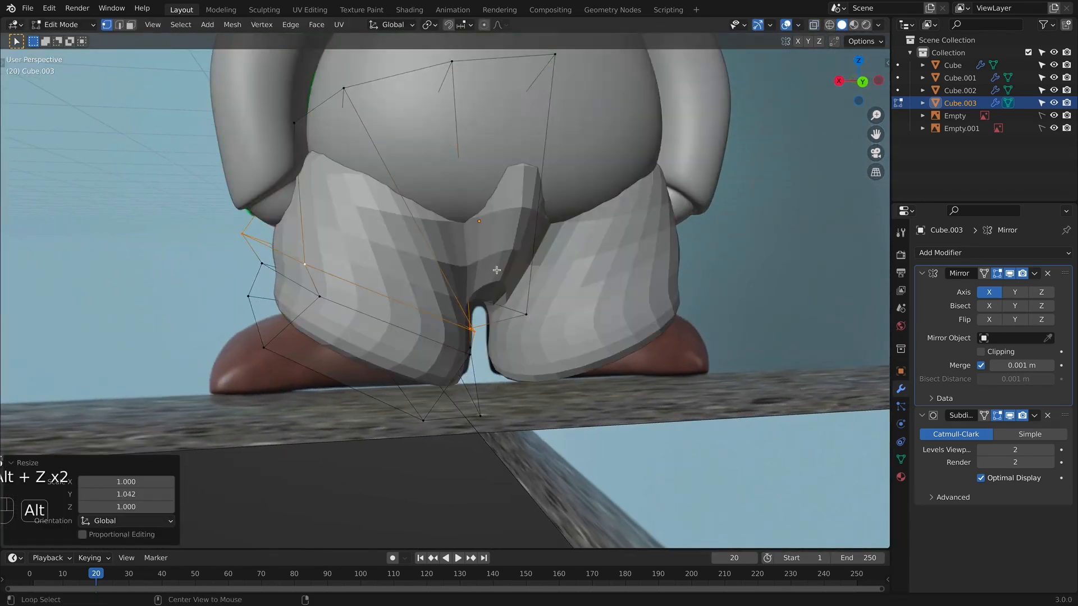
Move the vertex on the inner side of the trouser leg near the crotch about 0.305 m back along Y.
click(451, 57)
shift+click(476, 325)
middle_drag(477, 324, 458, 335)
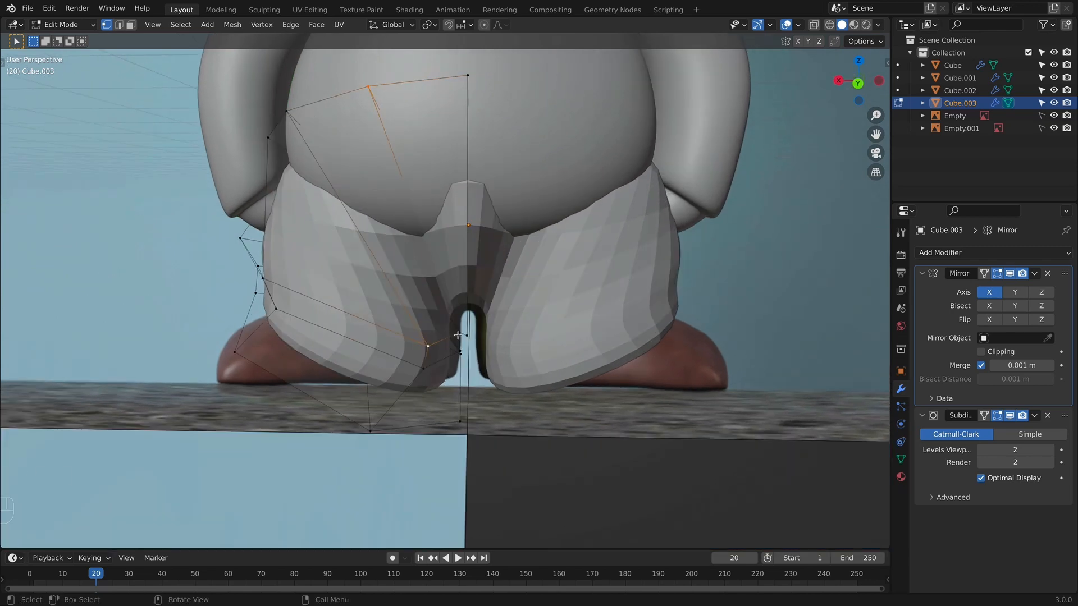
middle_drag(460, 237, 562, 292)
key(g)
key(y)
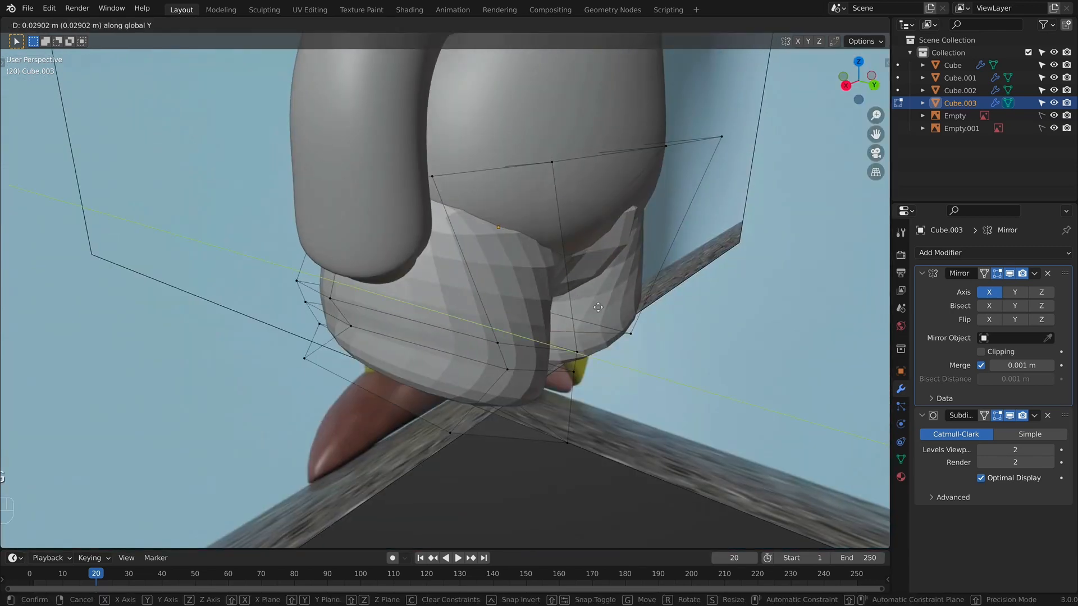
click(678, 344)
key(KP_3)
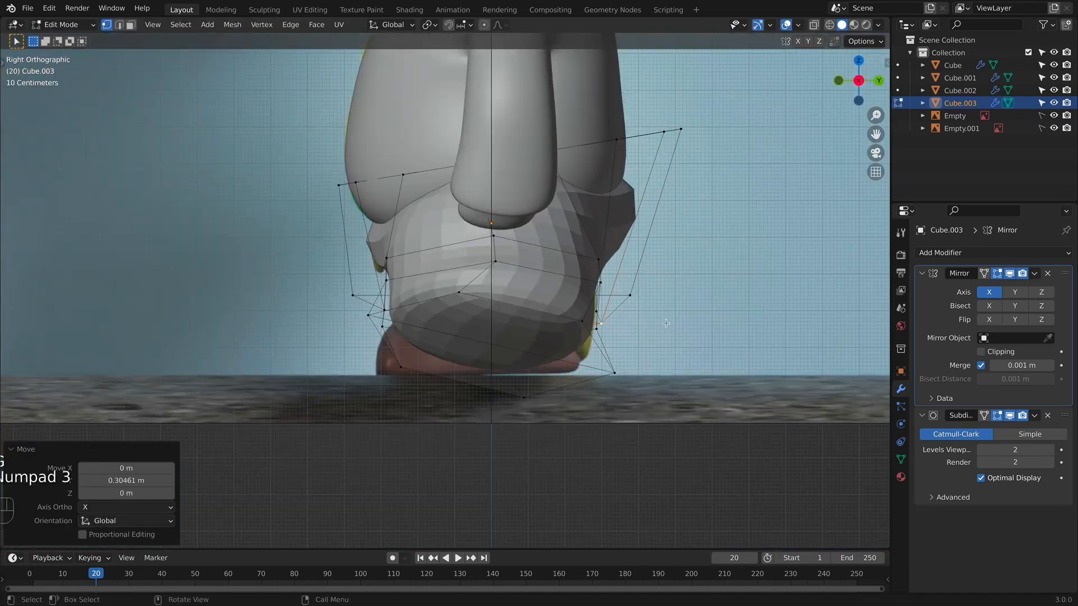
Move the third waist vertex from the centre at the back of the trousers about 0.059 m back along Y.
key(KP_1)
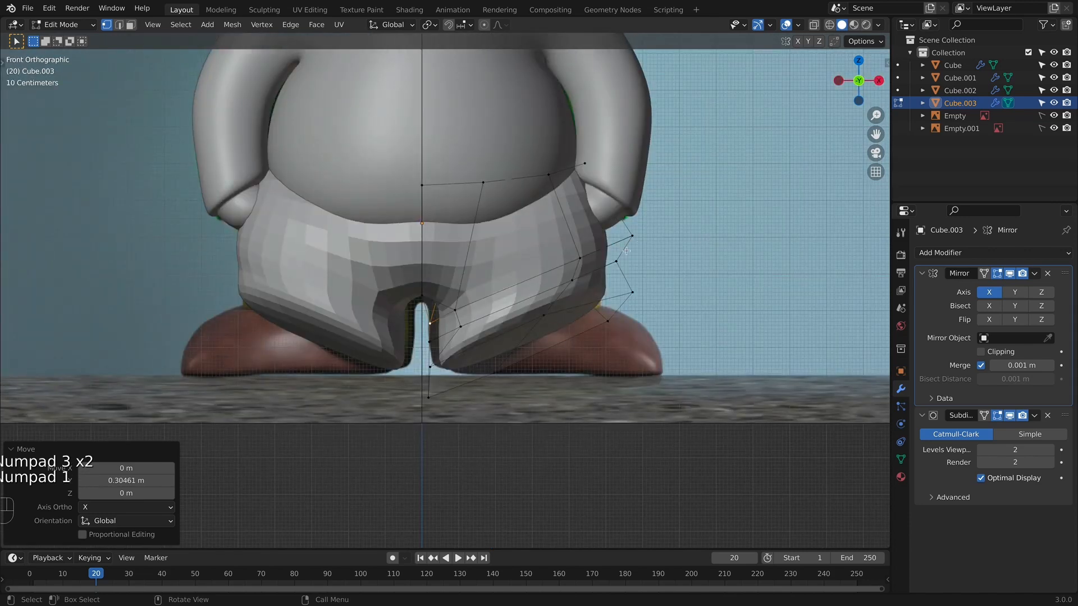
middle_drag(627, 251, 444, 250)
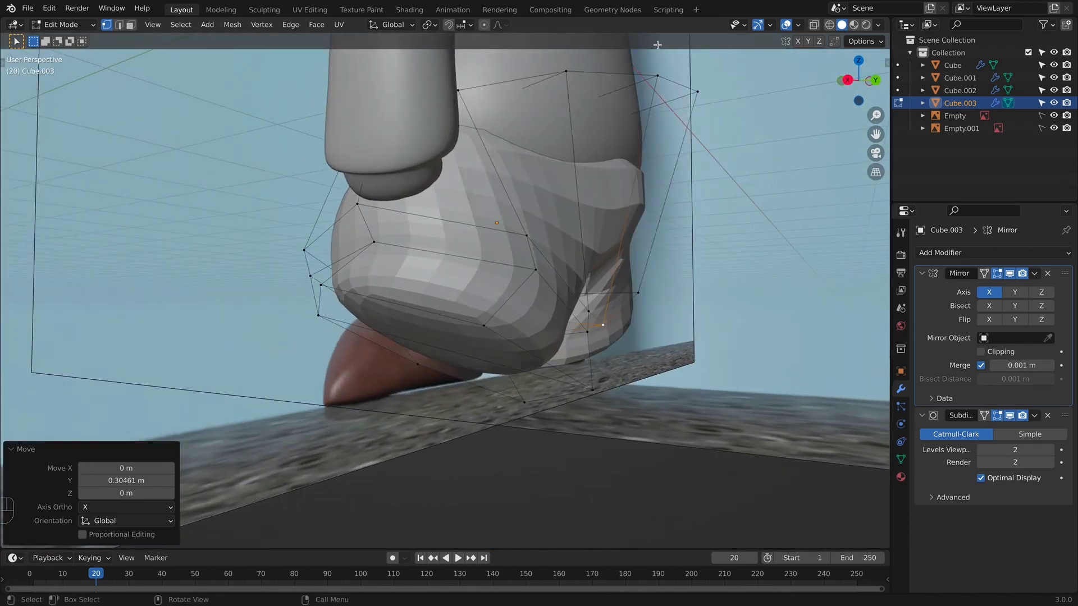
middle_drag(730, 105, 492, 176)
middle_drag(397, 149, 492, 219)
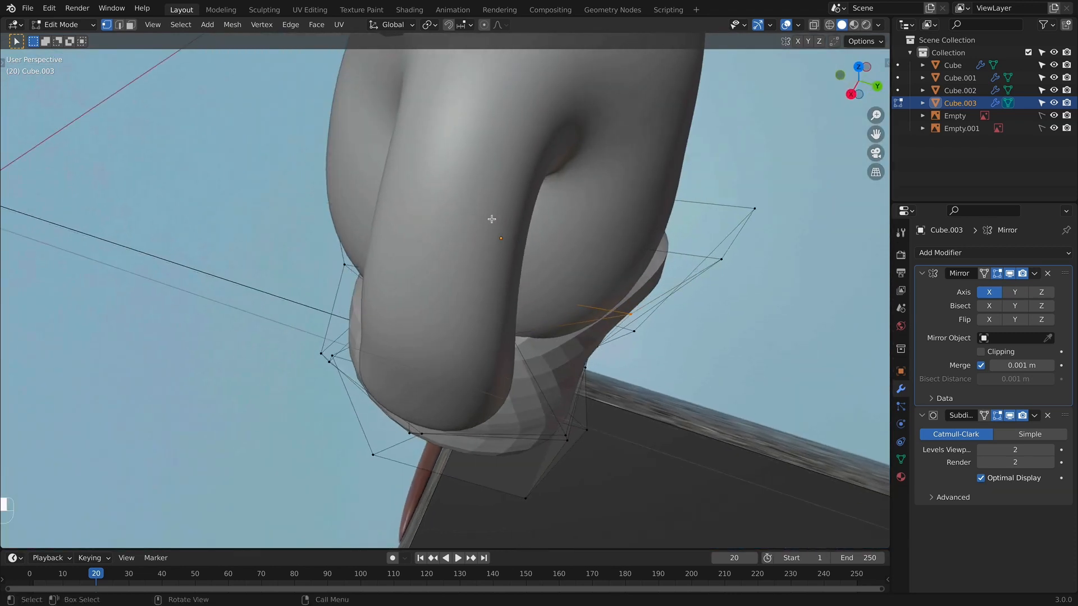
key(g)
key(y)
click(623, 331)
shift+middle_drag(623, 332, 618, 111)
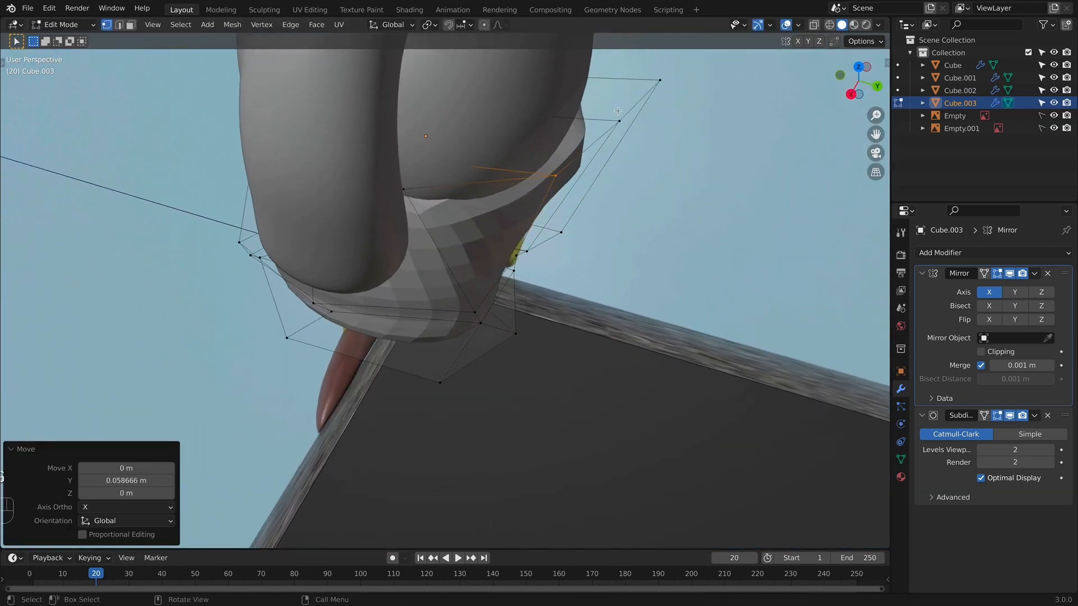
Move the two rear waist vertices nearest the centre slightly forward along Y, and the centre vertex about another 0.059 m forward.
drag(638, 85, 715, 151)
key(g)
key(y)
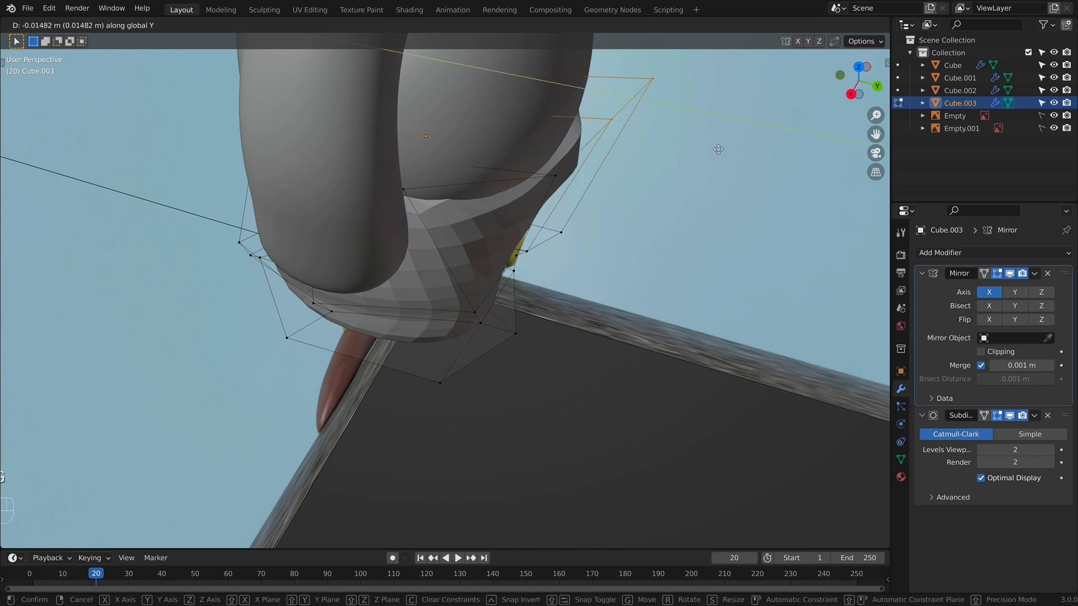
click(717, 149)
key(g)
key(y)
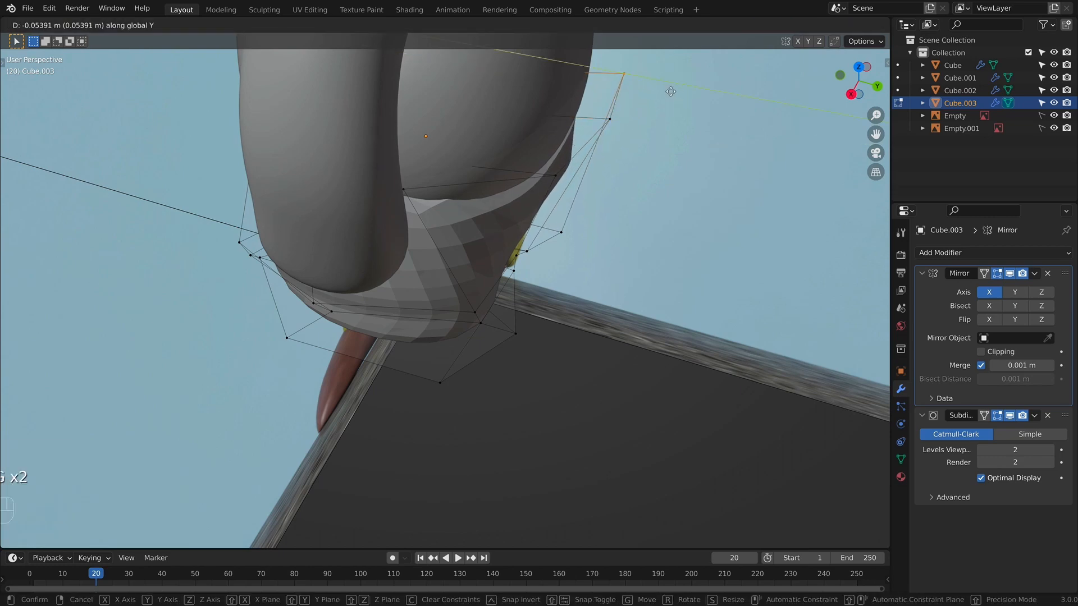
click(669, 91)
Move the rear centre vertex above the crotch about 0.04 m forward along Y.
key(KP_1)
middle_drag(730, 219, 573, 241)
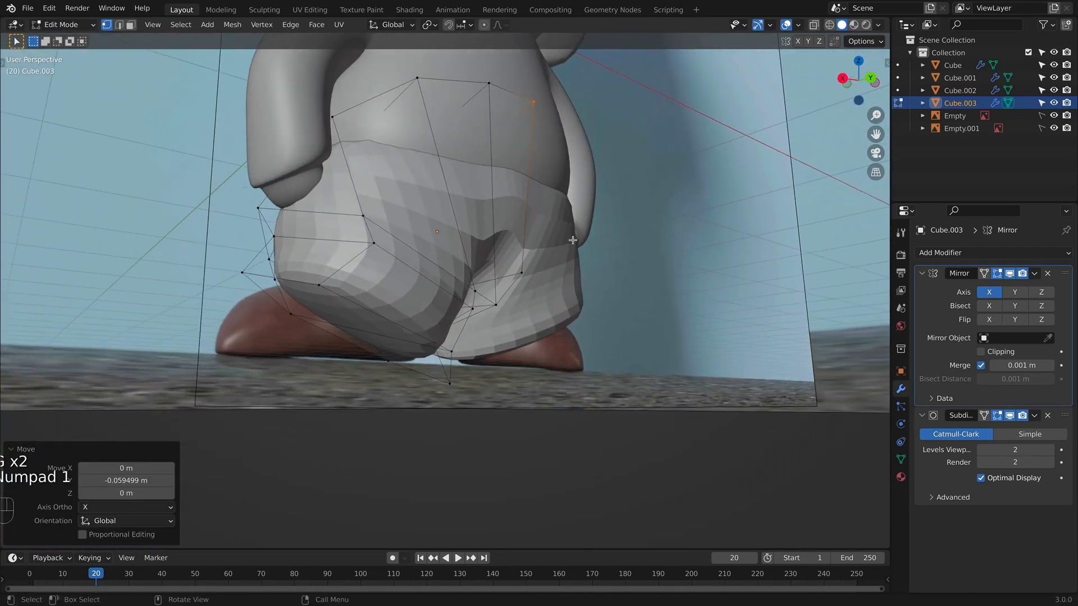
key(g)
key(y)
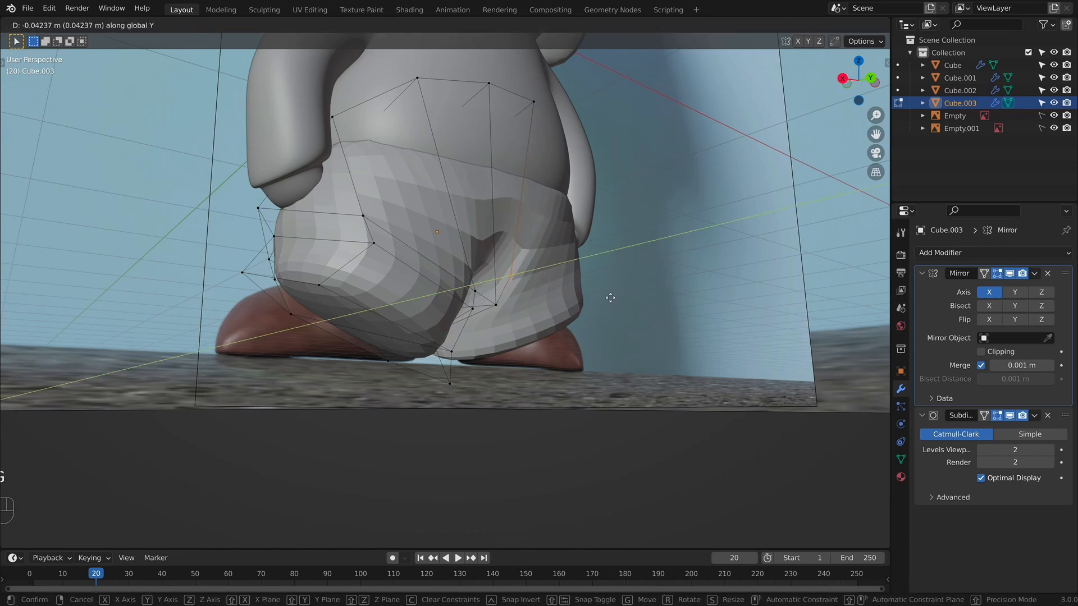
click(613, 300)
Switch to Object Mode and shade the trousers smooth.
key(Tab)
right_click(548, 255)
click(547, 255)
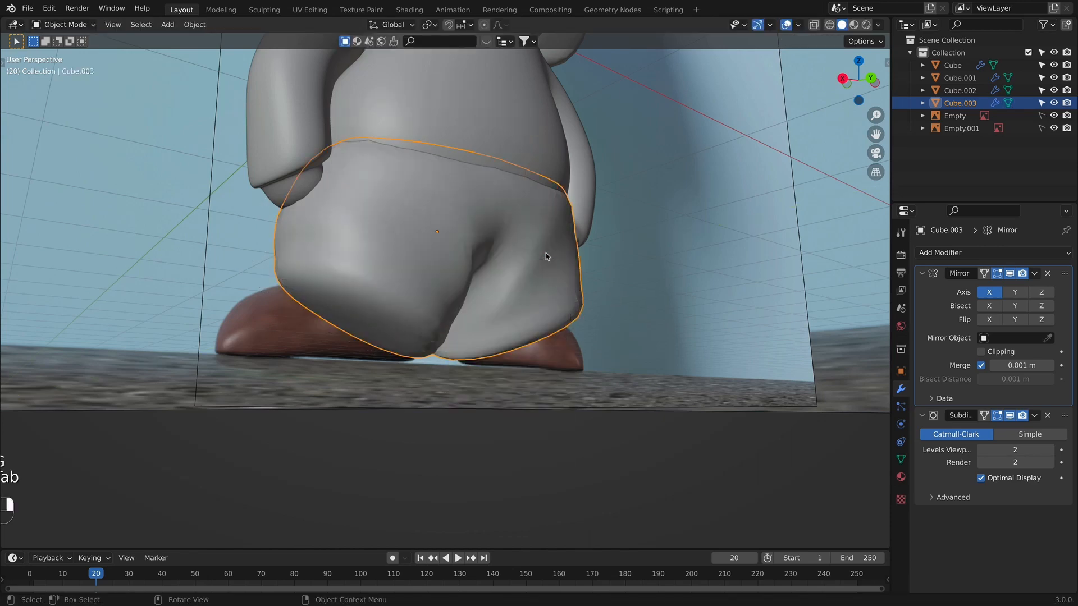
Return to Edit Mode, select the neighbouring vertices of the two loops on the back of the trouser leg and reposition them.
mouse_move(548, 256)
middle_down()
mouse_move(476, 241)
mouse_move(528, 246)
mouse_move(453, 261)
mouse_move(464, 285)
middle_up()
key(Tab)
scroll(488, 289, up, 2)
drag(466, 289, 505, 311)
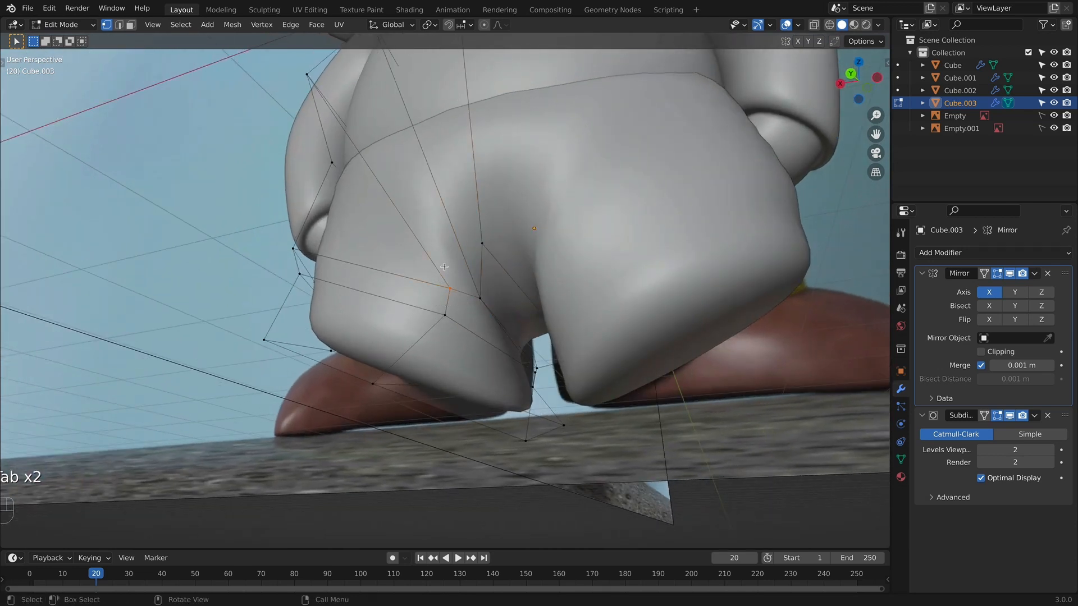
key(g)
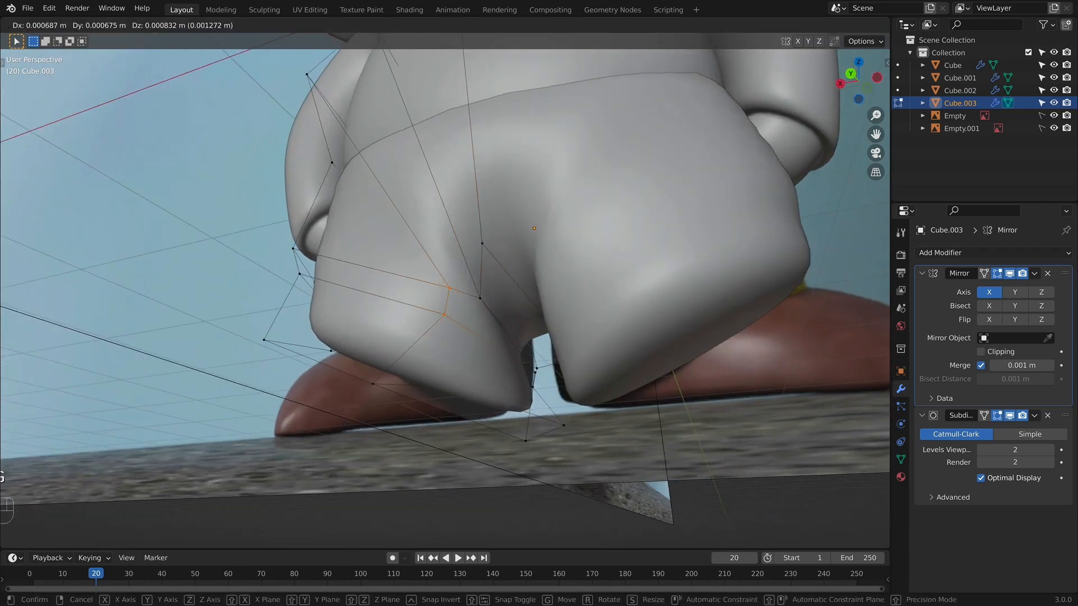
key(g)
click(487, 339)
Select the inner vertex near the bottom of the trouser leg and move it along the Y axis.
middle_drag(487, 340, 564, 362)
click(564, 362)
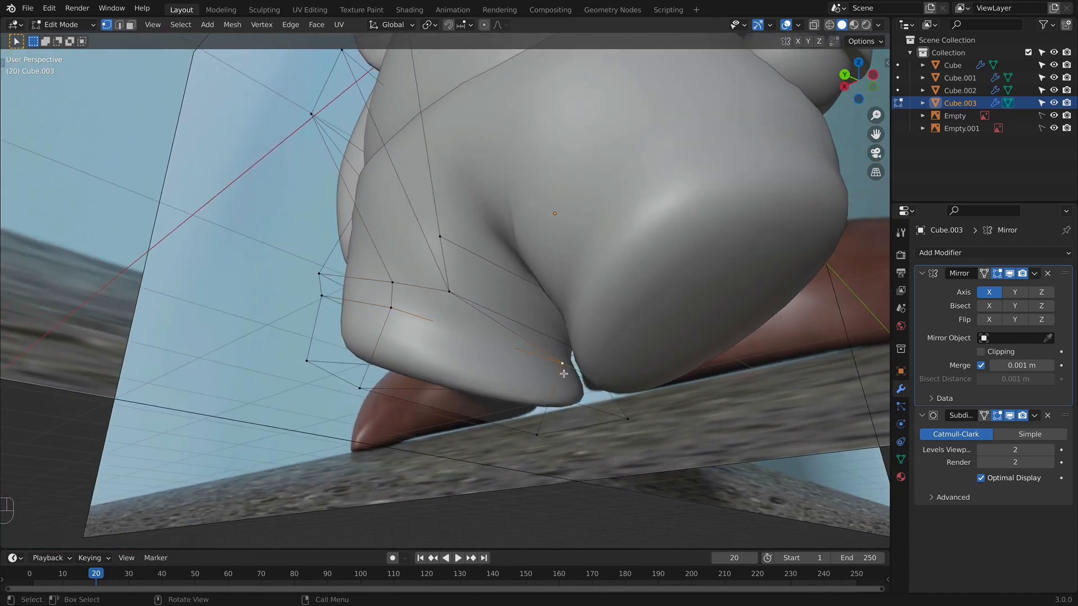
key(g)
key(y)
click(488, 355)
middle_drag(489, 356, 544, 425)
In the front view, select the two loops' front inner-leg vertices and move them about -0.074 m along X toward the crotch gap.
key(KP_1)
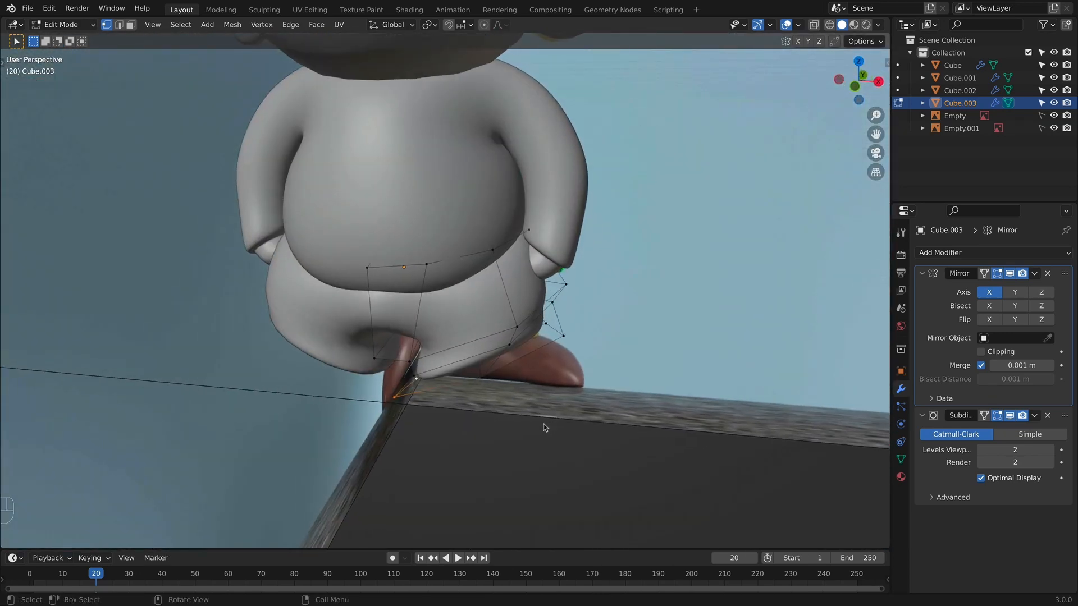
key(KP_1)
scroll(410, 305, up, 2)
key(alt+z)
key(alt+z)
scroll(431, 380, up, 2)
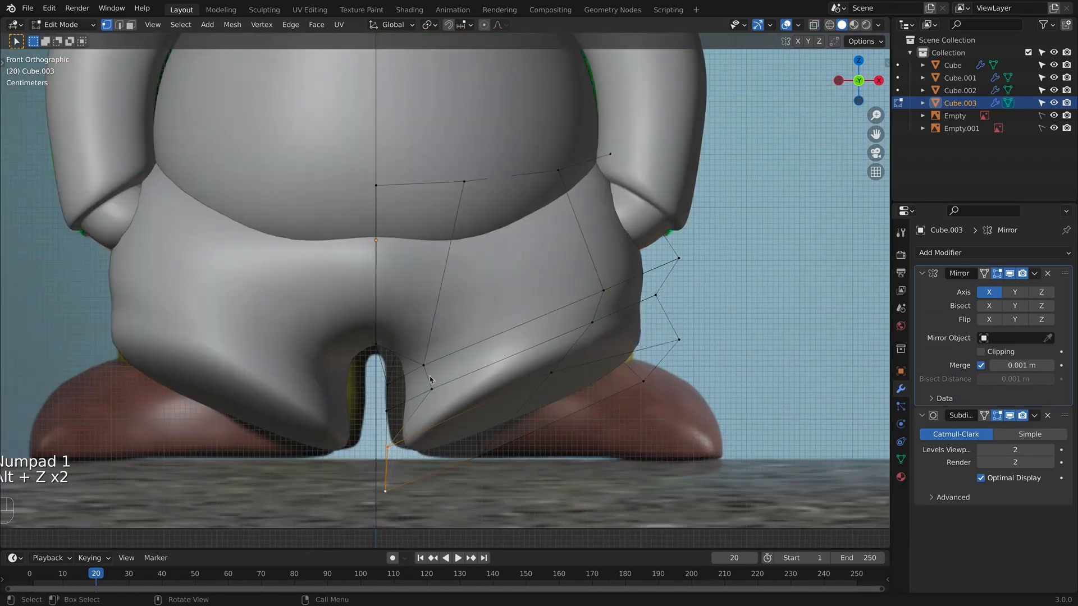
drag(446, 385, 430, 377)
key(alt+z)
key(g)
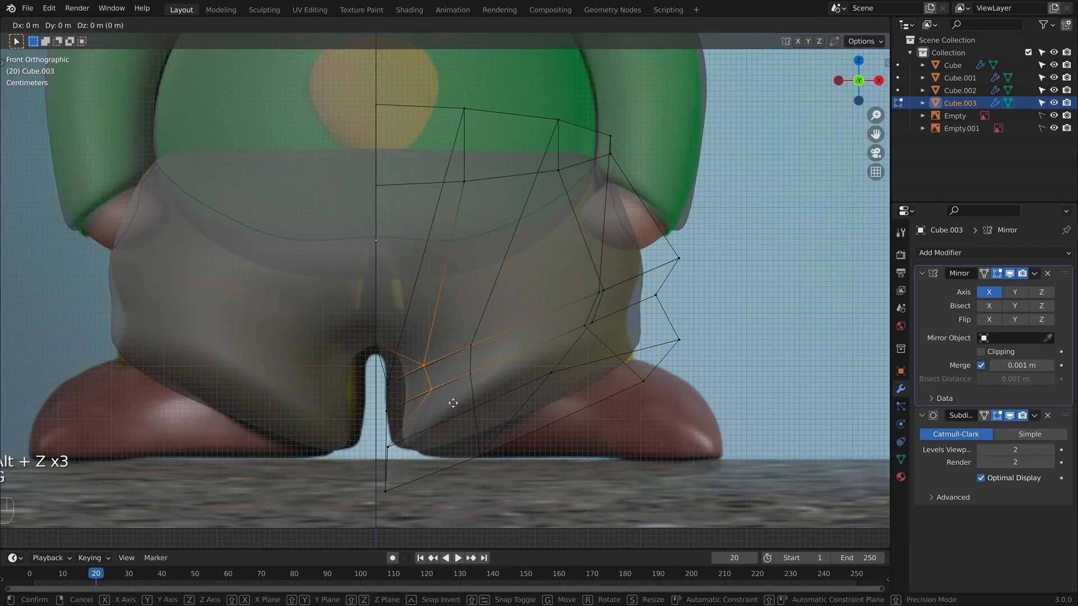
key(x)
click(414, 409)
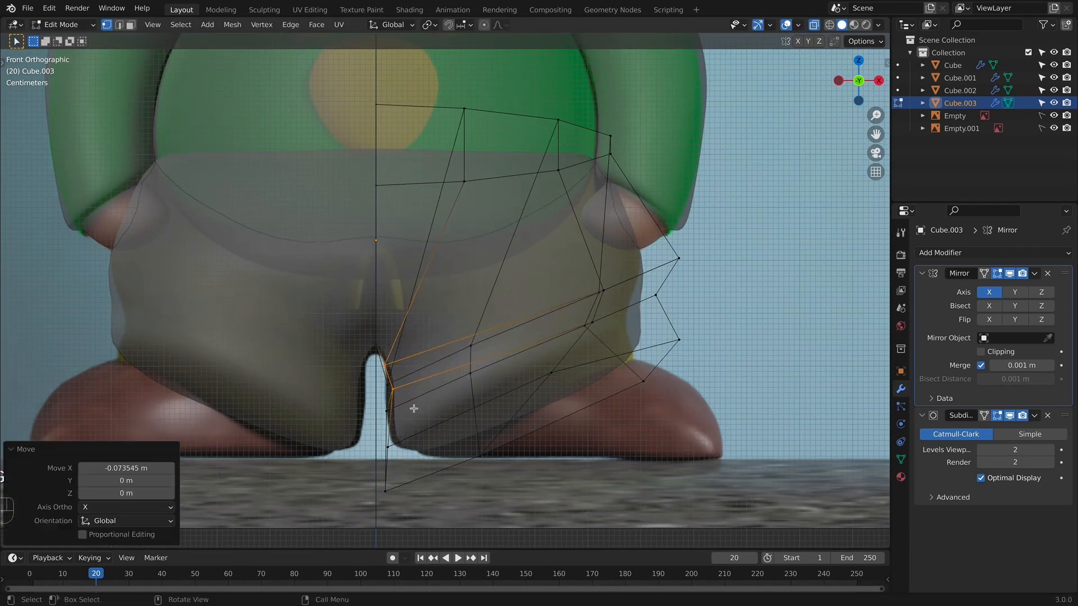
key(alt+z)
key(alt+z)
key(alt+z)
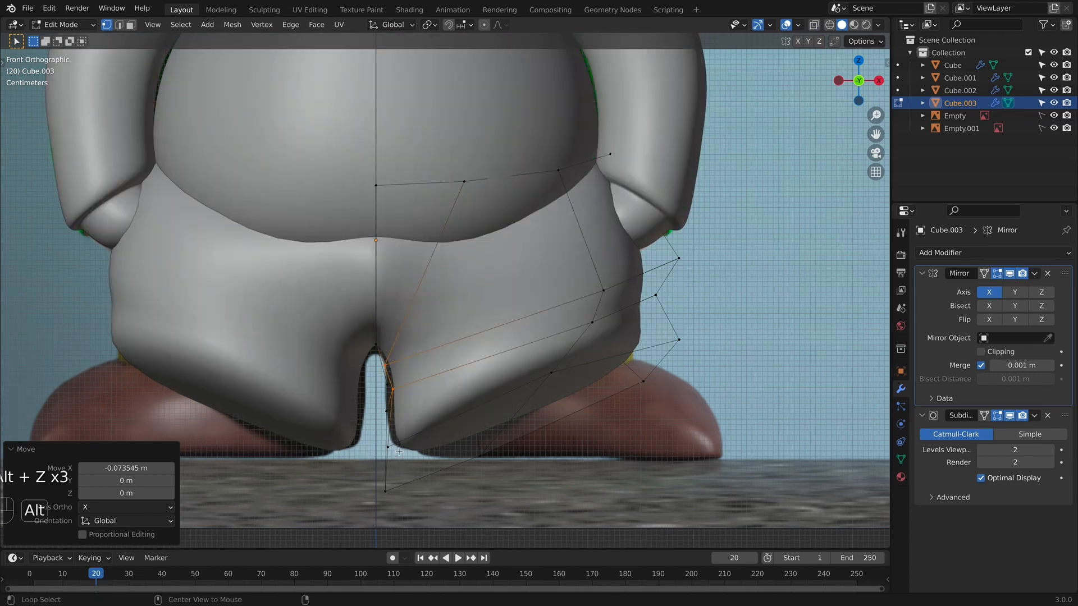
Select the loop around the bottom of the trouser leg and inset its underside faces with a thickness of about 0.63 m.
alt+click(422, 428)
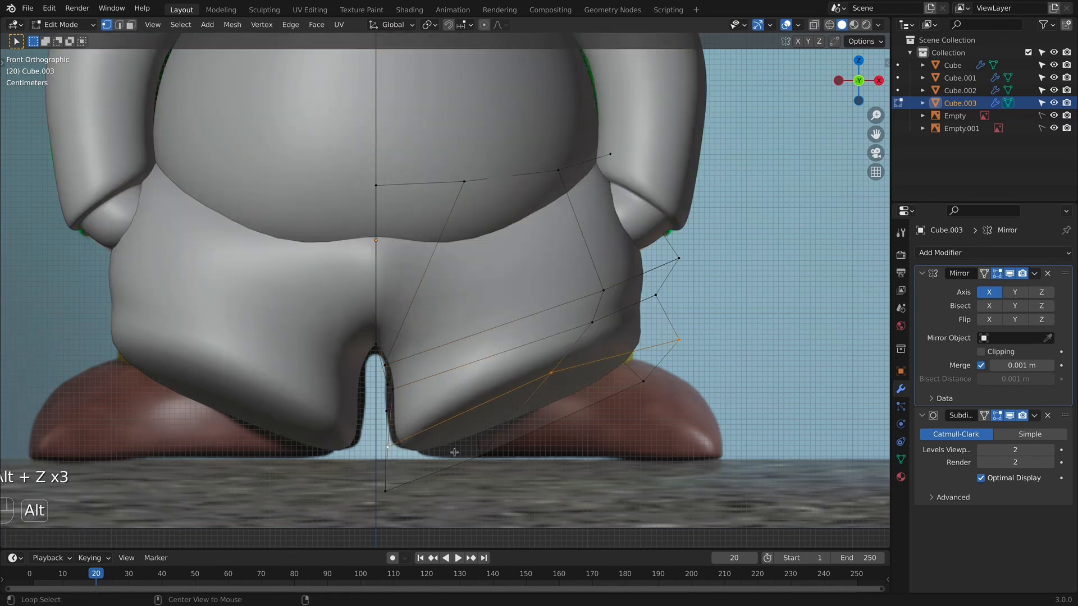
key(i)
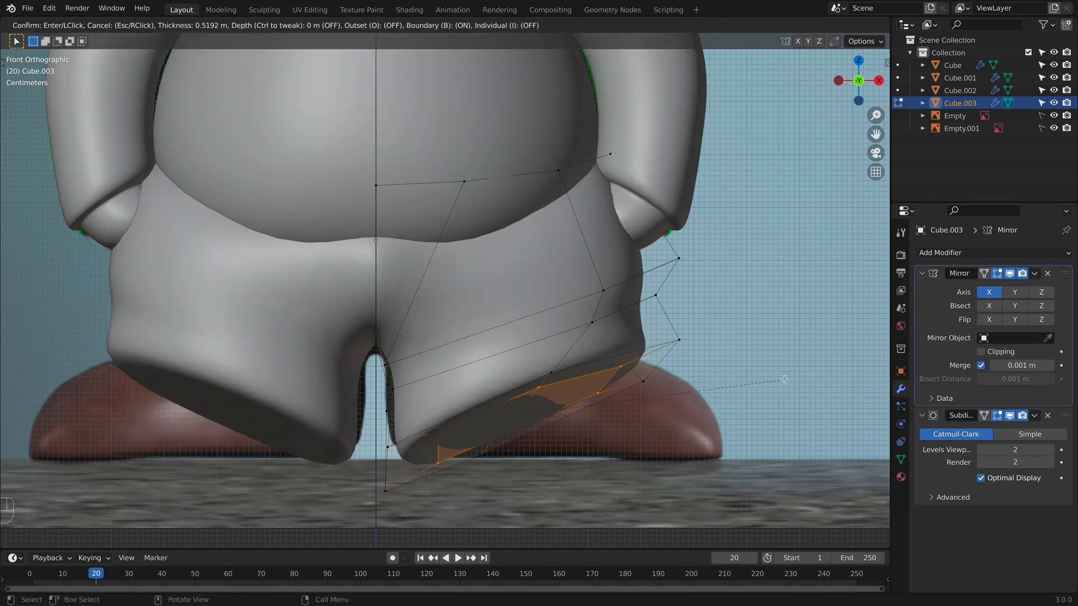
click(547, 454)
With see-through shading, select the lowest inner vertex of the trouser leg and move it up about 0.056 m along Z.
key(alt+z)
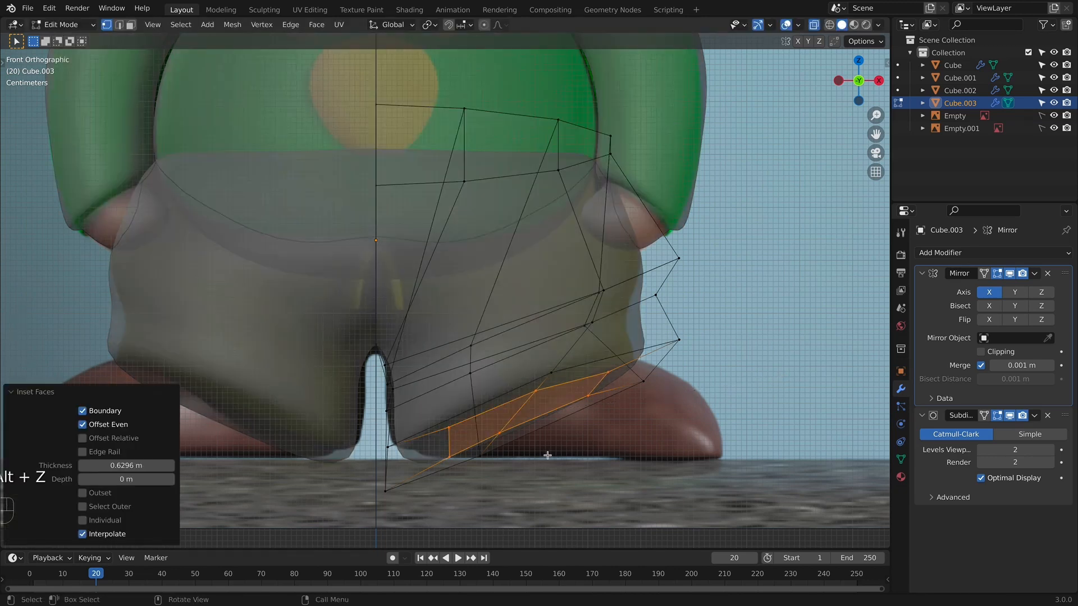
click(386, 446)
key(g)
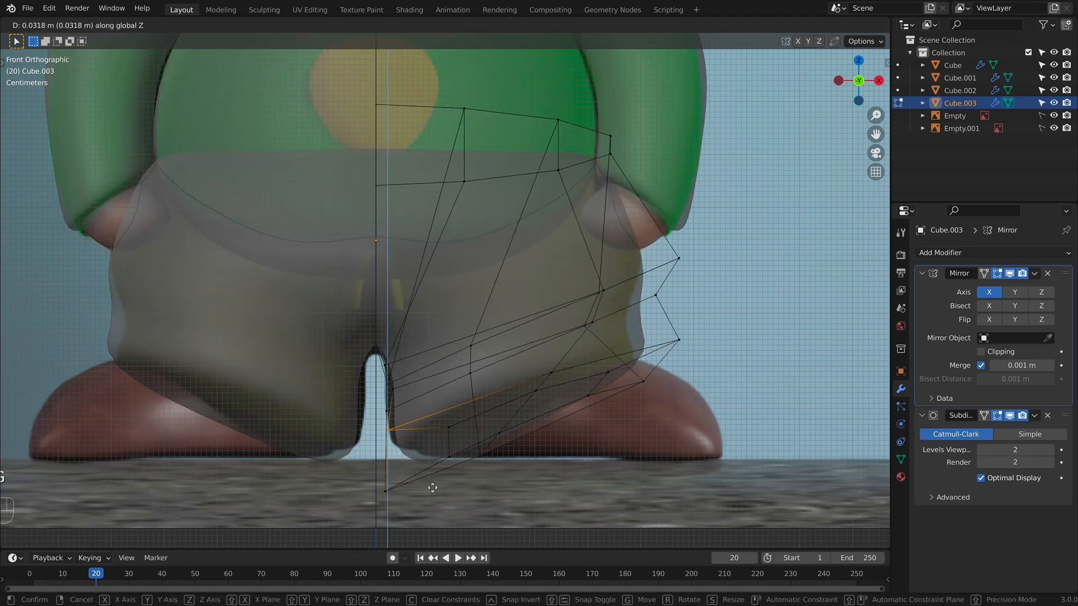
key(g)
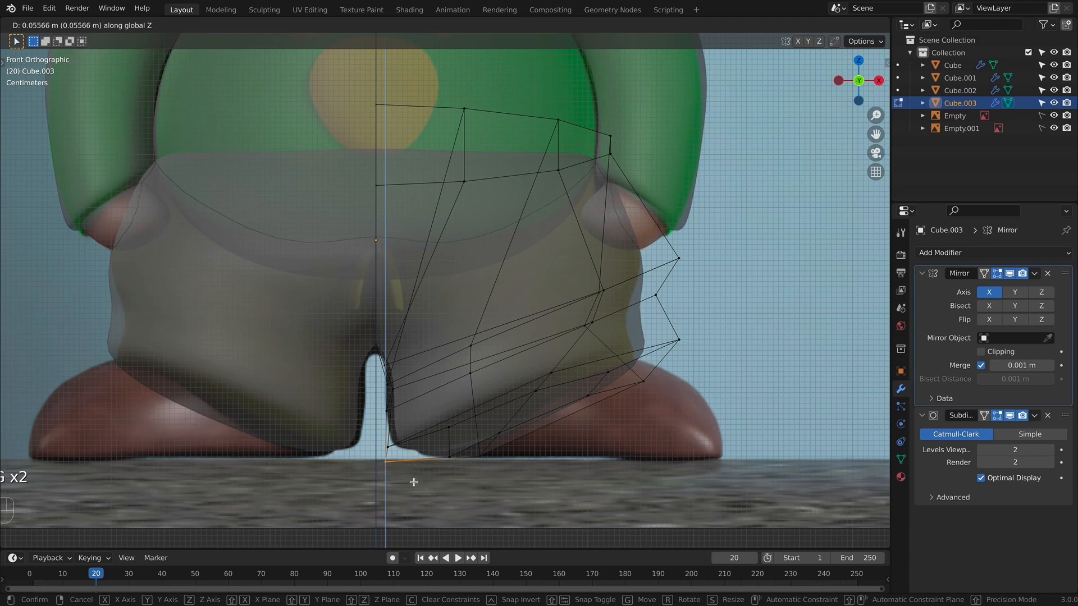
click(414, 483)
Select the inset faces on the underside of the trouser leg, extrude them up inside the leg and return to Object Mode.
key(alt+z)
middle_drag(650, 466, 385, 378)
alt+click(400, 420)
middle_drag(400, 420, 383, 406)
key(alt+z)
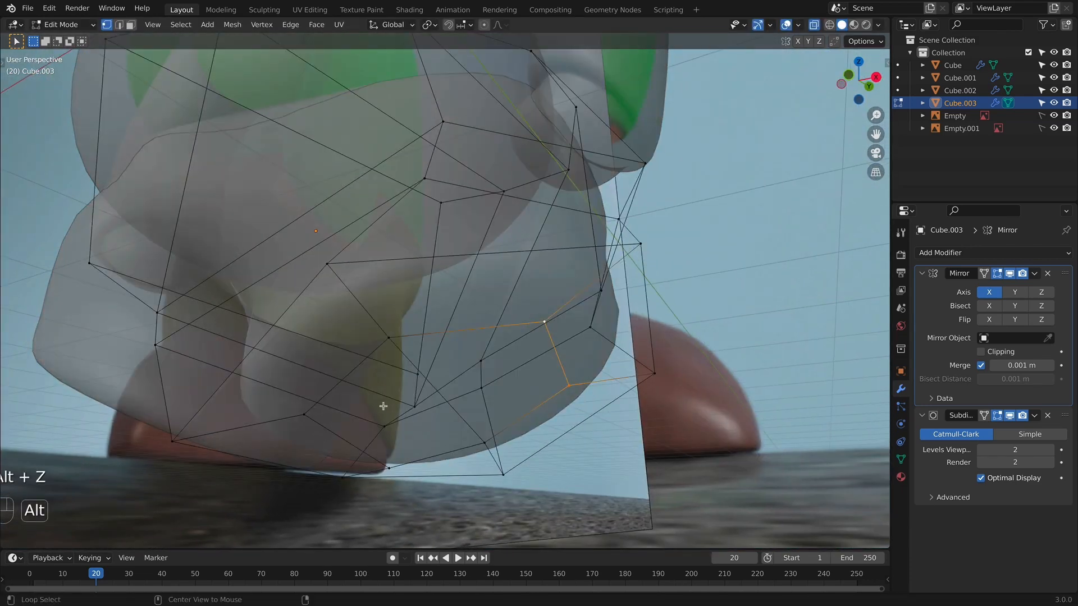
key(alt+z)
alt+shift+click(439, 455)
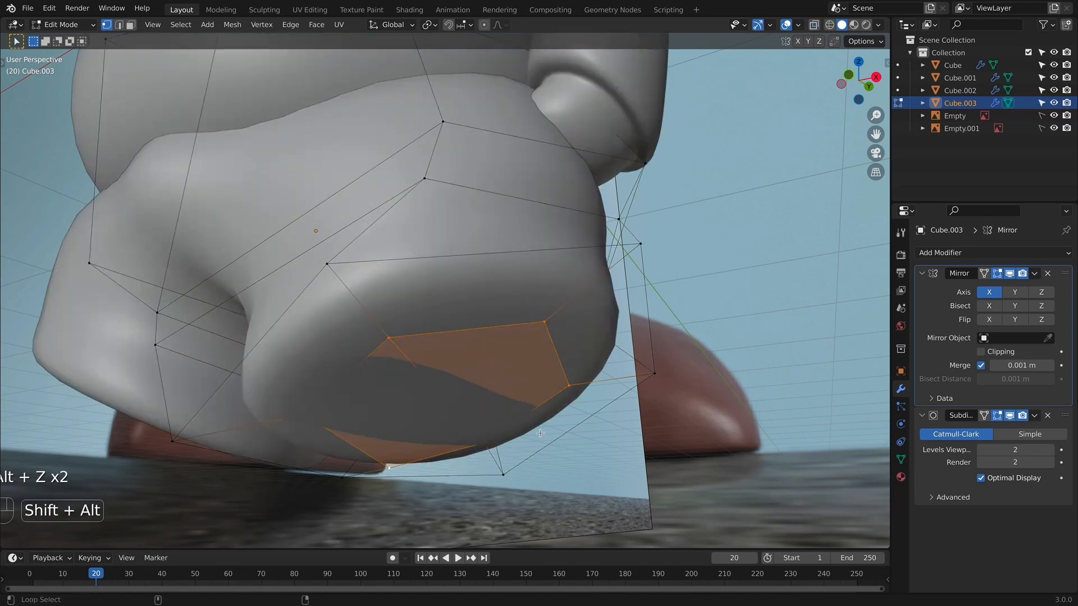
middle_drag(439, 455, 576, 456)
key(e)
click(528, 210)
key(Tab)
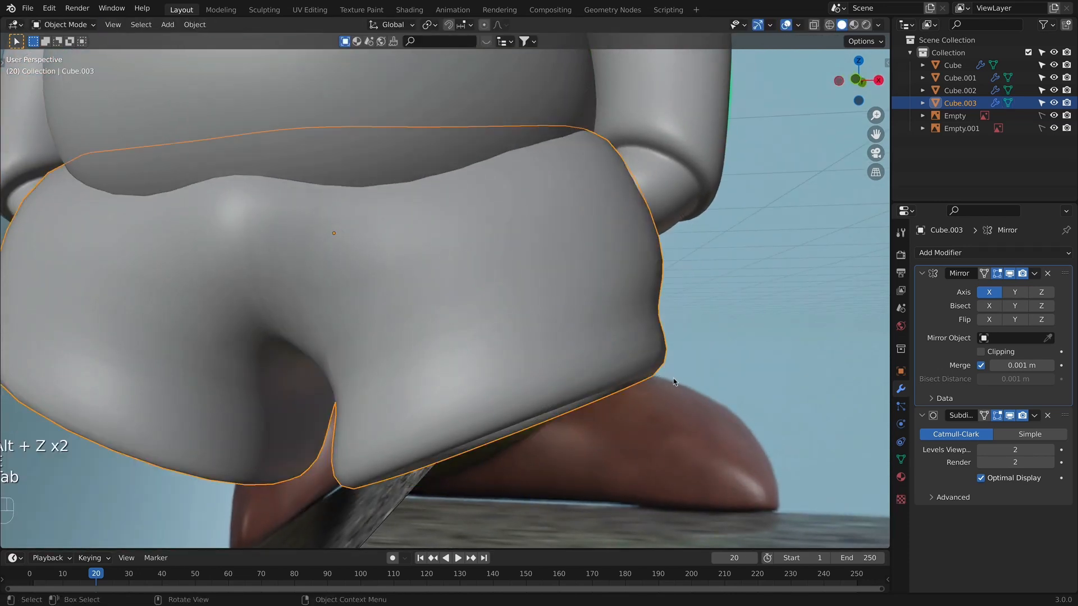
In Edit Mode, select the two upper waist vertices on the front of the trousers and move them about 0.05 m along Y.
middle_drag(528, 210, 520, 253)
key(KP_1)
key(Tab)
key(Tab)
key(KP_1)
key(Tab)
scroll(525, 202, down, 4)
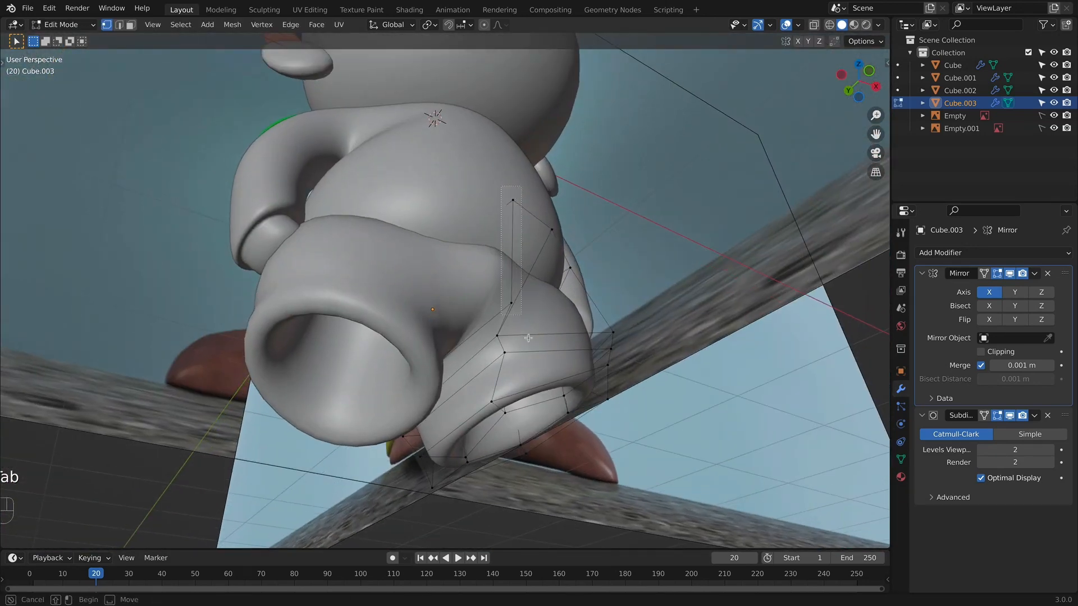
key(g)
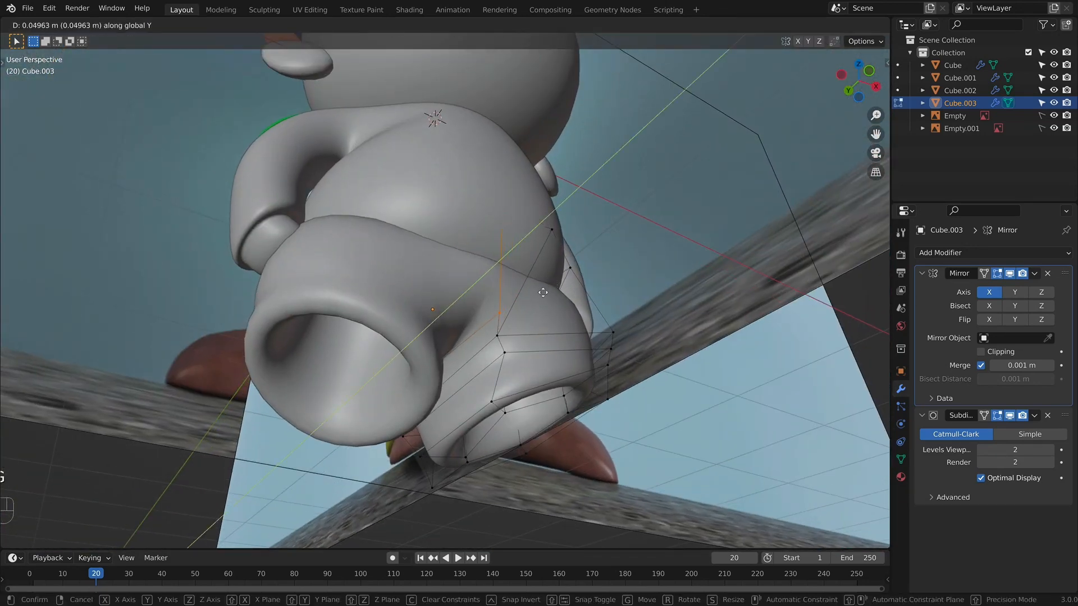
click(543, 293)
key(KP_1)
key(Tab)
Try to raise the trousers' waist by selecting its top loop in the front view and extruding it about 0.159 m upward.
shift+middle_drag(587, 392, 519, 339)
key(KP_1)
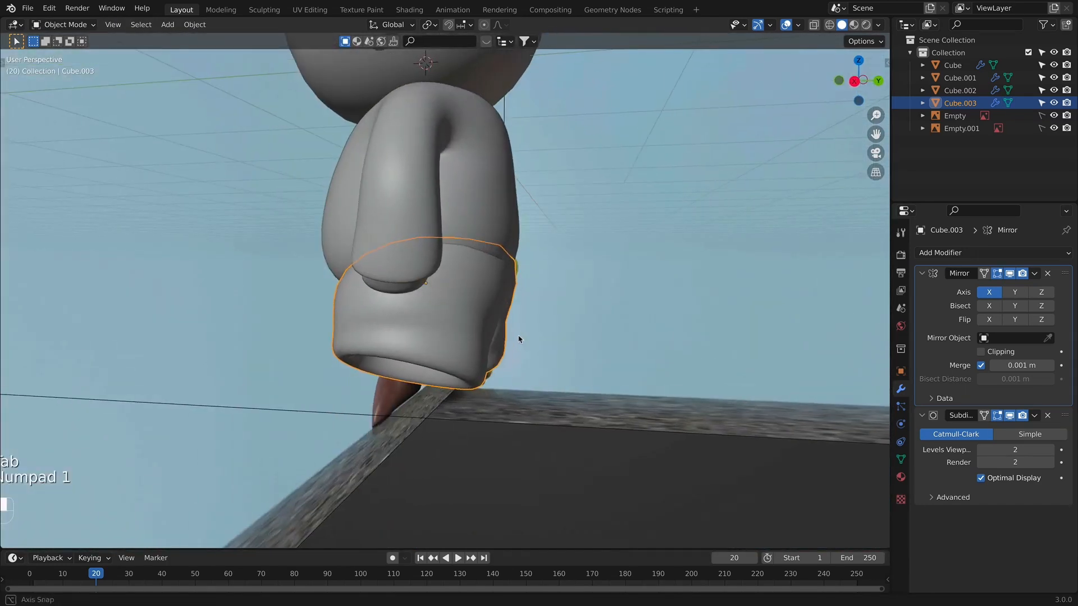
key(Tab)
key(KP_1)
key(alt+z)
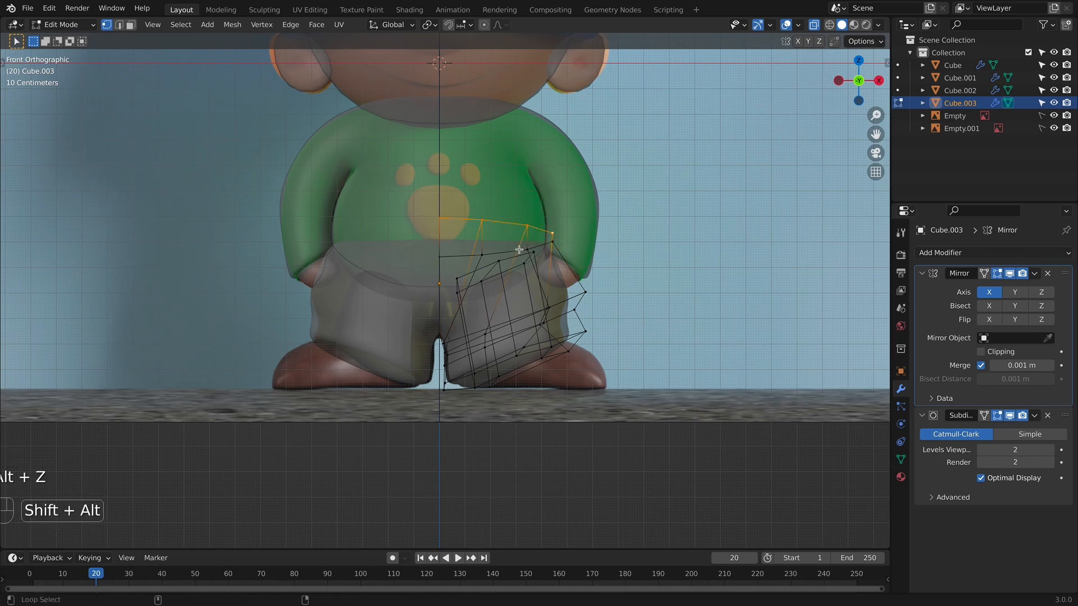
key(e)
click(644, 214)
key(alt+z)
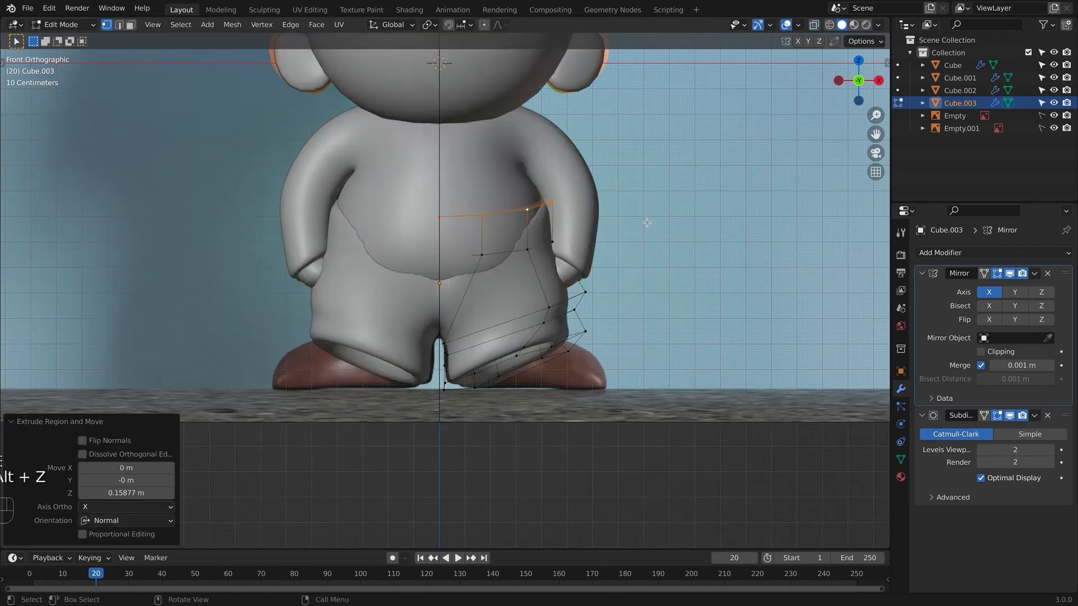
middle_drag(645, 234, 710, 244)
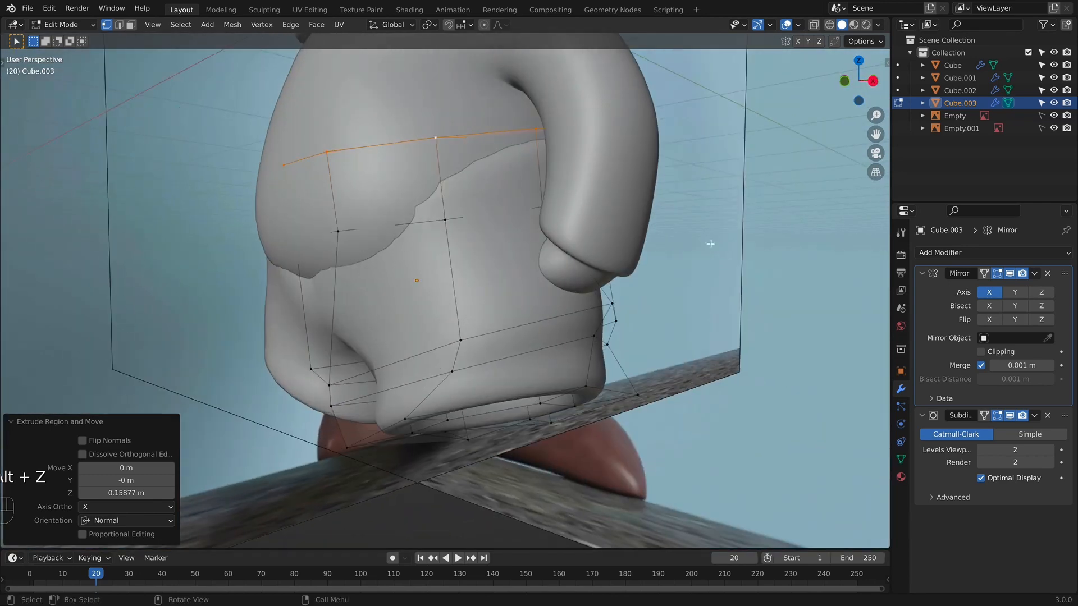
Try to move the extruded waist loop along X, cancel the move and undo the waist extrusion.
key(g)
key(x)
right_click(663, 241)
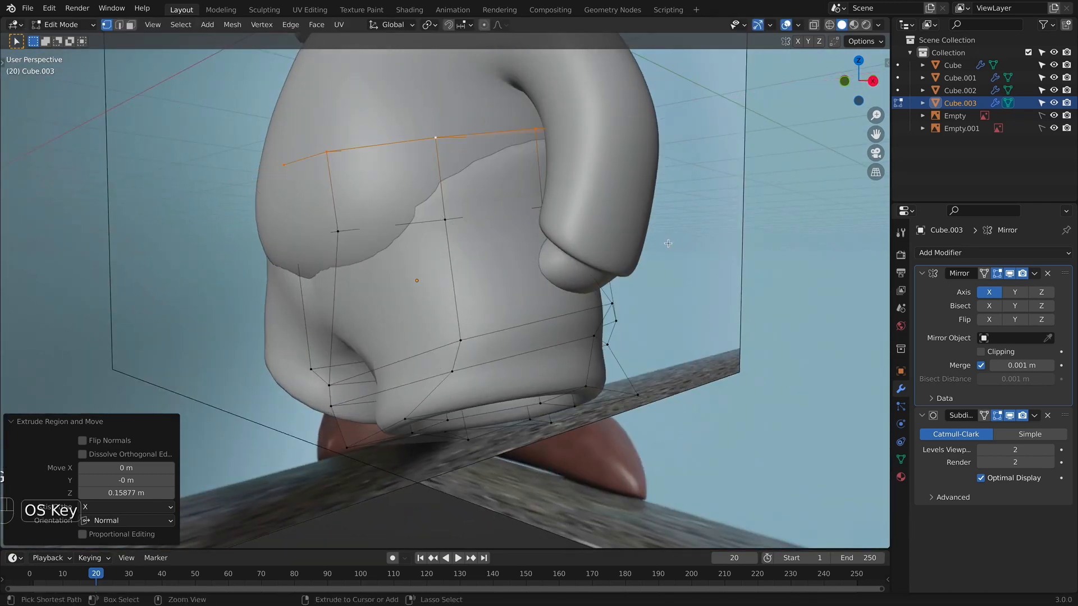
key(super+z)
key(super+z)
key(KP_1)
key(Tab)
key(Tab)
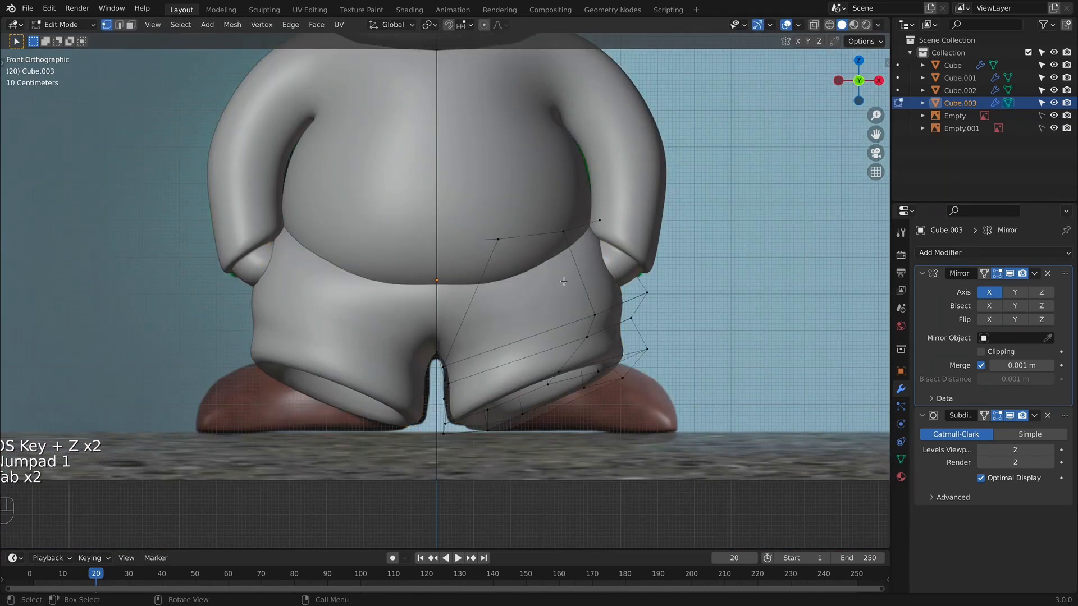
key(alt+z)
key(alt+z)
scroll(596, 316, up, 6)
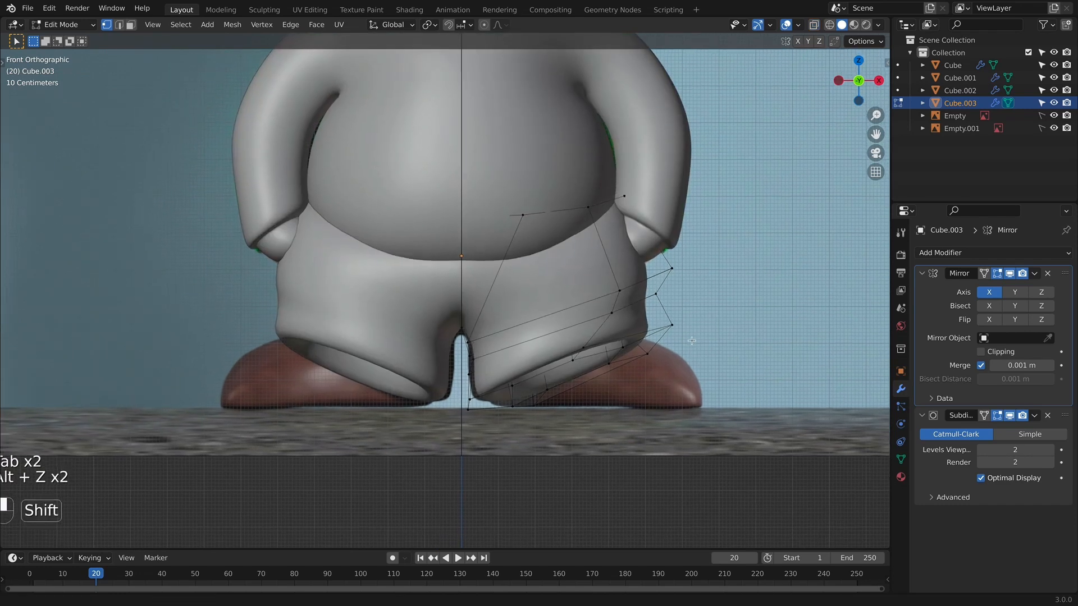
Move the trousers' inner-leg vertices about 0.015 m along X toward the center line and leave mesh editing.
alt+scroll(625, 280, down, 2)
key(alt+z)
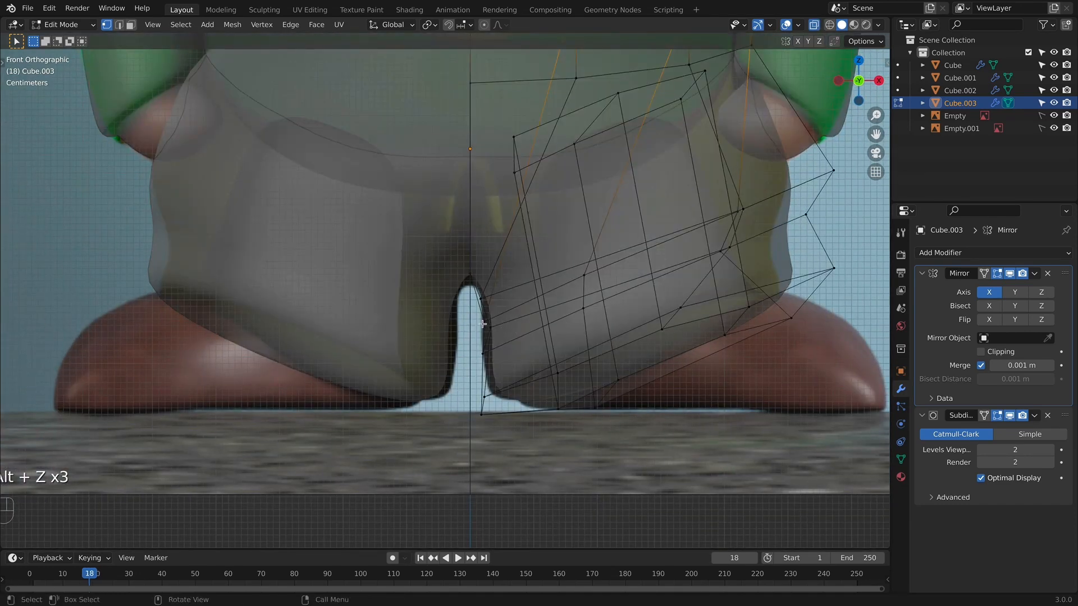
key(g)
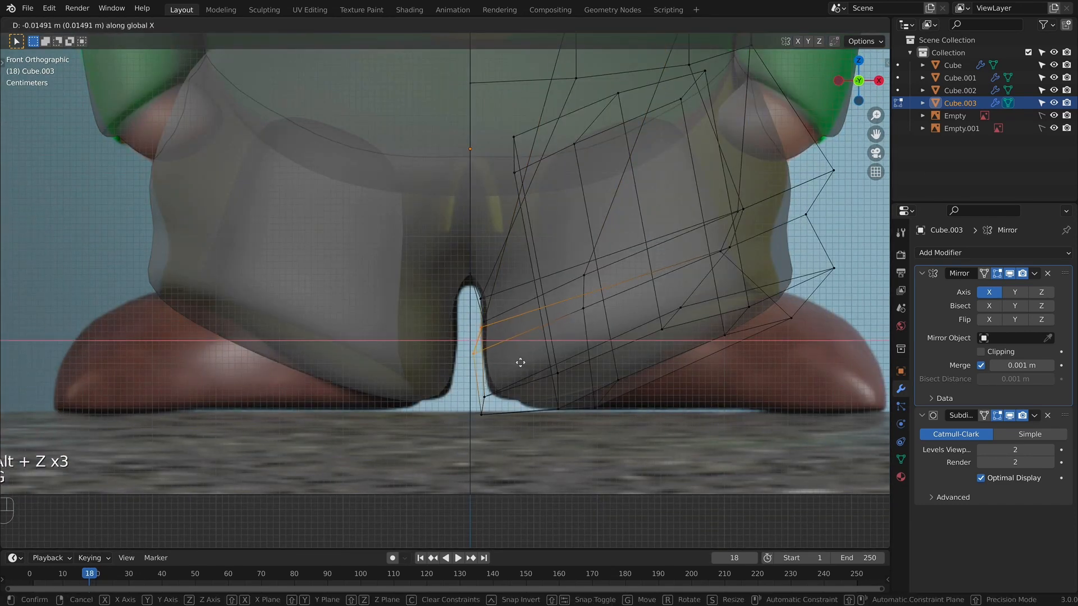
click(519, 363)
key(alt+z)
key(Tab)
scroll(545, 362, down, 2)
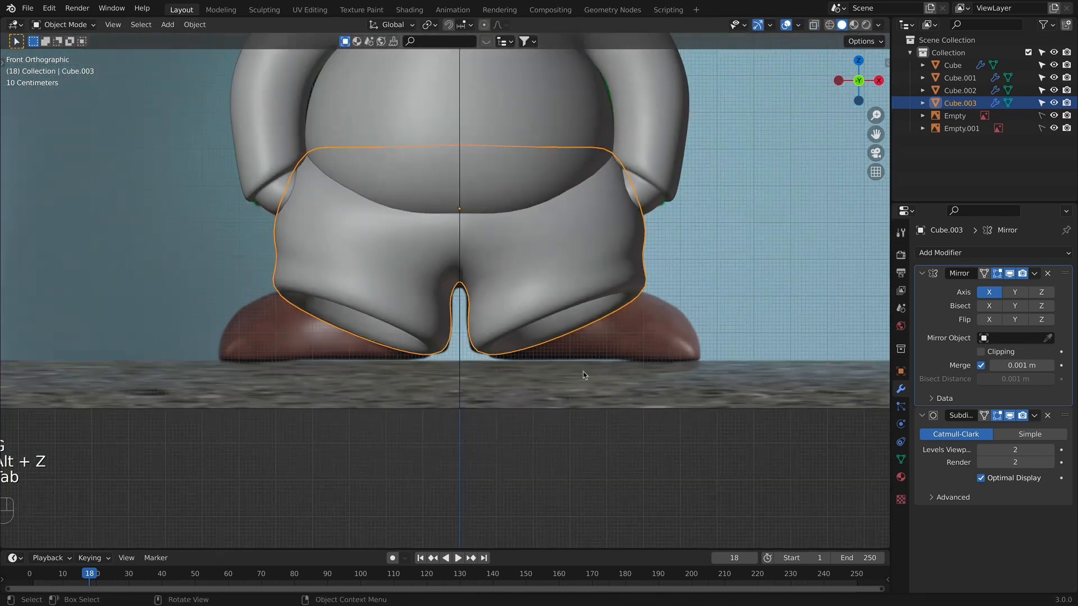
Deselect the trousers, add a cube for the shoe and scale it to about 0.6.
click(625, 363)
shift+middle_drag(559, 318, 538, 362)
key(shift+a)
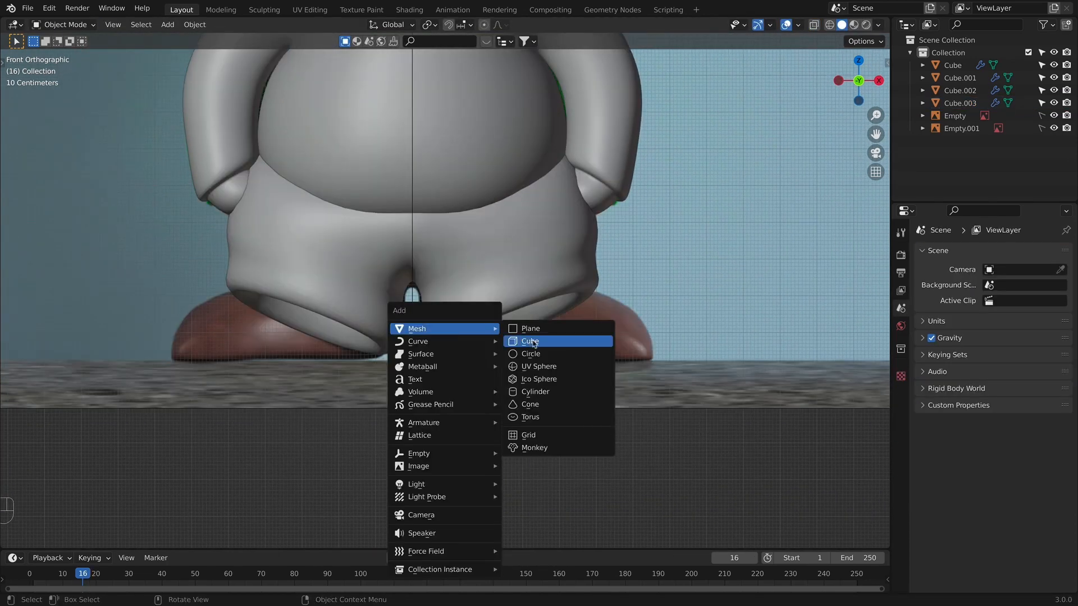
click(530, 341)
key(s)
click(554, 180)
Lower the cube along Z, scale it by 0.262 and move it 0.24 m in X and -0.302 m in Z over one foot.
key(g)
key(z)
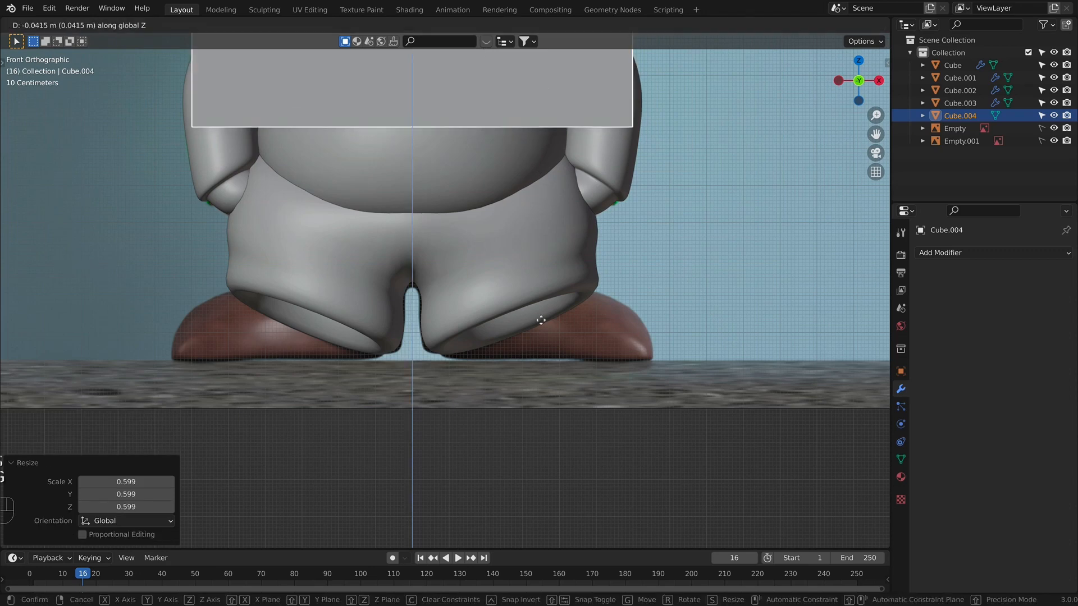
click(566, 508)
key(s)
click(488, 240)
key(g)
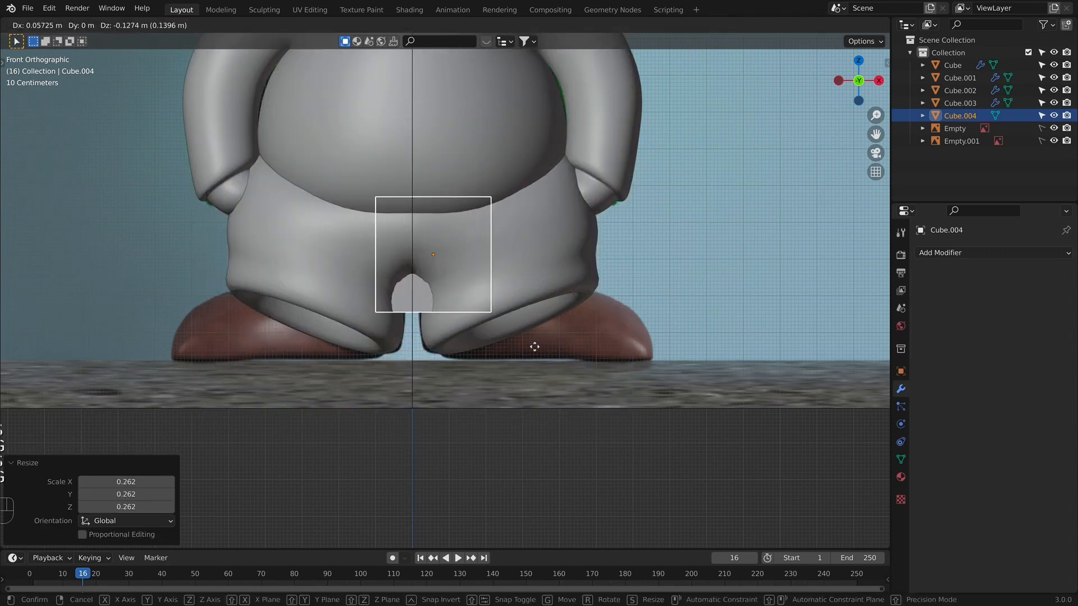
click(580, 362)
Give the shoe cube a Subdivision Surface modifier with viewport level 2 and apply all its transforms.
click(936, 254)
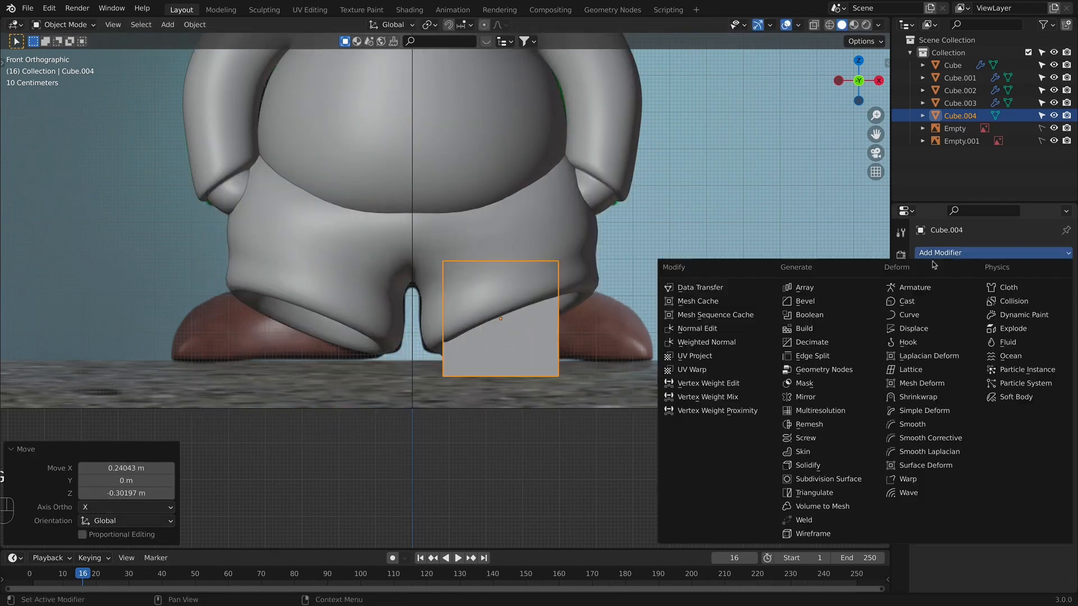
click(837, 480)
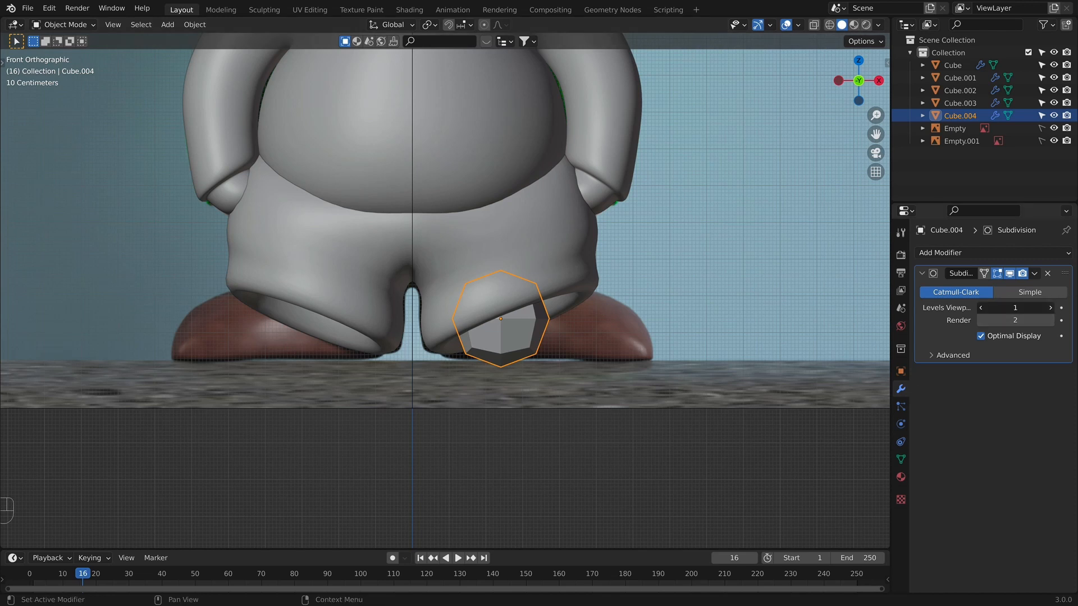
key(super+a)
click(582, 320)
Add a Mirror modifier on the X axis to the shoe and place it above the Subdivision modifier.
click(934, 254)
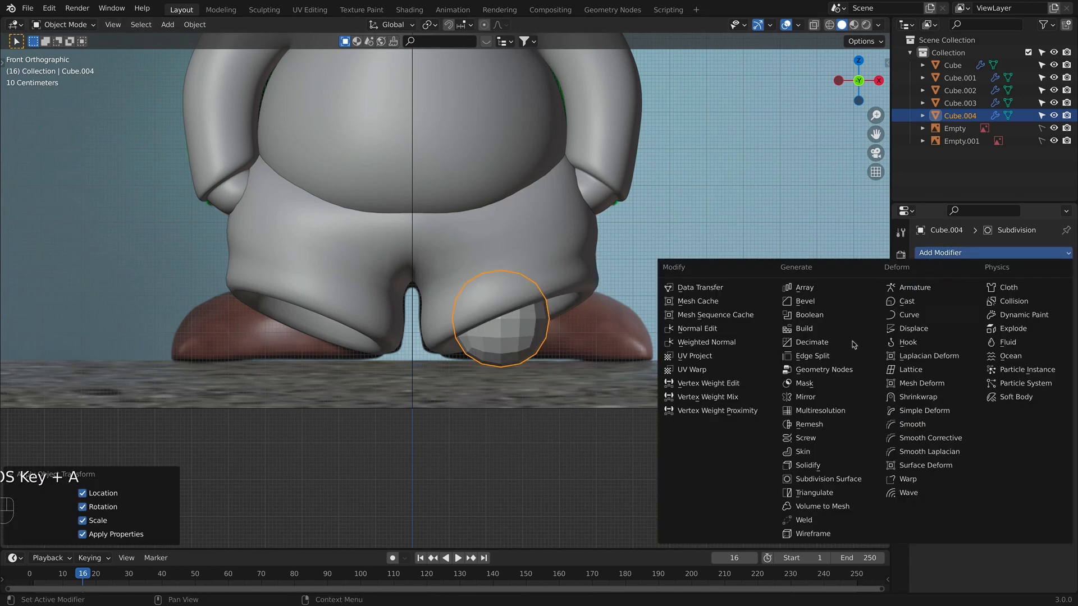
click(816, 399)
drag(1067, 376, 1065, 275)
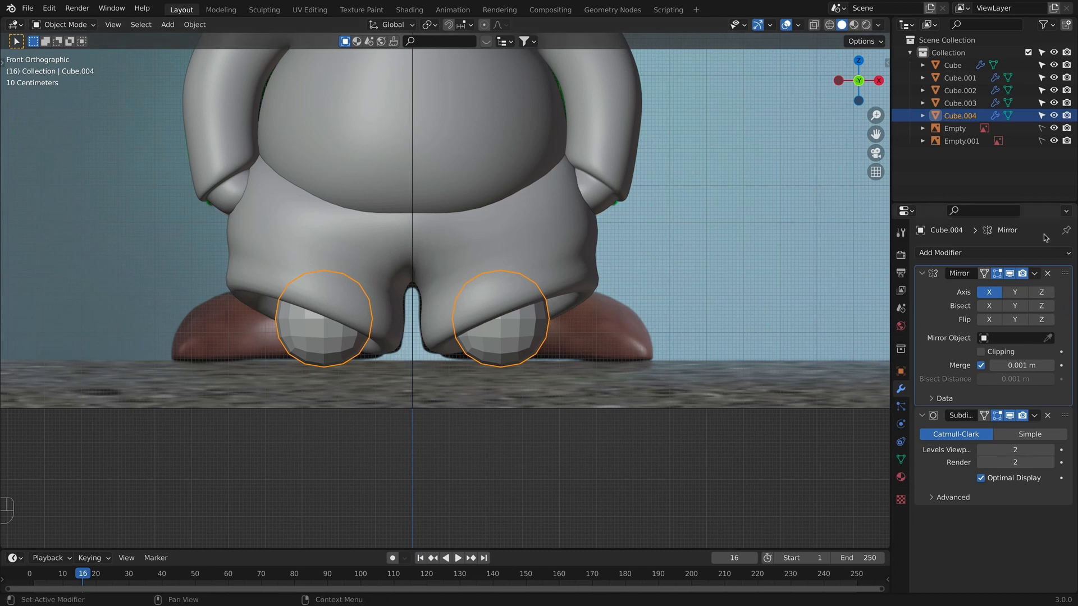
Move the shoe cube's mesh in edit mode about 0.057 m along X toward the body's center line.
key(g)
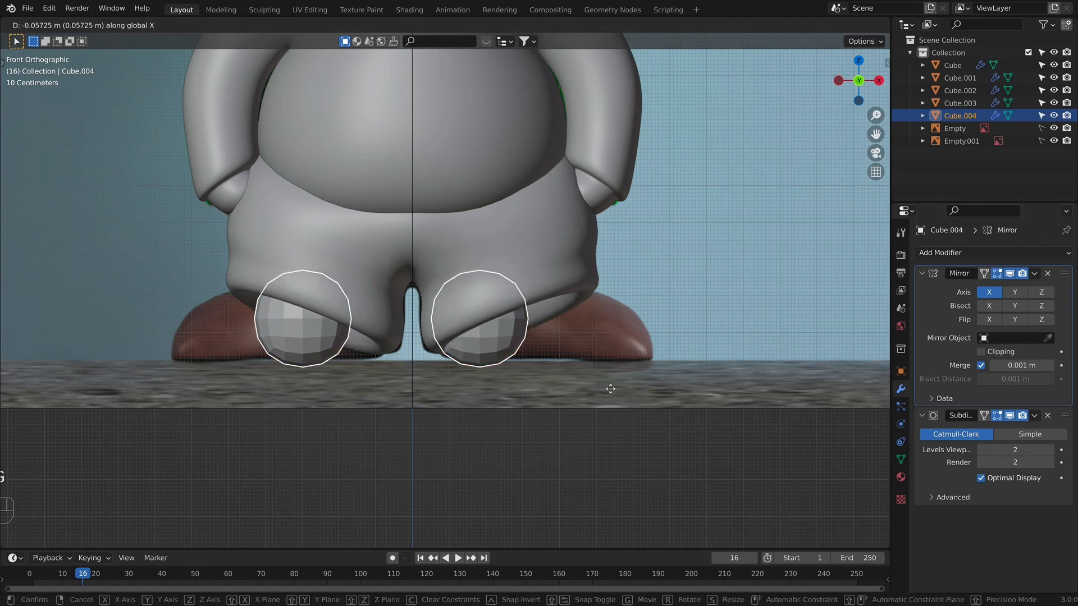
key(Tab)
key(g)
key(x)
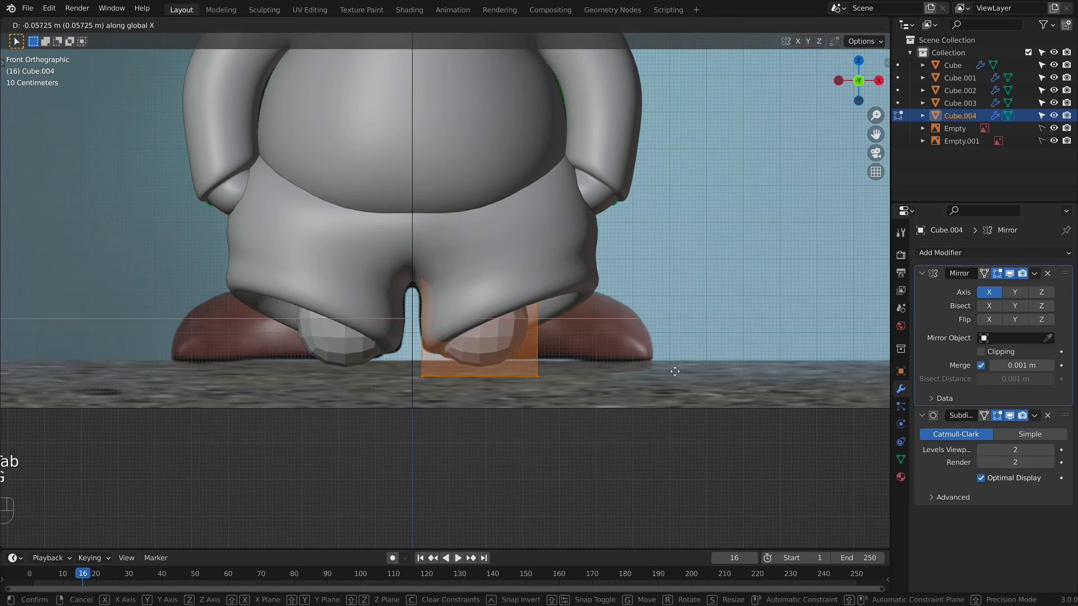
click(675, 369)
scroll(674, 368, up, 3)
key(Tab)
shift+middle_drag(674, 367, 659, 357)
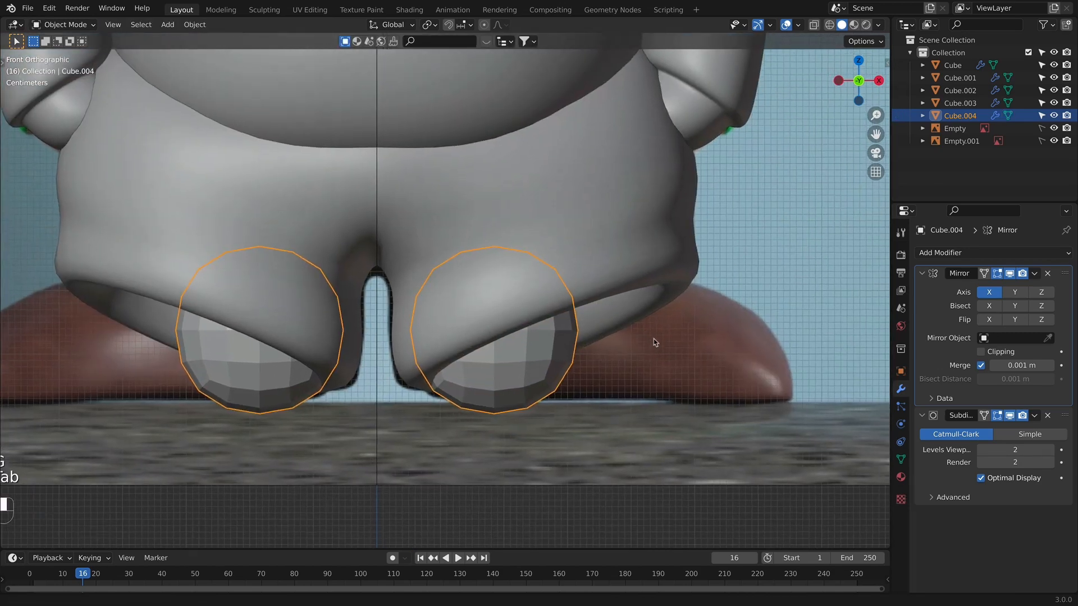
Extrude the shoe's outer face outward twice, by about 0.153 m and 0.183 m, to reach the toe of the reference.
key(Tab)
key(alt+z)
drag(556, 212, 658, 483)
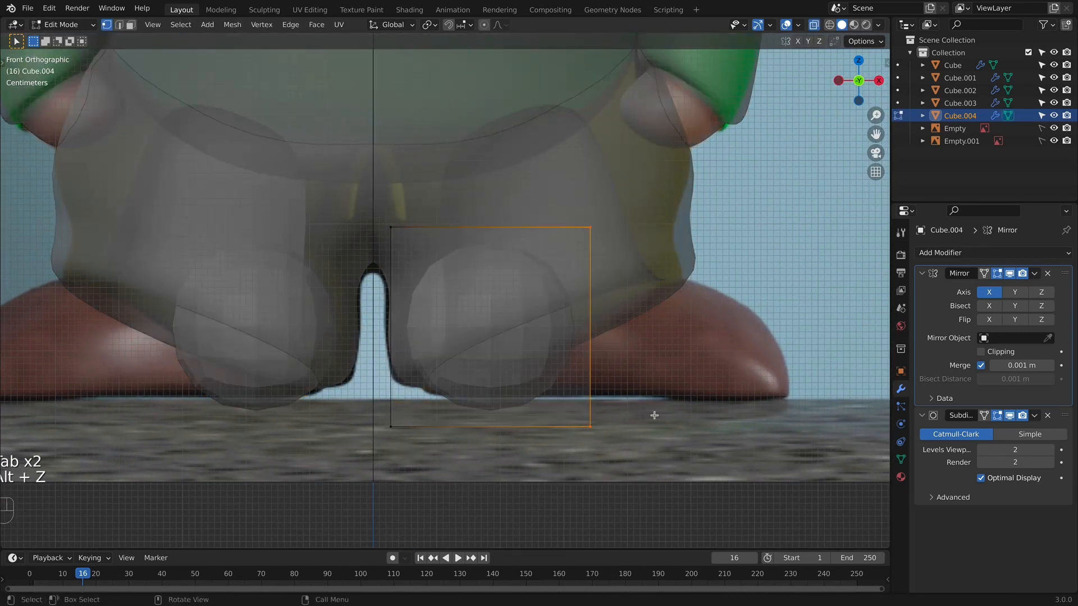
key(e)
click(753, 414)
key(e)
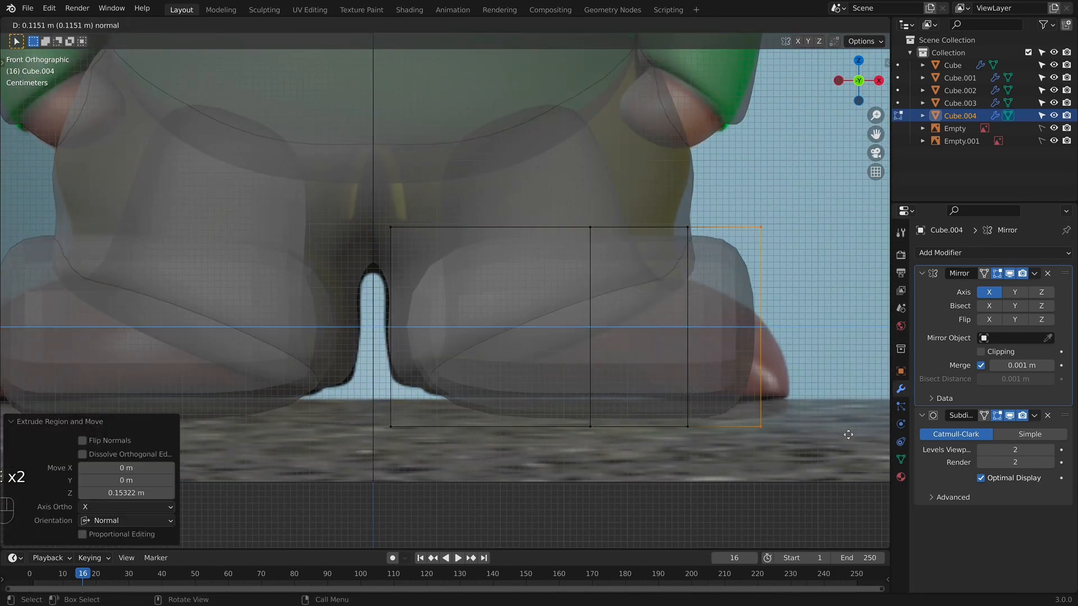
click(888, 435)
shift+middle_drag(731, 435, 612, 414)
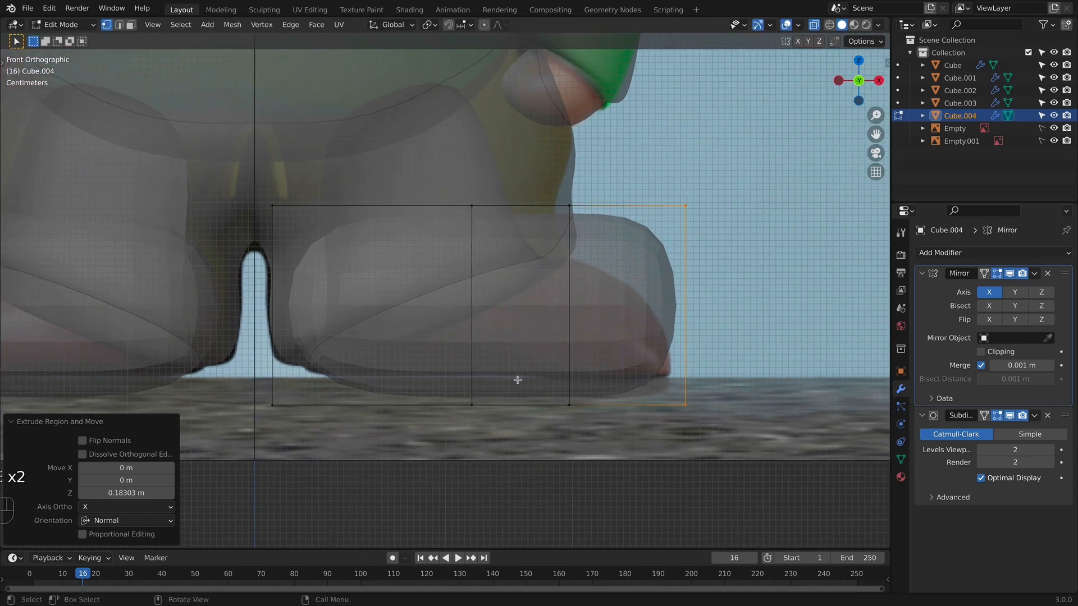
Raise the shoe's bottom vertices about 0.042 m along Z to the ground line of the reference.
drag(312, 393, 695, 423)
key(g)
key(z)
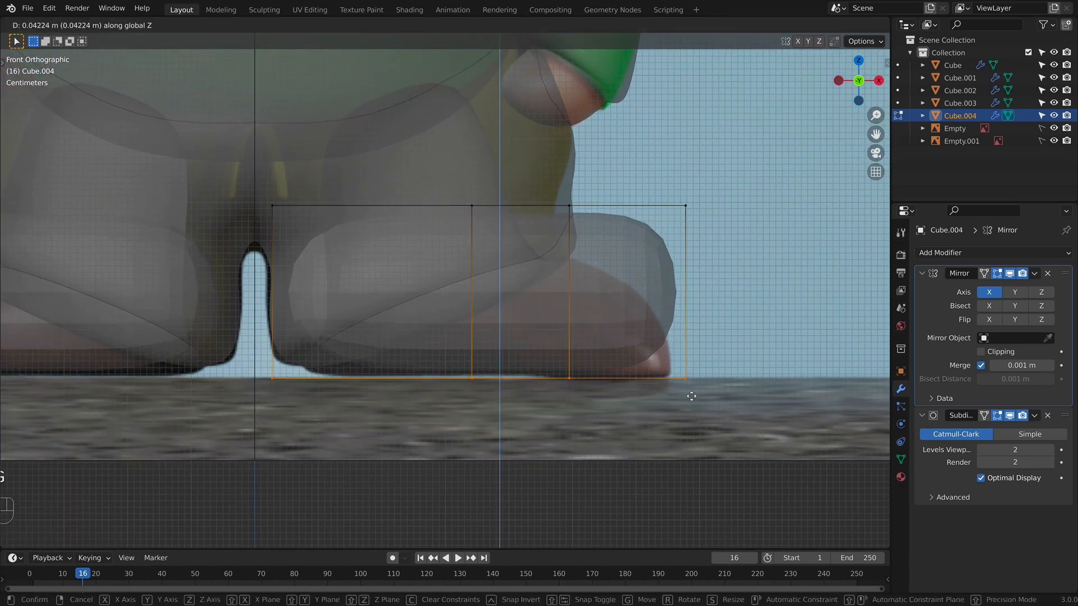
click(691, 396)
Lower the upper vertices of the toe end by about 0.232 m along Z.
shift+middle_drag(691, 396, 682, 413)
drag(640, 189, 791, 281)
key(g)
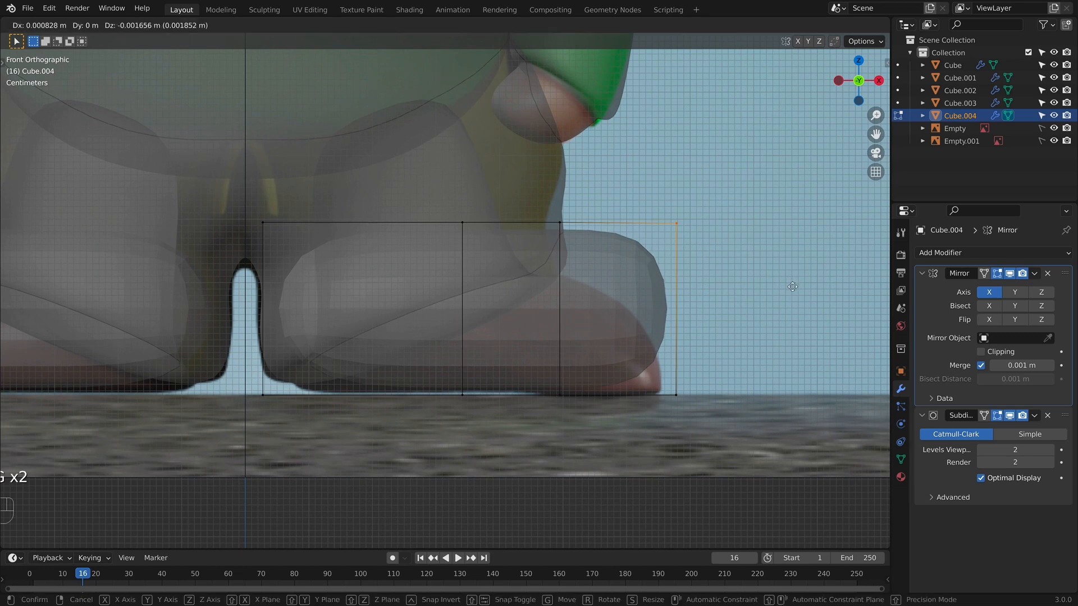
key(z)
click(803, 423)
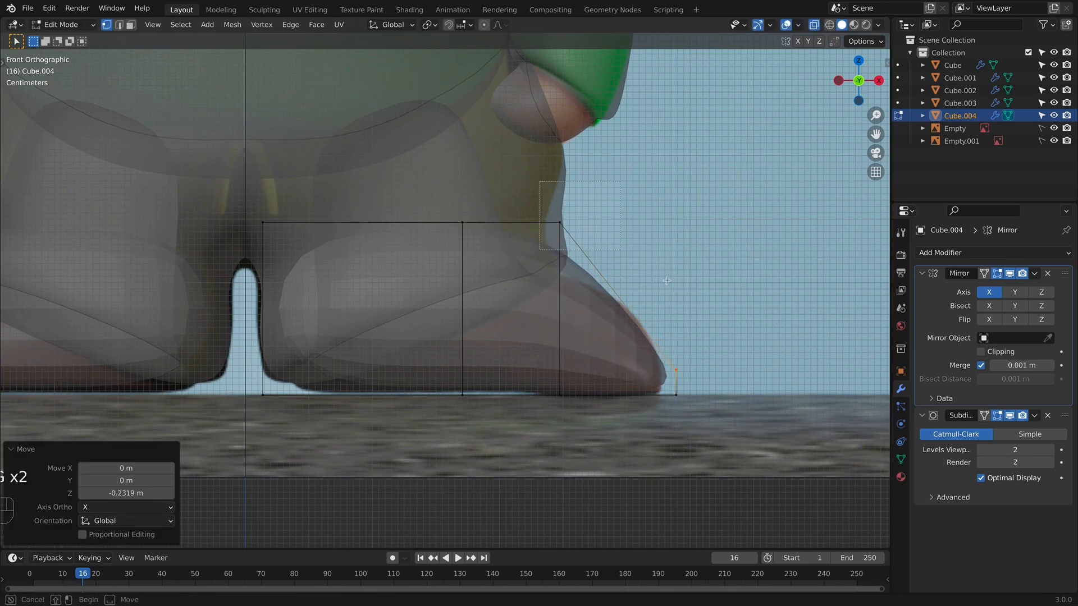
key(h)
key(z)
key(2)
key(z)
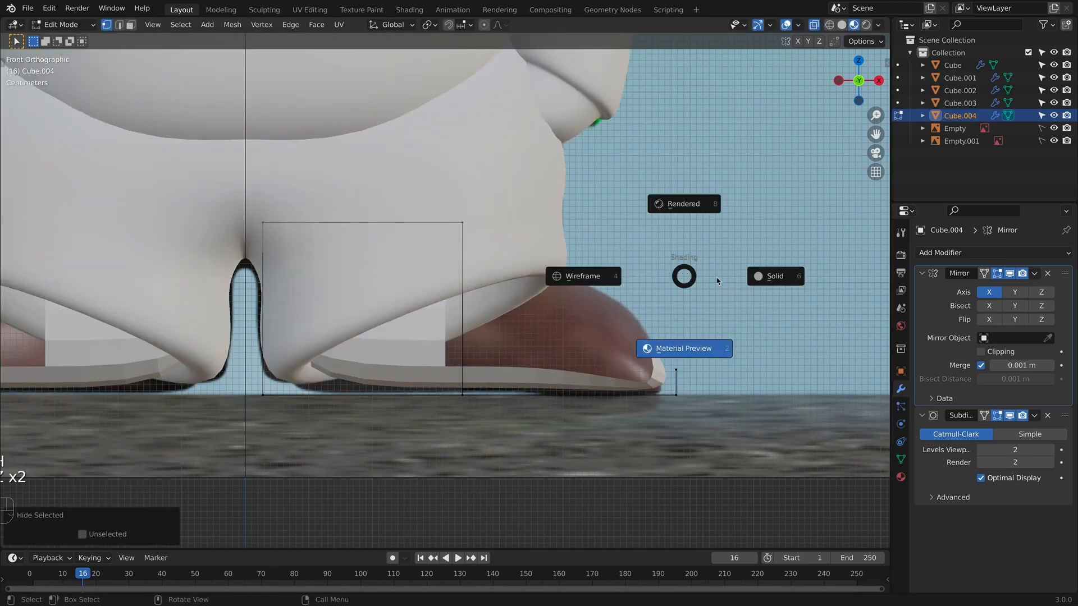
click(752, 276)
key(super+z)
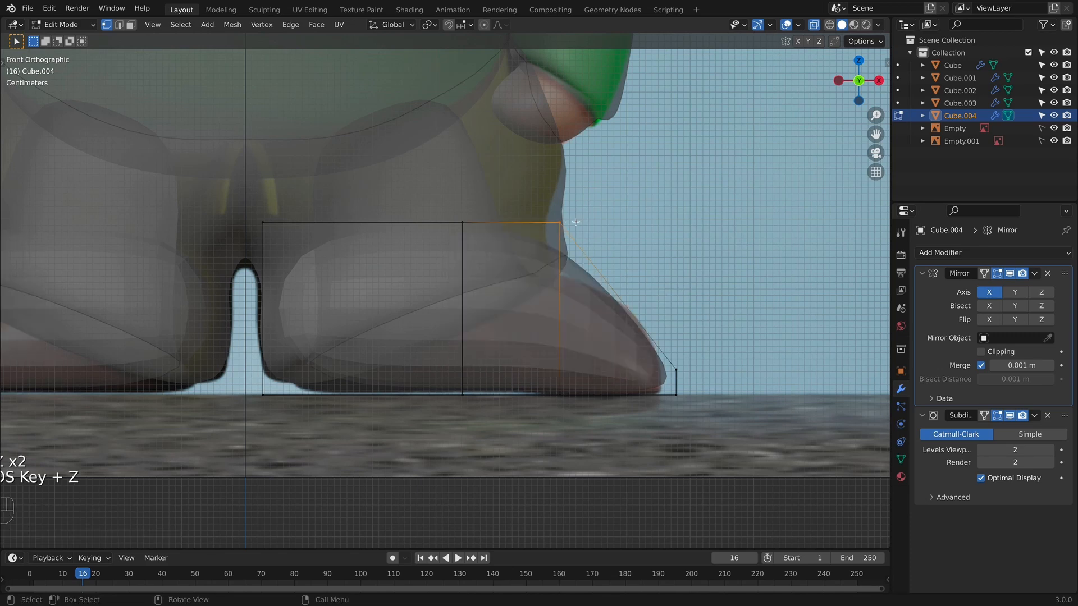
Lower the top vertices near the ankle by about 0.048 m and the remaining inner top vertices by about 0.042 m along Z.
key(g)
click(487, 225)
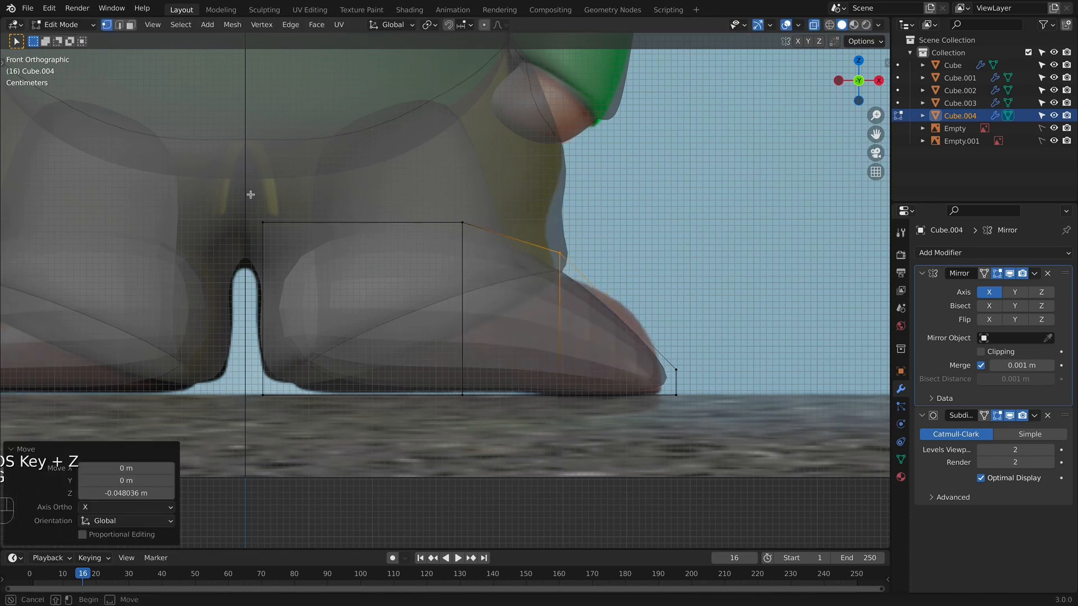
shift+drag(251, 195, 508, 274)
key(g)
click(530, 288)
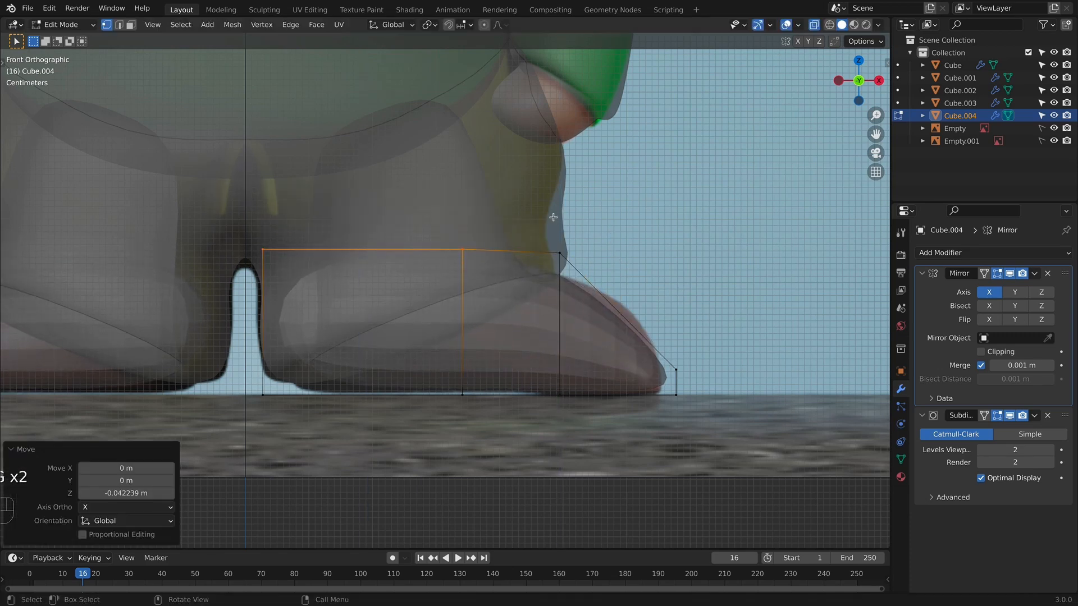
Add one centered loop cut in the toe section, and move its top vertices and the neighboring ankle vertices to follow the shoe outline.
click(627, 343)
click(627, 344)
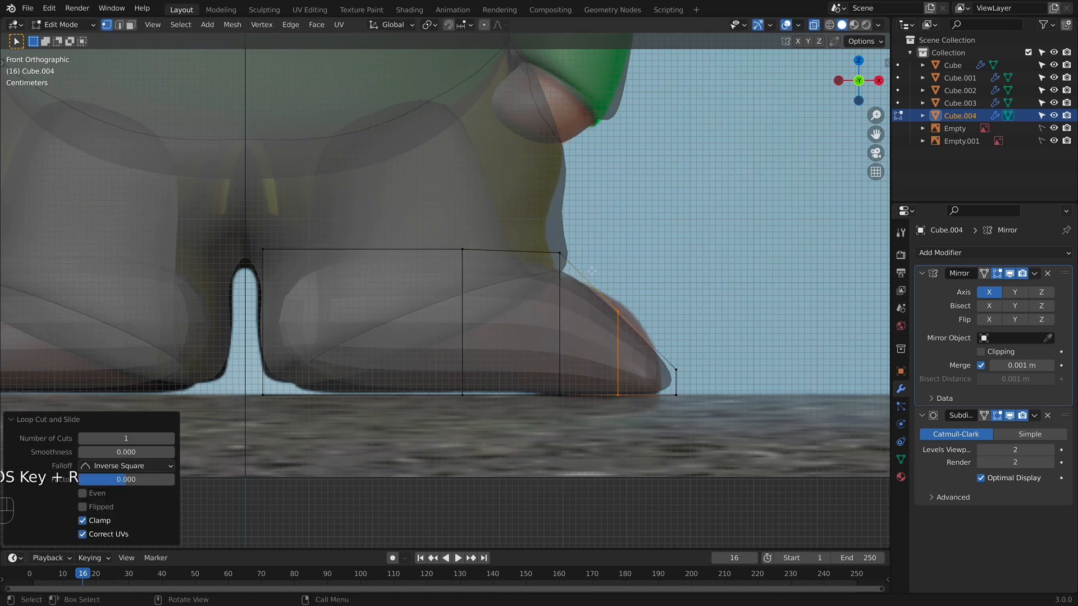
key(g)
click(662, 319)
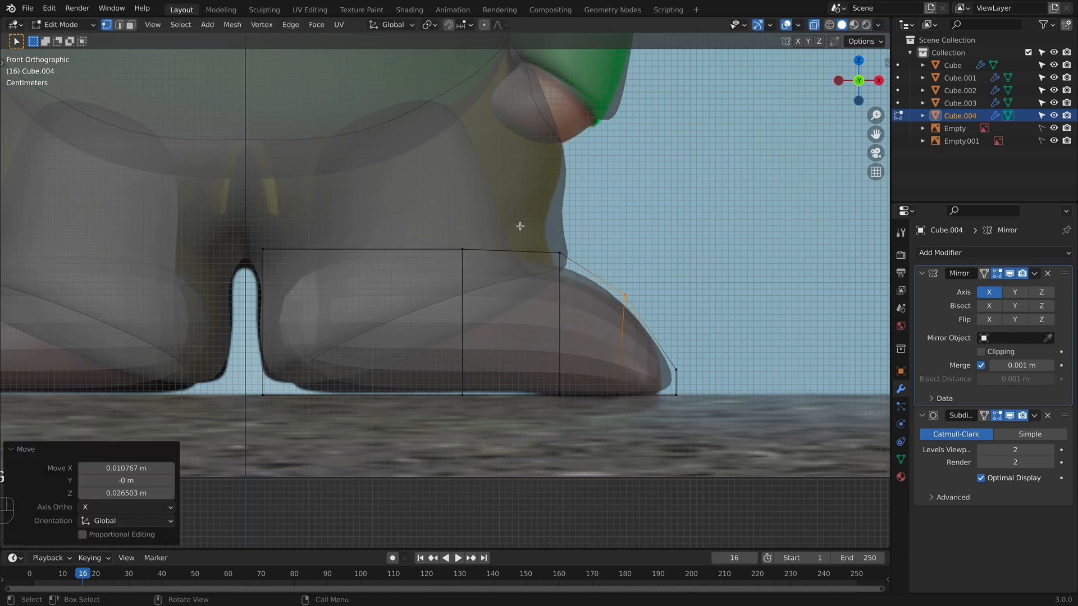
alt+click(564, 289)
key(g)
click(575, 298)
Select the face at the shoe's toe end and scale it to about 0.11 along Y to narrow the tip.
key(alt+z)
middle_drag(742, 358, 535, 473)
alt+shift+click(522, 488)
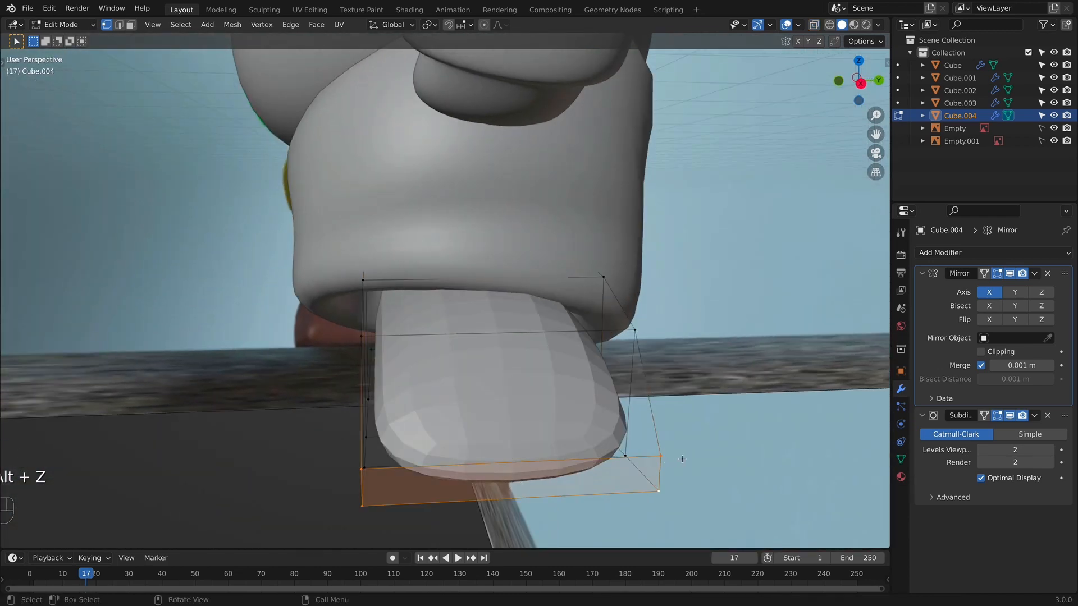
key(s)
key(y)
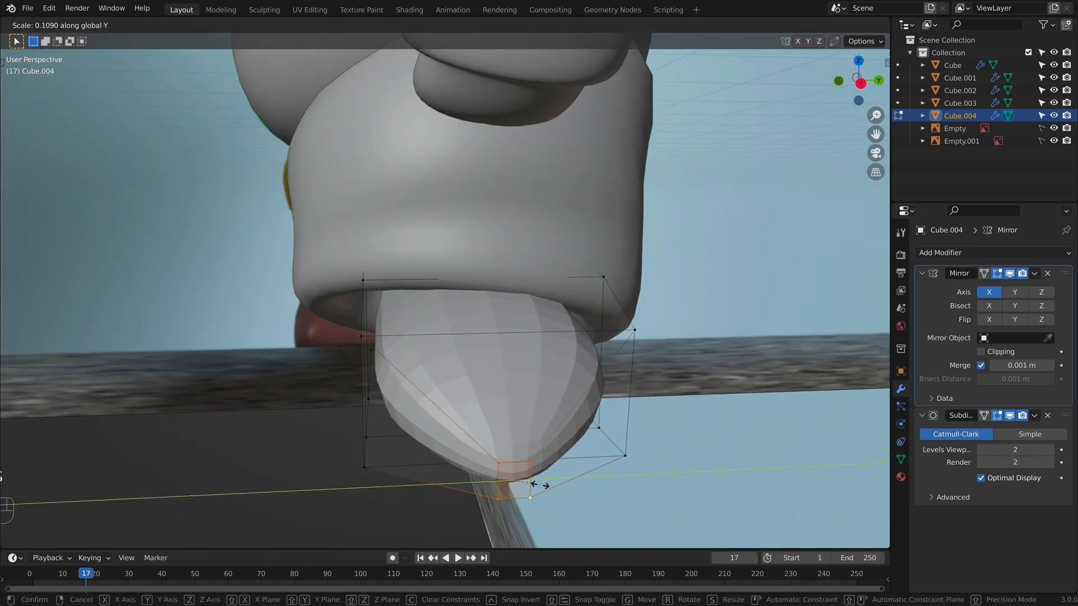
click(538, 485)
key(Tab)
Select the shoe's bottom faces in front view with X-ray on and inset them by about 0.032 m.
middle_drag(549, 491, 622, 457)
key(KP_1)
key(alt+z)
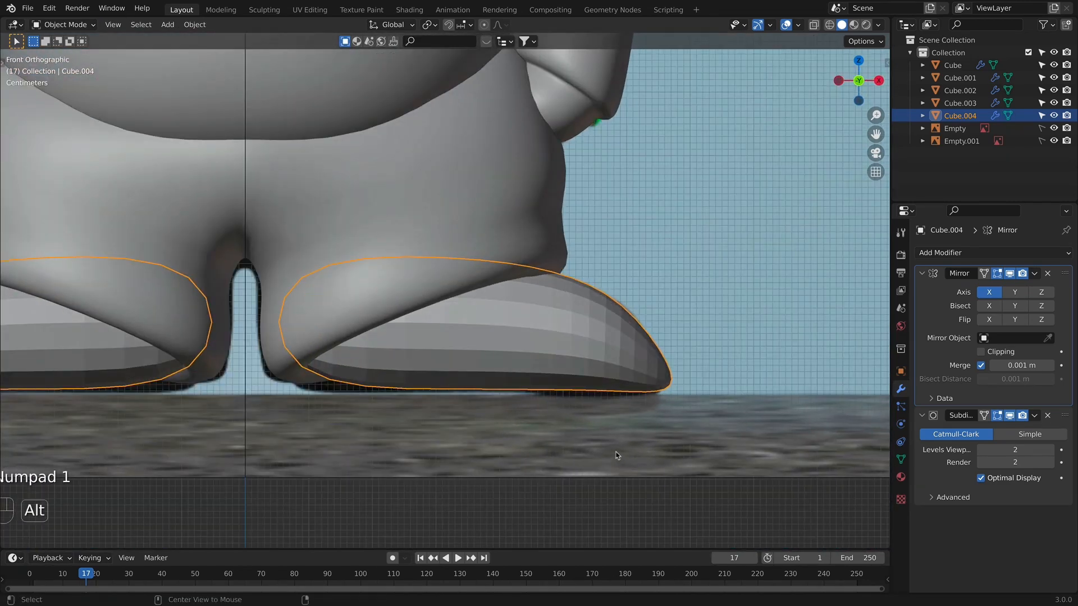
key(Tab)
drag(226, 376, 702, 481)
key(i)
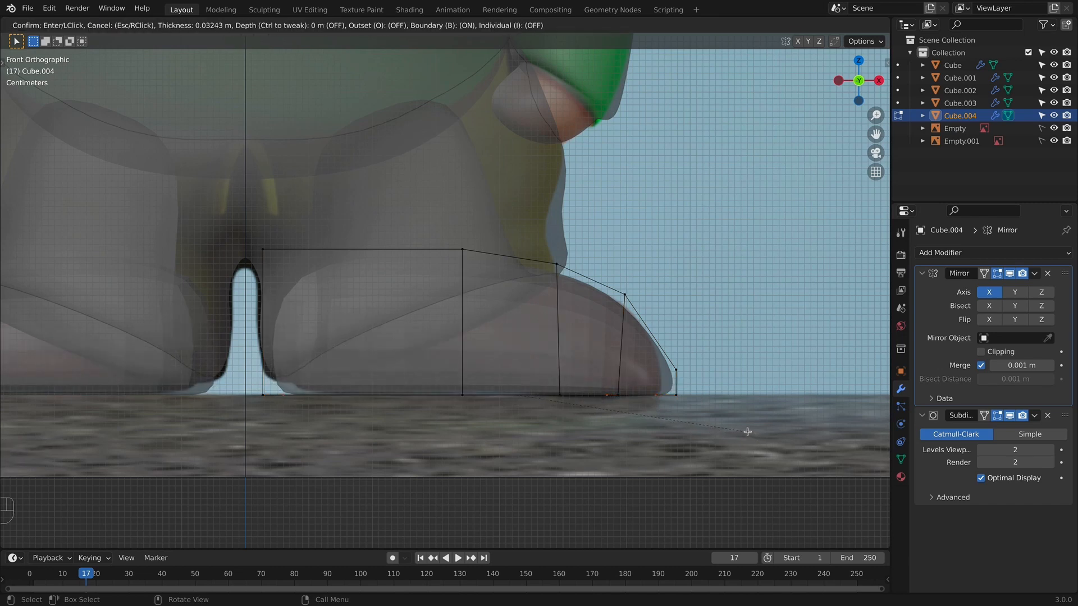
click(747, 432)
Select the vertices of the shoe's inner heel end.
middle_drag(625, 429, 456, 361)
click(424, 327)
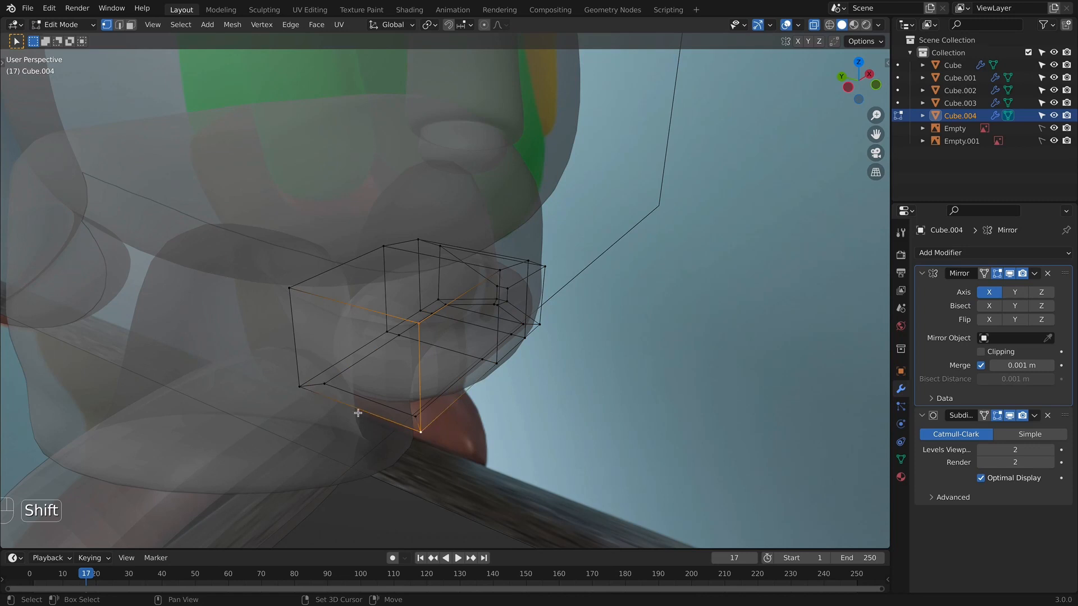
middle_drag(530, 396, 499, 402)
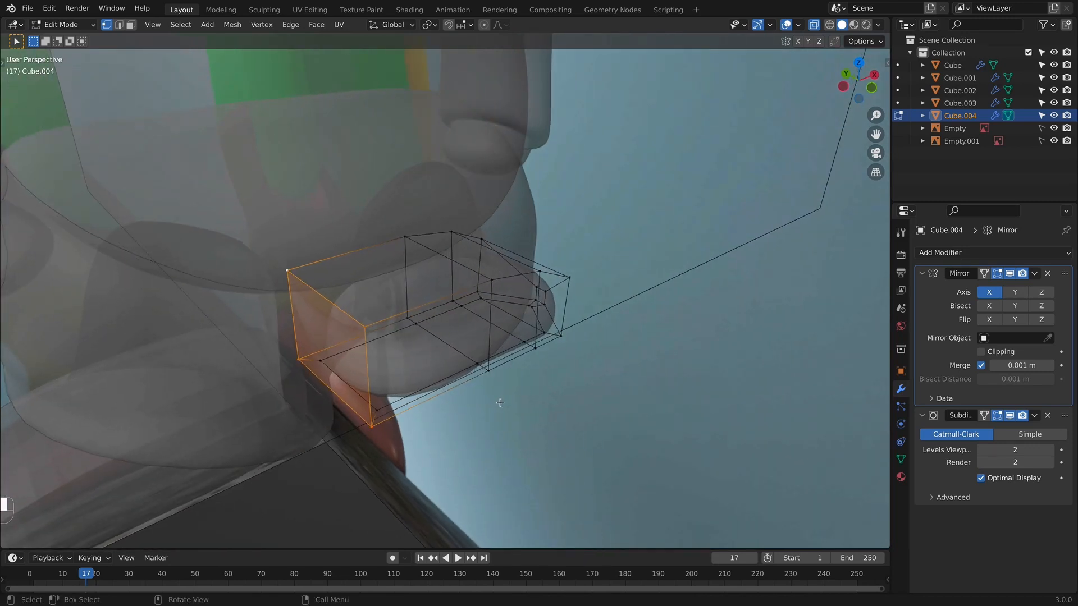
key(g)
key(y)
click(510, 402)
key(s)
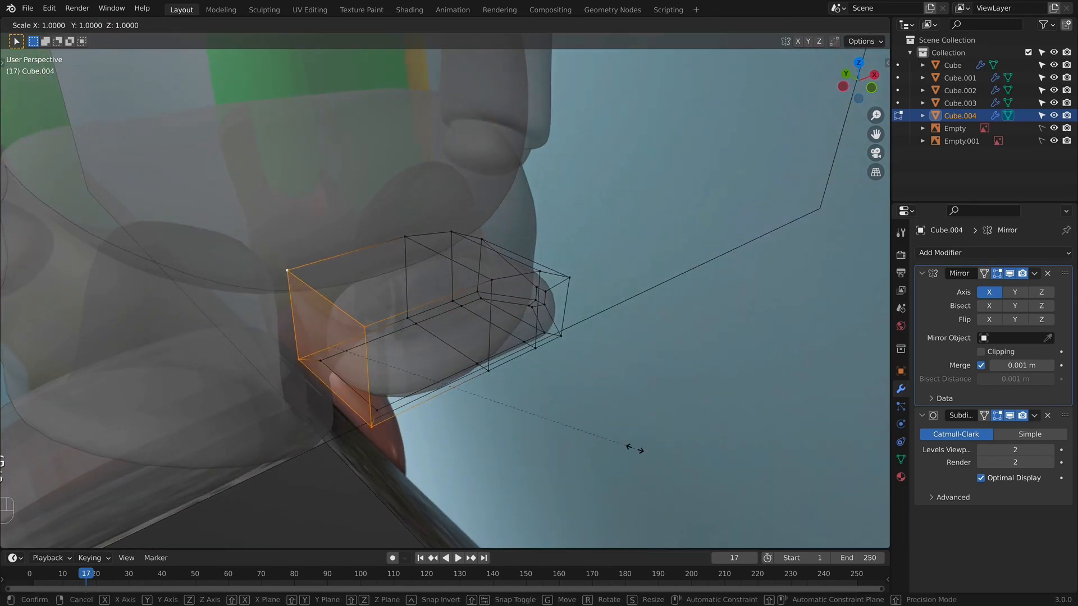
key(x)
right_click(594, 440)
Scale the heel end to about 0.75 along Y, turn X-ray off and leave mesh editing.
key(s)
key(y)
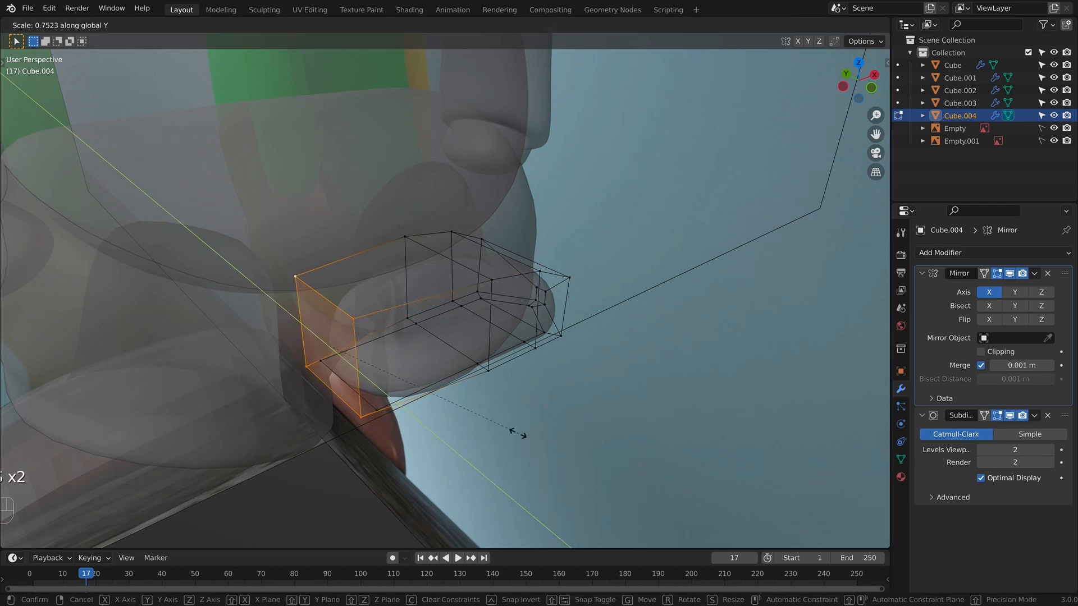
click(518, 434)
key(KP_1)
key(alt+z)
key(Tab)
Edge-slide the shoe's middle cross loop and slide the loop nearest the toe by a factor of about -0.02, finishing in Object Mode.
middle_drag(528, 433, 528, 306)
key(Tab)
key(Tab)
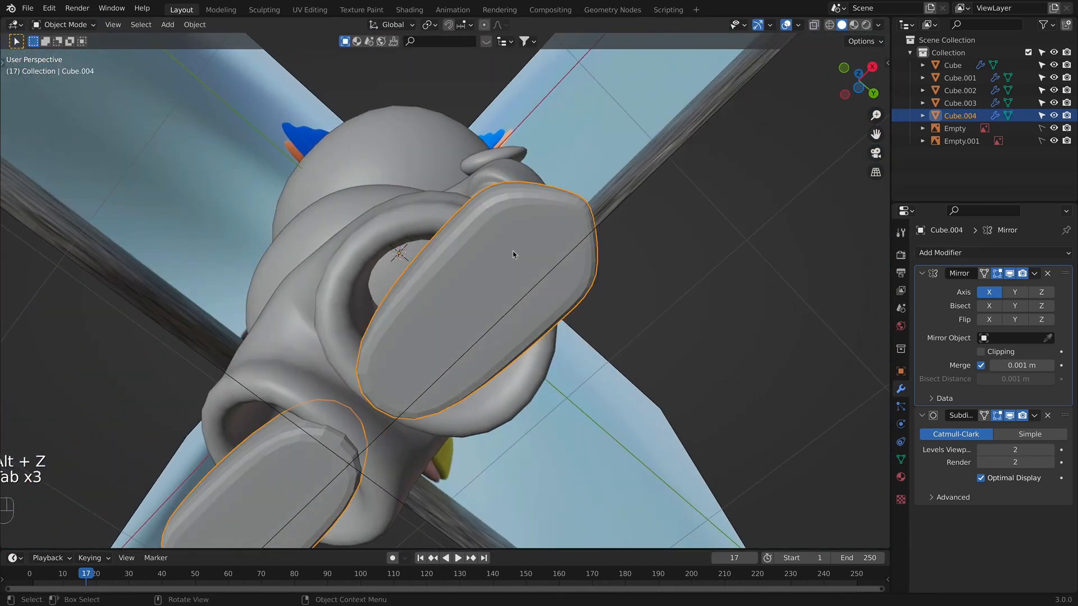
key(Tab)
key(g)
key(g)
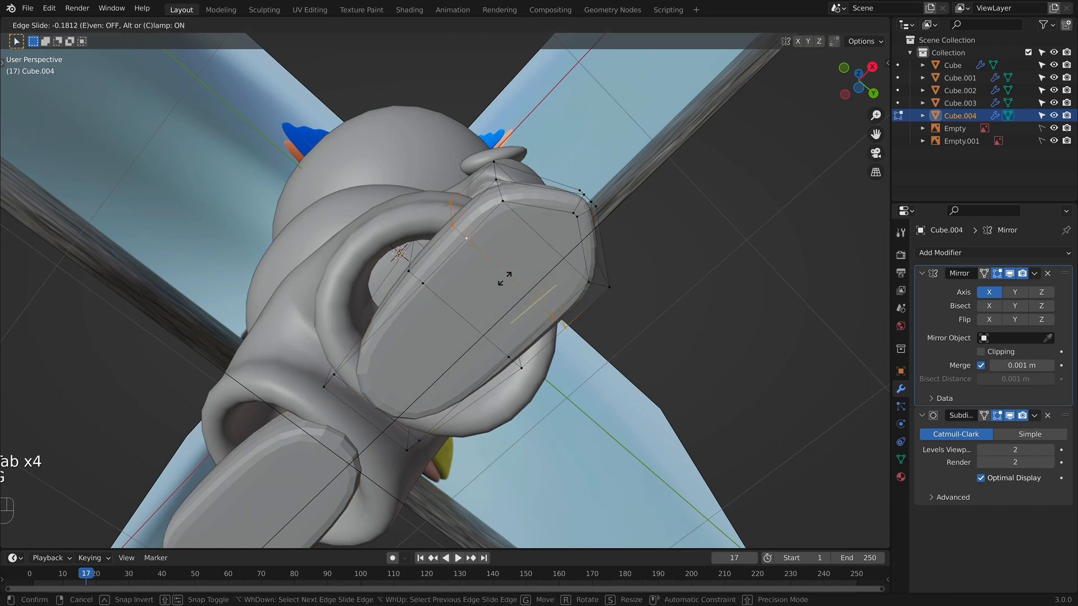
click(501, 287)
key(g)
key(g)
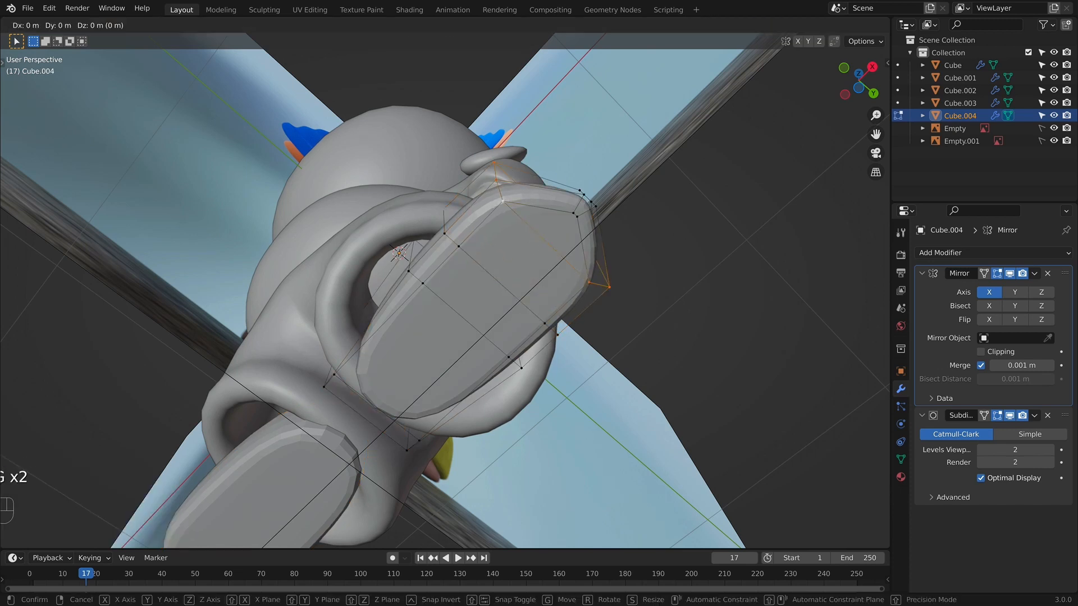
click(543, 253)
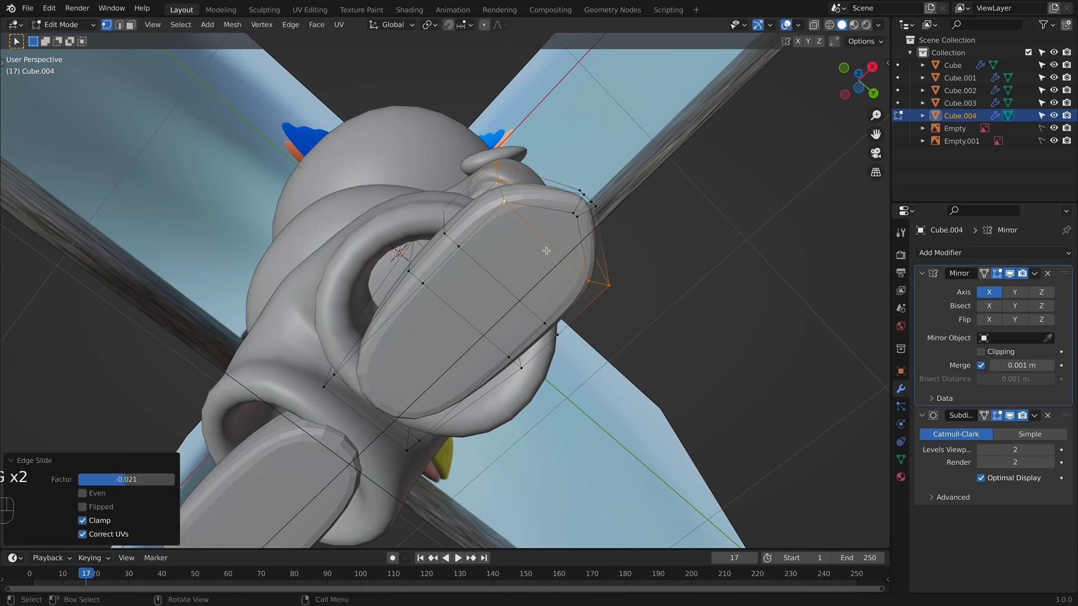
key(Tab)
In front view with X-ray on, scale the whole shoe mesh slightly narrower along X and move it about -0.005 m along X.
middle_drag(542, 253, 517, 399)
key(KP_1)
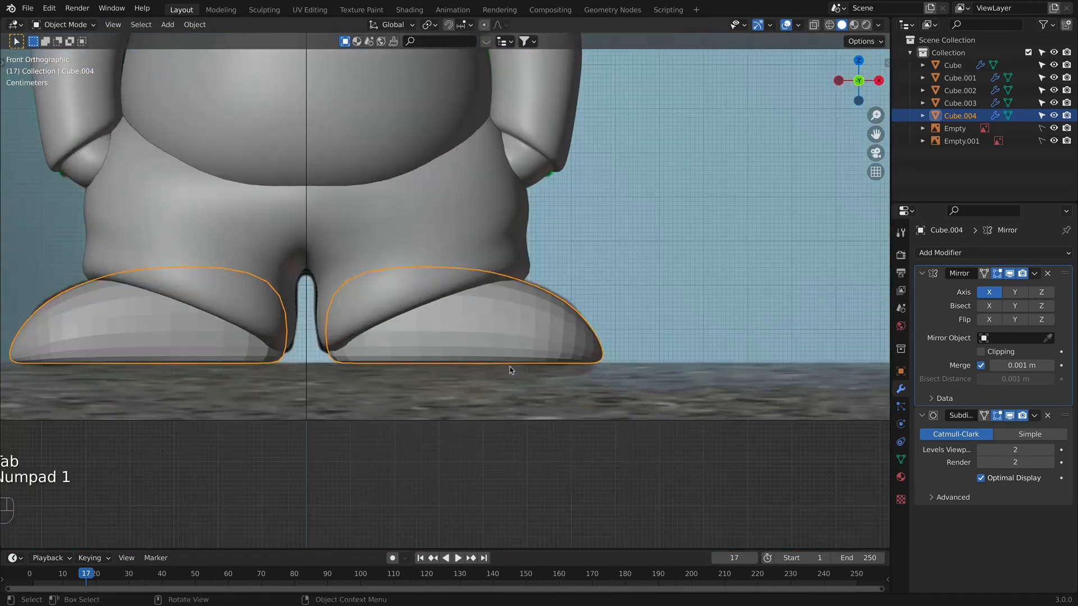
right_click(534, 293)
key(alt+z)
key(alt+z)
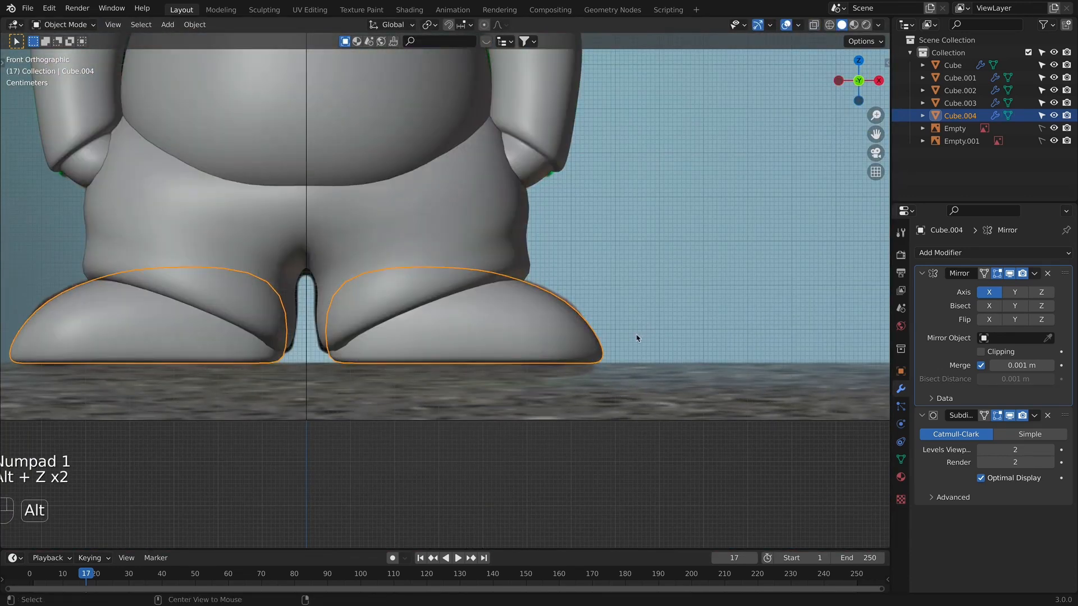
key(Tab)
key(alt+z)
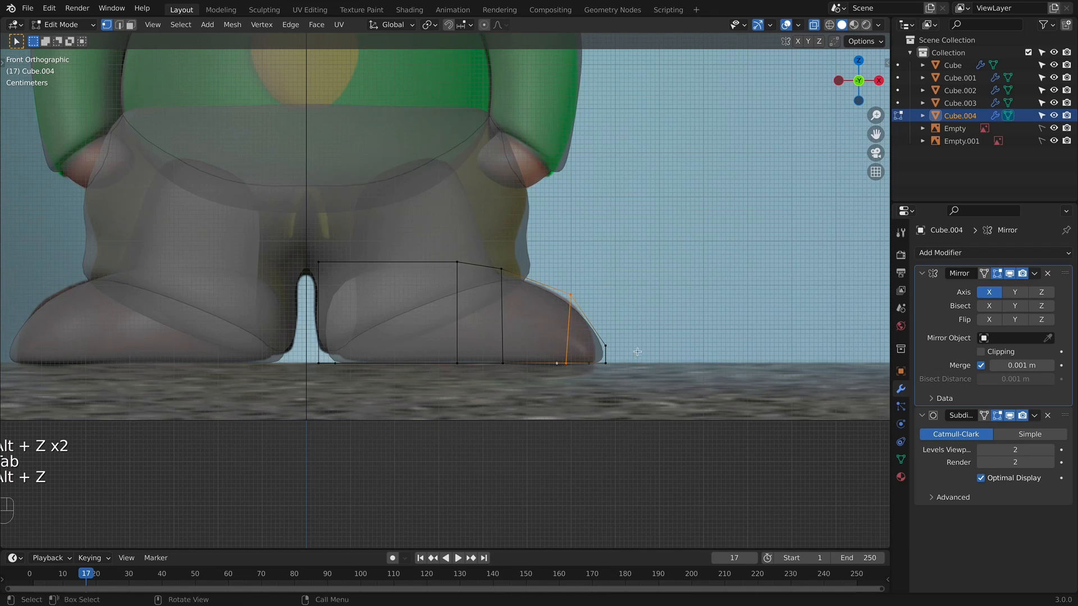
key(a)
key(s)
key(x)
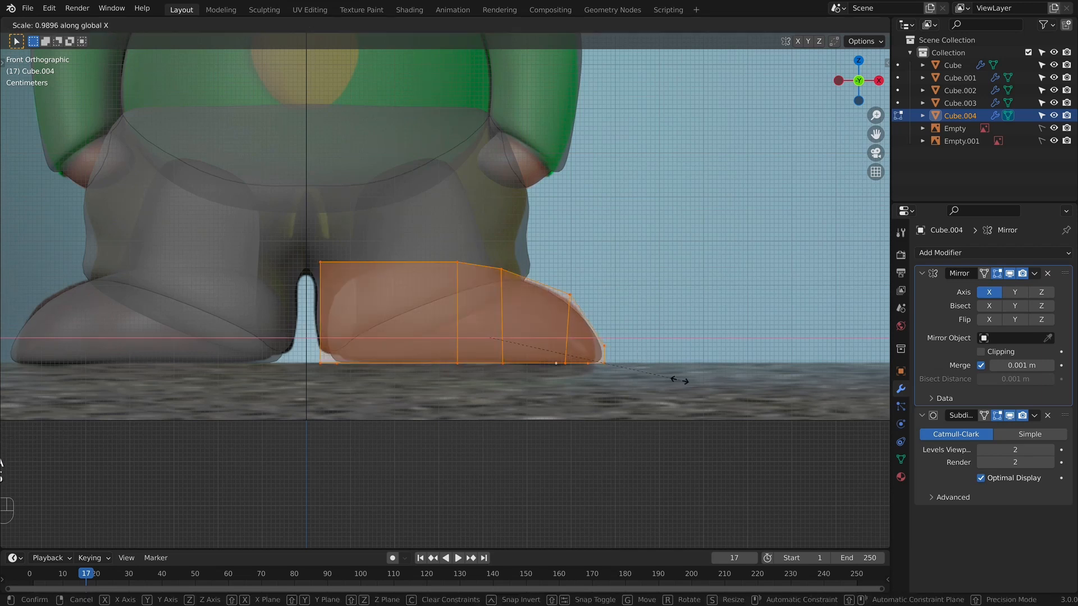
click(673, 381)
key(g)
key(x)
click(674, 381)
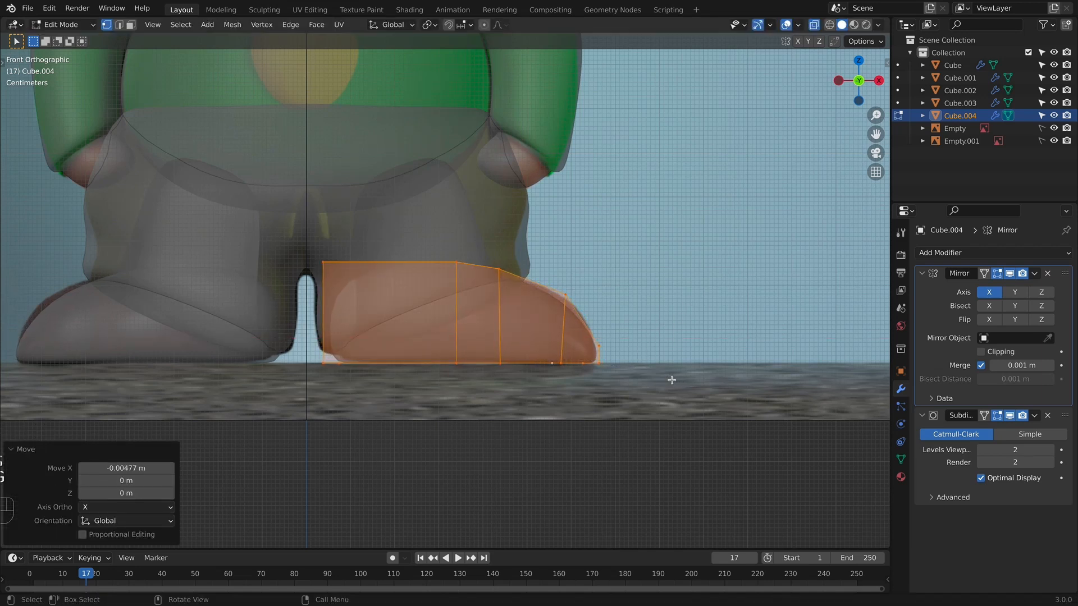
Rotate the shoe mesh -55.6° about Z in side view and move it about -0.085 m along Y.
key(KP_3)
key(r)
key(z)
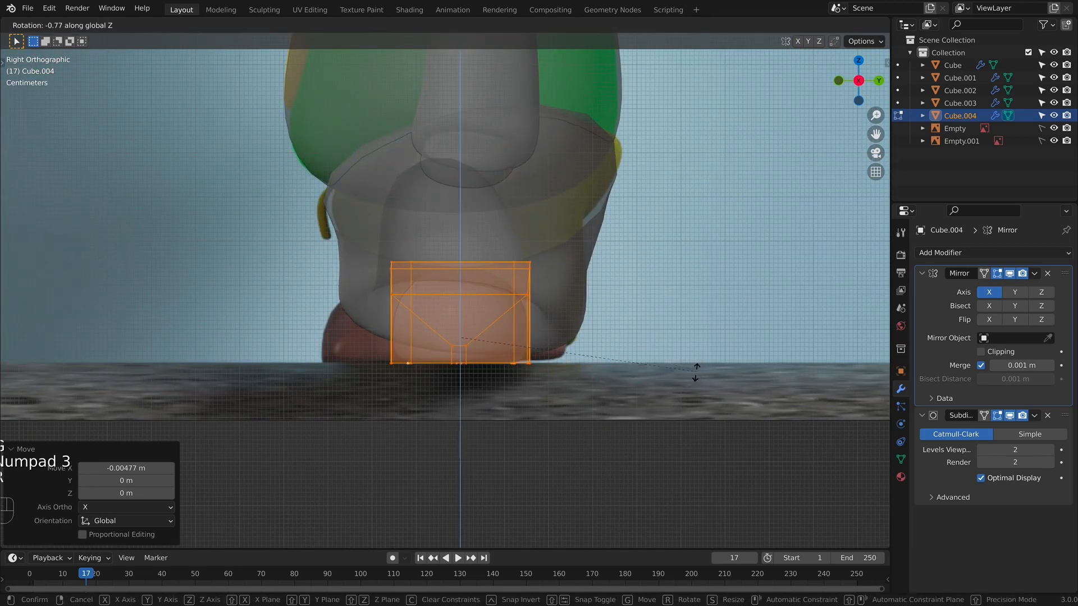
click(489, 399)
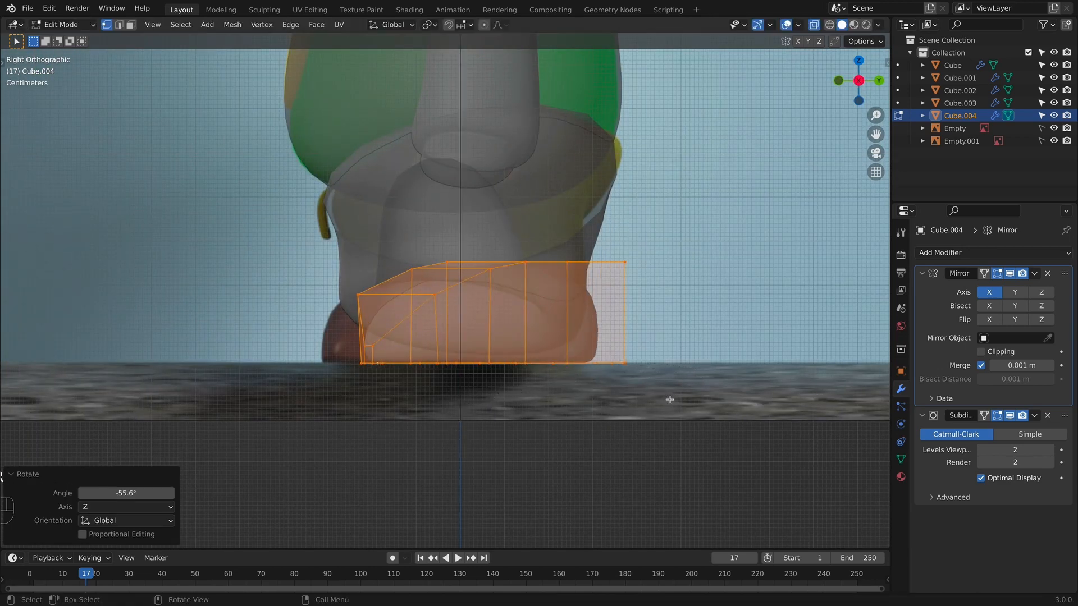
key(g)
key(y)
click(633, 403)
Rotate the shoe mesh partway back about Z in front view and shift it about 0.003 m in X and -0.006 m in Z.
key(KP_1)
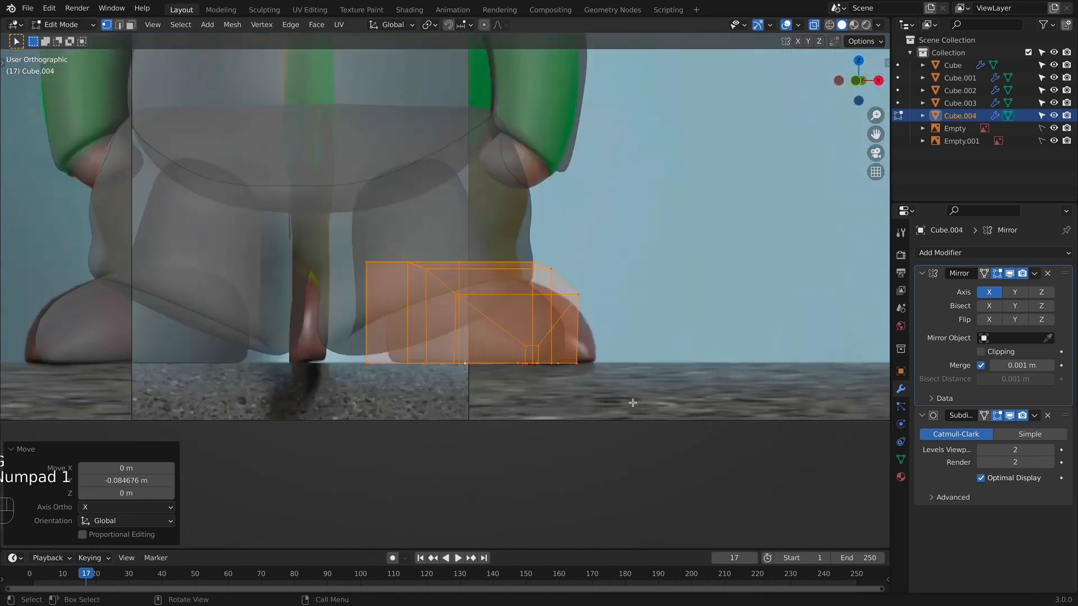
key(r)
key(z)
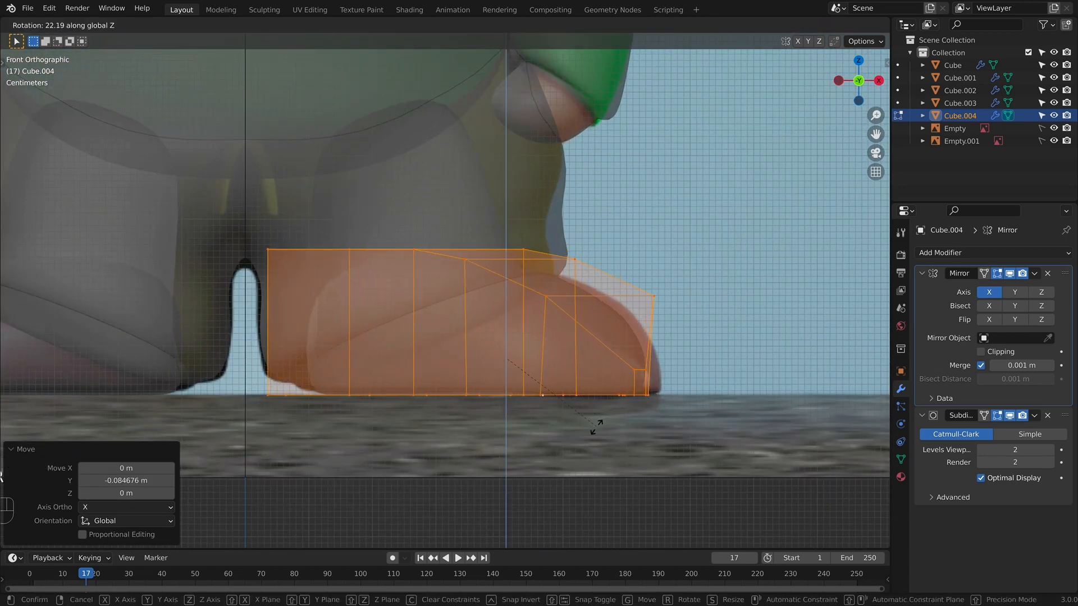
click(625, 421)
key(g)
click(672, 406)
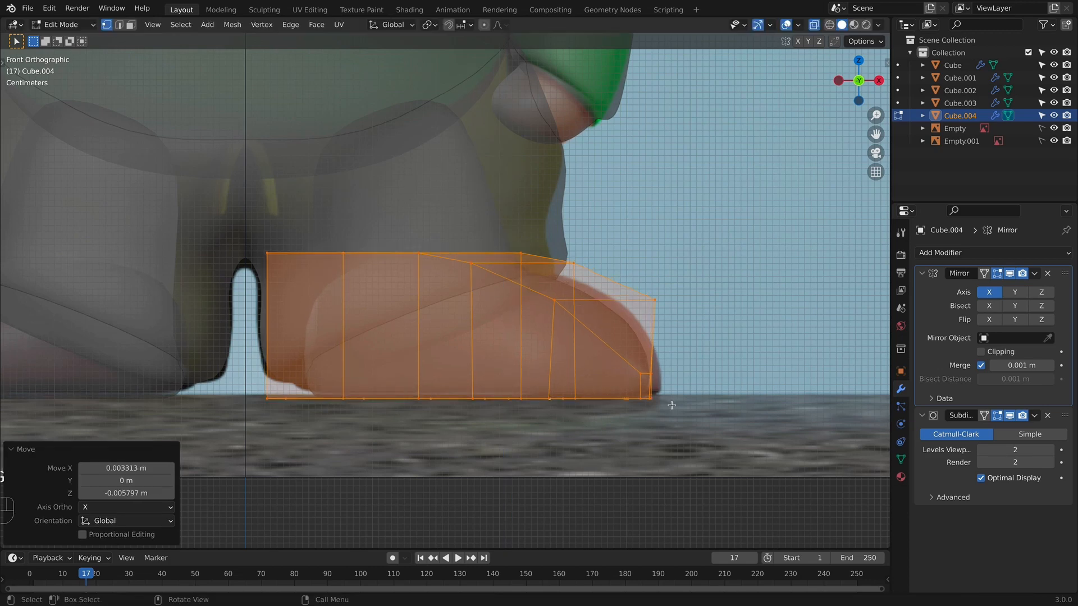
Turn X-ray off and move the shoe mesh about 0.049 m along Y in side view.
key(alt+z)
scroll(675, 400, down, 1)
key(KP_3)
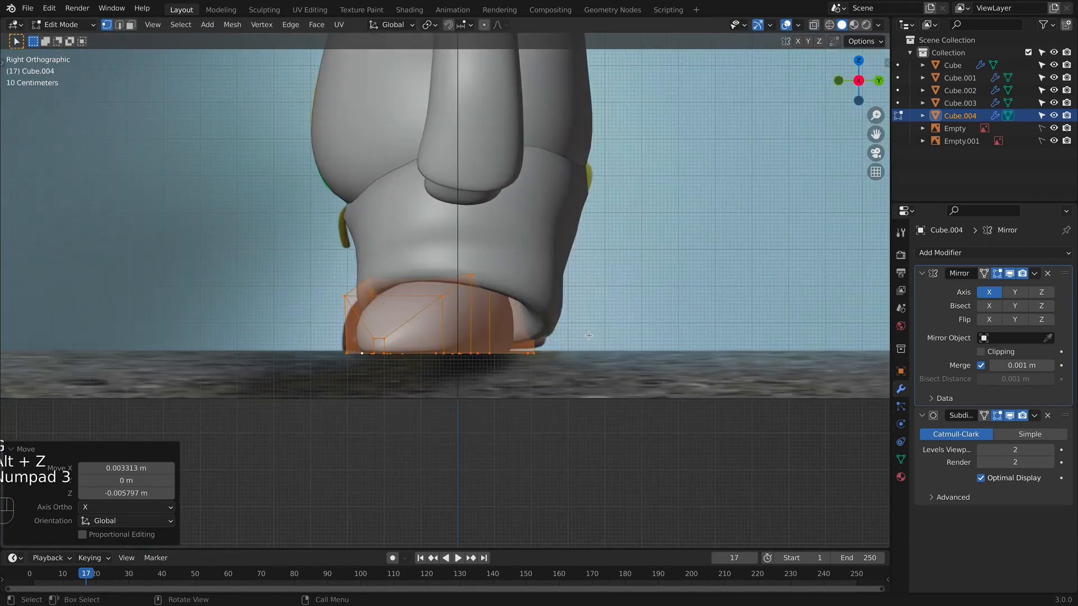
key(g)
key(y)
click(607, 359)
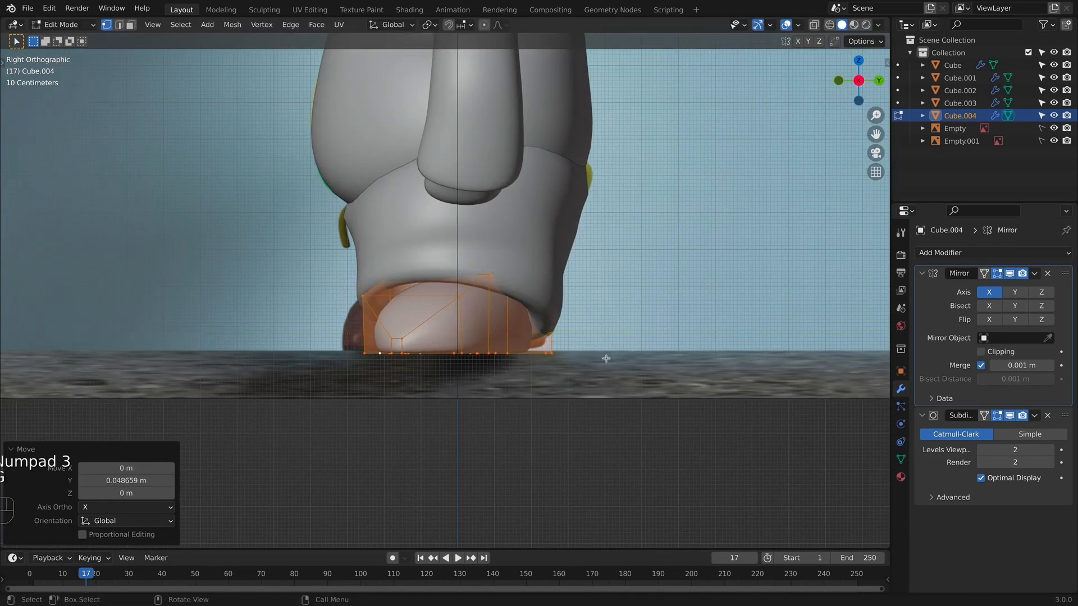
Scale the shoe mesh uniformly to about 1.08 and raise it about 0.014 m along Z.
key(s)
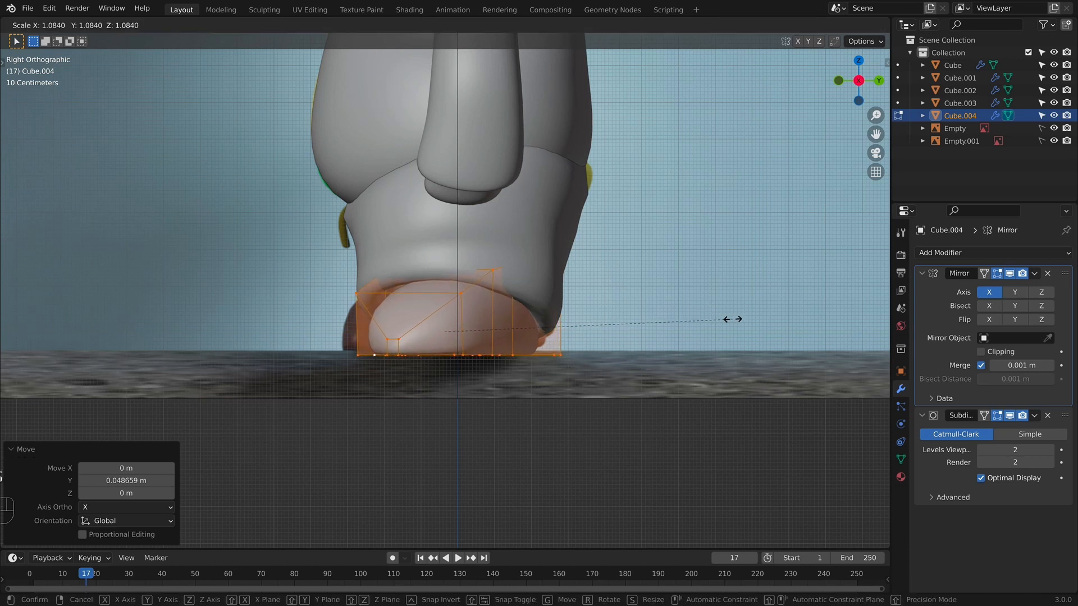
click(732, 319)
key(g)
key(z)
click(732, 315)
Rotate the shoe mesh -14° about Z and move it about -0.029 m along Y.
key(r)
key(z)
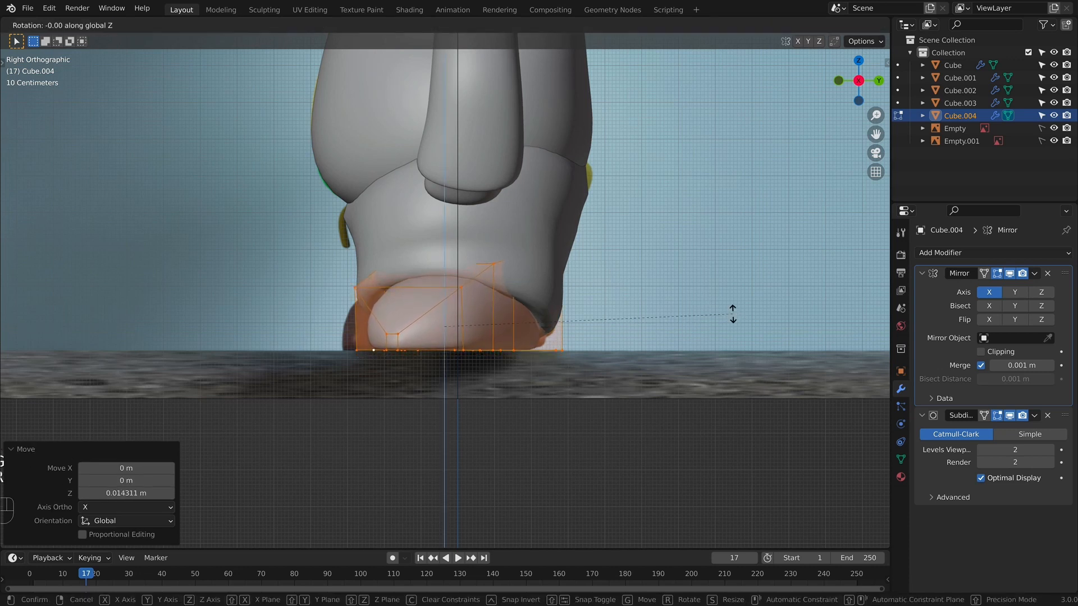
click(528, 342)
key(g)
key(y)
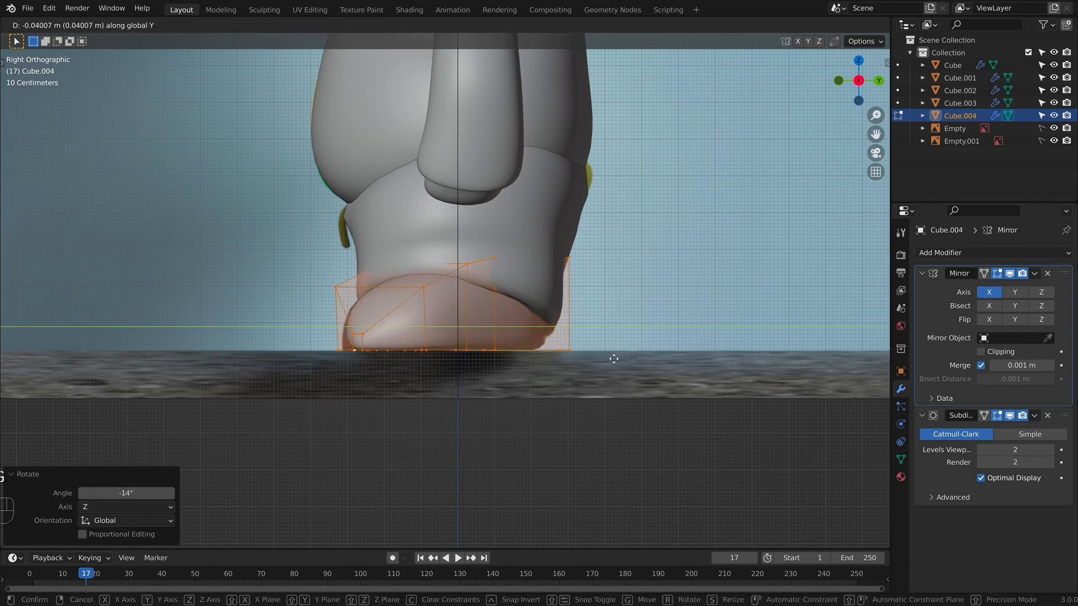
click(614, 359)
Check the shoe against the reference in front view and scale its mesh uniformly to 0.997.
key(KP_1)
key(alt+z)
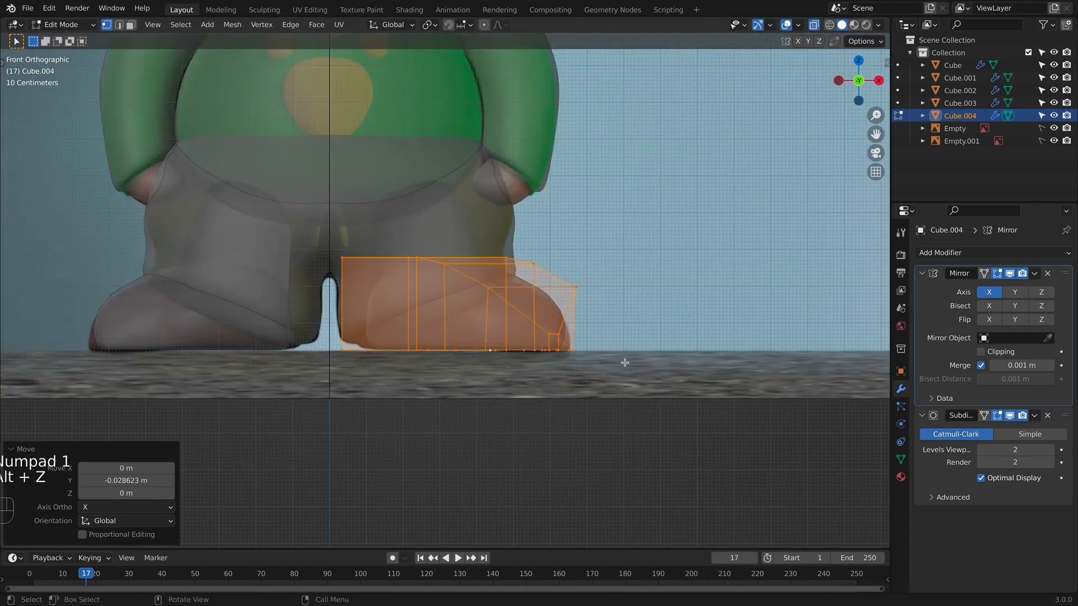
key(alt+z)
key(s)
click(630, 363)
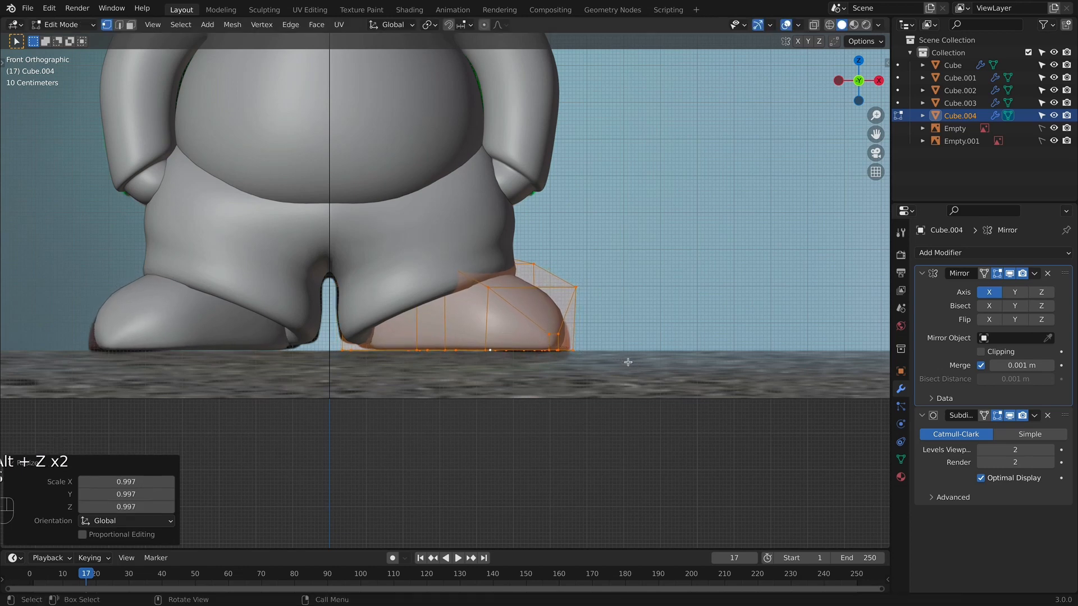
Scale the shoe mesh to 1.023, shift it about -0.011 m along X over the reference, turn X-ray off and leave mesh editing.
key(alt+z)
key(s)
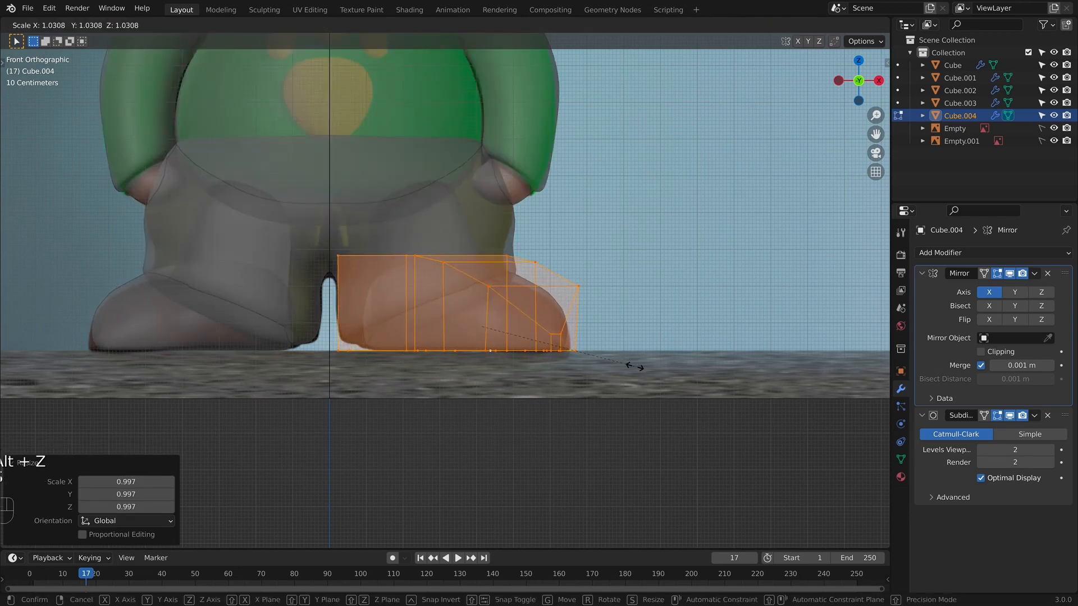
click(633, 367)
key(g)
key(x)
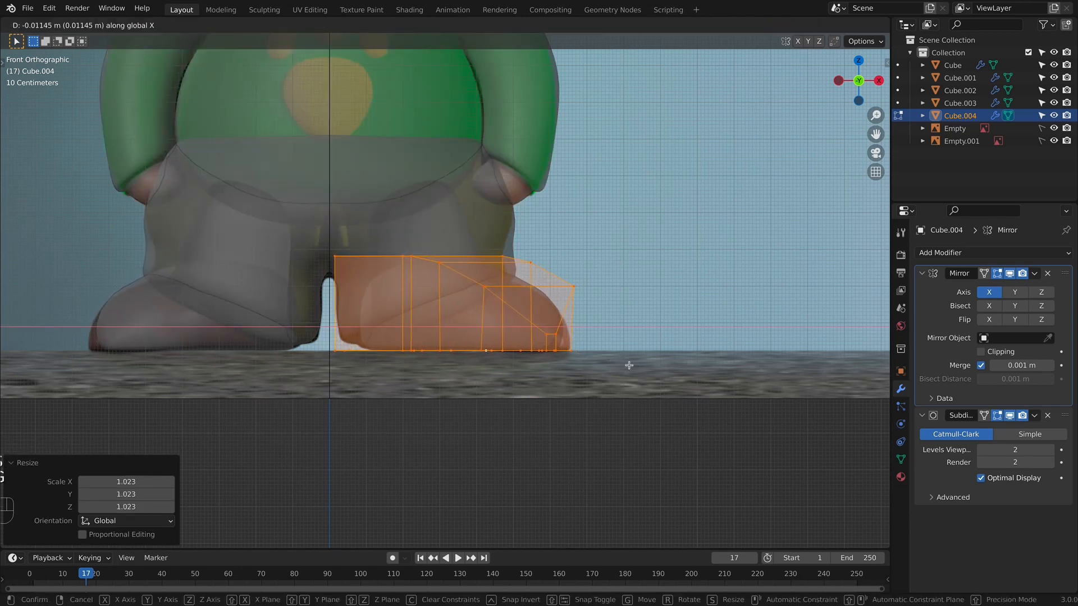
click(629, 366)
key(KP_3)
key(alt+z)
key(Tab)
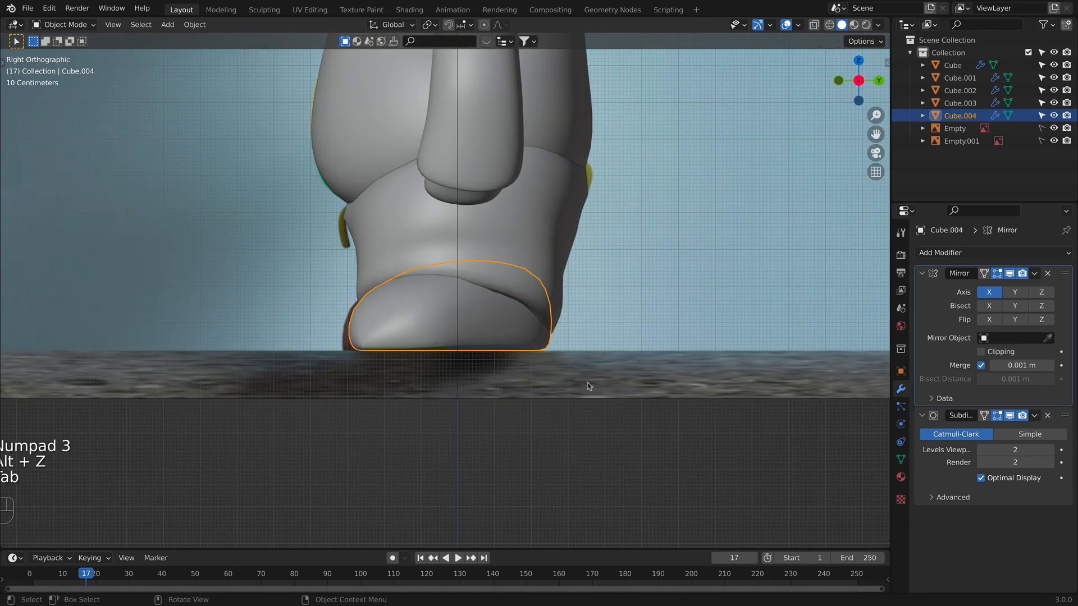
Open the trousers mesh for editing and move the inner front vertices of the leg hem about 0.12 m along X.
click(588, 386)
key(KP_1)
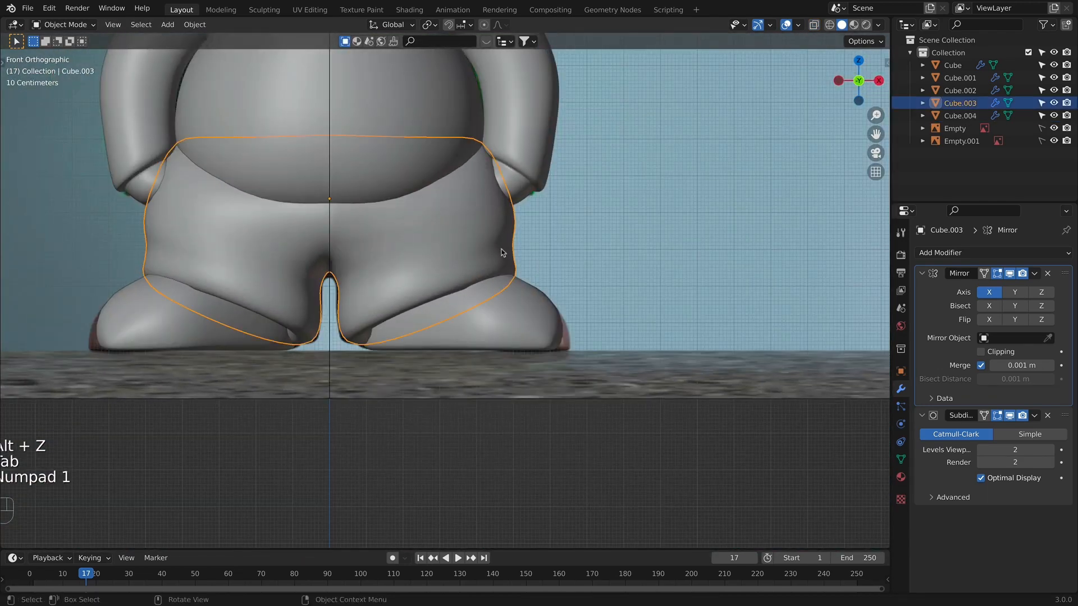
middle_drag(501, 252, 502, 382)
key(Tab)
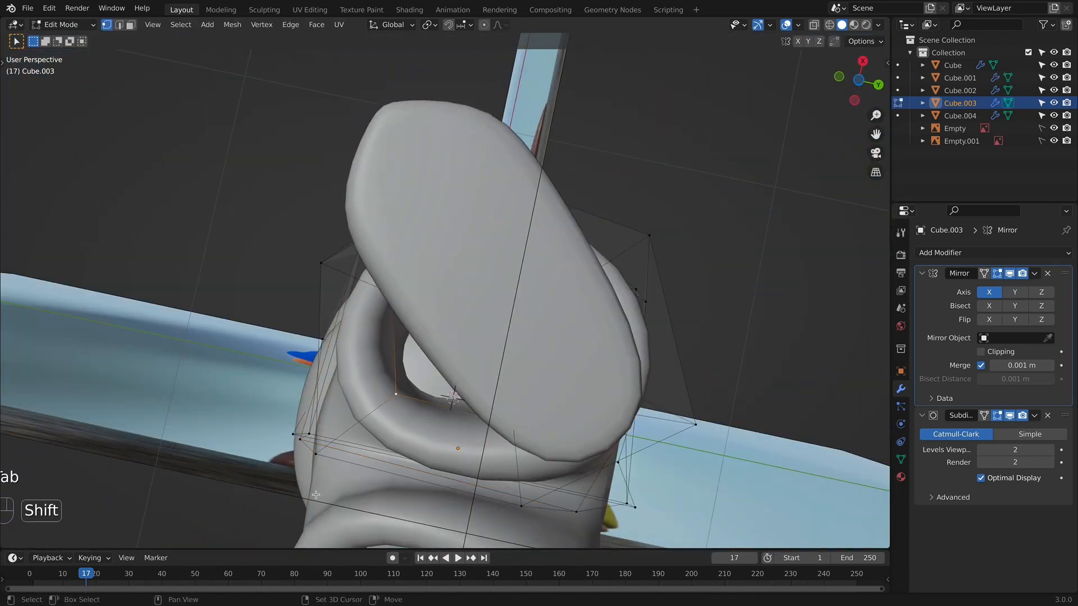
middle_drag(490, 419, 503, 306)
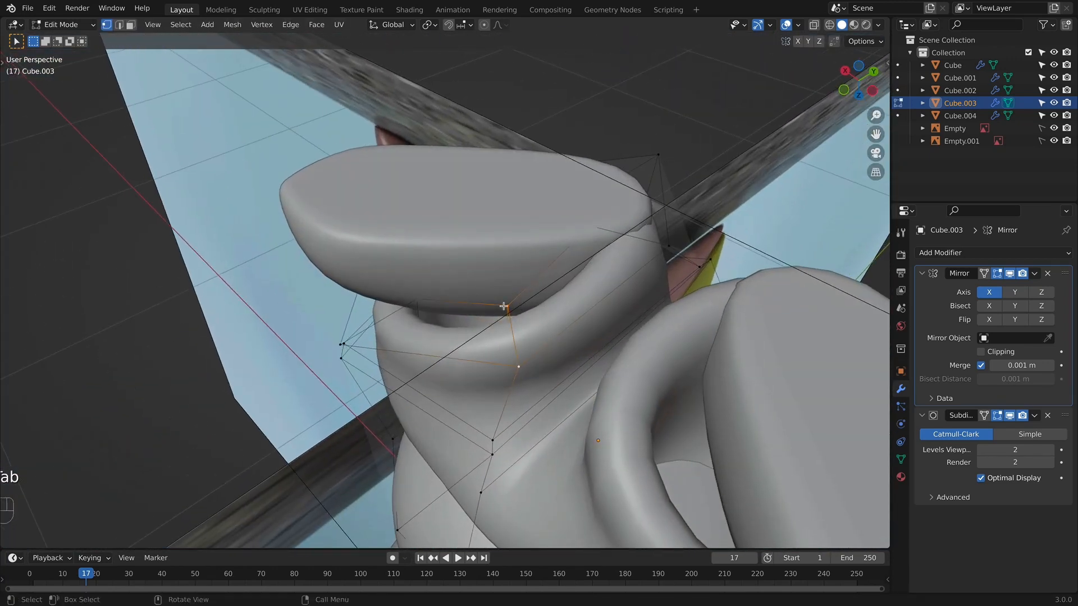
middle_drag(680, 349, 449, 387)
key(g)
key(x)
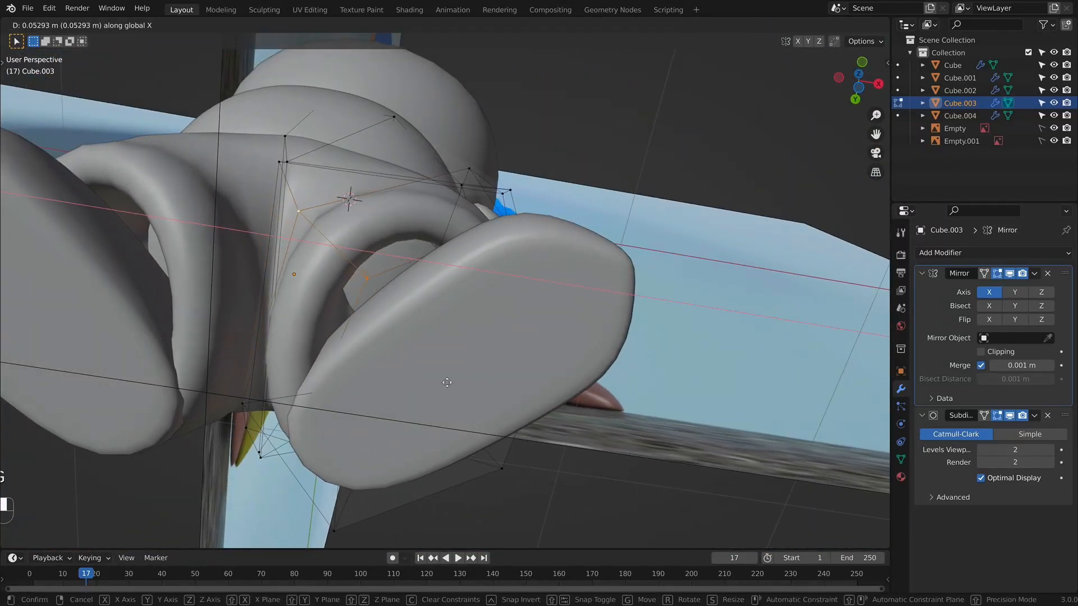
click(468, 397)
Adjust the inner front hem vertices about 0.041 m along Y and -0.056 m along X, plus a further shift along Y.
key(g)
key(y)
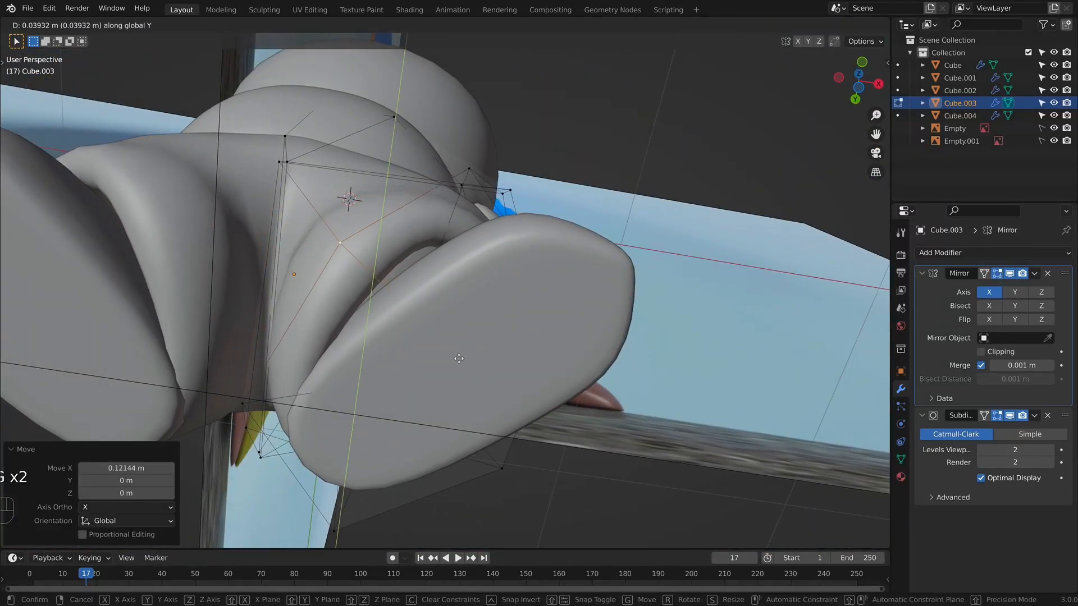
click(455, 354)
key(g)
key(x)
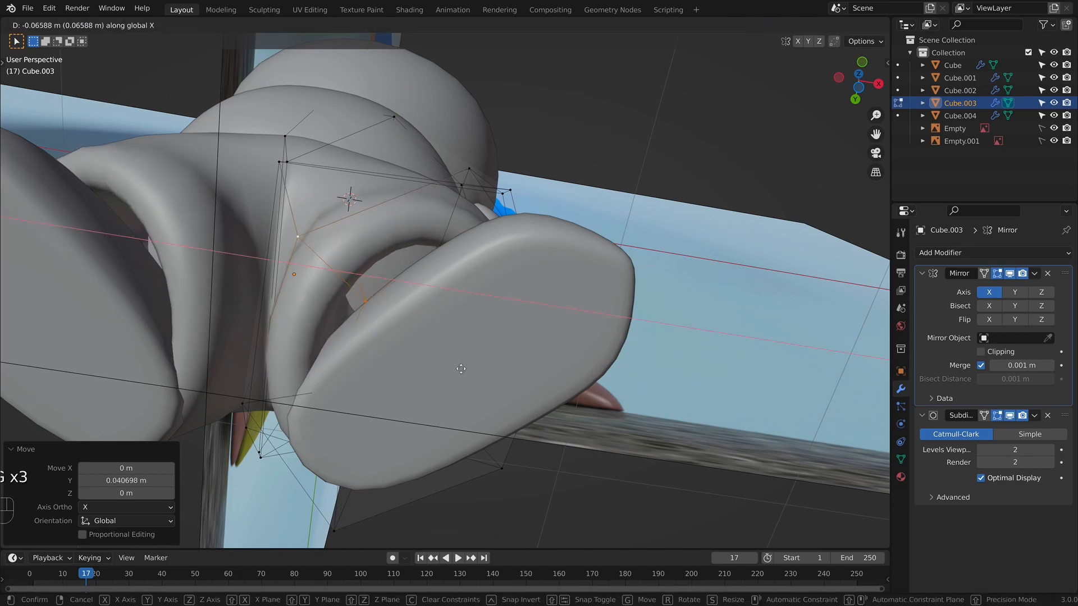
click(464, 370)
key(g)
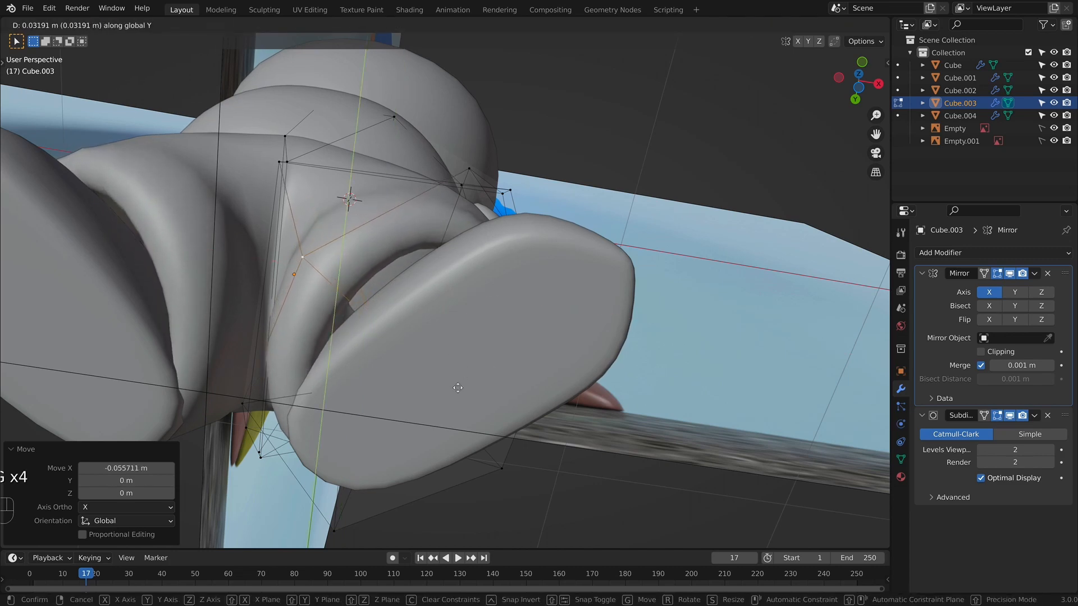
click(460, 380)
key(Tab)
Select the trouser hem's front vertices above the shoe and move them outward along X.
middle_drag(565, 335, 443, 347)
key(Tab)
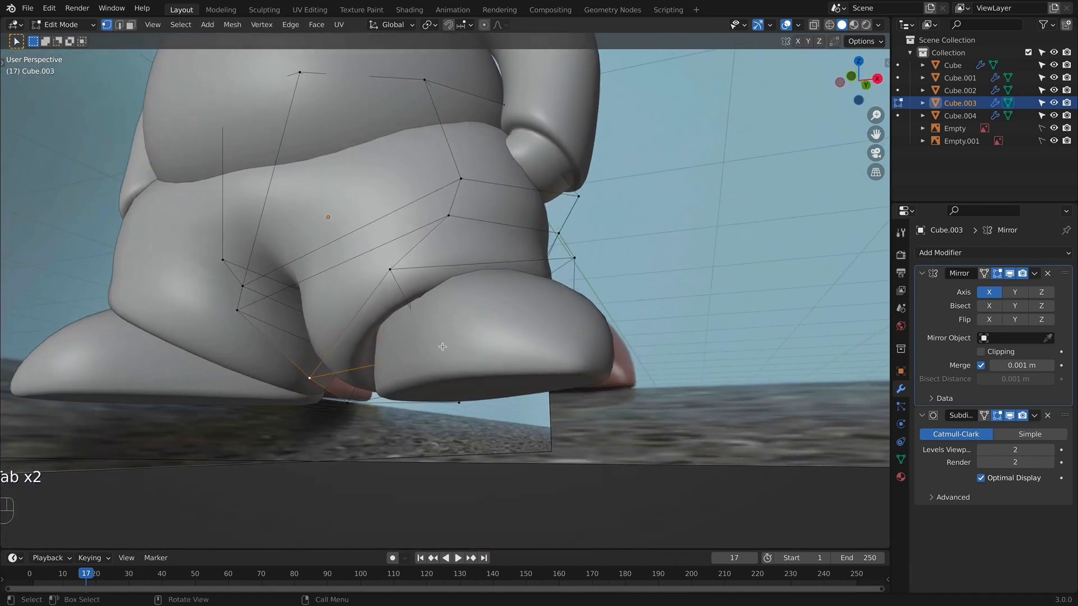
drag(426, 306, 430, 311)
middle_drag(430, 311, 453, 287)
key(g)
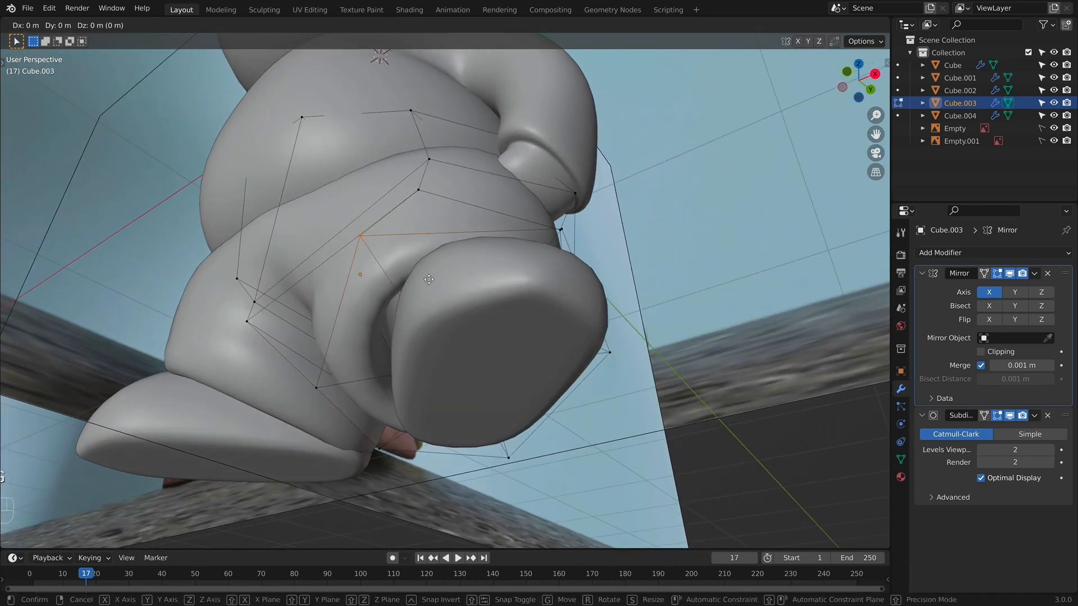
key(x)
click(475, 283)
key(Tab)
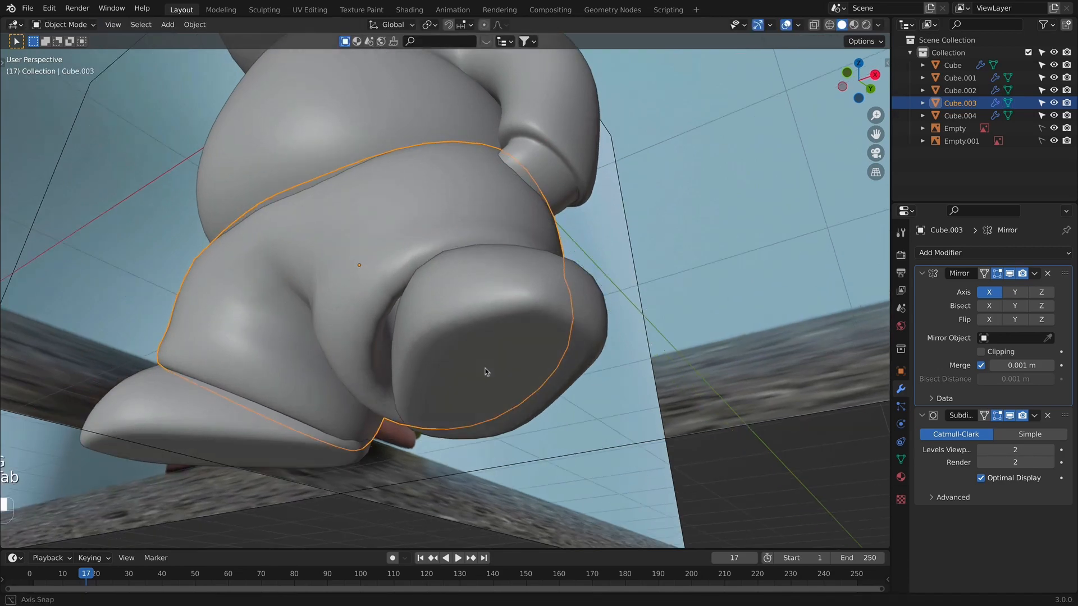
Check the trouser leg from the front and from below, and freely reposition its selected hem vertices around the shoe.
key(KP_1)
middle_drag(509, 374, 421, 172)
key(Tab)
key(Tab)
key(Tab)
key(alt+z)
key(alt+z)
key(g)
click(649, 282)
key(Tab)
key(Tab)
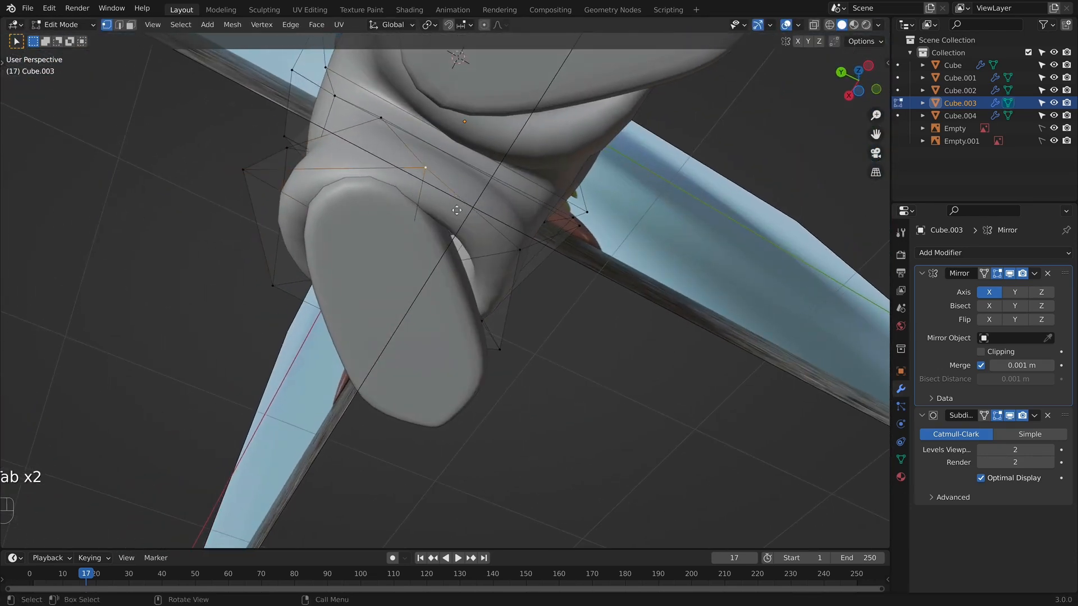
Move the selected trouser hem vertex about 0.076 m along Y and 0.022 m along Z, and shift the neighbouring hem vertices along X.
key(g)
click(434, 191)
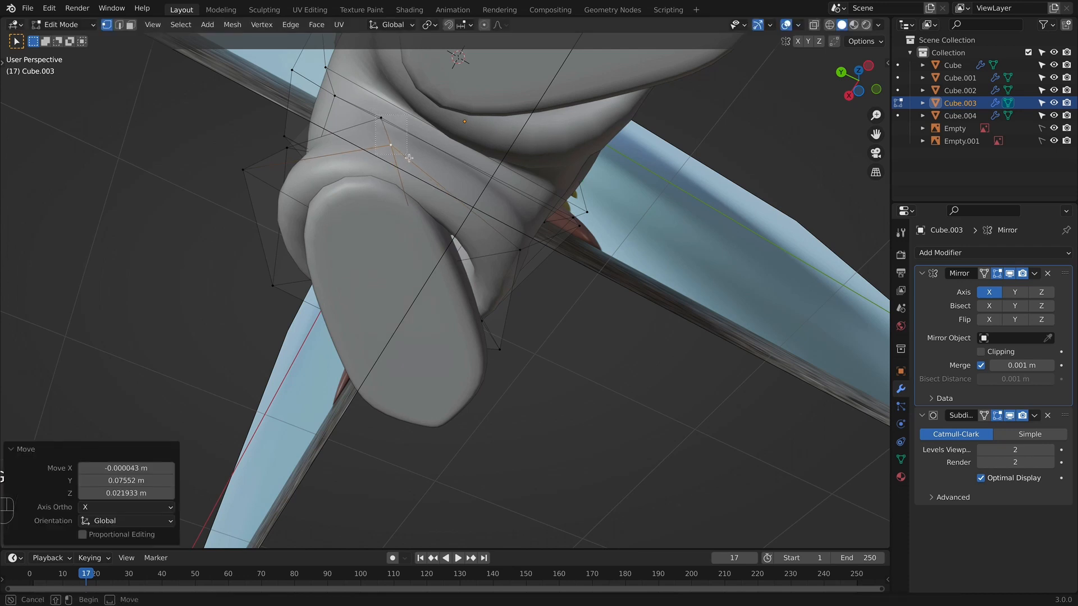
key(g)
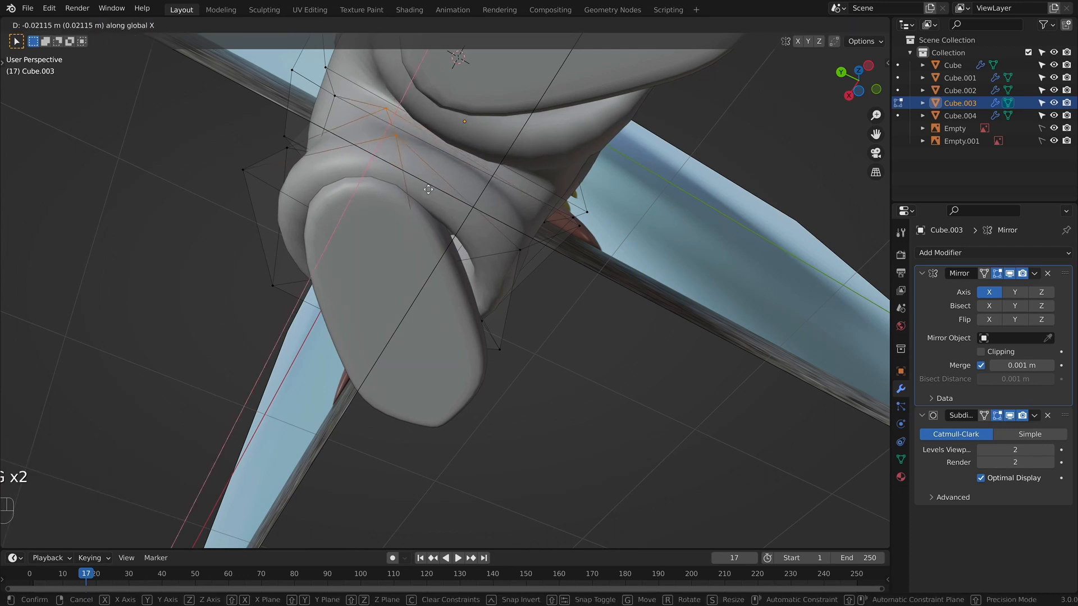
click(422, 196)
Select the hidden hem vertex beside the shoe and move it about -0.037 m along X.
key(alt+z)
click(418, 214)
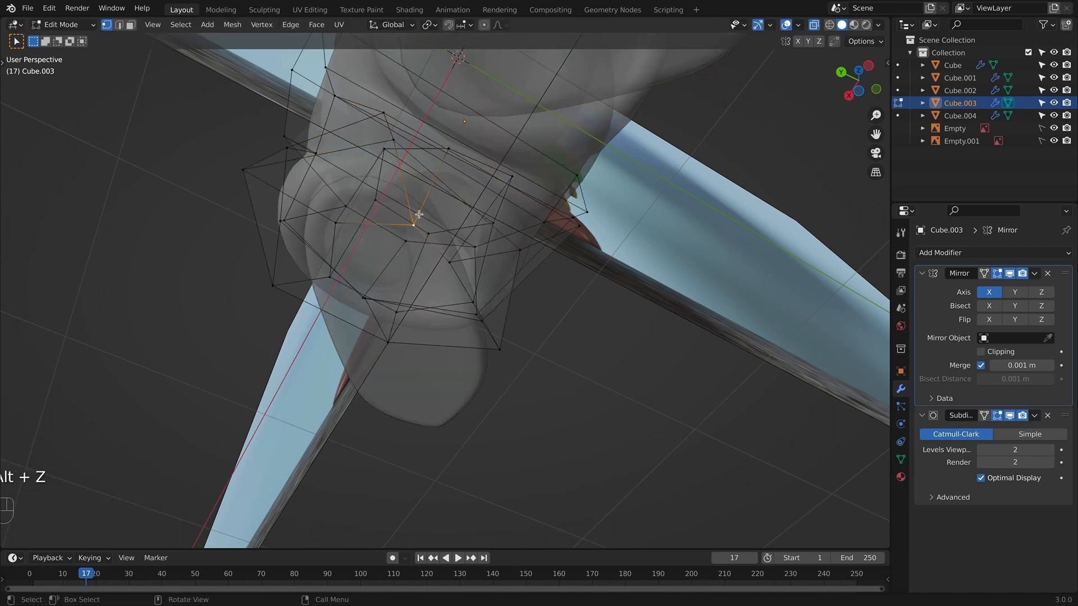
key(alt+z)
key(g)
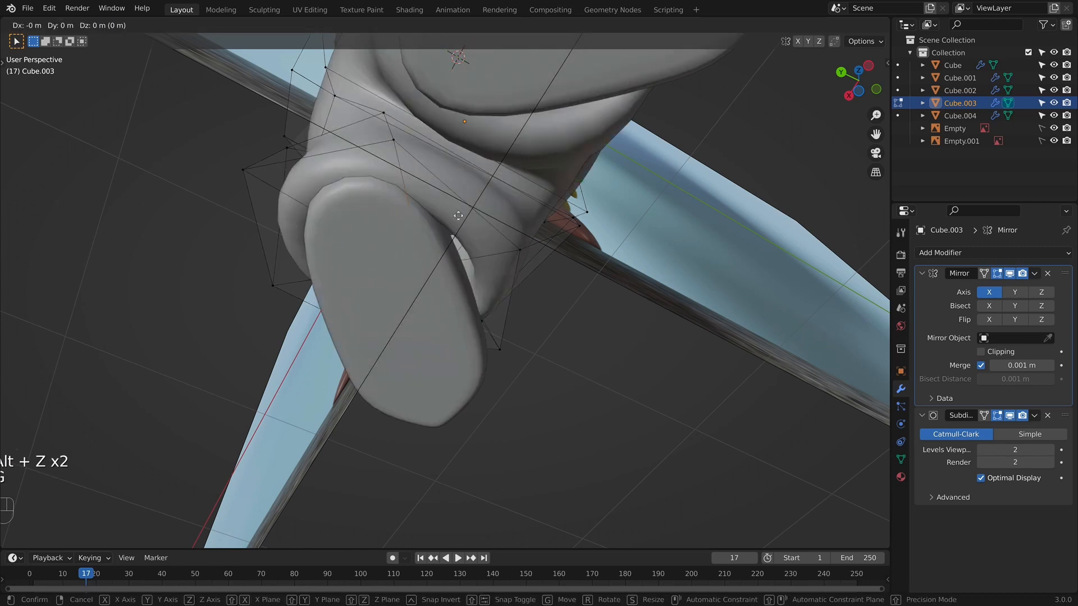
click(458, 197)
middle_drag(458, 196, 493, 253)
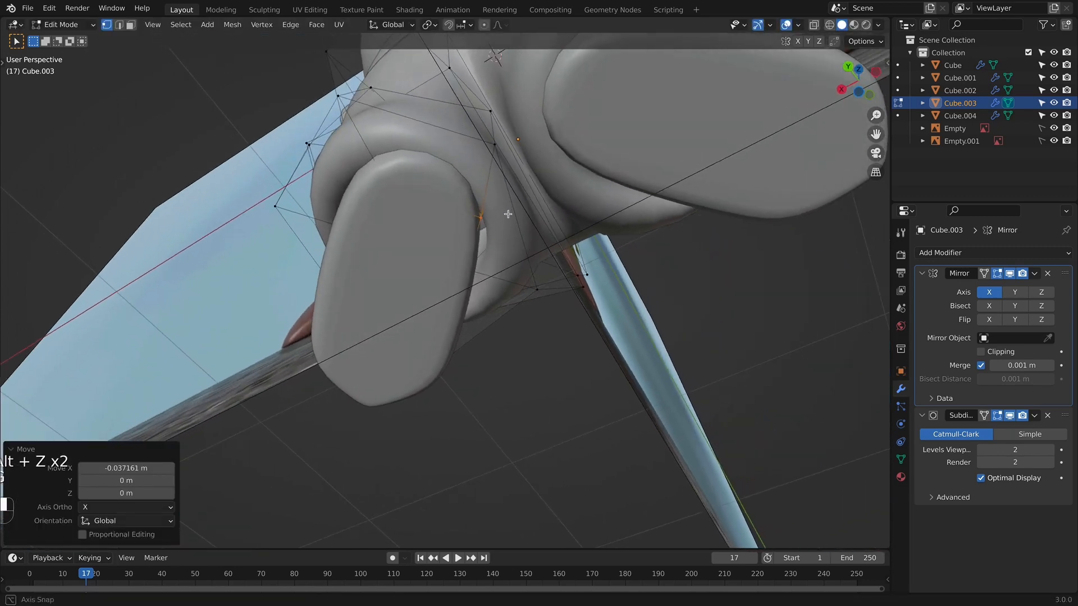
Leave mesh editing and check the trousers and shoes on the whole character from the front and from an angle.
key(Tab)
key(KP_1)
scroll(629, 317, down, 3)
middle_drag(625, 299, 614, 362)
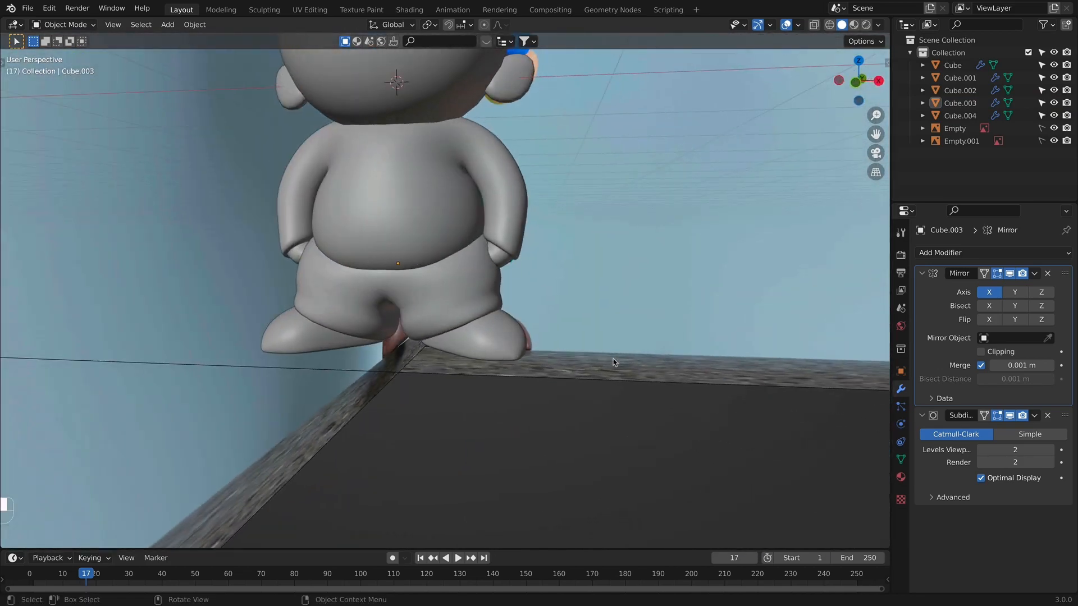
key(KP_1)
scroll(561, 331, down, 2)
middle_drag(543, 313, 302, 319)
key(KP_1)
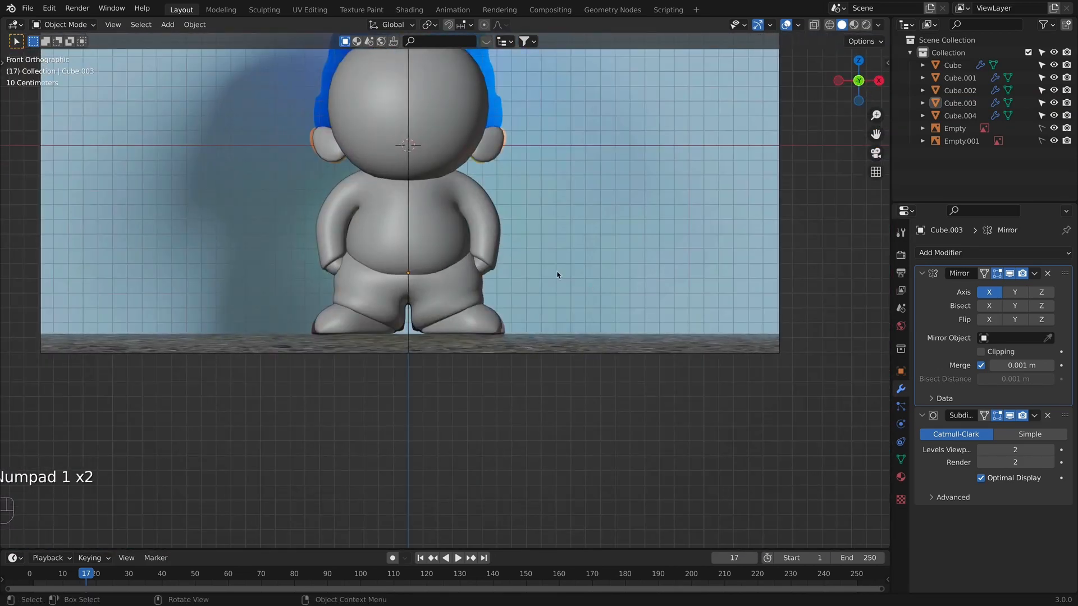
Turn on X-ray display around the head so the reference face shows through the model.
scroll(558, 274, up, 1)
shift+middle_drag(467, 325, 502, 394)
shift+middle_drag(497, 275, 513, 363)
scroll(512, 363, up, 3)
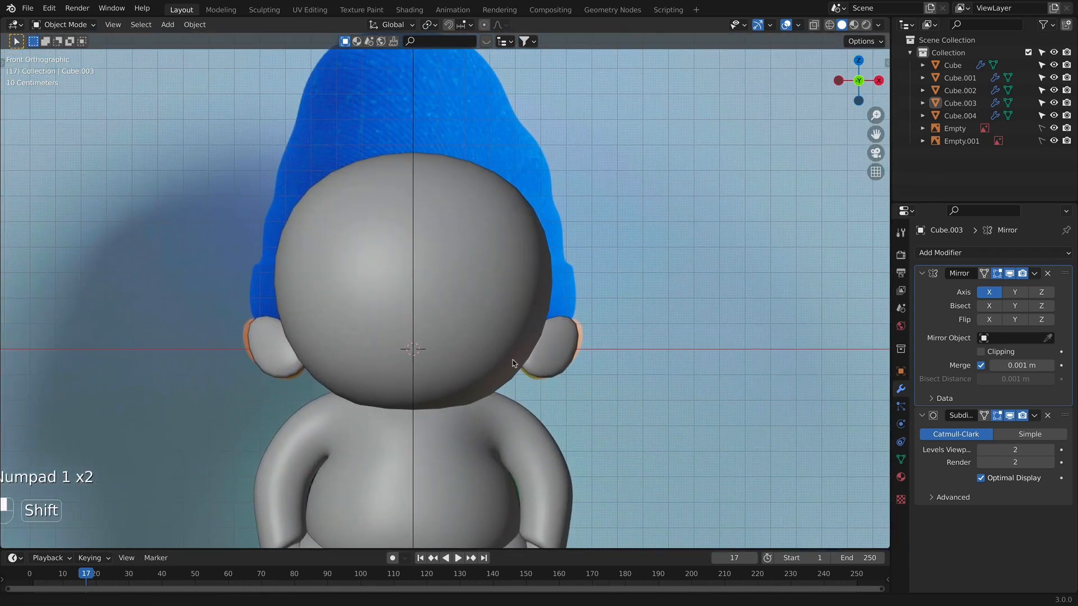
key(alt+z)
key(alt+z)
key(alt+z)
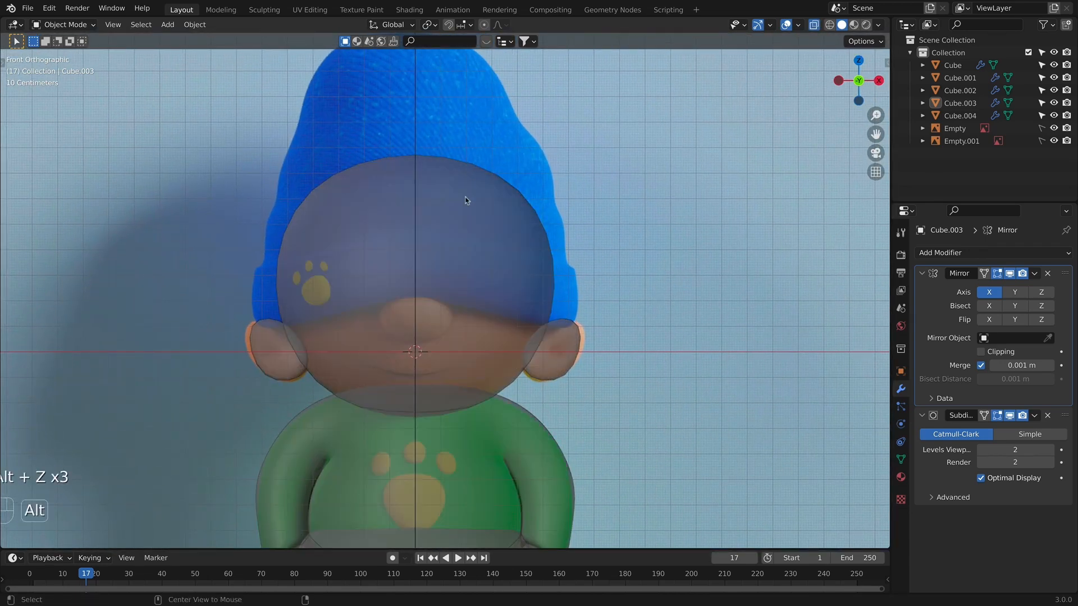
Add a cube for the nose, scale it down over the reference nose and move it about 0.136 m up along Z.
key(shift+a)
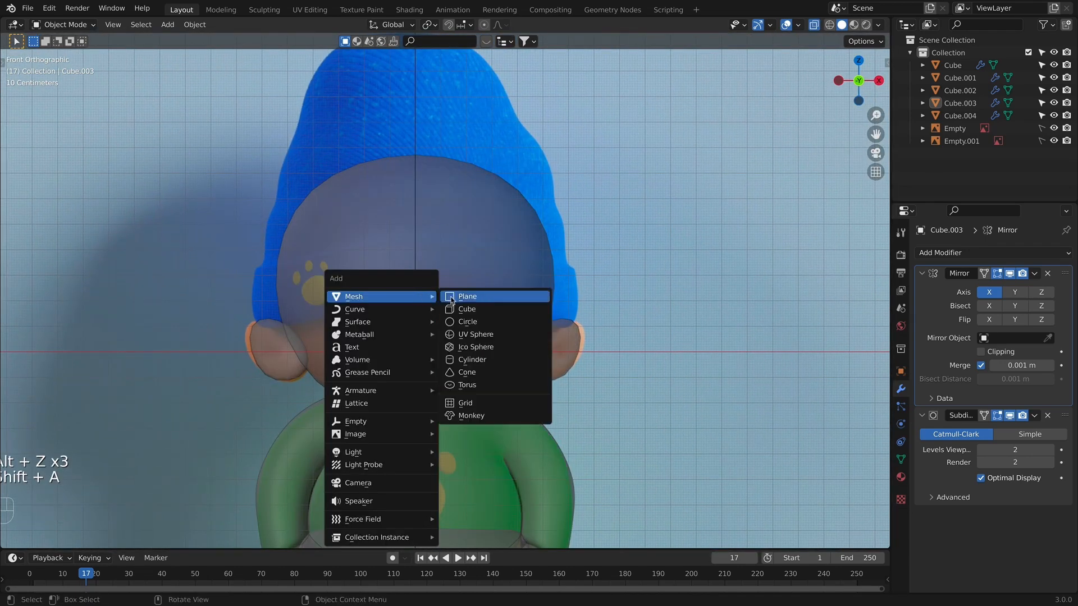
click(508, 309)
key(s)
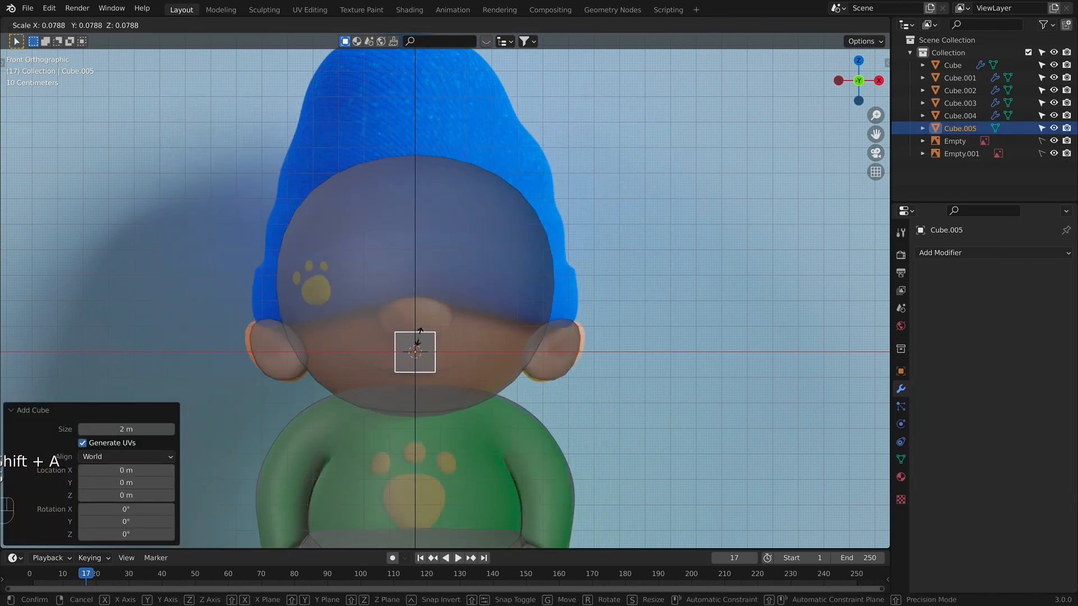
click(434, 341)
key(g)
key(z)
click(434, 306)
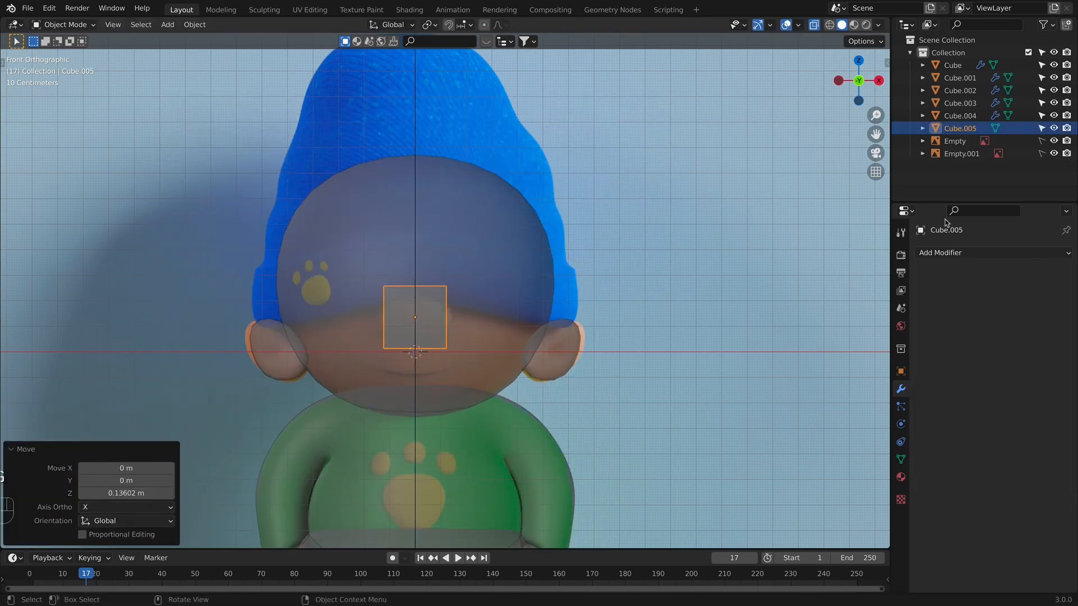
Give the nose cube a Subdivision modifier with viewport level 2 and scale it by about 1.387 along X.
click(976, 254)
click(859, 478)
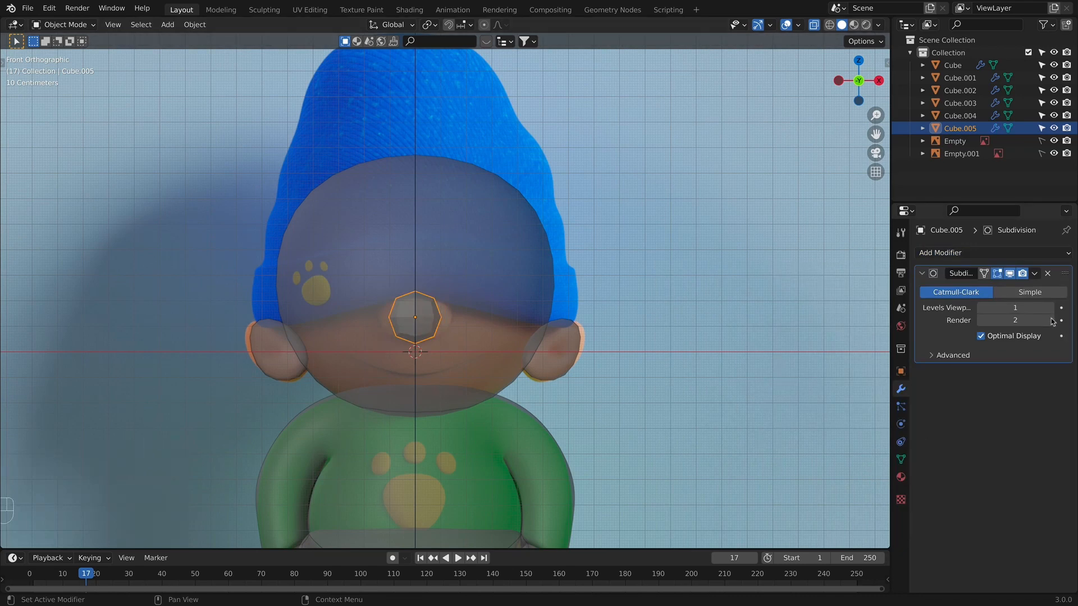
scroll(561, 309, up, 4)
key(s)
key(x)
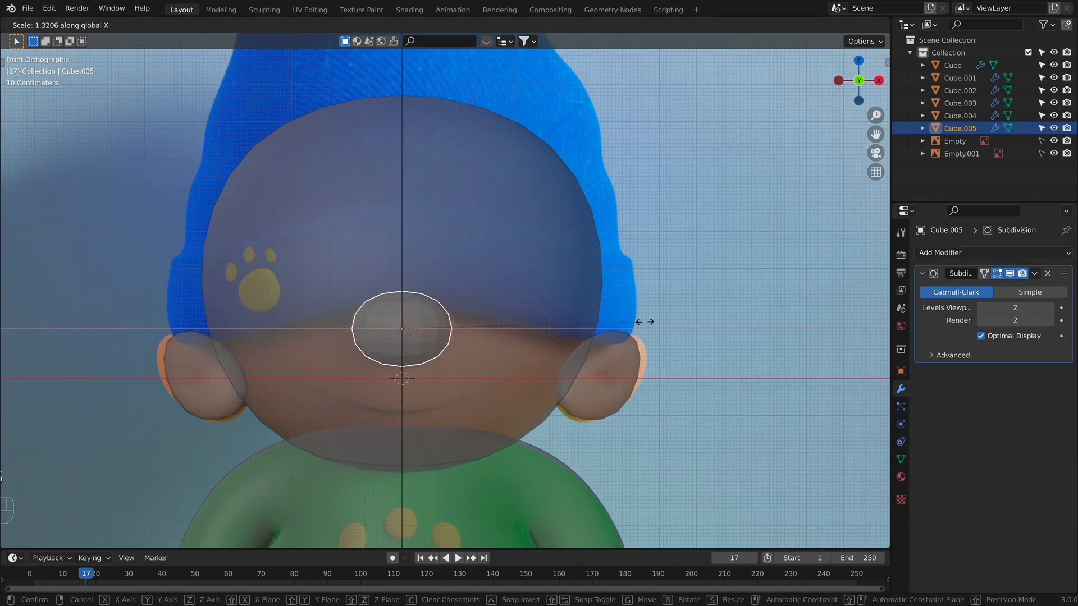
click(657, 321)
In the side view, move the nose about -0.518 m along Y to the front of the face and nudge it onto the reference nose.
key(KP_3)
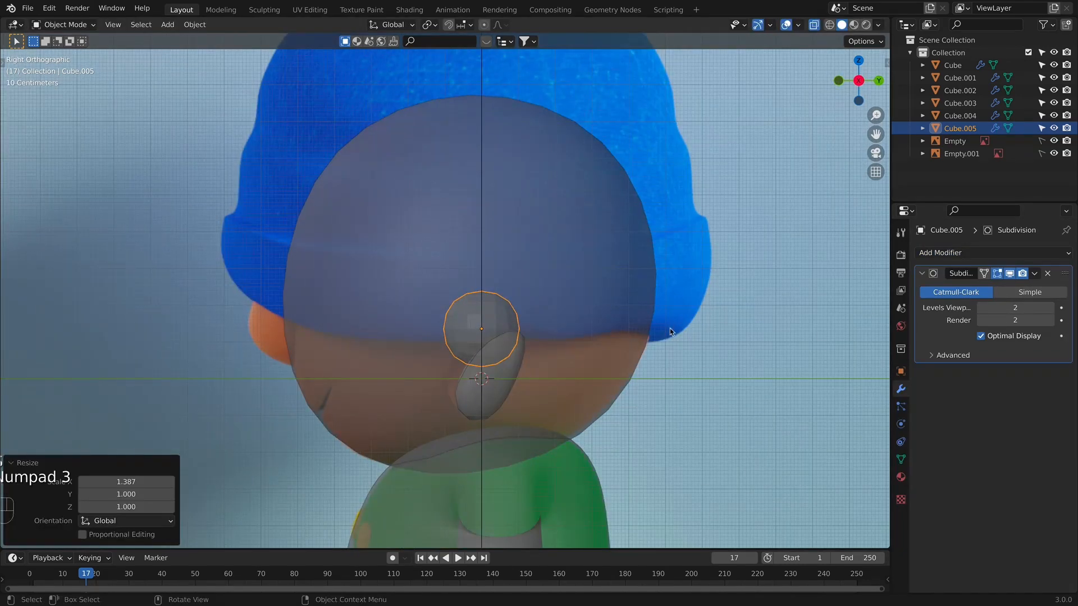
key(g)
key(y)
click(481, 327)
scroll(444, 312, up, 2)
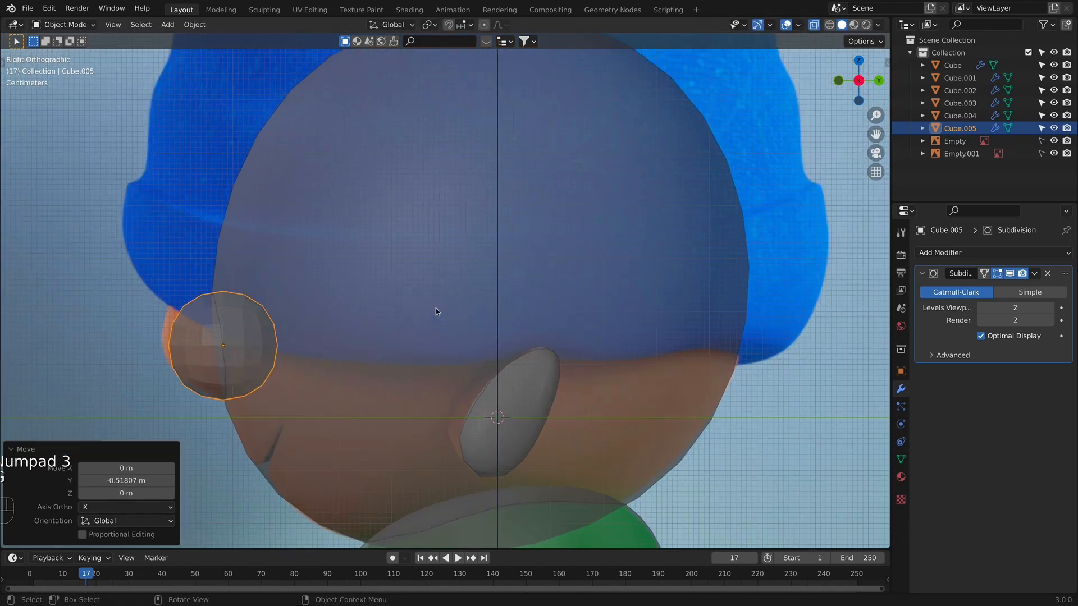
shift+middle_drag(440, 310, 599, 289)
key(g)
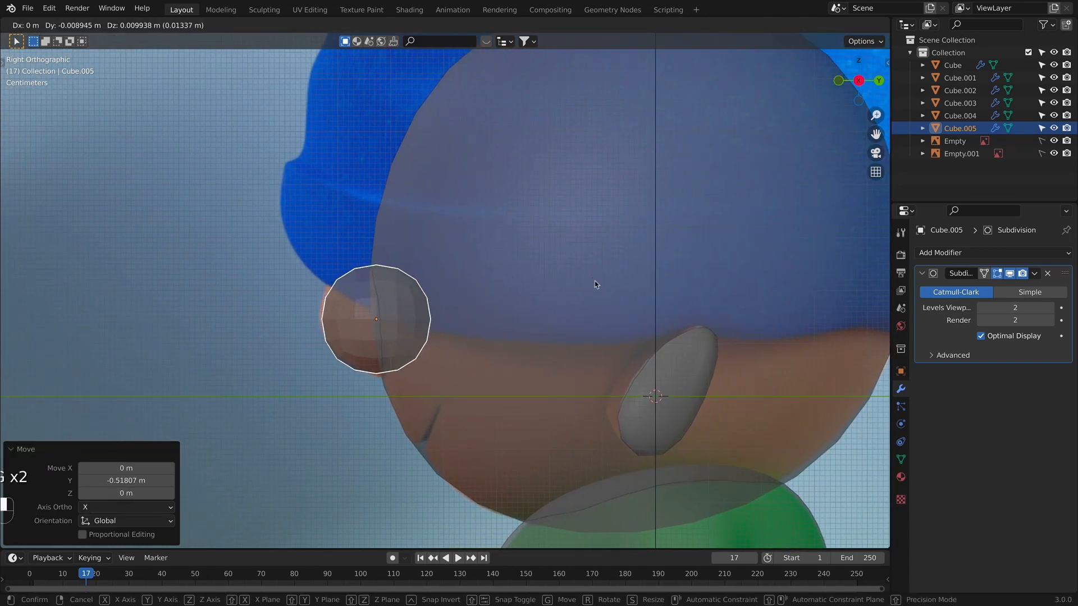
click(595, 284)
Open the nose mesh for editing and scale its rear vertices by about 1.34 along Z.
key(Tab)
key(alt+z)
key(alt+z)
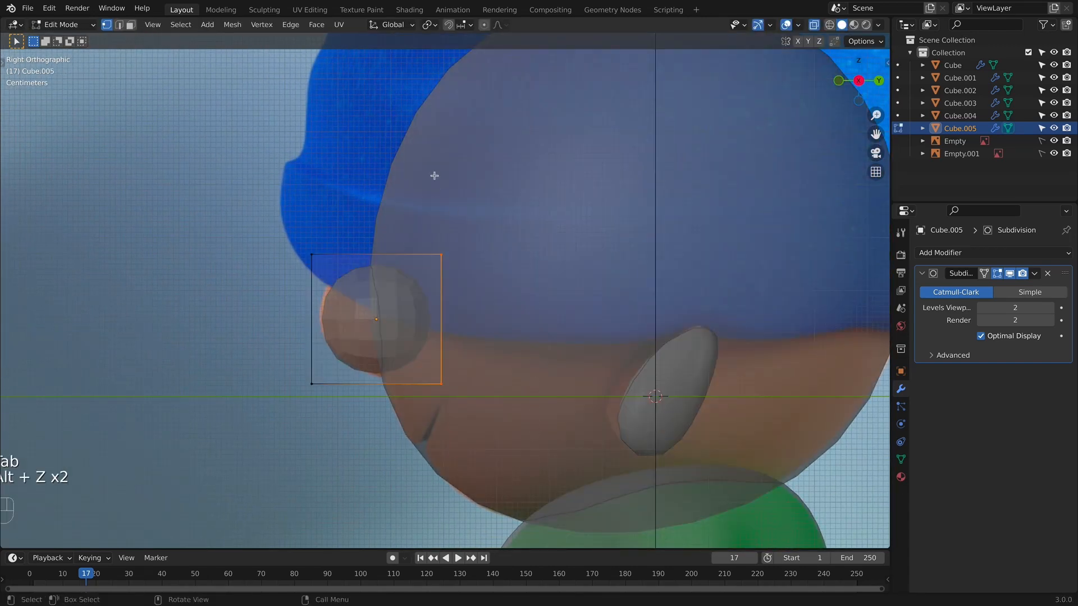
key(s)
key(z)
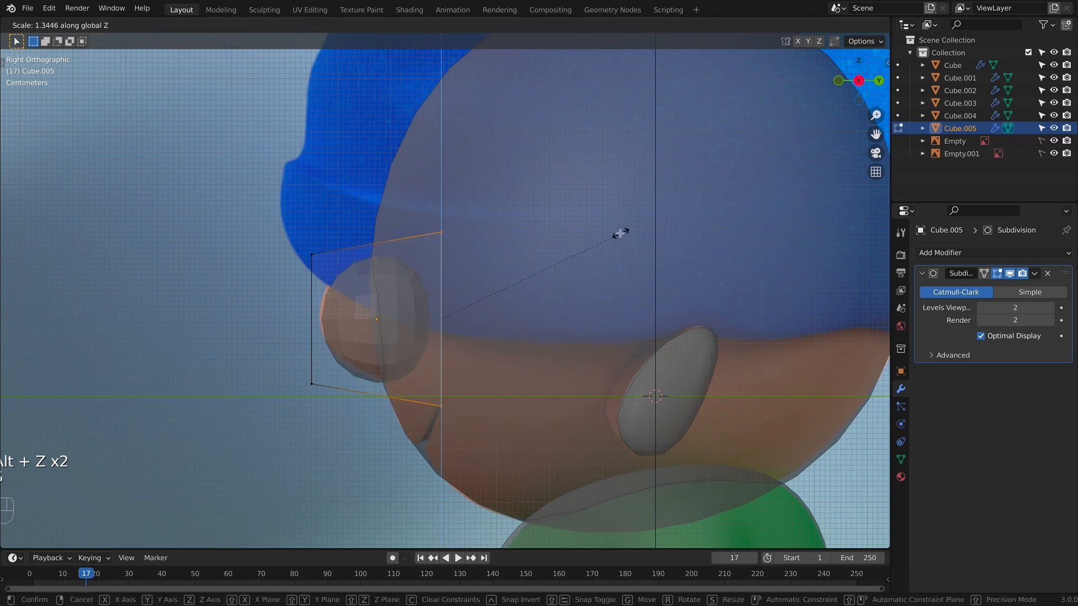
click(620, 233)
Rotate the whole nose mesh by -12.2° and move it about 0.006 m up along Z to match the side reference.
key(a)
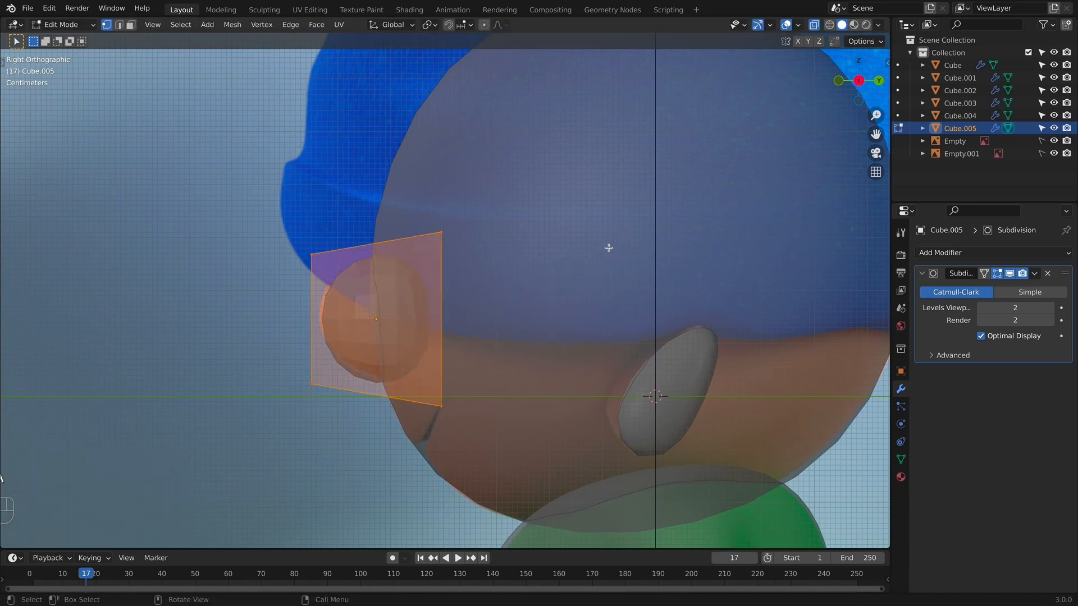
key(r)
click(565, 216)
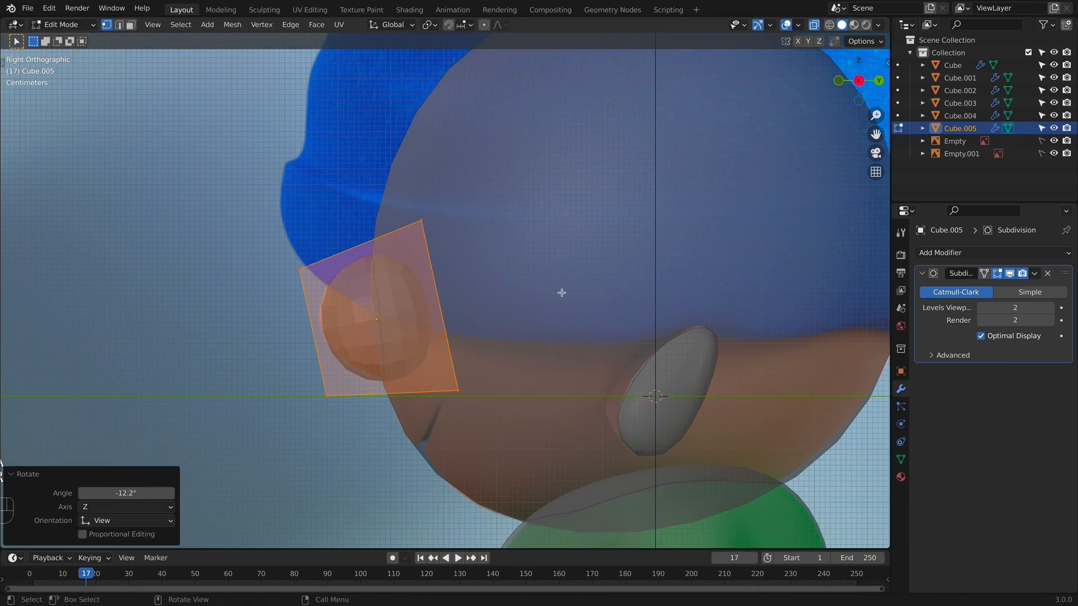
key(g)
click(562, 289)
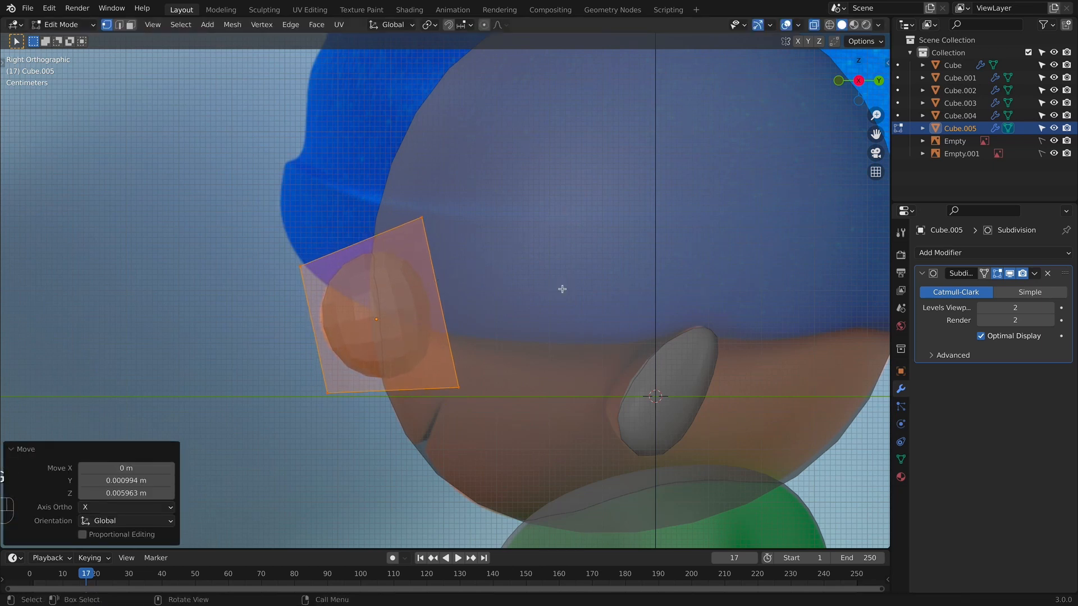
Shift the nose's upper front and lower front vertices to fit the reference profile, and finish editing the mesh.
click(303, 268)
key(g)
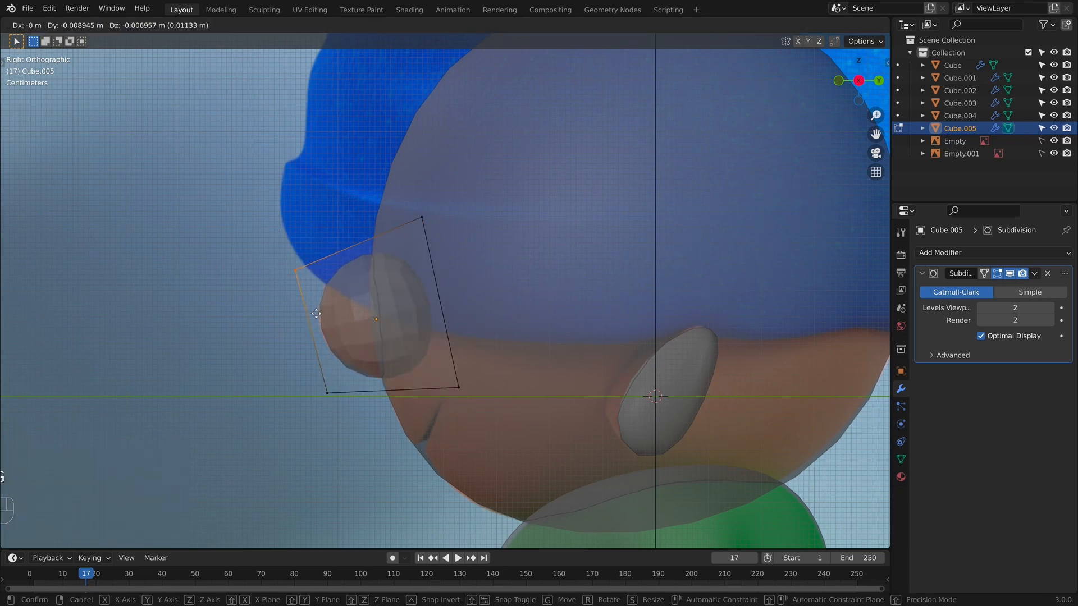
key(Tab)
key(Tab)
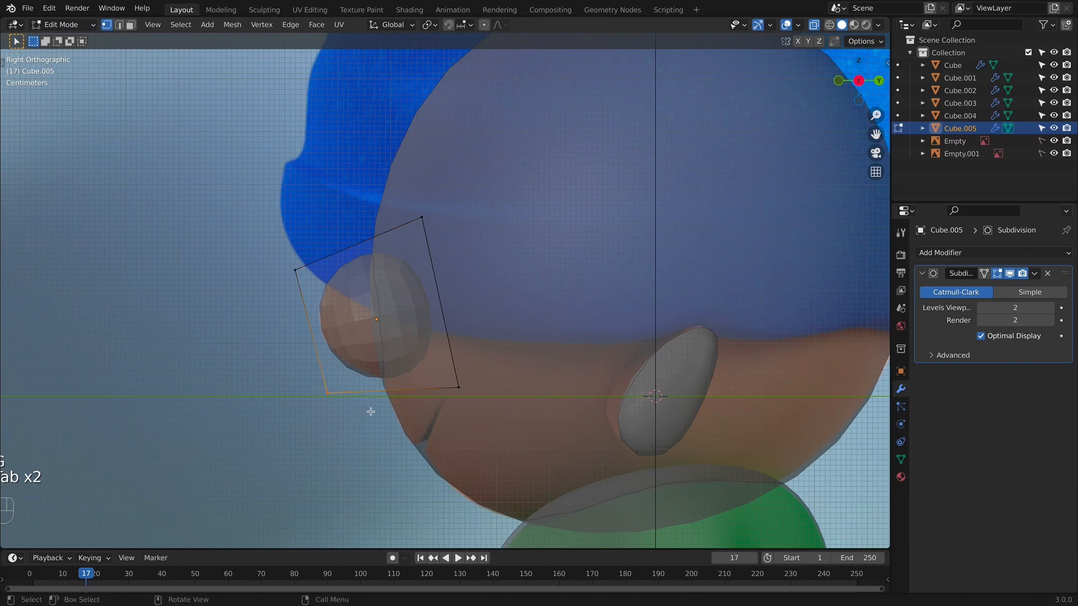
key(g)
key(Tab)
Apply smooth shading to the nose and view it on the head from the front with X-ray display turned off.
key(KP_1)
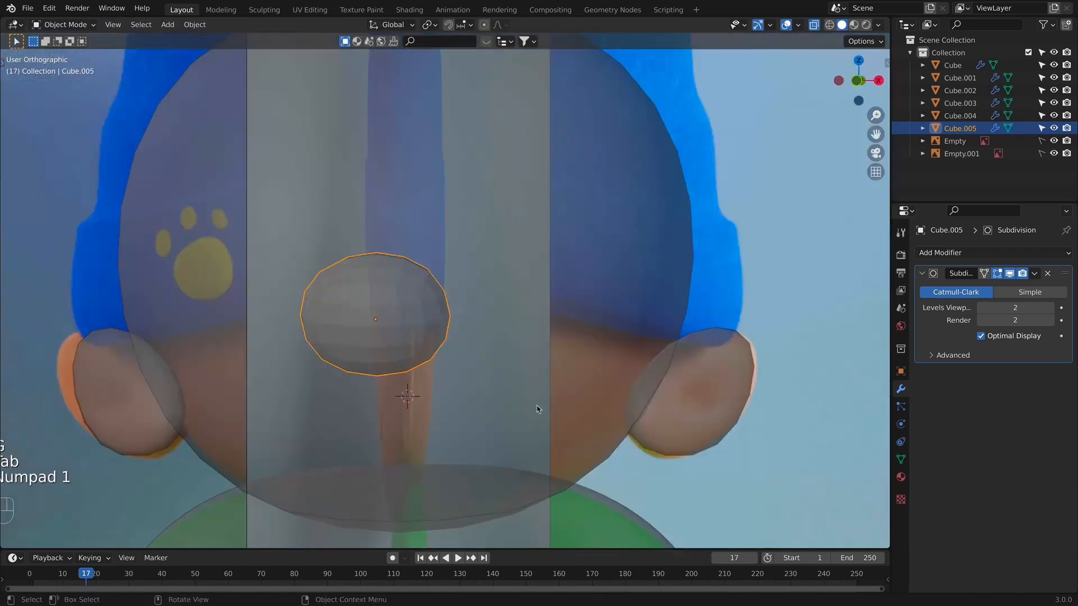
key(alt+z)
key(alt+z)
right_click(396, 326)
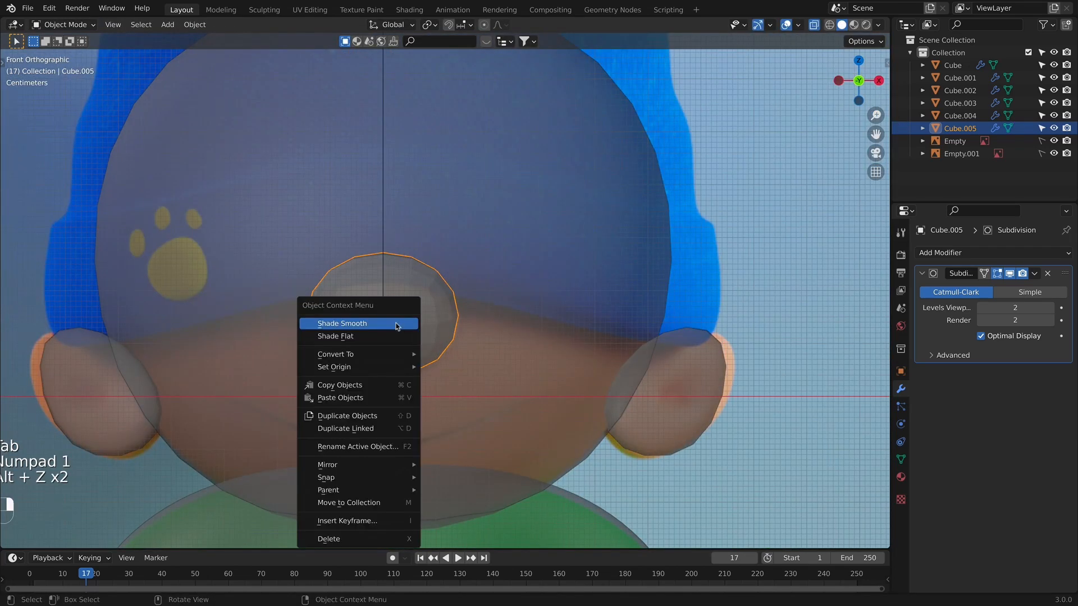
key(alt+z)
click(719, 287)
scroll(662, 280, down, 2)
shift+middle_drag(661, 280, 667, 309)
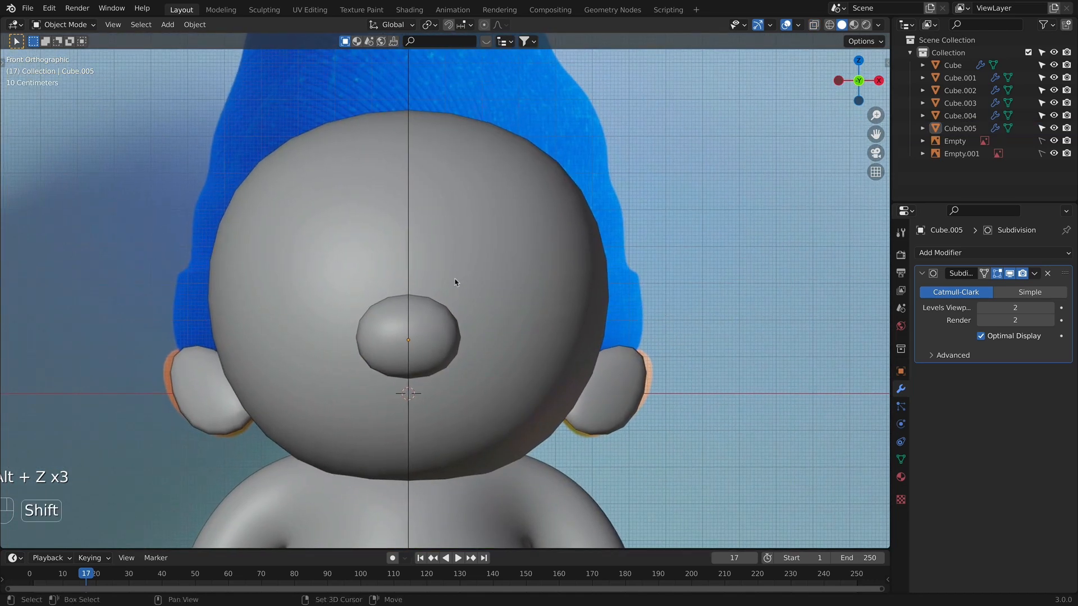
Add a circle mesh with 16 vertices and open it for editing with X-ray display on.
key(shift+a)
click(526, 305)
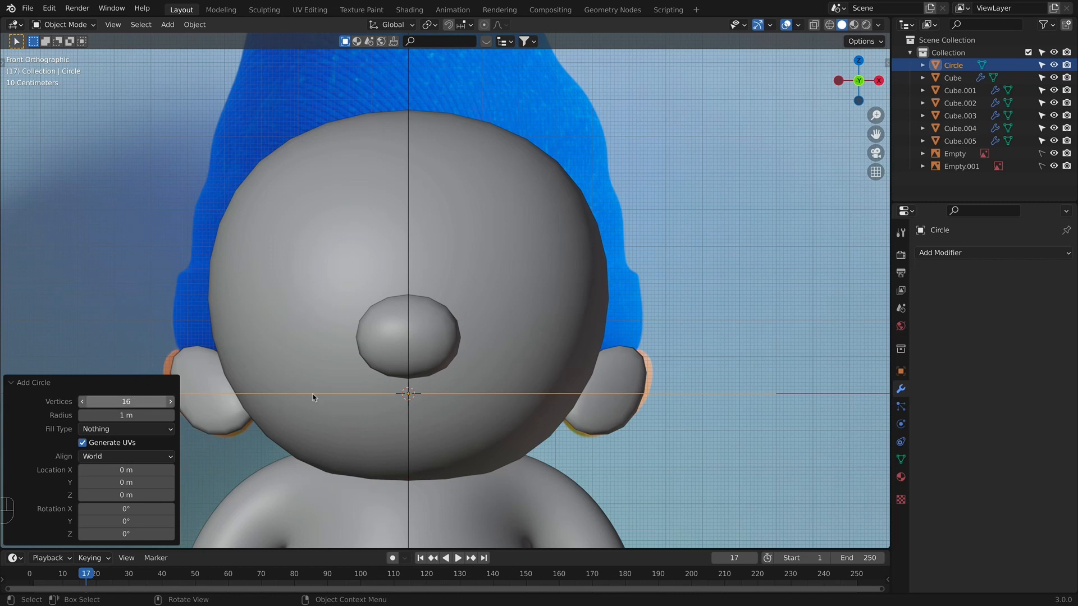
key(alt+z)
key(Tab)
Scale the circle to 0.595 and move it up along Z to the lower edge of the reference hat.
mouse_move(554, 394)
shift+middle_down()
mouse_move(602, 397)
mouse_move(572, 390)
shift+middle_up()
scroll(531, 385, up, 1)
key(s)
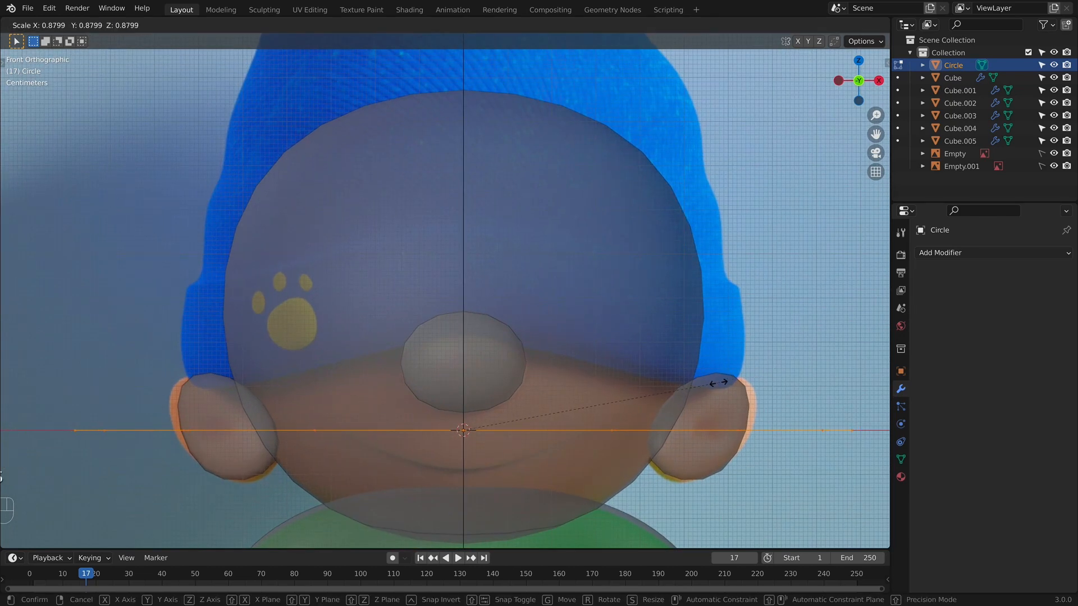
click(638, 400)
key(g)
key(z)
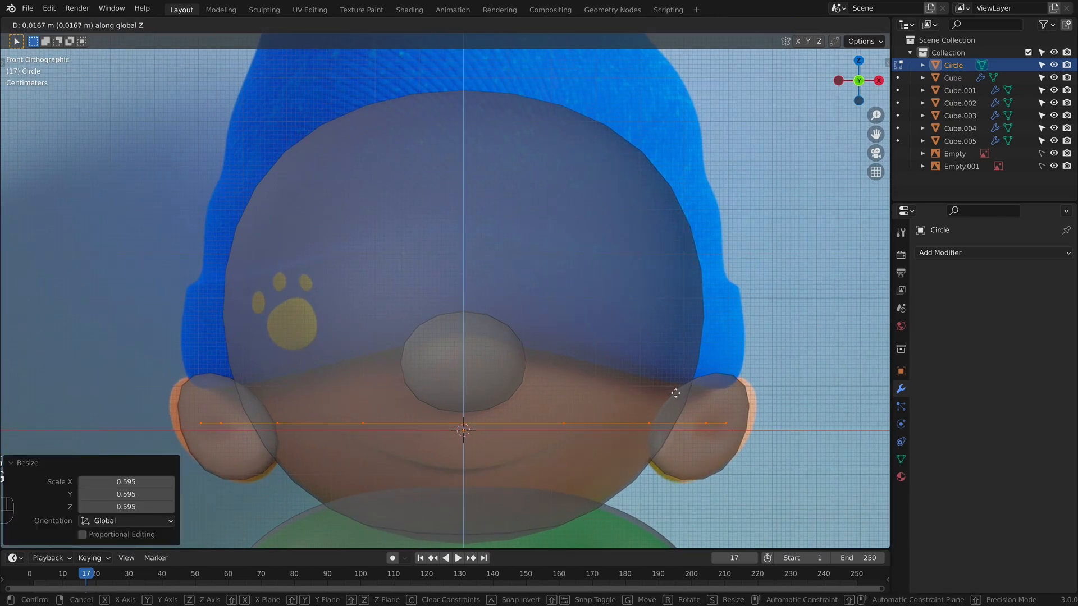
click(666, 387)
With smooth proportional editing enabled, raise the circle's front and back middle vertices along Z to follow the hat's curved lower edge.
click(510, 421)
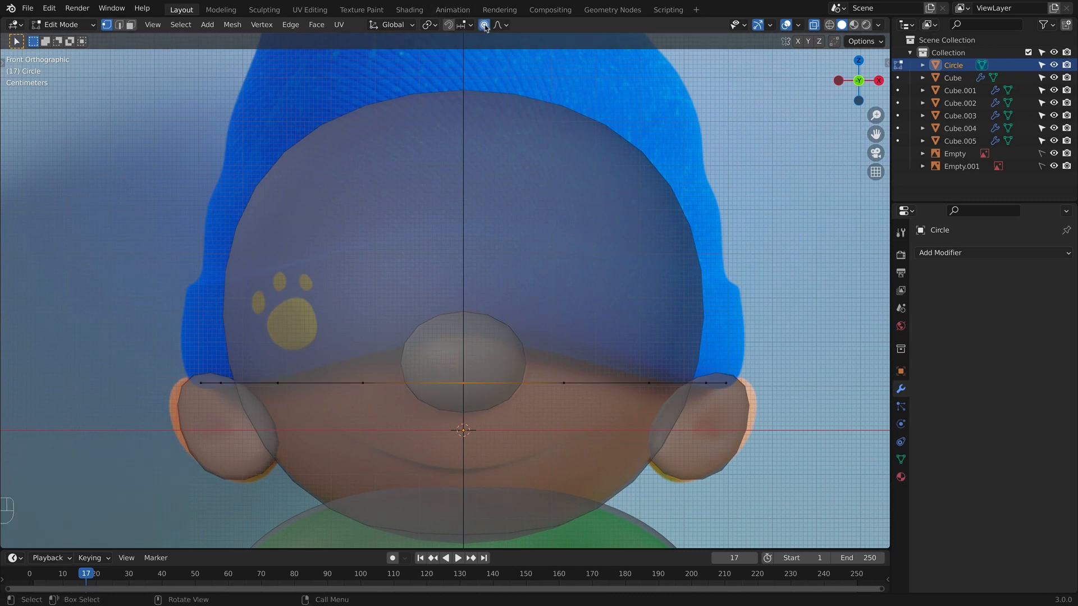
key(g)
key(z)
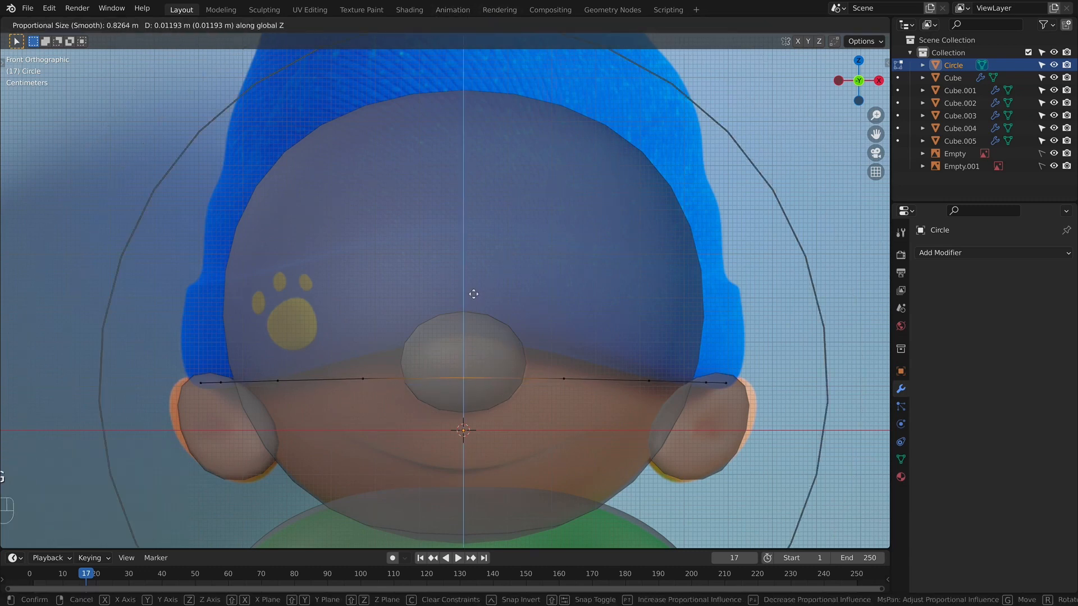
click(468, 260)
key(Tab)
key(Tab)
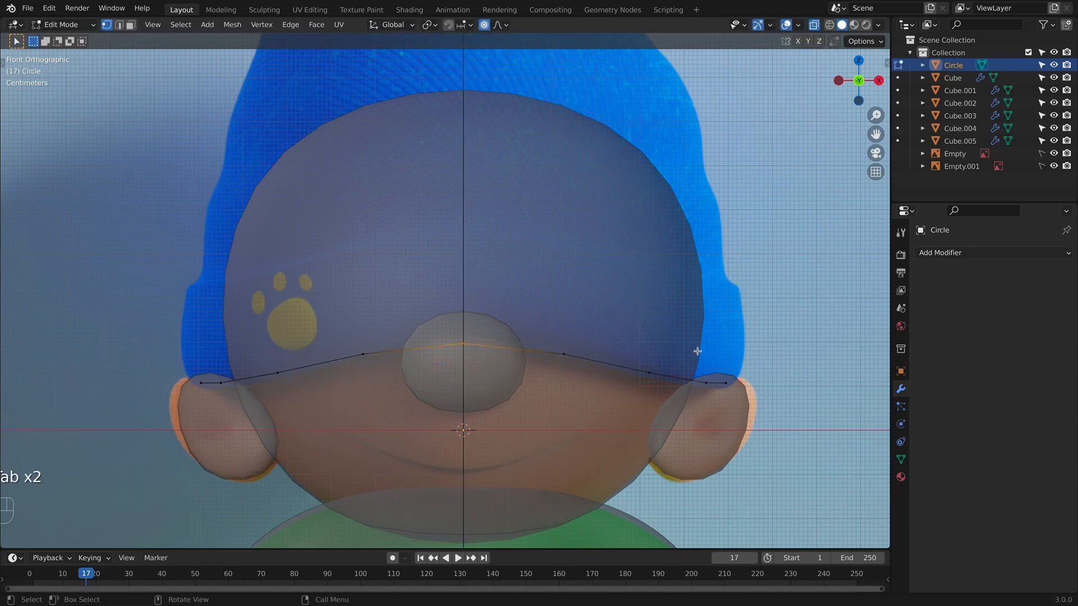
Scale the entire hat rim loop to 1.026 and lower it about 0.0095 m along Z to match the reference edge.
key(a)
key(s)
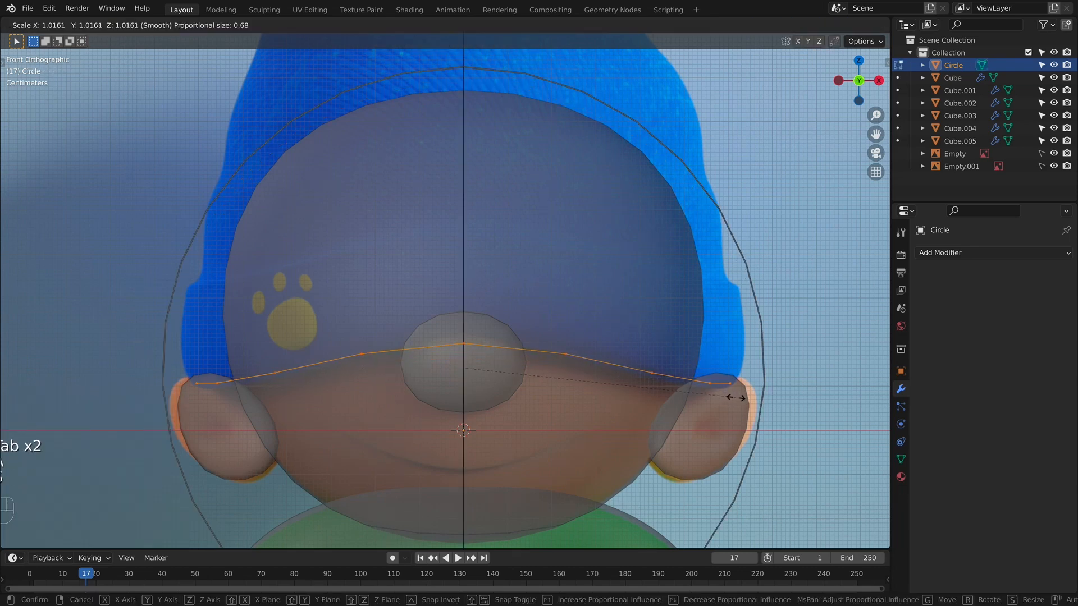
click(738, 399)
key(g)
key(z)
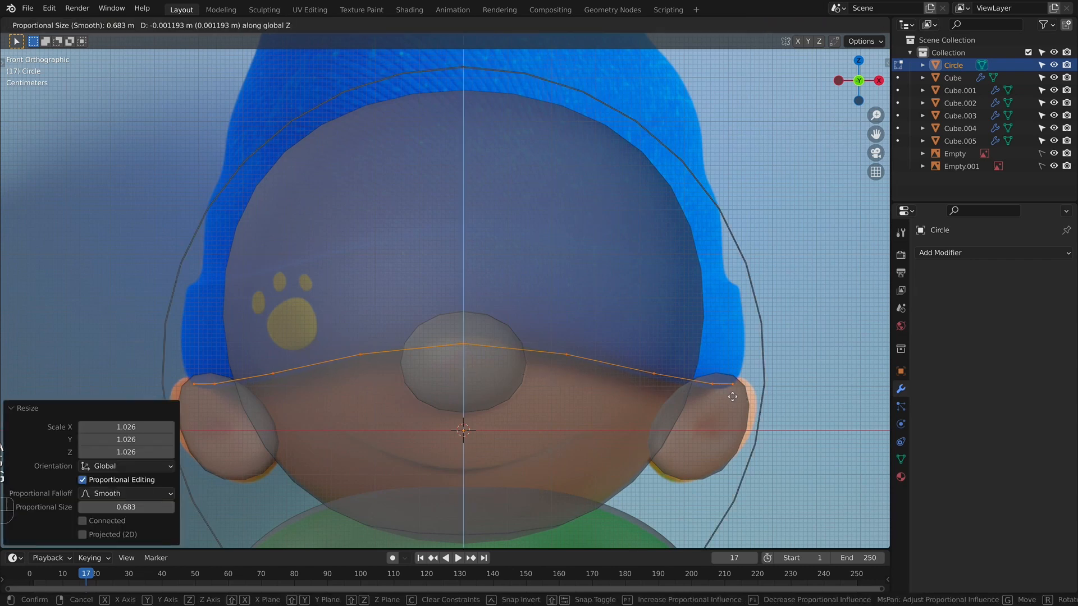
click(733, 396)
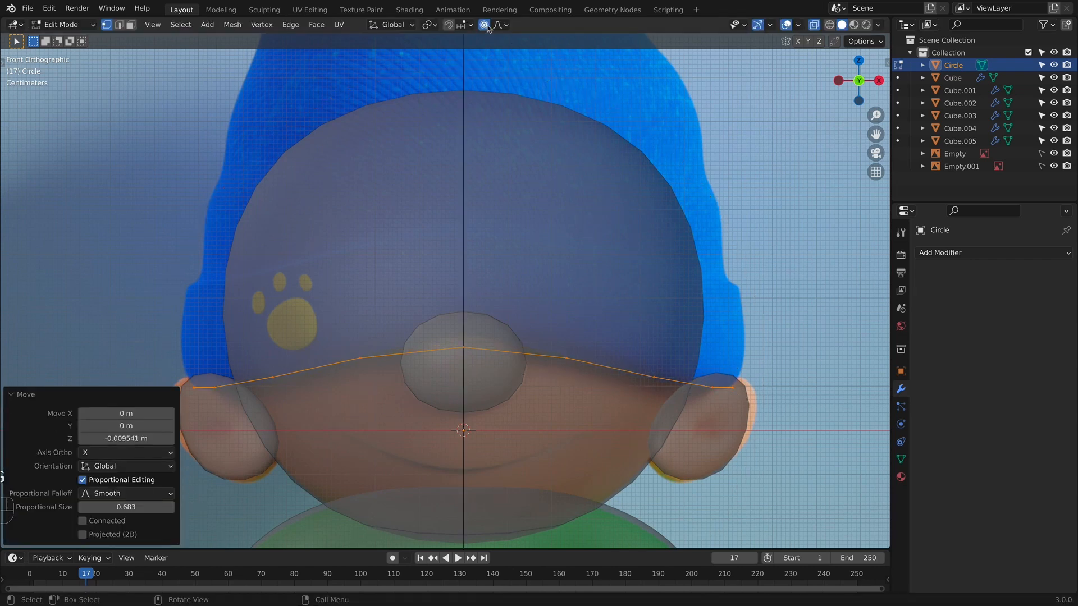
key(e)
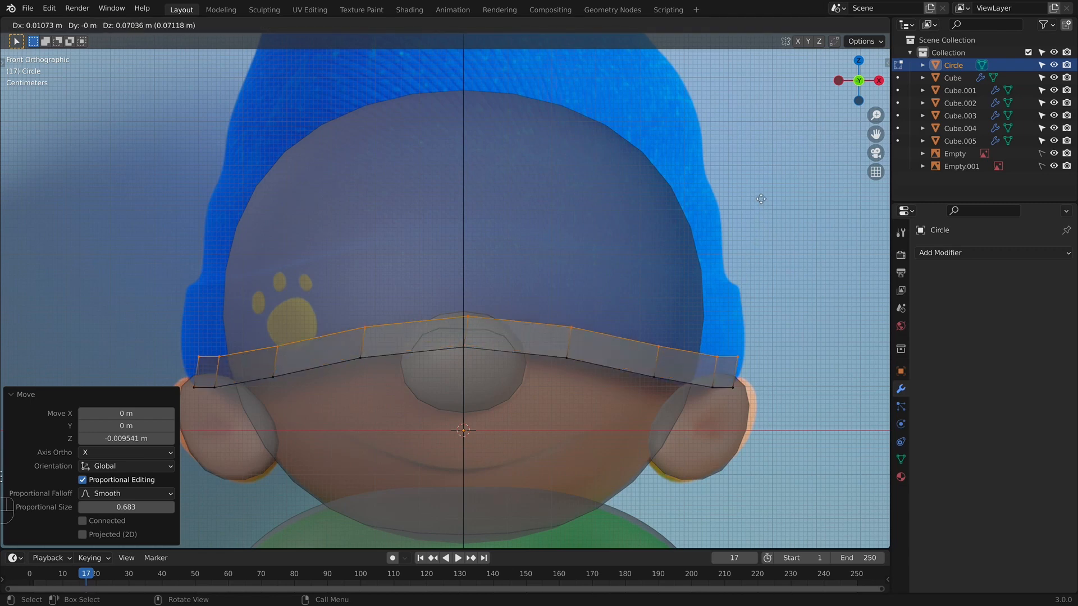
click(754, 204)
key(s)
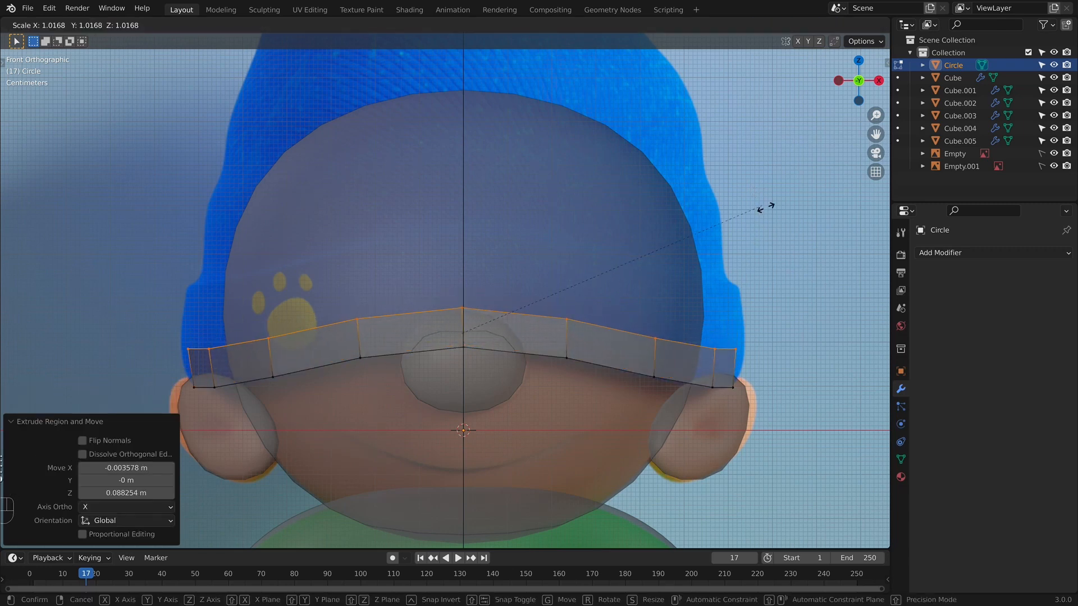
right_click(780, 218)
key(super+z)
key(g)
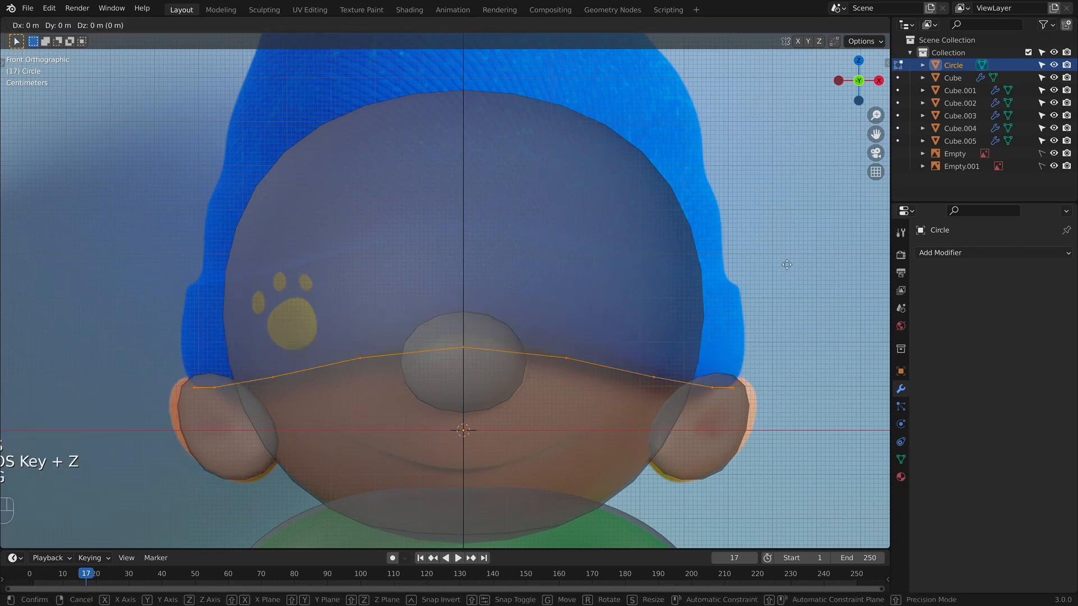
key(z)
right_click(784, 247)
With proportional editing off, extrude the rim loop about 0.08 m up along Z and scale the new ring to 1.038.
key(e)
key(z)
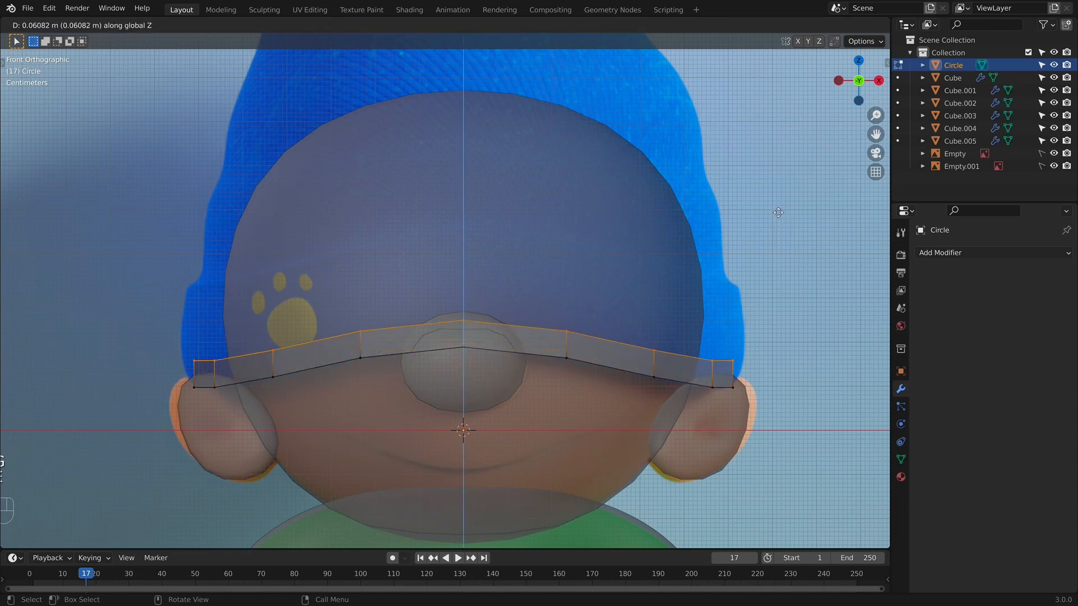
click(779, 211)
key(s)
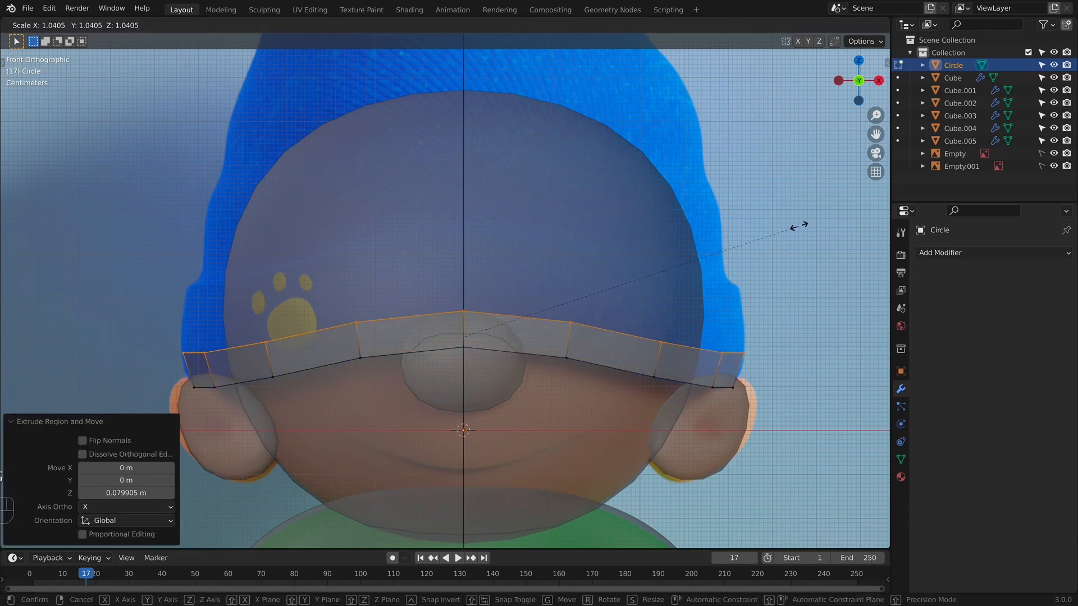
click(799, 227)
Extrude a second brim ring about 0.08 m upward and scale it to 1.005.
key(e)
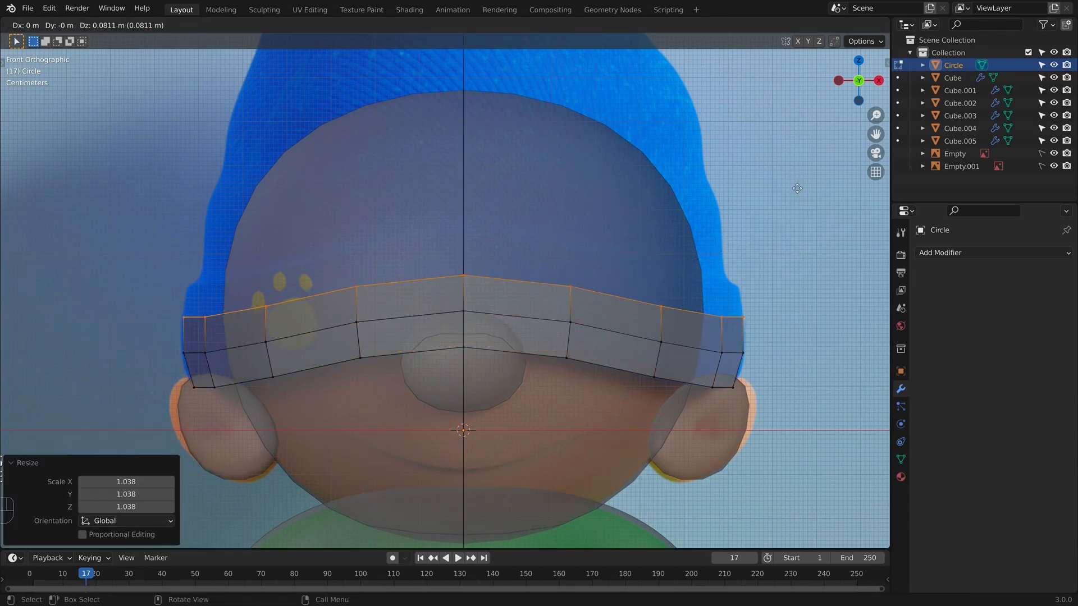
click(797, 189)
key(s)
click(801, 192)
Extrude a third brim ring about 0.063 m up along Z and scale it to 0.983.
key(e)
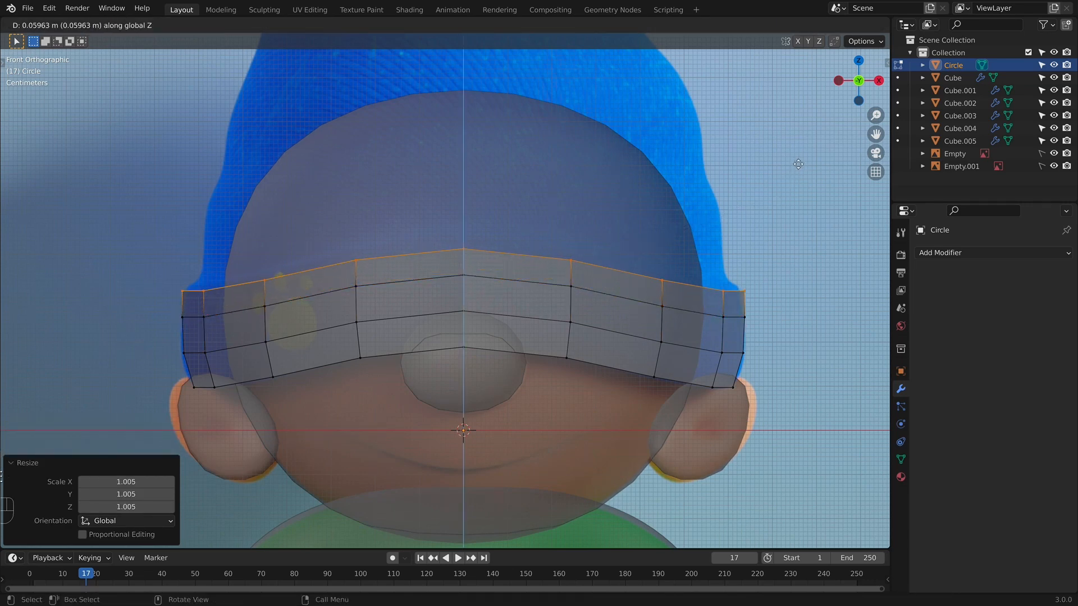
click(798, 163)
key(s)
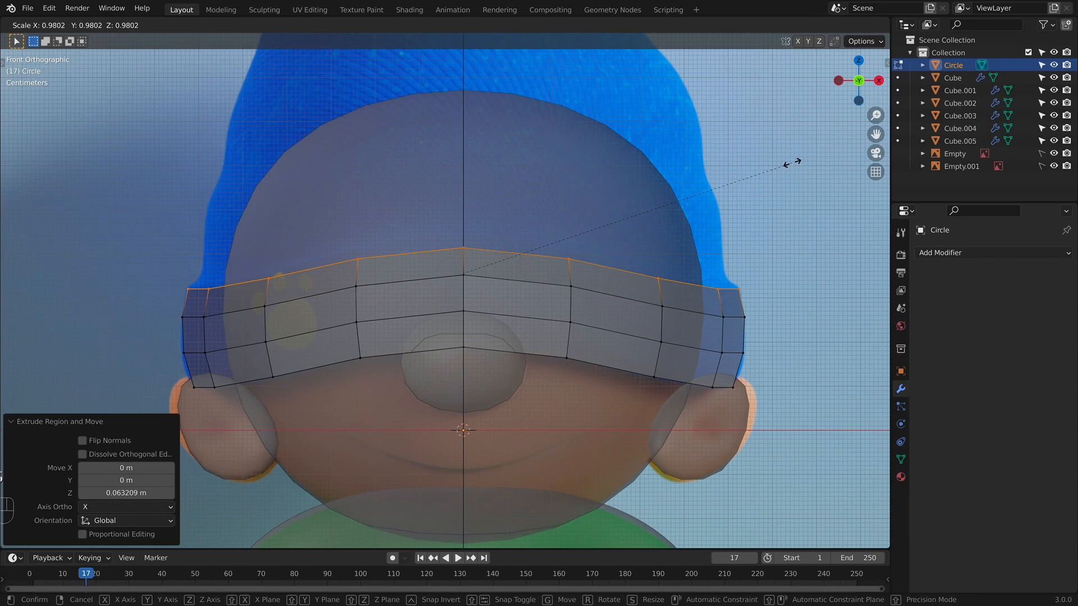
click(793, 162)
Extrude the brim's upper edge inward at a scale of 0.938 and raise it about 0.026 m along Z.
shift+middle_drag(792, 163, 777, 215)
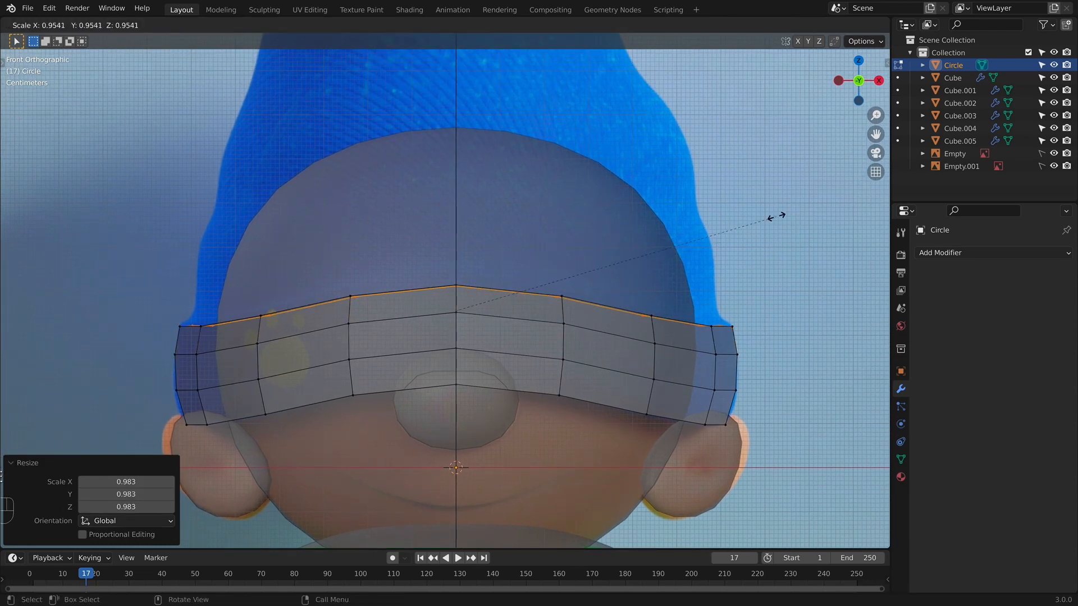
click(770, 214)
key(e)
key(z)
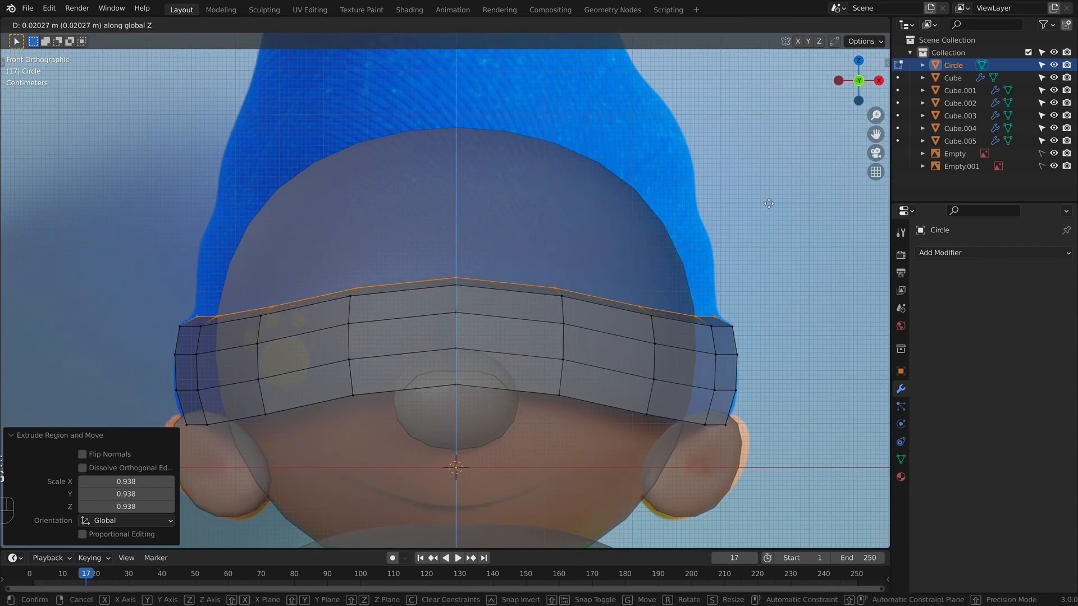
click(769, 200)
Extrude the hat wall about 0.069 m upward, scale that ring to 0.995, and extrude another ring about 0.1 m along Z.
shift+middle_drag(777, 203, 779, 273)
key(e)
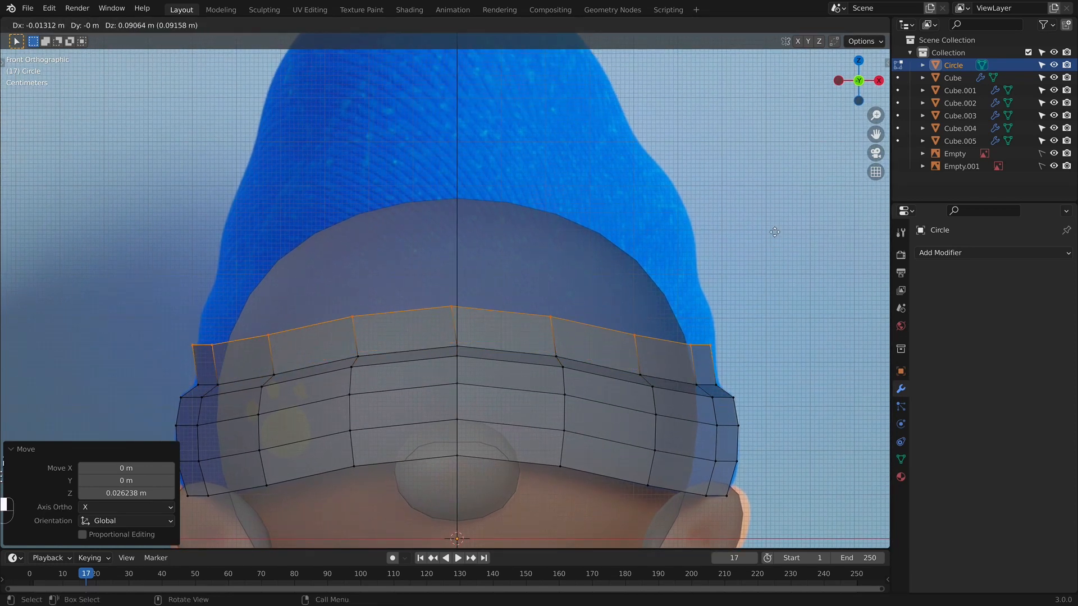
click(781, 244)
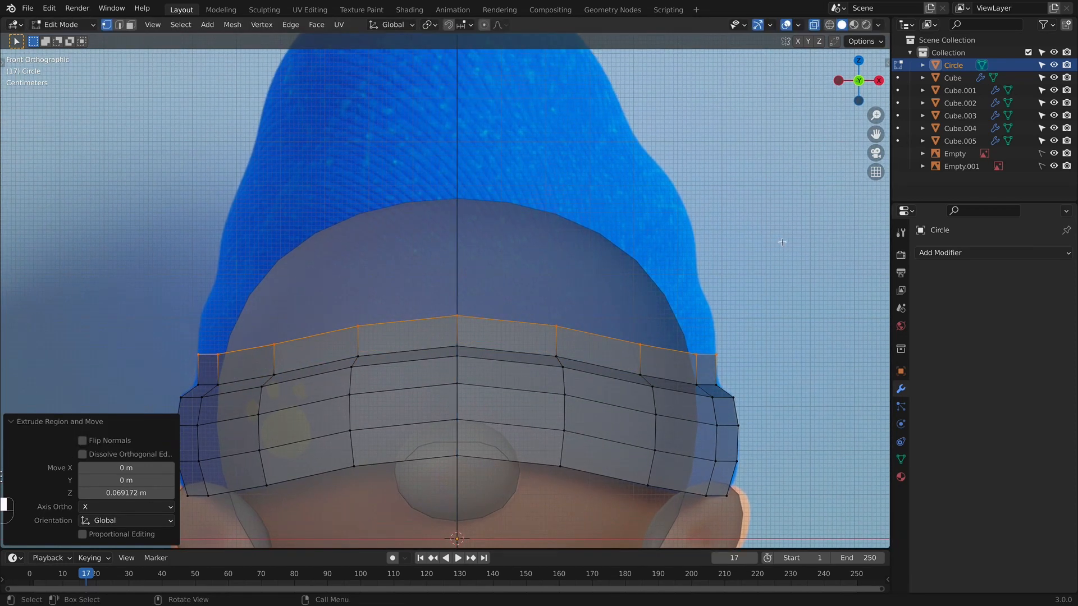
key(s)
click(779, 237)
key(g)
key(z)
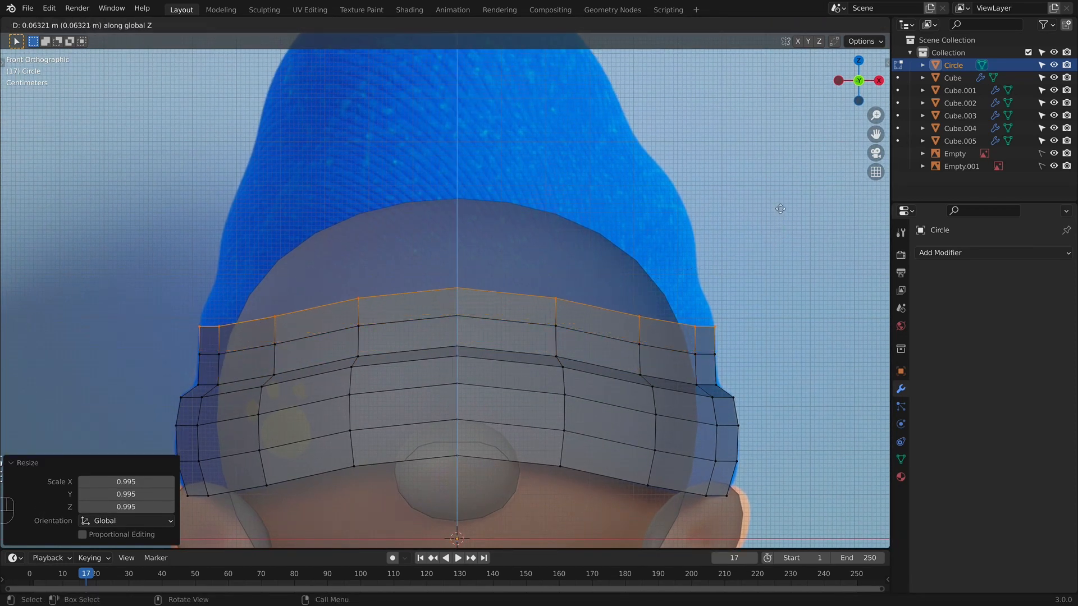
click(779, 194)
Extrude the next hat ring, raise it about 0.047 m along Z, and scale it to 0.972.
key(e)
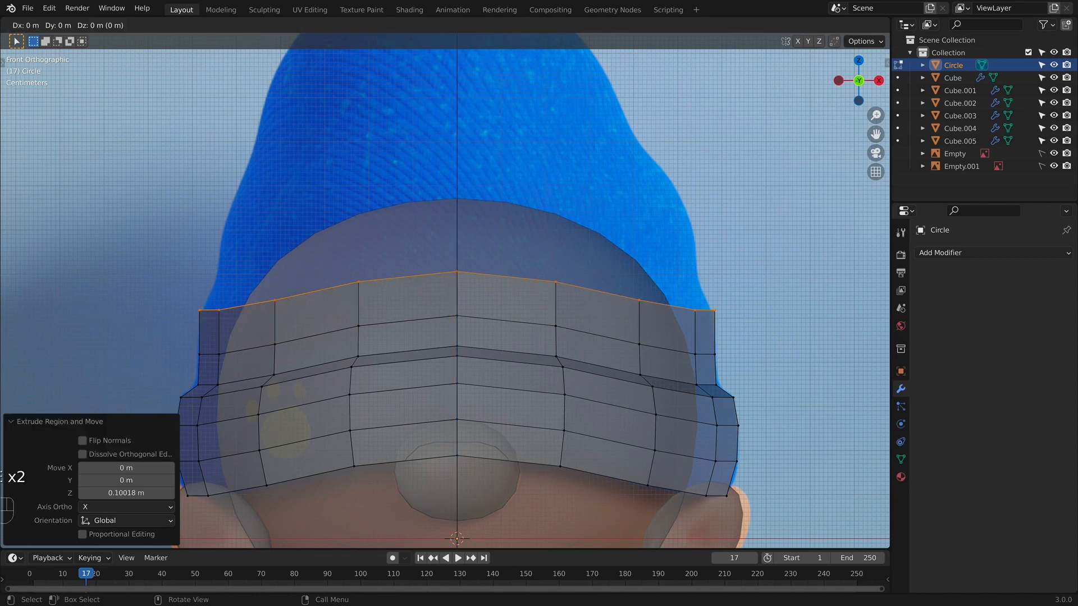
click(819, 257)
key(g)
key(z)
click(822, 240)
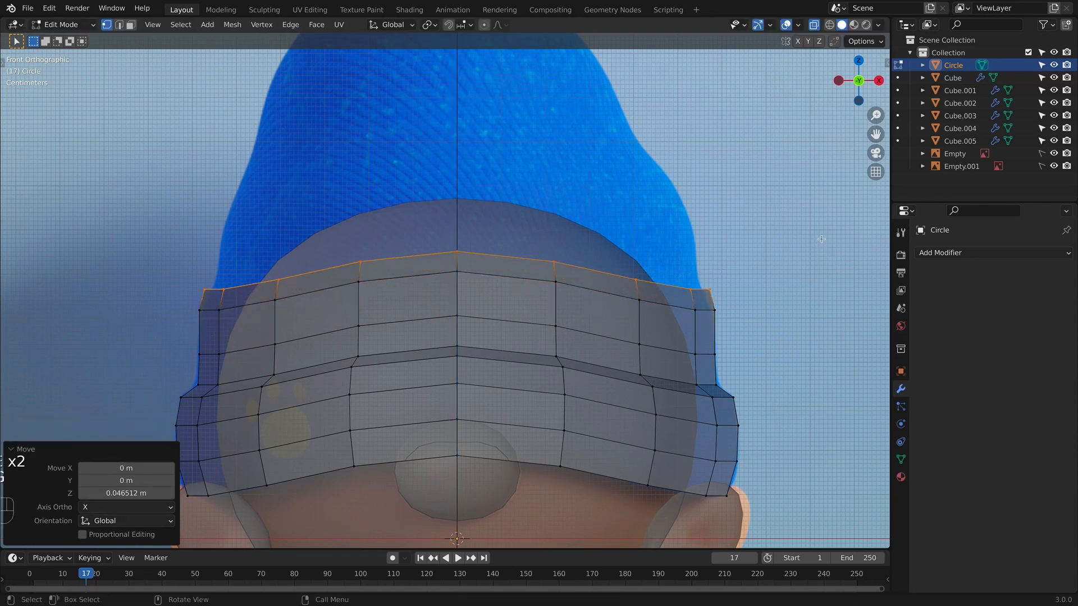
key(s)
click(813, 238)
key(e)
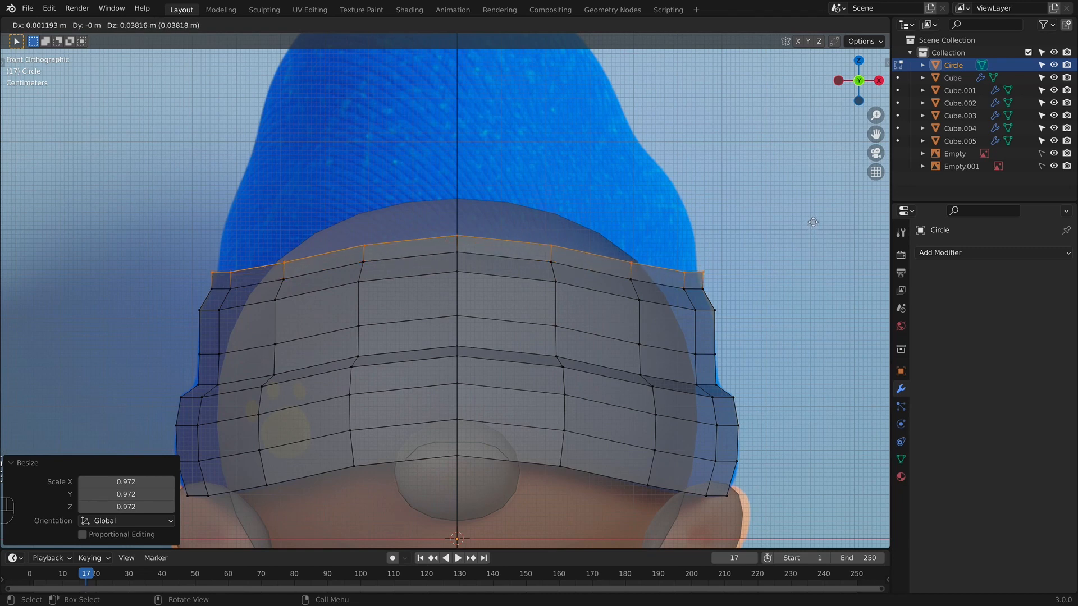
click(811, 215)
key(s)
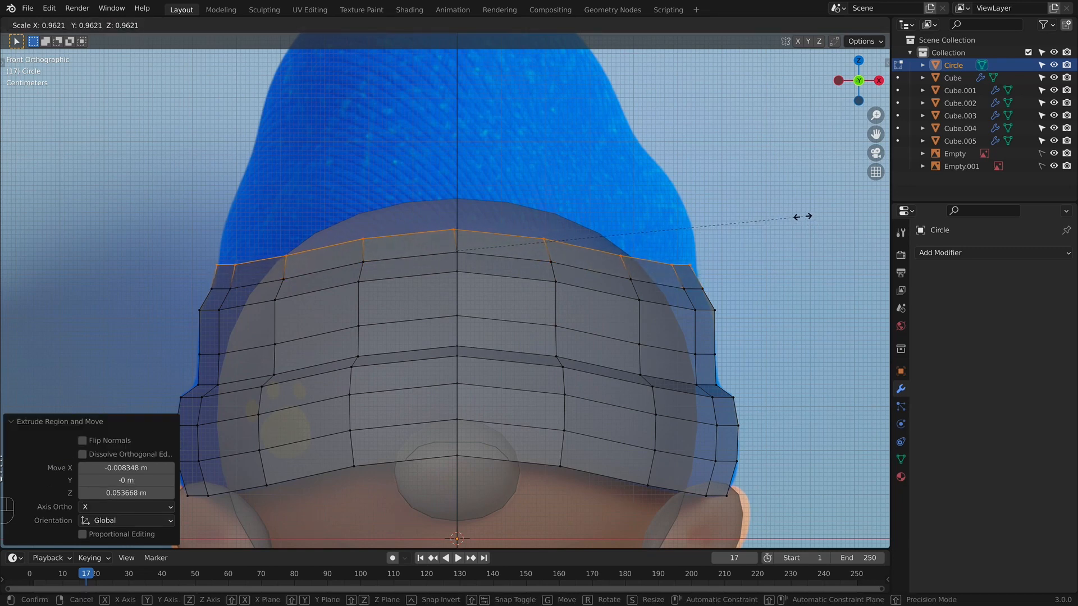
right_click(808, 216)
key(super+z)
Extrude the hat's upper loop about 0.041 m along Z and scale it to about 0.98.
key(e)
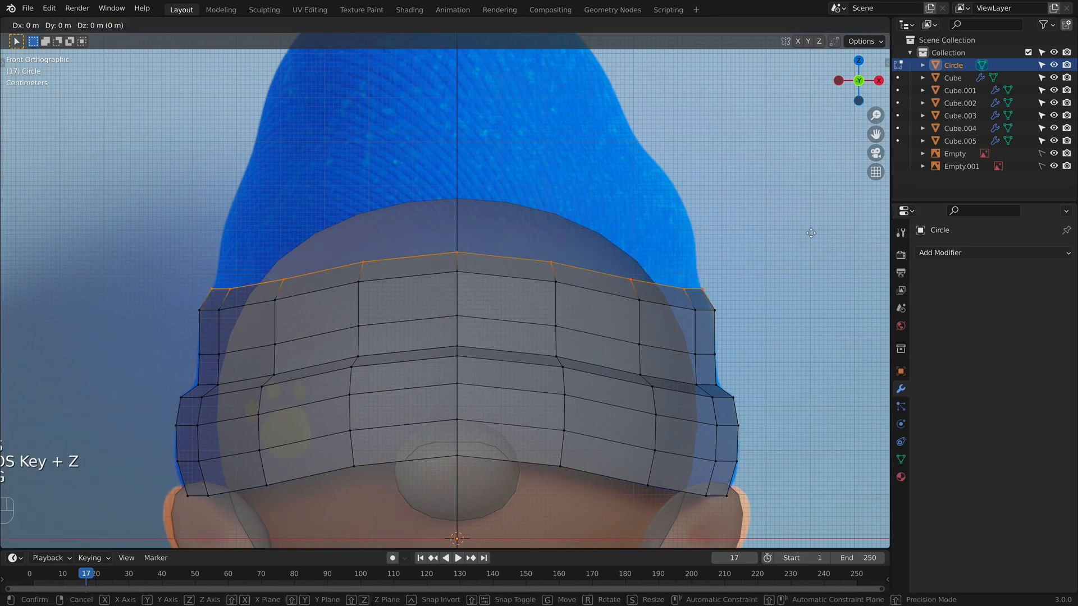
key(z)
click(812, 212)
key(s)
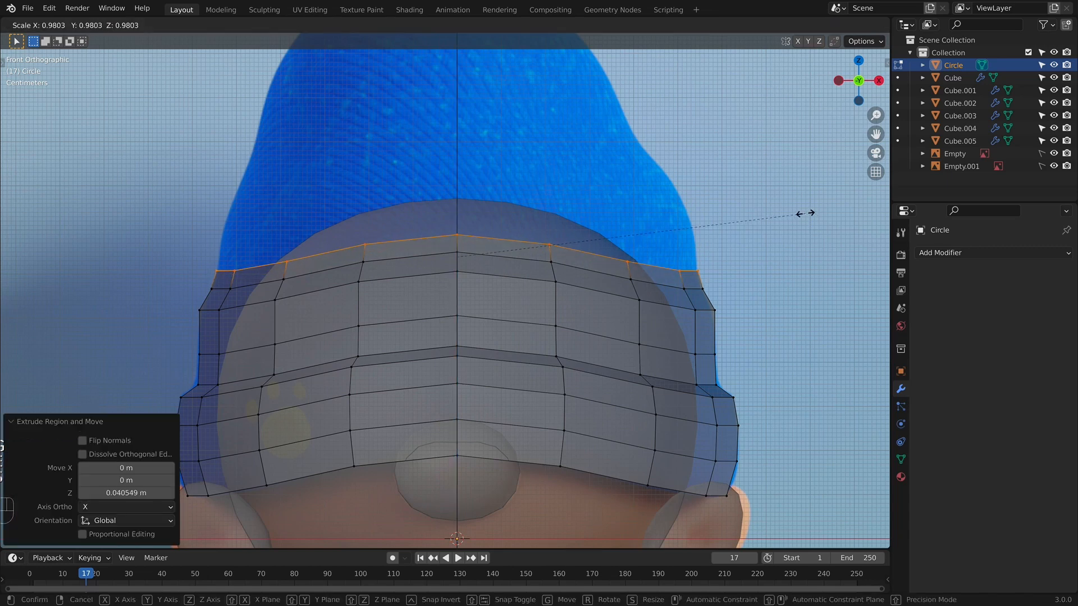
click(808, 213)
Extrude the upper loop another 0.058 m or so along Z and scale it to 0.987 to follow the reference outline.
key(g)
key(z)
right_click(810, 187)
key(super+z)
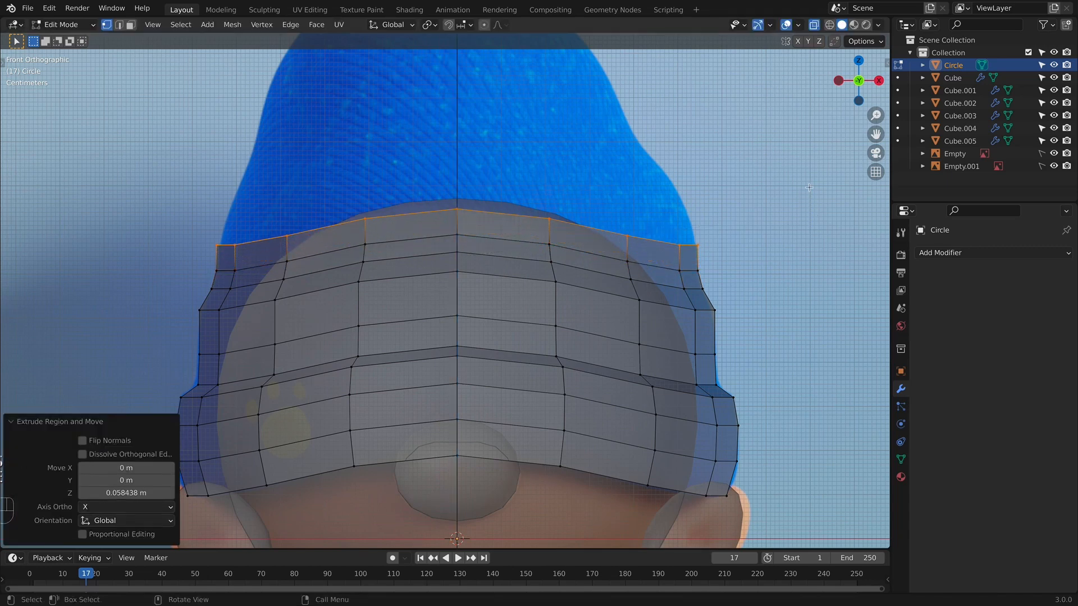
key(s)
click(807, 186)
Extrude the next ring about 0.076 m up along Z and scale it to 0.972.
key(g)
key(z)
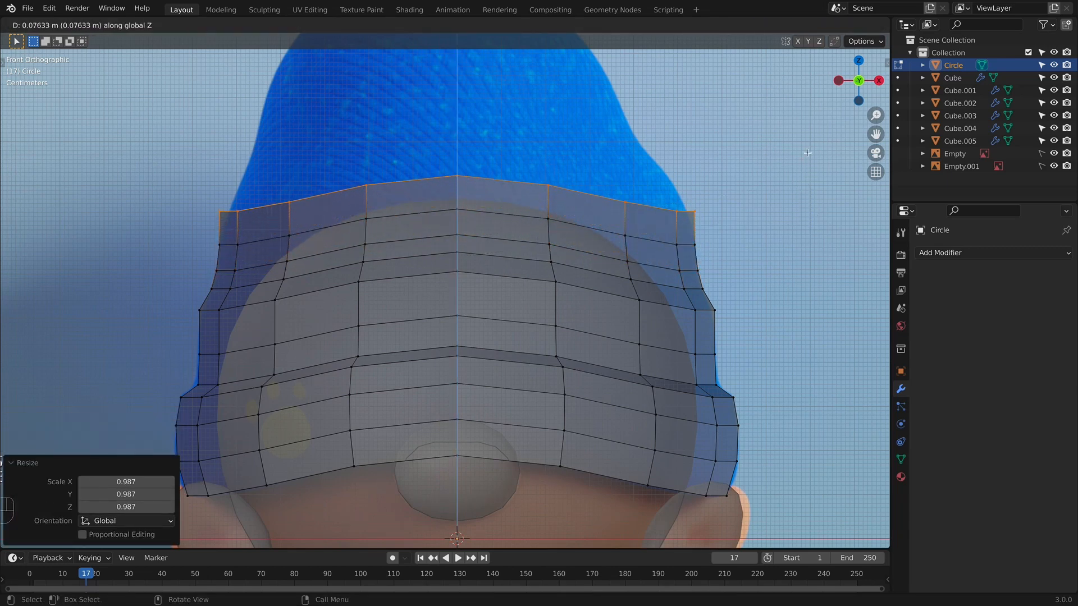
click(809, 150)
key(s)
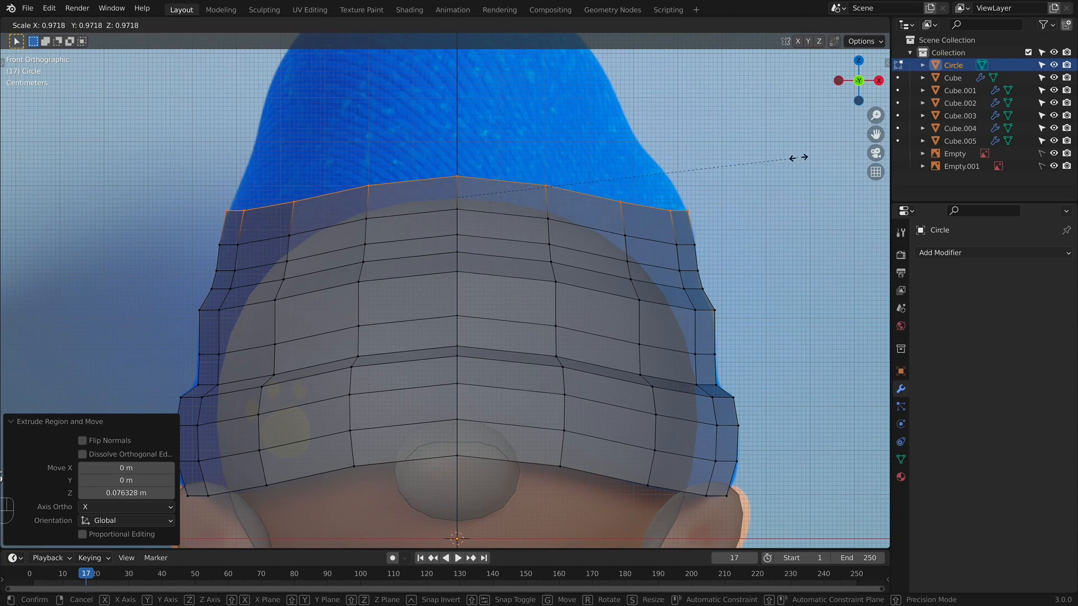
click(798, 158)
Extrude the hat's upper loop about 0.083 m along Z and scale it to 0.914 where the reference hat narrows.
middle_drag(798, 160, 762, 400)
key(KP_1)
key(g)
key(z)
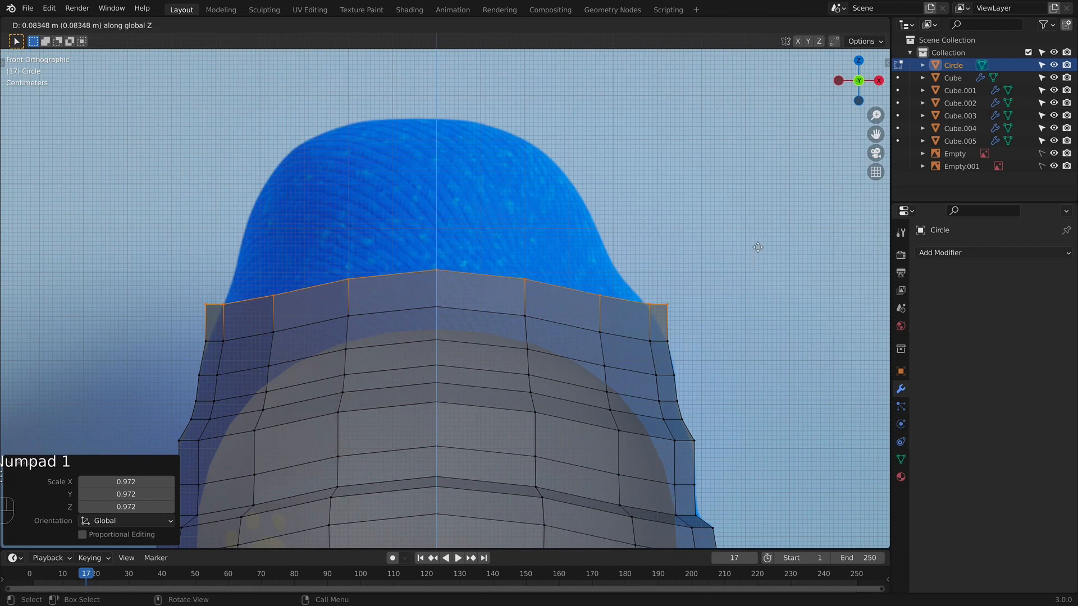
click(758, 247)
key(s)
click(730, 245)
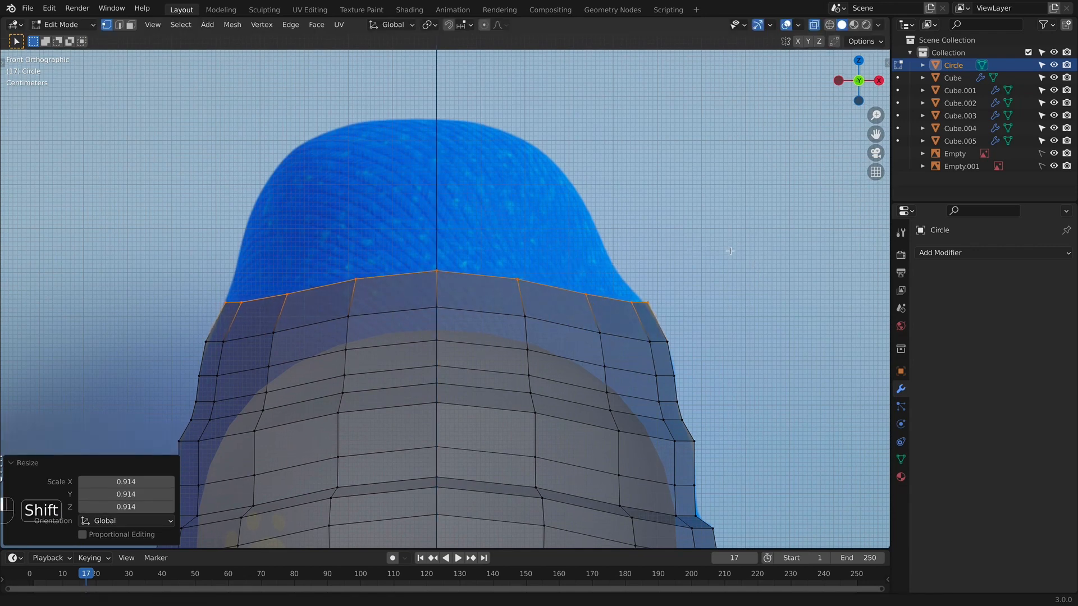
Extrude another ring about 0.087 m up along Z and scale it inward toward the reference hat's sides.
shift+middle_drag(730, 245, 750, 288)
key(e)
key(z)
click(746, 250)
key(s)
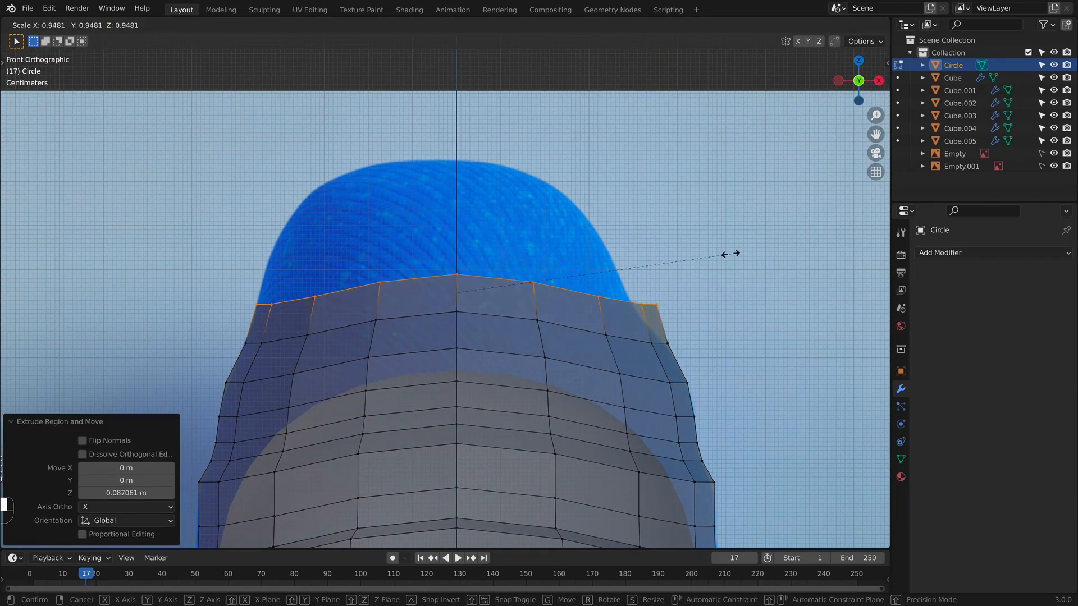
click(725, 252)
Move the upper ring's right-side vertices about 0.039 m inward onto the reference outline, and lower the neighbouring vertex about 0.01 m.
drag(585, 282, 702, 334)
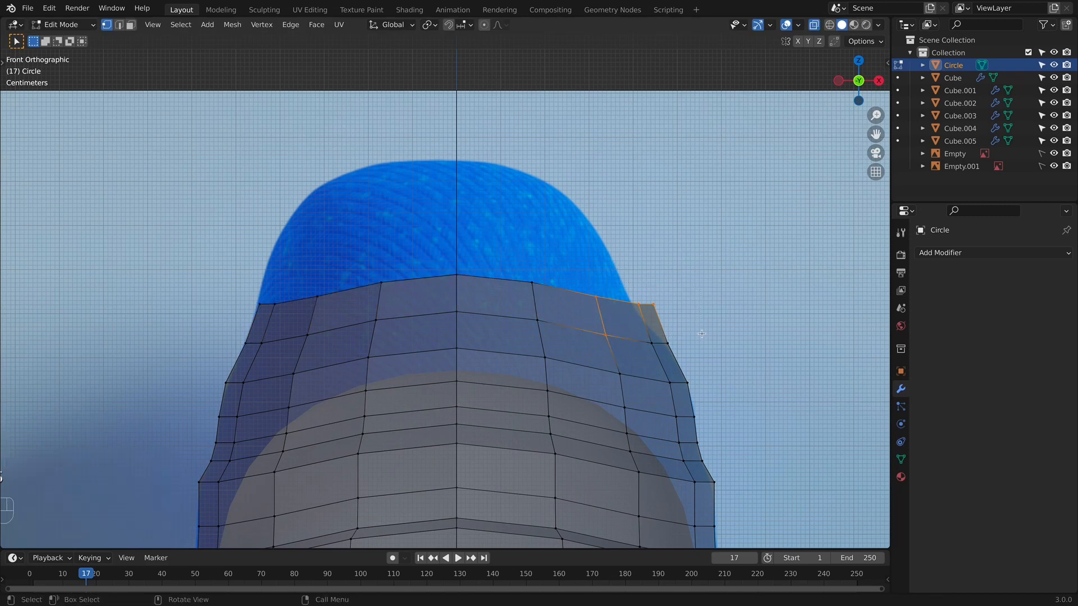
key(g)
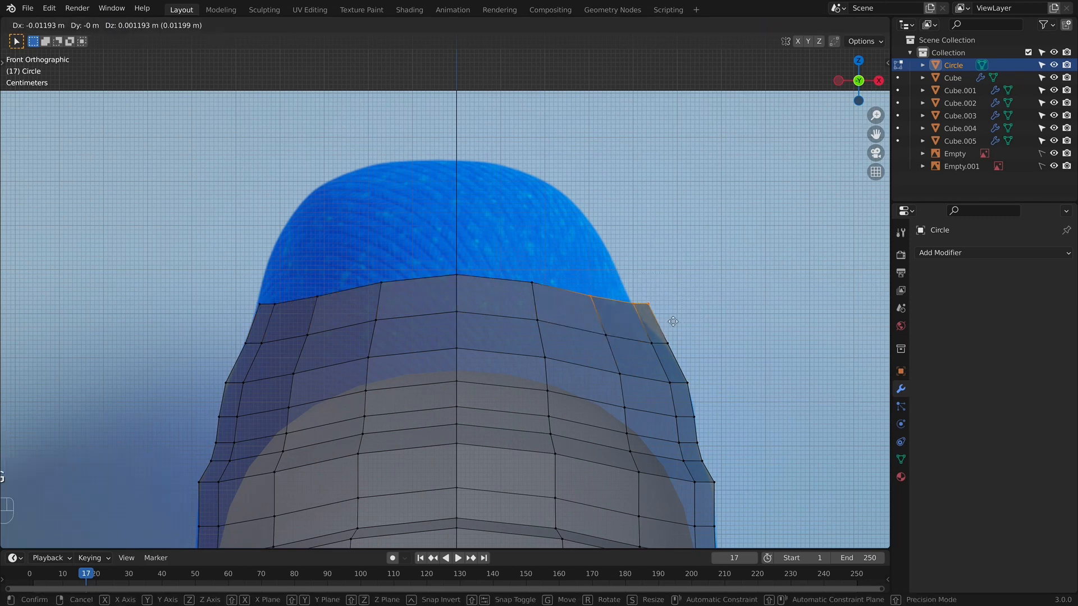
click(666, 324)
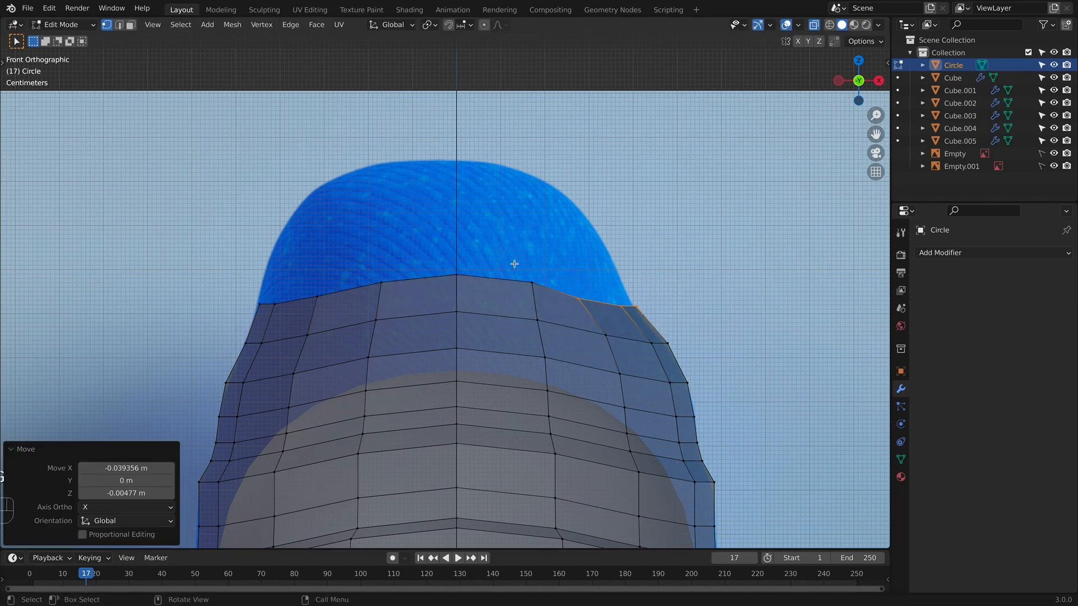
drag(513, 263, 545, 293)
key(g)
click(545, 306)
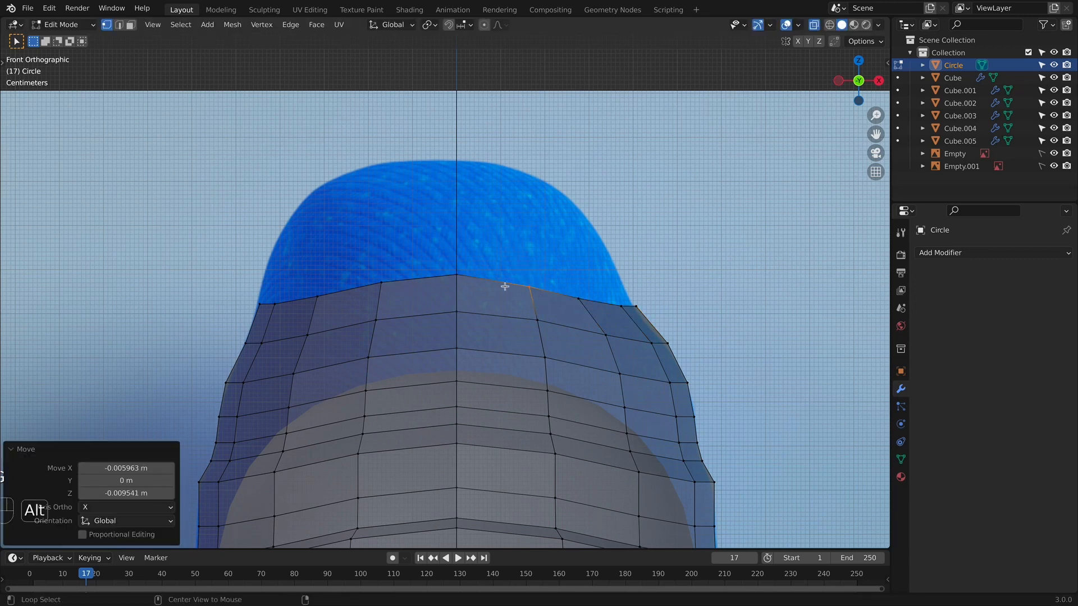
Select the whole upper edge loop, extrude it about 0.092 m along Z, and scale the new ring inward.
alt+click(506, 286)
shift+middle_drag(568, 275, 577, 314)
key(e)
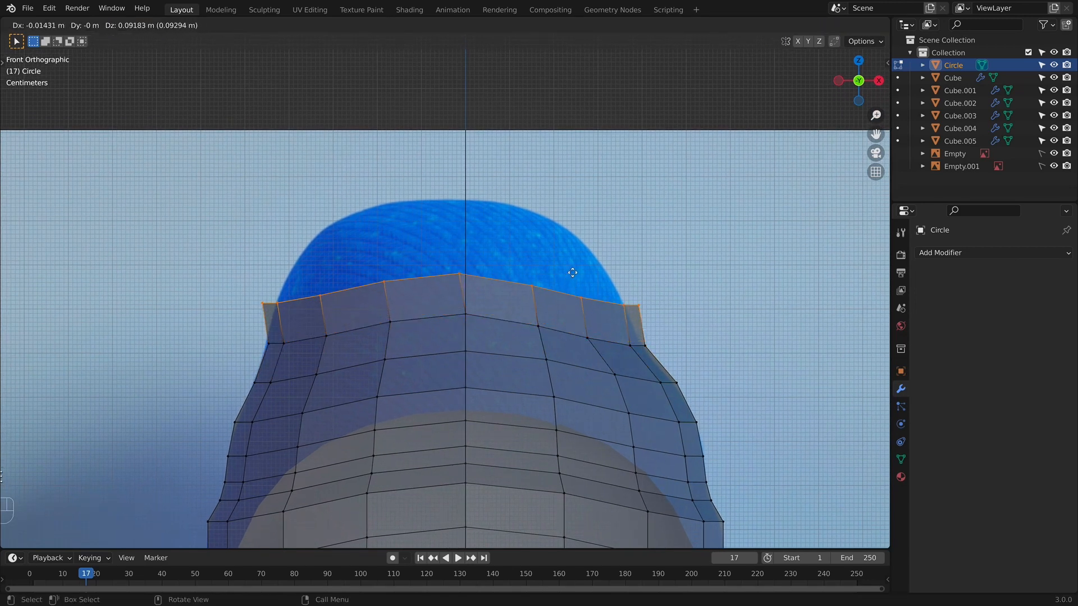
key(z)
click(570, 272)
key(s)
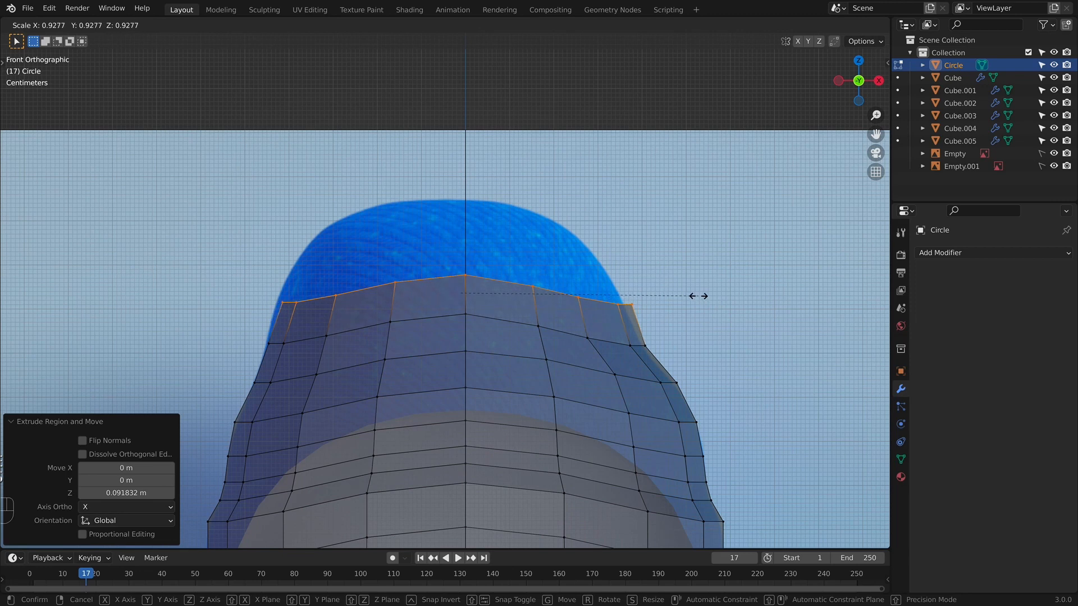
click(702, 299)
Move the top ring's right-side vertices about 0.02 m inward onto the reference outline, and select the hat's whole upper edge loop.
click(637, 298)
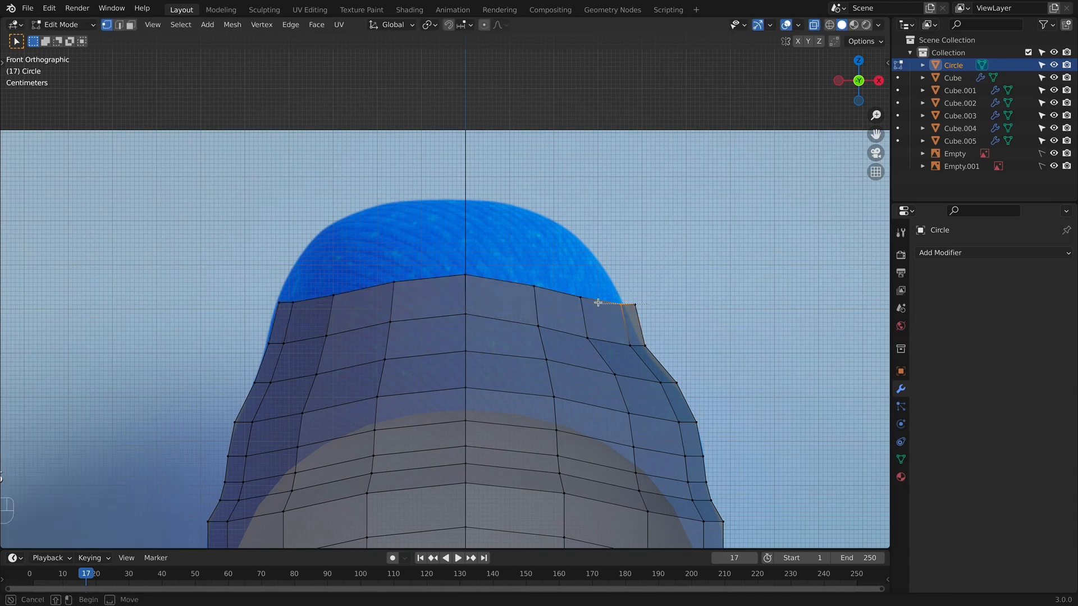
key(g)
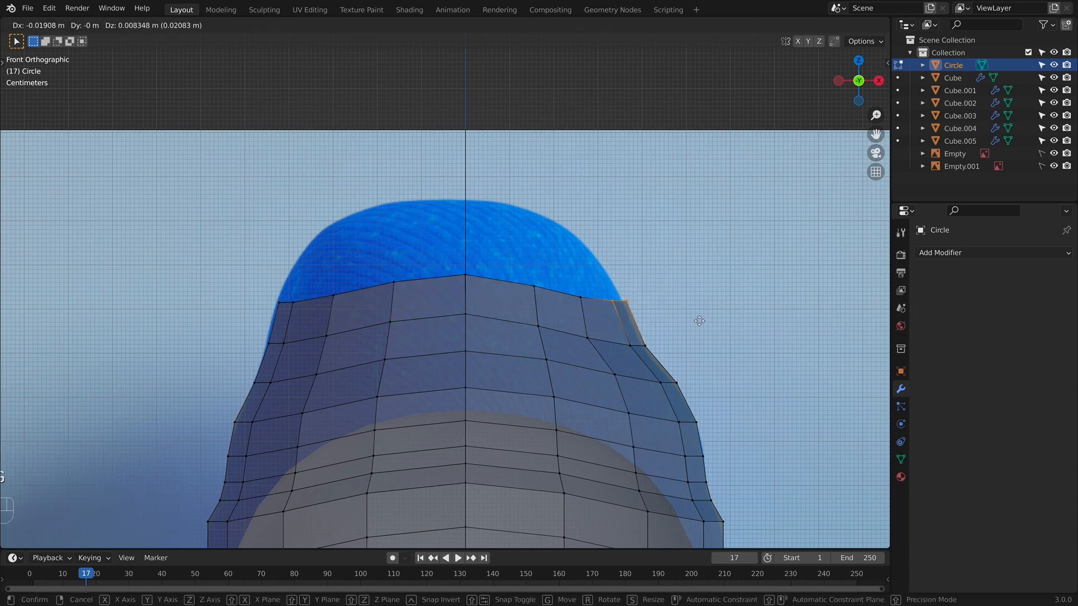
click(696, 320)
shift+middle_drag(697, 321, 709, 368)
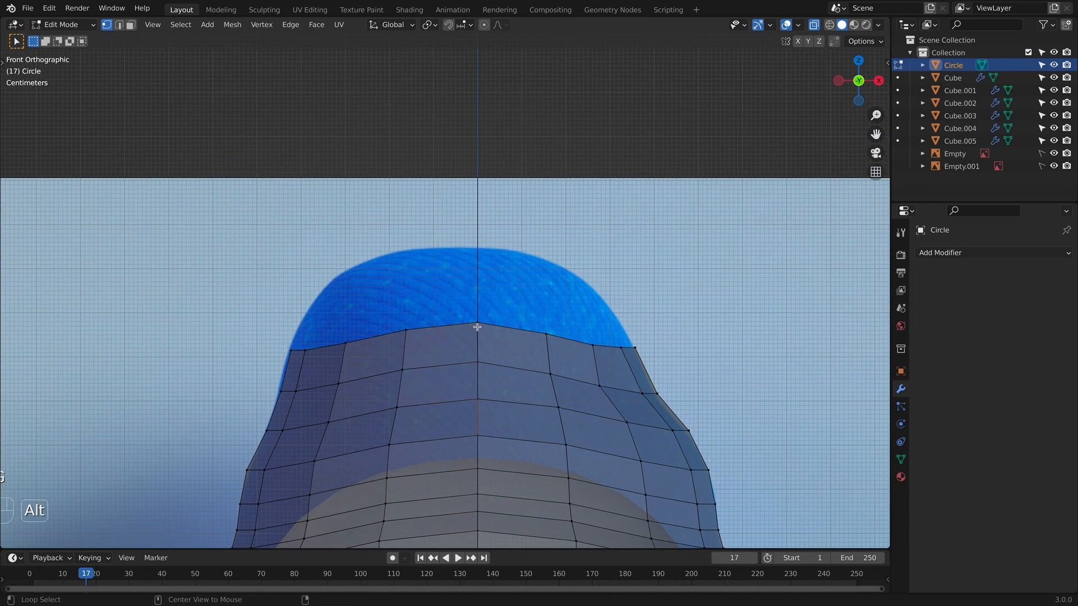
alt+click(467, 322)
middle_drag(558, 343, 580, 389)
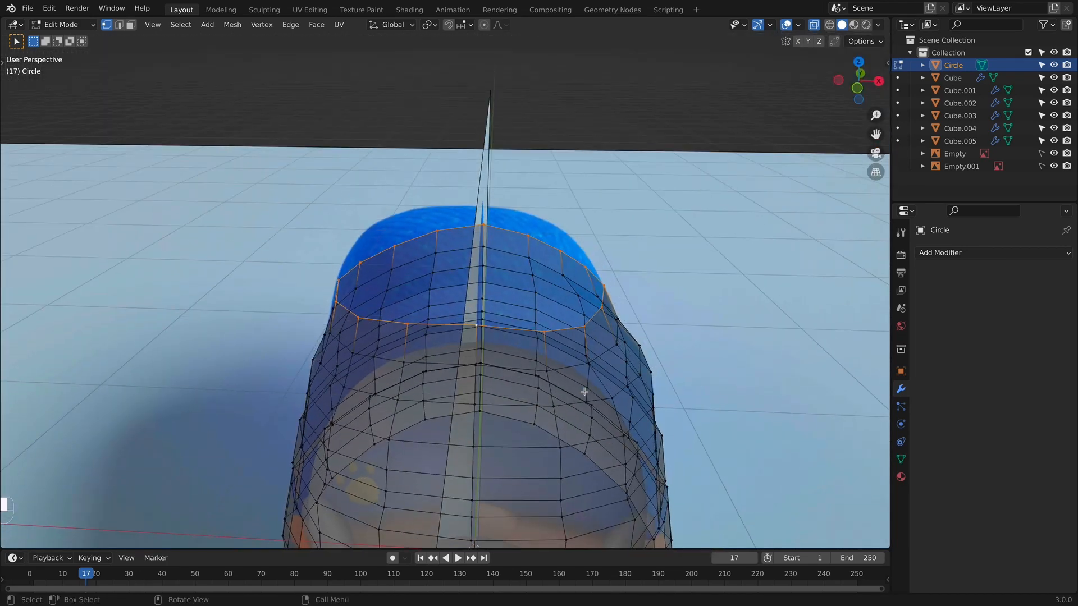
key(KP_1)
key(e)
click(654, 328)
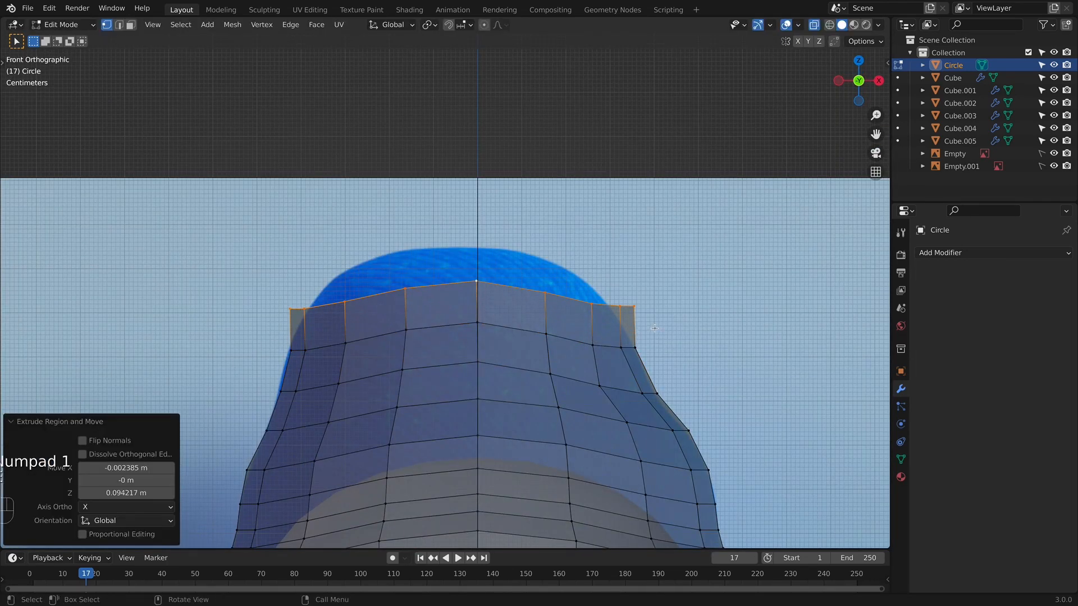
key(super+z)
Extrude the hat's upper edge loop about 0.094 m along Z and scale the new ring to 0.884.
key(g)
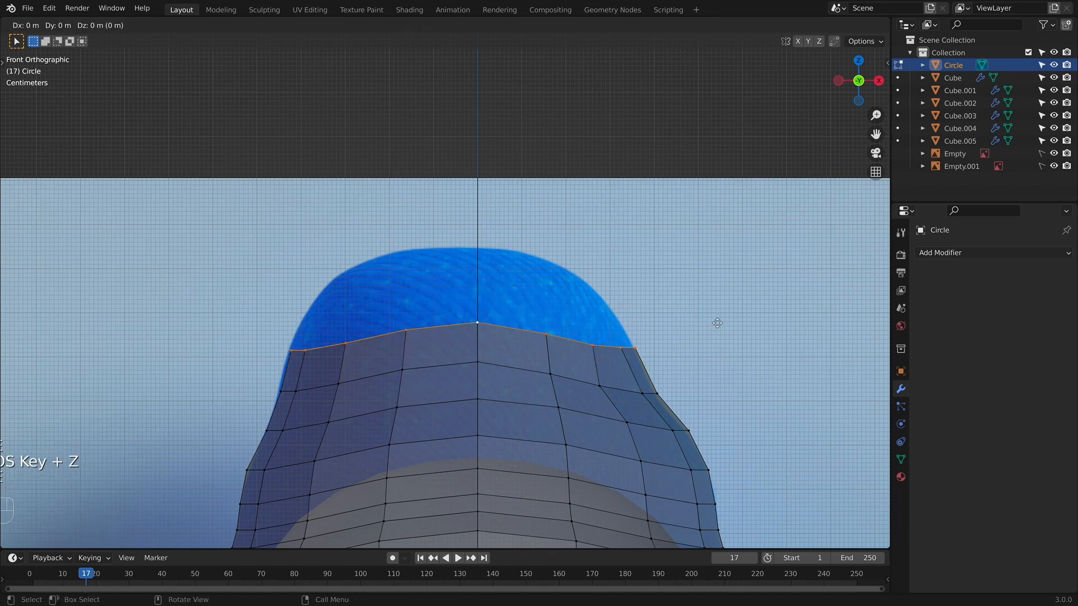
key(z)
click(710, 294)
key(s)
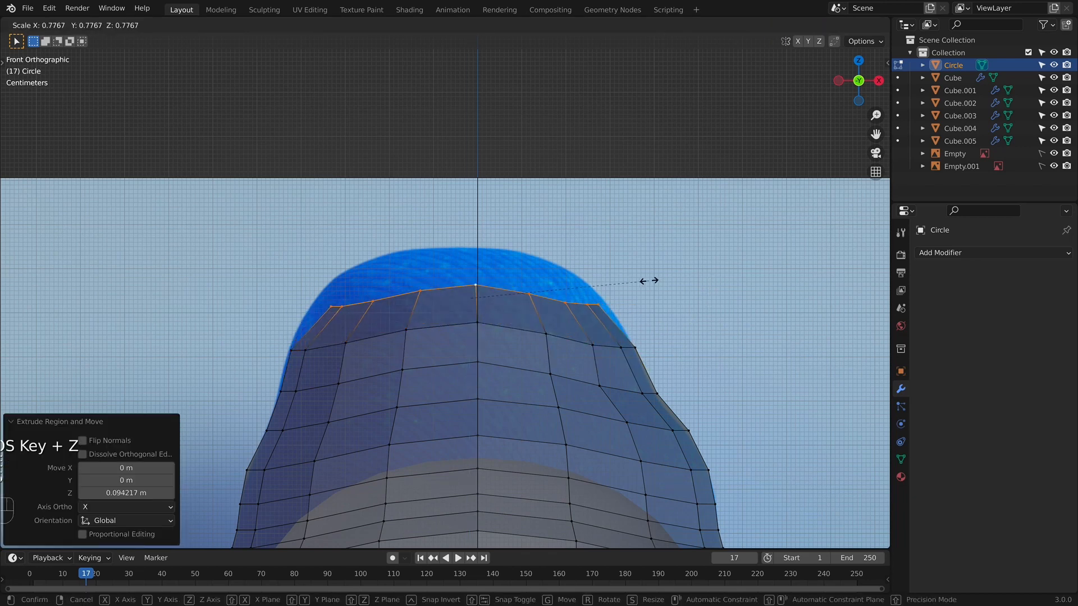
click(672, 297)
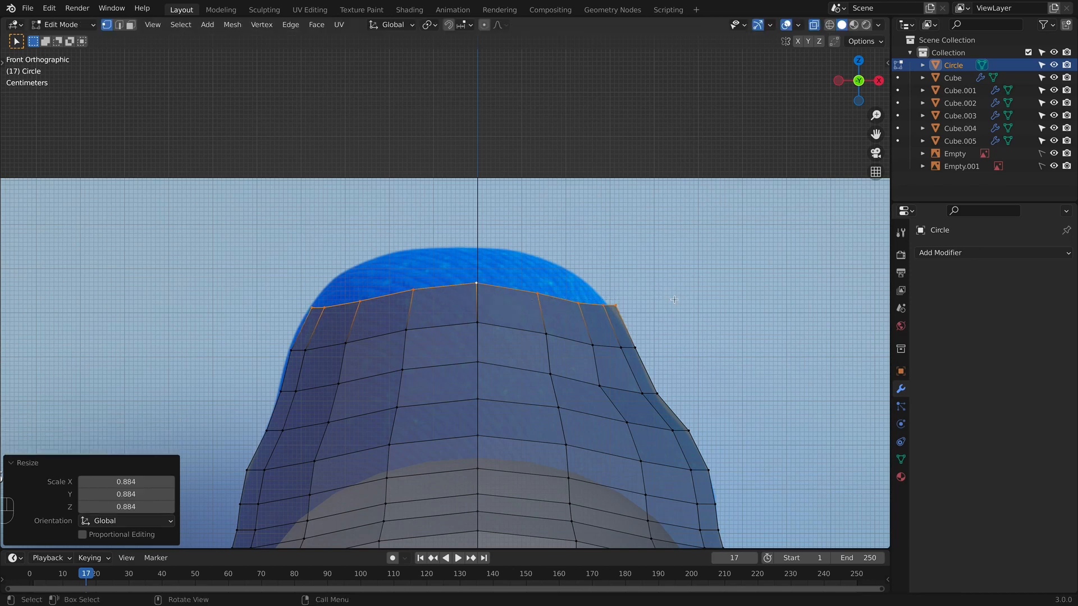
Extrude one more ring about 0.058 m up along Z and scale it to 0.855 where the hat's crown rounds off.
key(e)
key(z)
click(668, 271)
key(s)
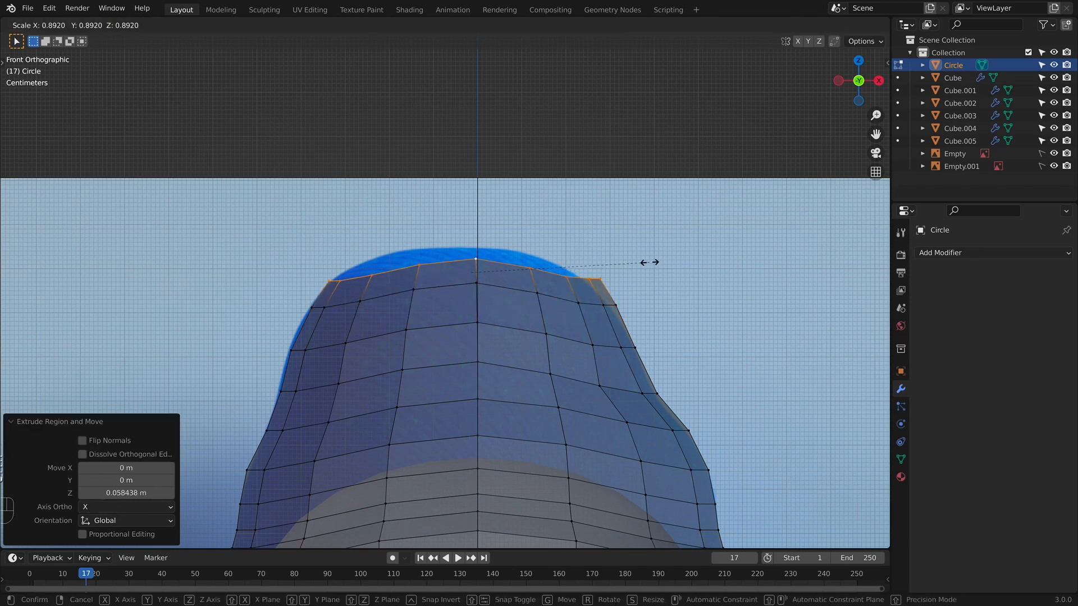
click(641, 260)
Select the whole hat mesh and rotate it about 2° in the right side view to follow the reference tilt.
middle_drag(640, 260, 749, 376)
key(alt+z)
key(KP_3)
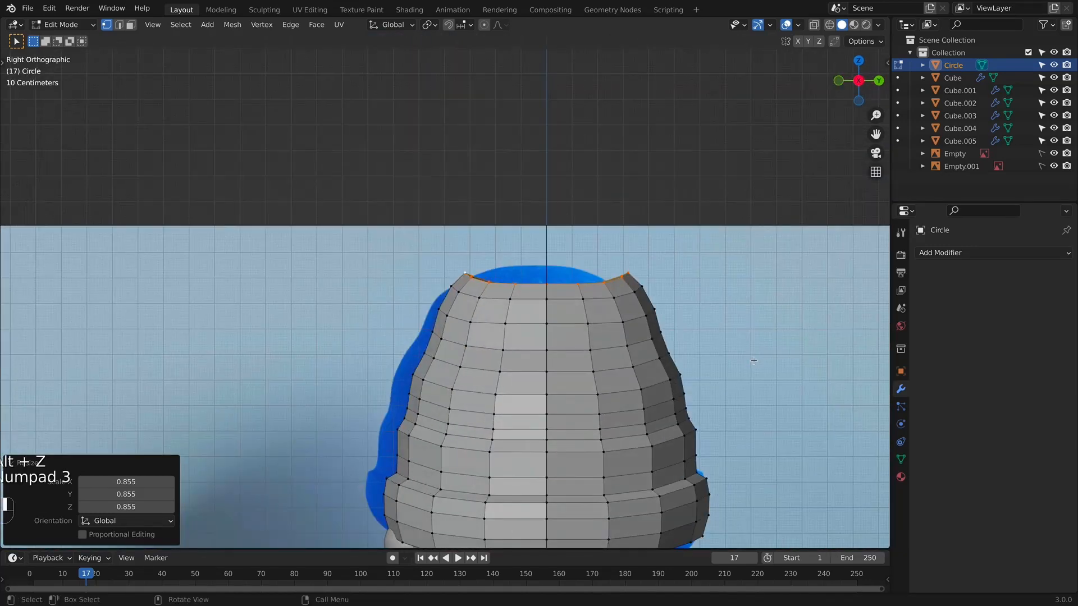
key(alt+z)
scroll(750, 376, up, 2)
shift+middle_drag(755, 435, 659, 269)
shift+middle_drag(423, 269, 460, 338)
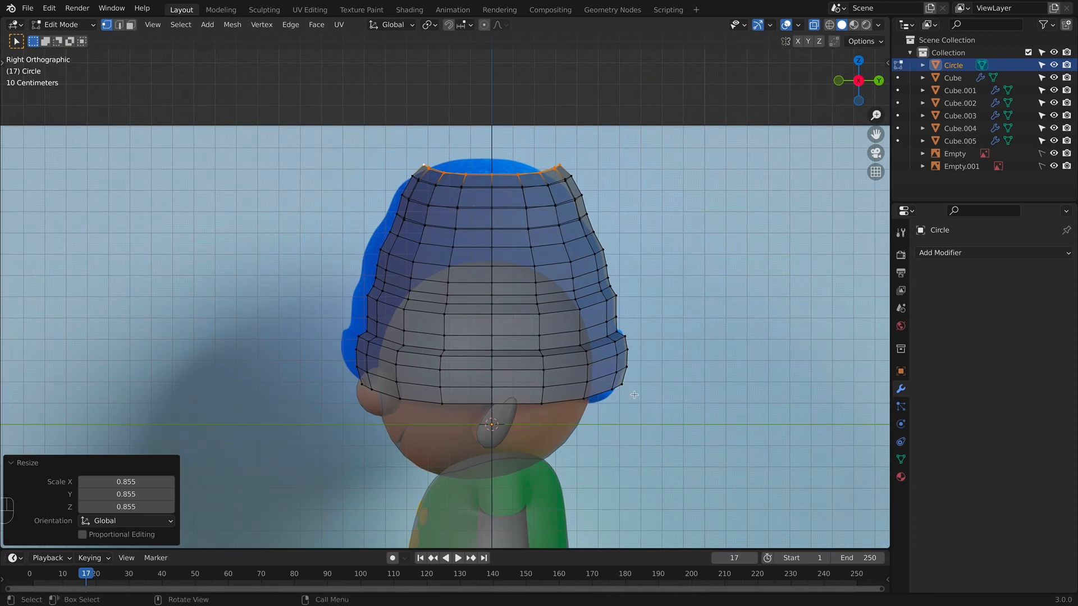
key(a)
key(r)
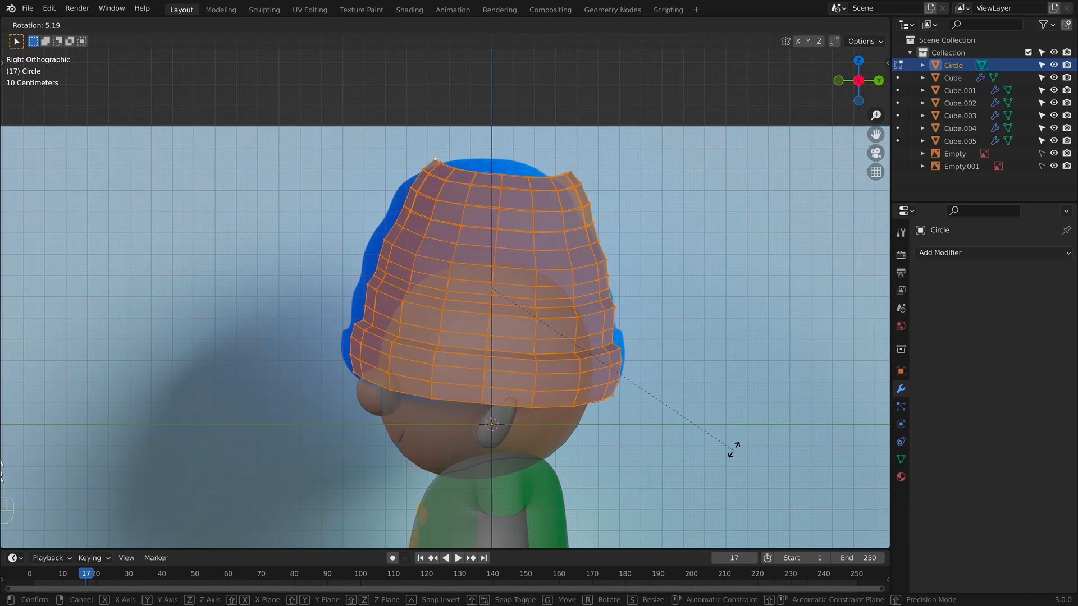
right_click(733, 441)
key(r)
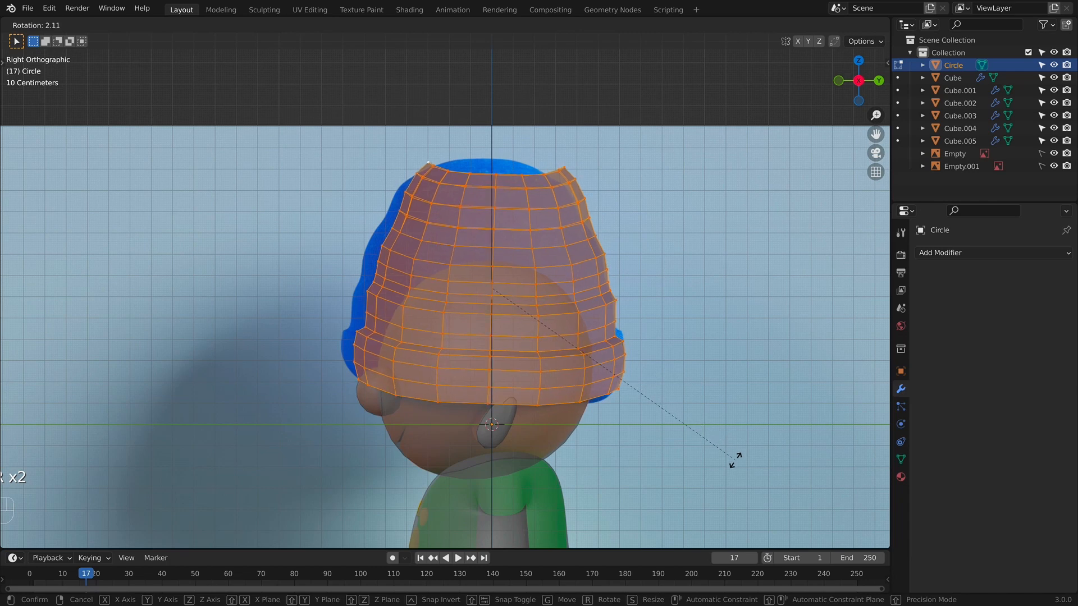
click(734, 455)
Move the whole hat about -0.012 m along Y and scale it to 1.043 along Y to match the side reference.
key(g)
key(y)
click(733, 456)
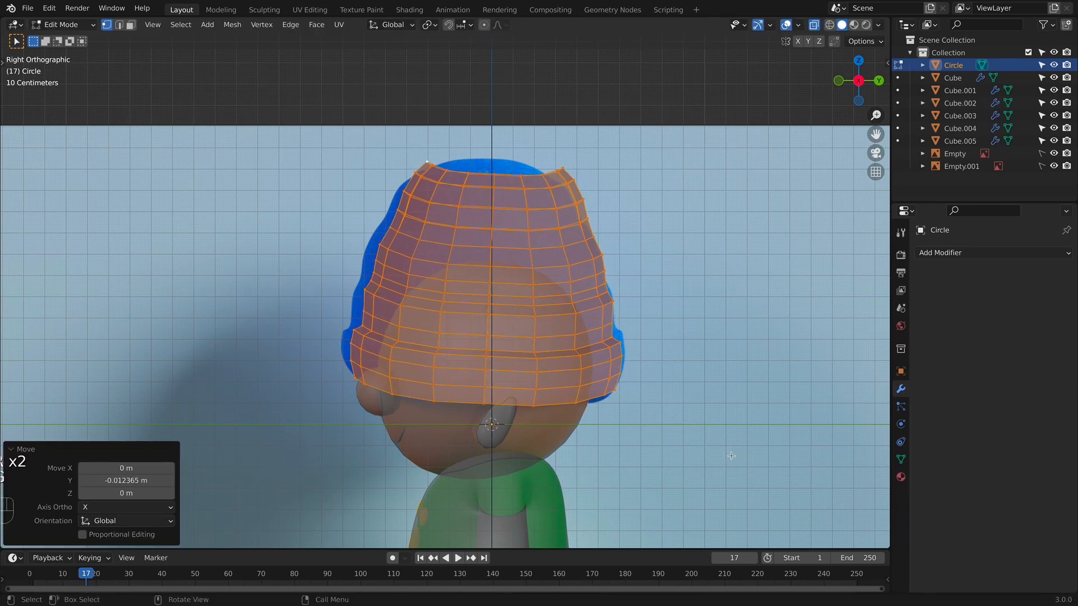
key(s)
key(y)
click(747, 456)
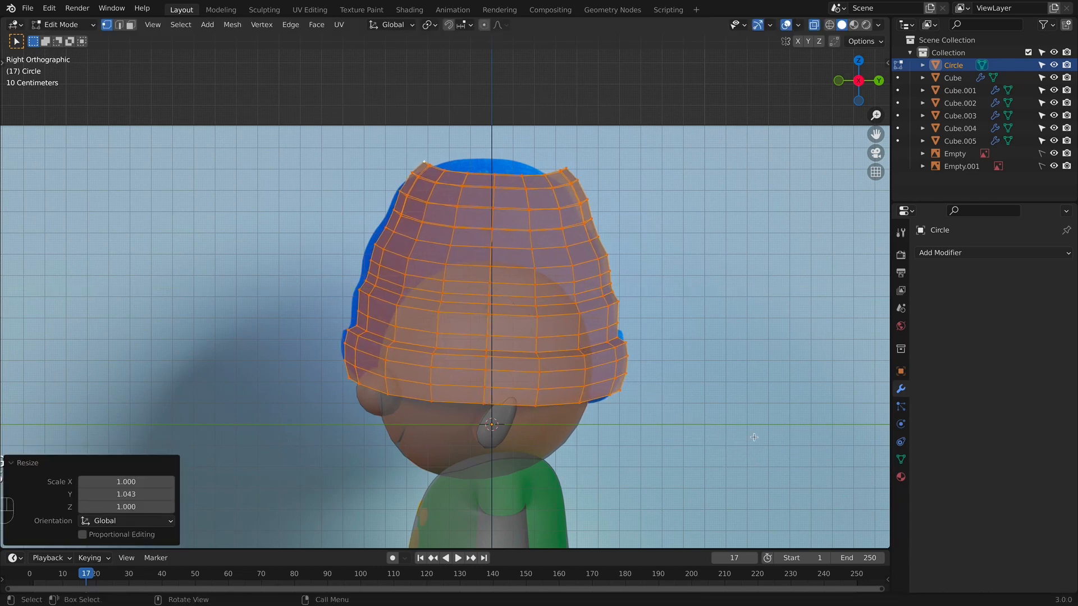
Rotate the whole hat a further 1.28° in the side view and move it about -0.010 m along Y.
shift+middle_drag(754, 422, 746, 454)
scroll(747, 454, up, 2)
key(r)
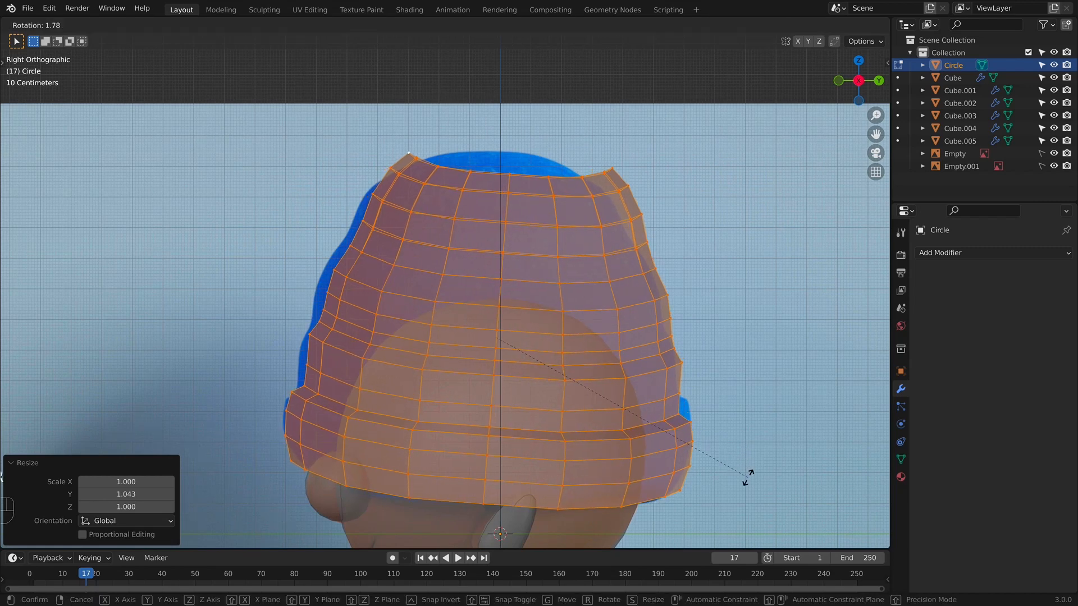
click(747, 474)
shift+middle_drag(394, 344, 384, 349)
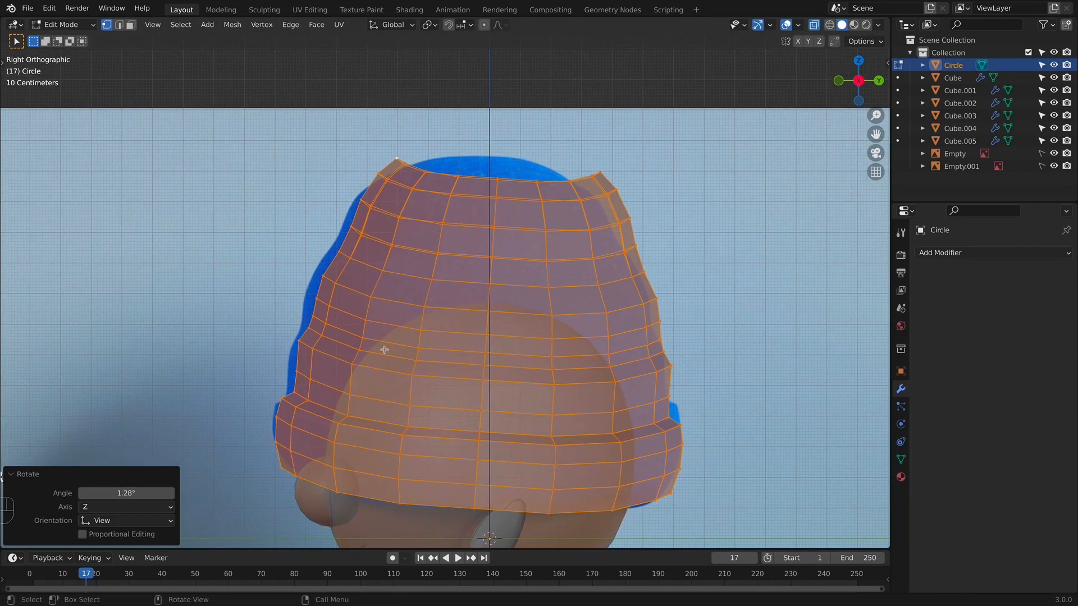
shift+middle_drag(677, 333, 656, 331)
key(g)
key(y)
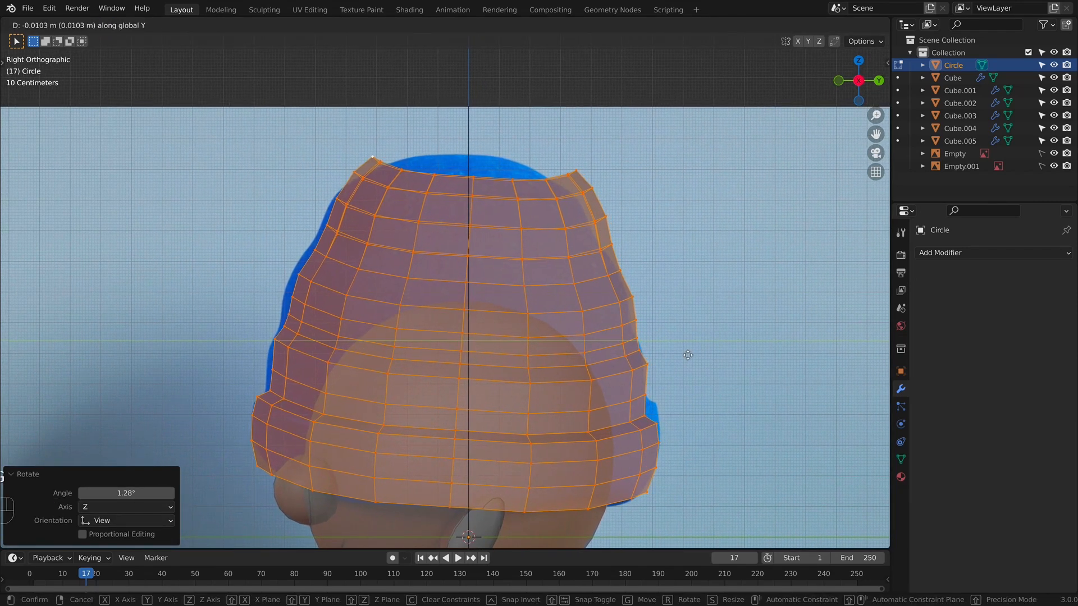
click(687, 356)
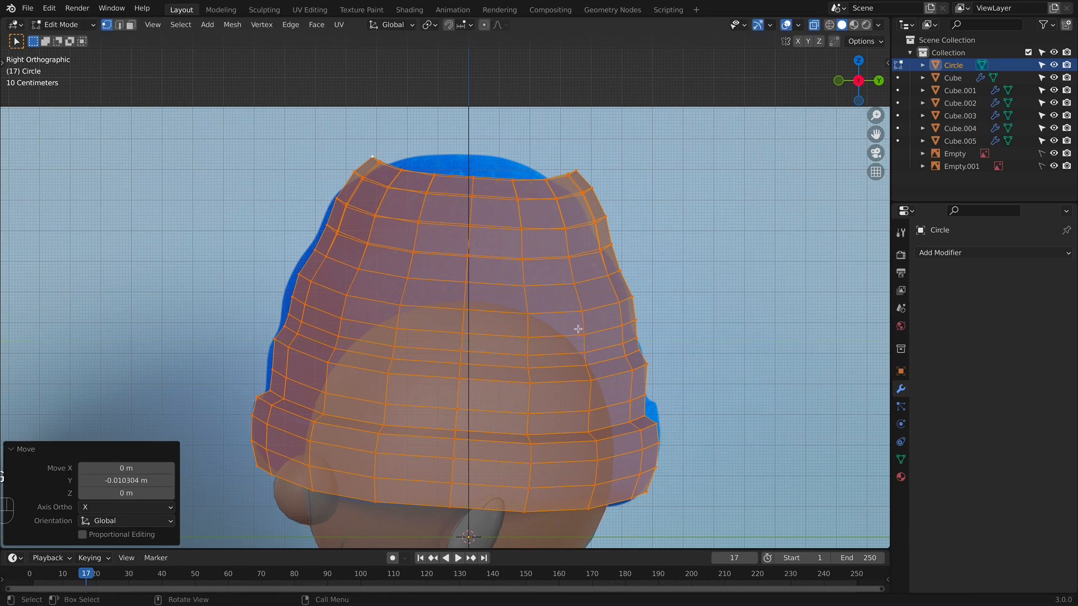
Return to Object Mode and apply smooth shading to the hat.
key(Tab)
key(KP_1)
key(alt+z)
key(alt+z)
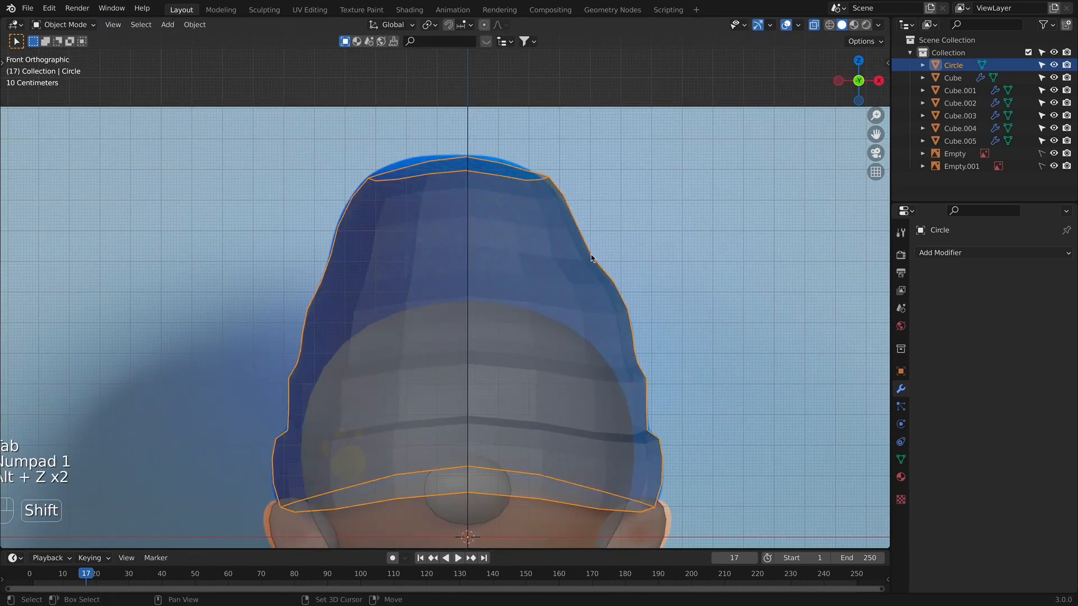
shift+middle_drag(592, 310, 590, 318)
key(alt+z)
right_click(553, 348)
click(553, 348)
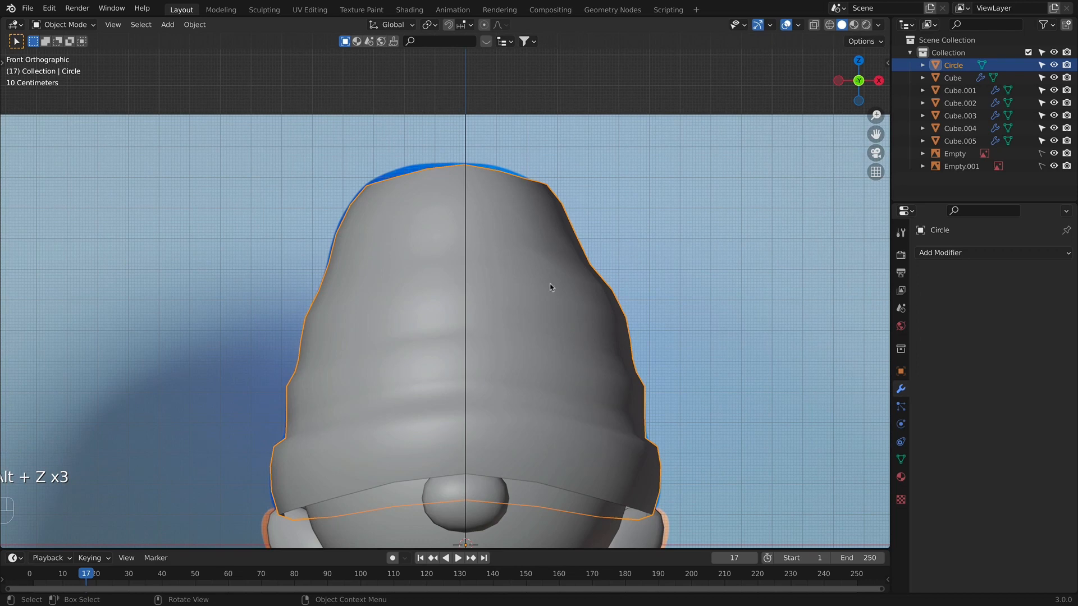
Compare the smoothed hat with the reference images in the front and right side views, using see-through display.
shift+middle_drag(595, 293, 596, 306)
key(KP_1)
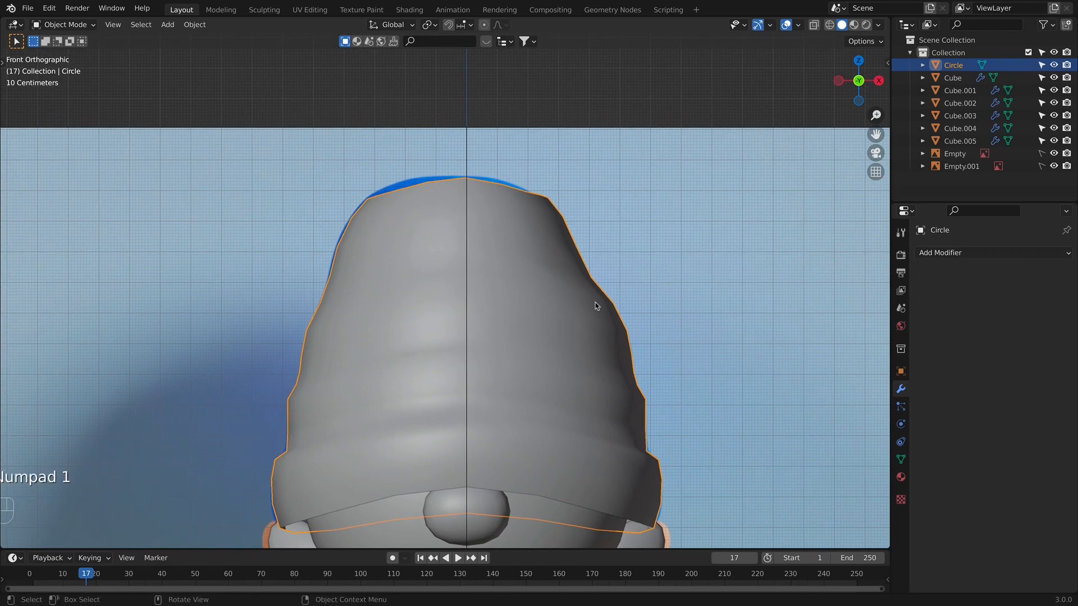
key(alt+z)
key(alt+z)
key(alt+z)
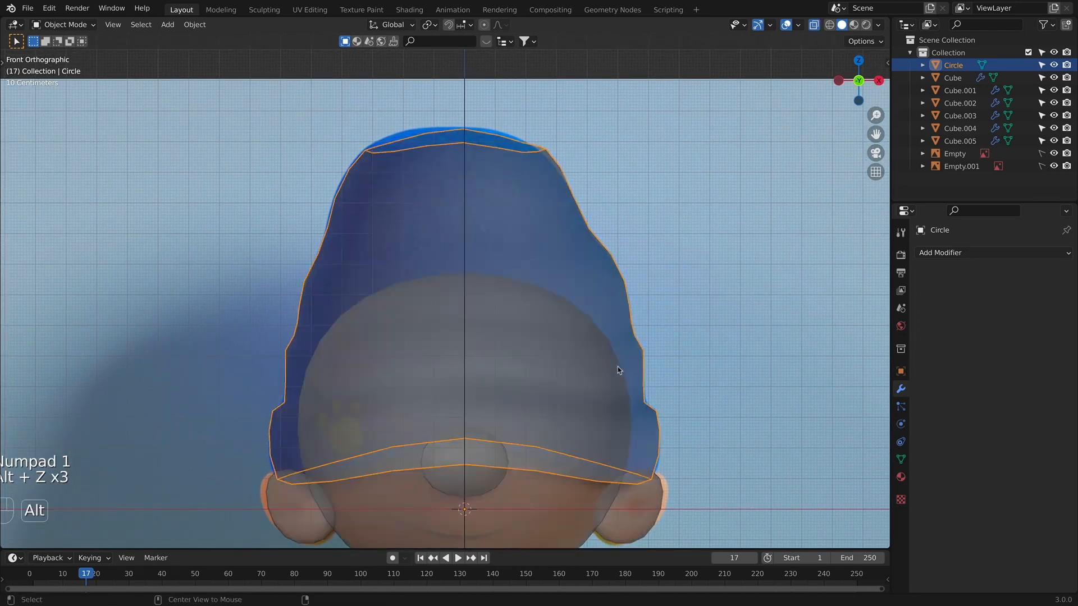
middle_drag(614, 387, 447, 378)
key(KP_1)
key(KP_3)
middle_drag(464, 414, 530, 313)
key(KP_3)
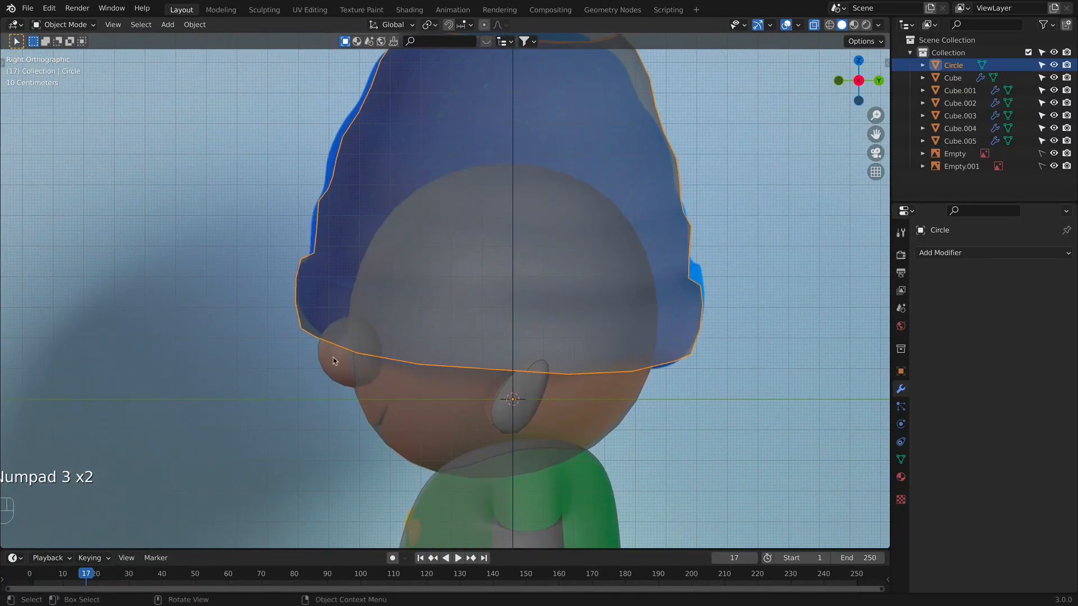
Enter Edit Mode on the hat and select only the edge loop around its open top.
key(Tab)
key(Tab)
key(Tab)
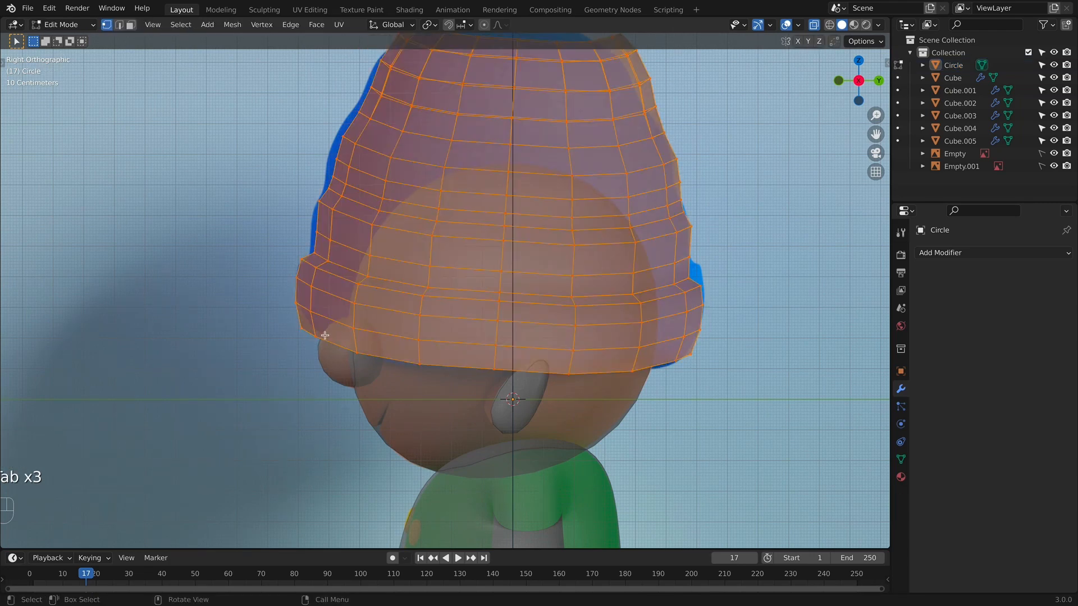
key(KP_1)
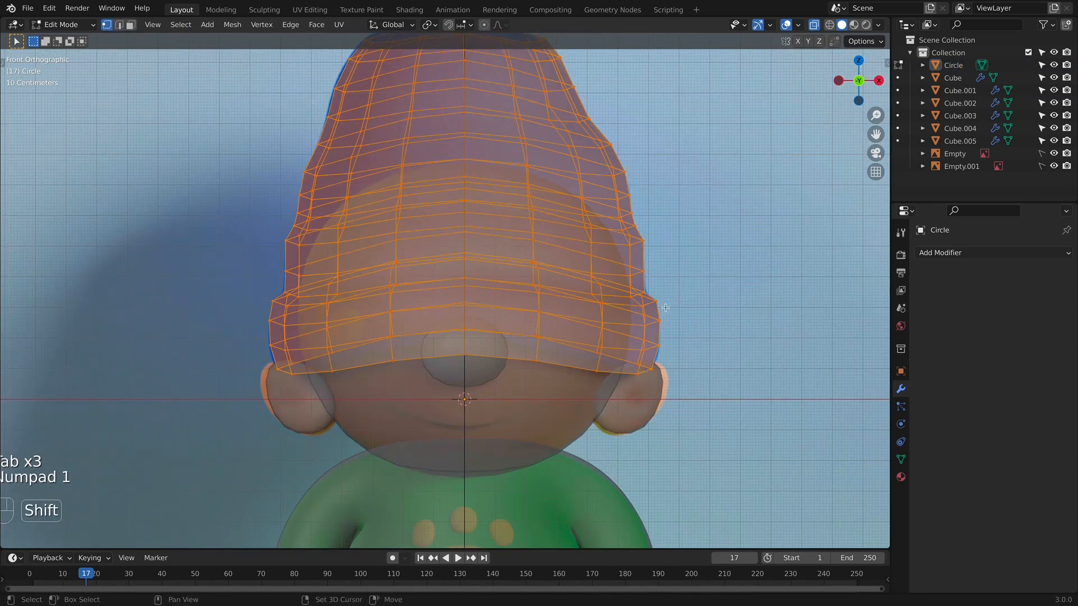
shift+middle_drag(528, 390, 544, 449)
shift+middle_drag(563, 147, 546, 248)
scroll(528, 268, up, 3)
shift+middle_drag(507, 286, 493, 390)
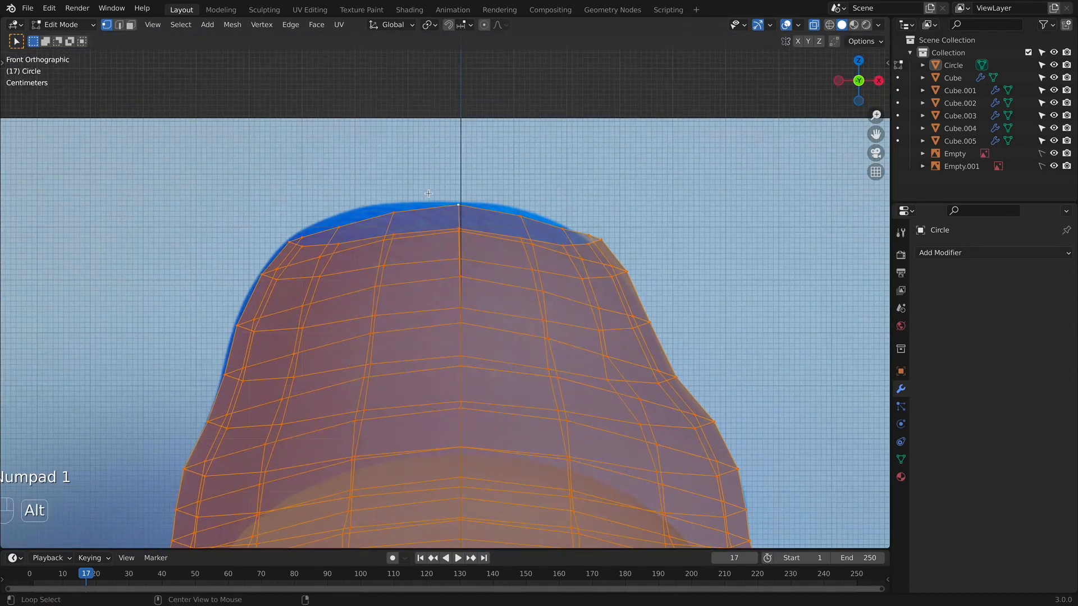
alt+click(434, 208)
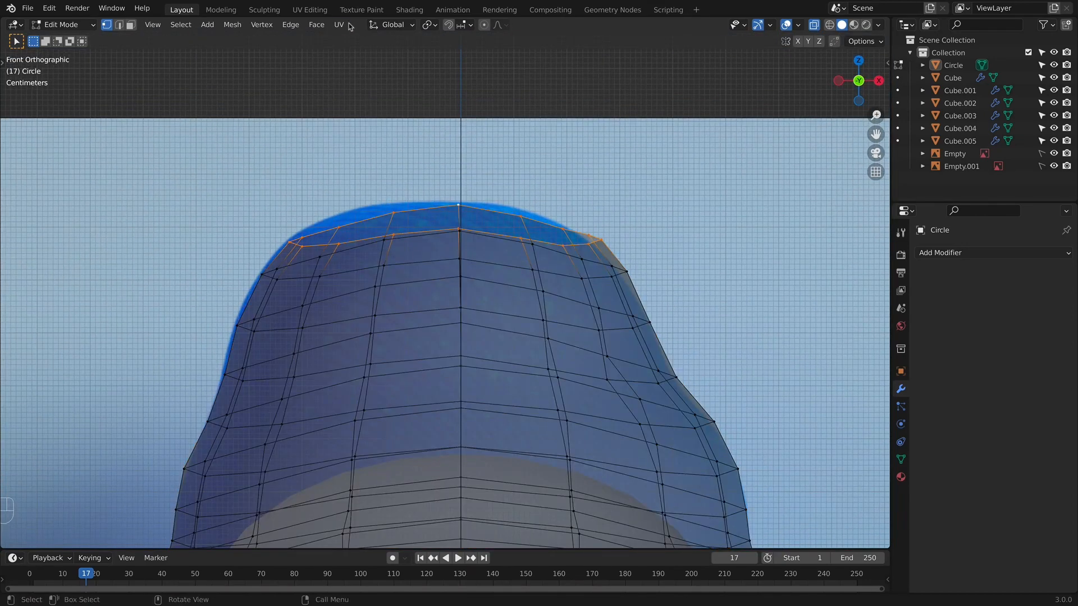
Try closing the hat's open top with a Grid Fill using a span of 5.
click(314, 25)
click(336, 181)
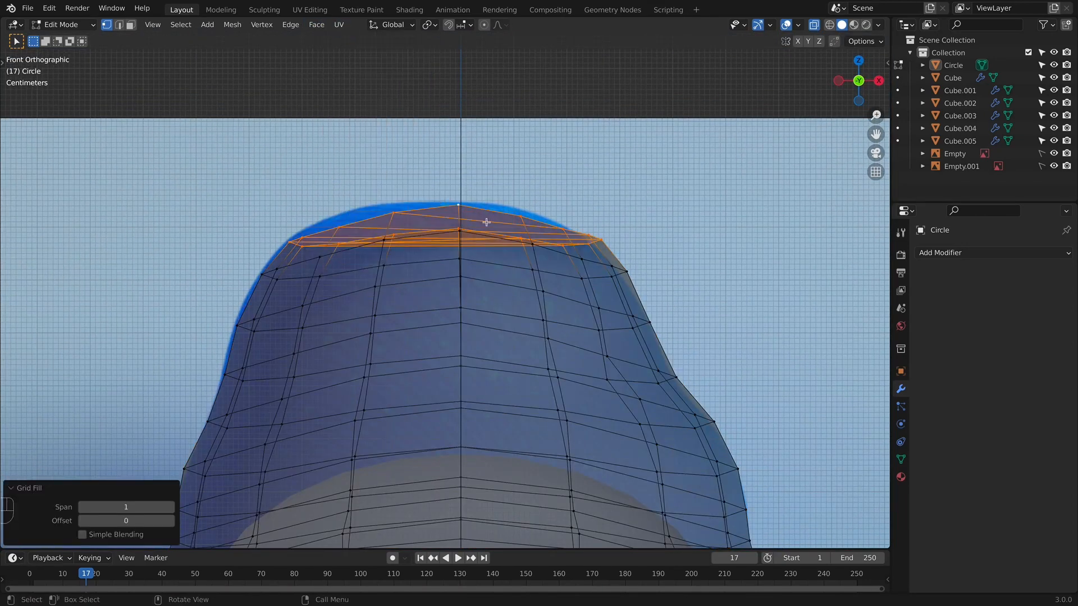
middle_drag(483, 221, 466, 315)
click(171, 508)
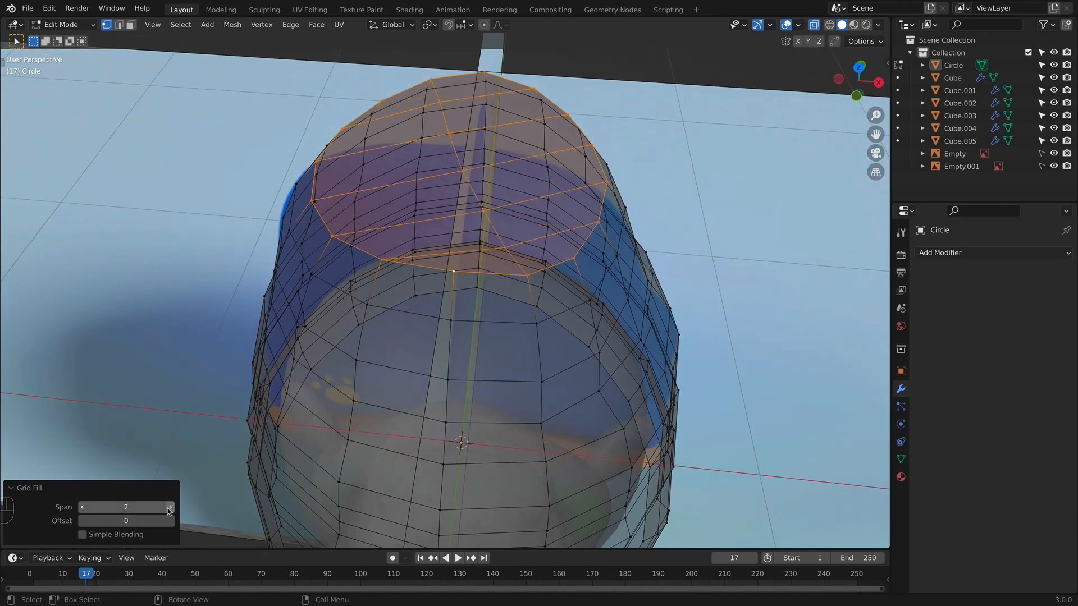
click(171, 508)
click(170, 508)
click(170, 507)
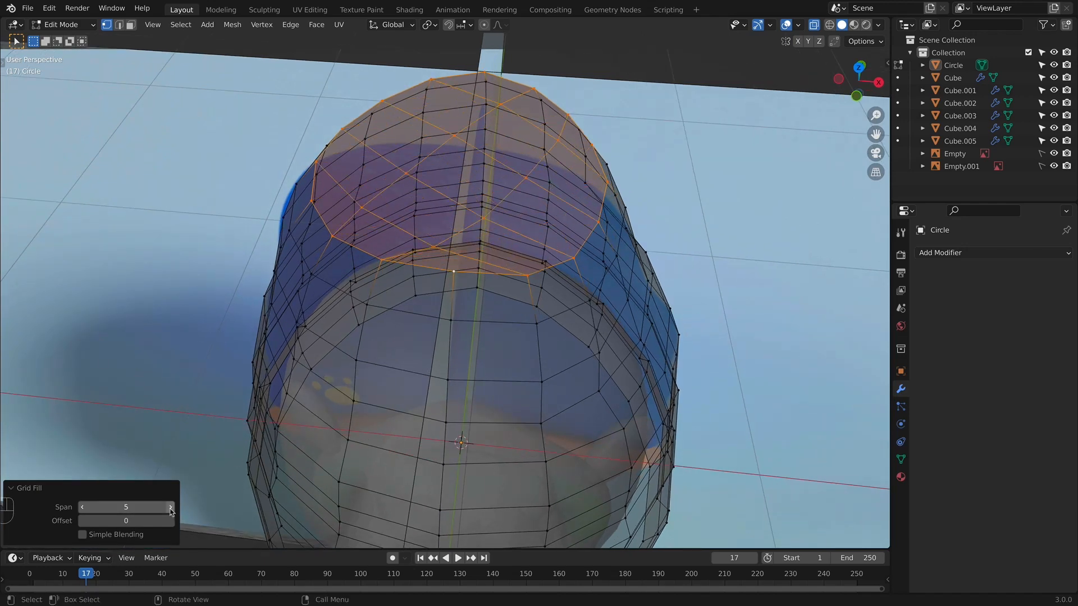
click(170, 507)
click(85, 508)
Try the grid fill with an offset of 2 and a span of 7, and undo the fill.
click(171, 521)
click(171, 521)
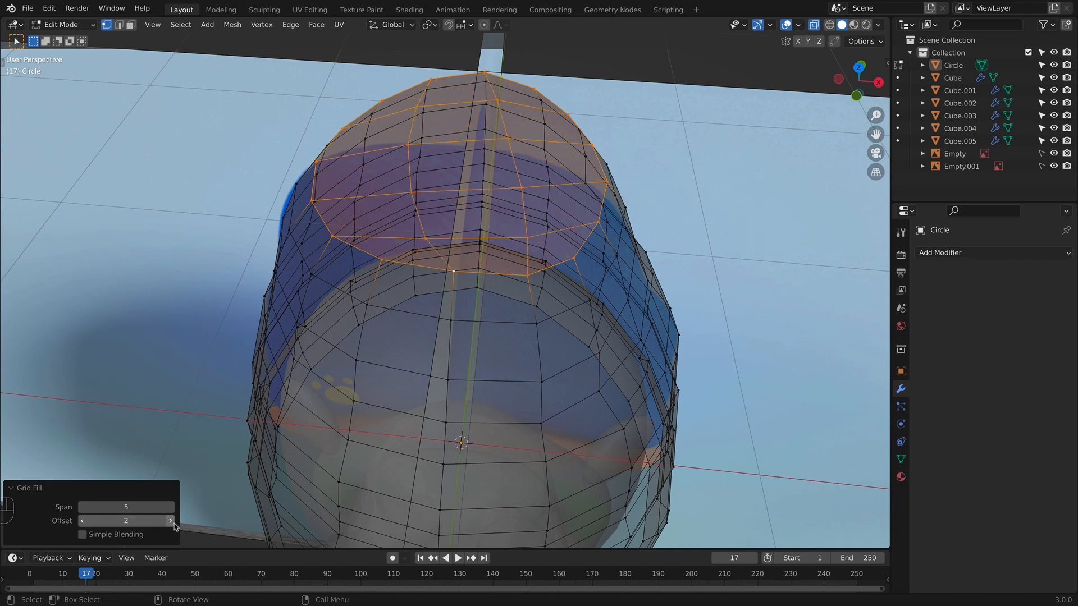
click(170, 508)
click(170, 509)
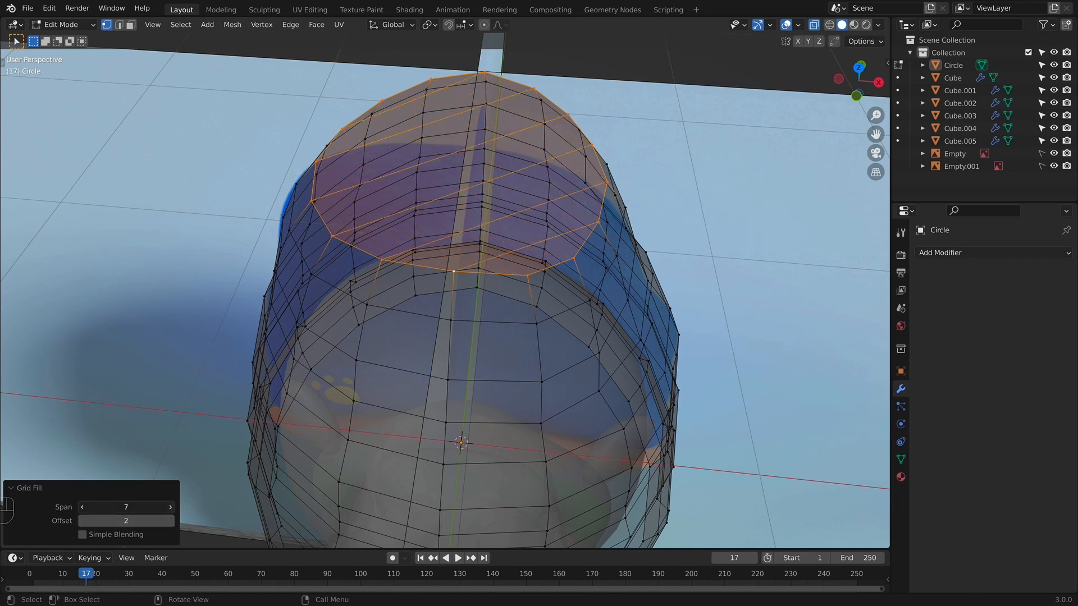
key(alt+a)
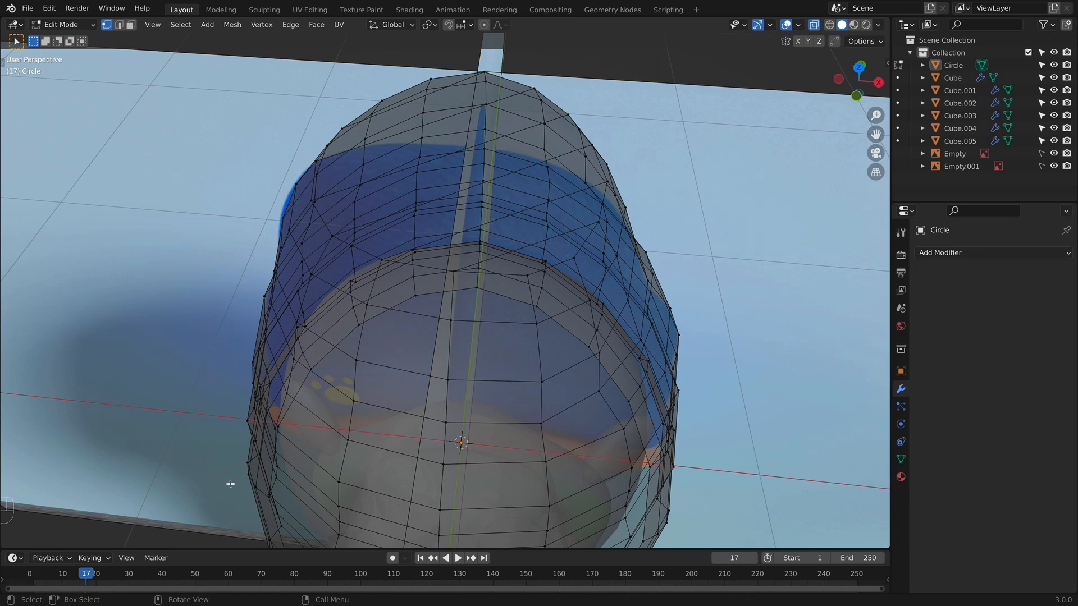
key(super+z)
key(super+z)
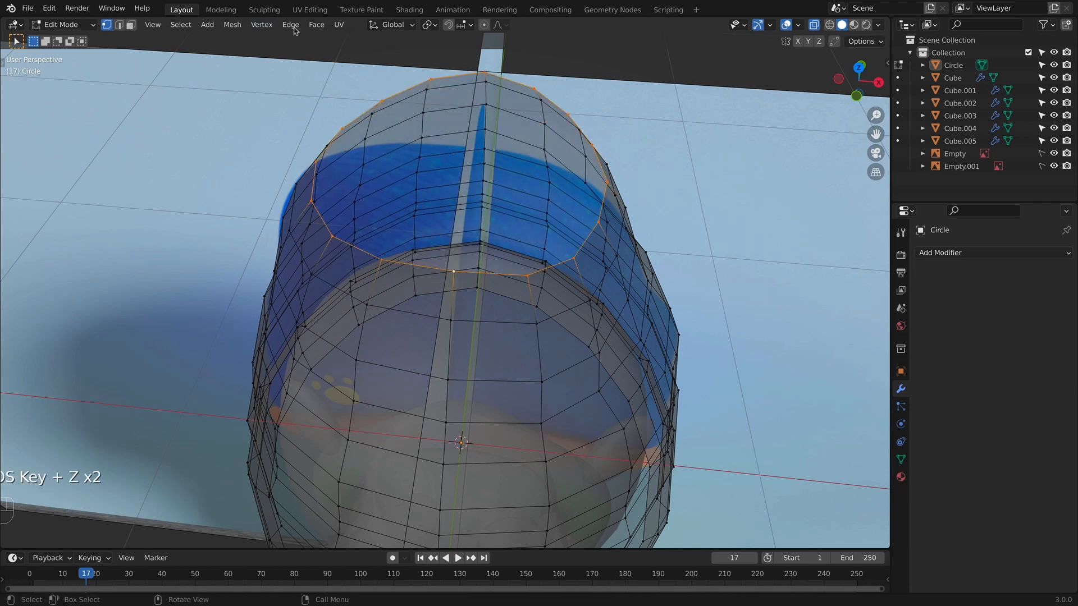
Close the hat's open top with a Grid Fill using a span of 4 and an offset of 2.
click(291, 26)
click(348, 178)
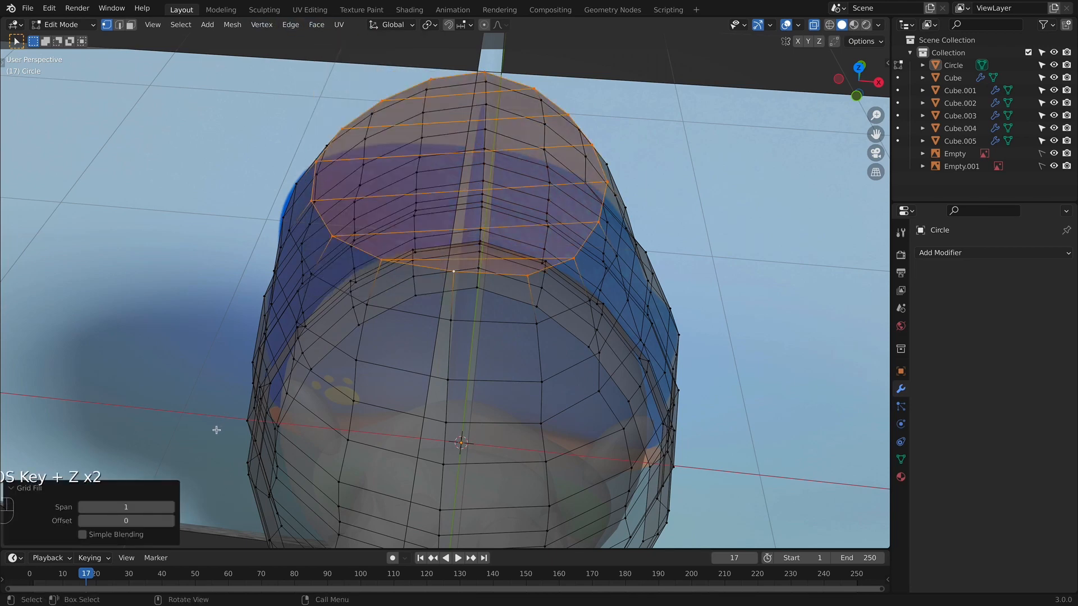
click(173, 507)
click(173, 508)
click(173, 508)
click(171, 507)
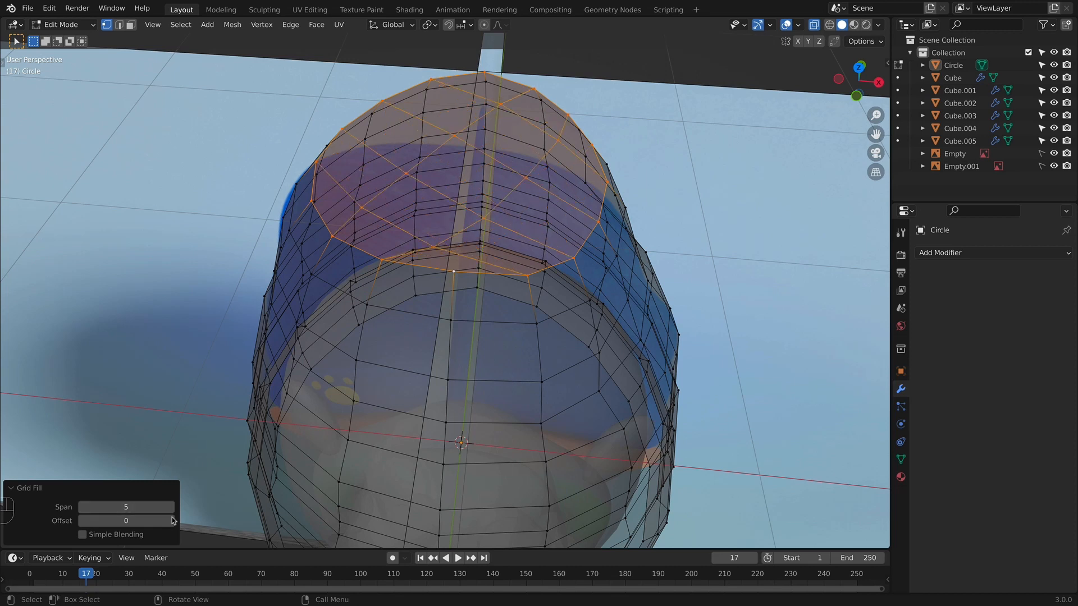
click(82, 508)
click(172, 508)
click(83, 508)
click(171, 521)
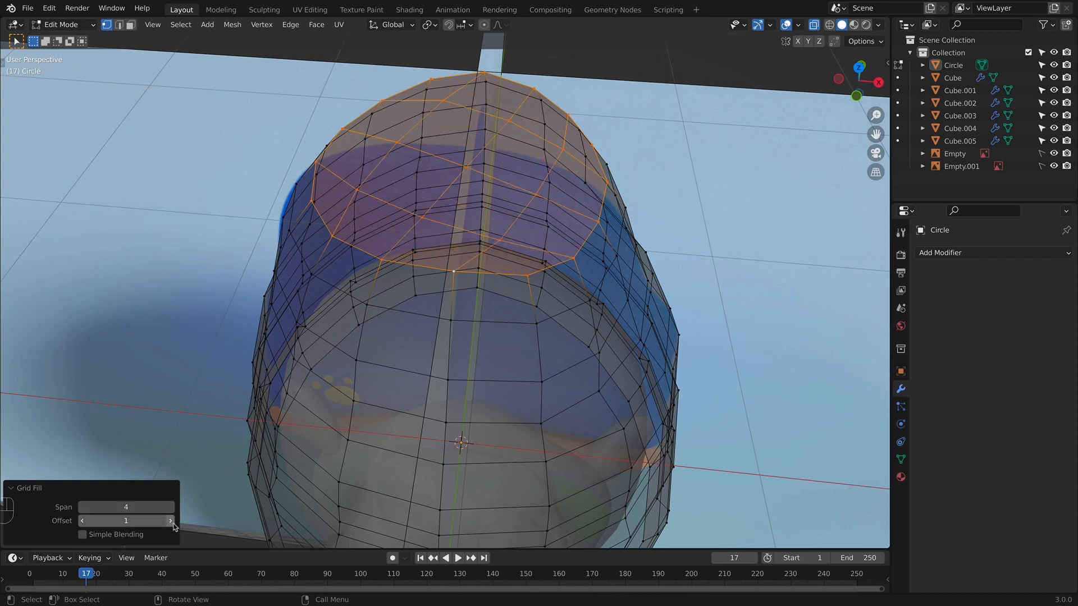
click(171, 522)
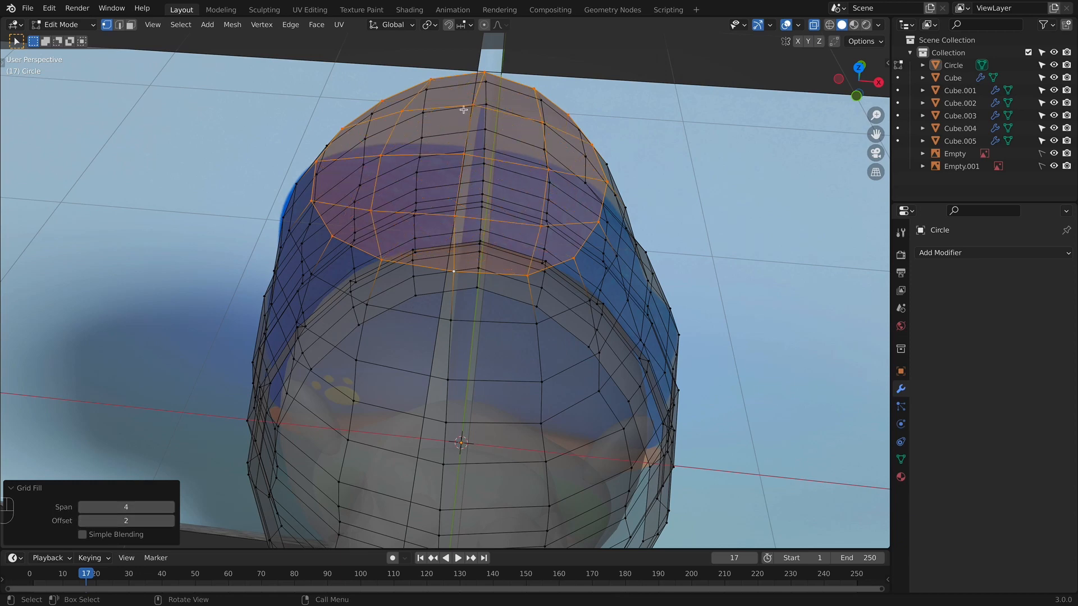
Raise the centre vertex of the filled top about 0.068 m along Z using smooth proportional editing, and compare with the front reference.
key(KP_1)
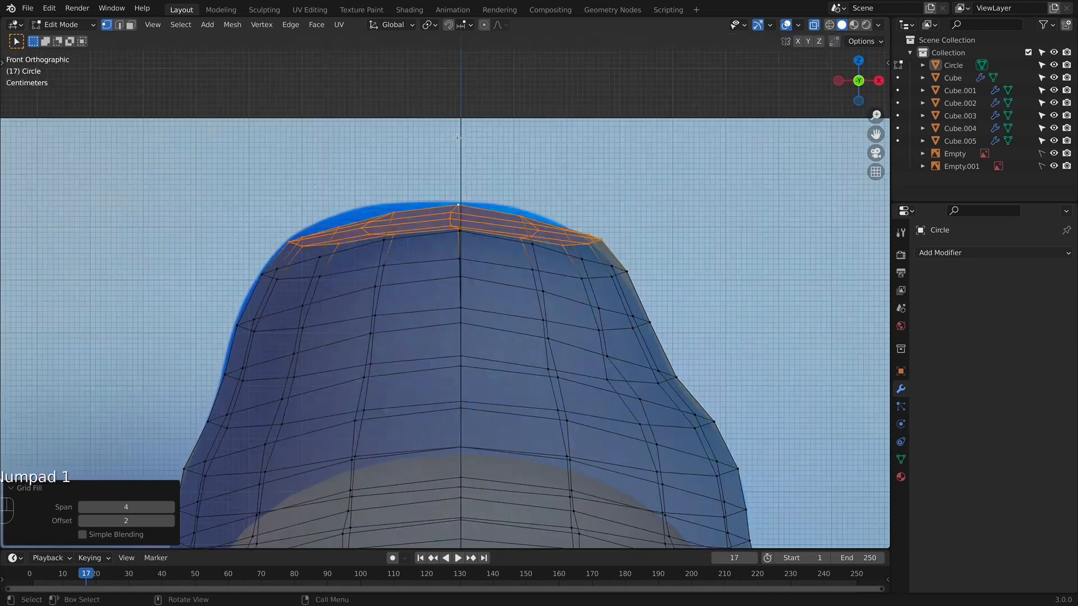
key(alt+z)
middle_drag(460, 137, 411, 159)
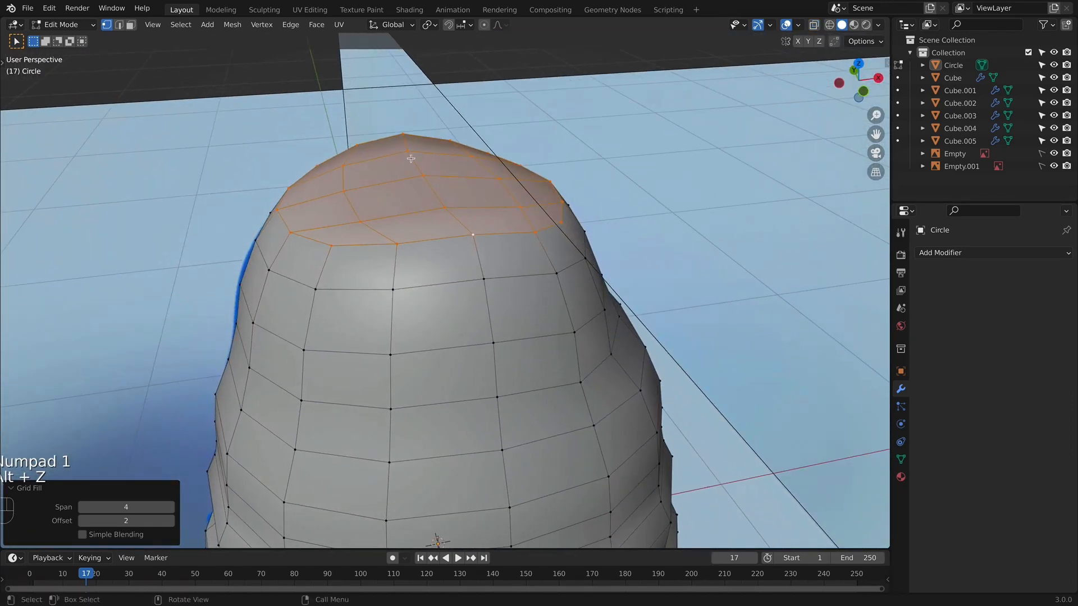
click(434, 180)
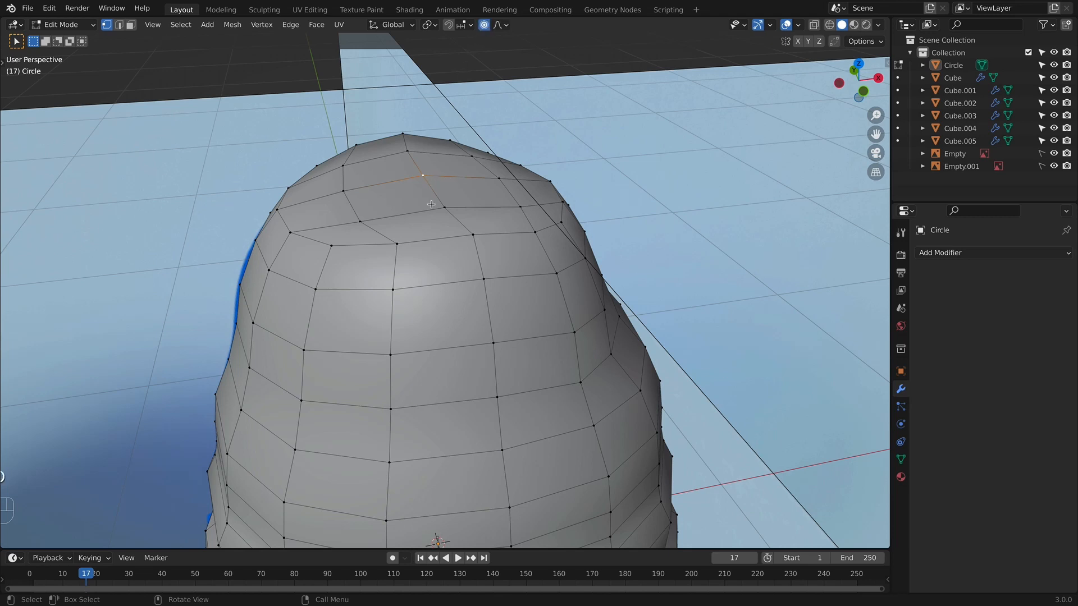
key(g)
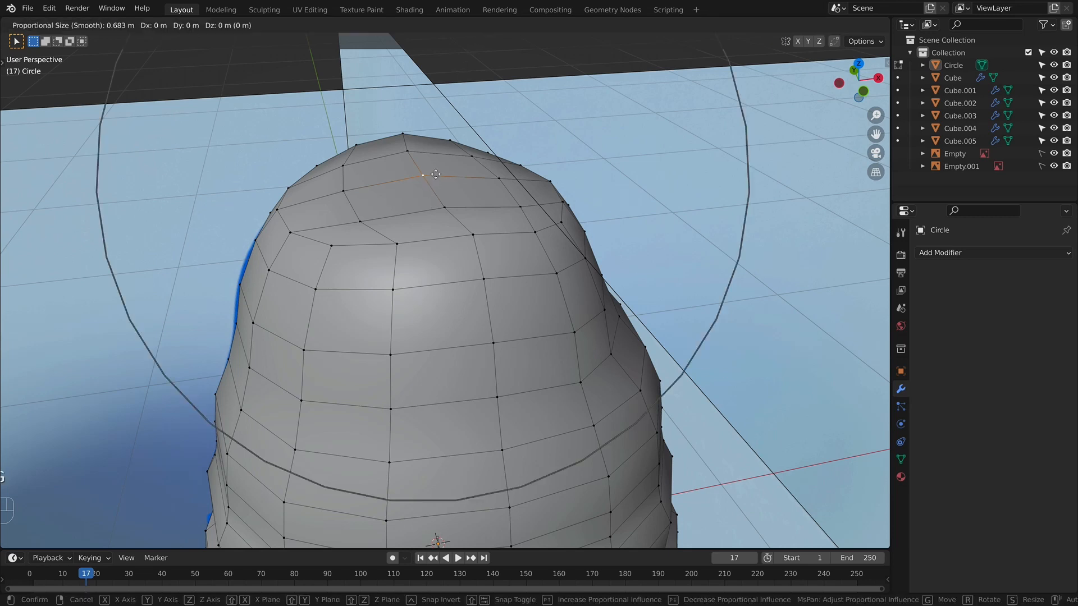
key(z)
scroll(435, 168, up, 3)
scroll(435, 163, up, 4)
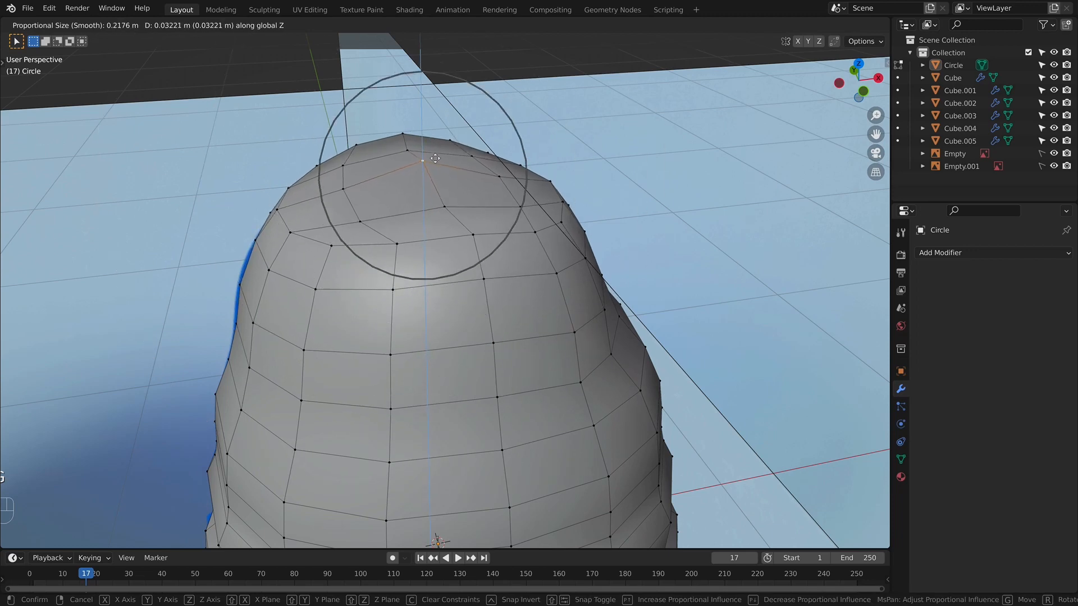
scroll(434, 157, down, 3)
scroll(436, 145, down, 4)
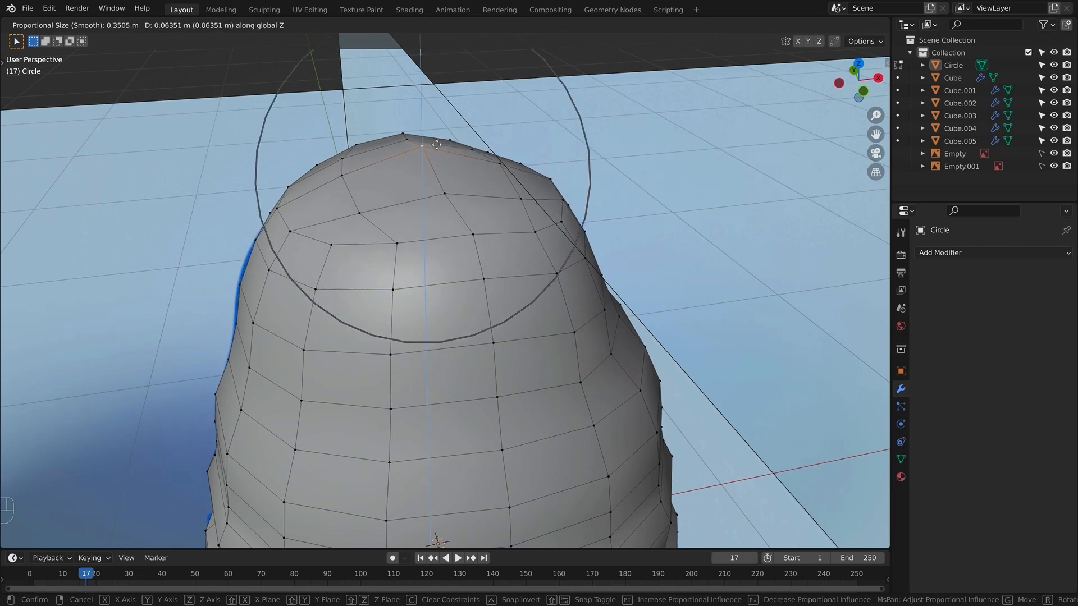
click(442, 144)
key(KP_1)
key(alt+z)
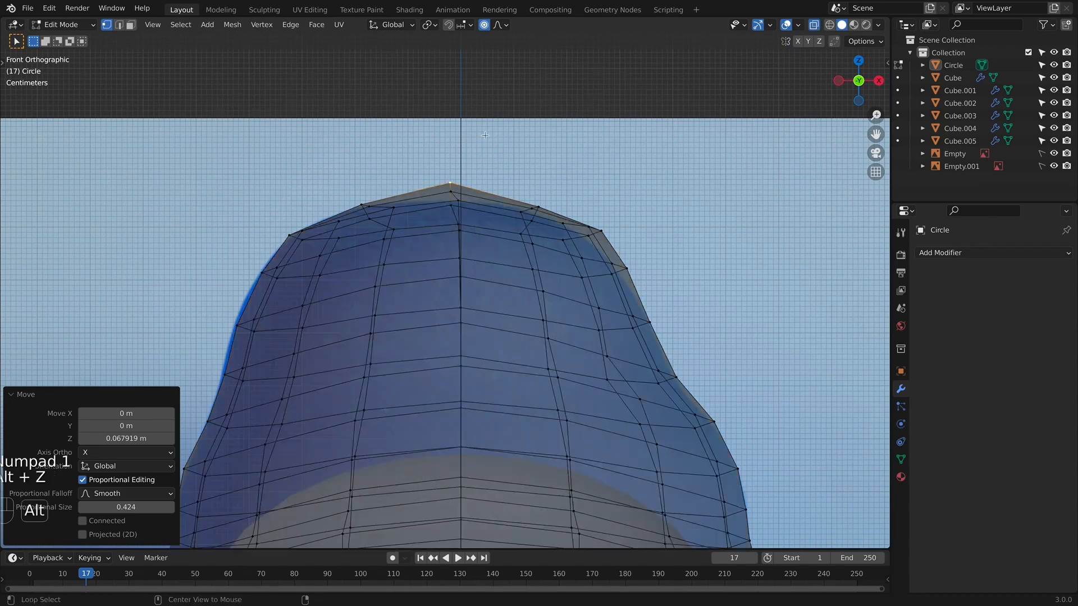
Select the rim edge loop around the filled top and edge-slide it down the hat.
key(alt+z)
scroll(513, 168, up, 2)
alt+click(462, 169)
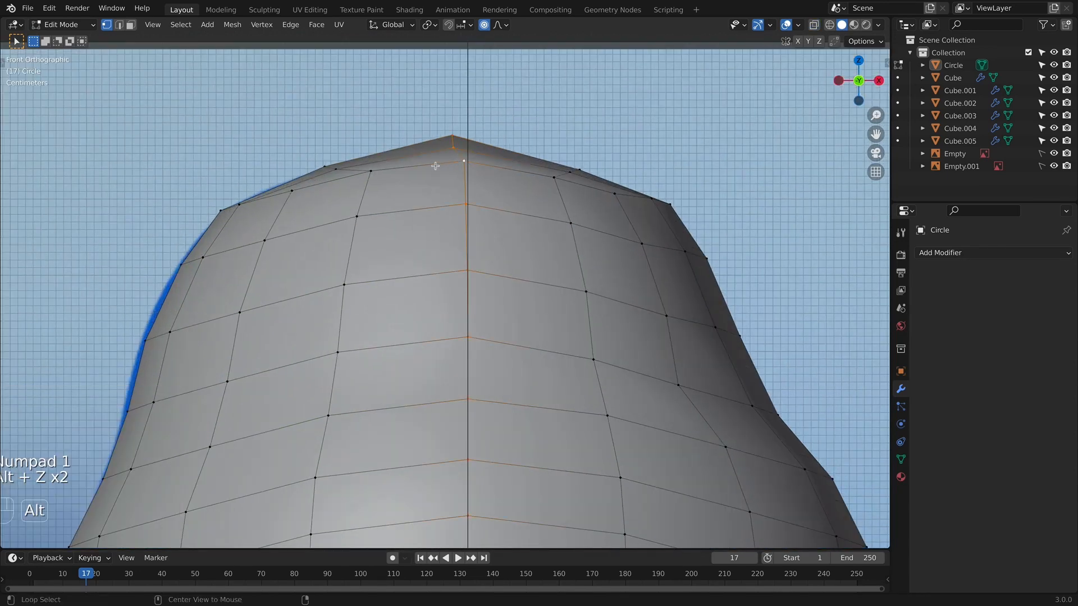
key(alt+z)
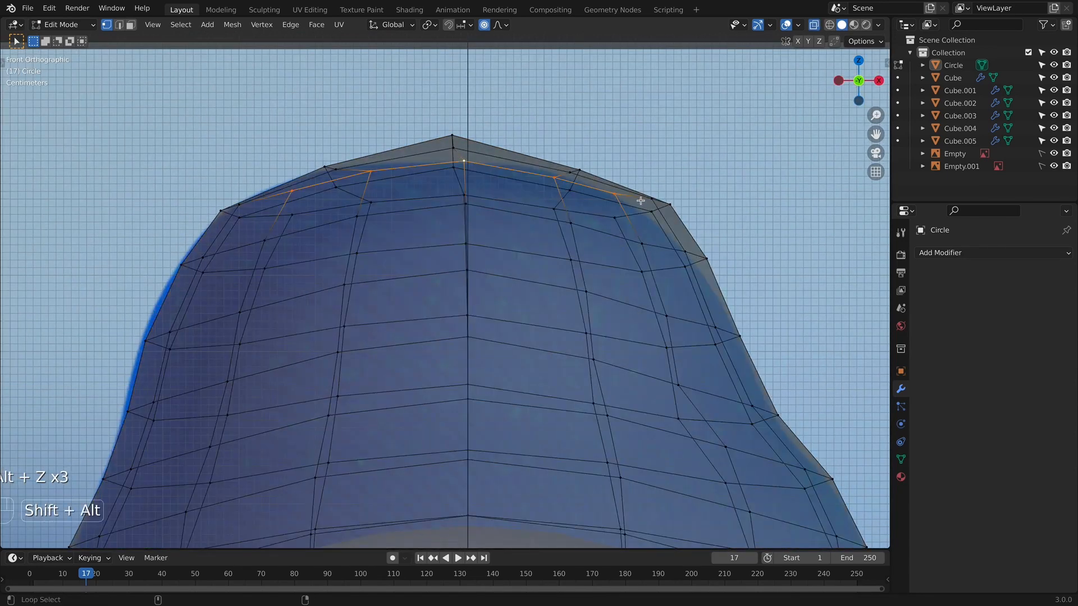
key(alt+z)
middle_drag(640, 201, 708, 409)
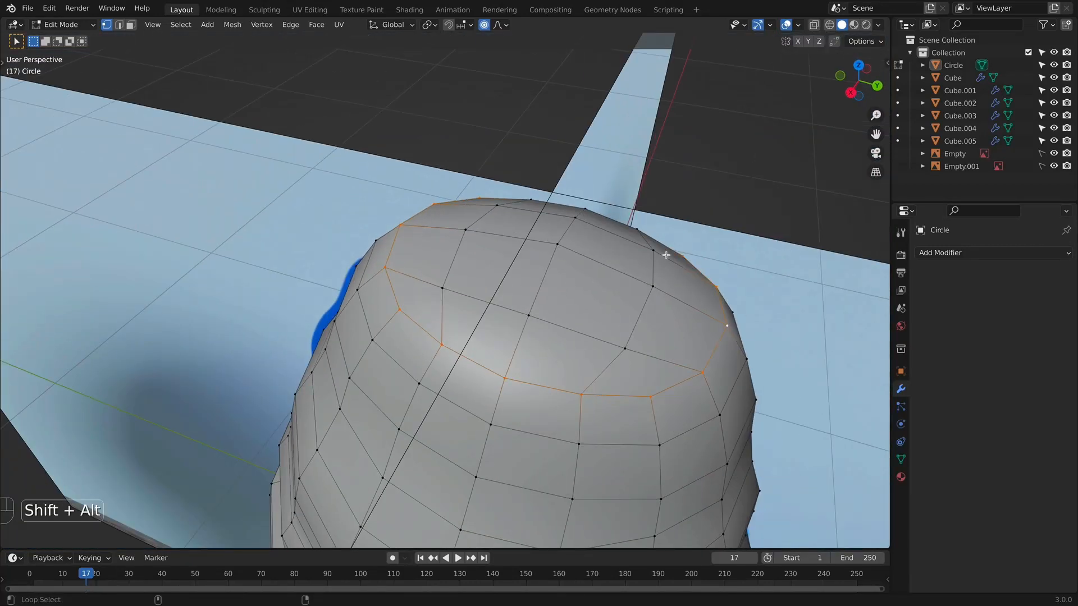
middle_drag(666, 255, 640, 309)
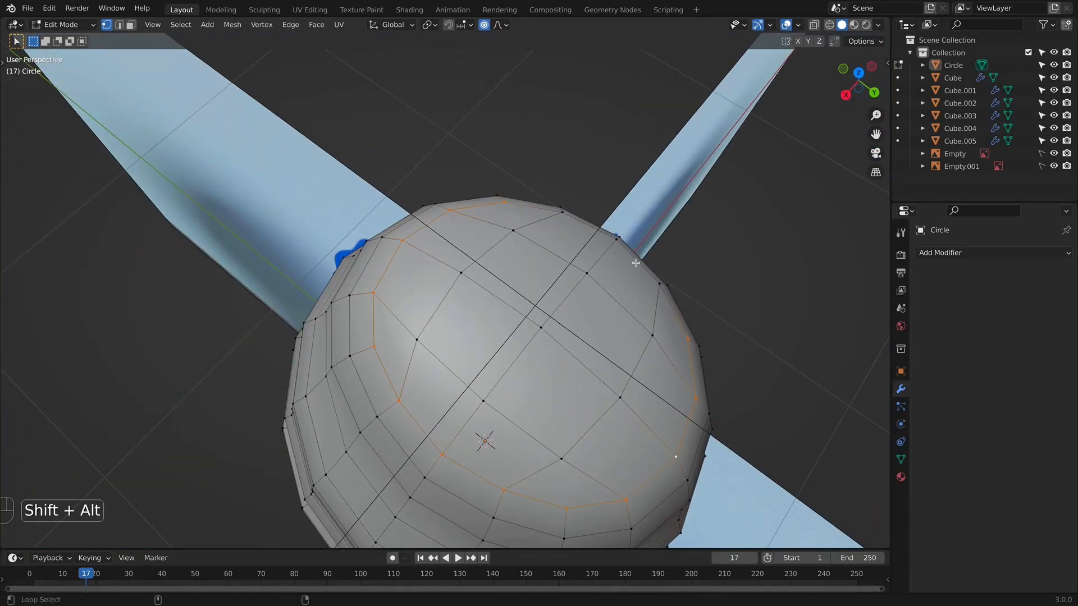
middle_drag(712, 315, 671, 280)
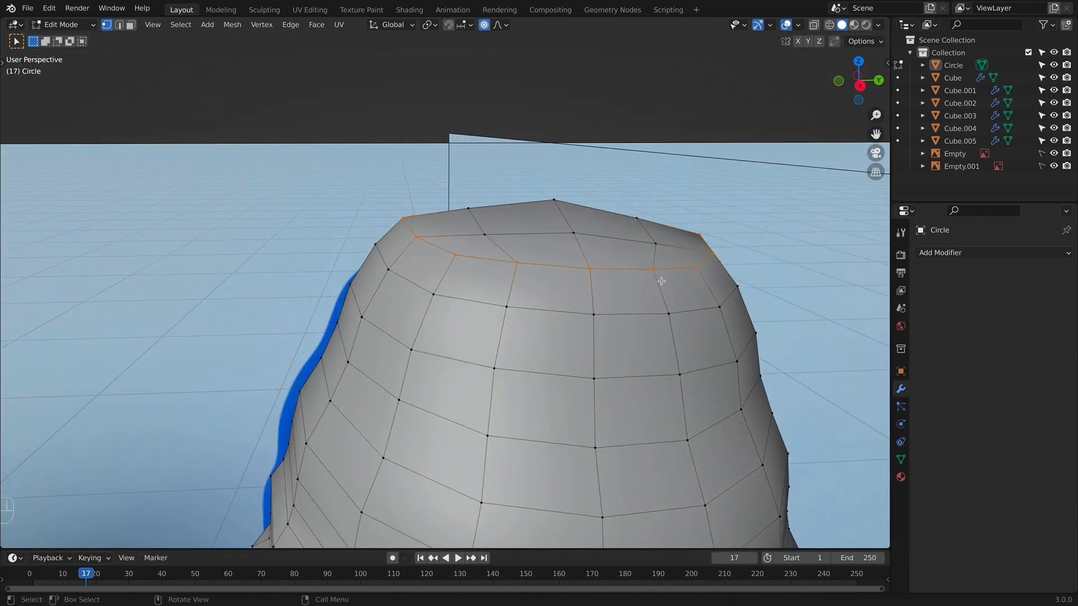
key(g)
key(g)
right_click(664, 287)
key(g)
key(g)
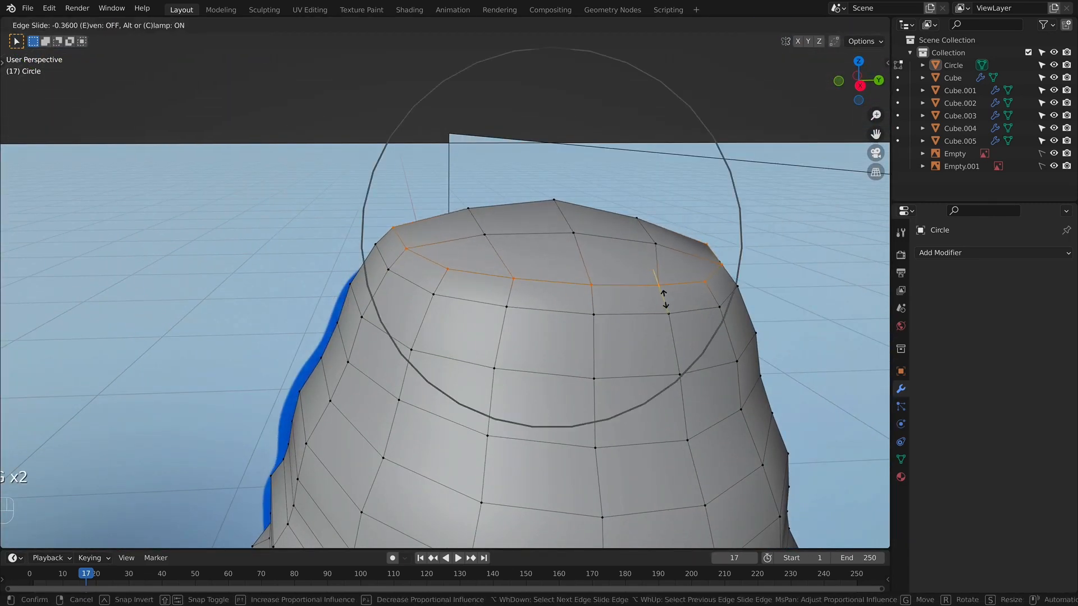
click(667, 303)
Edge-slide the next loop below the hat's top rim slightly downward.
alt+click(588, 318)
key(g)
key(g)
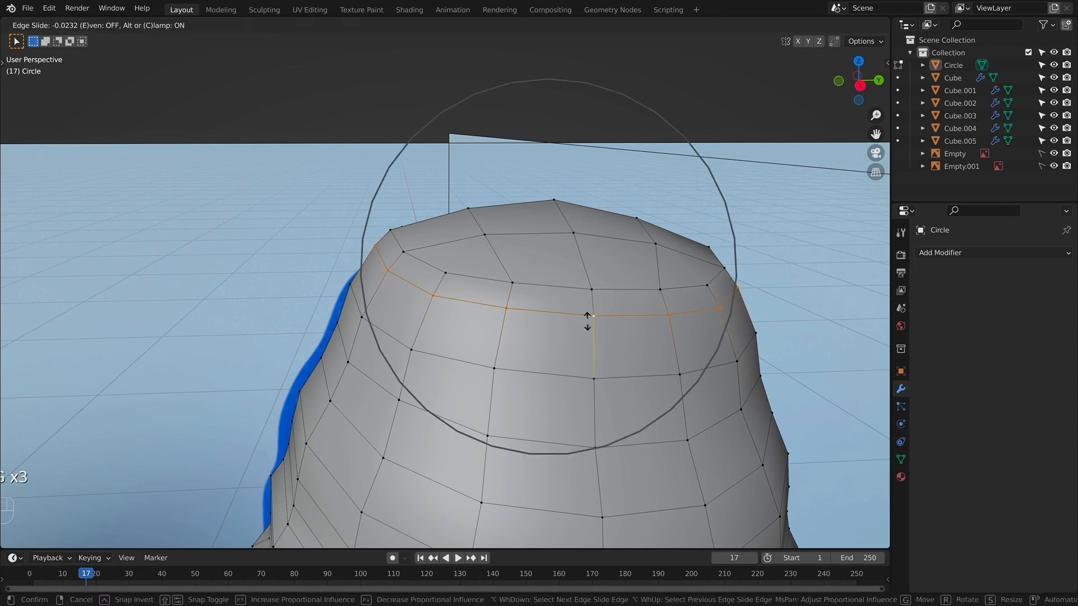
click(587, 339)
Leave Edit Mode and add a Subdivision Surface modifier to the hat with 2 viewport levels.
key(Tab)
key(KP_1)
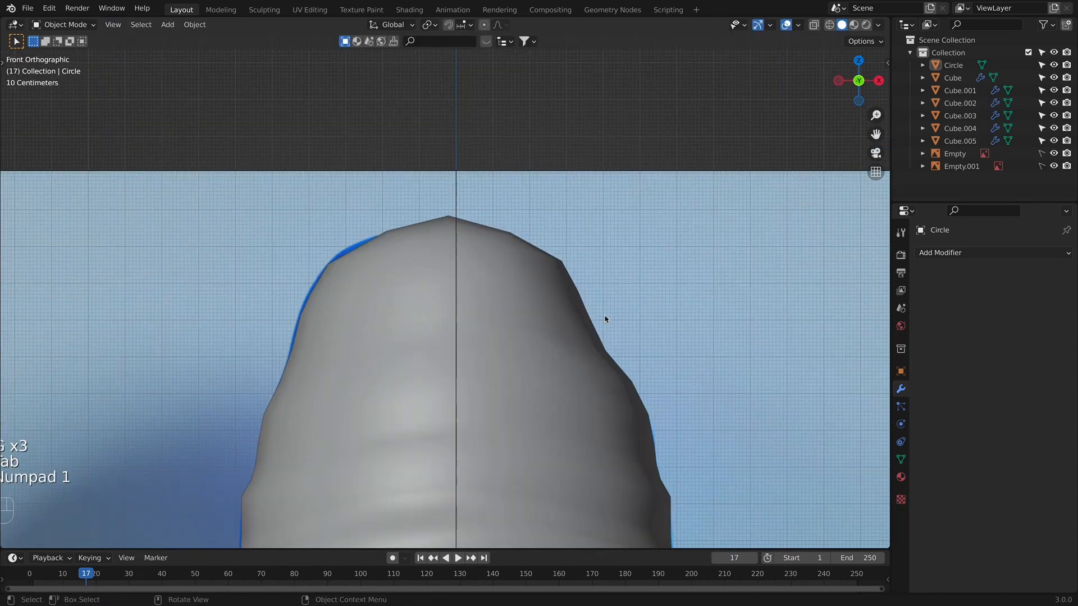
right_click(505, 279)
click(956, 251)
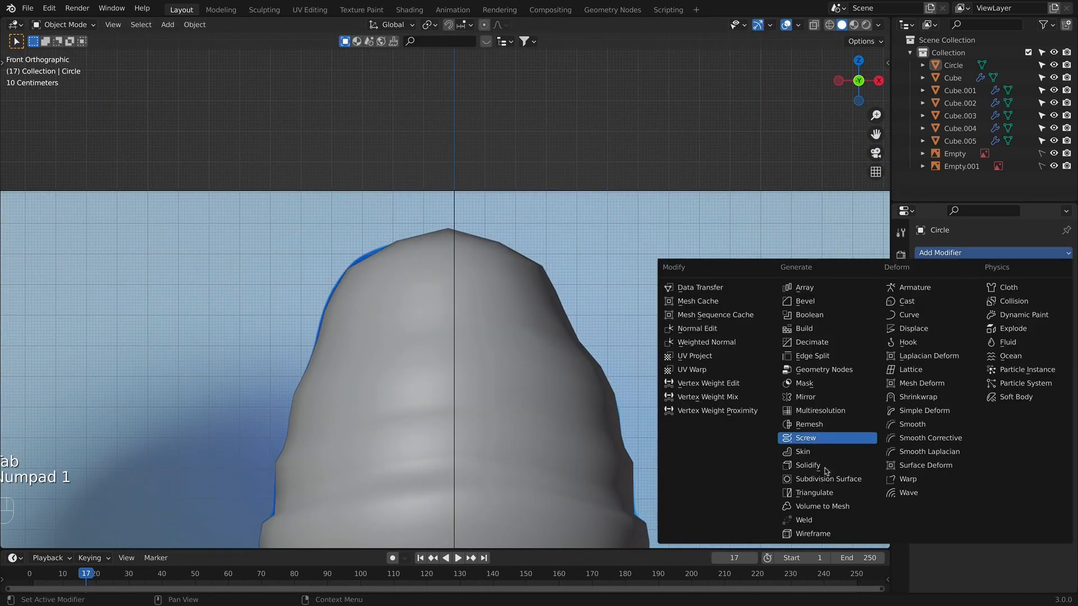
click(832, 471)
click(1048, 308)
middle_drag(561, 371, 553, 231)
In Edit Mode, make the edge loop just below the hat's top rim circular with LoopTools Circle.
key(Tab)
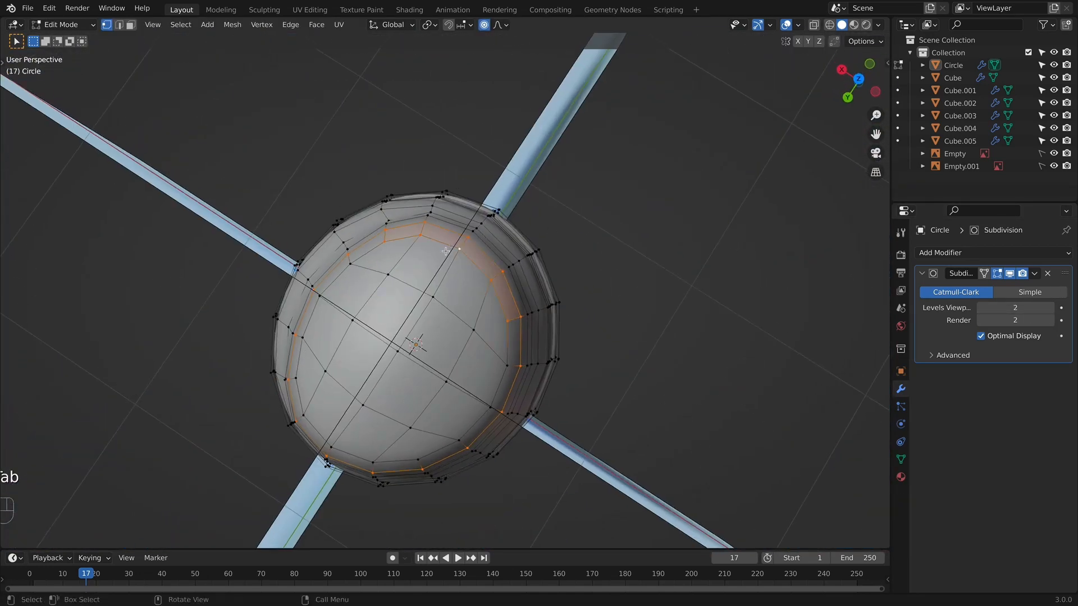
click(450, 231)
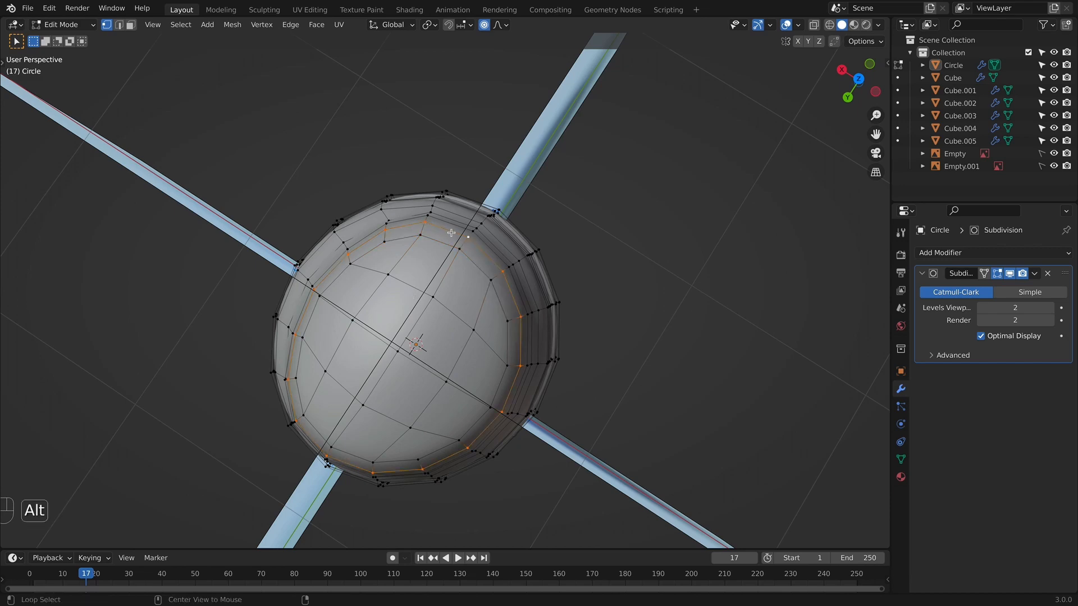
right_click(451, 233)
mouse_move(456, 235)
click(506, 246)
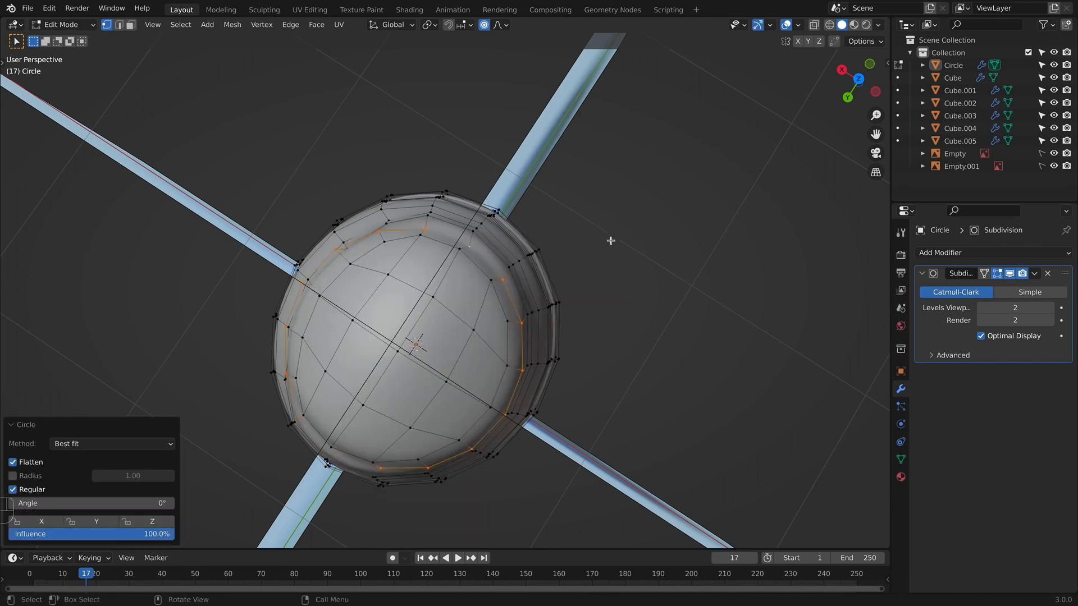
Turn off proportional editing and scale the circular loop to 0.92 along X.
middle_drag(611, 241, 689, 198)
key(s)
click(649, 183)
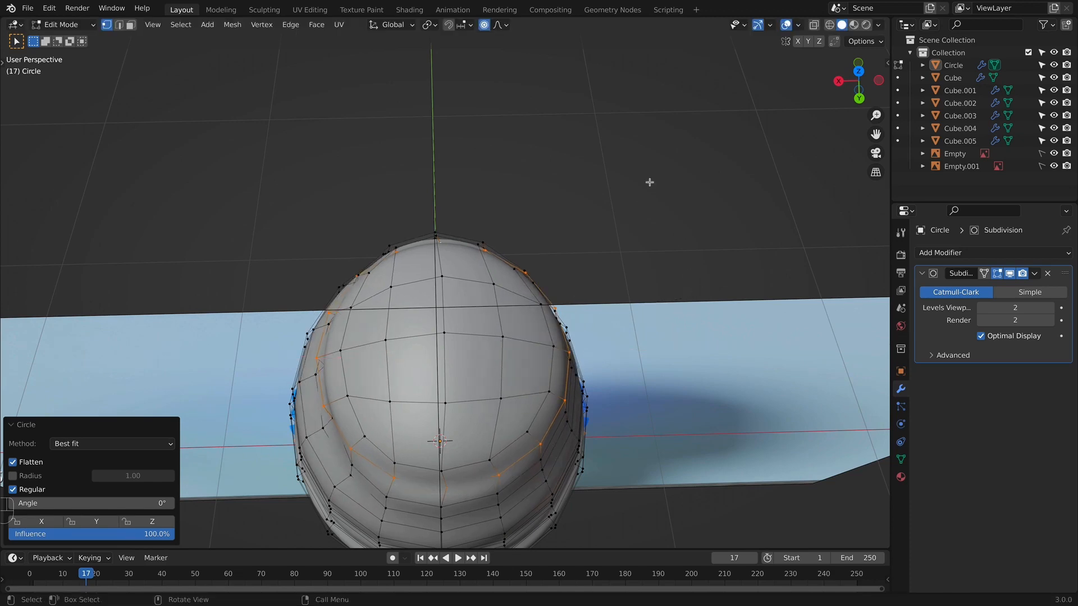
click(484, 25)
key(s)
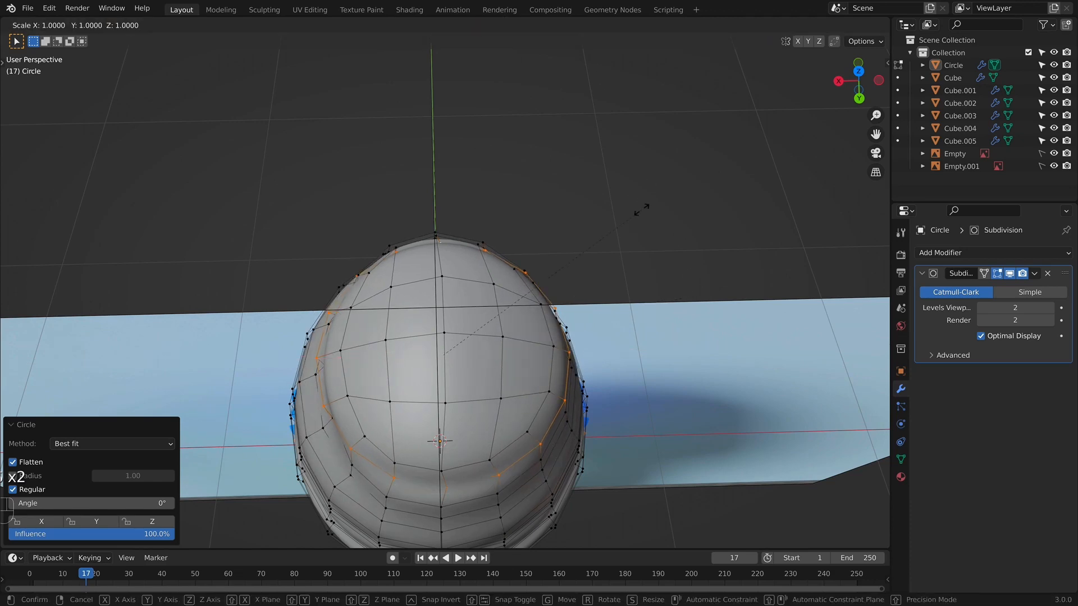
key(x)
click(614, 212)
Scale the same loop to 1.063 along Y and compare it with the reference in front view.
middle_drag(620, 217, 722, 292)
key(s)
key(x)
key(y)
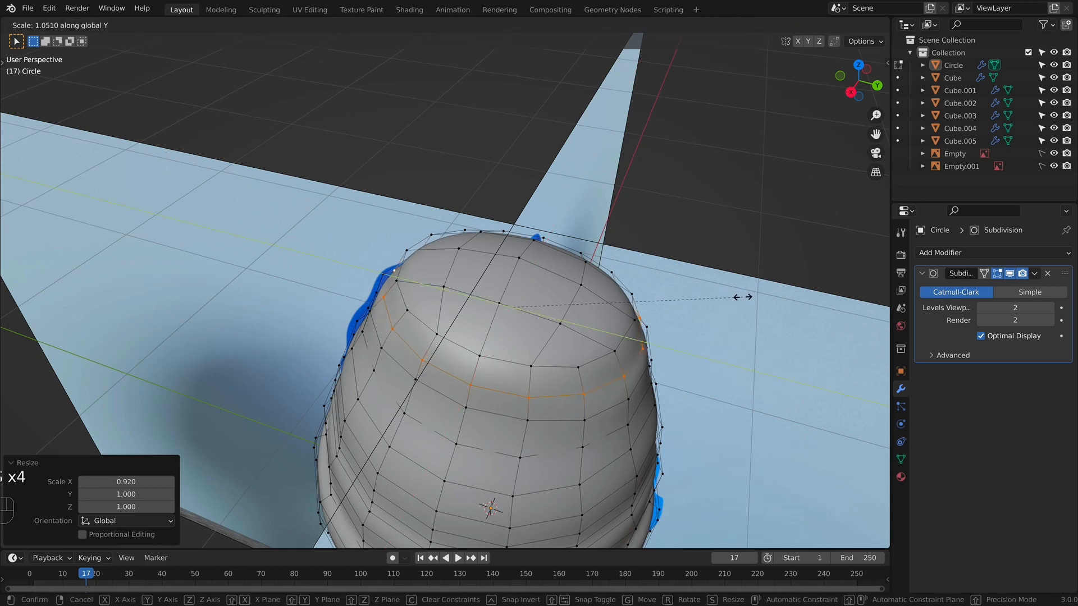
click(743, 297)
key(KP_1)
key(alt+z)
key(alt+z)
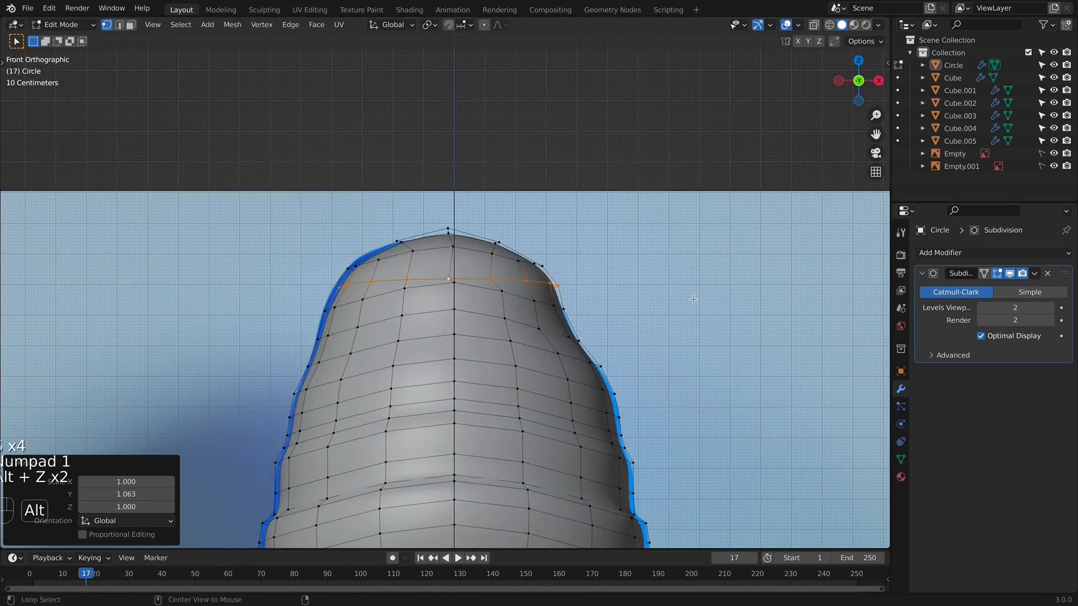
Adjust the loop's tilt and raise it about 0.038 m along Z, and check the smoothed hat in Object Mode.
middle_drag(693, 299, 630, 312)
key(r)
click(747, 316)
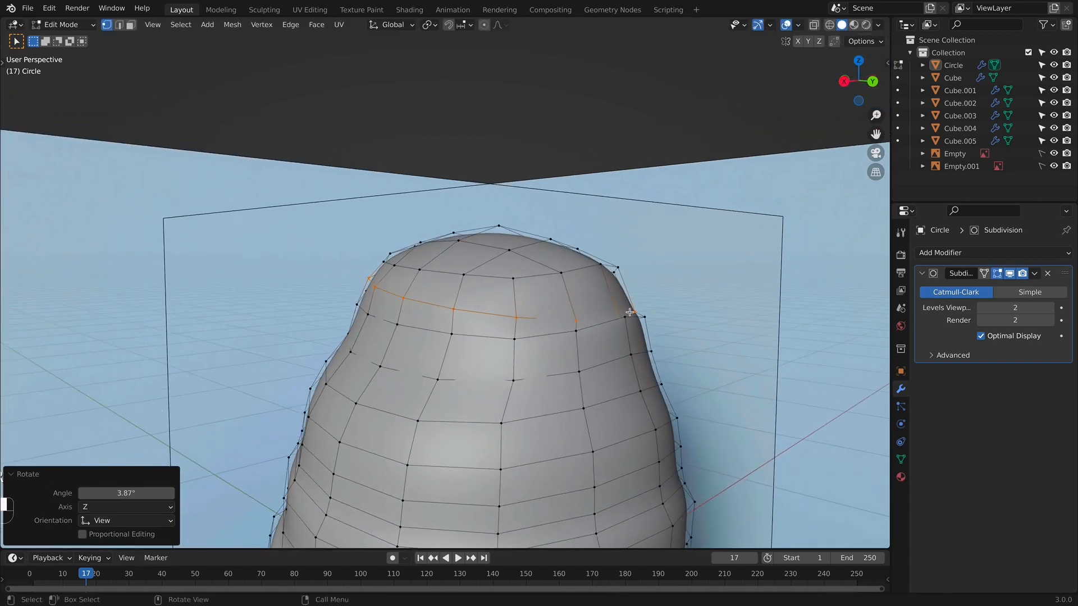
key(g)
key(z)
click(699, 323)
key(r)
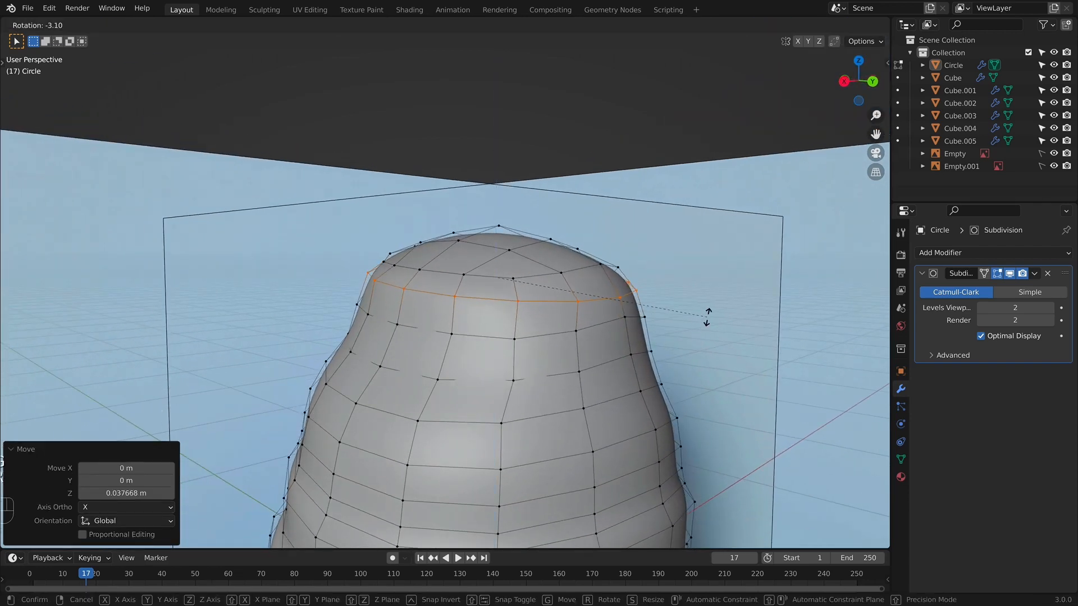
click(706, 312)
key(Tab)
key(KP_1)
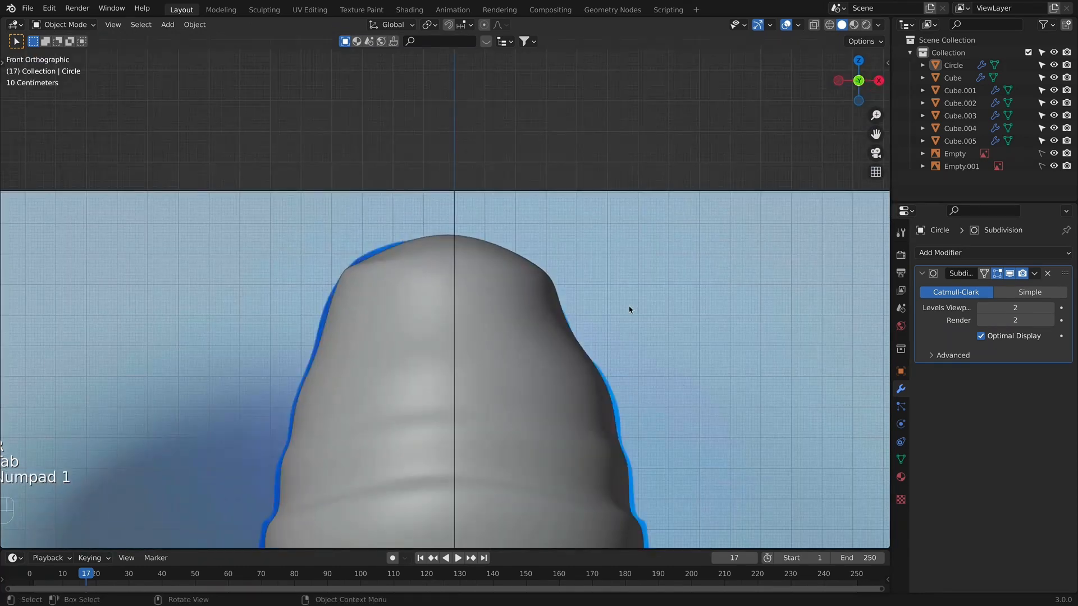
shift+middle_drag(630, 308, 641, 289)
scroll(640, 289, up, 2)
middle_drag(555, 275, 532, 342)
In Edit Mode, make the rim loop around the hat's top circular with LoopTools and scale it uniformly to 0.912.
key(Tab)
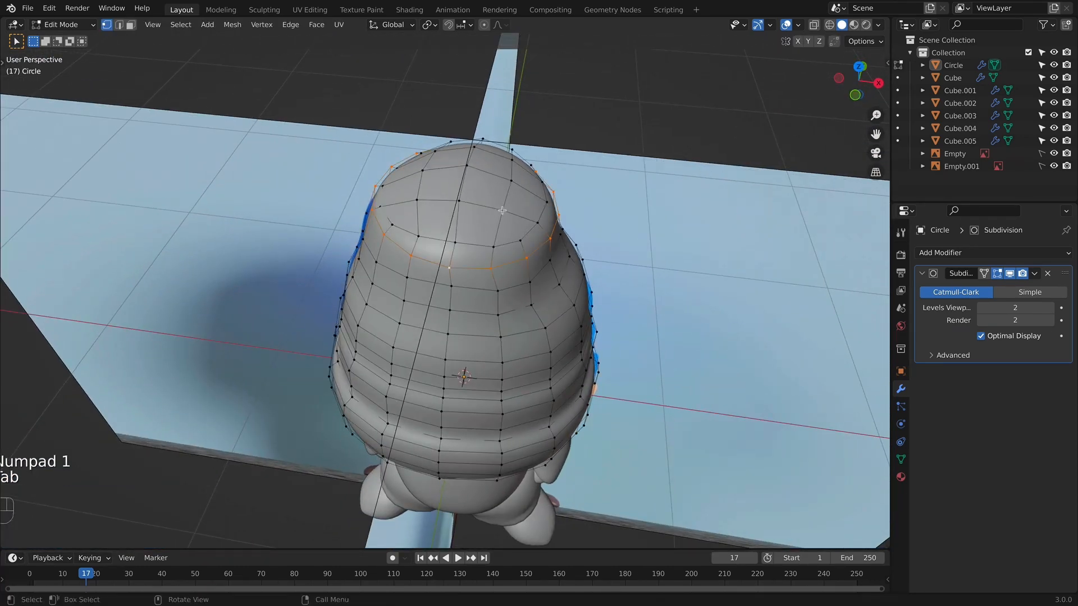
shift+middle_drag(503, 211, 501, 243)
middle_drag(491, 286, 539, 287)
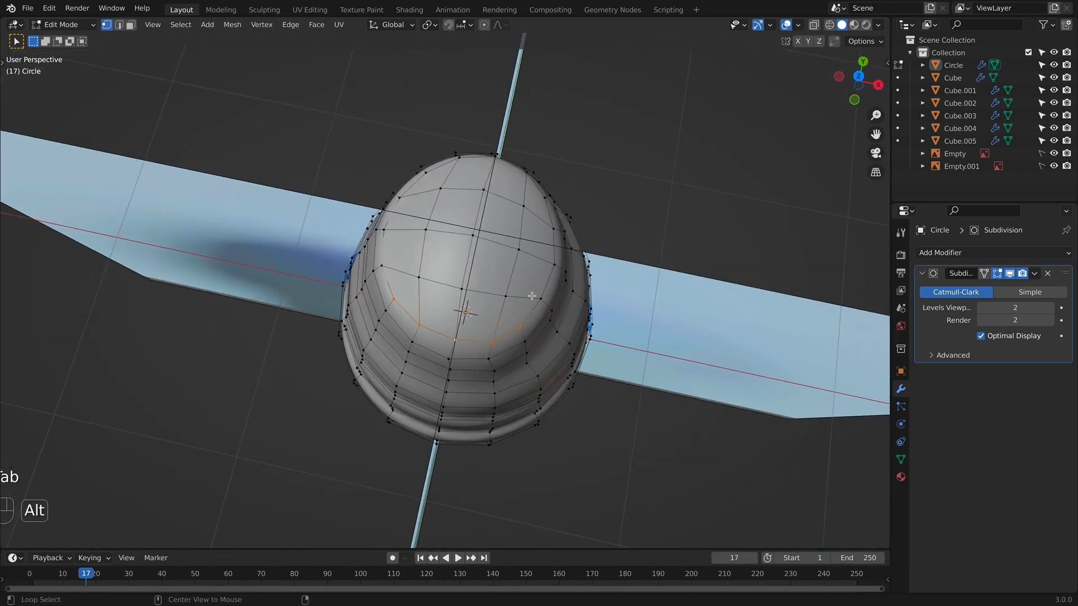
alt+shift+click(540, 286)
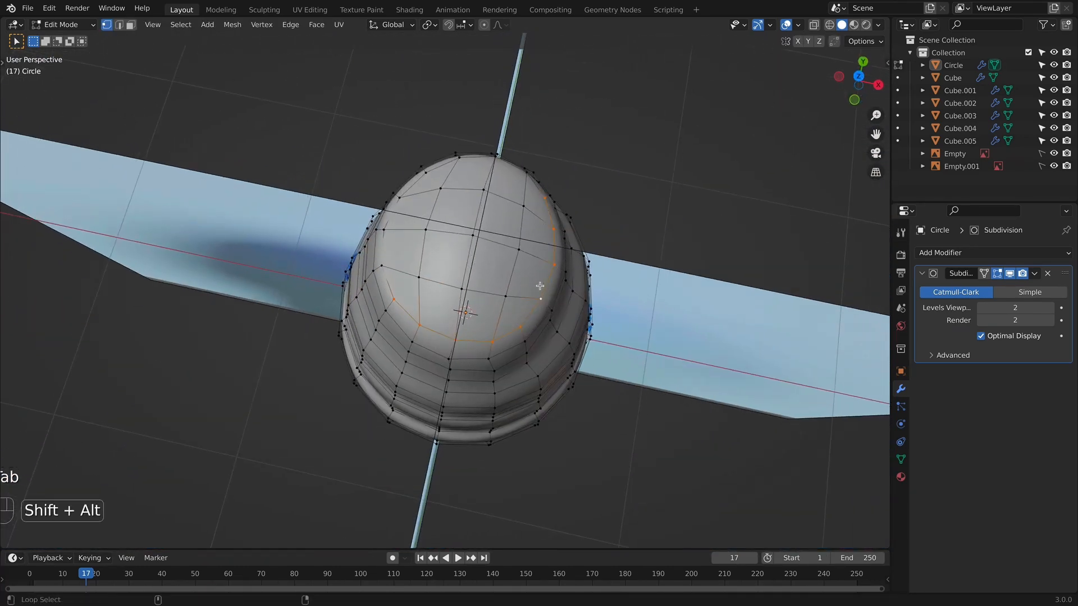
alt+shift+click(468, 161)
right_click(524, 183)
mouse_move(524, 184)
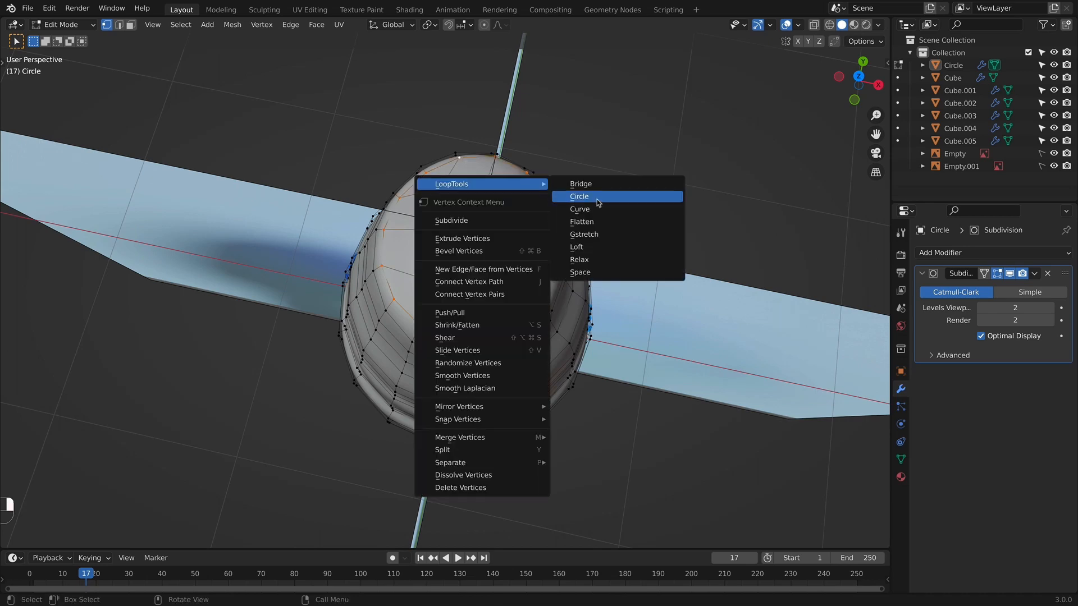
click(597, 199)
middle_drag(602, 208, 625, 166)
key(s)
click(616, 170)
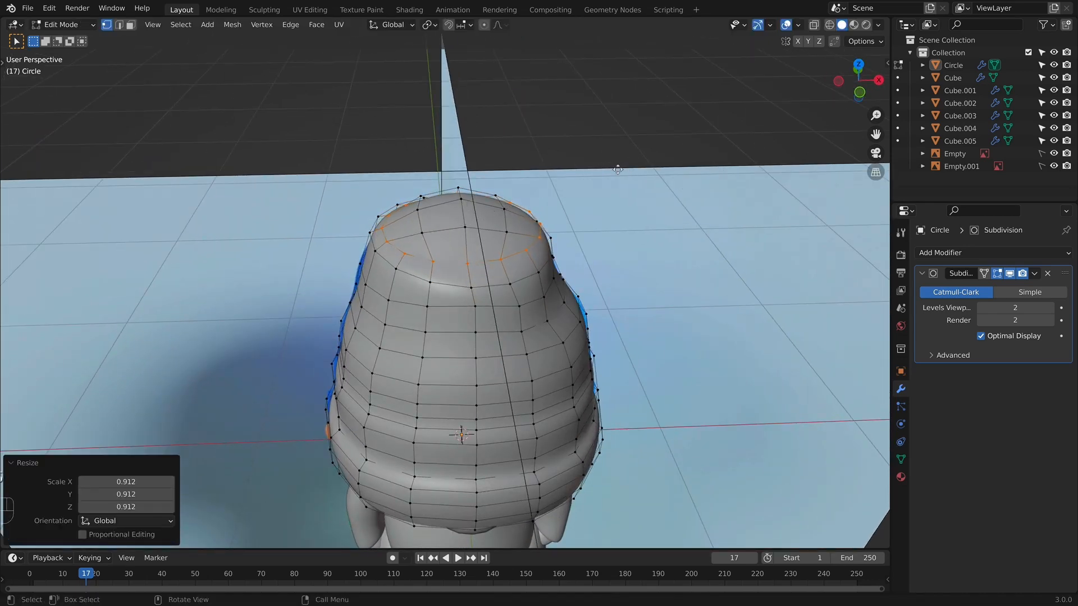
Raise the selected rim loop slightly along Z and make the inner loop on the hat's top circular with LoopTools.
key(g)
key(z)
click(623, 164)
alt+click(485, 229)
middle_drag(505, 236, 499, 269)
drag(508, 269, 509, 268)
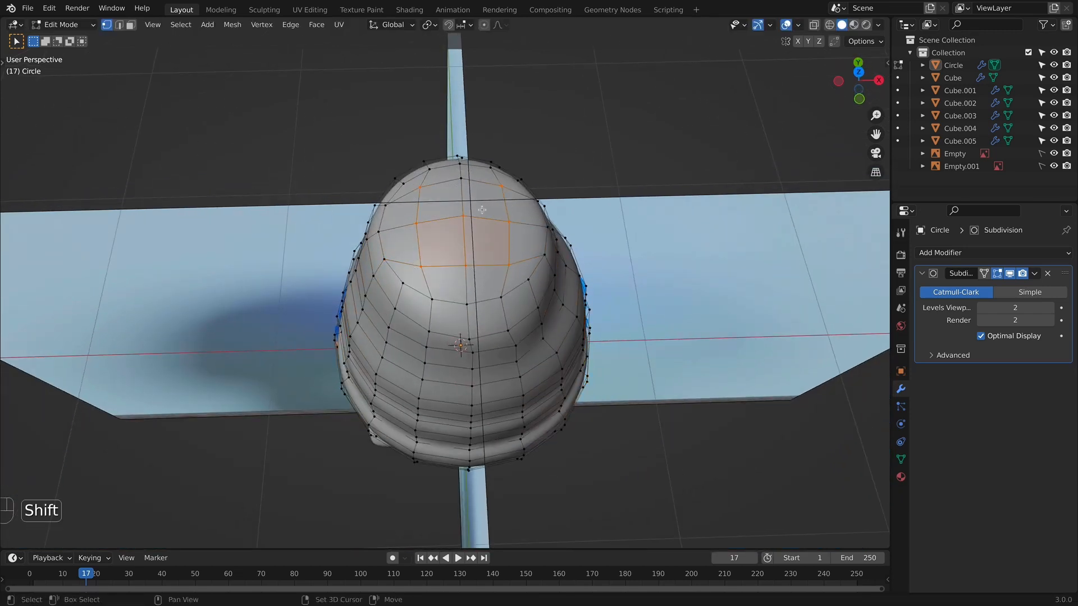
right_click(464, 178)
mouse_move(498, 192)
click(530, 205)
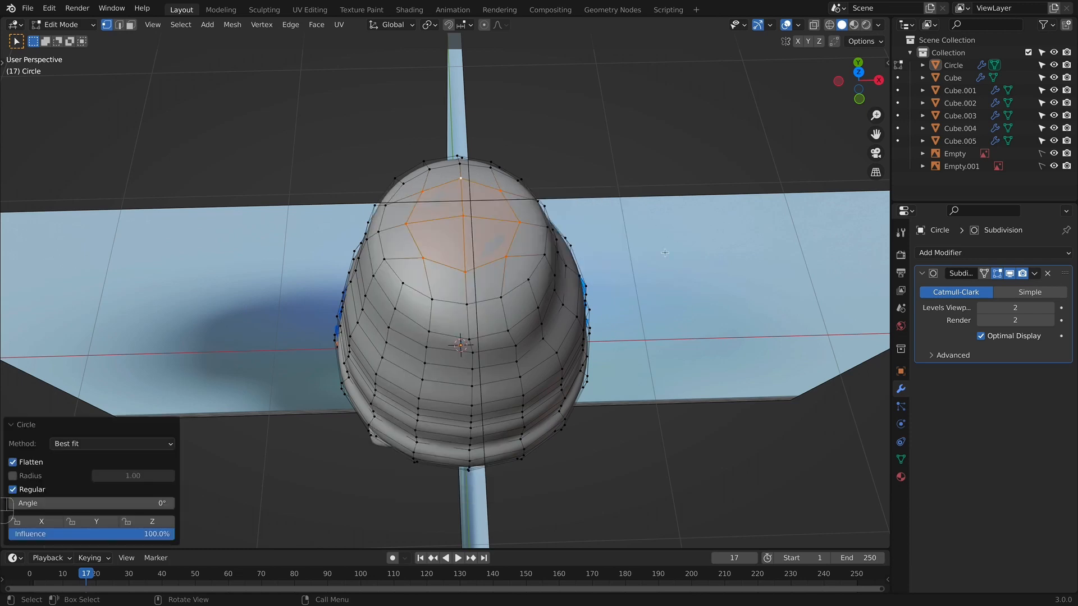
Scale the inner circular loop slightly and adjust the vertex at the centre of the hat's top.
key(s)
click(673, 251)
mouse_move(645, 247)
middle_down()
mouse_move(569, 233)
mouse_move(653, 232)
middle_up()
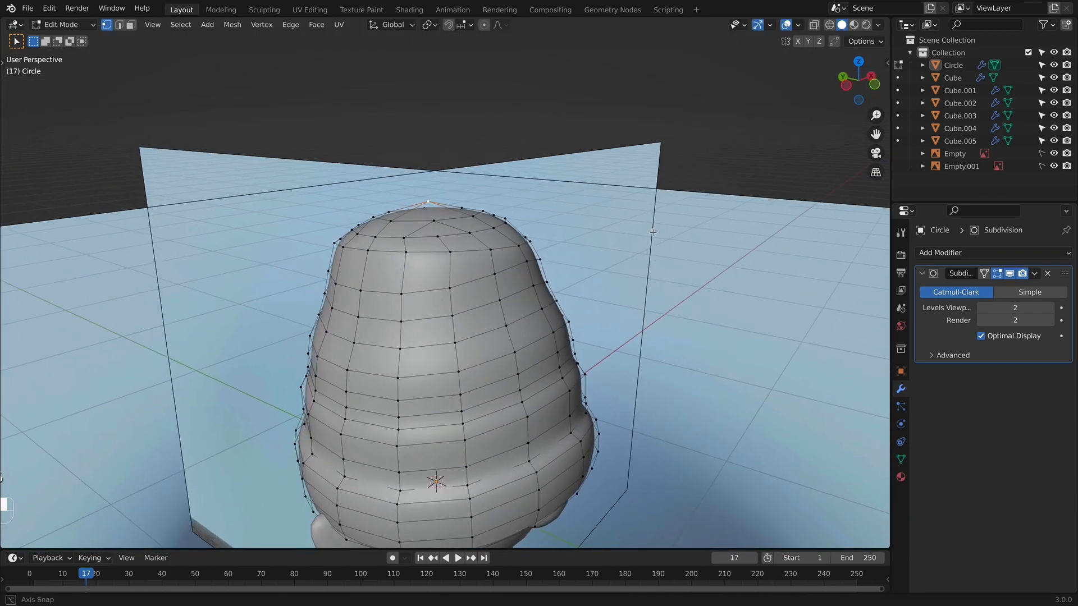
key(g)
click(529, 277)
Switch to front view in Object Mode and shade the hat smooth.
key(KP_1)
key(Tab)
right_click(556, 268)
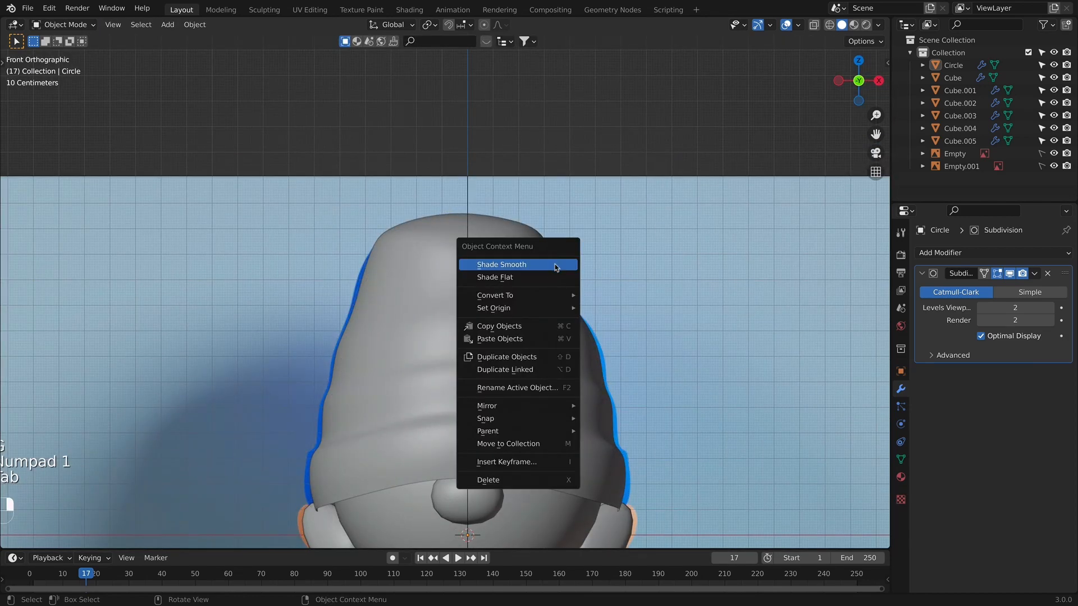
click(555, 268)
In Edit Mode with X-ray enabled, select the vertices at the upper right corner of the hat in front view.
key(alt+z)
key(Tab)
shift+middle_drag(558, 264, 543, 224)
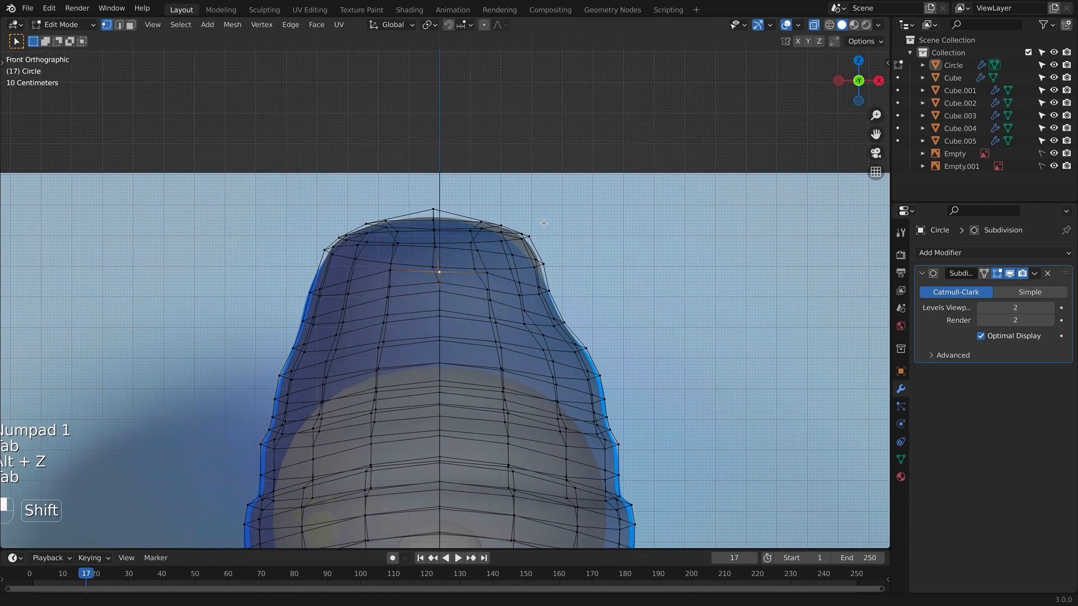
key(alt+z)
scroll(553, 211, up, 2)
key(alt+z)
click(566, 213)
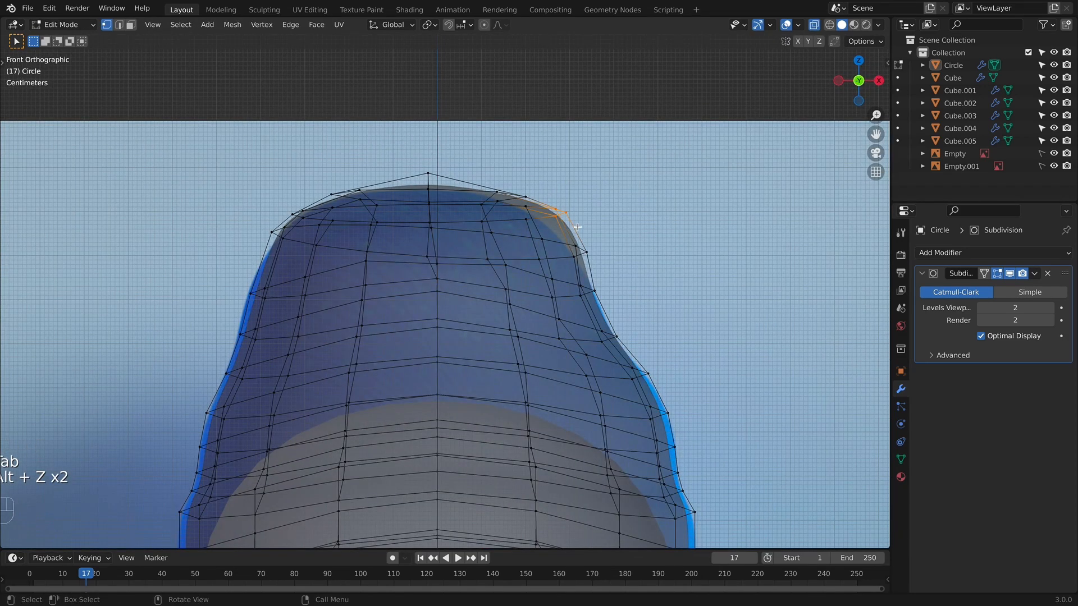
key(super+z)
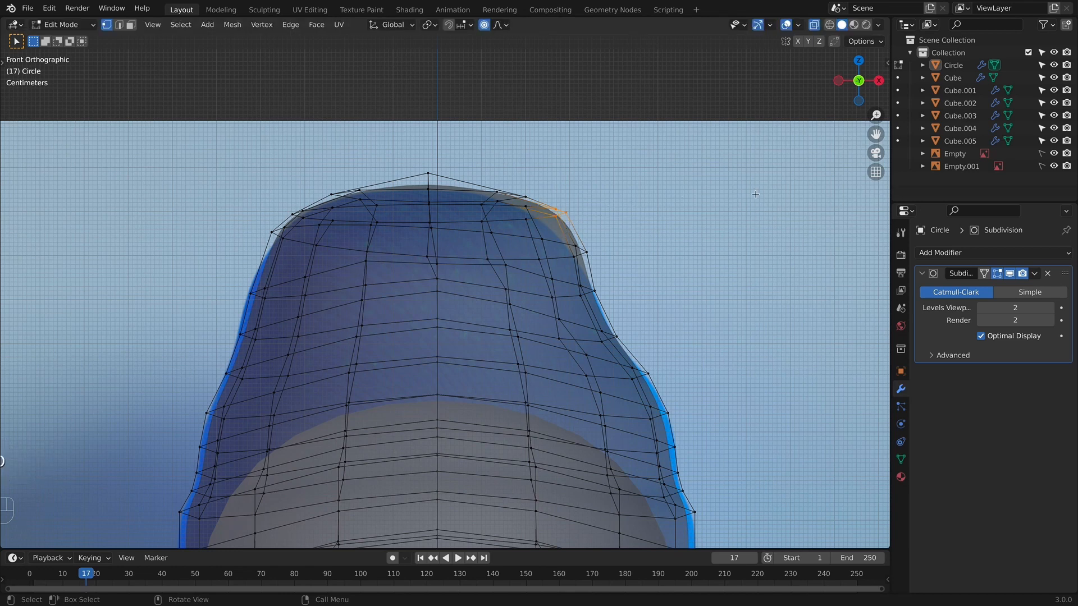
key(super+x)
key(o)
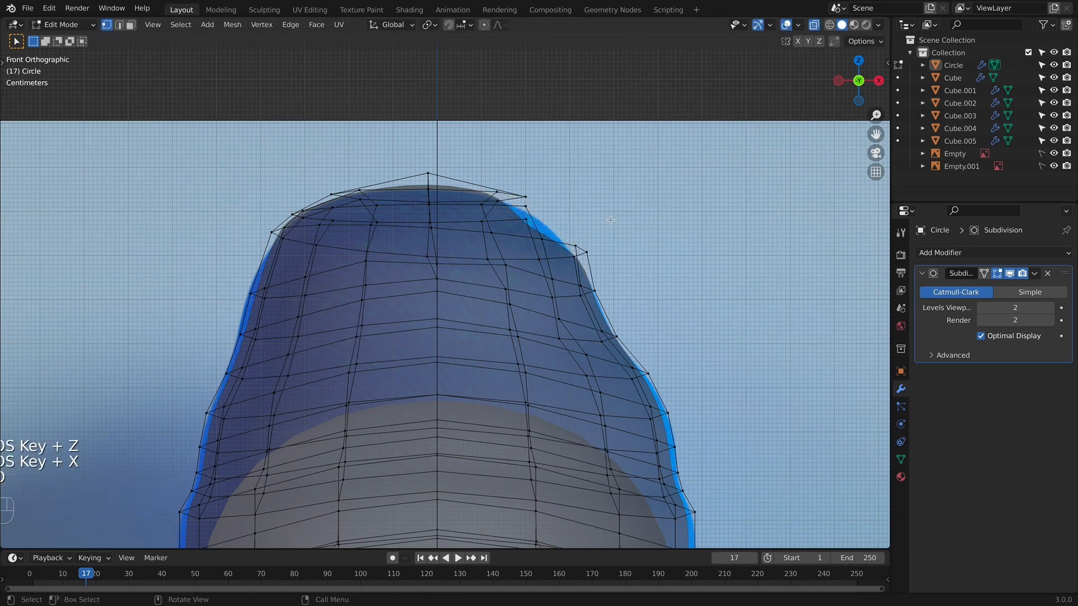
key(super+z)
key(super+z)
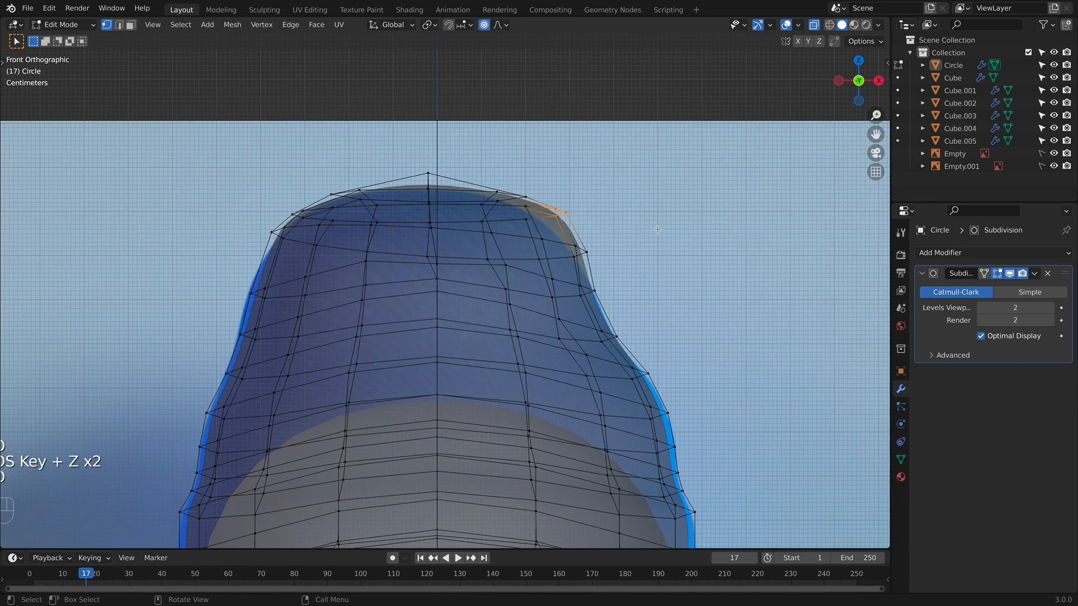
With proportional editing, move the upper right corner vertices about -0.013 m along X and -0.018 m along Z.
key(g)
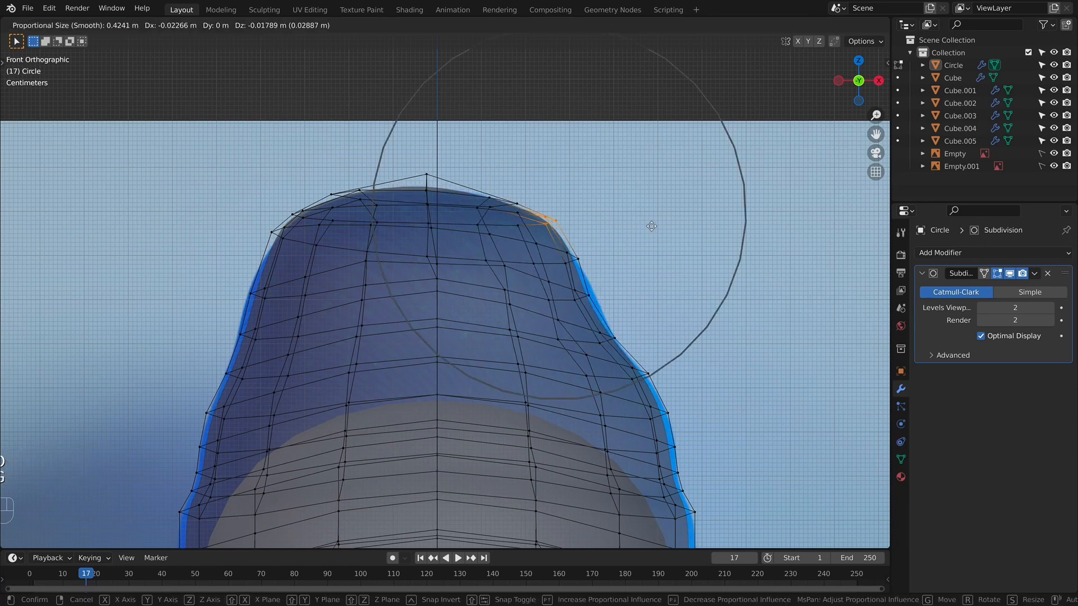
click(649, 228)
scroll(688, 281, down, 2)
shift+middle_drag(687, 282, 661, 203)
scroll(661, 202, up, 2)
shift+middle_drag(650, 413, 666, 353)
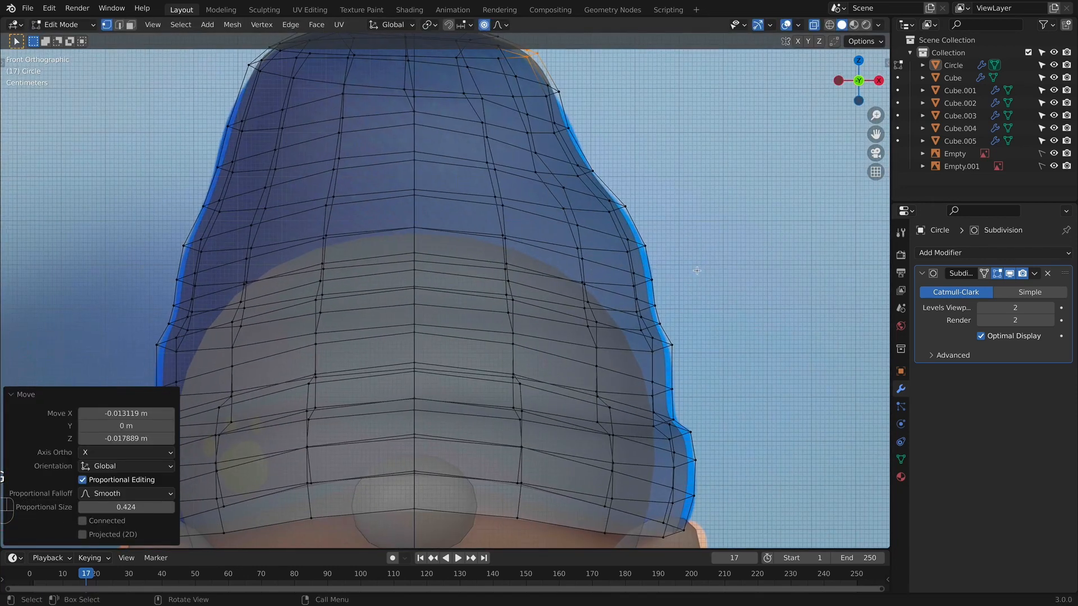
Select the entire hat mesh, scale it to 1.034 along X, and compare it with the front reference.
scroll(665, 353, down, 1)
key(a)
key(s)
key(x)
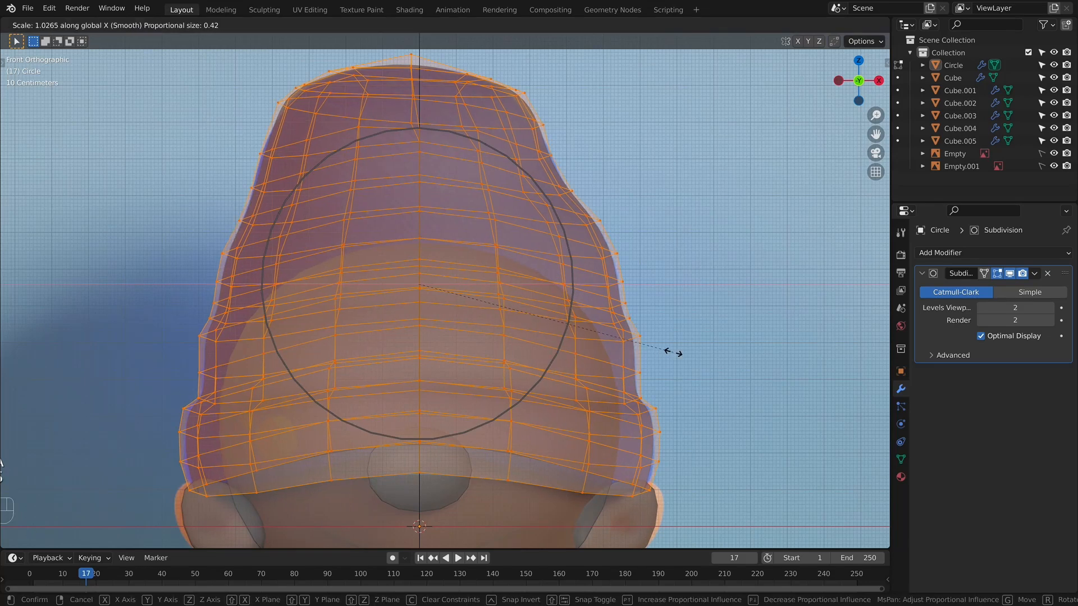
click(676, 356)
scroll(678, 356, down, 1)
key(alt+z)
key(alt+z)
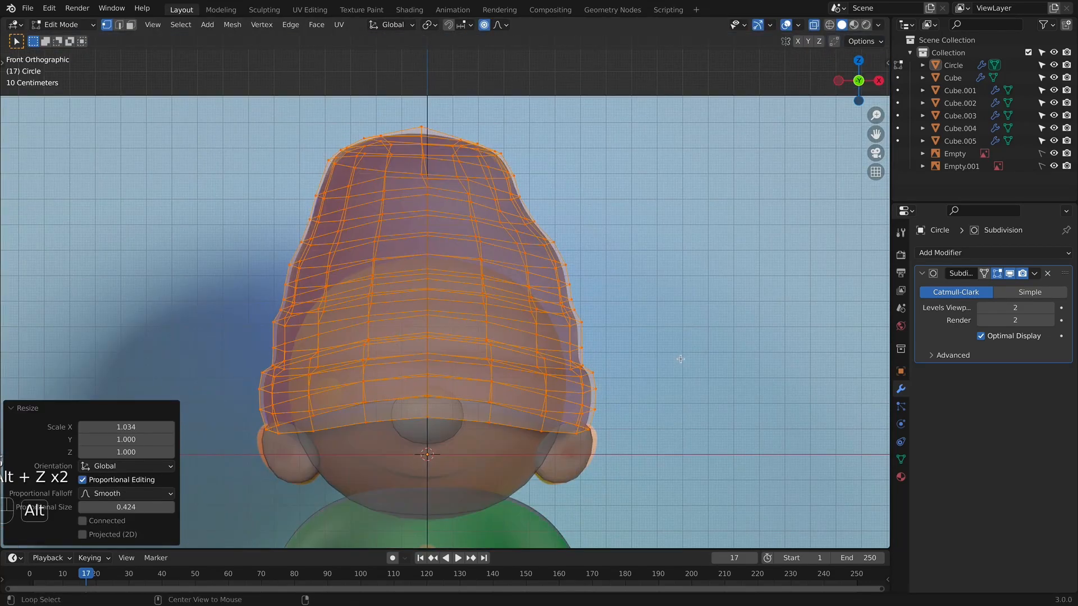
key(Tab)
key(alt+z)
key(Tab)
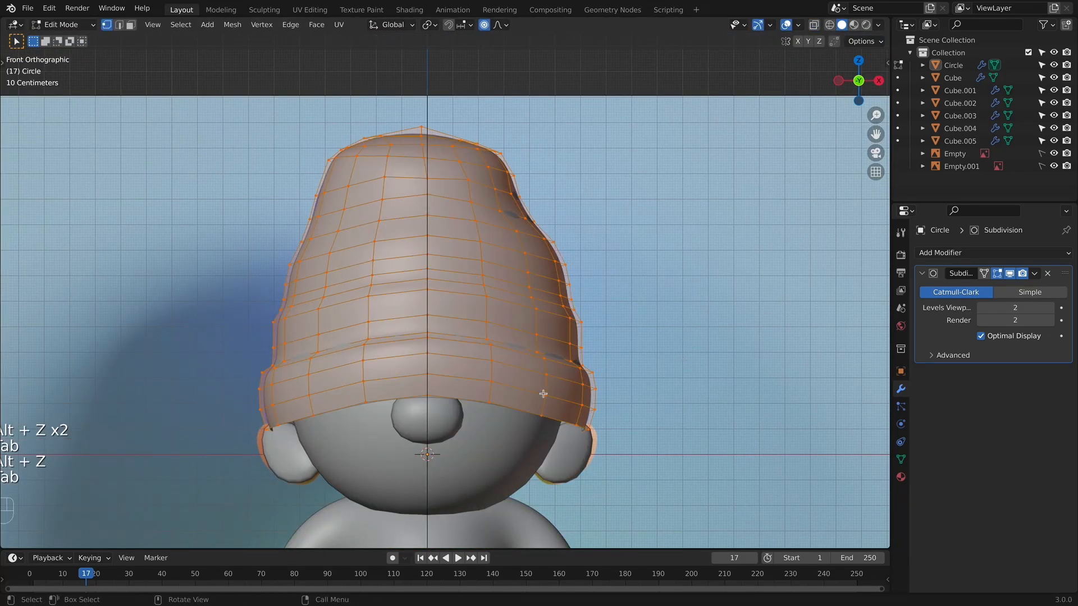
Extrude the hat's bottom edge loop inward at scale 0.796, and extrude it again upward inside the hat about 0.4 m along Z.
alt+click(505, 412)
key(s)
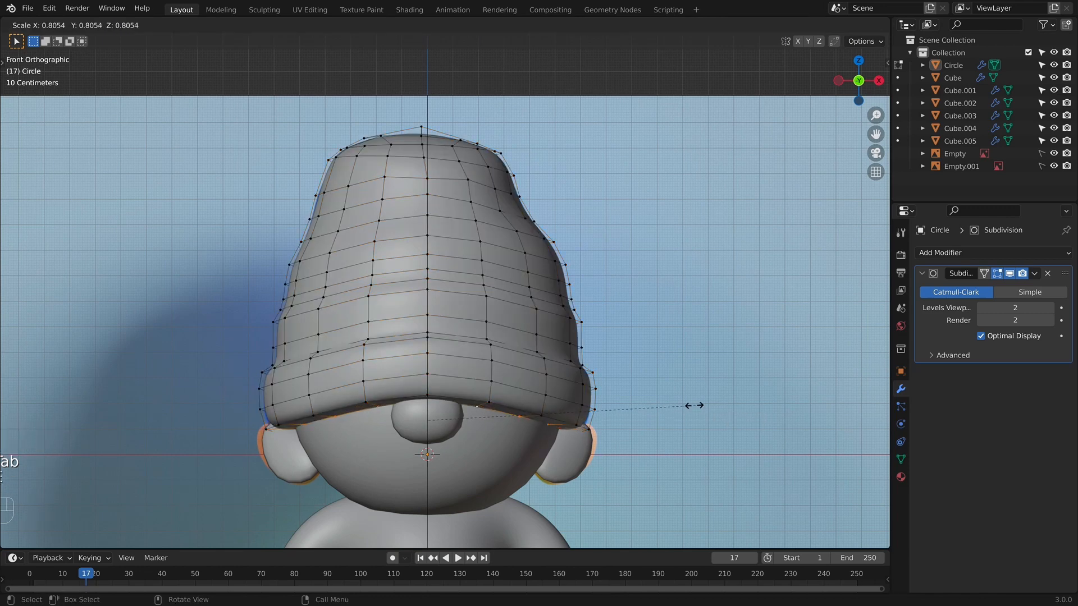
click(692, 404)
key(e)
key(z)
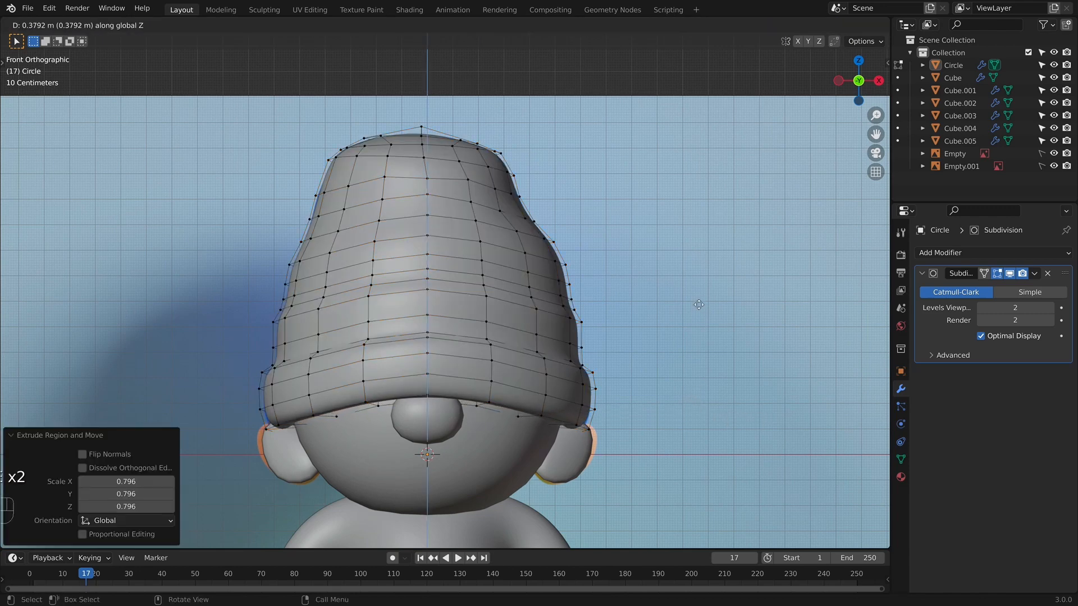
click(698, 298)
In right view with X-ray, pull the upper back vertices of the hat inward about 0.03 m along Y to match the reference.
key(Tab)
key(alt+z)
key(KP_3)
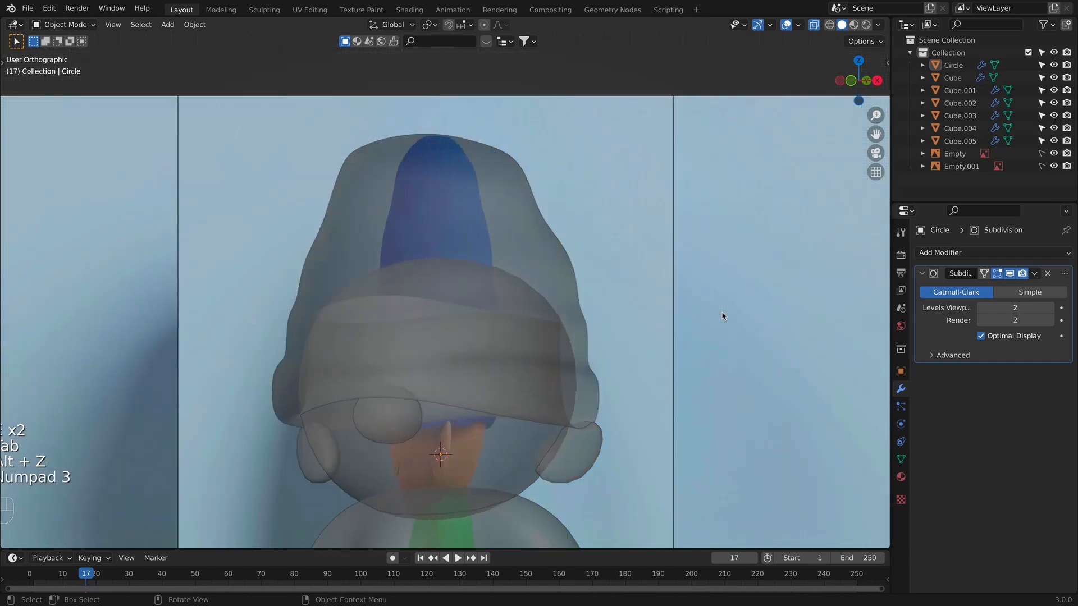
key(alt+z)
key(alt+z)
key(Tab)
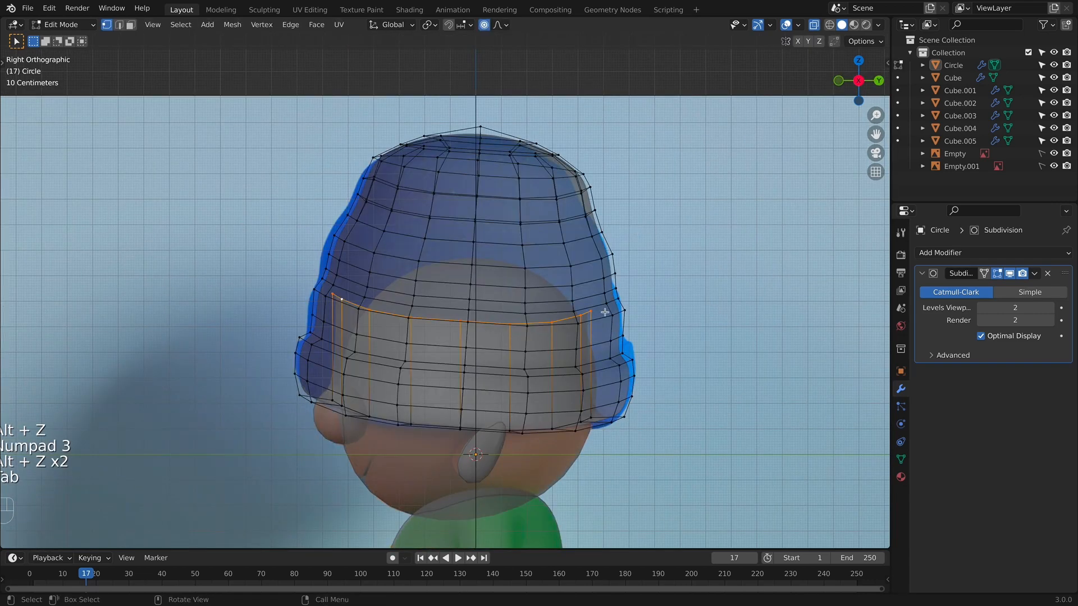
shift+middle_drag(602, 308, 580, 314)
scroll(580, 313, up, 2)
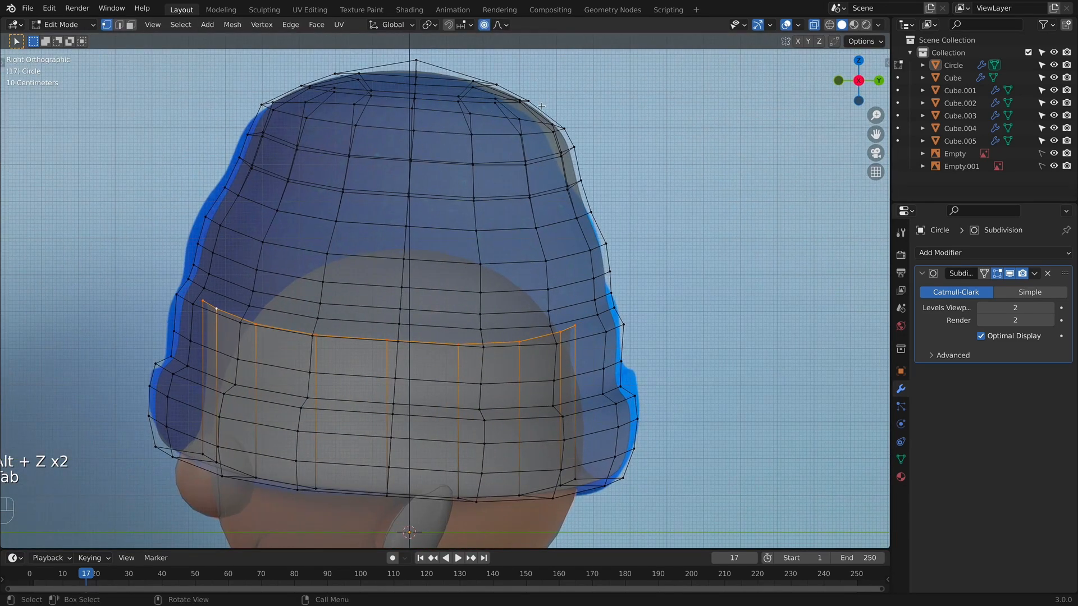
click(557, 126)
key(g)
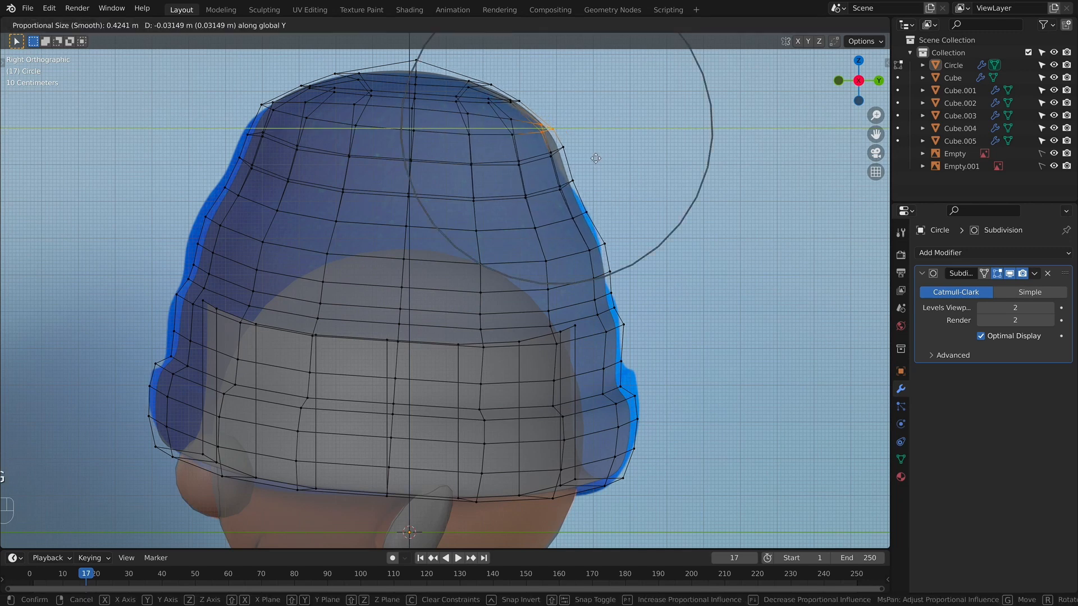
click(598, 223)
Move the hat's mid-back vertices outward about 0.013 m along Y and the brim's upper back vertices 0.037 m along Y.
click(609, 250)
key(g)
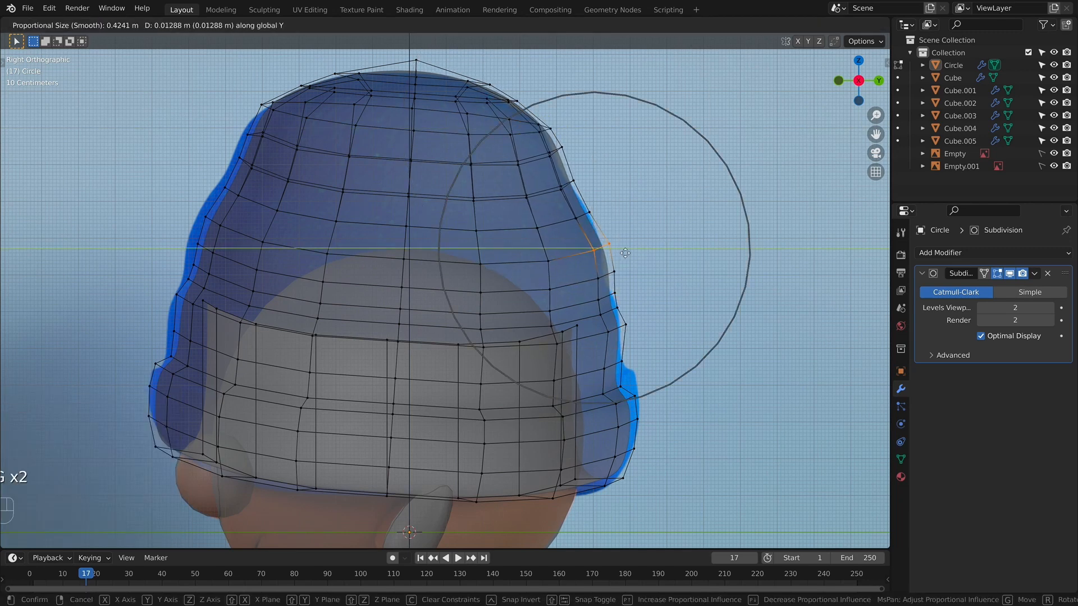
click(614, 358)
drag(653, 417, 654, 416)
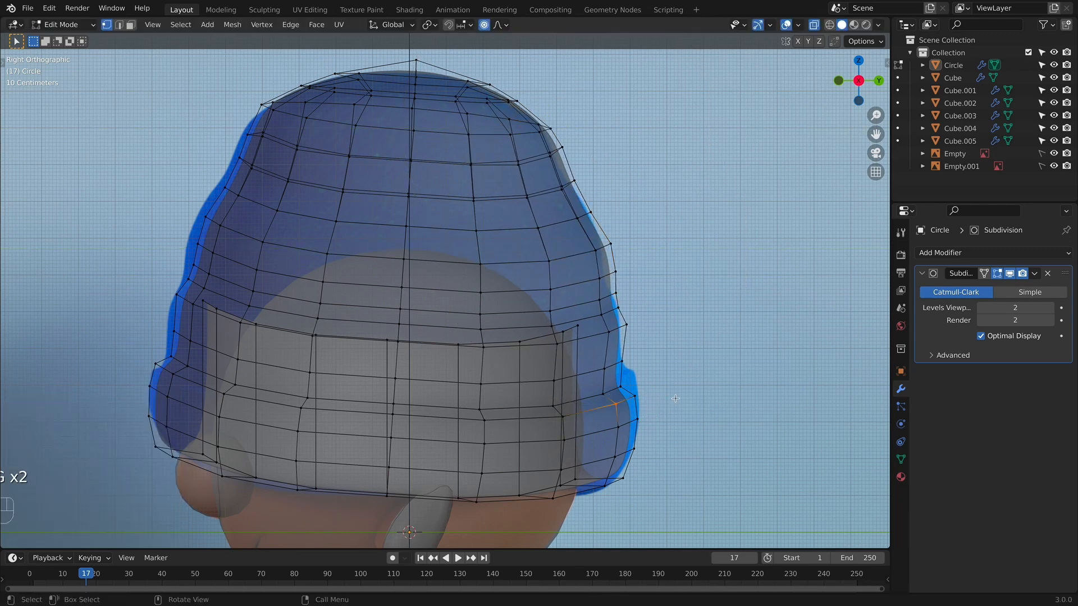
key(g)
click(693, 378)
Reposition the brim's bottom back vertices downward and inward, reducing the proportional size to about 0.32 m.
key(g)
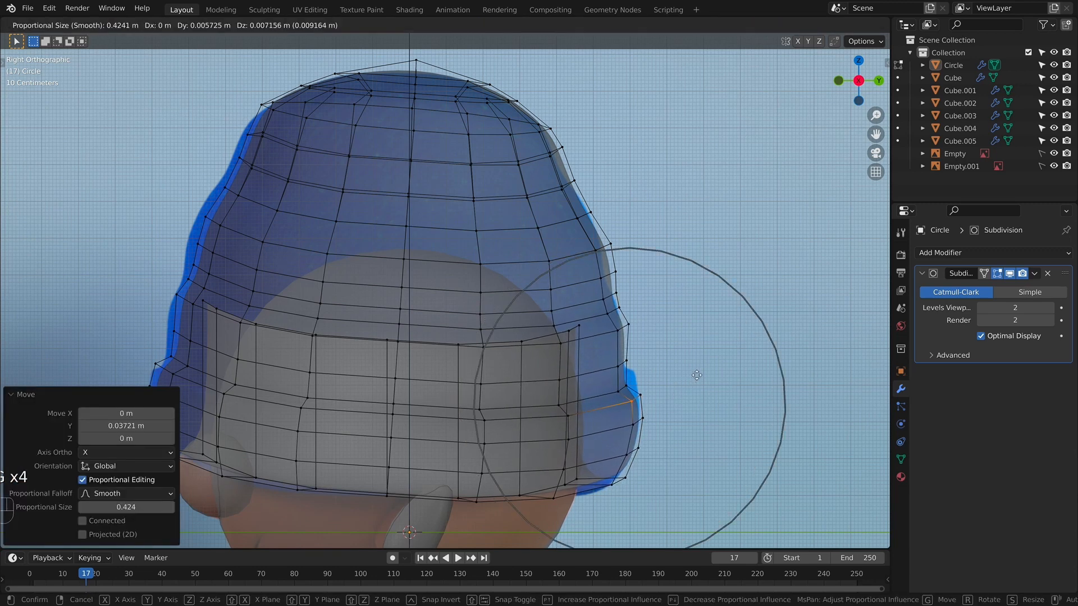
scroll(697, 361, down, 1)
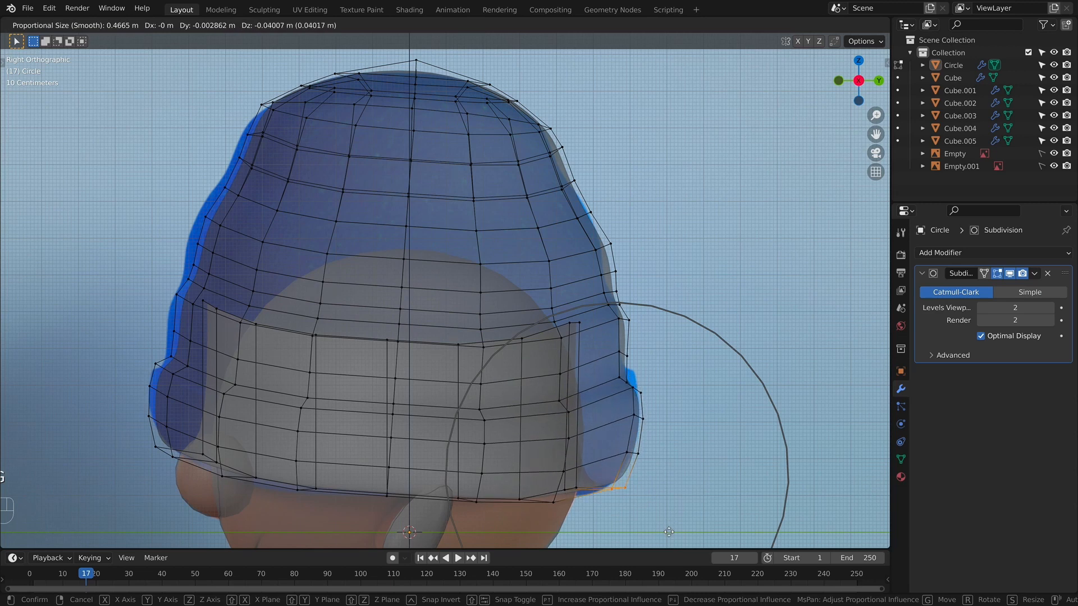
scroll(663, 534, up, 4)
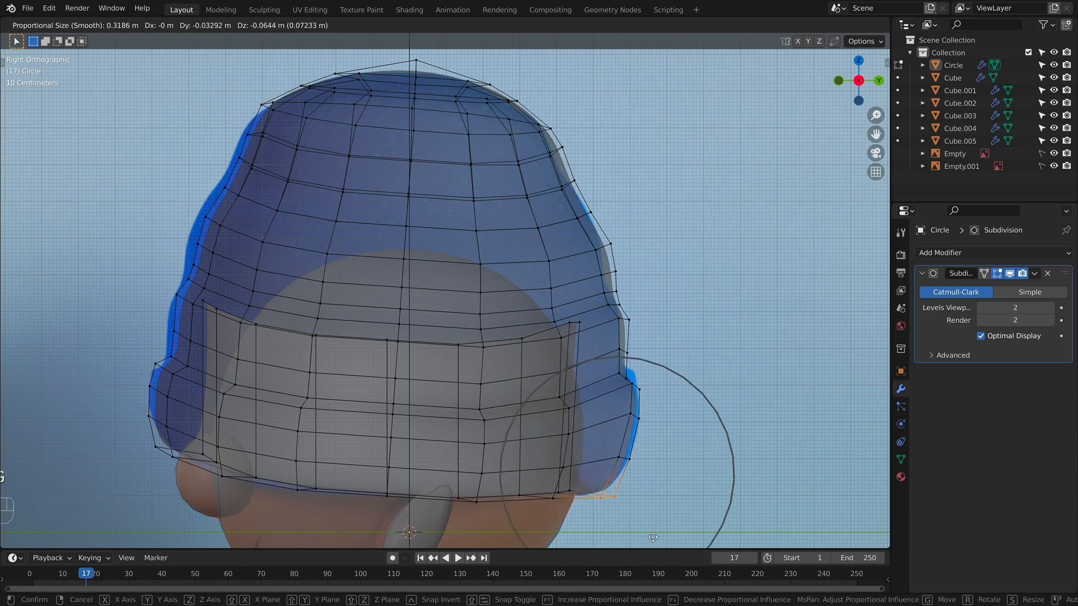
click(617, 435)
Move the brim's lower back vertices outward about 0.016 m along Y with a proportional size of about 0.2 m.
drag(643, 469, 642, 469)
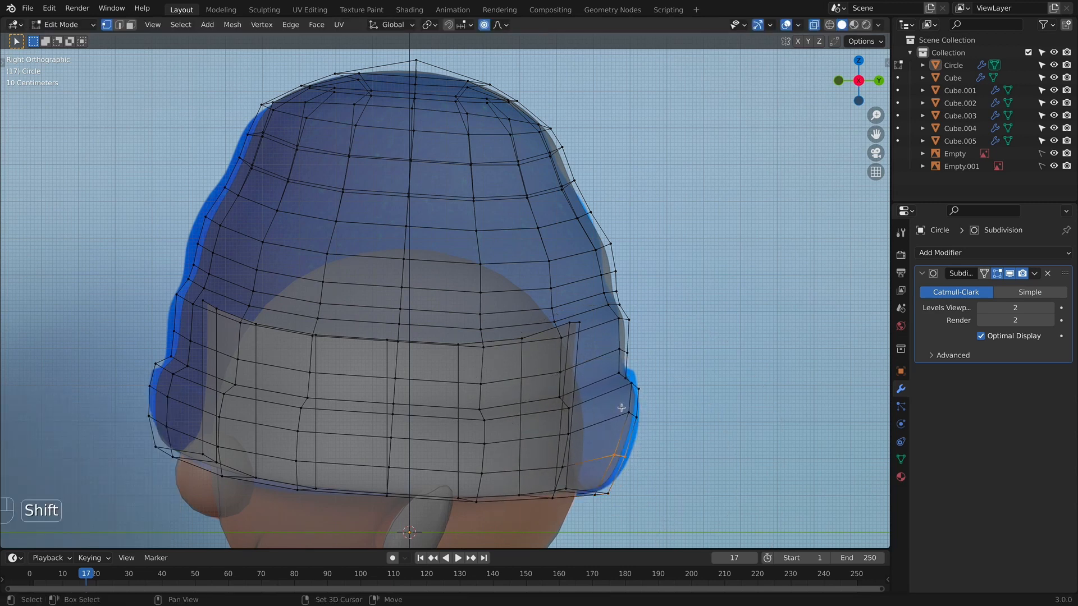
key(g)
scroll(693, 458, up, 3)
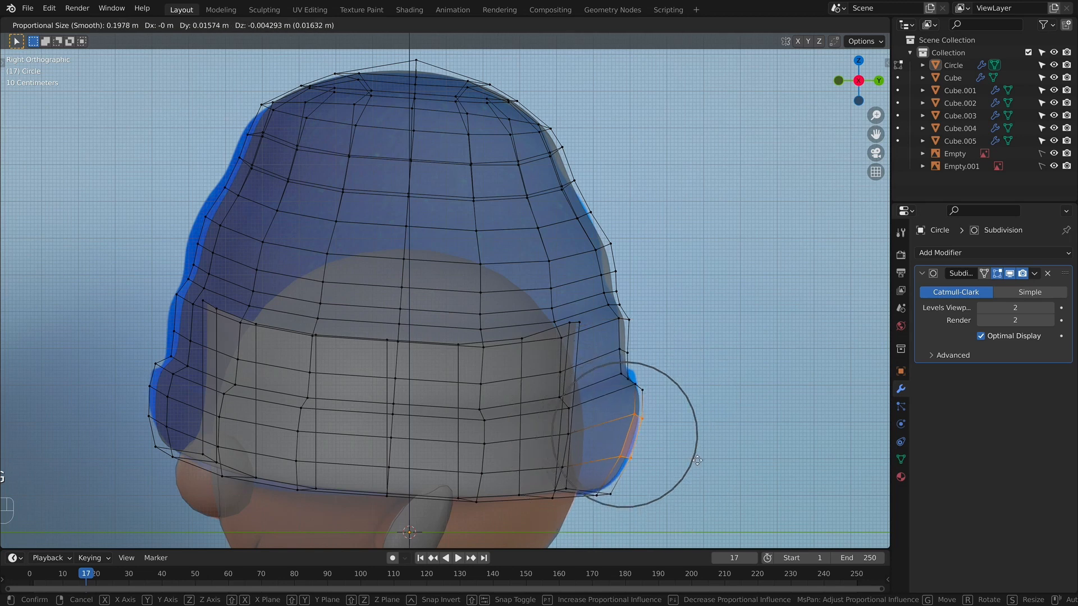
click(698, 461)
Select the vertices along the hat's front profile and move them about -0.026 m along Y to meet the side reference.
shift+middle_drag(370, 343, 560, 370)
drag(446, 120, 477, 194)
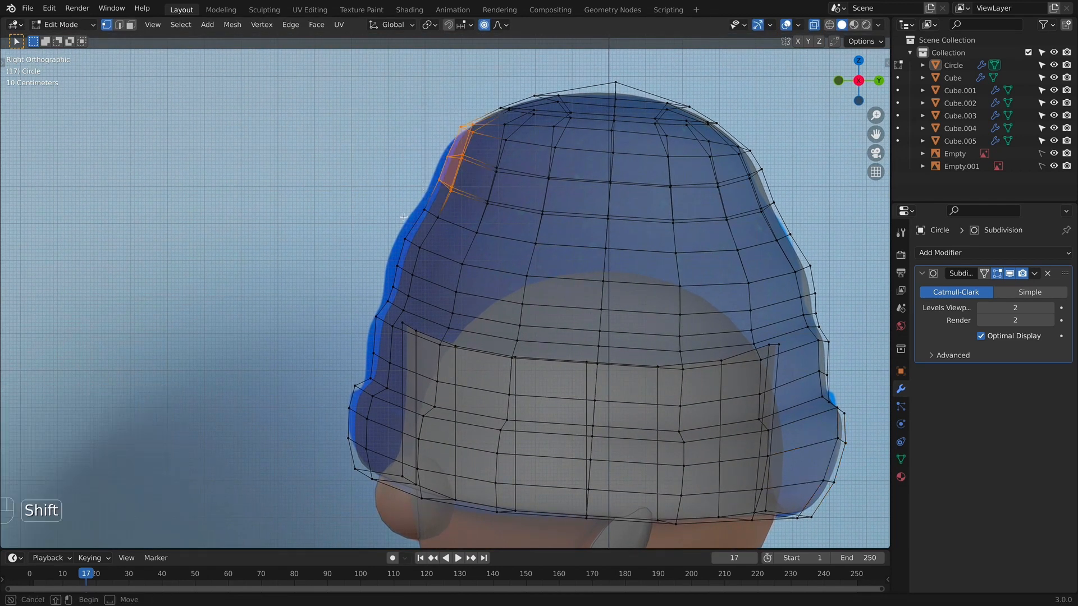
mouse_move(404, 216)
shift+mouse_down()
mouse_move(440, 262)
mouse_move(416, 316)
mouse_move(379, 344)
shift+mouse_up()
key(c)
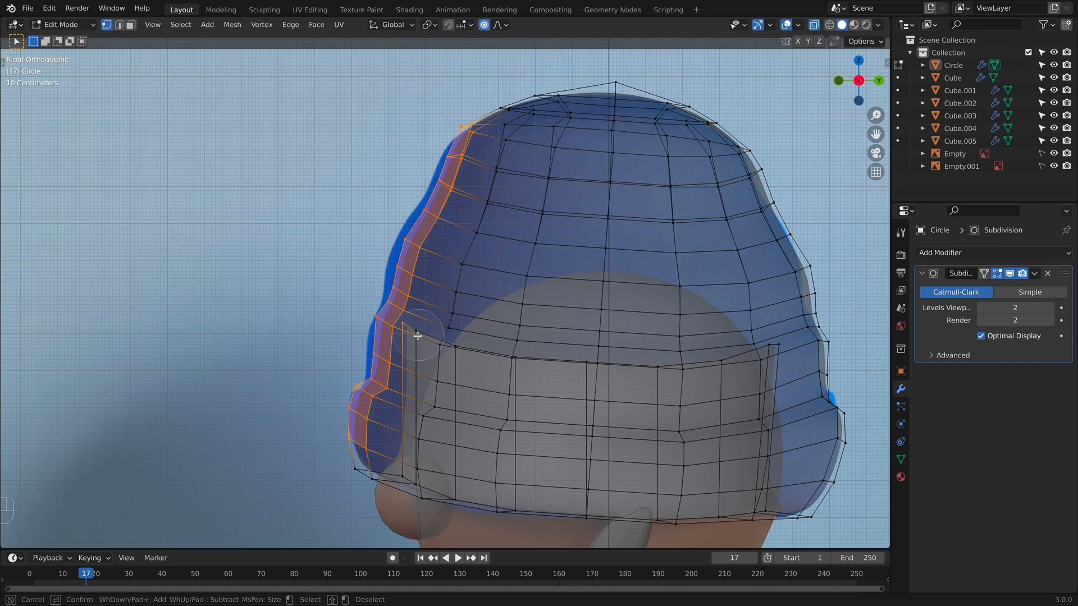
key(Escape)
key(c)
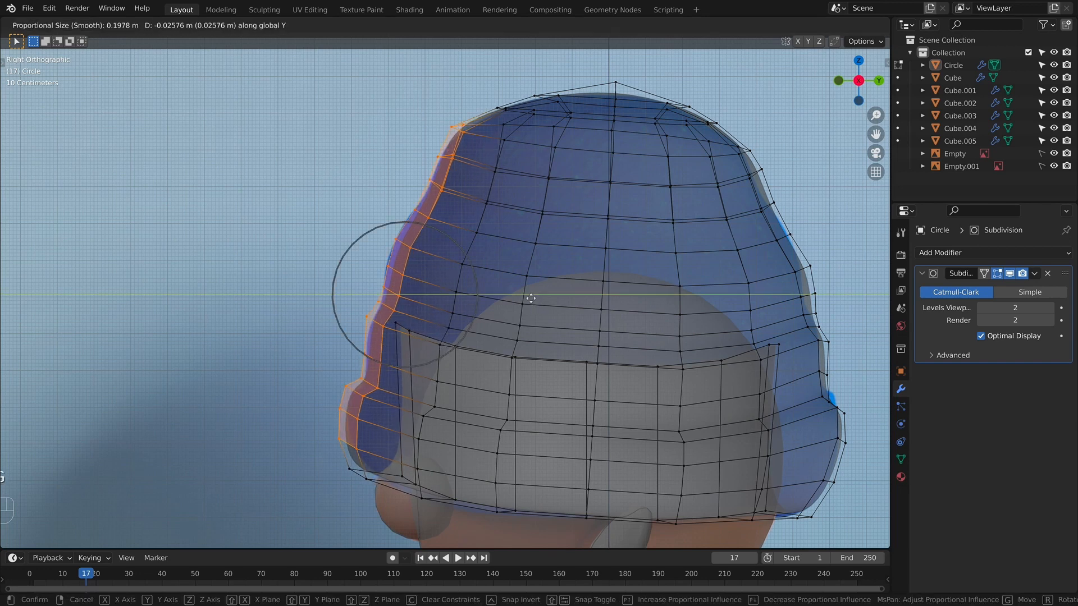
Examine the hat and the whole character from the front in Object Mode with X-ray off.
key(Tab)
scroll(590, 322, down, 5)
key(KP_1)
key(alt+z)
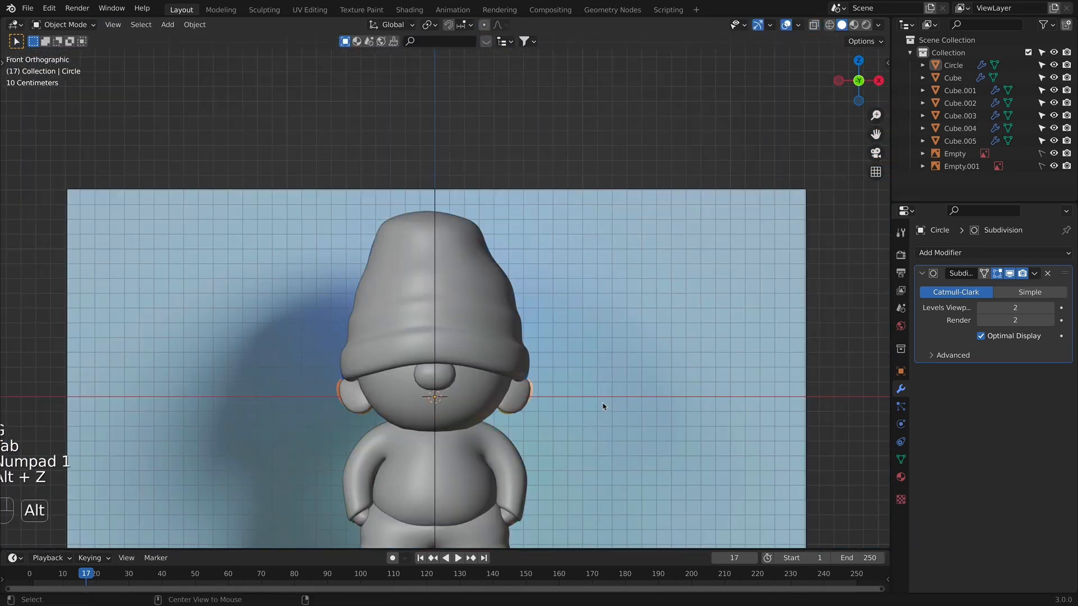
shift+middle_drag(611, 385, 794, 305)
scroll(635, 318, up, 3)
key(KP_1)
scroll(710, 331, down, 3)
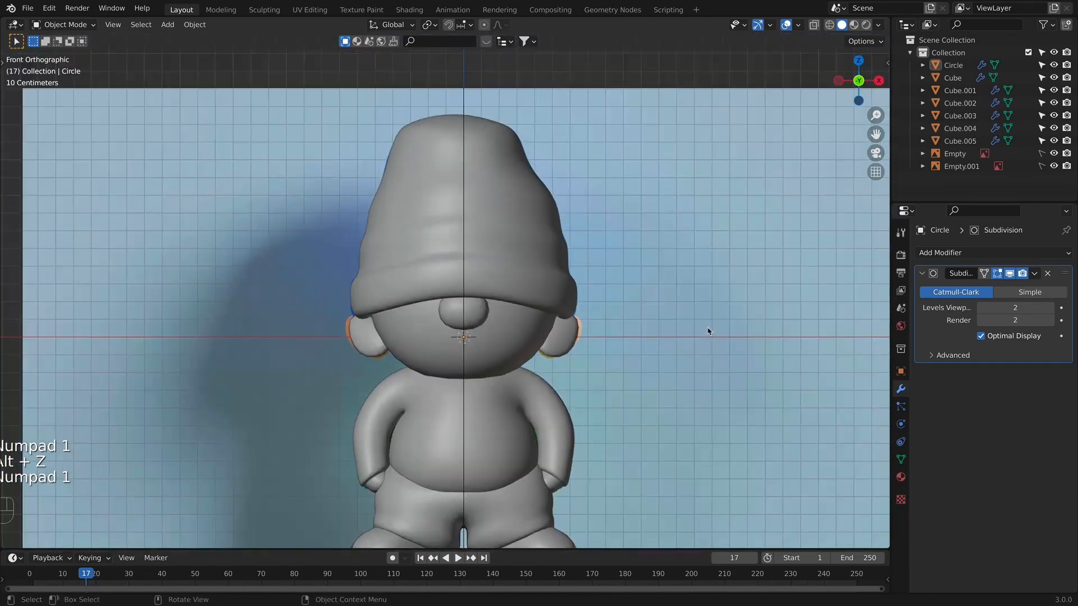
shift+middle_drag(710, 332, 573, 261)
key(KP_1)
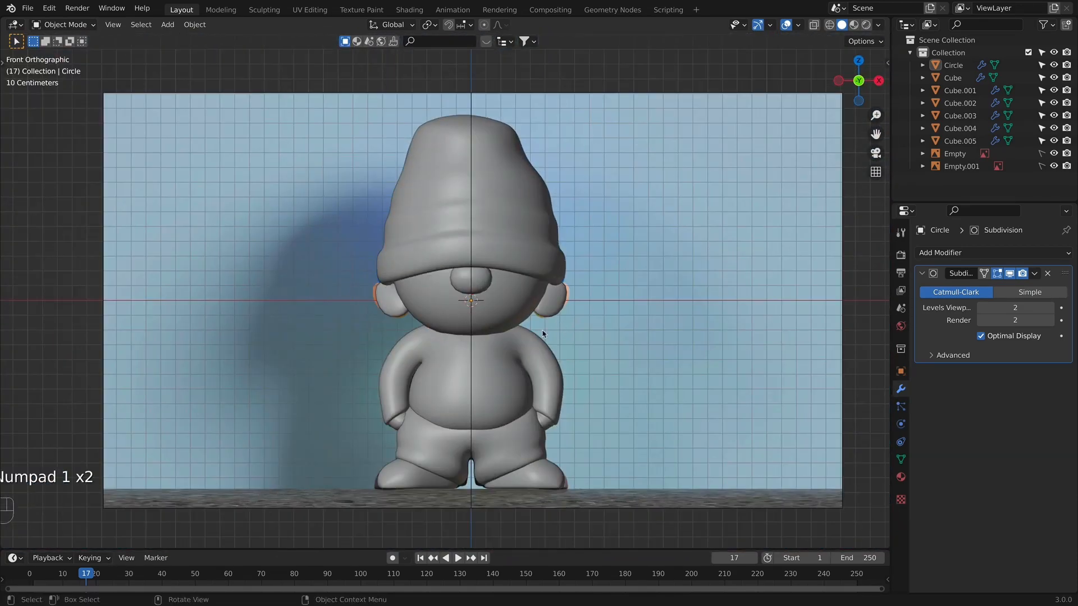
Open the head mesh in Edit Mode and set its Subdivision viewport and render levels to 2.
scroll(542, 334, up, 3)
click(629, 302)
key(Tab)
scroll(629, 302, up, 2)
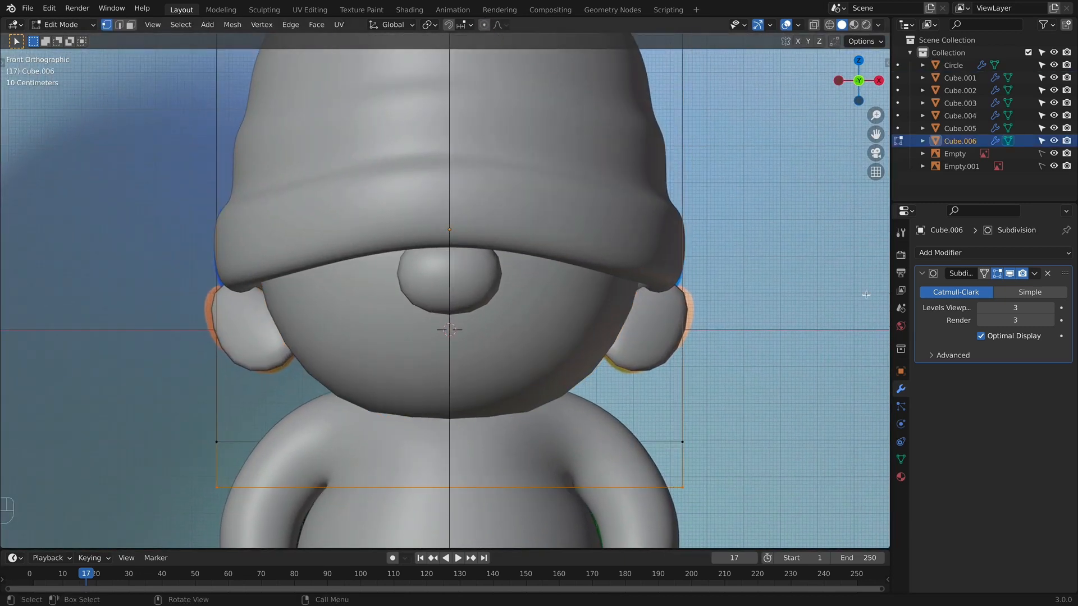
click(981, 308)
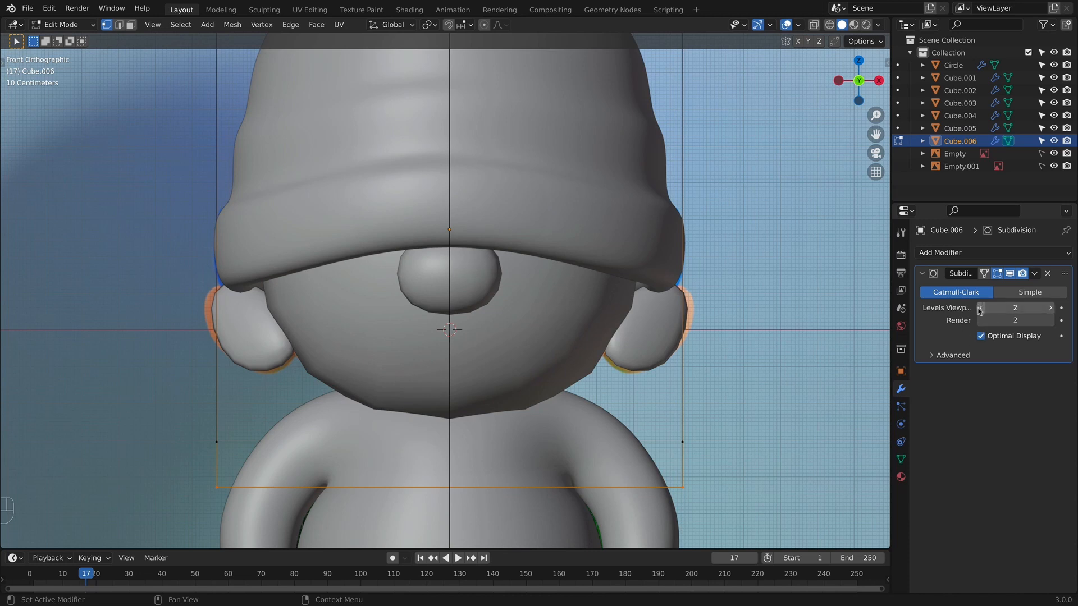
Apply the head's Subdivision modifier in Object Mode and reopen the mesh in Edit Mode.
click(1034, 275)
key(Tab)
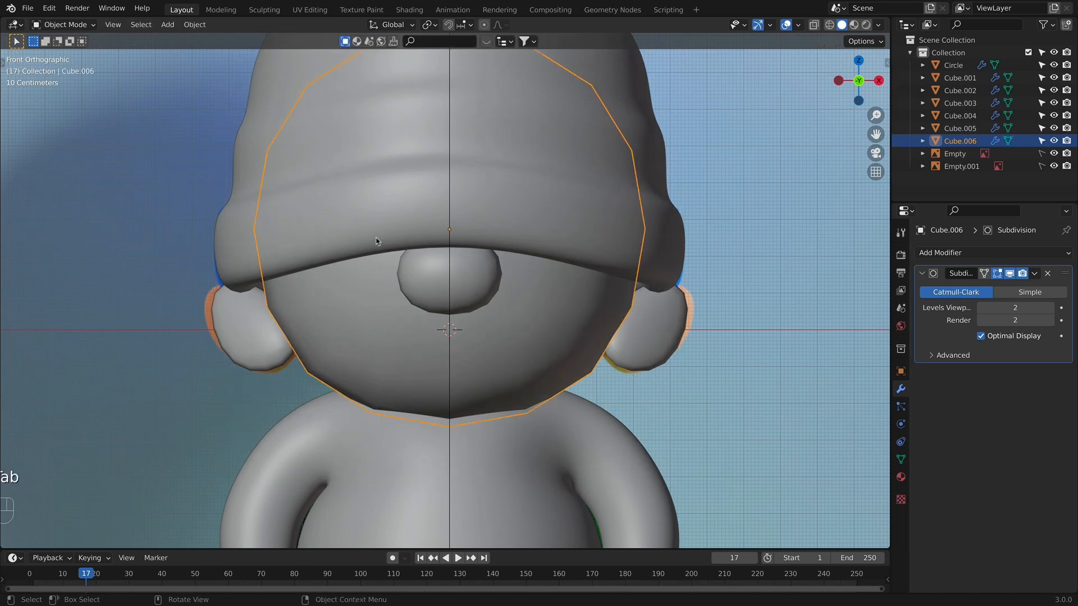
click(1036, 275)
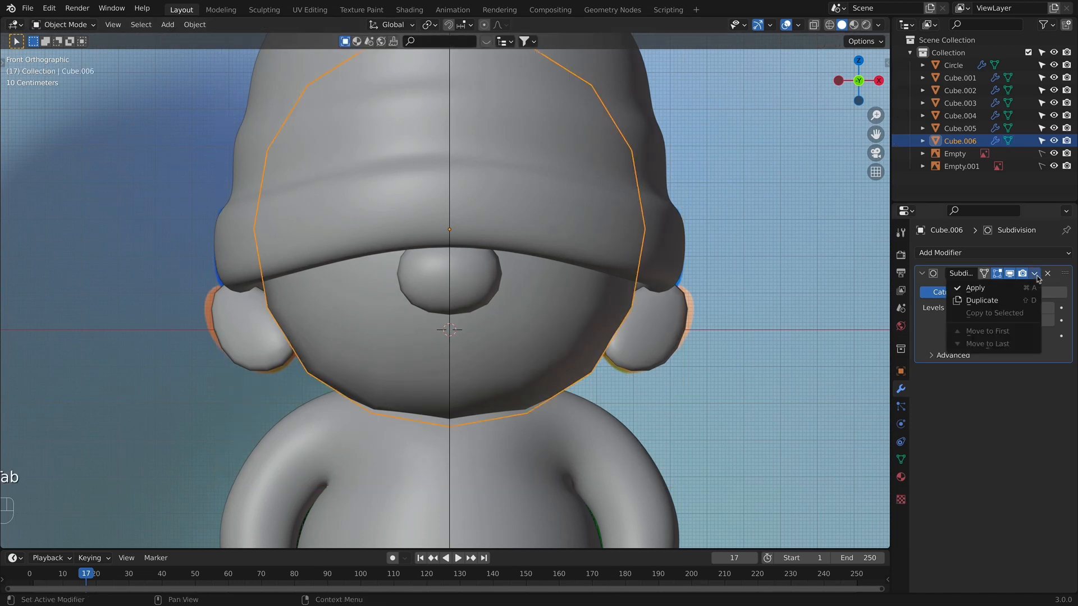
click(1020, 292)
key(Tab)
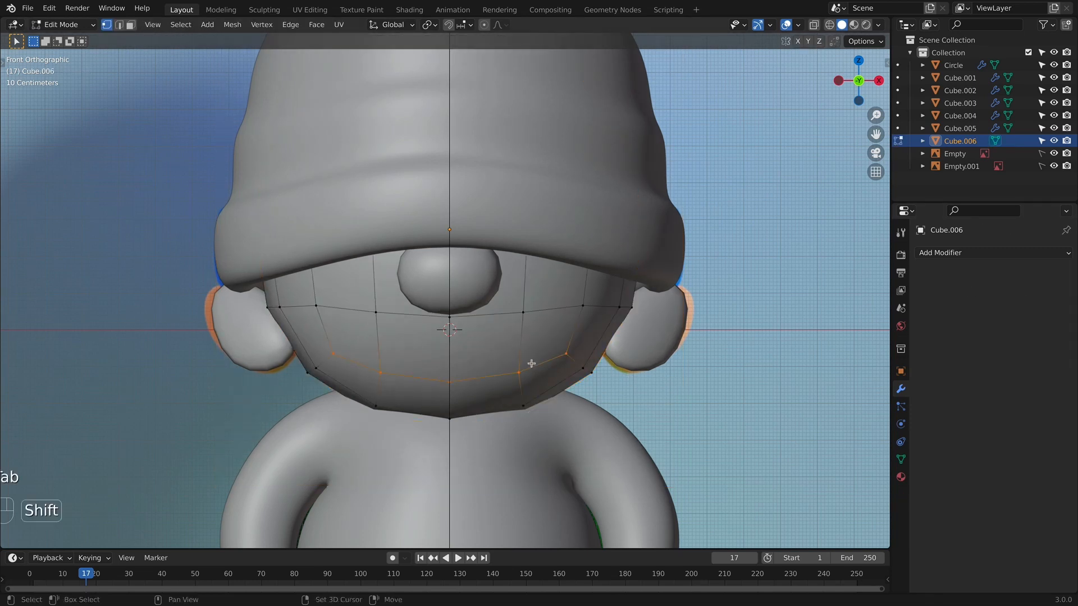
With X-ray on, select all vertices of the head on the negative X side of the centre line and delete them.
shift+middle_drag(531, 363, 534, 381)
drag(464, 396, 560, 392)
drag(563, 356, 332, 402)
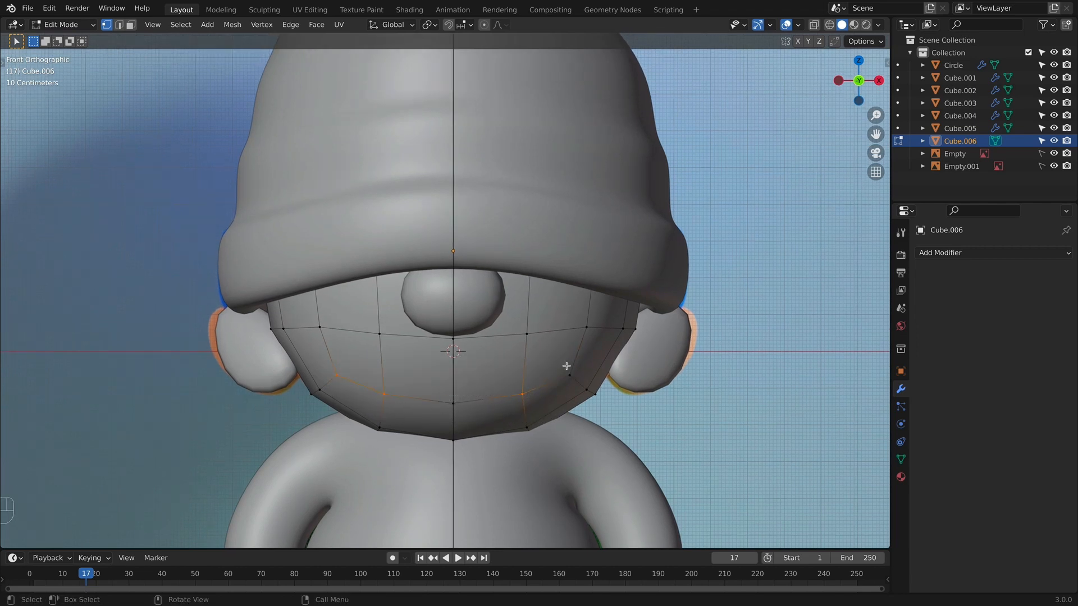
drag(566, 366, 450, 404)
key(alt+z)
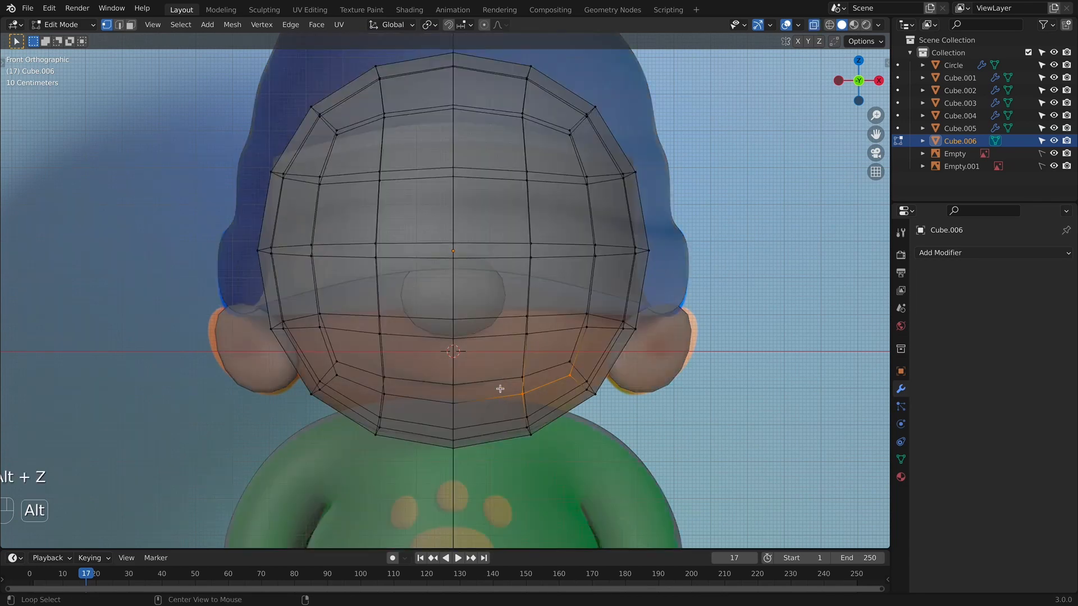
scroll(239, 75, down, 2)
drag(255, 82, 420, 416)
click(256, 123)
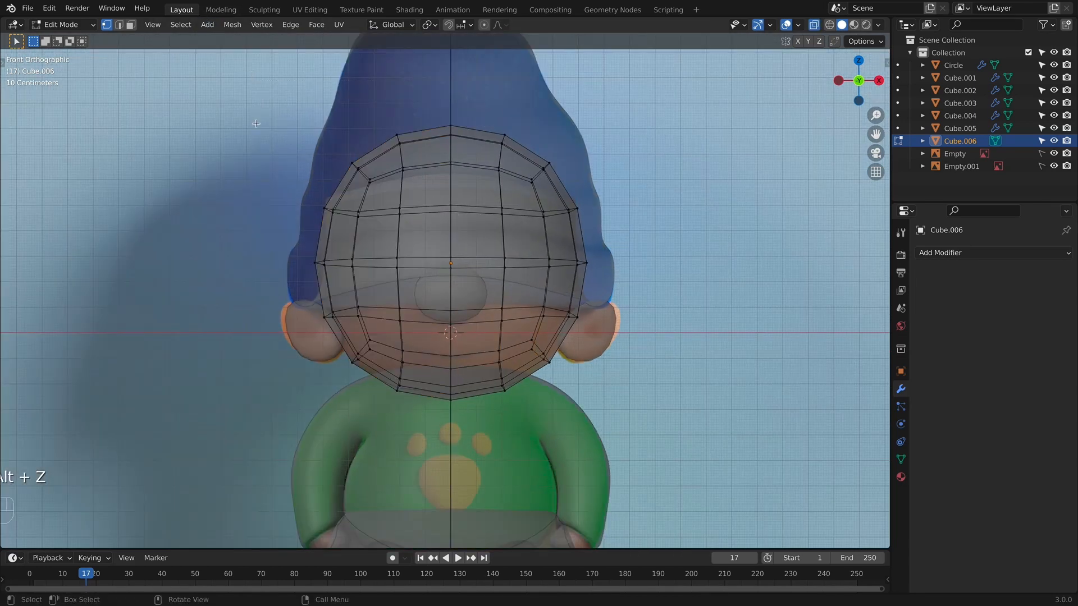
drag(262, 109, 420, 397)
key(x)
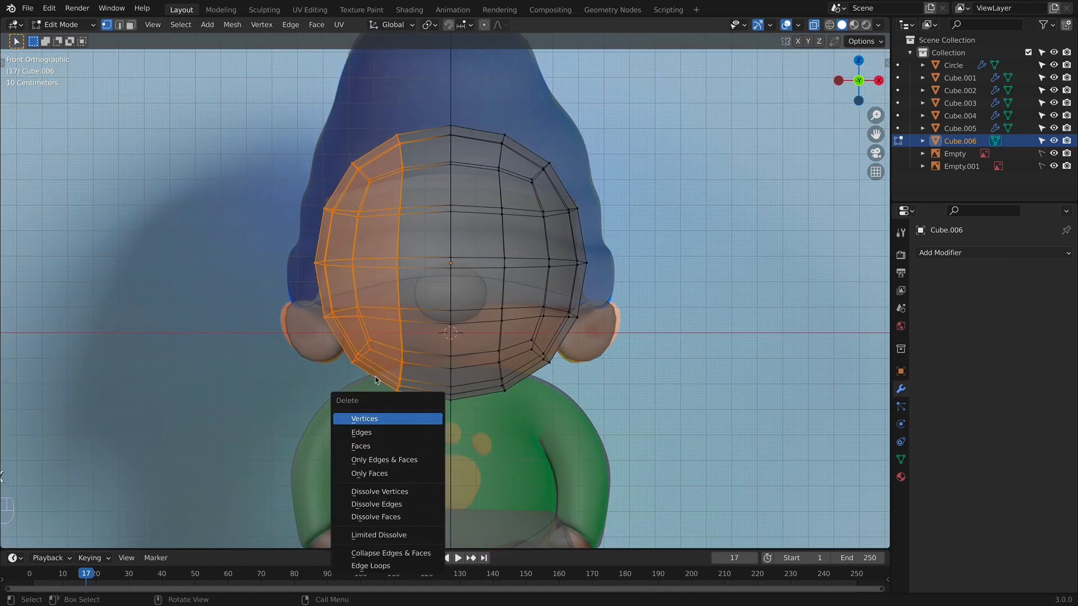
click(378, 420)
Add an X-axis Mirror modifier with Clipping to the half head, plus a Subdivision Surface modifier with viewport level 2.
key(Tab)
click(994, 251)
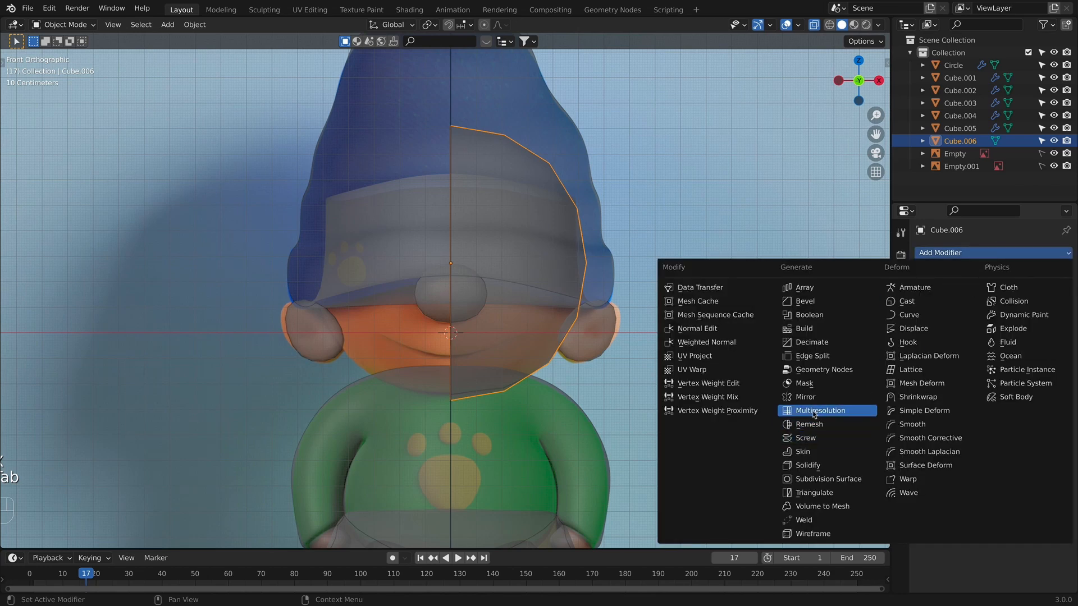
click(817, 393)
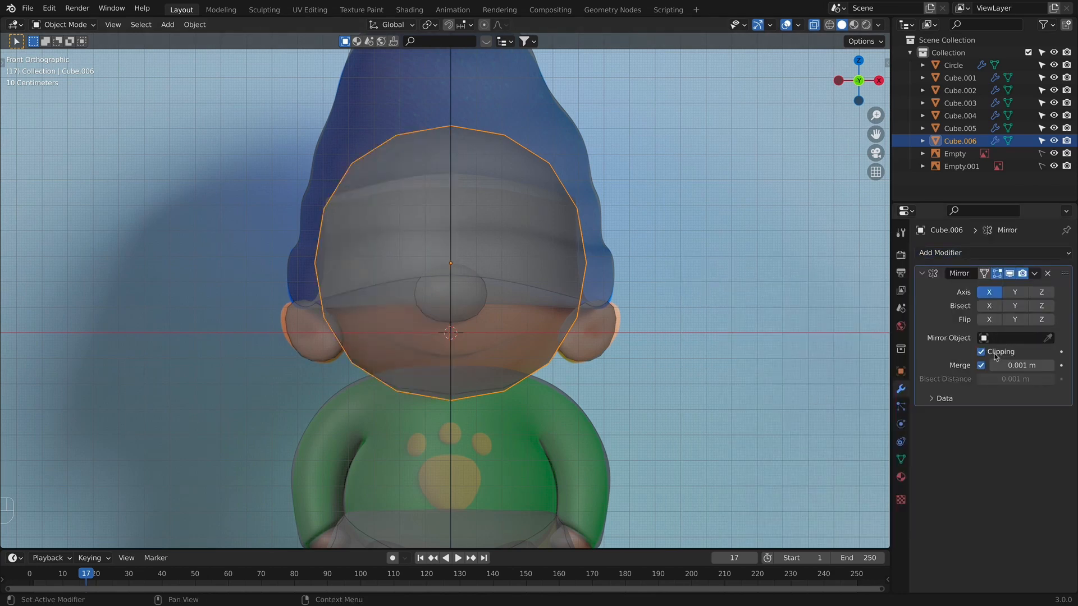
click(986, 254)
click(822, 481)
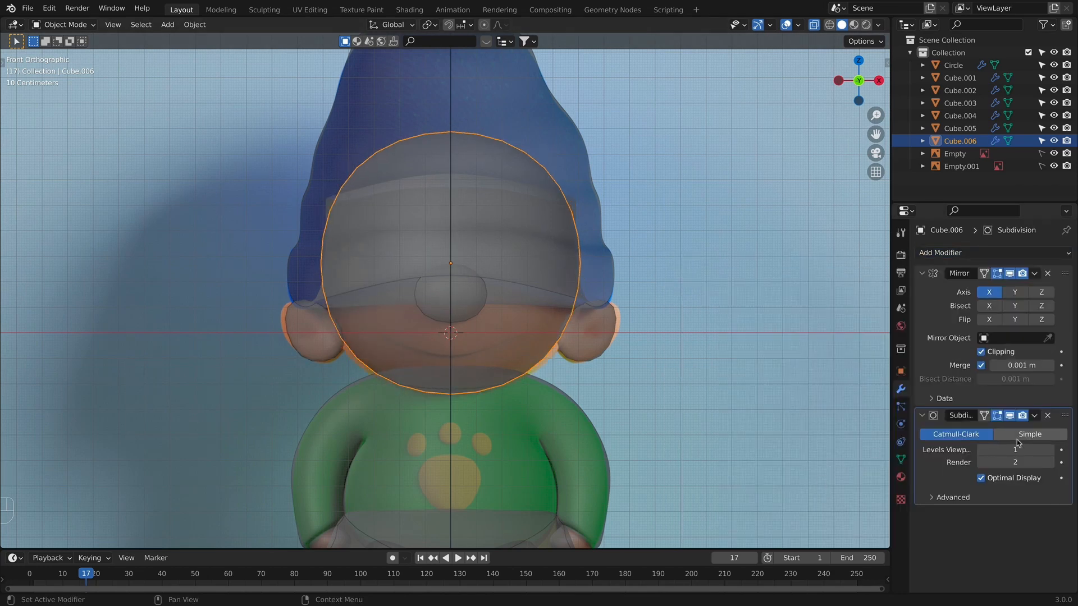
click(1052, 454)
Scale the head uniformly by about 1.009 and along X by about 1.049 in the front view.
key(s)
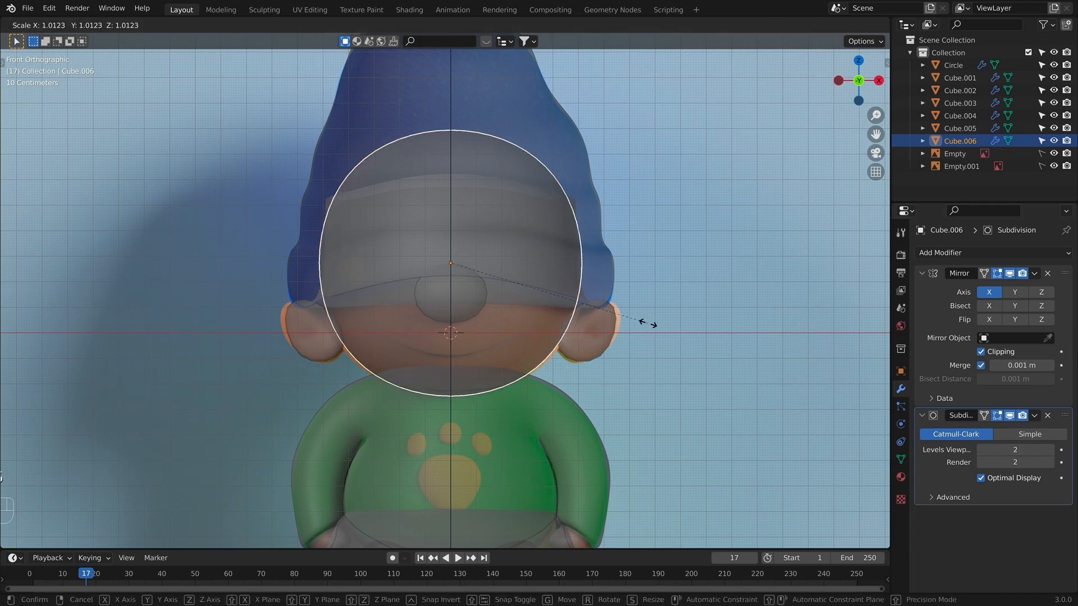
click(650, 320)
key(s)
key(x)
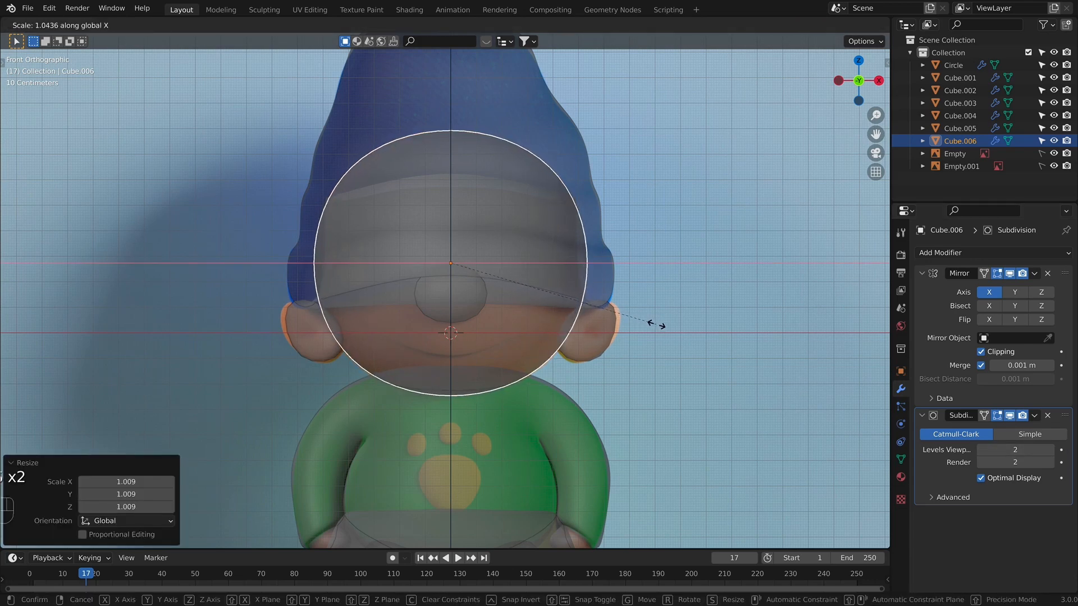
click(658, 327)
Scale the head up slightly to fit the face outline in the side reference.
key(KP_3)
scroll(660, 336, up, 2)
key(s)
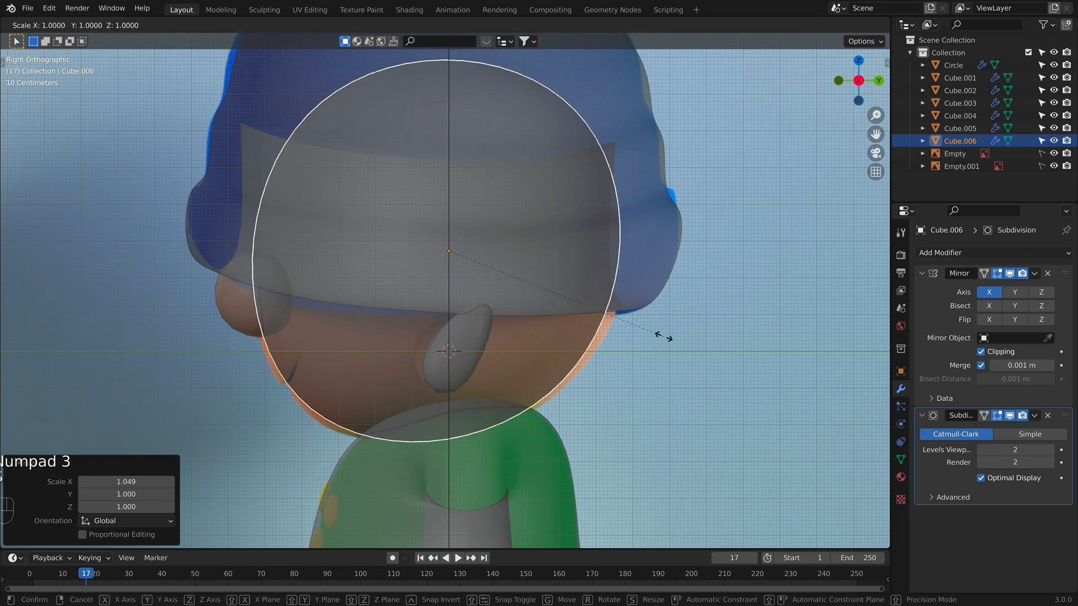
click(676, 323)
Scale all of the head's vertices to about 0.919 along X in Edit Mode and check the fit from both views.
key(Tab)
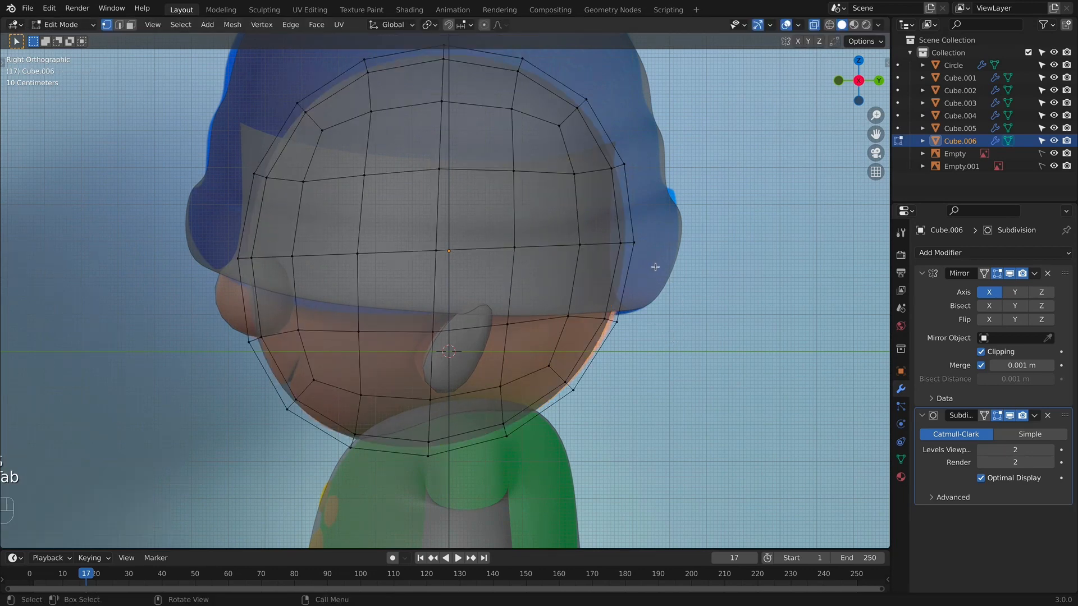
scroll(646, 264, down, 2)
key(KP_1)
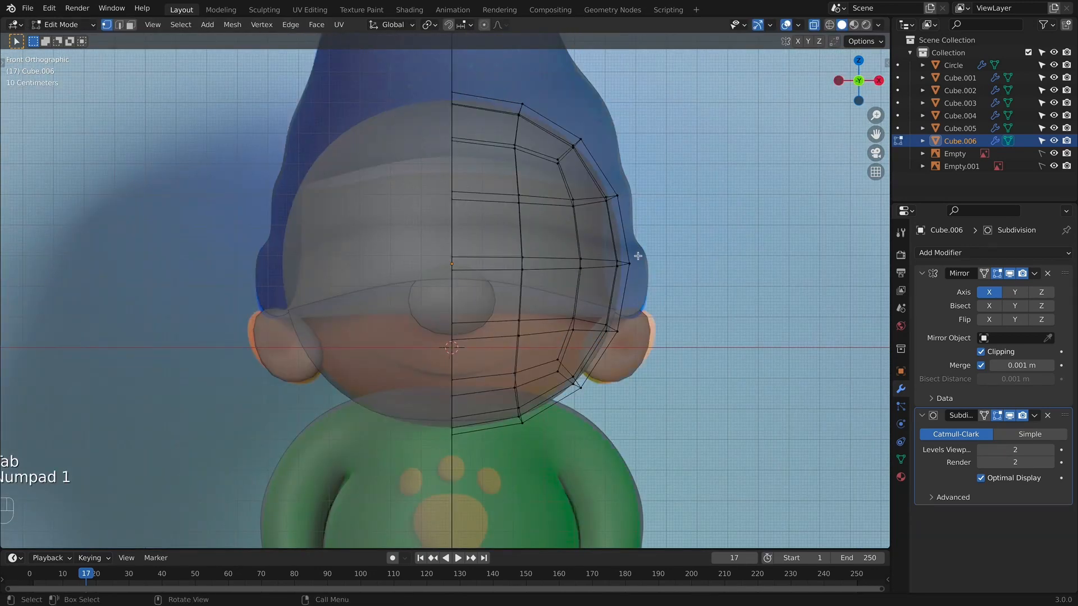
key(KP_3)
key(KP_1)
key(x)
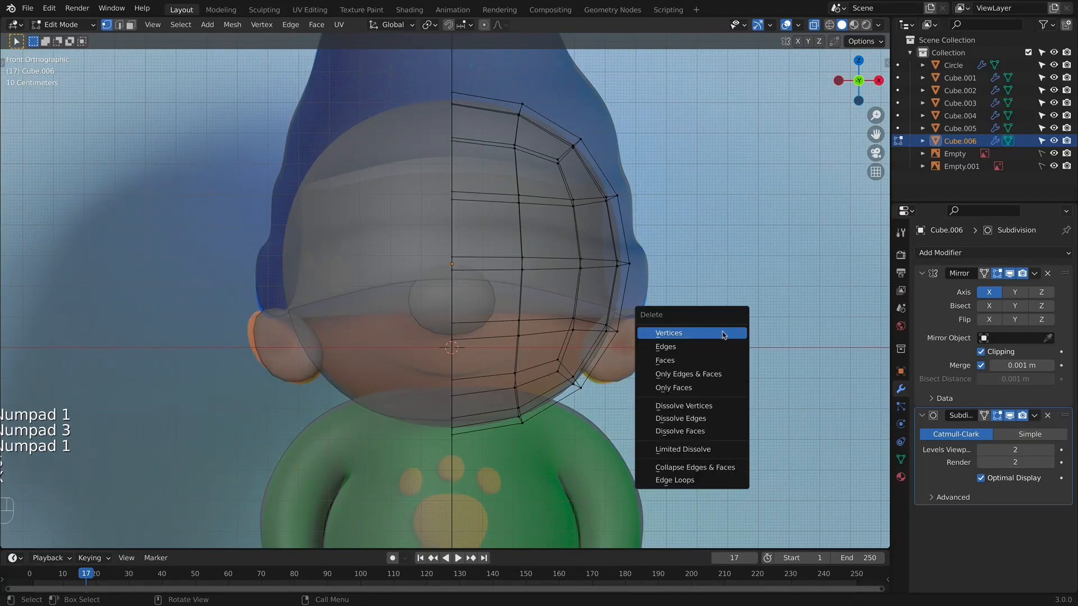
key(a)
key(x)
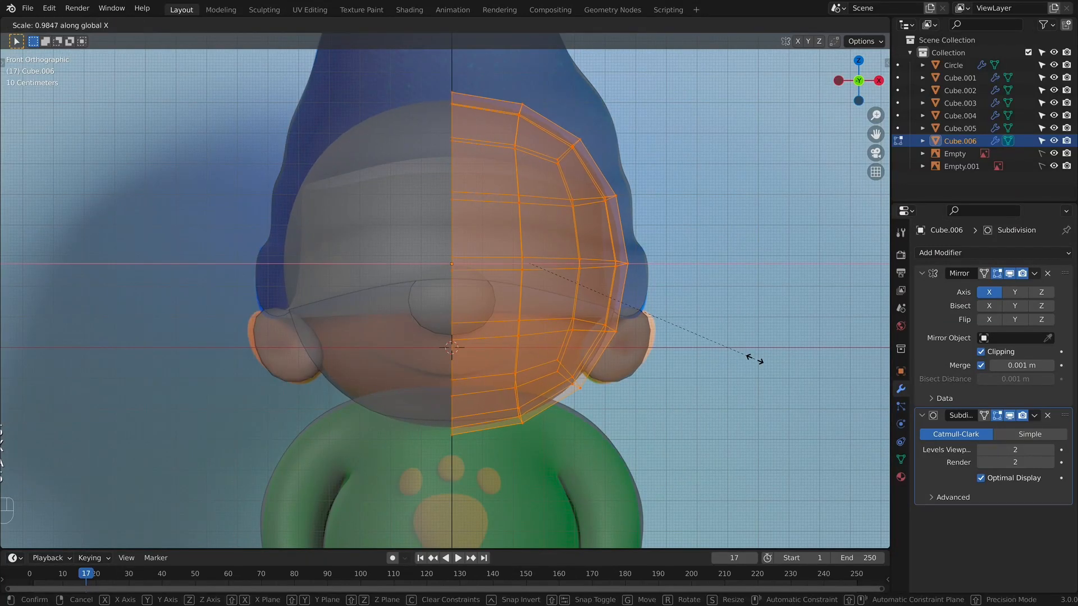
click(742, 360)
key(alt+z)
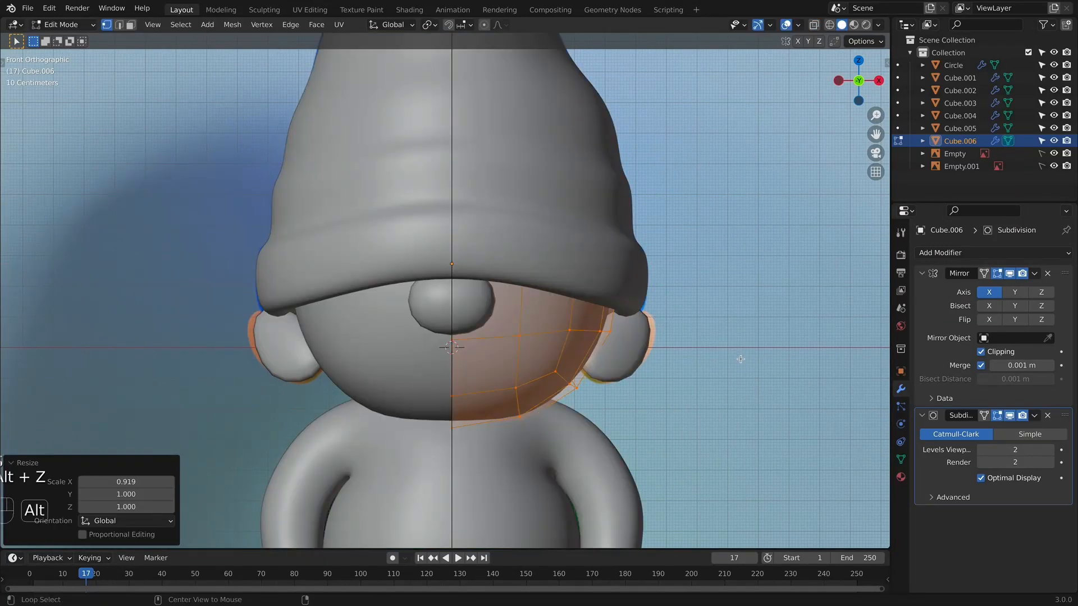
key(alt+z)
key(Tab)
key(KP_3)
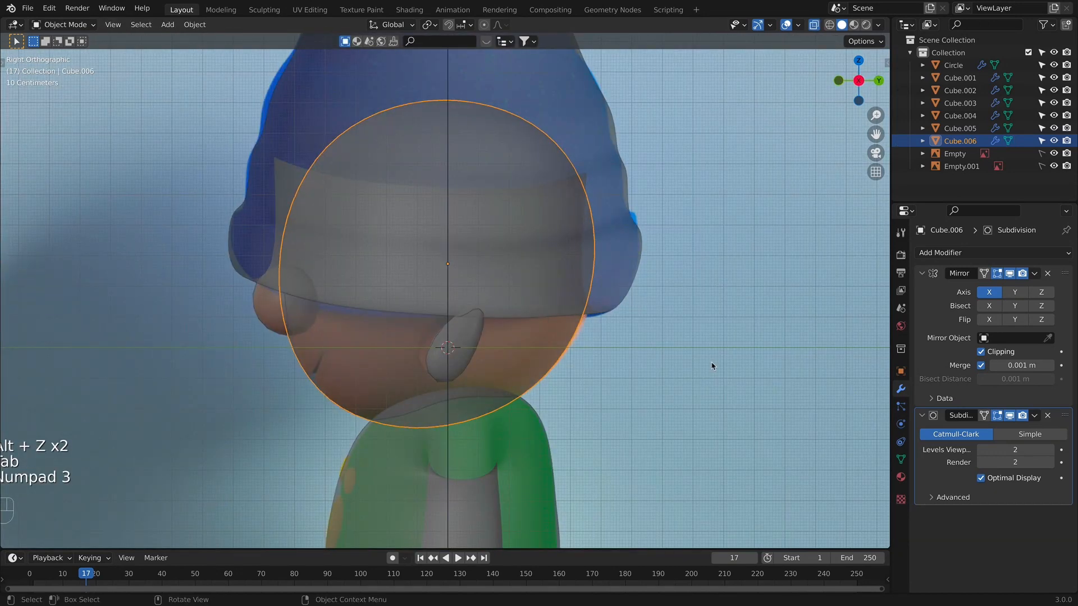
key(KP_1)
Select the three front vertices along the mouth line, from the centre line out to the mouth corner.
key(Tab)
scroll(523, 375, up, 1)
shift+middle_drag(576, 372, 562, 337)
key(alt+z)
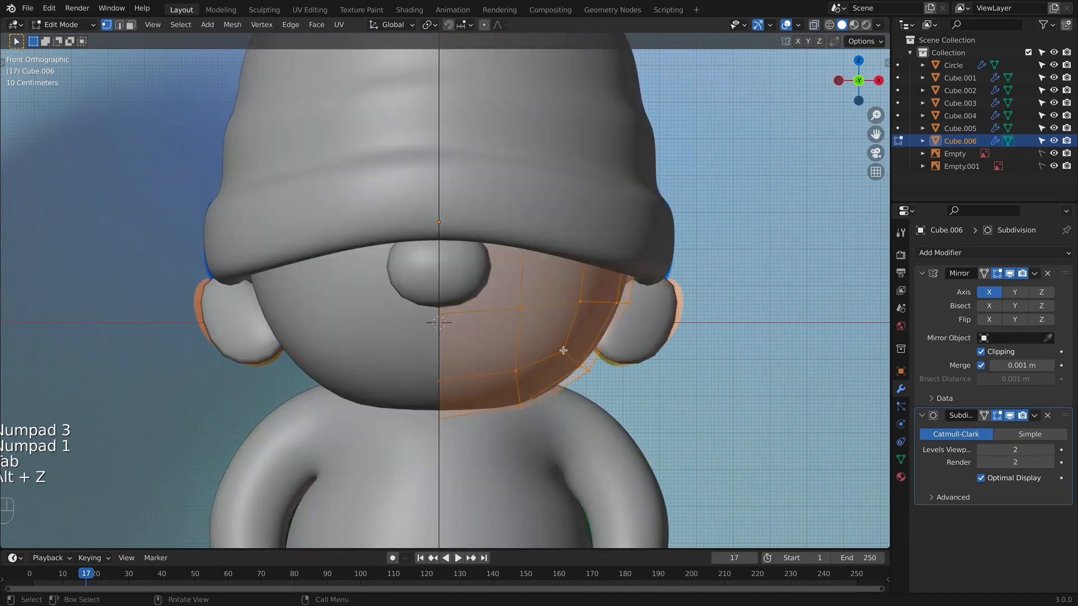
click(435, 380)
shift+click(562, 351)
key(alt+z)
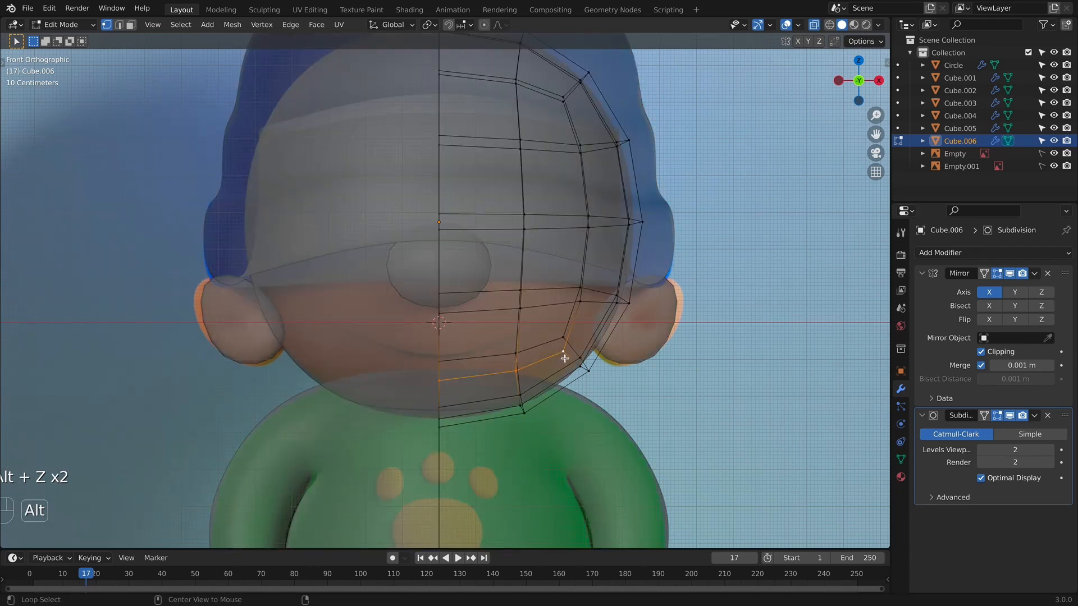
key(g)
key(z)
click(555, 340)
Edge-slide the selected mouth-line vertices upward in the side view to follow the reference smile.
key(KP_3)
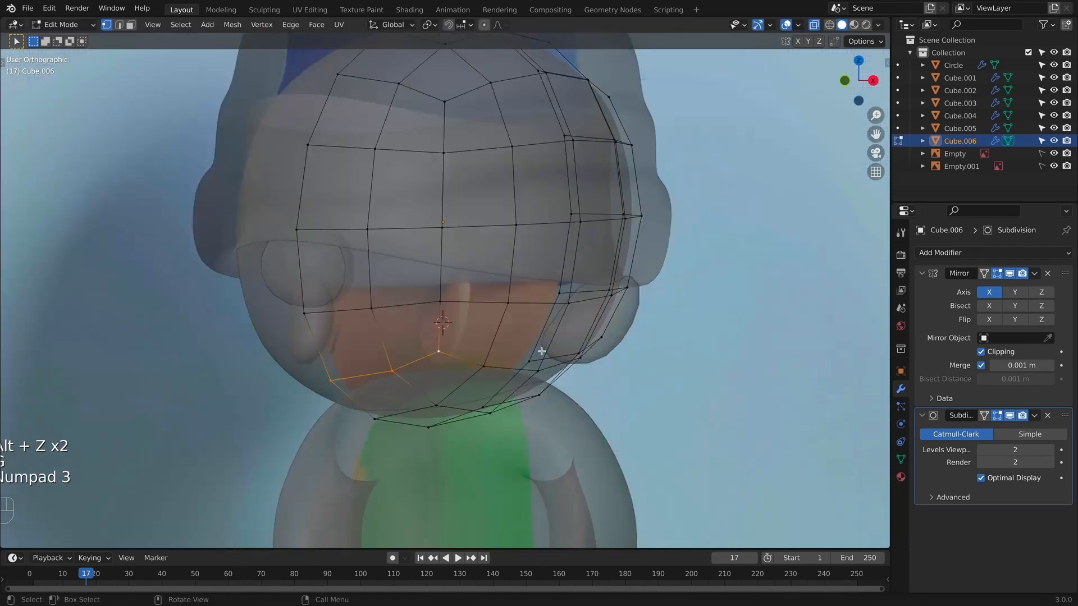
key(g)
key(g)
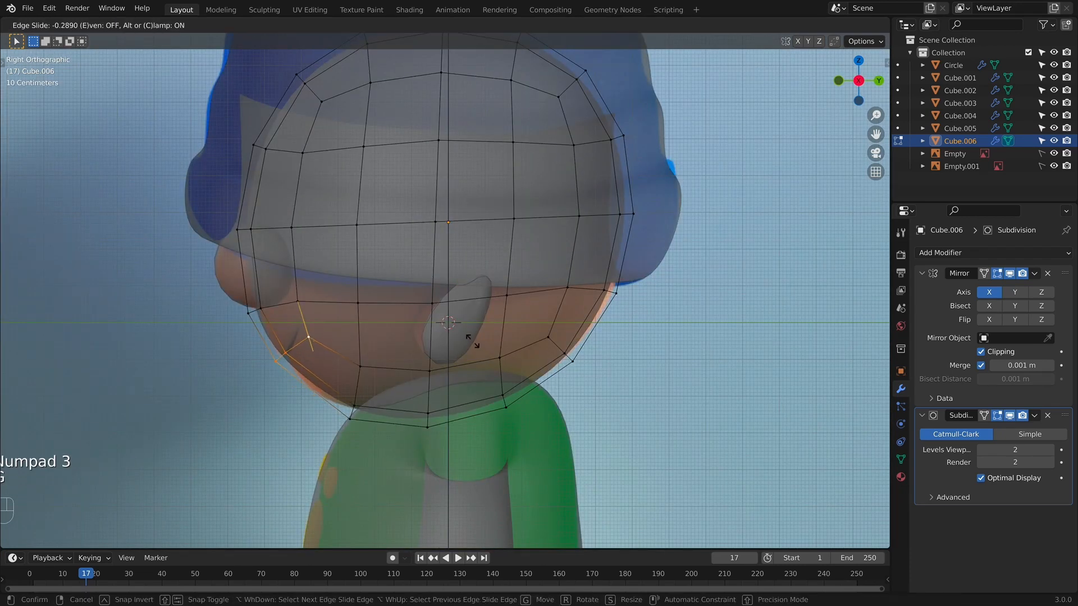
click(475, 343)
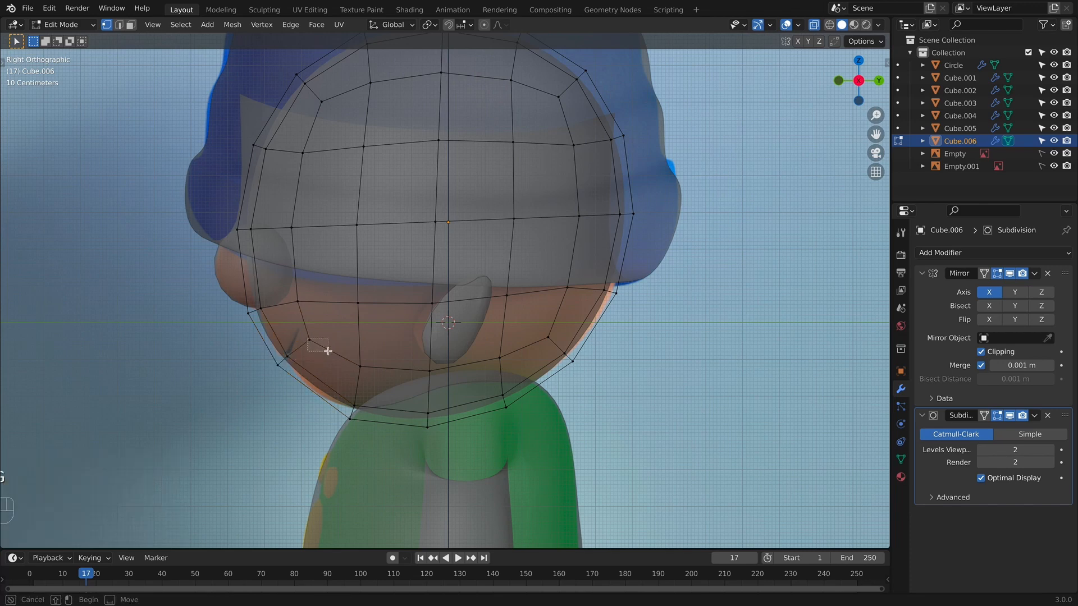
Move the mouth corner vertex about -0.011 m along Y and 0.054 m along Z, and the chin vertices about -0.043 m along Y.
key(g)
click(359, 433)
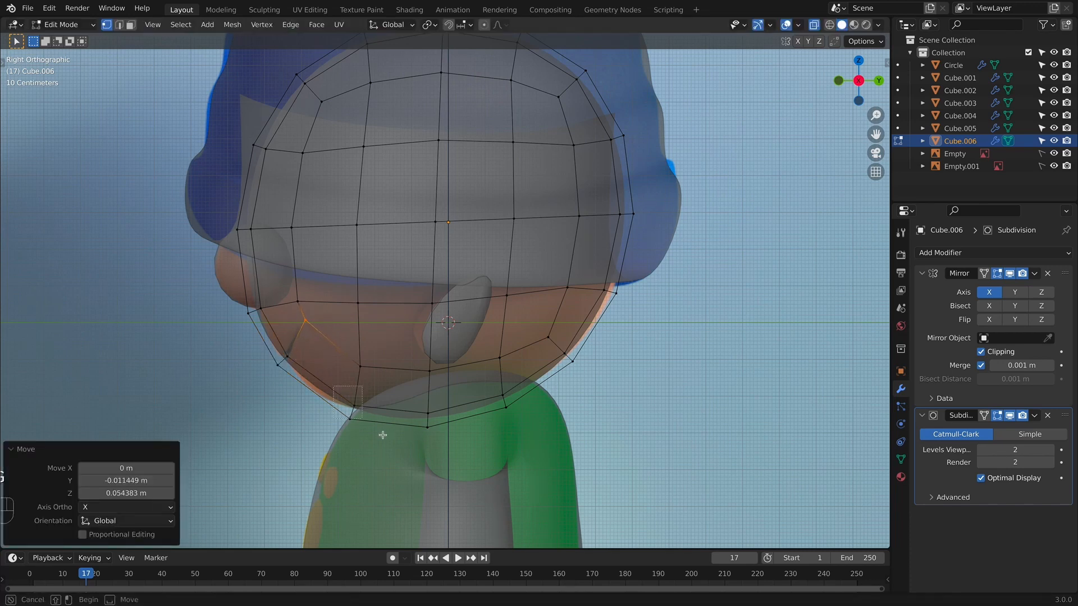
key(g)
click(368, 435)
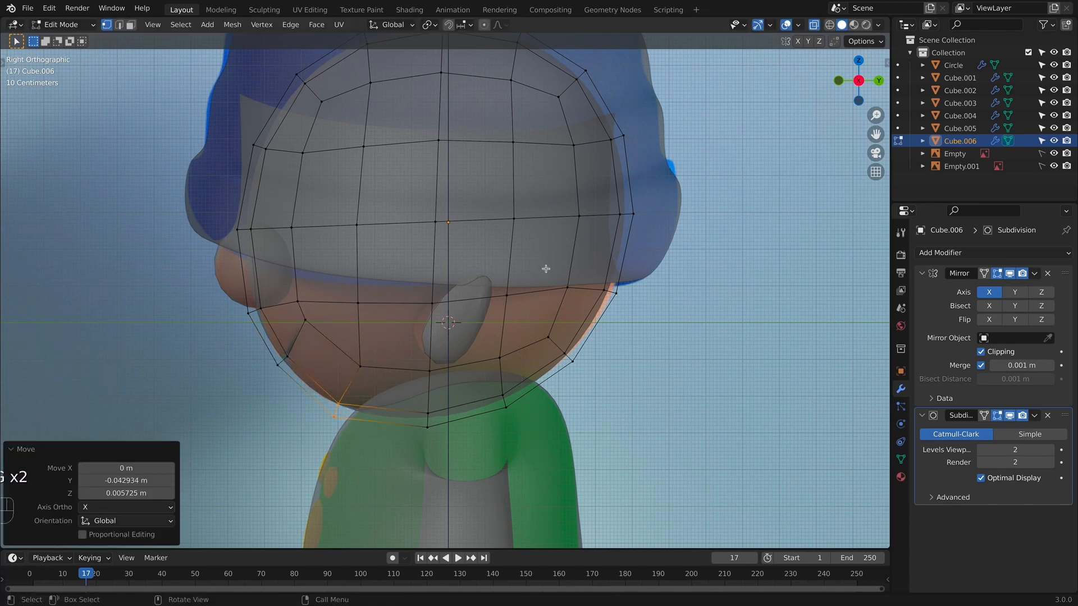
Move the head's lower back vertices about 0.011 m along Y and 0.009 m along Z, and nudge the rows above outward.
drag(662, 404, 664, 405)
key(g)
click(668, 402)
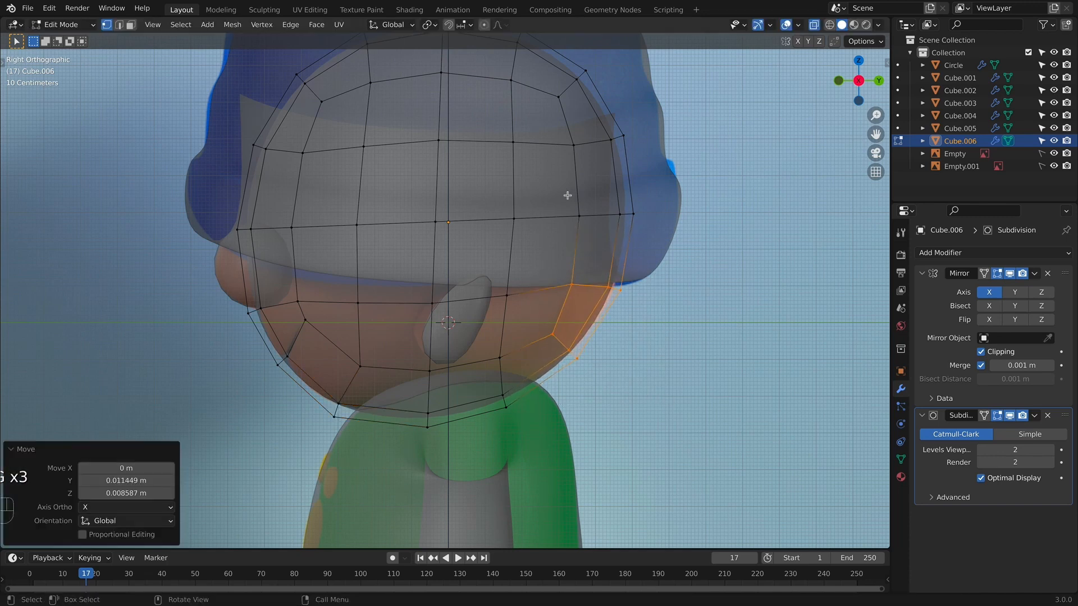
drag(554, 181, 691, 244)
key(g)
click(694, 244)
drag(521, 255, 674, 340)
key(g)
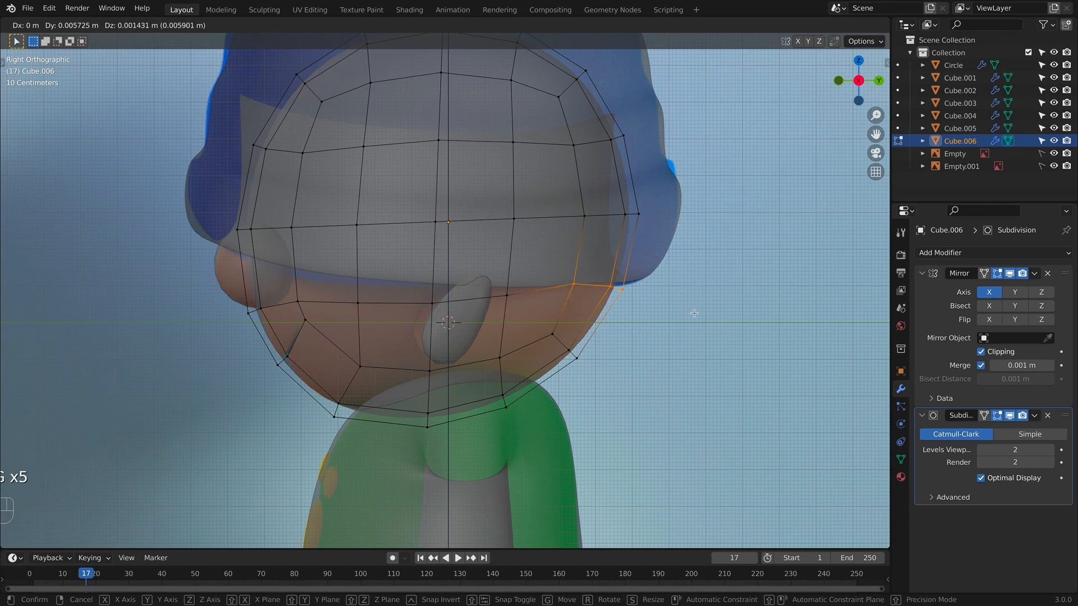
click(695, 314)
Rip the mesh along the mouth-line vertices and move the lower lip edge about -0.021 m along Z to open the mouth.
key(KP_1)
key(alt+z)
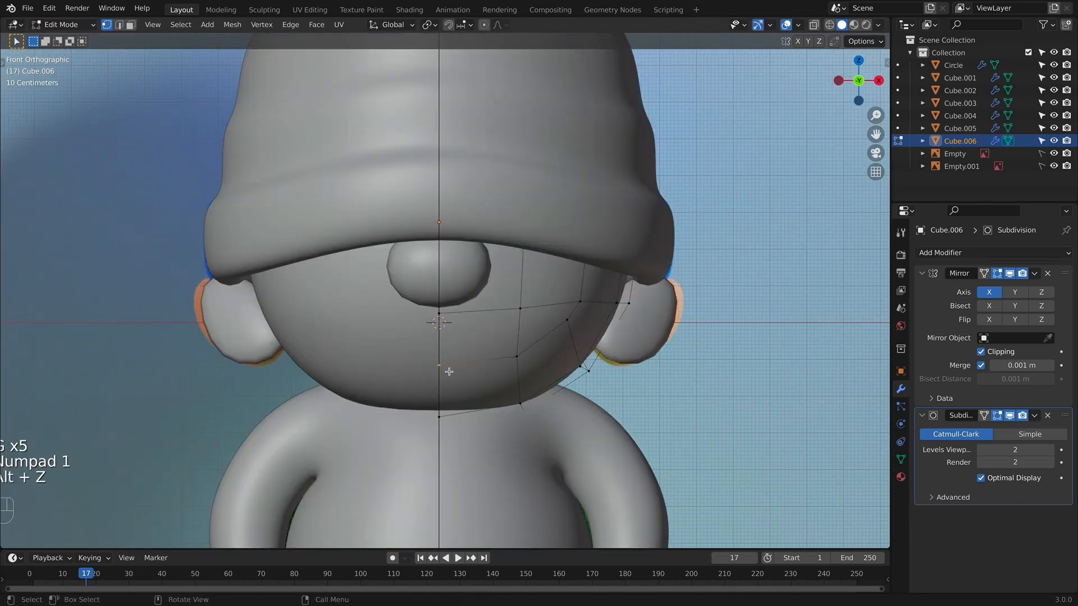
shift+click(526, 356)
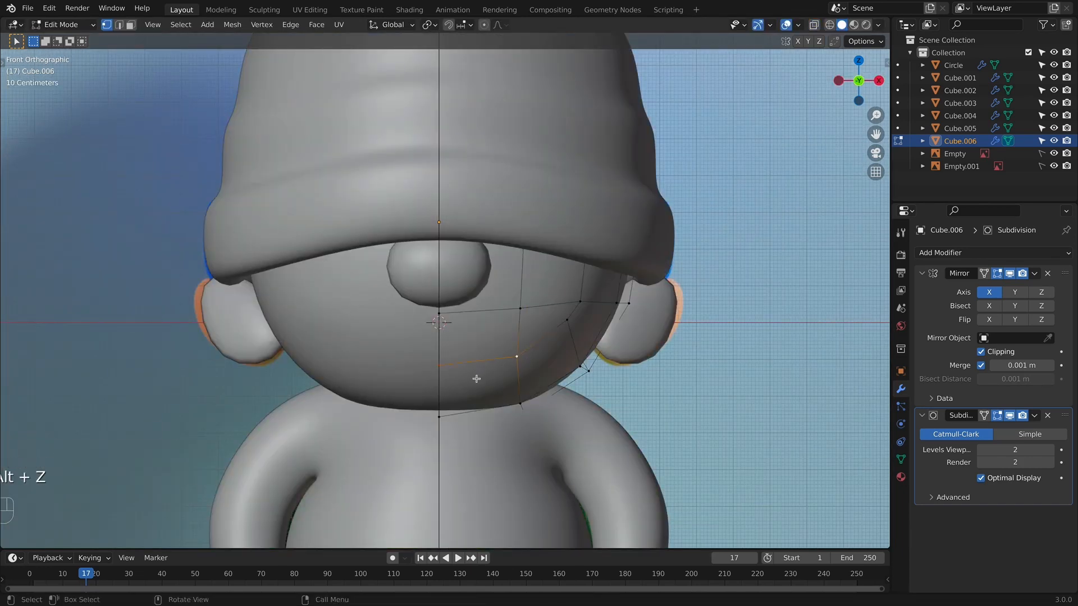
key(g)
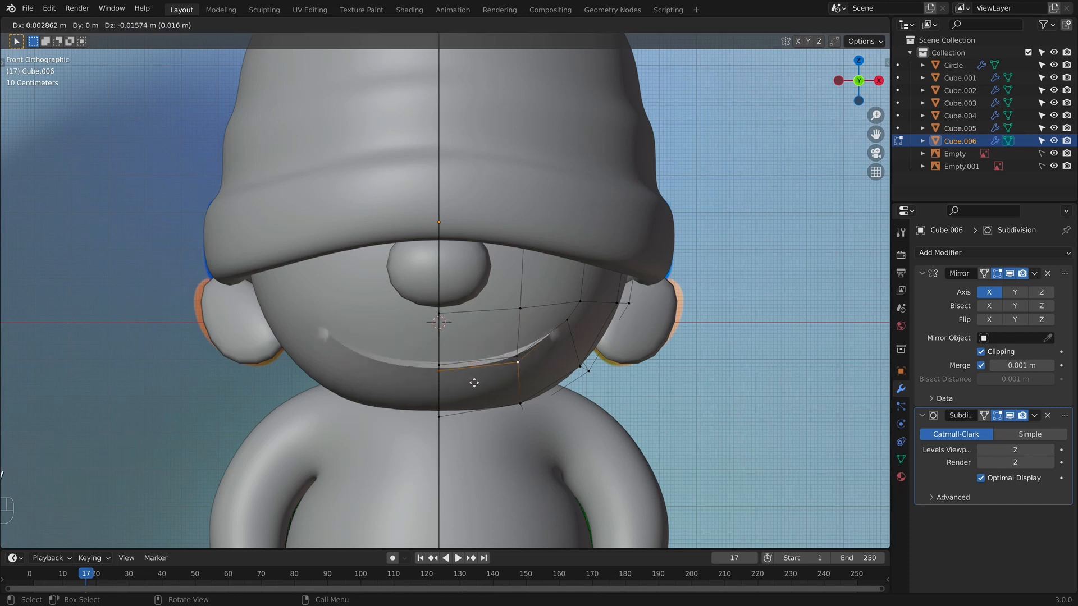
click(474, 384)
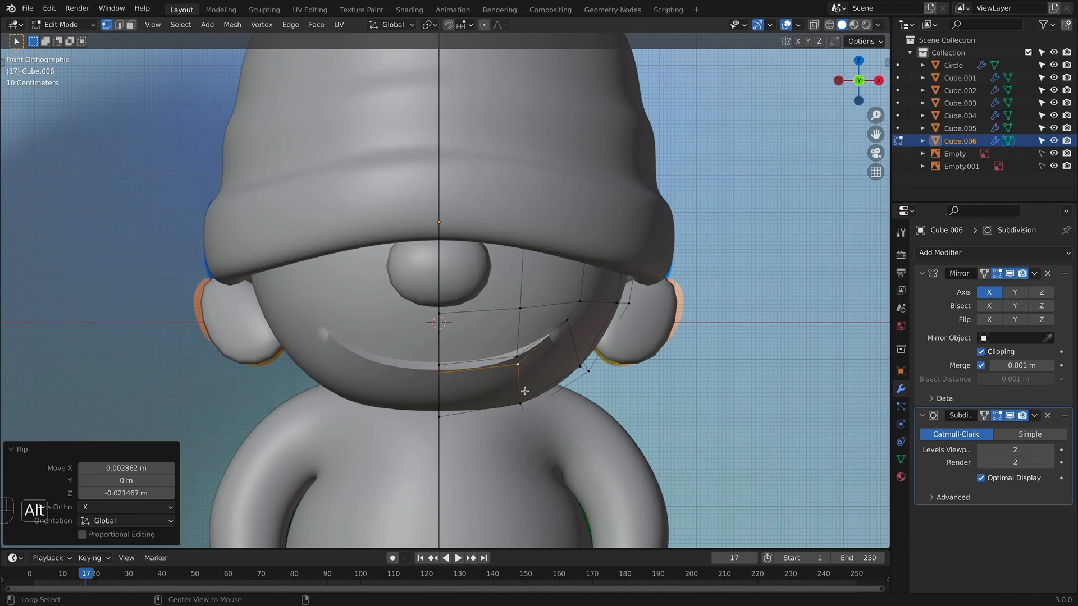
Select the whole edge loop around the mouth opening and move it about 0.017 m along Z to match the reference.
key(alt+z)
key(alt+z)
key(alt+z)
alt+shift+click(462, 362)
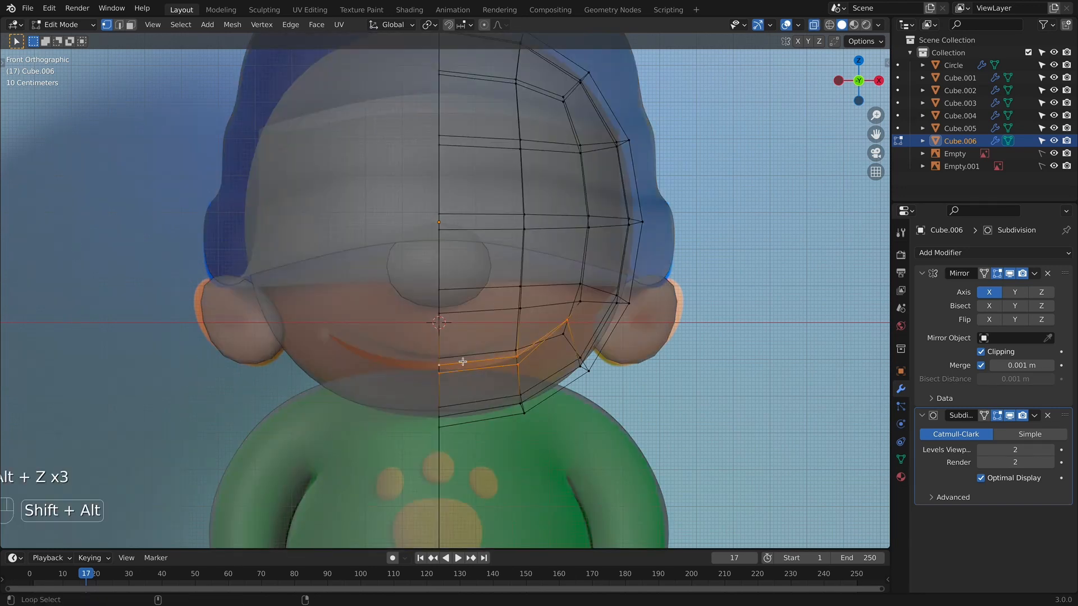
key(alt+z)
key(g)
key(z)
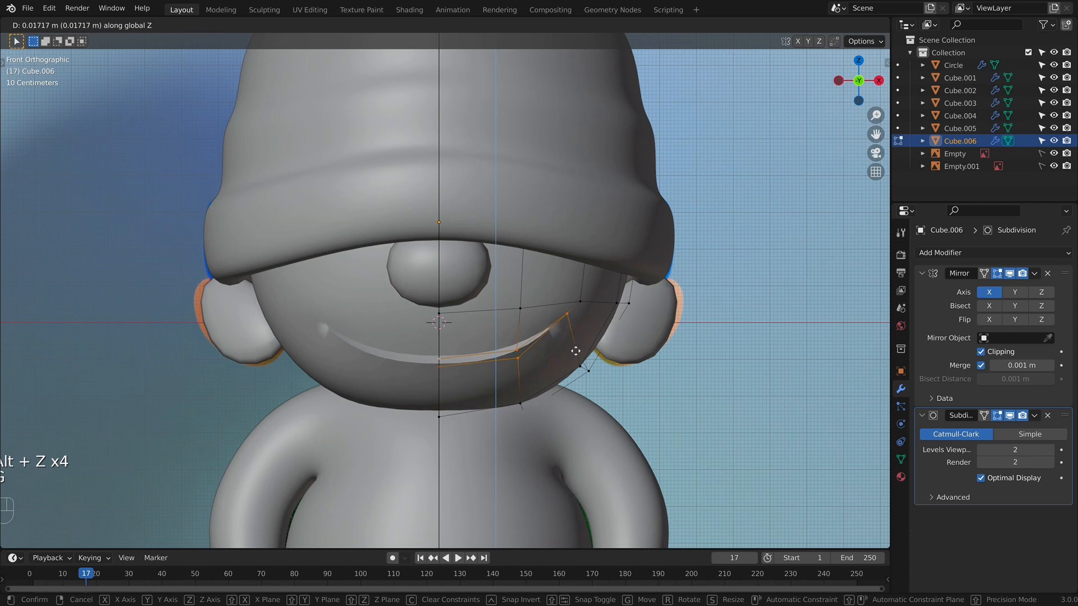
click(577, 355)
key(alt+z)
scroll(578, 355, up, 2)
shift+middle_drag(607, 341, 603, 351)
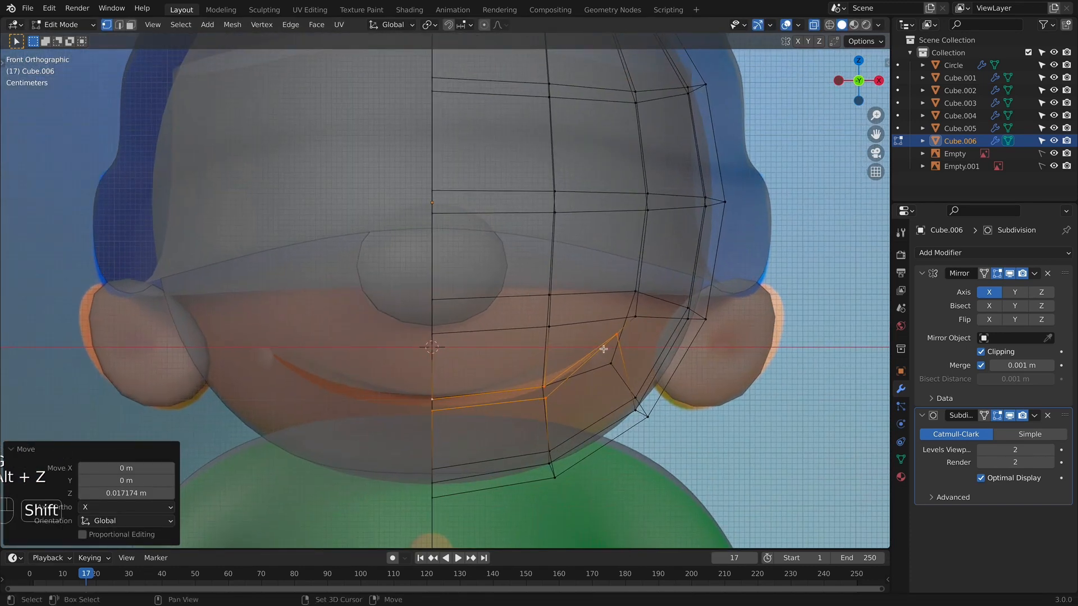
Raise the upper-lip vertex beside the mirror line and move the lower-lip vertex beneath it about 0.035 m along Z.
key(KP_3)
key(KP_1)
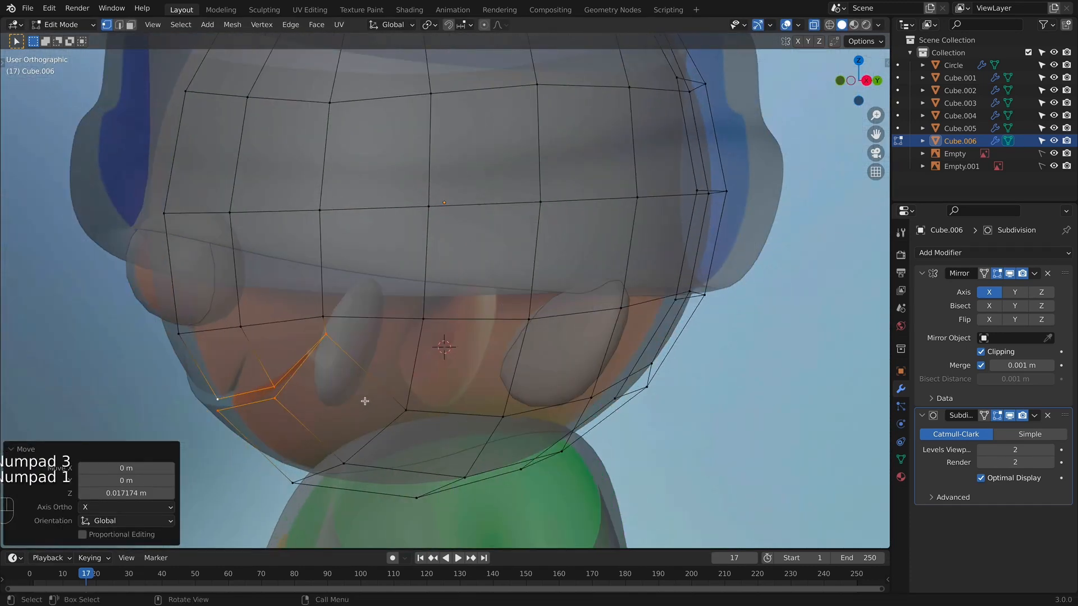
click(540, 391)
key(g)
key(z)
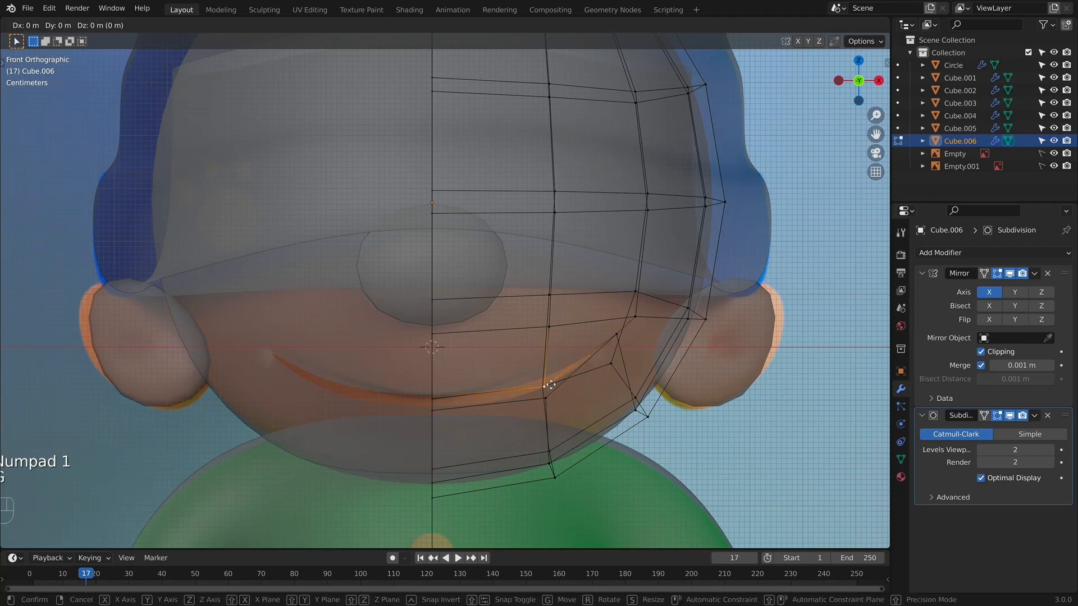
click(550, 371)
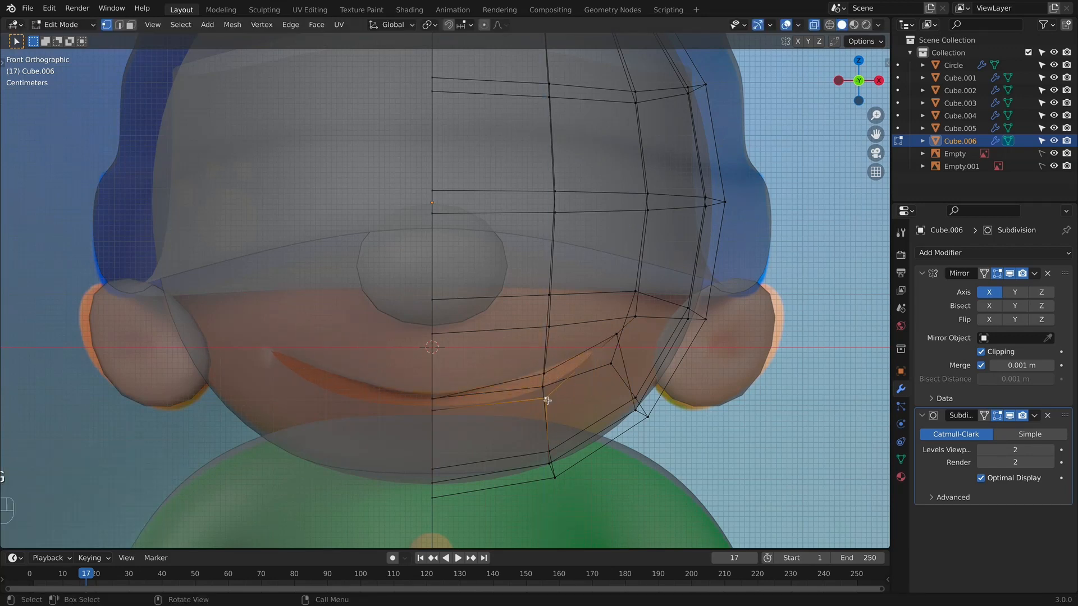
key(g)
click(548, 382)
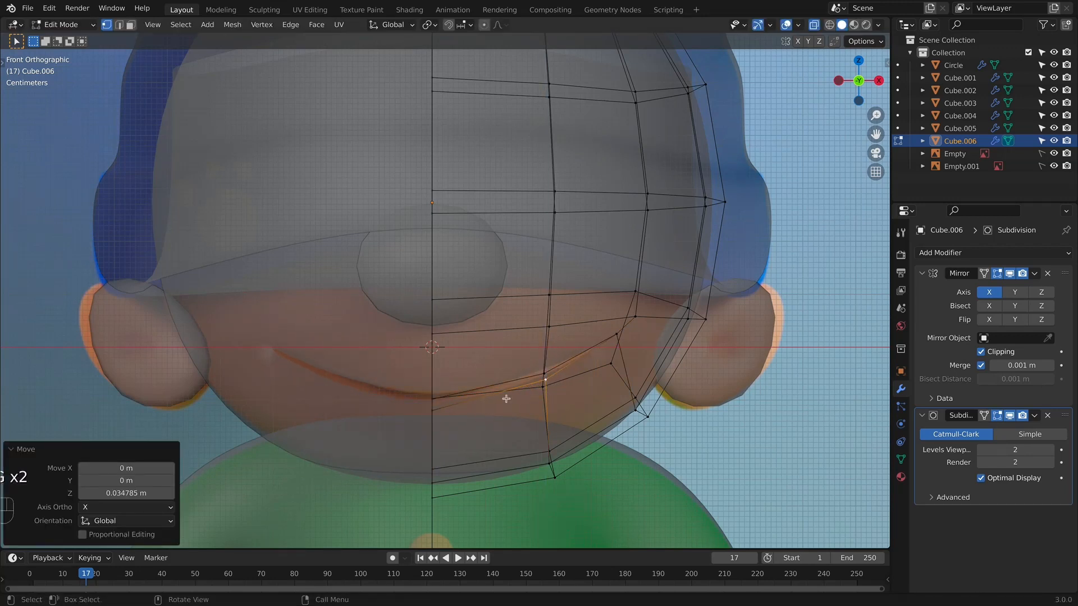
Select the edge loop around the mouth opening and extrude it about 0.123 m along Y into the head.
alt+shift+click(472, 391)
middle_drag(529, 385, 467, 386)
key(KP_3)
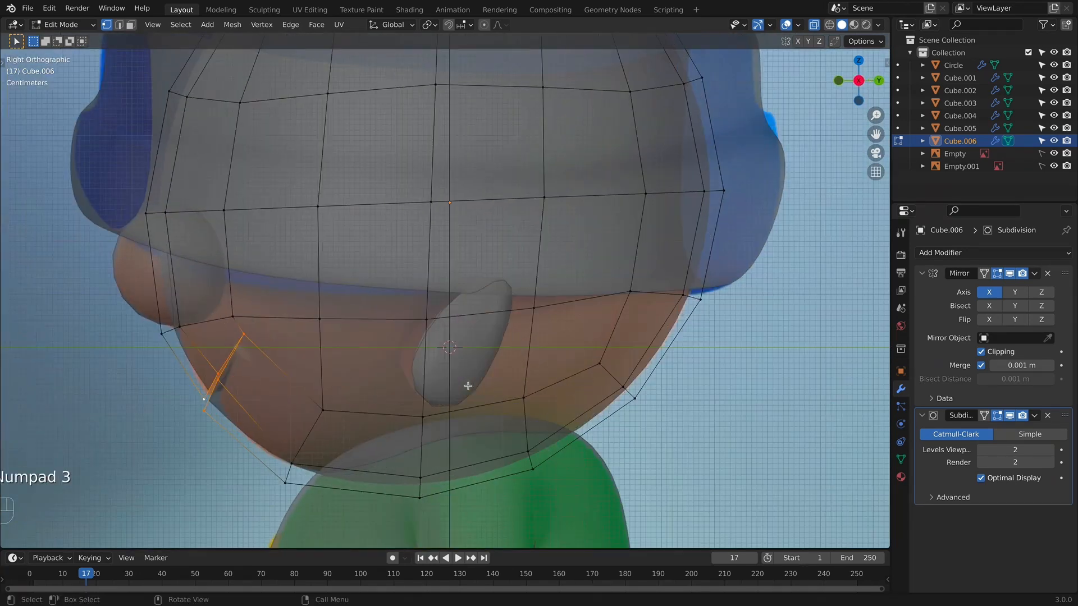
key(g)
key(y)
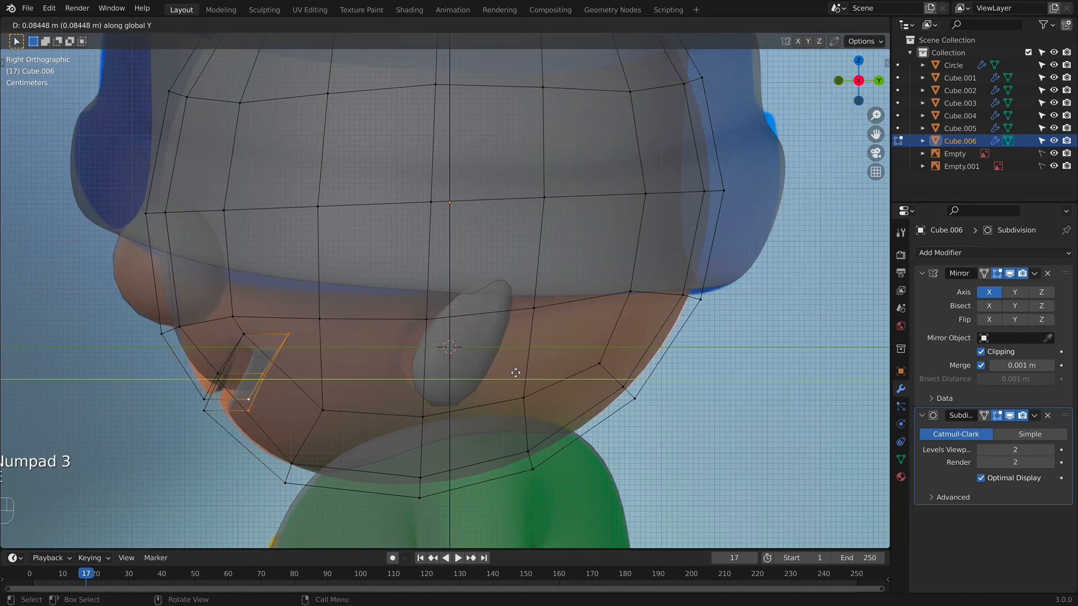
click(538, 374)
Add a loop cut around the extruded mouth pocket and slide it close to the lip edge.
key(super+r)
click(233, 372)
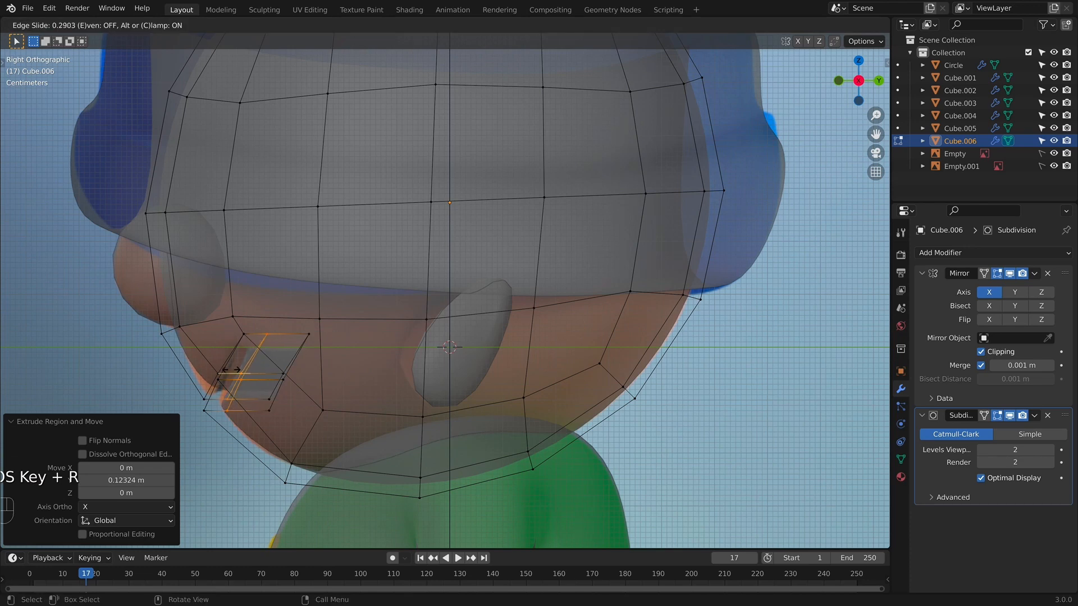
click(213, 369)
key(Tab)
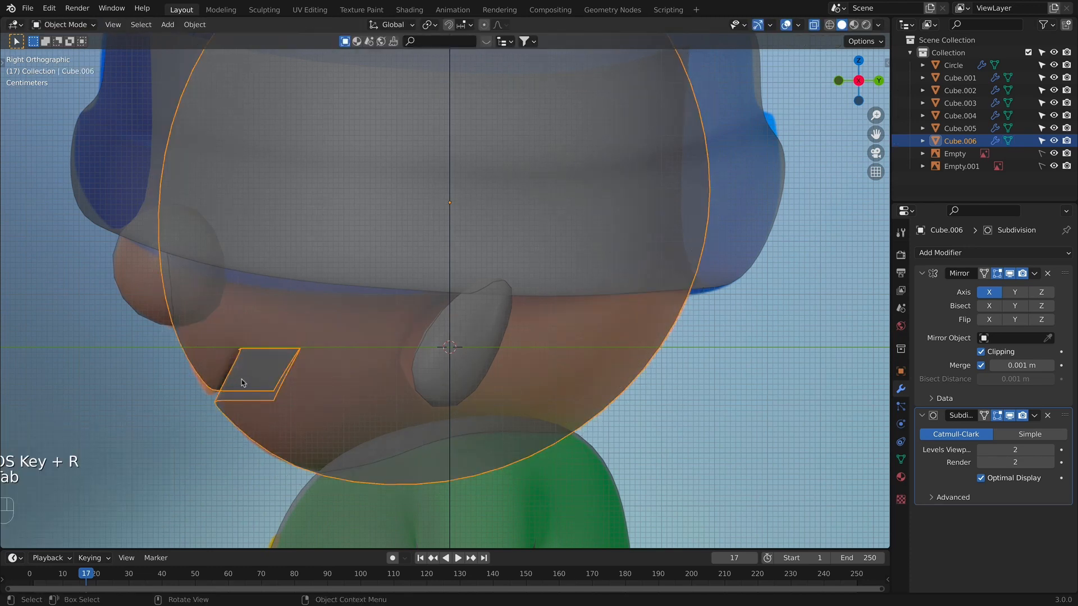
key(KP_1)
key(alt+z)
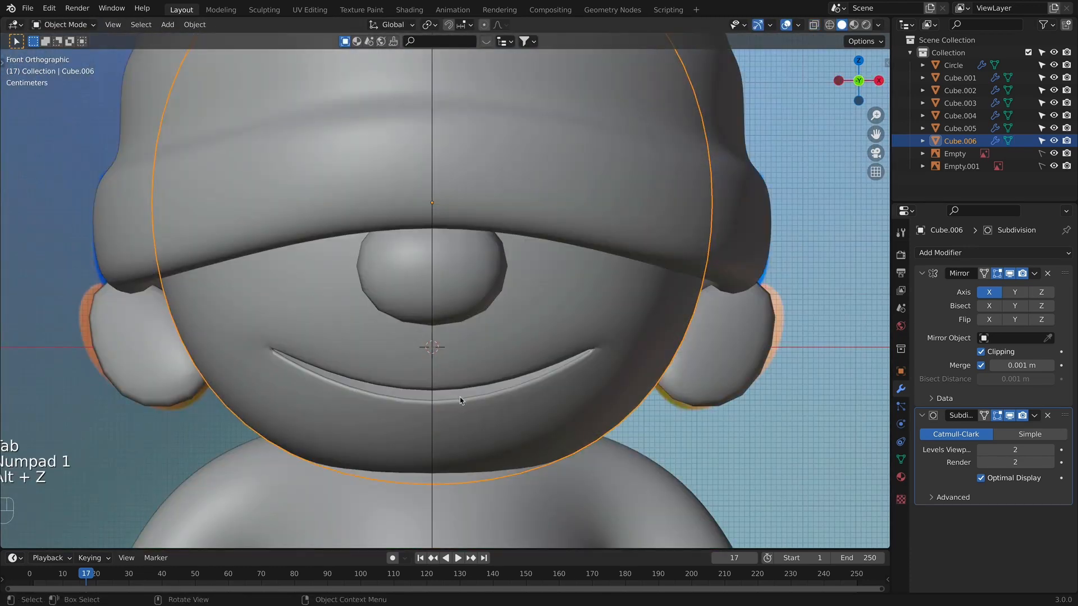
key(Tab)
scroll(477, 401, up, 1)
key(s)
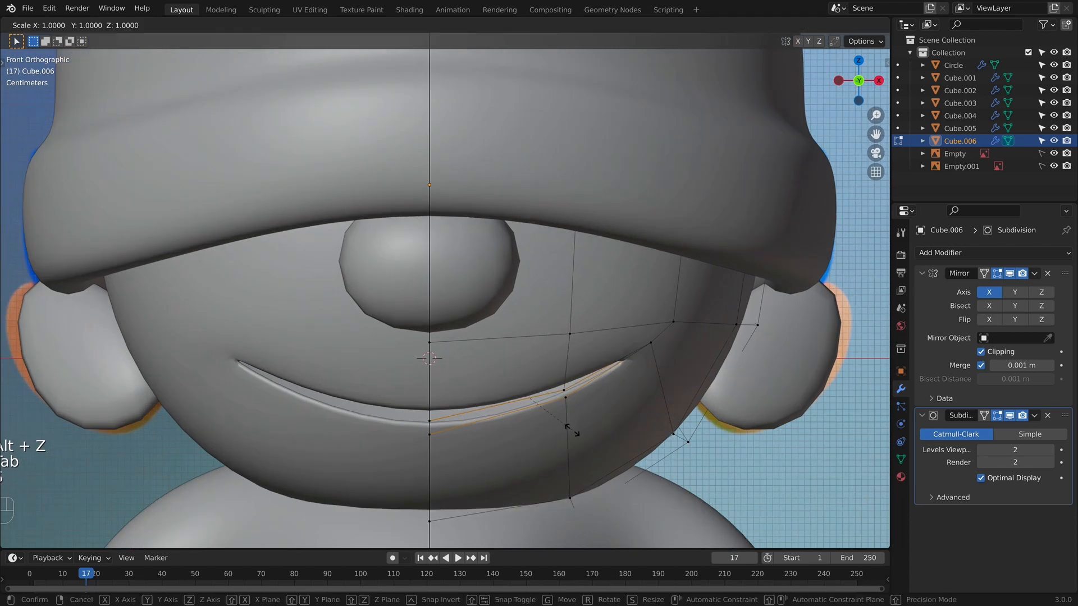
key(z)
right_click(549, 416)
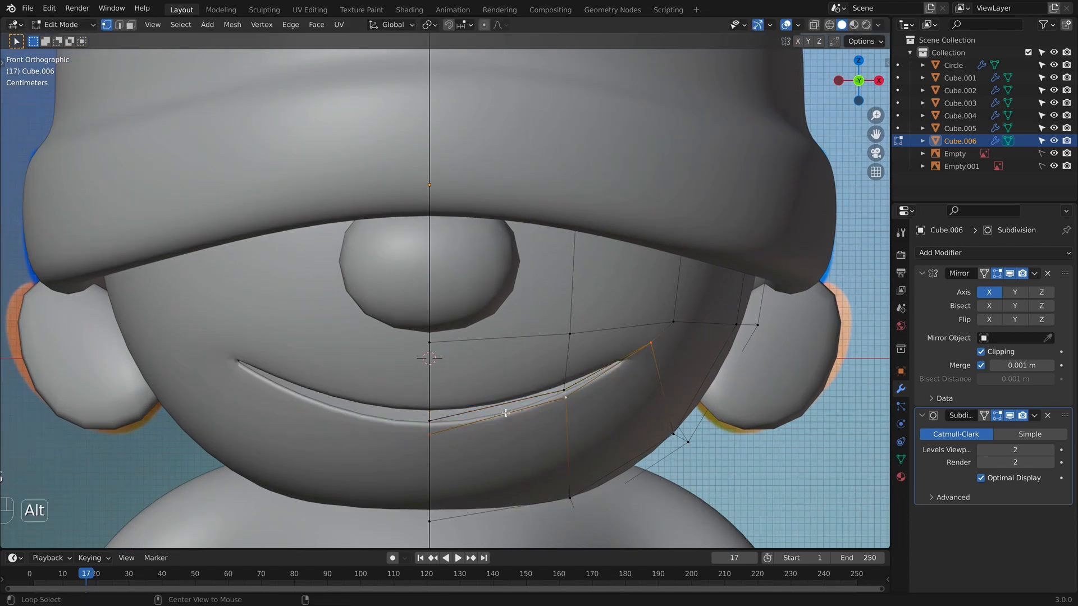
middle_drag(633, 411, 667, 384)
key(s)
key(z)
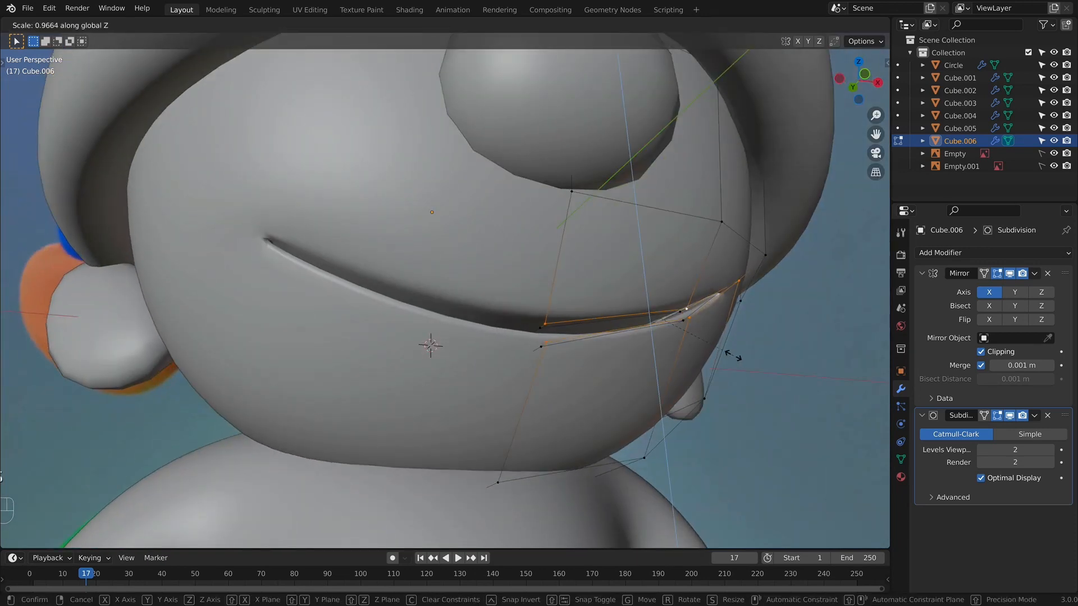
right_click(721, 348)
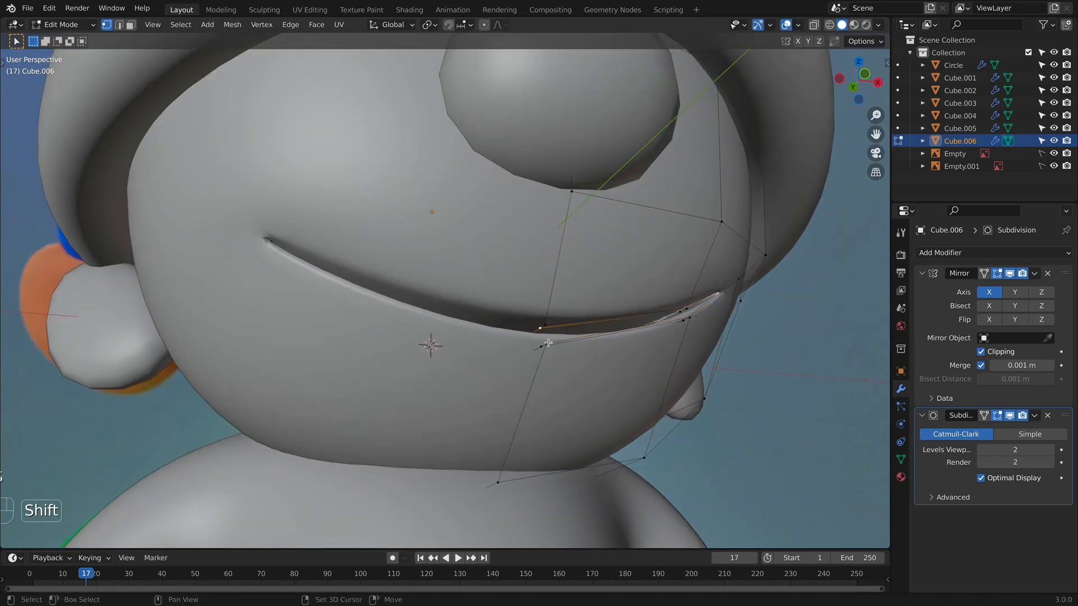
Scale the lip vertices at the mouth's centre to about 0.5 along Z, and squeeze the neighbouring lip vertices along Z.
key(s)
key(z)
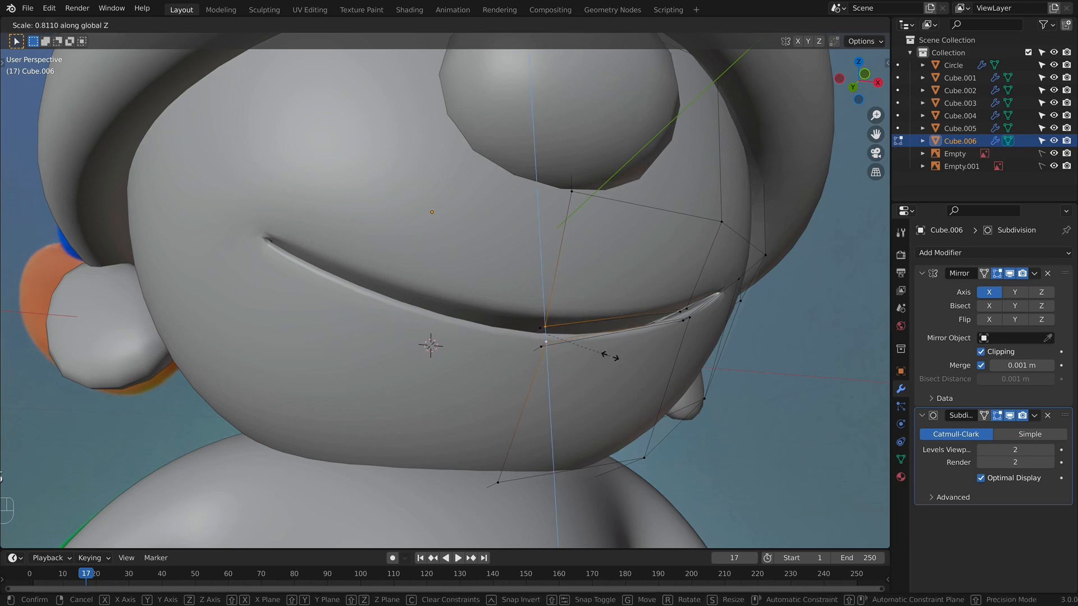
click(593, 349)
middle_drag(618, 361, 570, 360)
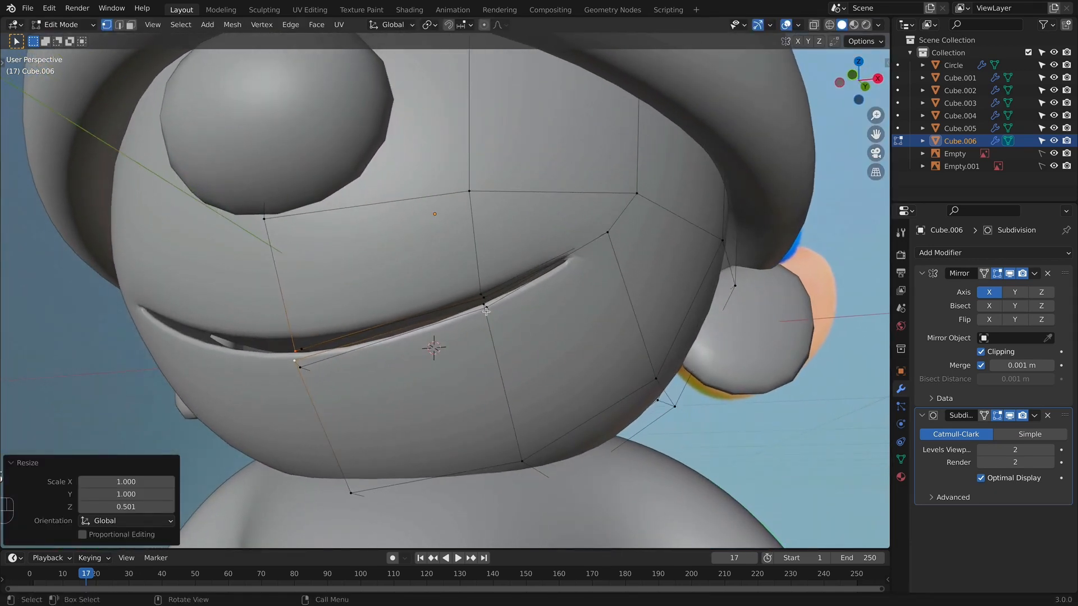
click(485, 309)
key(s)
key(z)
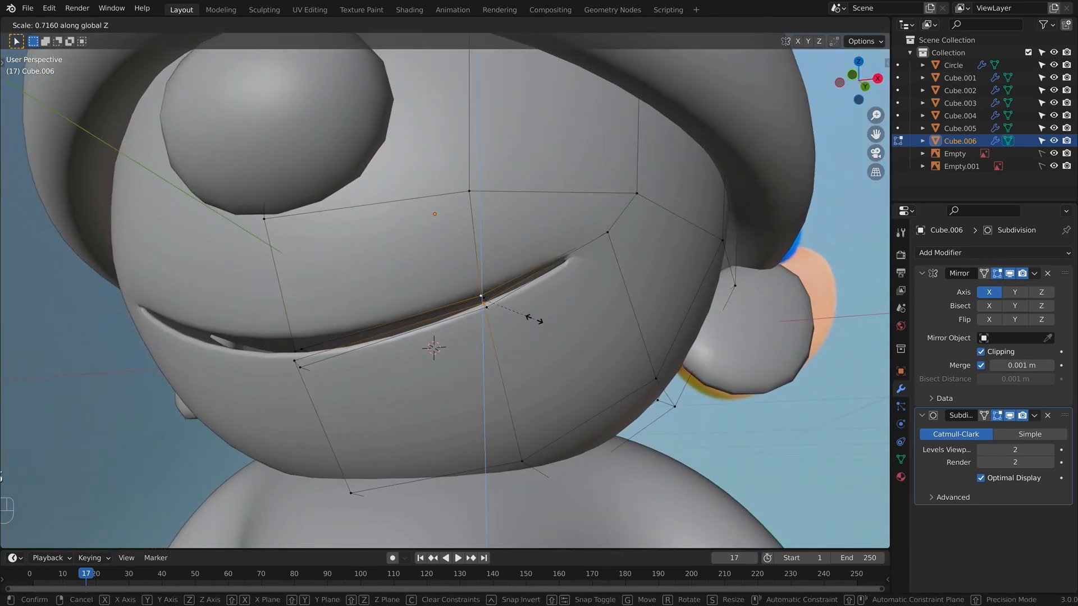
click(531, 316)
Select the innermost edge loop of the mouth pocket and fill it to close the back of the mouth.
key(KP_1)
middle_drag(539, 373, 369, 361)
key(alt+z)
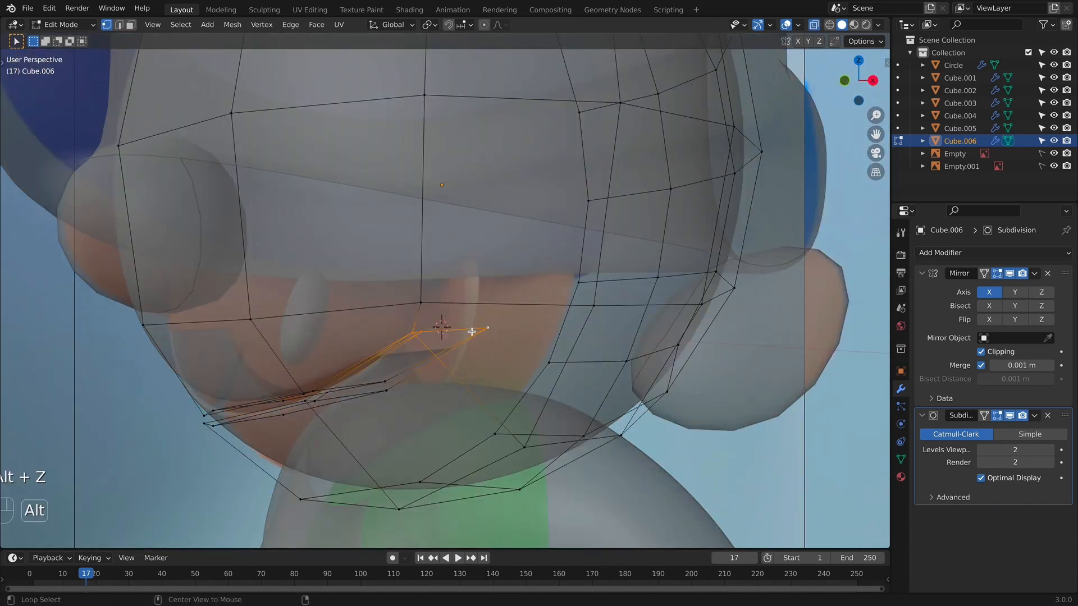
middle_drag(470, 332, 252, 322)
alt+click(303, 320)
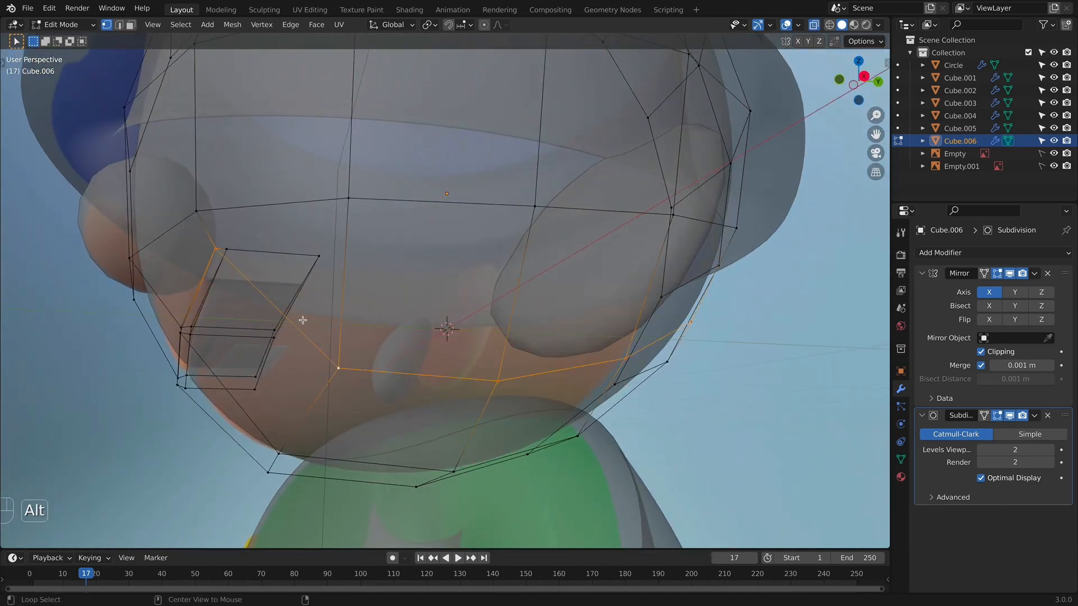
alt+click(287, 314)
key(KP_1)
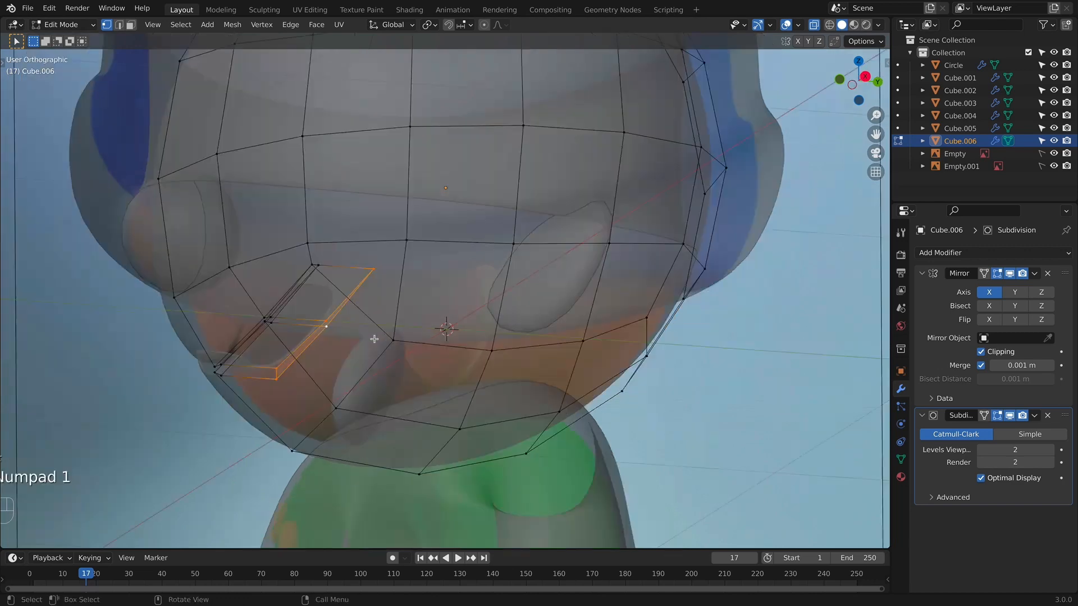
key(alt+z)
Examine the smoothed head and mouth from the front and side against the reference images.
scroll(690, 349, down, 3)
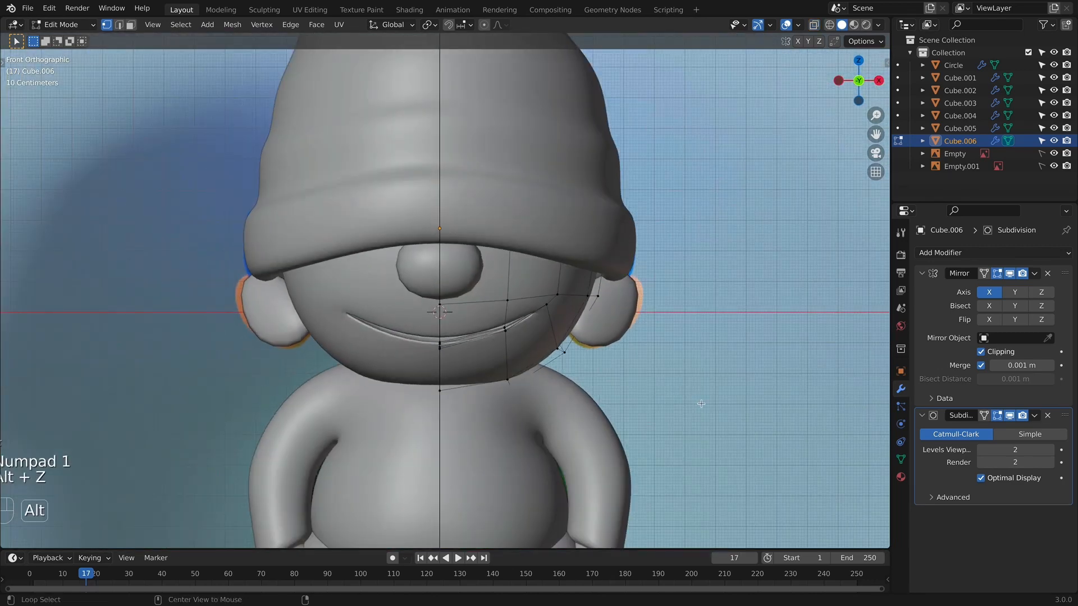
key(alt+z)
key(alt+z)
key(Tab)
click(584, 383)
key(KP_3)
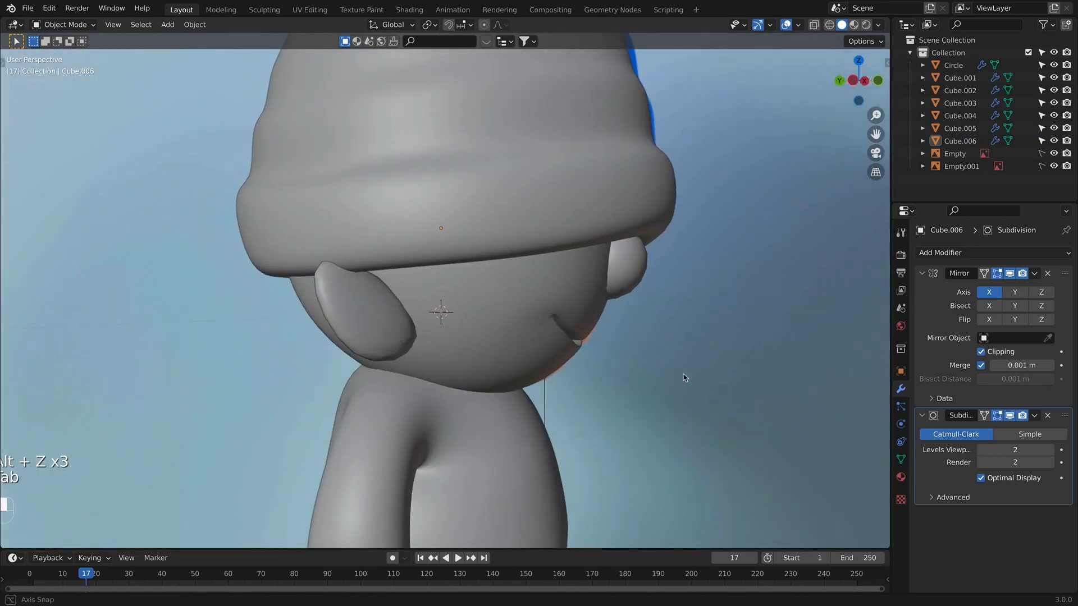
key(KP_1)
key(alt+z)
key(KP_3)
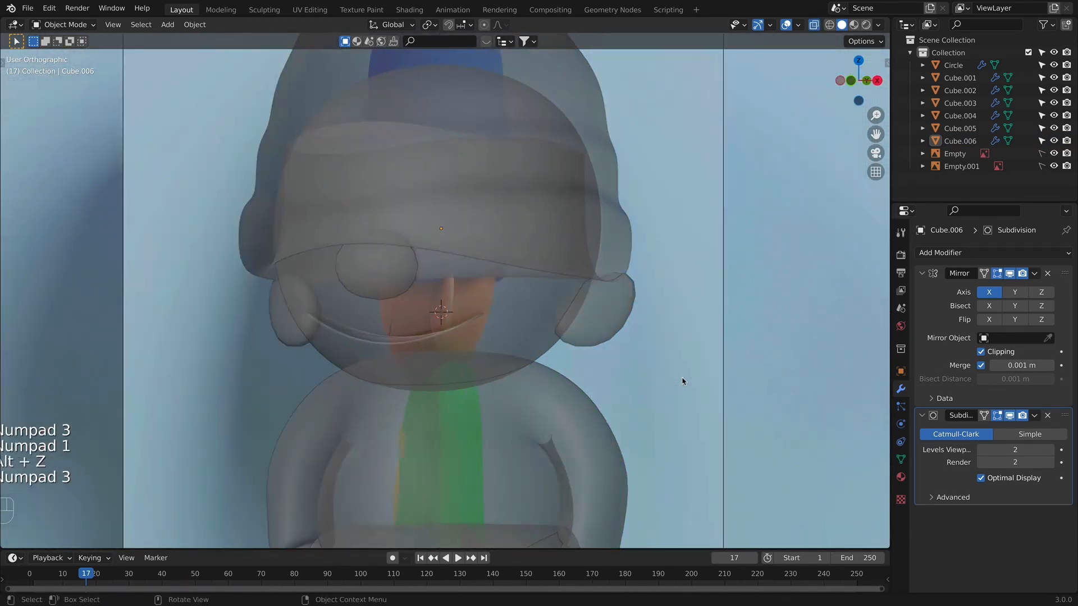
key(alt+z)
Move the centre upper-lip vertices about -0.010 m along Y and -0.016 m along Z in the side view.
scroll(476, 366, up, 2)
shift+middle_drag(473, 361, 601, 331)
key(alt+z)
key(Tab)
scroll(404, 332, up, 5)
shift+middle_drag(405, 332, 431, 345)
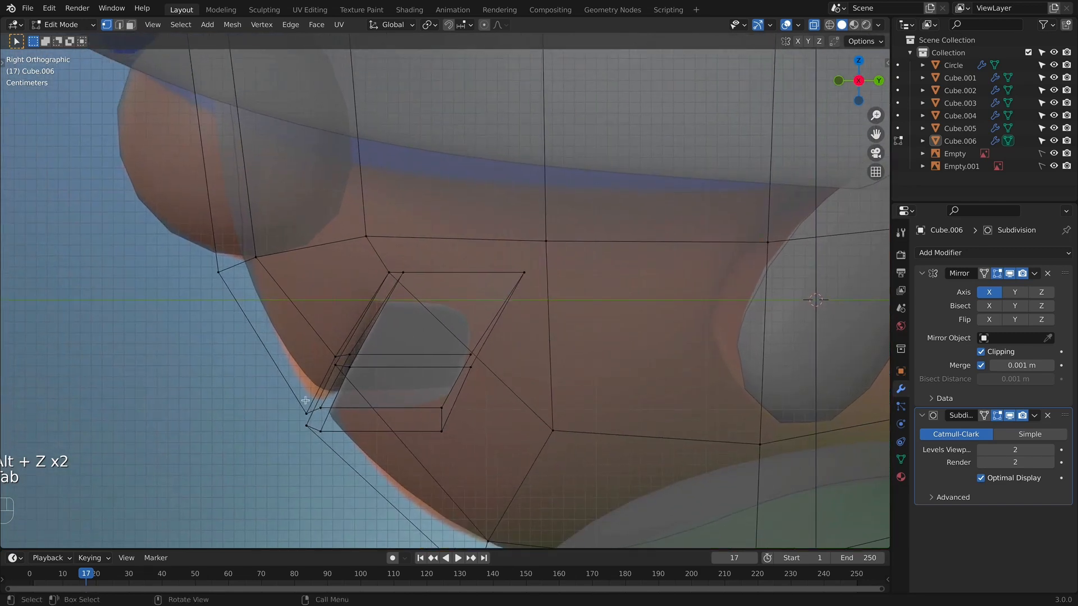
drag(320, 414, 321, 415)
key(g)
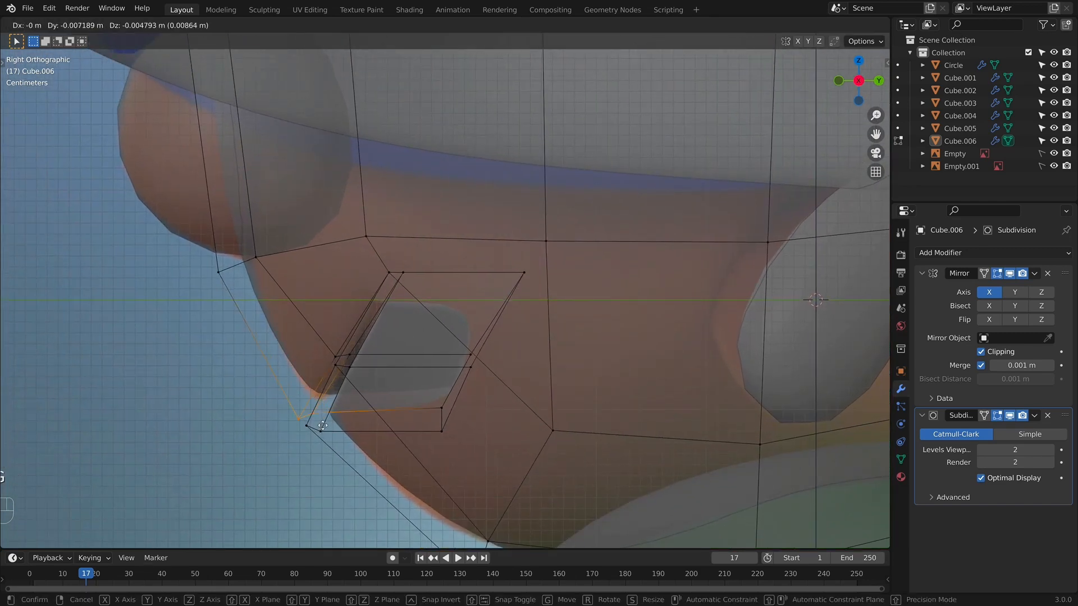
click(324, 434)
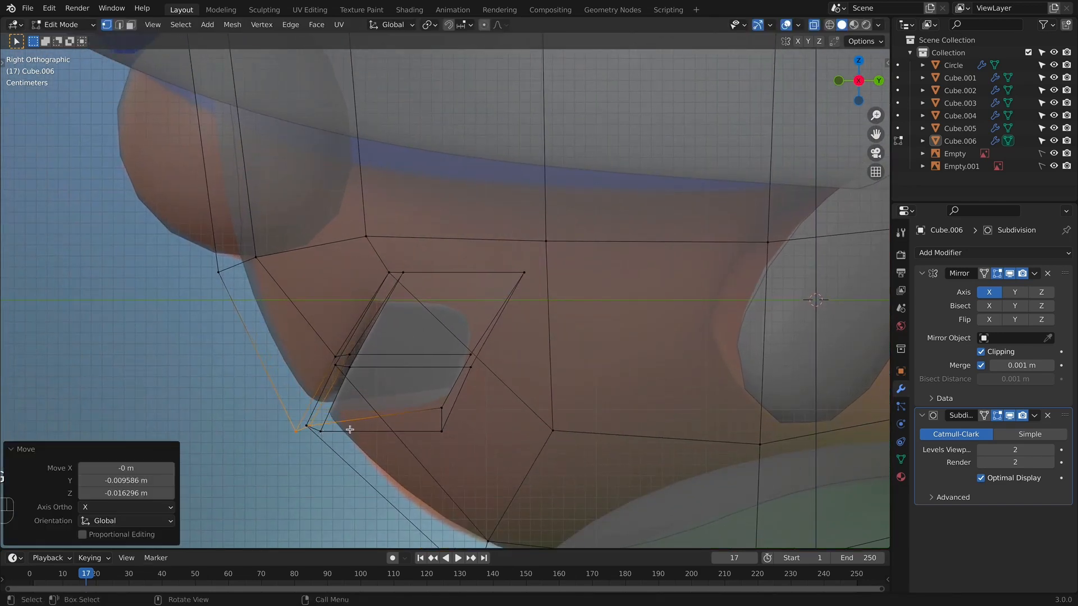
Examine the adjusted smile on the smoothed head from the front and at an angle.
key(alt+z)
key(KP_1)
key(Tab)
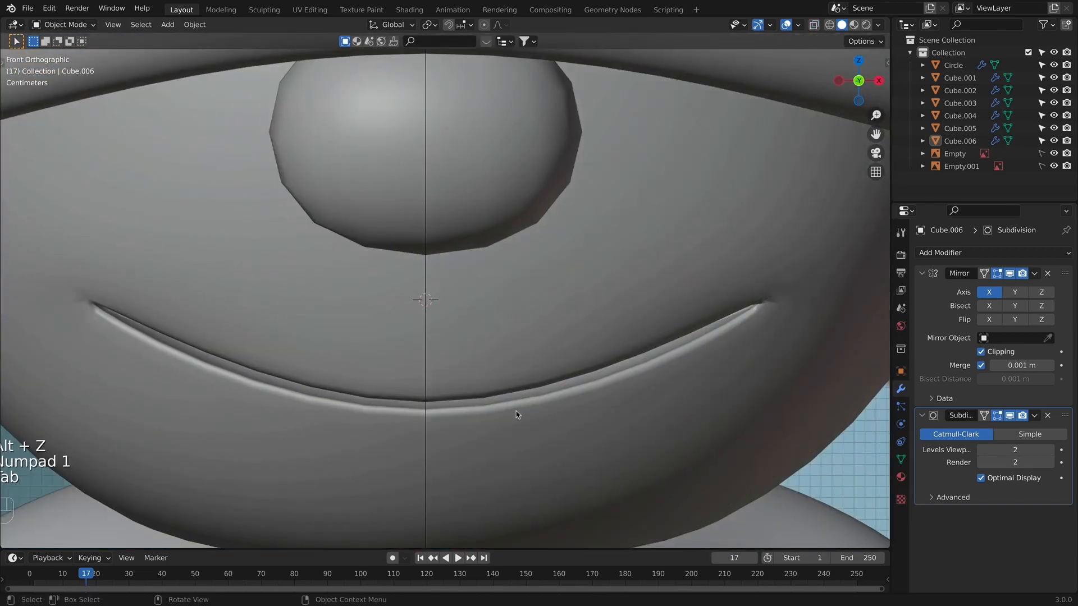
scroll(534, 400, down, 4)
mouse_move(580, 371)
shift+middle_down()
mouse_move(582, 410)
mouse_move(586, 384)
shift+middle_up()
scroll(582, 406, down, 3)
middle_drag(586, 384, 746, 393)
click(450, 351)
key(KP_1)
Select the ears and reorder their modifiers so that Mirror comes before Subdivision.
click(643, 271)
key(Tab)
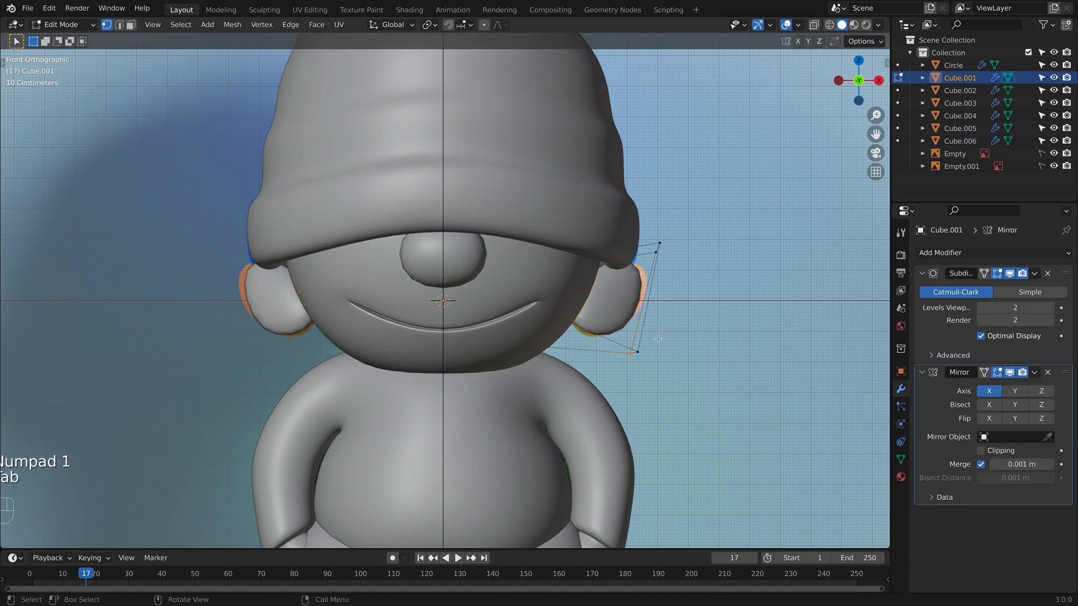
middle_drag(626, 334, 561, 306)
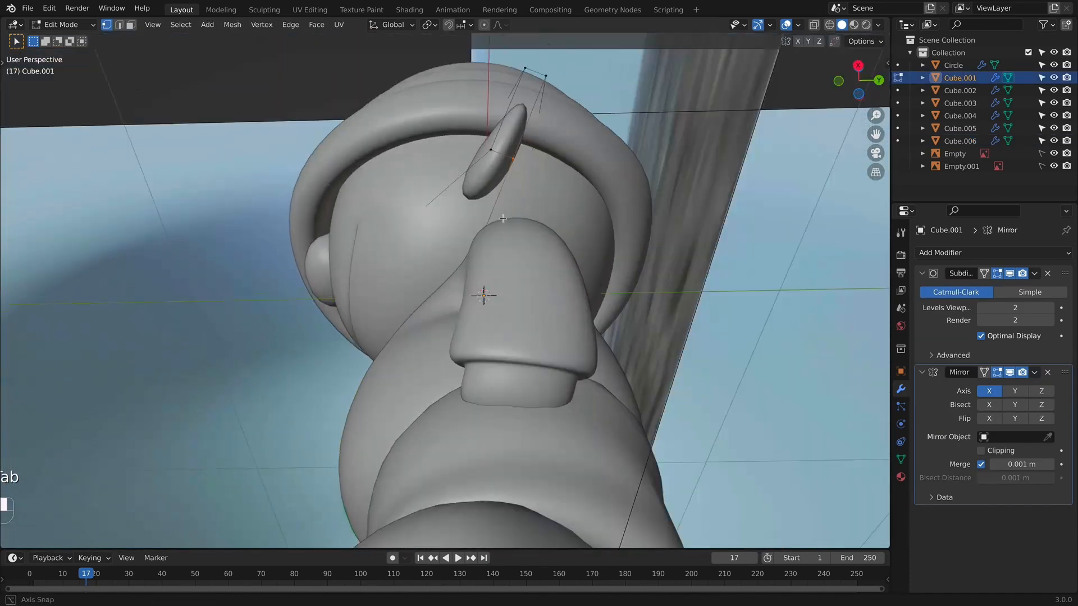
key(Tab)
key(KP_1)
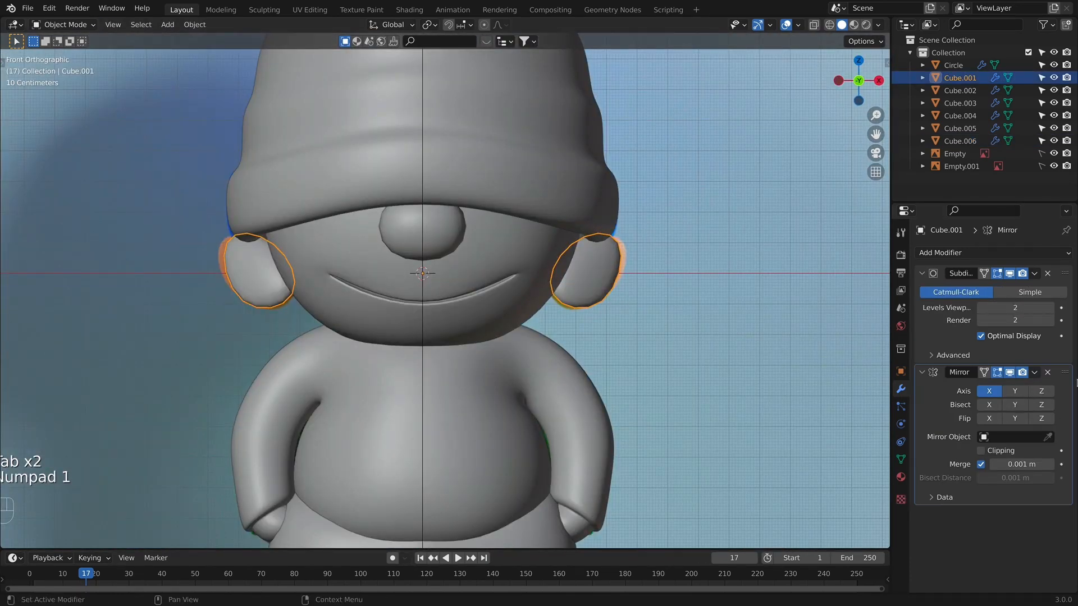
drag(1068, 376, 1067, 272)
click(982, 449)
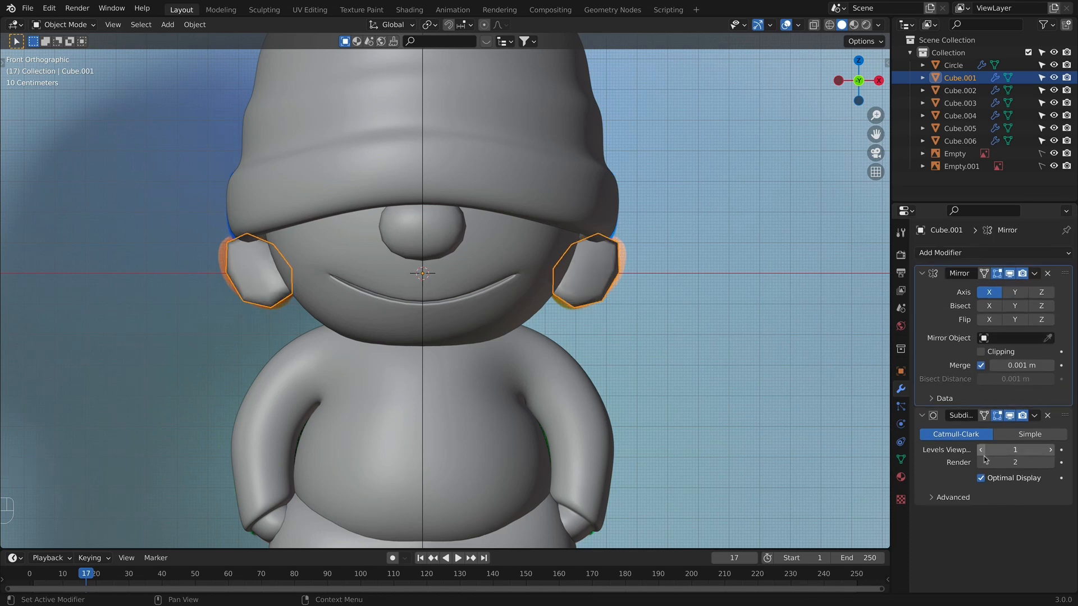
click(982, 463)
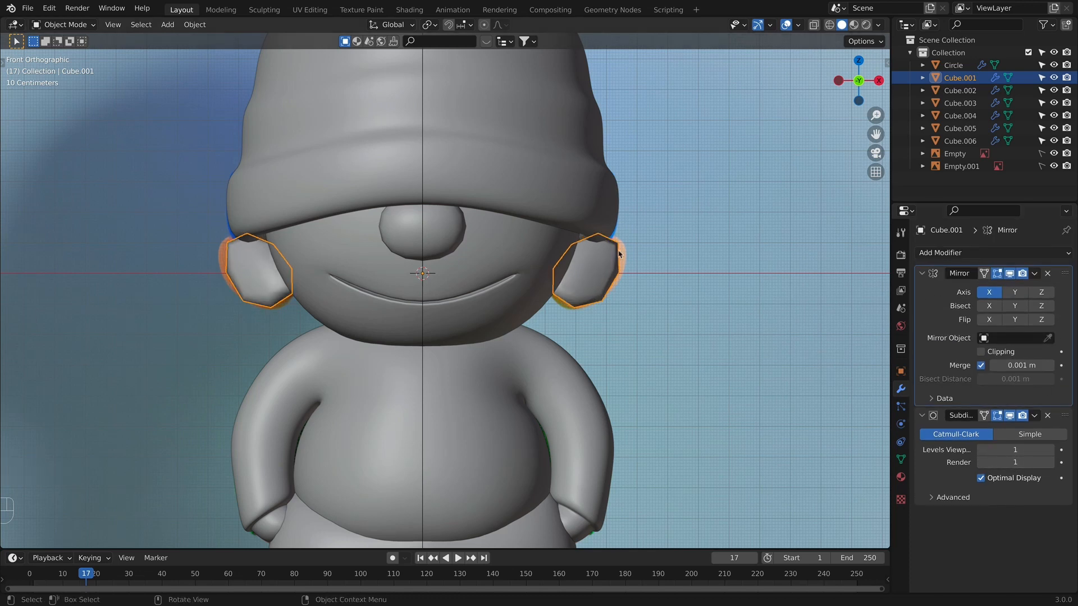
click(1050, 450)
click(1035, 416)
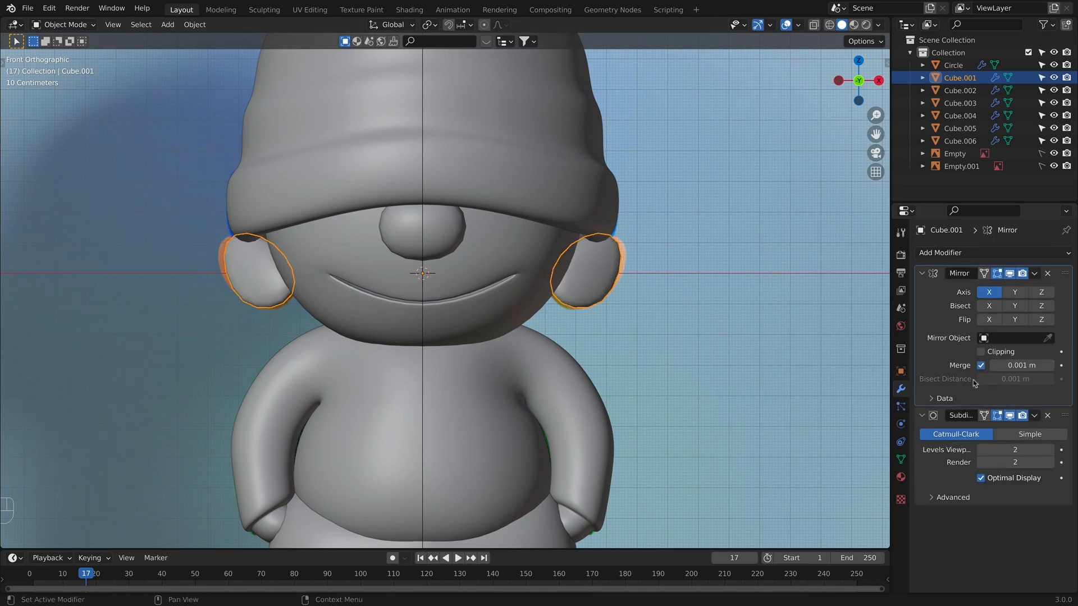
click(1035, 419)
click(973, 442)
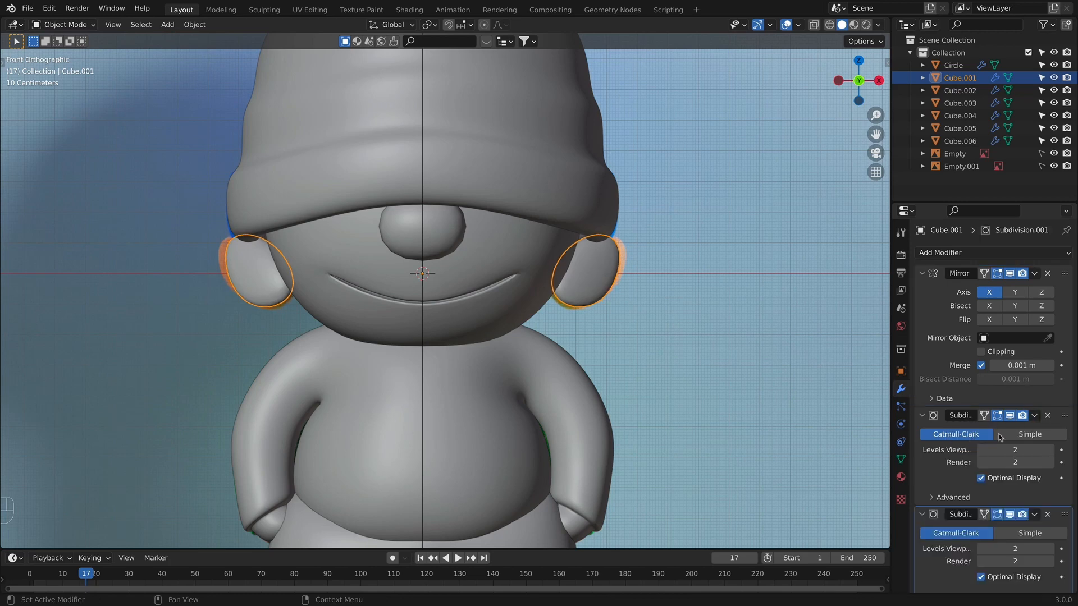
key(super+z)
Apply the ears' Subdivision modifier and open the resulting ear mesh for editing.
click(1034, 416)
click(973, 430)
key(Tab)
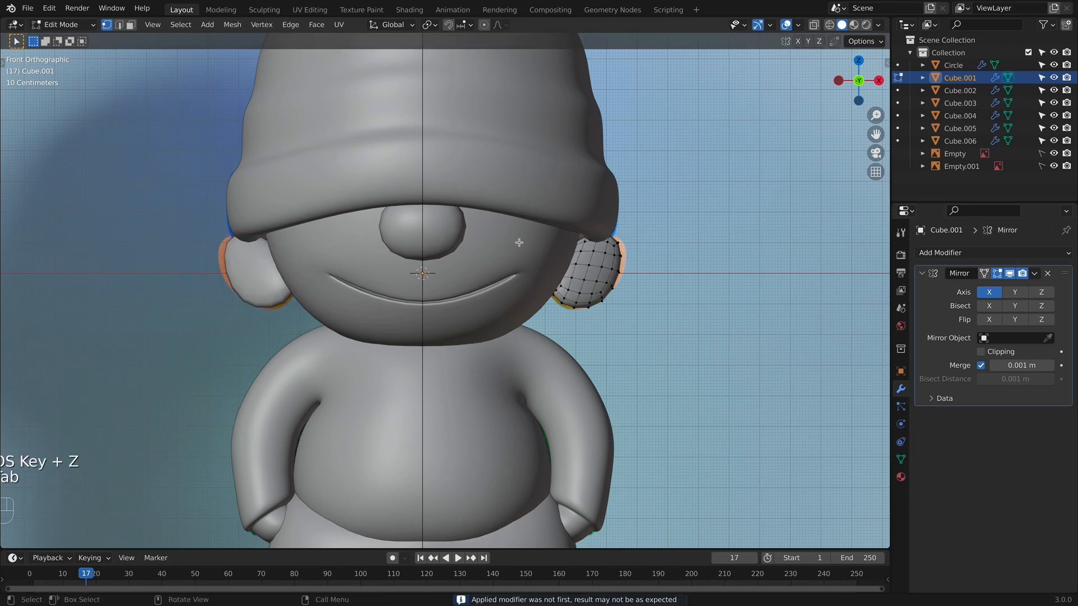
Move the vertices at the centre of the ear's front face about 0.03 m along Y, using proportional editing with a radius of about 0.10 m.
middle_drag(706, 288, 578, 285)
drag(570, 282, 599, 294)
middle_drag(599, 295, 588, 300)
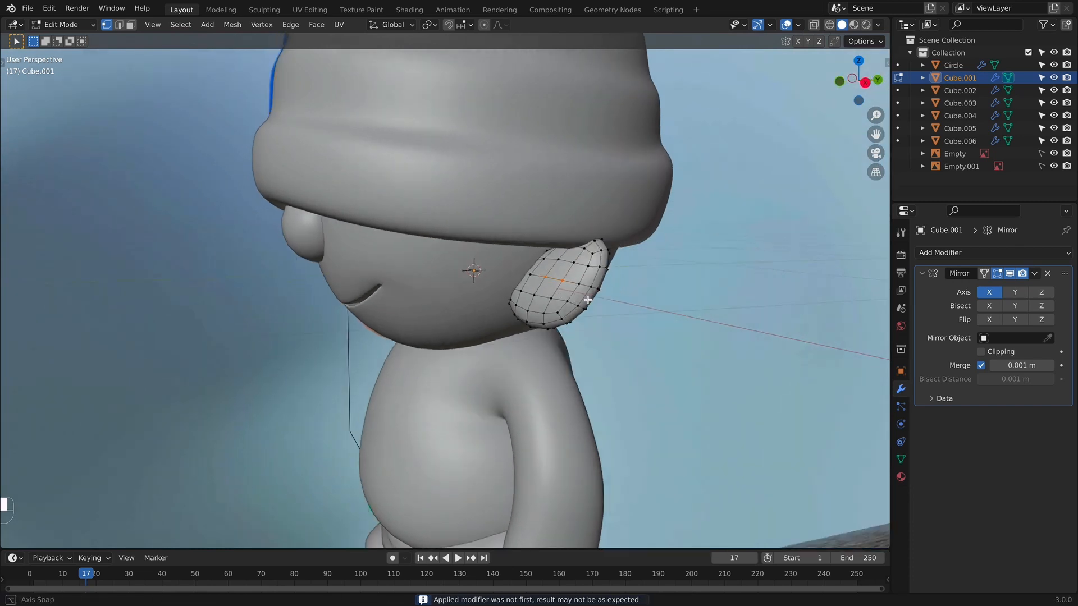
key(g)
key(y)
key(o)
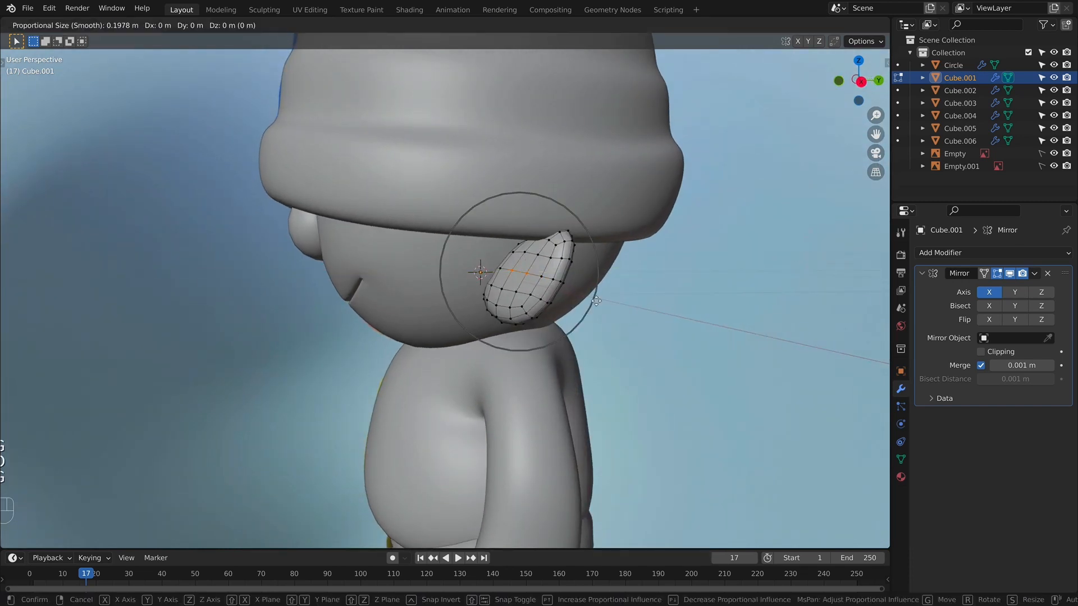
scroll(607, 303, up, 7)
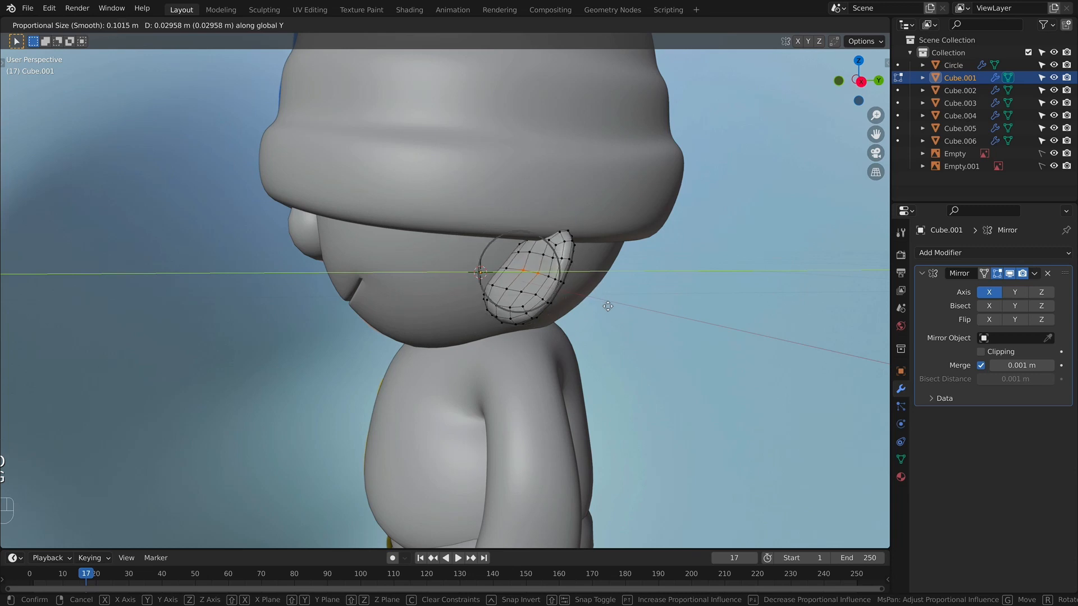
click(609, 308)
Lower the same central ear vertices about 0.026 m along Z with proportional editing and return to the front view.
key(g)
key(z)
click(606, 319)
key(KP_1)
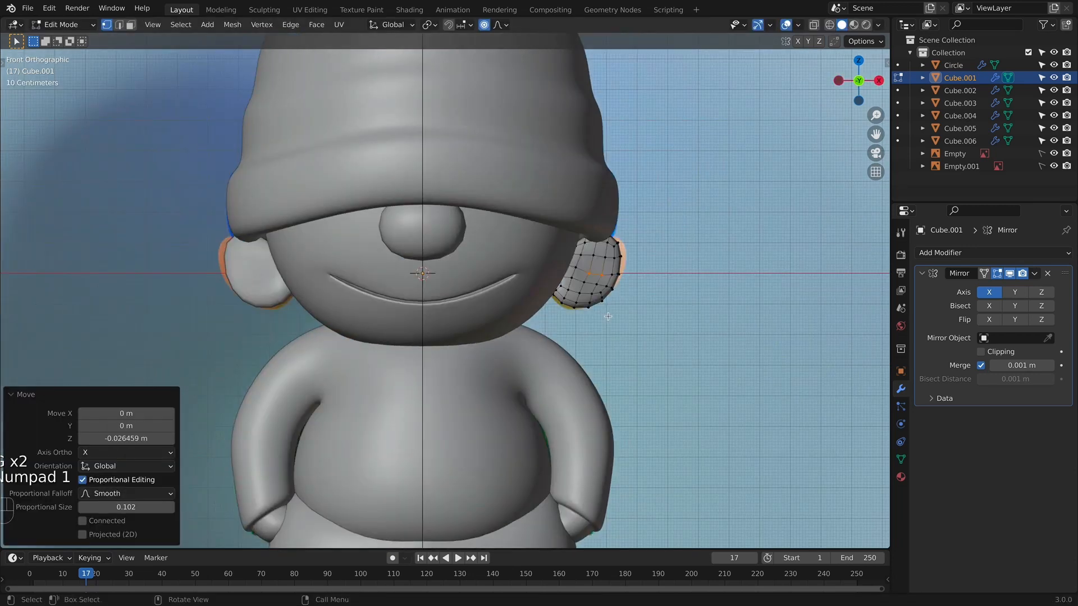
Leave mesh editing and add a new Subdivision Surface modifier to the ears after the Mirror modifier.
key(Tab)
key(alt+z)
key(alt+z)
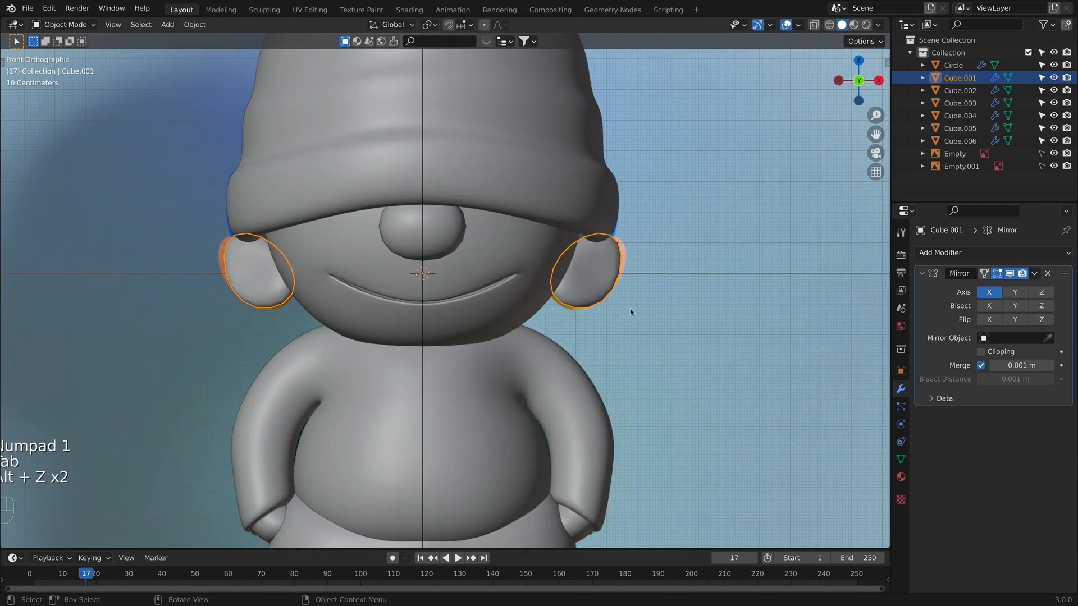
click(994, 253)
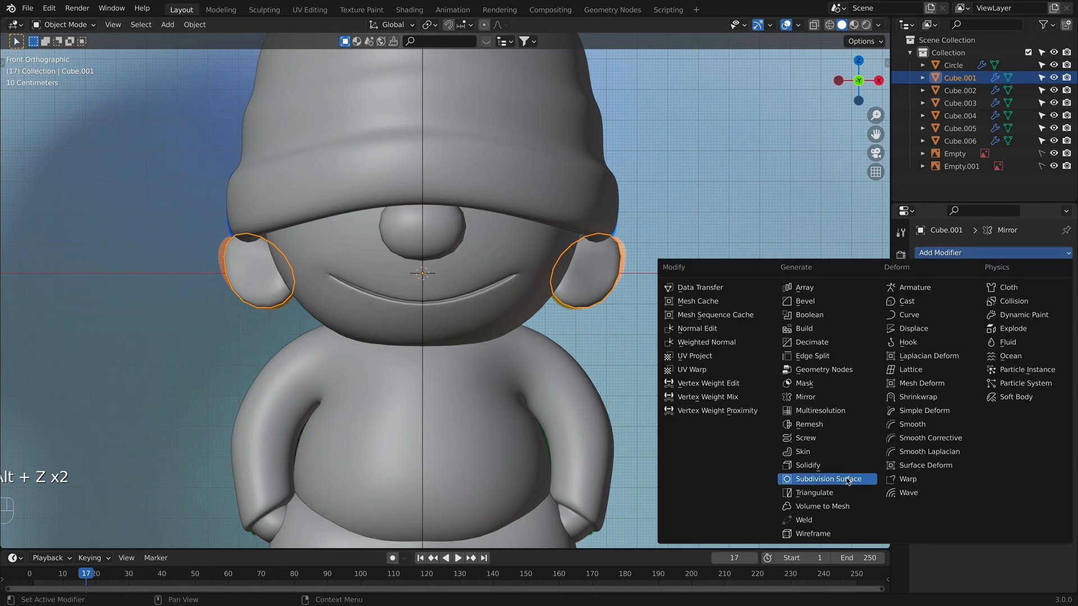
click(814, 477)
Rotate the entire ear mesh counterclockwise in the front view to match the tilt of the reference ear.
key(Tab)
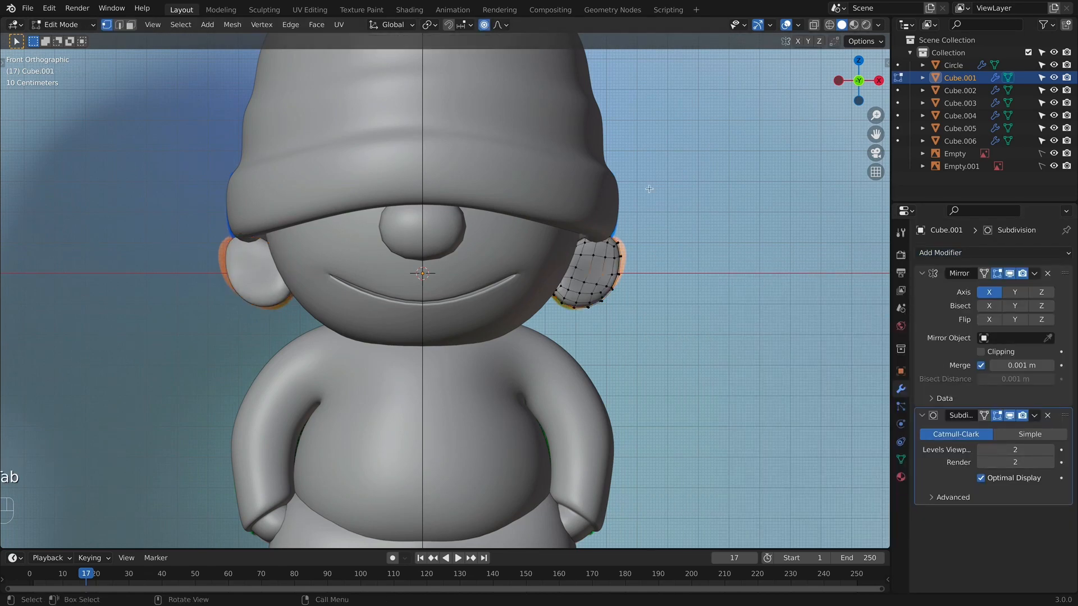
scroll(634, 276, up, 3)
key(alt+z)
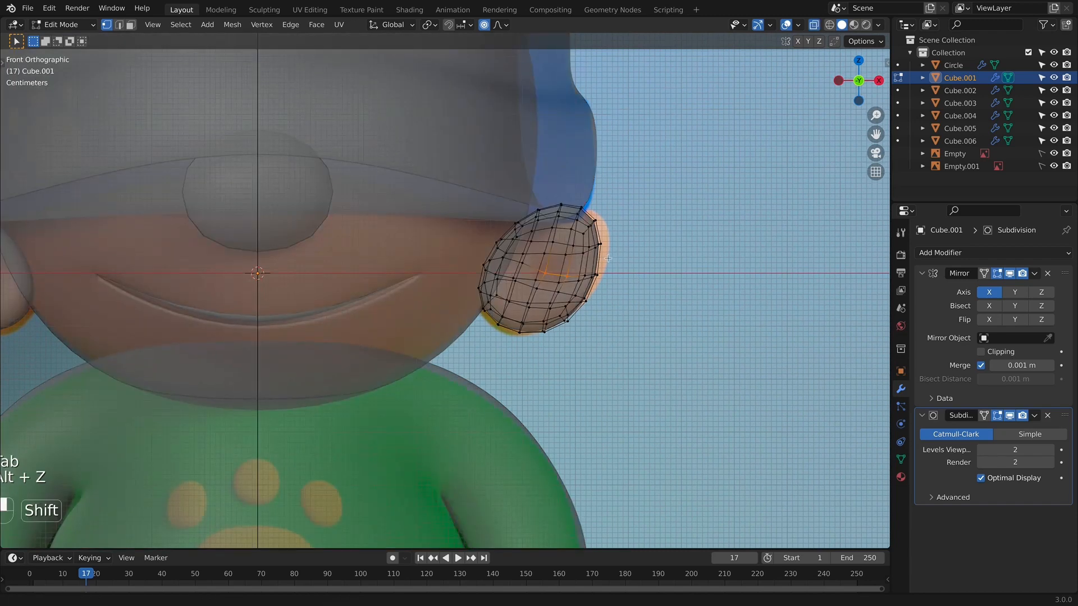
shift+middle_drag(654, 225, 658, 252)
key(a)
key(r)
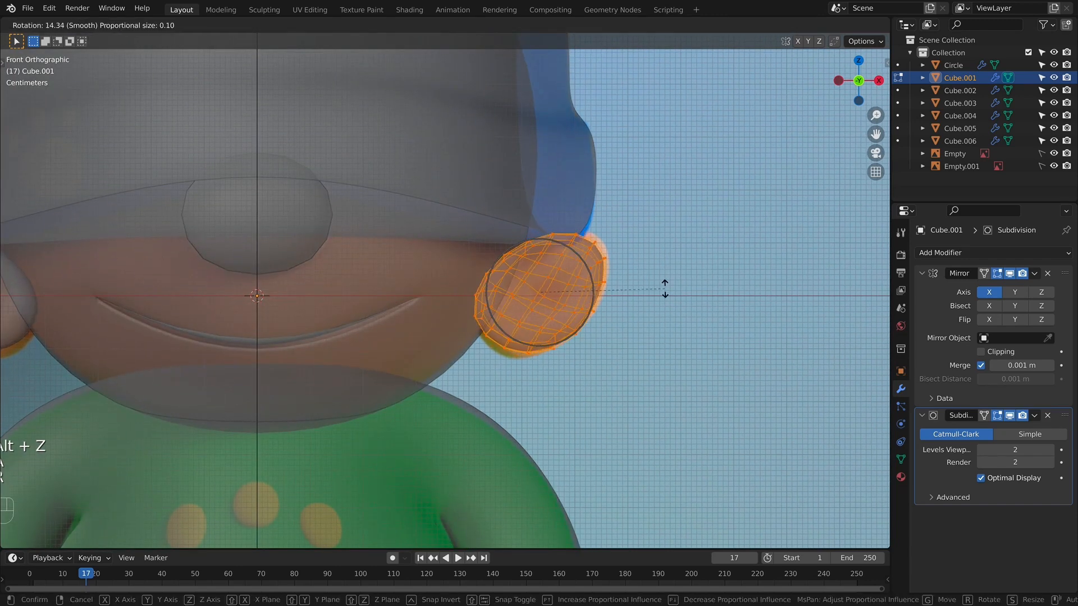
click(657, 275)
Select the vertices on the ear's upper outer edge for reshaping against the reference.
click(618, 259)
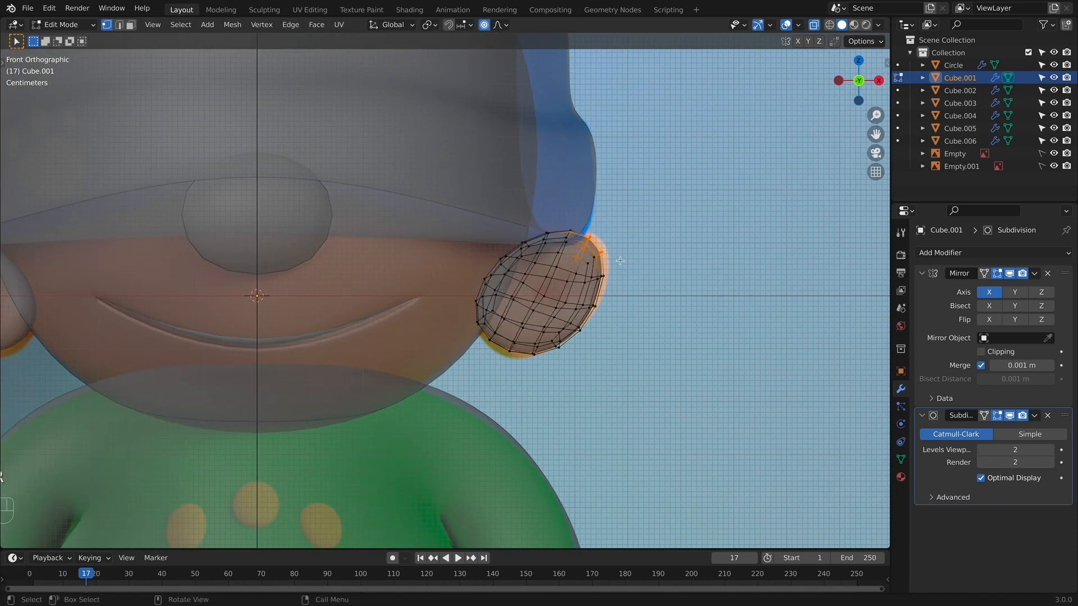
Move the vertices on the ear's upper and lower rims outward with proportional editing to match the reference image.
key(g)
click(628, 257)
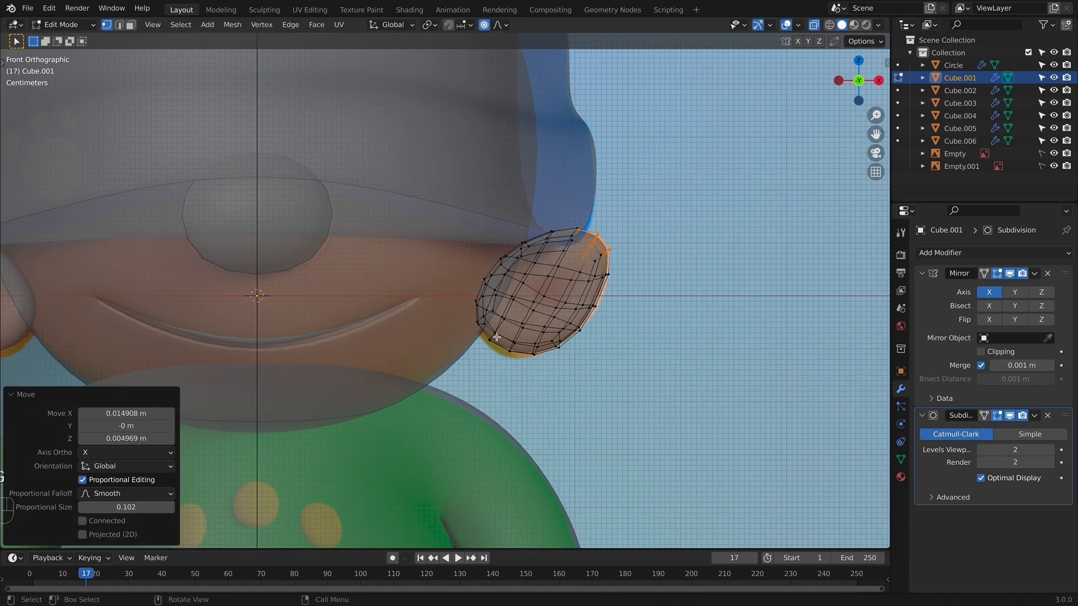
drag(485, 323, 523, 359)
key(g)
click(516, 366)
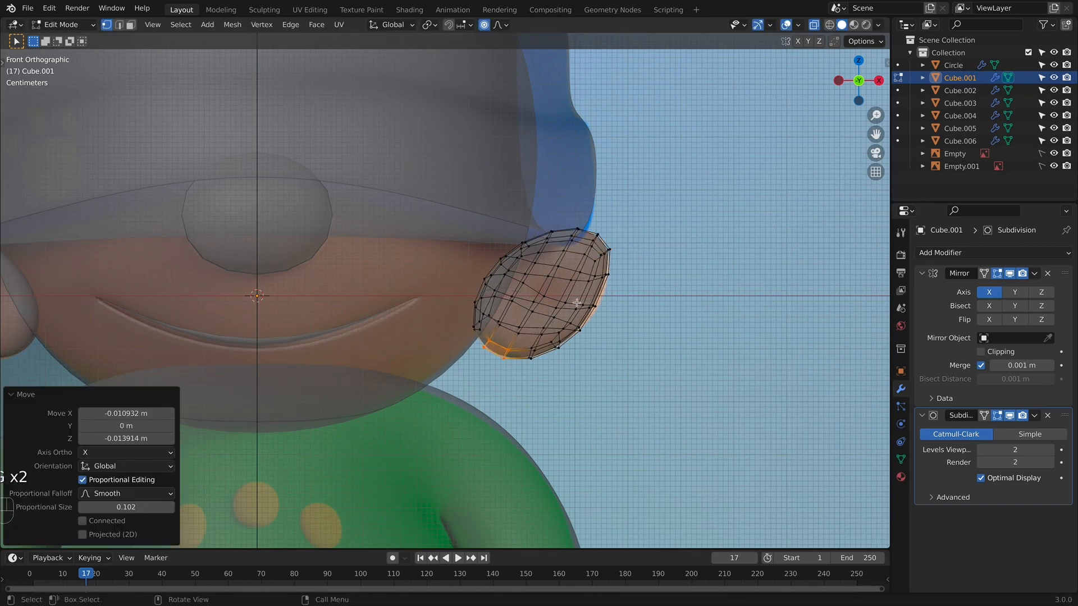
Pull the vertex on the ear's outer side slightly outward and down with proportional editing, and return to Object Mode.
drag(590, 310, 574, 297)
key(g)
click(615, 328)
key(alt+z)
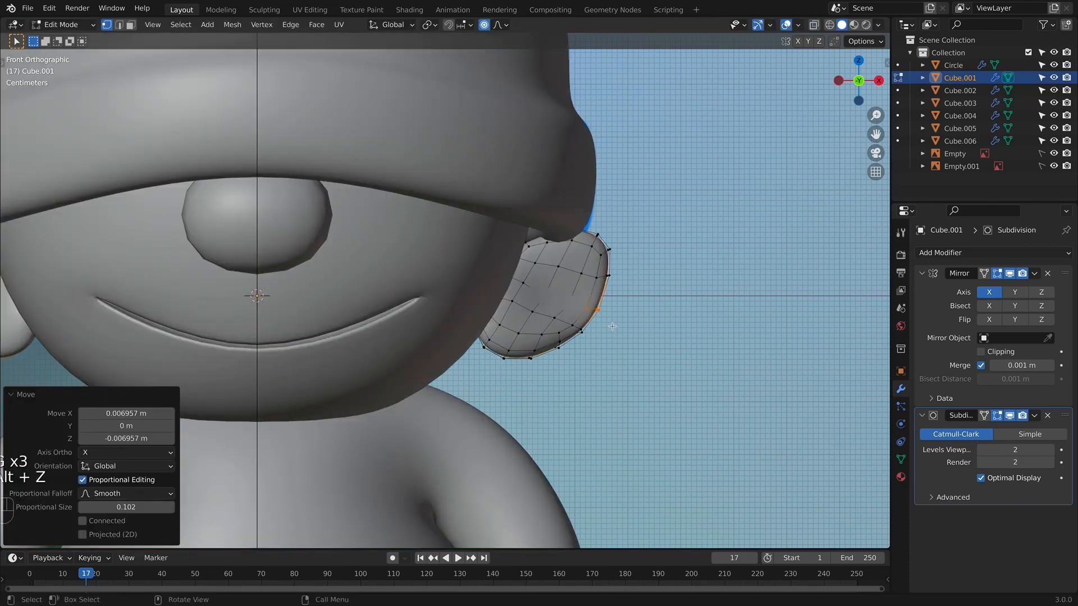
scroll(656, 300, down, 4)
middle_drag(650, 307, 695, 306)
key(Tab)
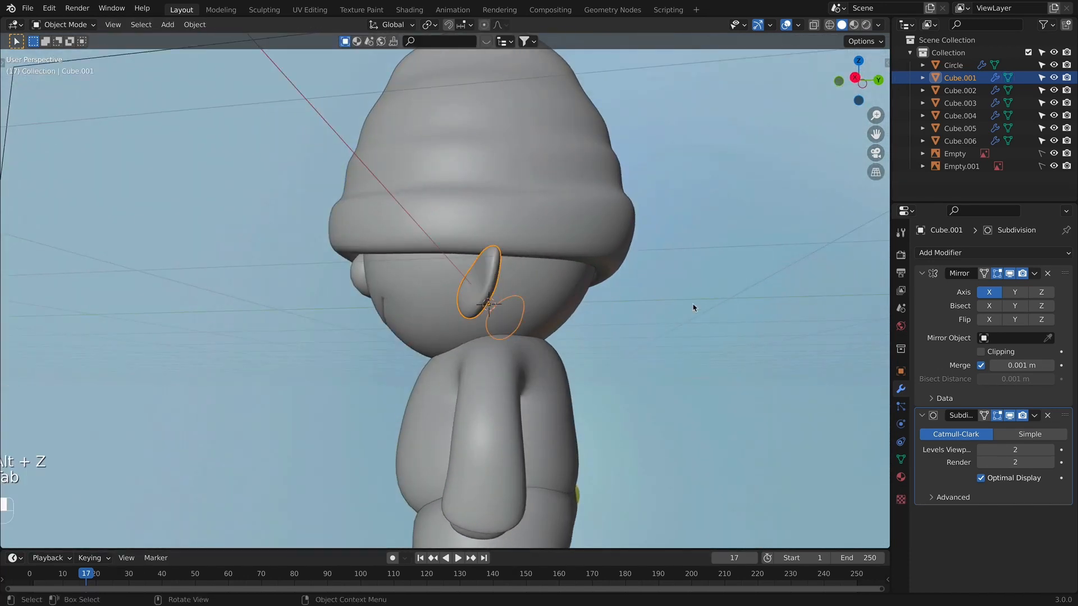
middle_drag(631, 334, 711, 332)
Add a mesh plane in front view with X-ray enabled and scale it to 0.218.
key(KP_1)
shift+middle_drag(630, 332, 611, 379)
key(KP_1)
shift+middle_drag(536, 304, 540, 289)
key(alt+z)
scroll(498, 358, up, 4)
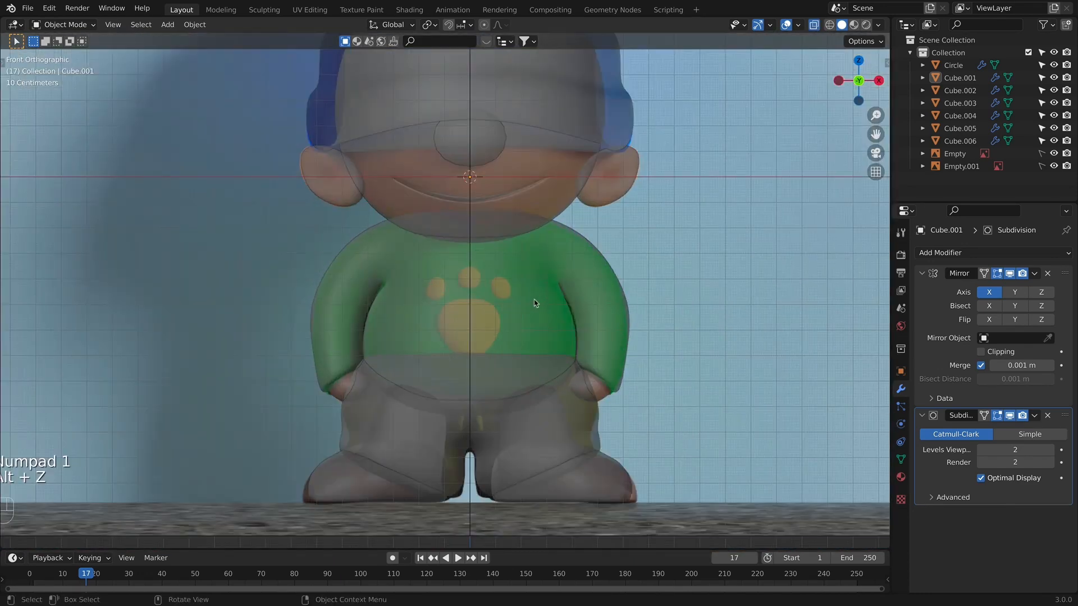
key(shift+a)
mouse_move(444, 351)
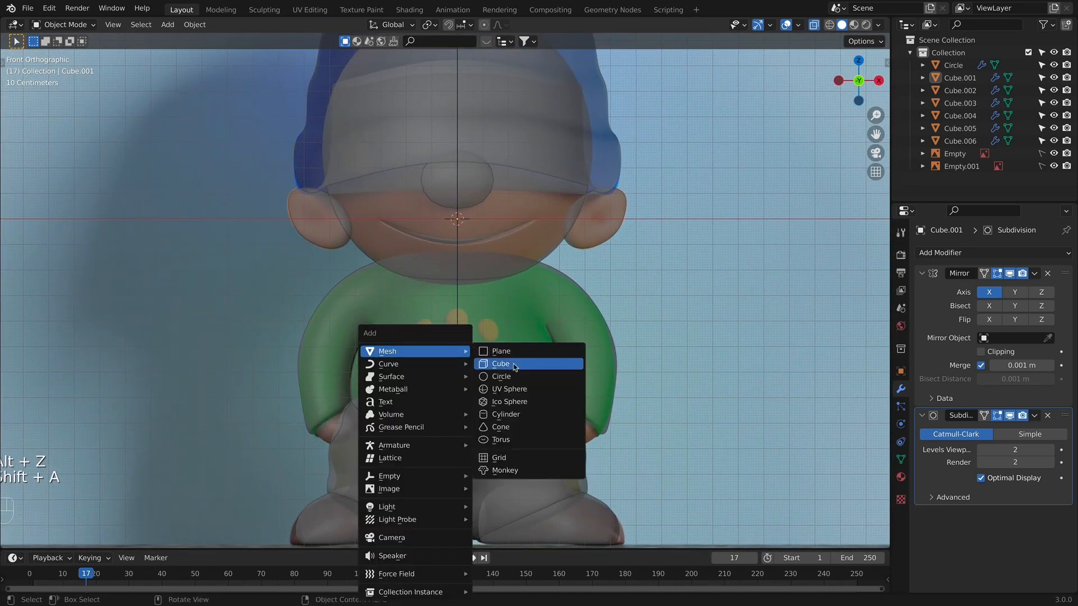
click(522, 353)
key(s)
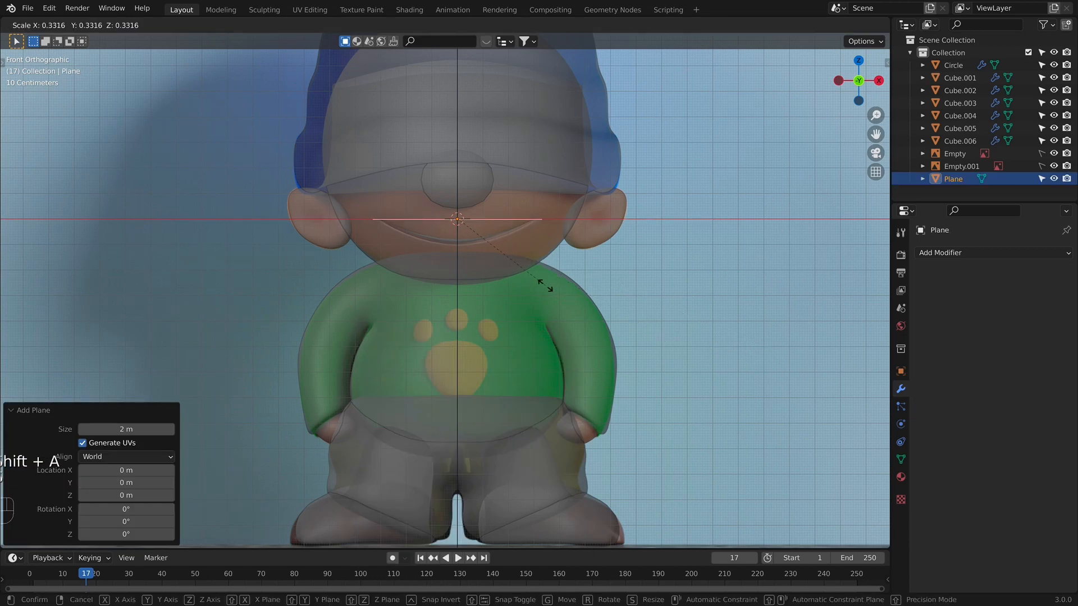
click(511, 267)
Rotate the plane 90° about X and lower it along Z onto the paw print on the chest.
text(rx)
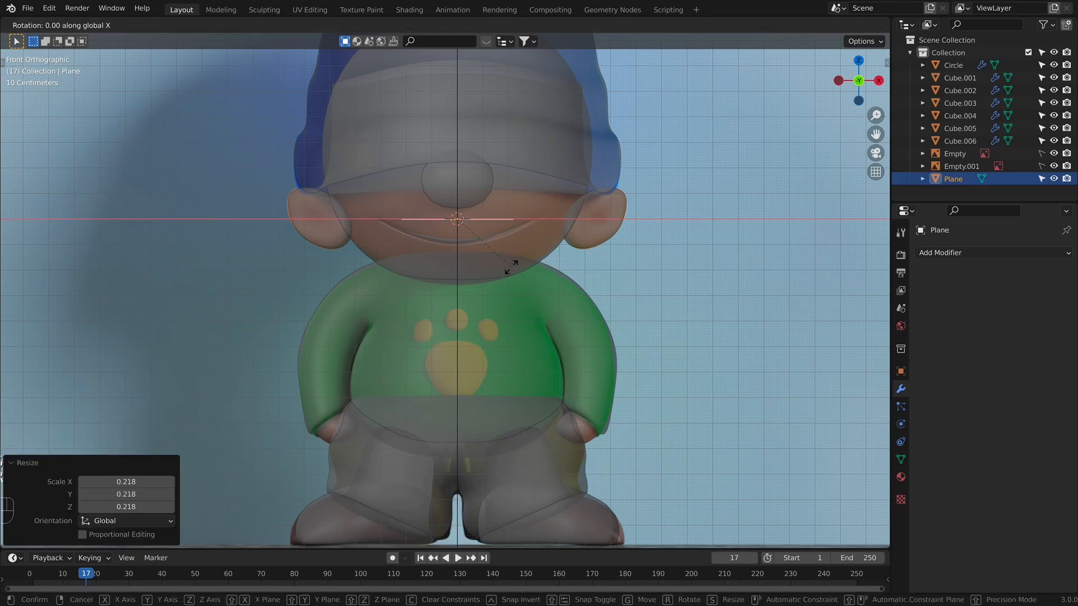
text(90)
key(Return)
key(g)
key(z)
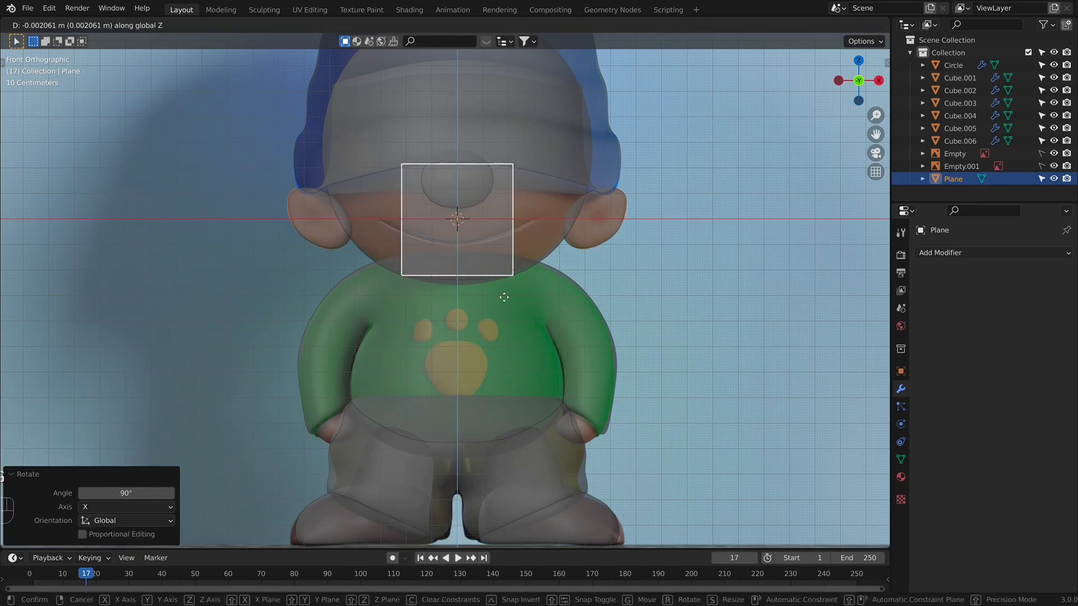
click(632, 376)
Scale the plane down towards the paw pad's size and move it about -0.467 m along Y, in front of the belly.
key(s)
click(586, 357)
middle_drag(587, 358, 477, 404)
key(g)
key(y)
click(429, 418)
key(KP_1)
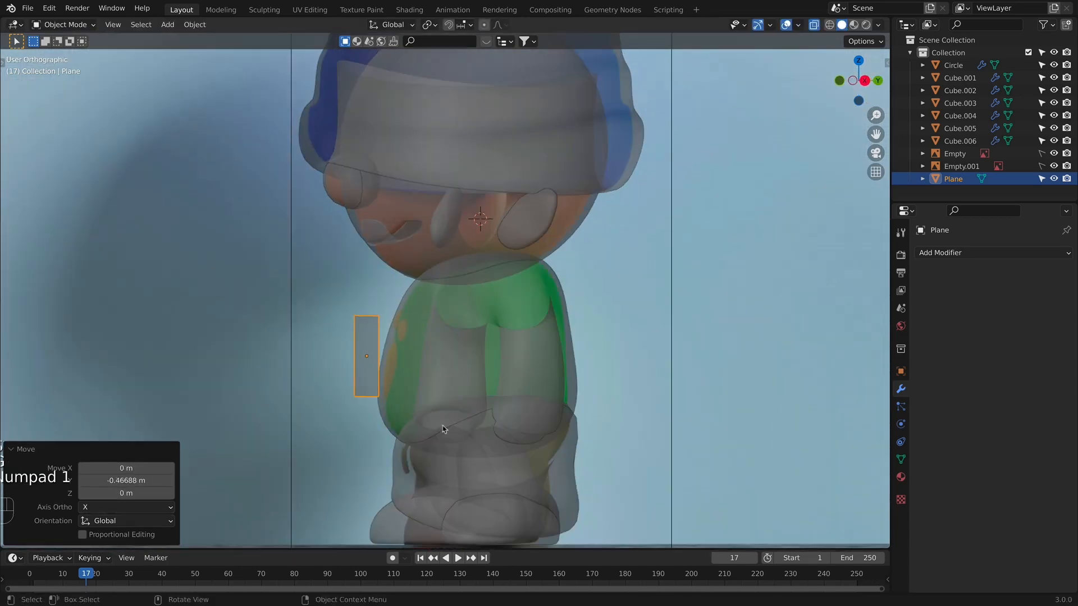
Bring the plane closer to the belly along Y in side view and lower it about 0.064 m along Z.
key(KP_3)
key(g)
key(y)
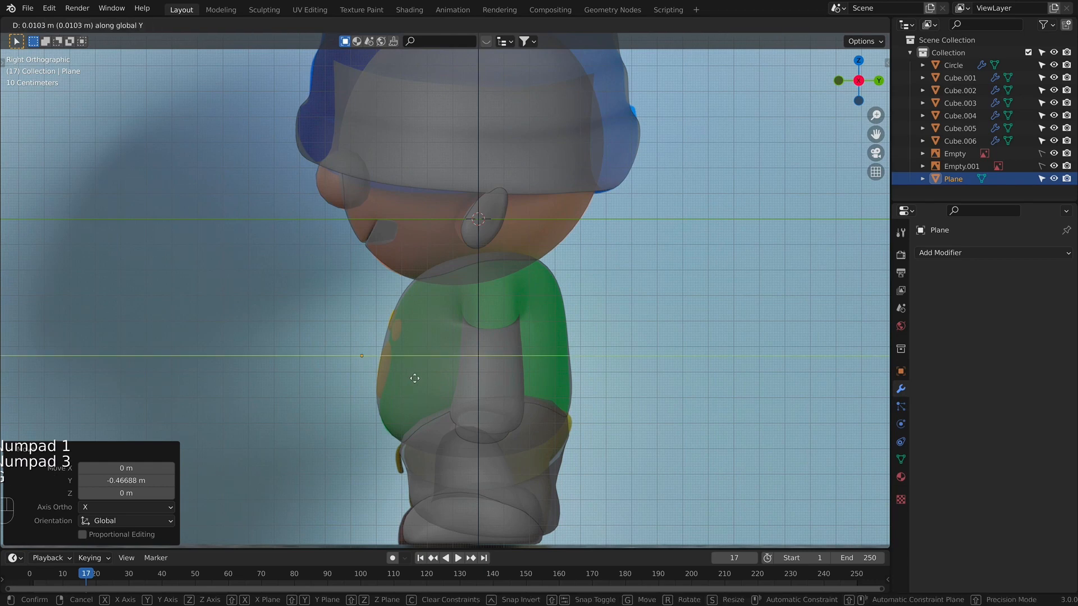
click(422, 383)
key(g)
key(z)
click(425, 397)
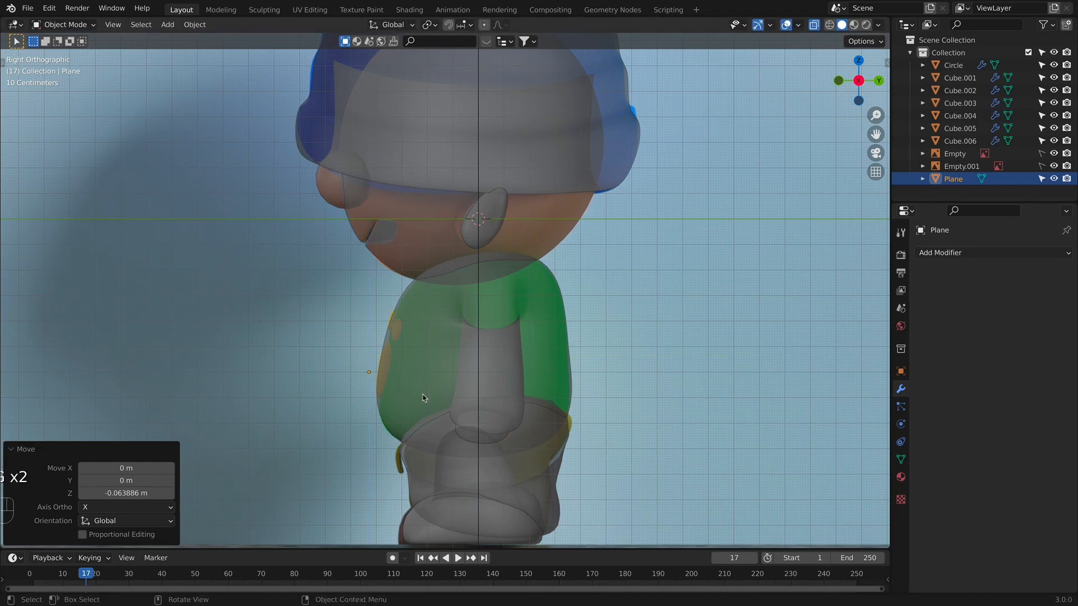
Add a Shrinkwrap modifier to the plane with the body, Cube.002, as target, and switch X-ray off.
key(KP_1)
click(958, 253)
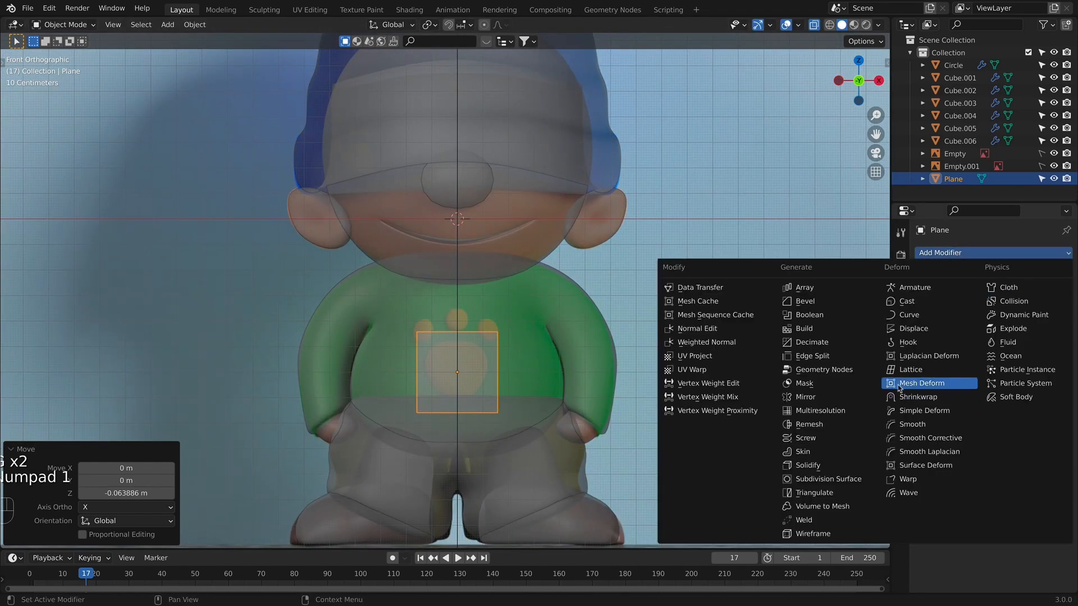
click(915, 398)
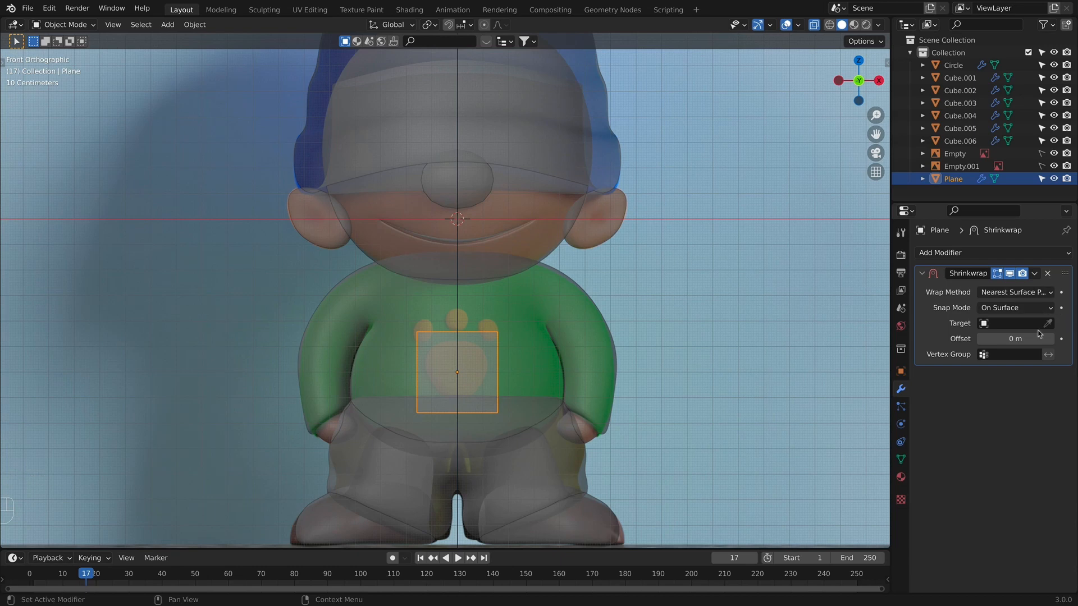
click(604, 330)
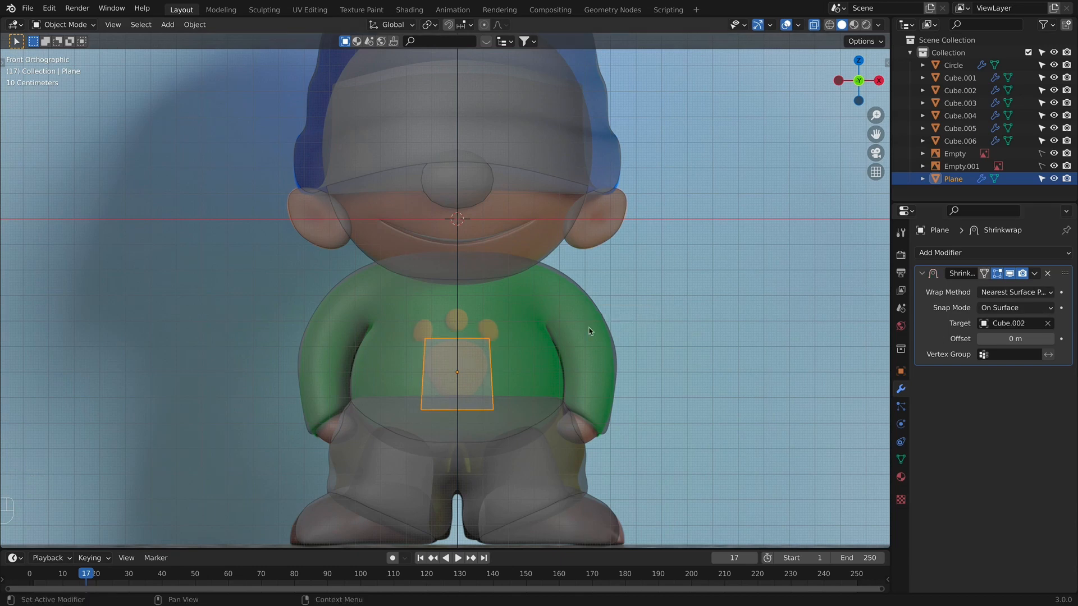
key(alt+z)
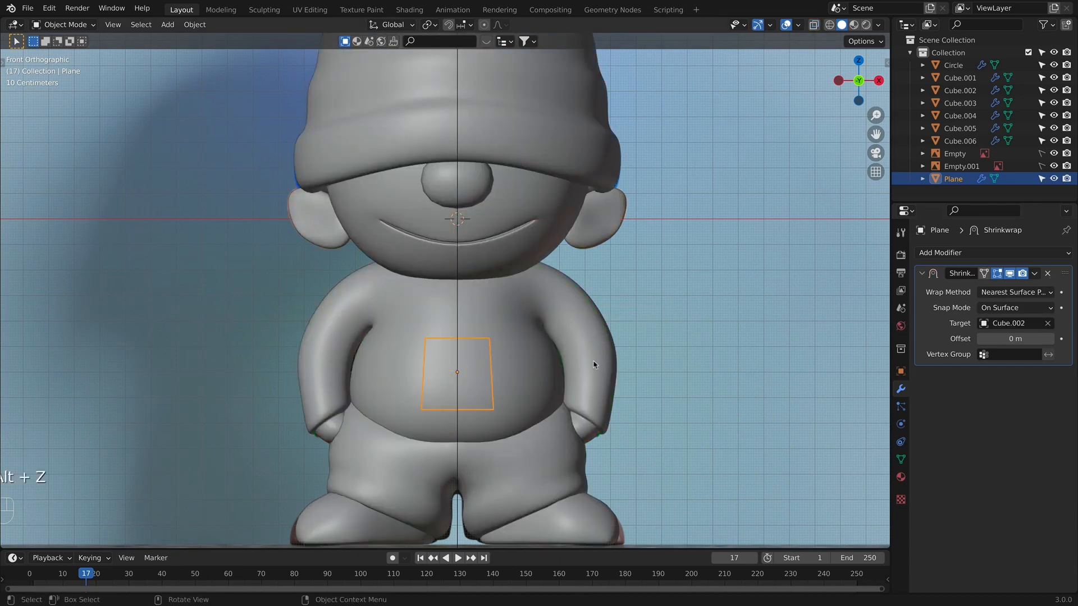
Add a Subdivision Surface modifier to the plane with the viewport level set to 2.
click(955, 252)
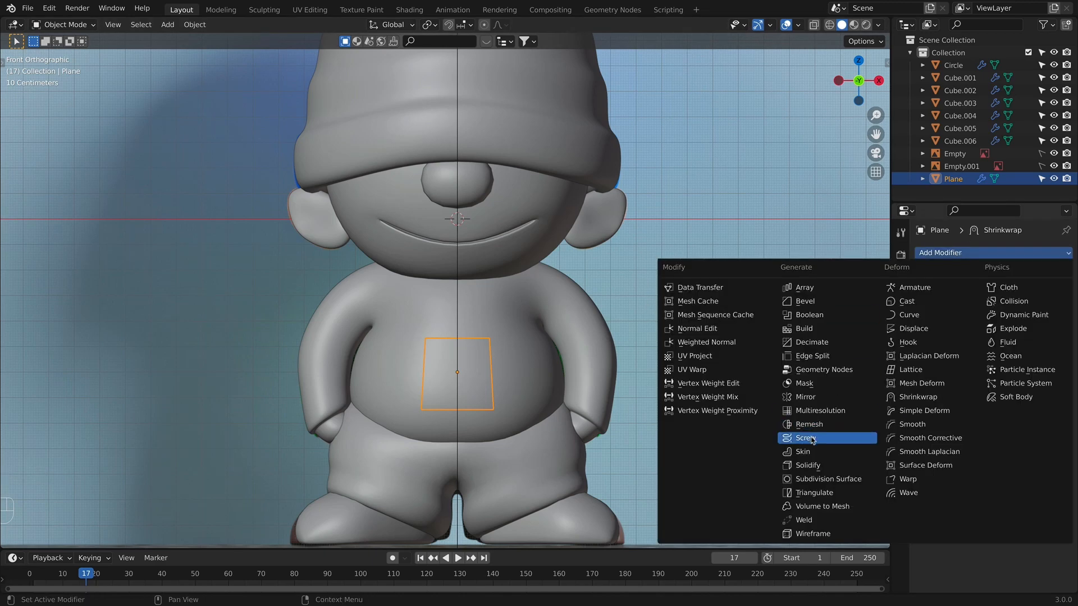
click(820, 481)
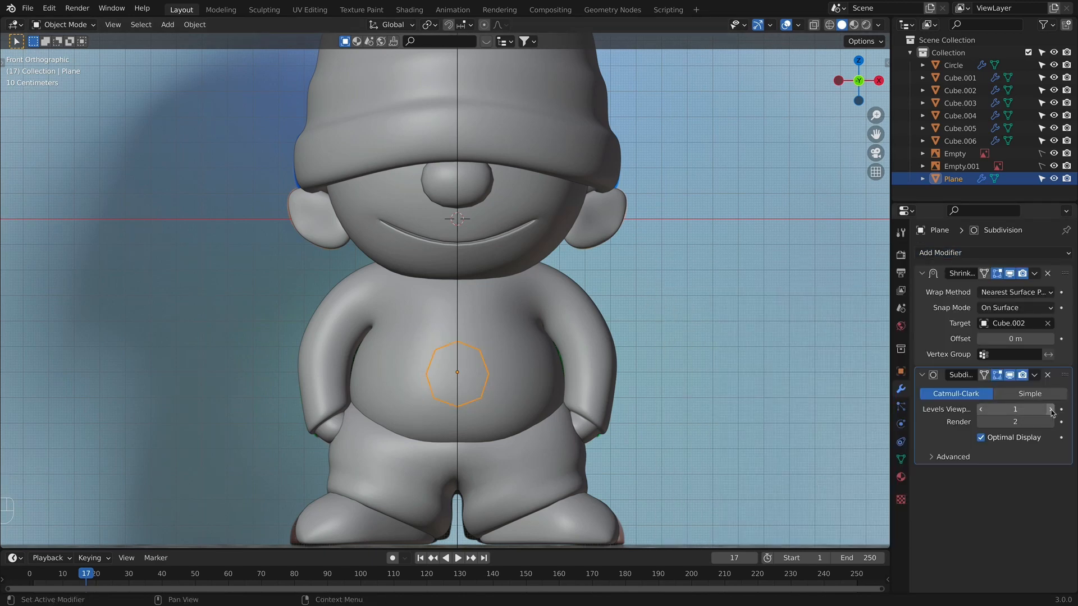
click(982, 253)
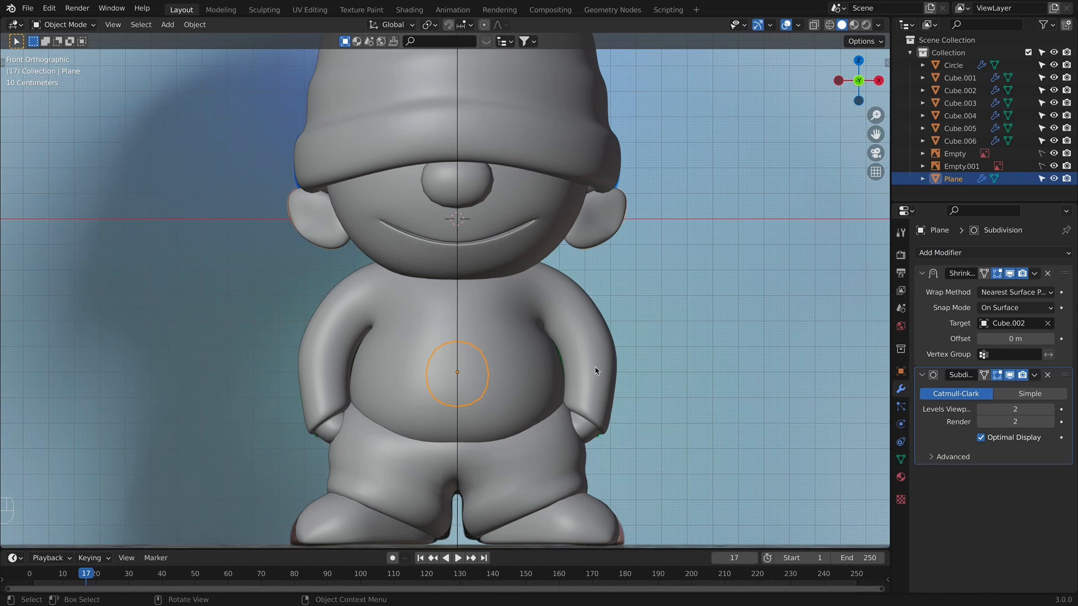
Enter Edit Mode on the plane with X-ray on and add a horizontal loop cut near its middle.
key(alt+z)
key(Tab)
scroll(595, 393, up, 3)
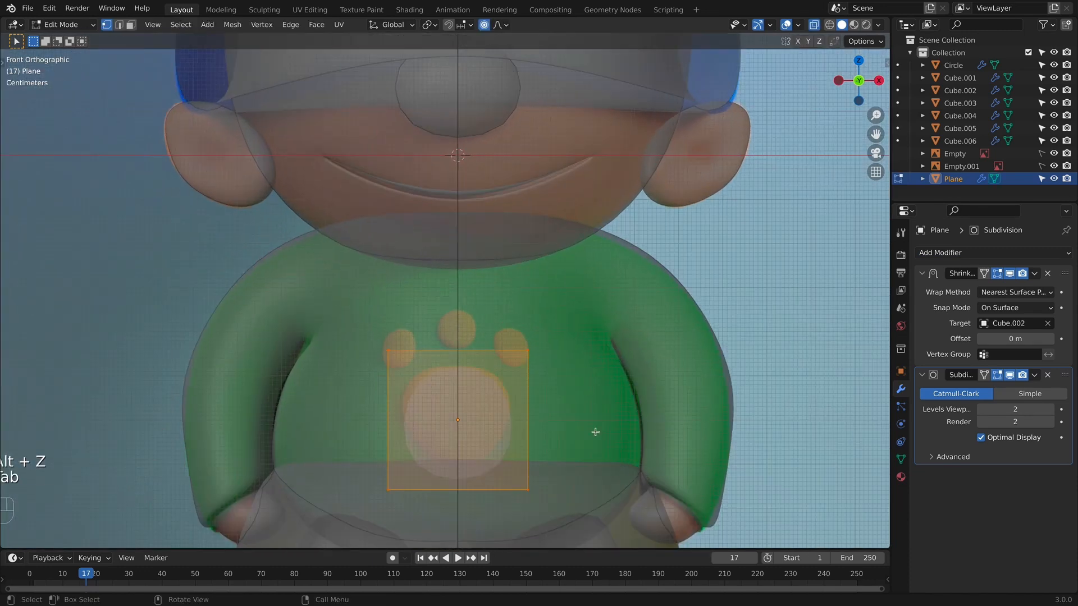
shift+middle_drag(595, 432, 580, 414)
key(ctrl+r)
click(509, 419)
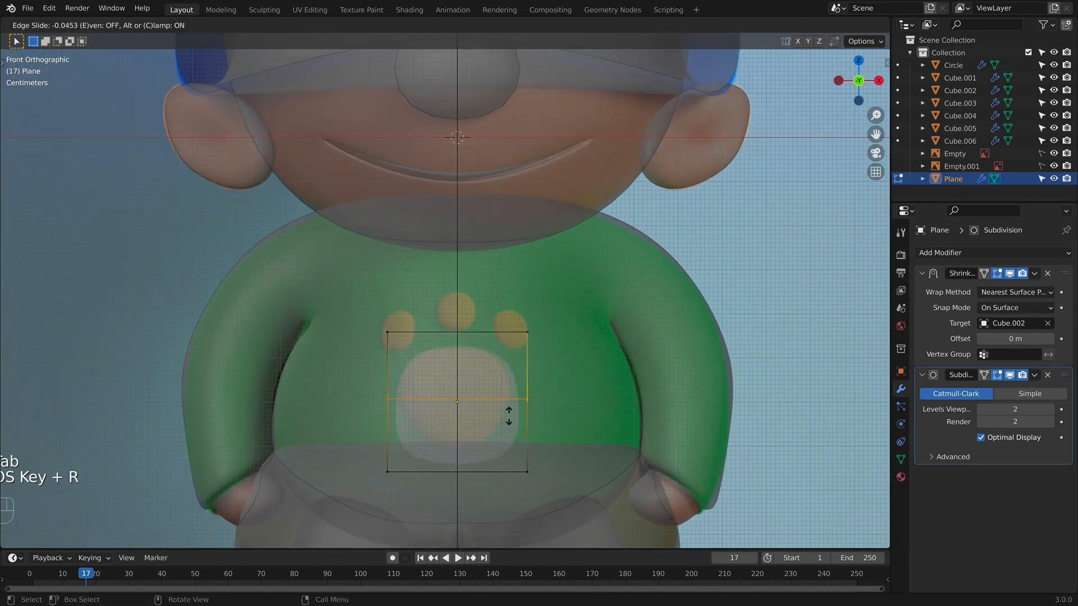
click(509, 414)
Scale the plane's bottom edge to about 0.29 along X and raise it about 0.048 m along Z.
drag(351, 421, 612, 528)
key(s)
key(x)
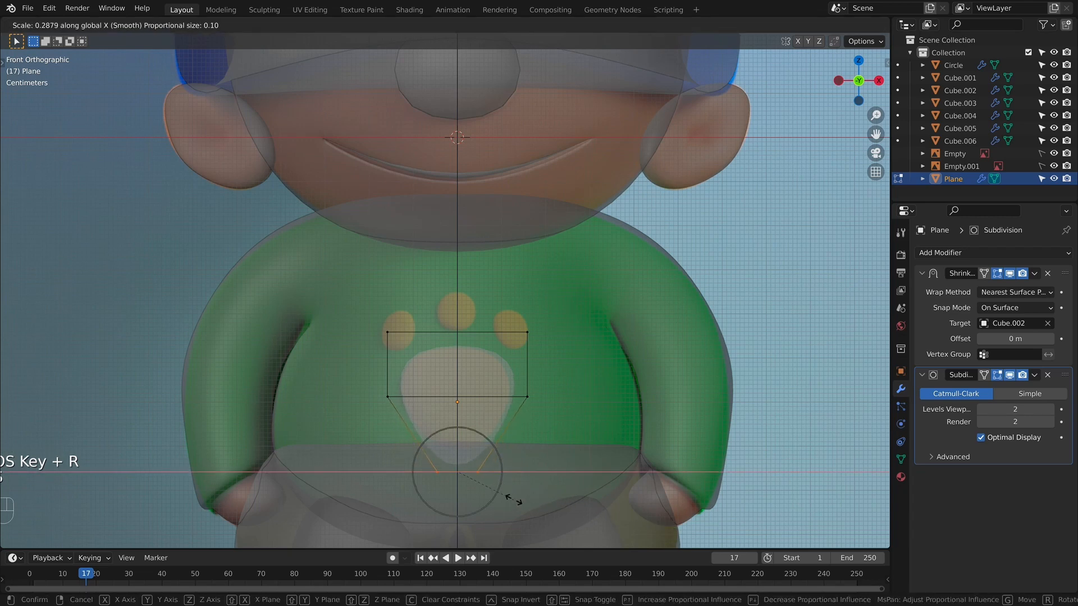
click(514, 499)
key(g)
key(z)
click(509, 475)
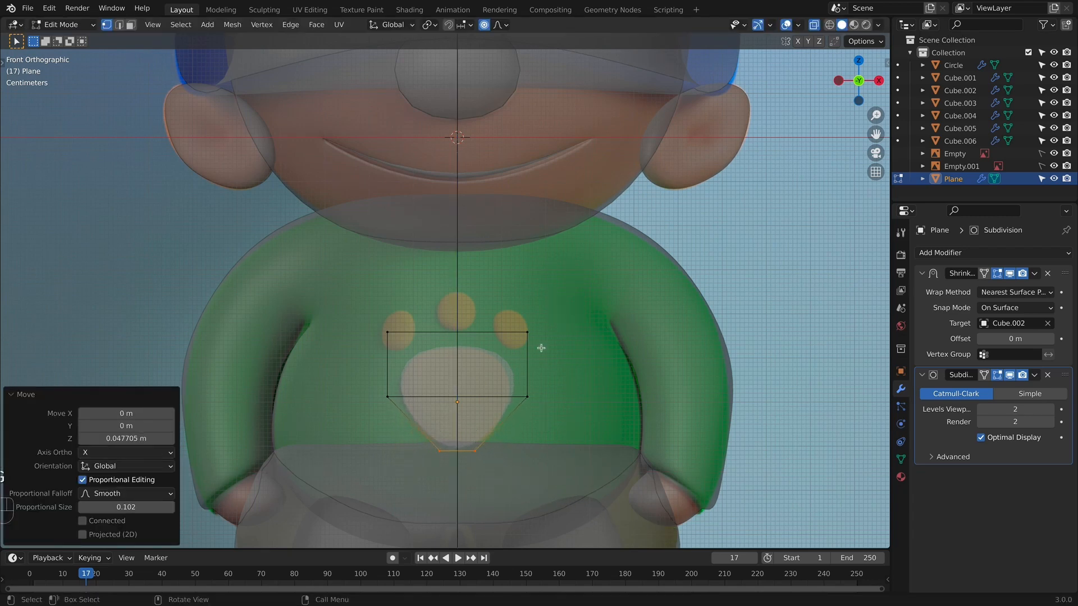
Select the plane's two top corner vertices and lower them about 0.008 m along Z.
drag(501, 306, 581, 359)
key(g)
key(z)
right_click(581, 358)
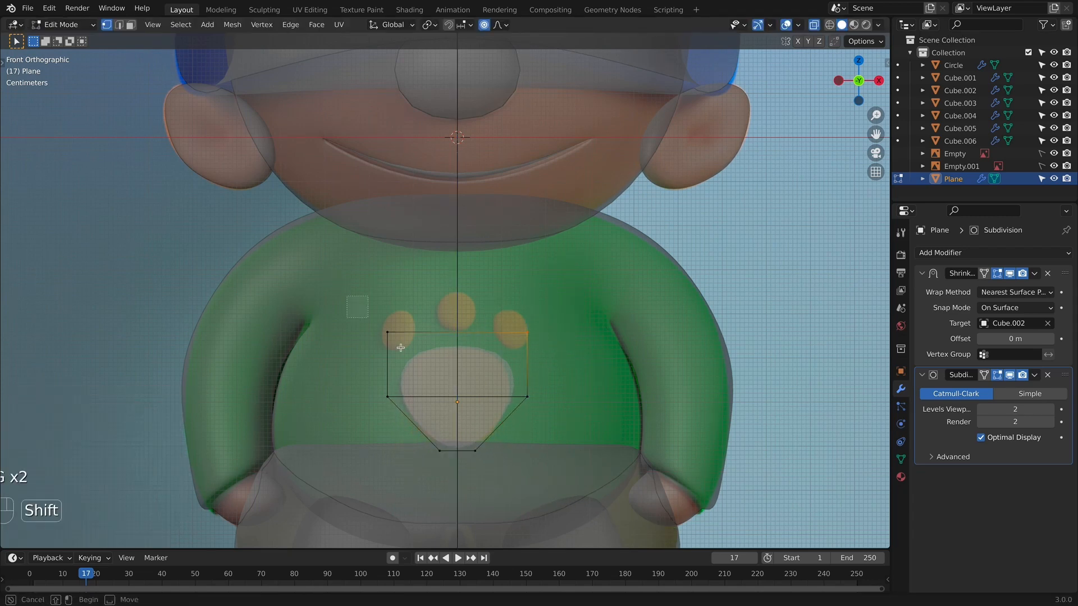
shift+click(387, 333)
key(h)
key(super+z)
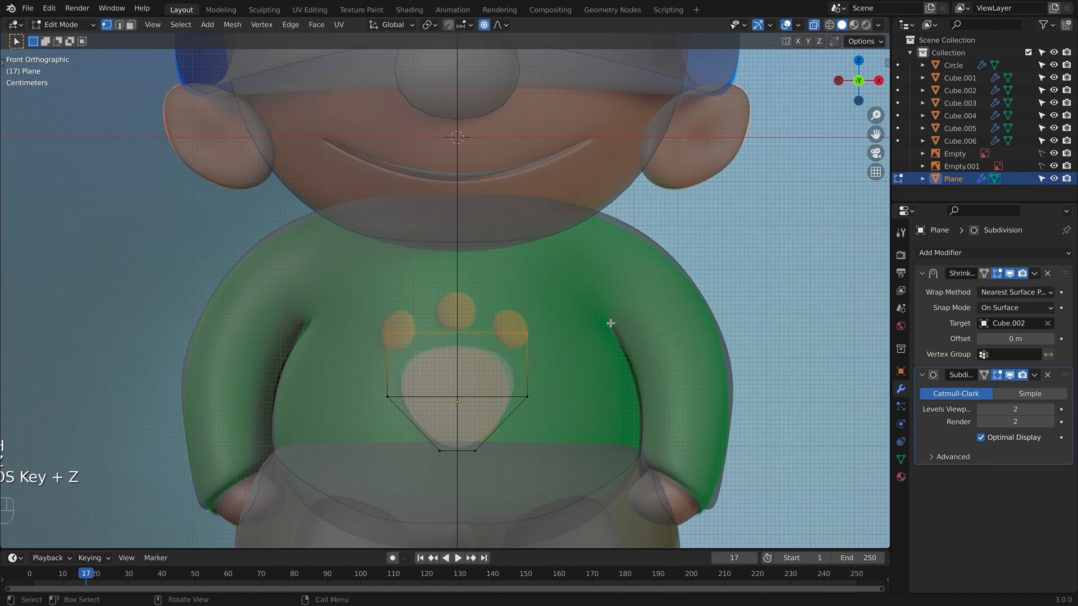
key(g)
key(z)
click(657, 378)
Scale the plane's top edge to 0.825 along X to fit the paw pad and check the shape in Object Mode.
key(s)
key(x)
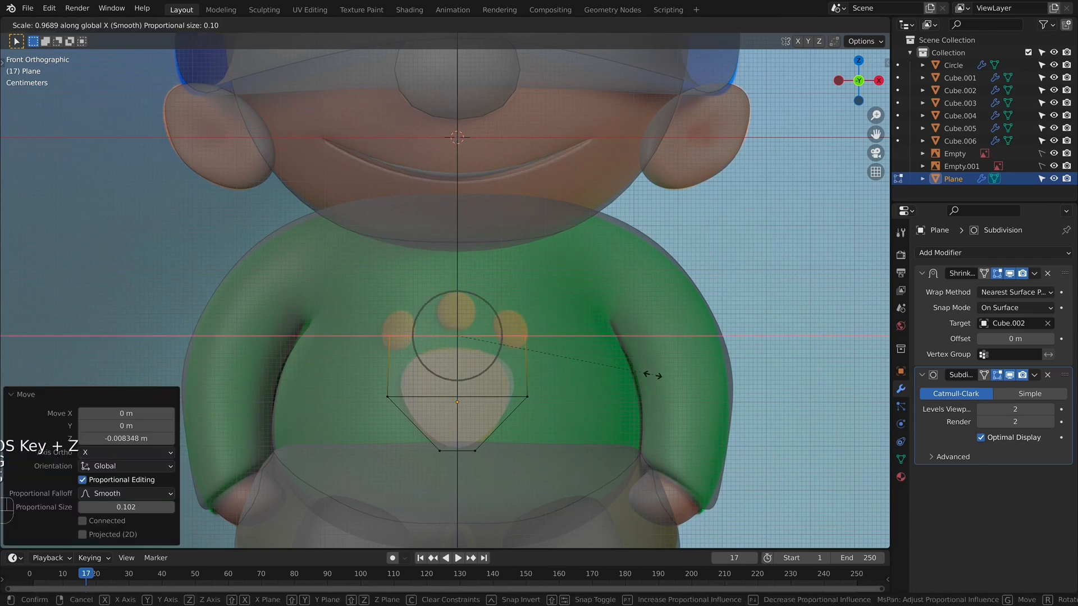
click(643, 384)
scroll(606, 381, up, 2)
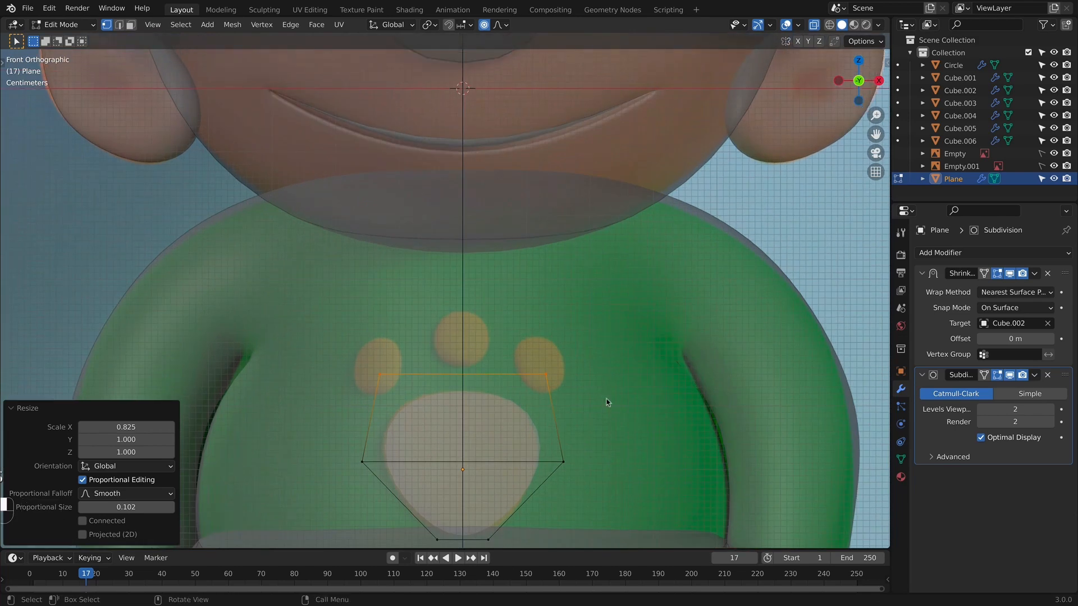
key(Tab)
key(Tab)
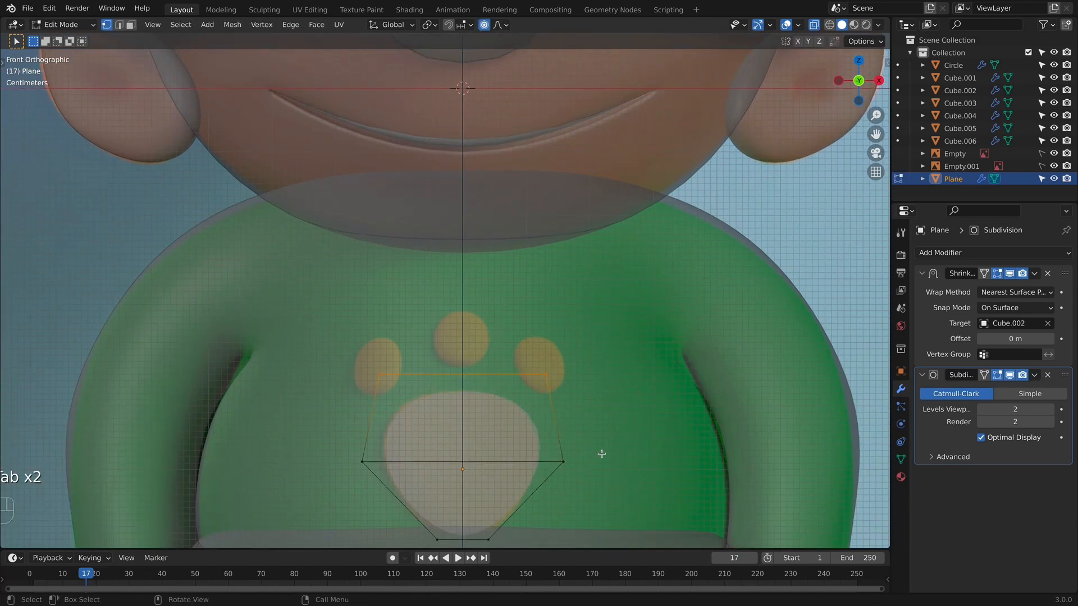
Duplicate the whole paw pad mesh about 0.195 m upward and scale the copy to 0.496 with proportional editing off.
key(shift+d)
click(604, 330)
key(s)
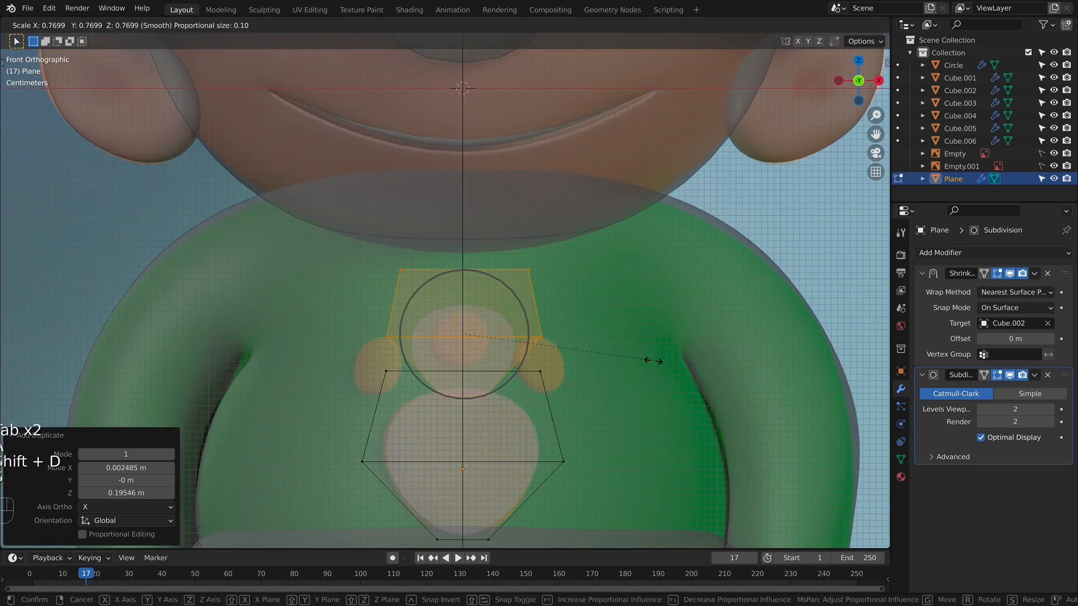
click(616, 356)
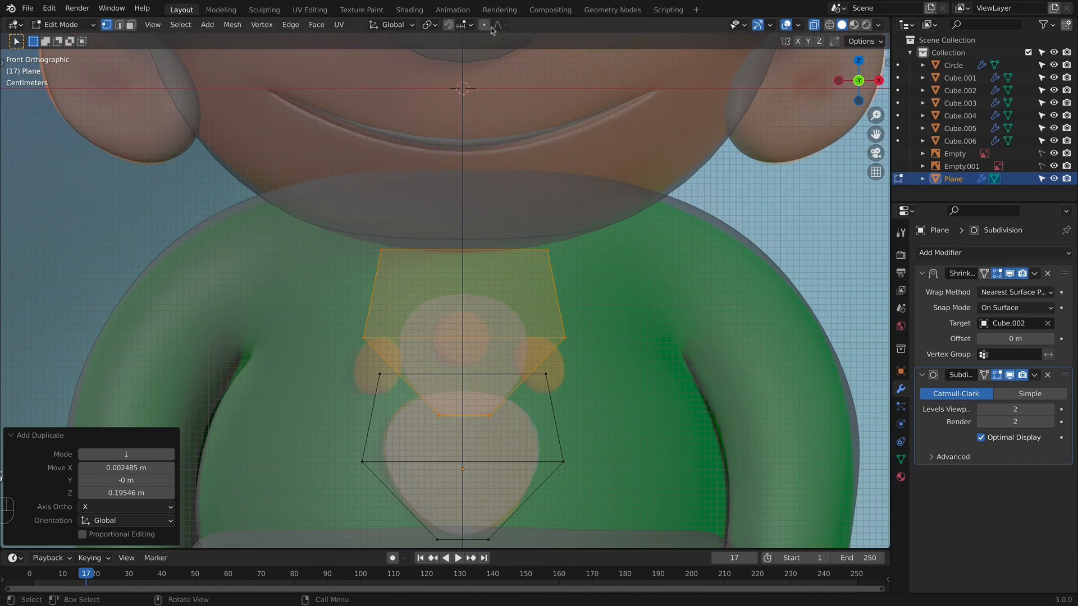
key(s)
click(527, 280)
Shift the duplicated shape slightly upward over the middle toe of the paw print and scale it to 0.949.
key(g)
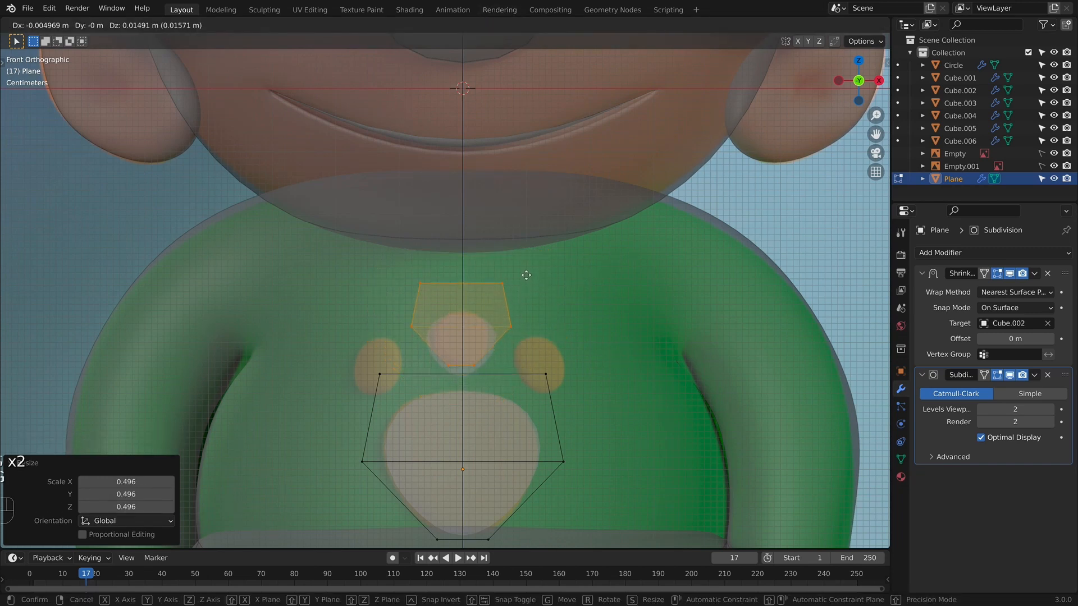
click(527, 273)
key(s)
click(523, 274)
Make the duplicated toe shape regular with LoopTools Circle and rotate it -14.4° to level it.
right_click(524, 286)
mouse_move(525, 287)
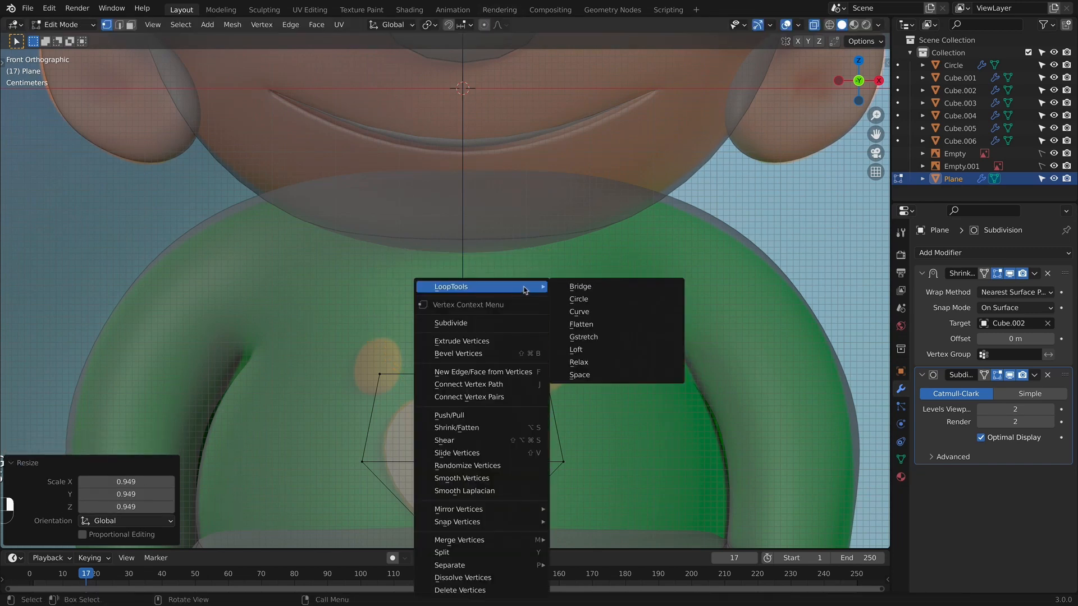
click(600, 299)
scroll(581, 340, up, 3)
key(r)
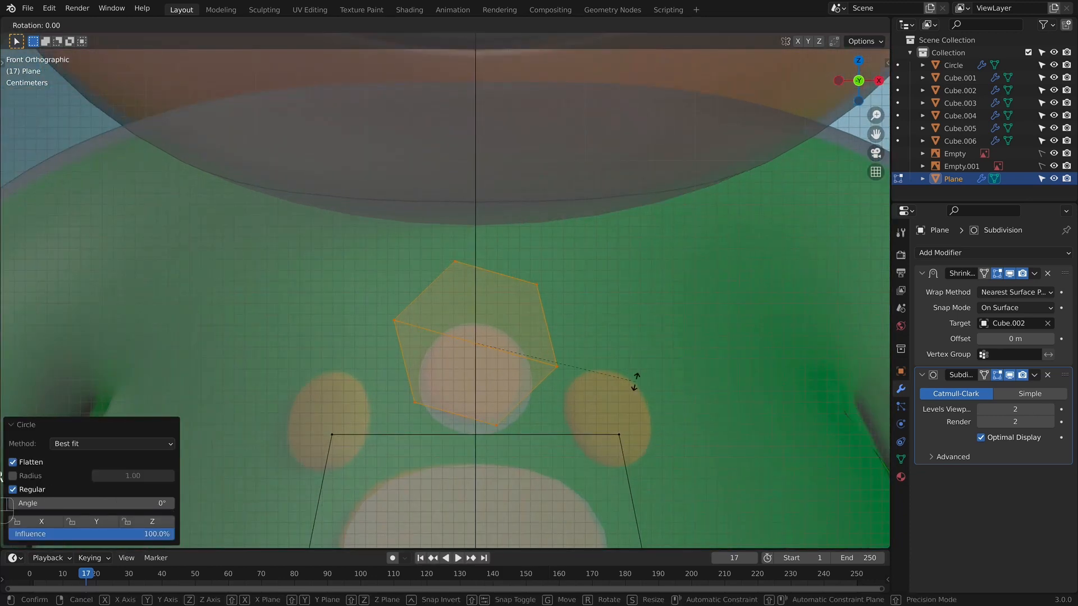
click(611, 339)
Scale the middle toe shape to 0.903 and nudge it up about 0.006 m to fit the reference toe.
key(s)
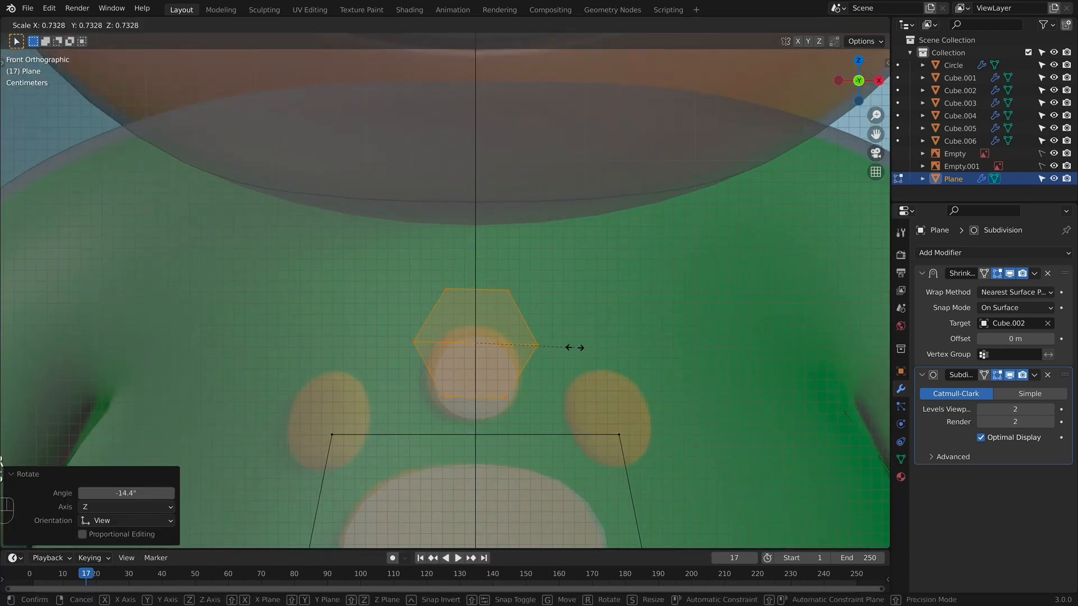
click(596, 341)
key(g)
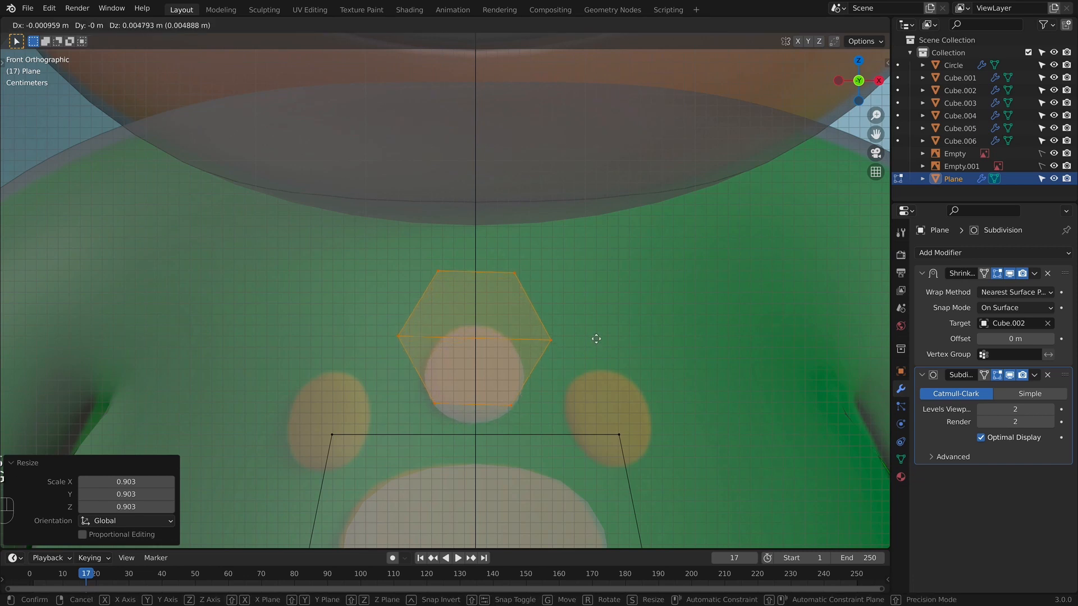
click(598, 341)
Duplicate the middle toe about 0.165 m along X and 0.035 m down onto the neighbouring side toe, rotating it 20.1° around Z.
key(shift+d)
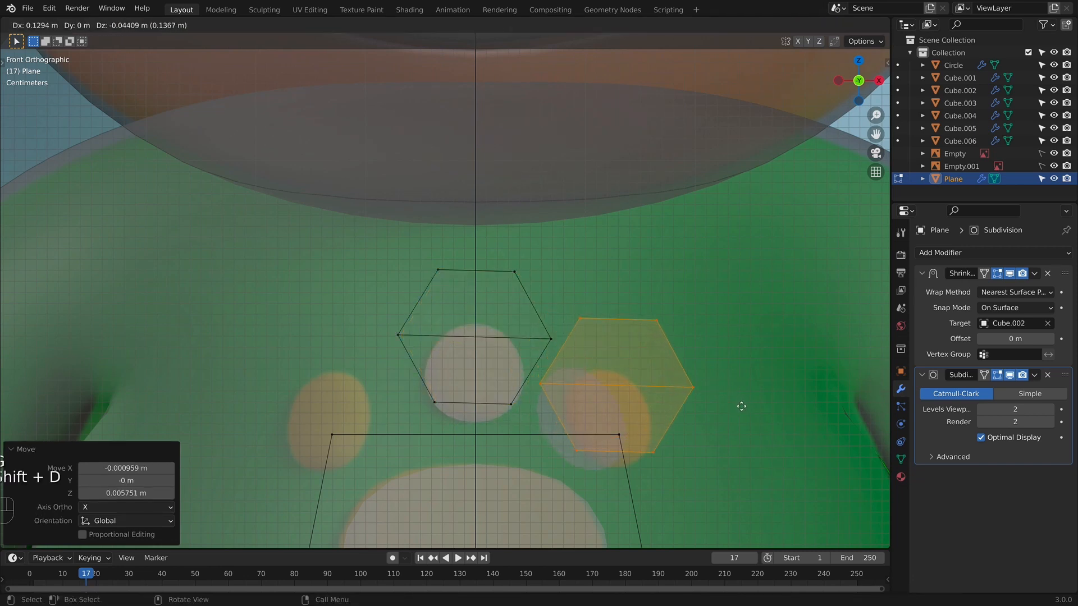
click(782, 397)
middle_drag(744, 414, 630, 462)
key(r)
key(z)
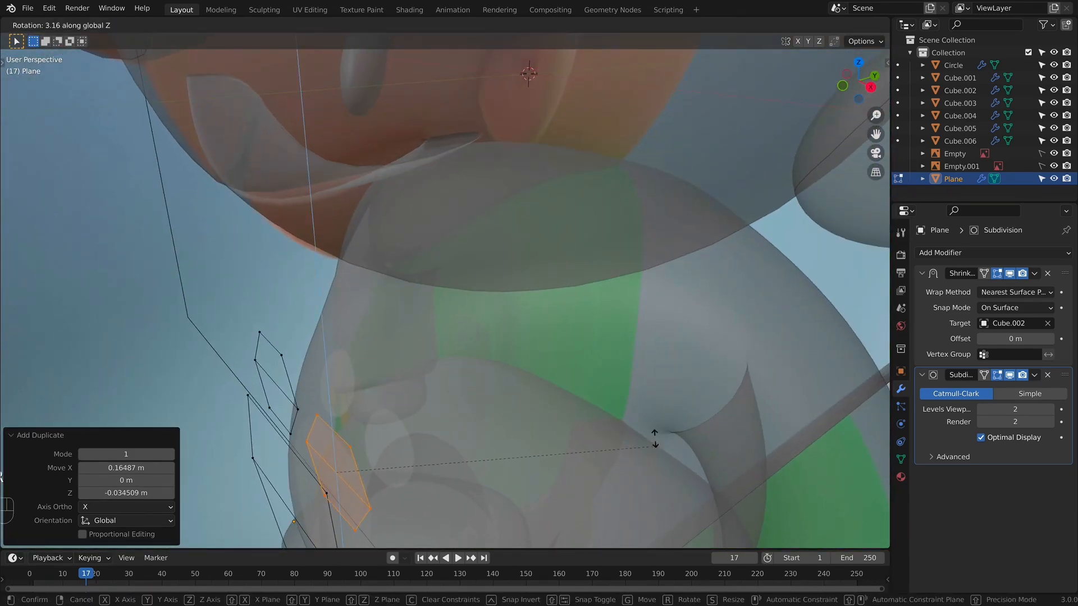
click(673, 339)
key(KP_1)
shift+middle_drag(627, 420, 628, 402)
scroll(628, 401, up, 1)
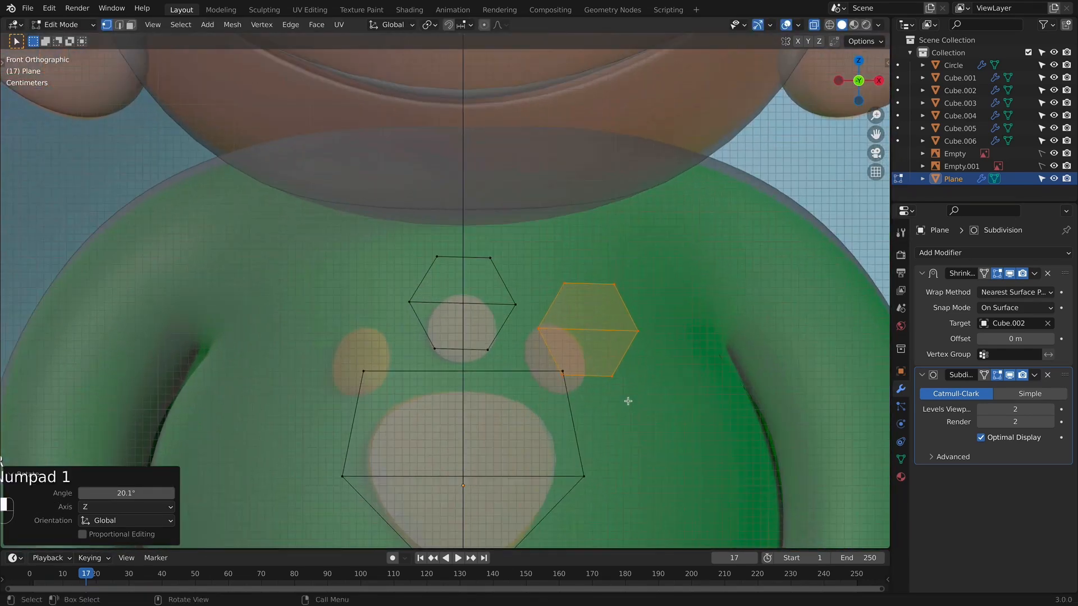
Duplicate the side toe about -0.344 m along X for the opposite toe and rotate it -45.2° around Z, fine-tuning the angle.
key(shift+d)
key(x)
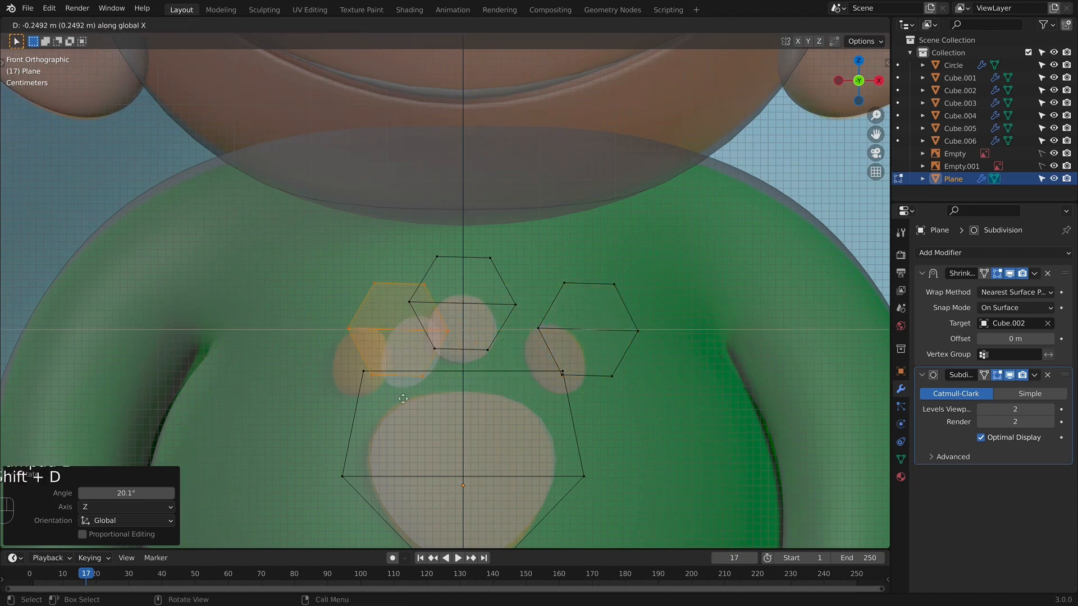
click(369, 397)
middle_drag(371, 399, 524, 445)
key(r)
key(z)
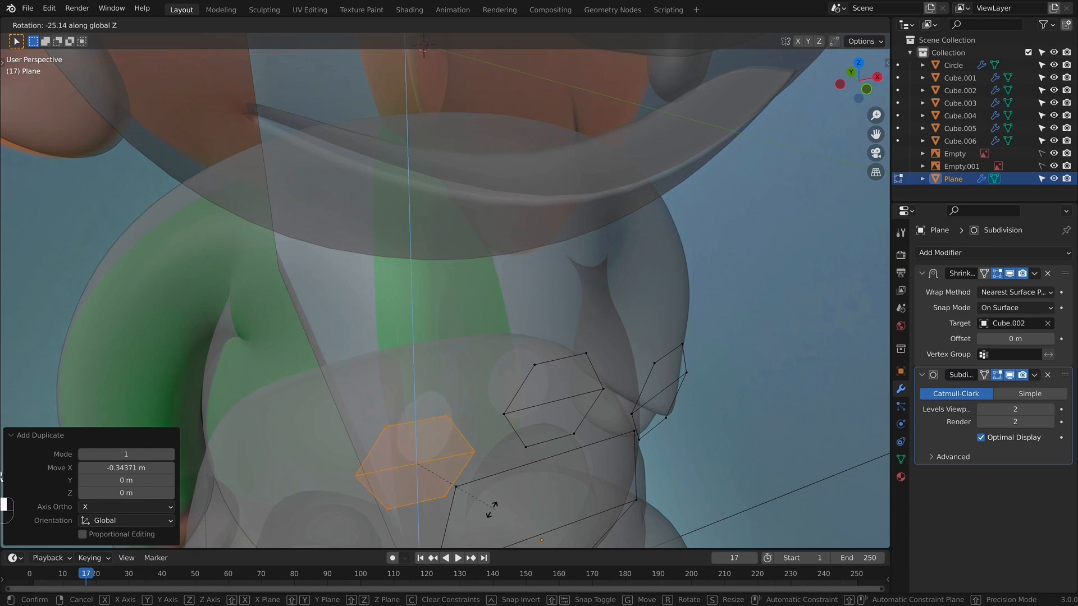
click(455, 504)
key(KP_1)
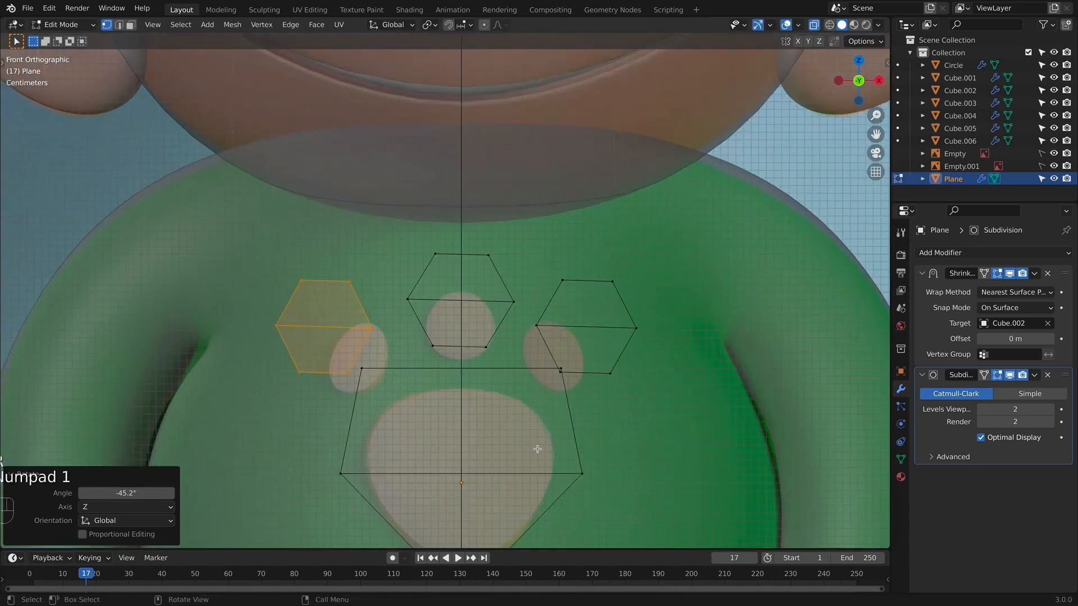
key(r)
key(z)
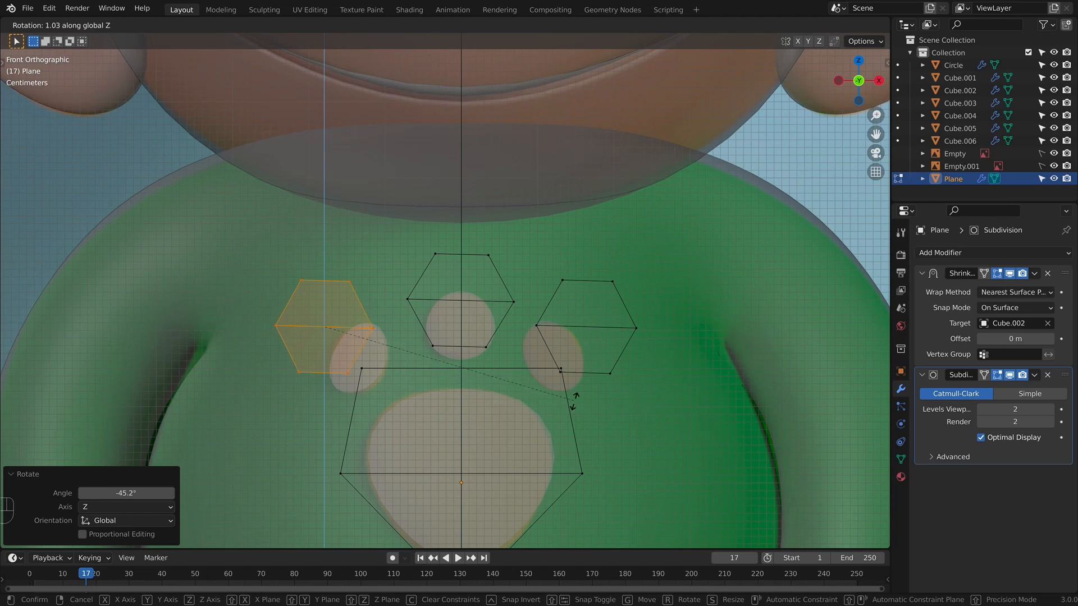
click(418, 365)
Return to Object Mode and apply the paw print's Shrinkwrap modifier.
key(Tab)
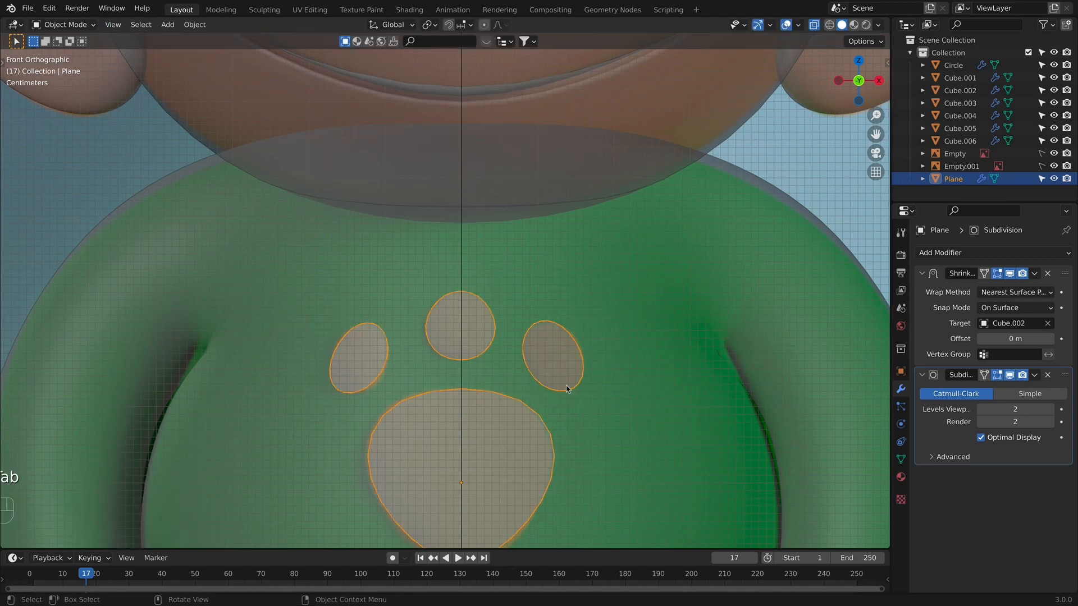
scroll(579, 387, down, 2)
shift+middle_drag(601, 392, 598, 383)
click(1035, 273)
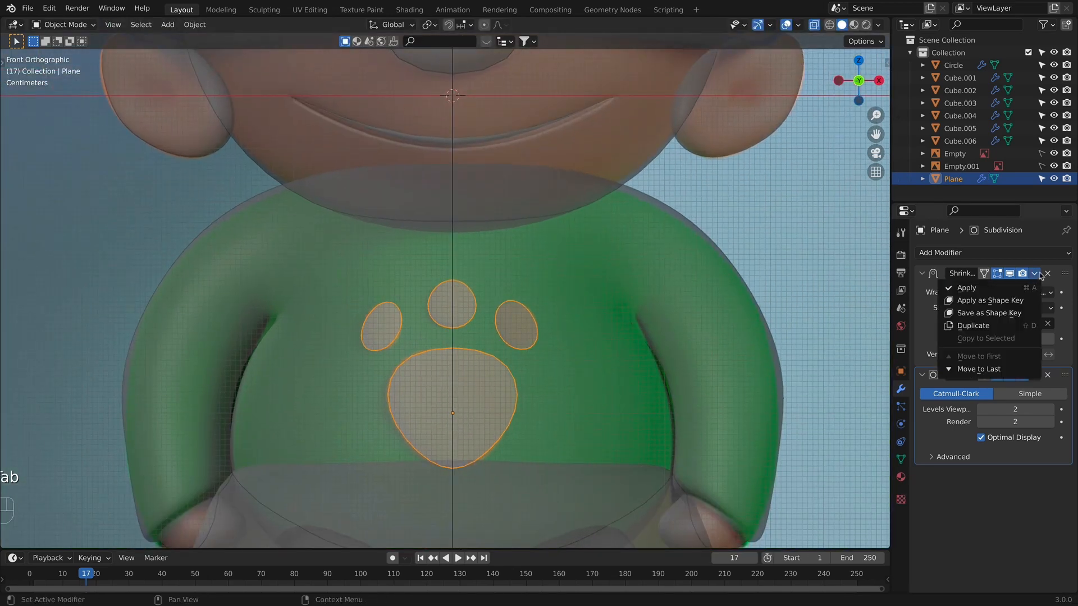
click(1017, 289)
Add a Solidify modifier to the paw print and place it before the Subdivision modifier.
click(1005, 253)
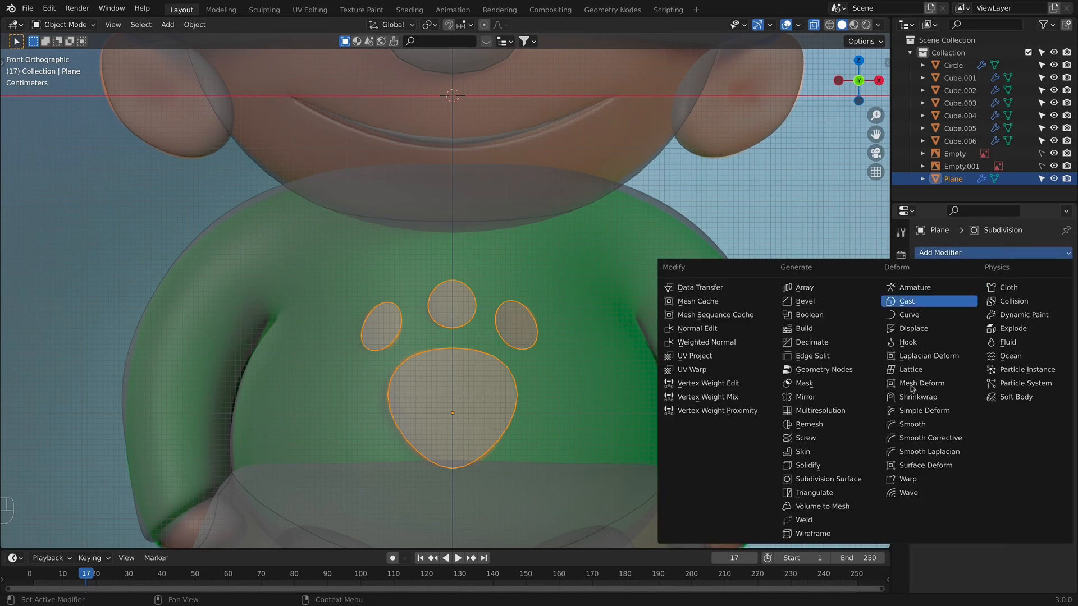
click(826, 470)
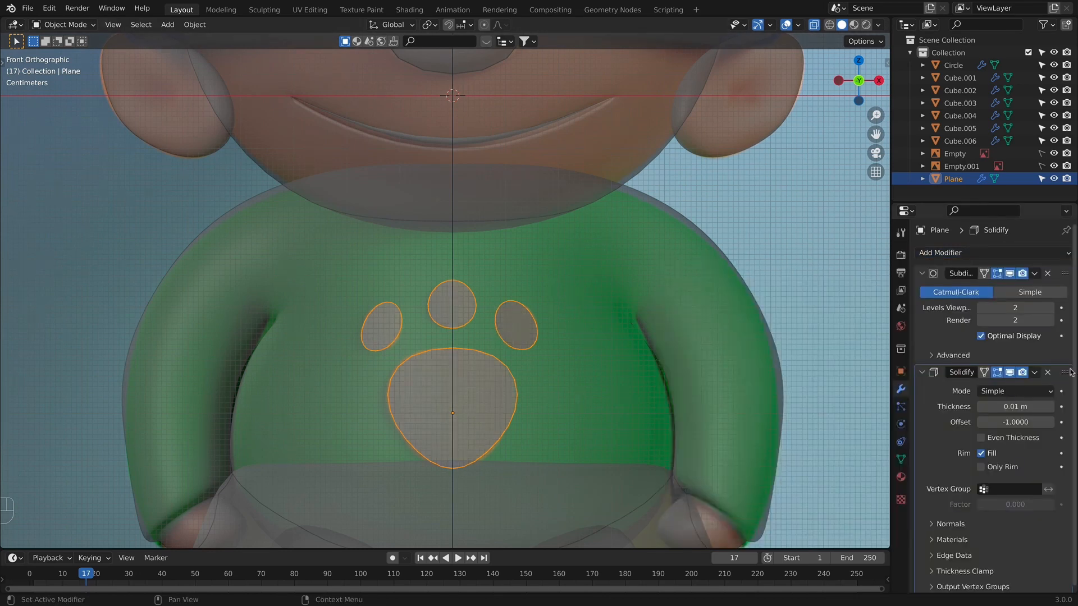
drag(1067, 371, 1048, 288)
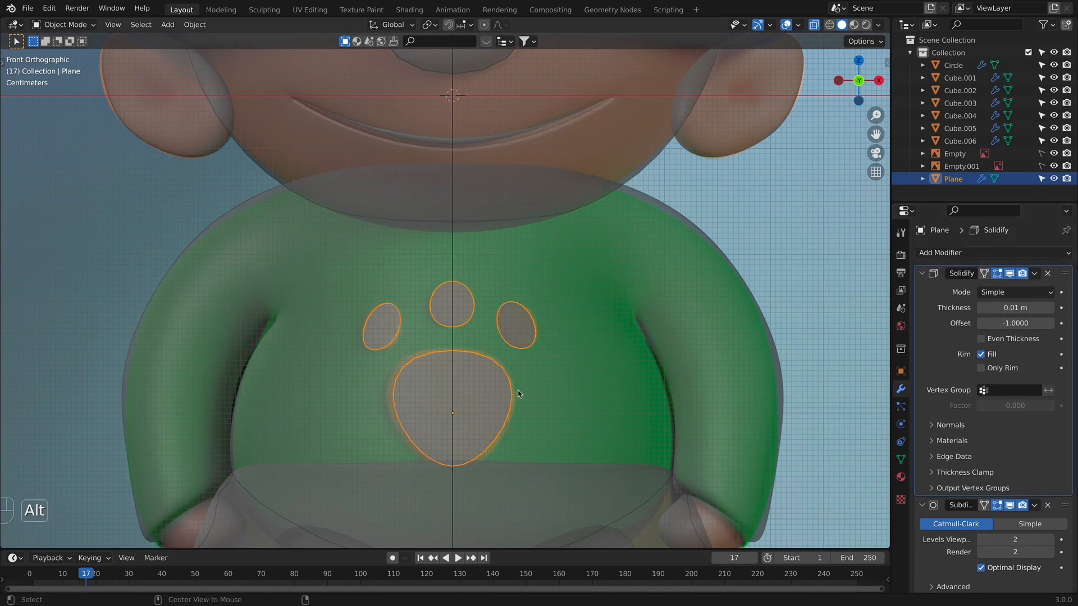
Turn off X-ray, set the Solidify thickness to -0.19 m, check the paw print from the side and apply the modifier.
key(alt+z)
middle_drag(605, 402, 551, 416)
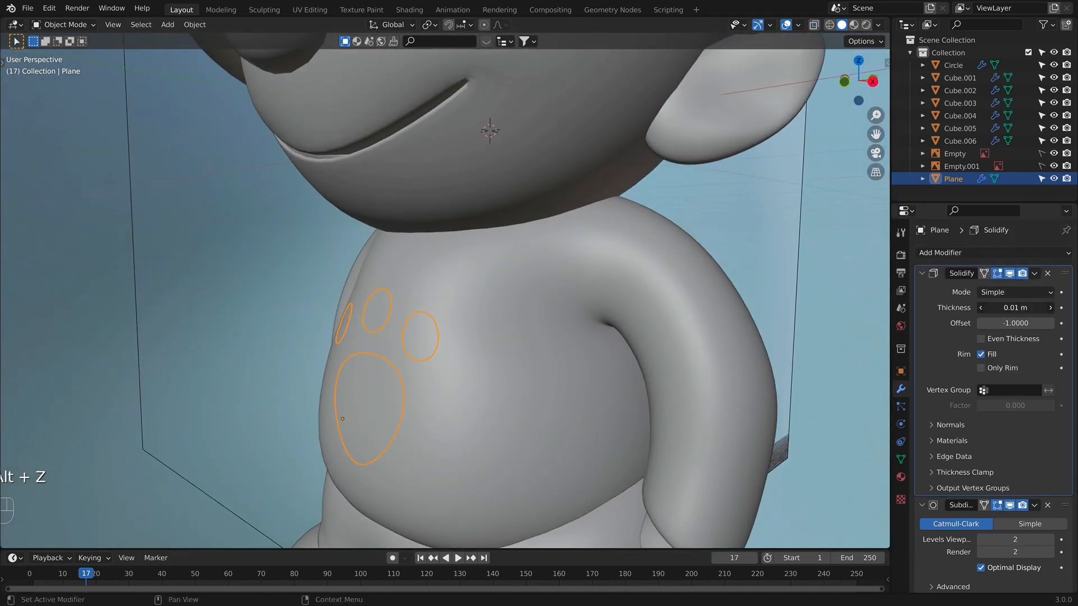
drag(1013, 308, 994, 307)
mouse_move(656, 334)
middle_down()
mouse_move(618, 315)
mouse_move(640, 323)
middle_up()
key(KP_1)
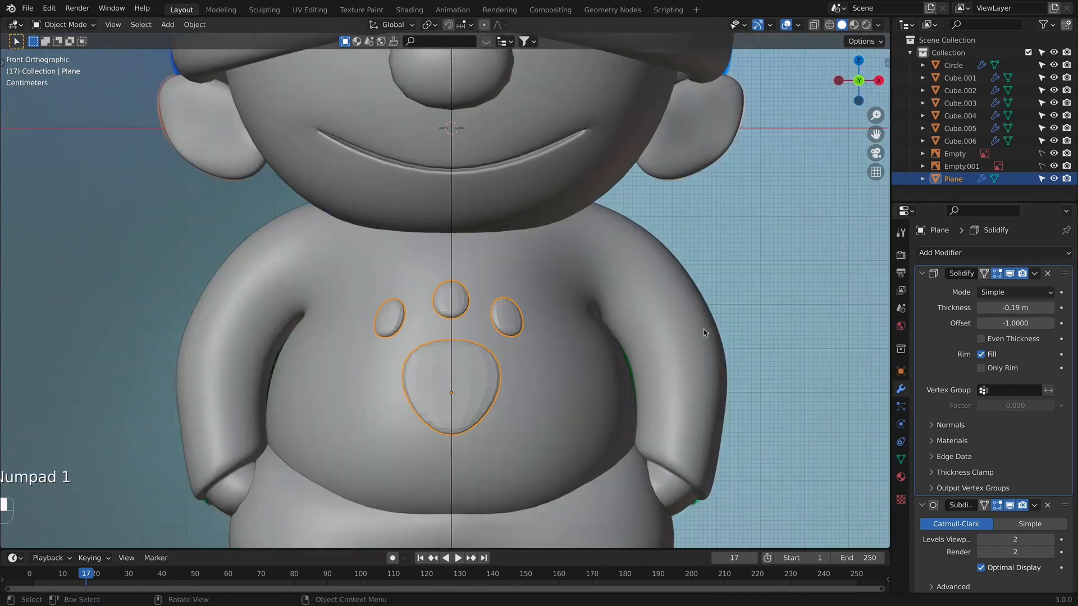
key(KP_3)
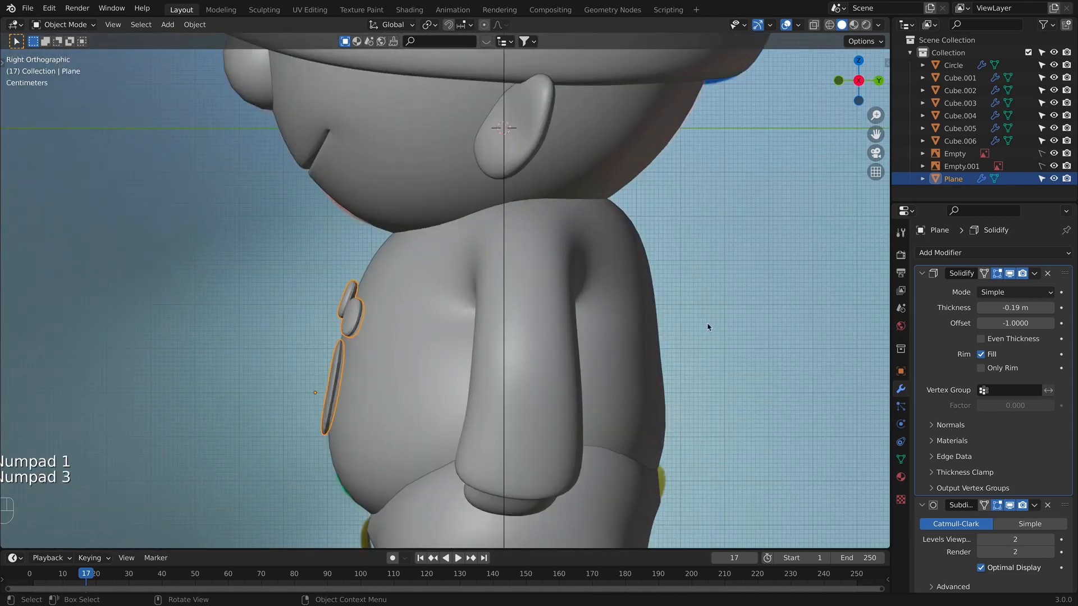
click(1034, 273)
click(988, 287)
Select all three toes in Edit Mode and move them about 0.01 m along Y toward the sweater.
scroll(379, 321, up, 2)
scroll(379, 321, up, 1)
key(Tab)
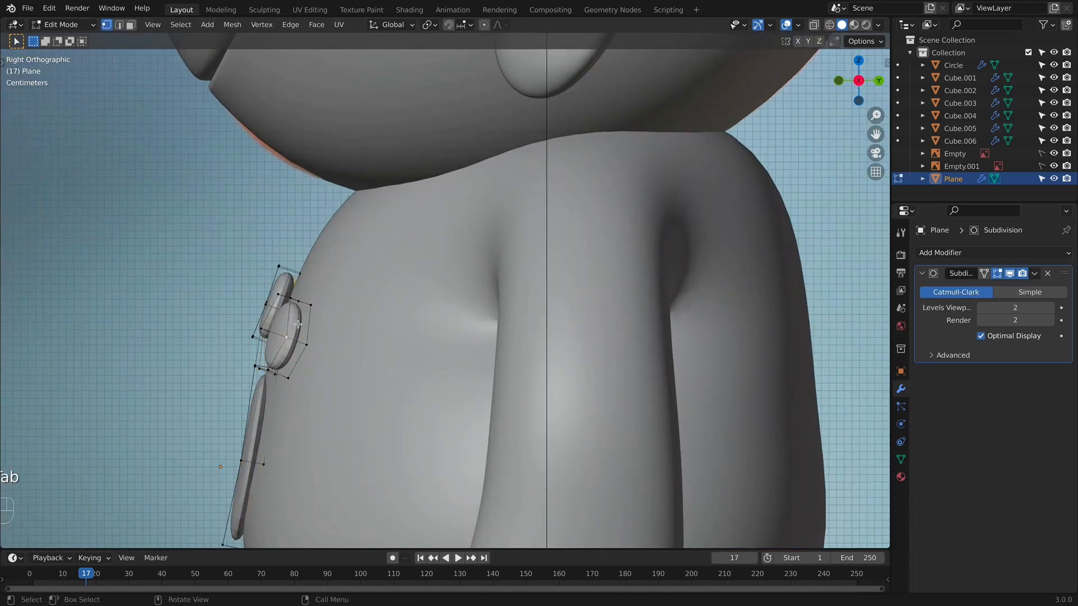
key(l)
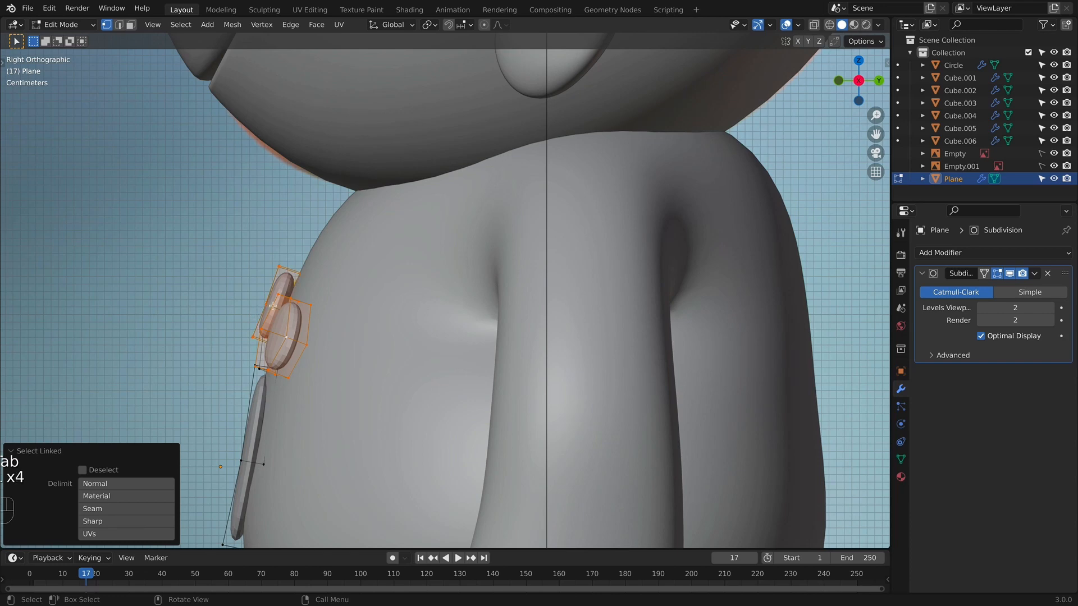
middle_drag(273, 306, 290, 306)
key(KP_3)
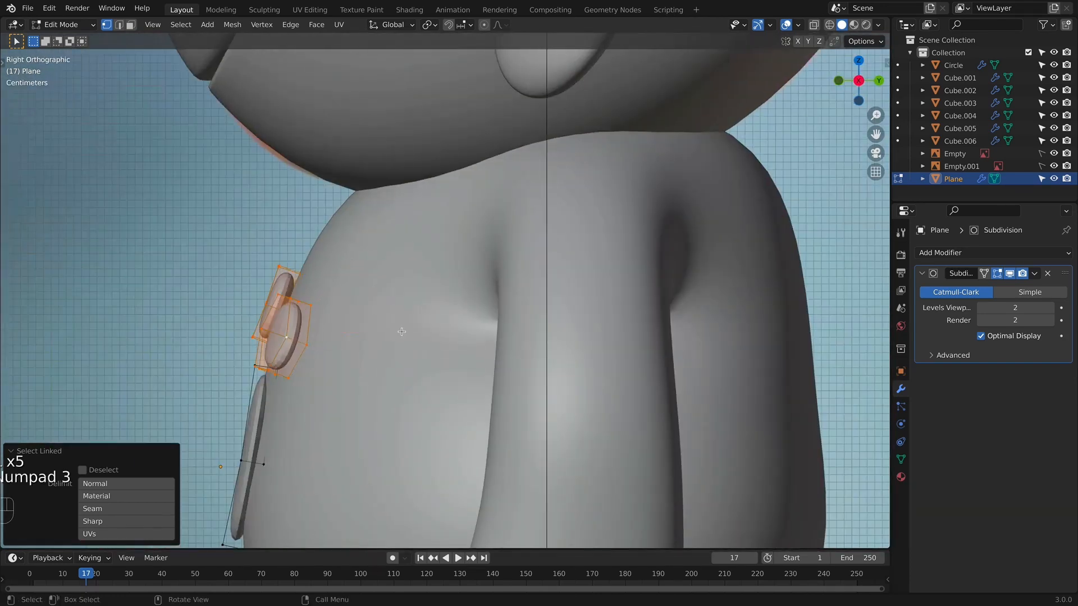
key(g)
key(y)
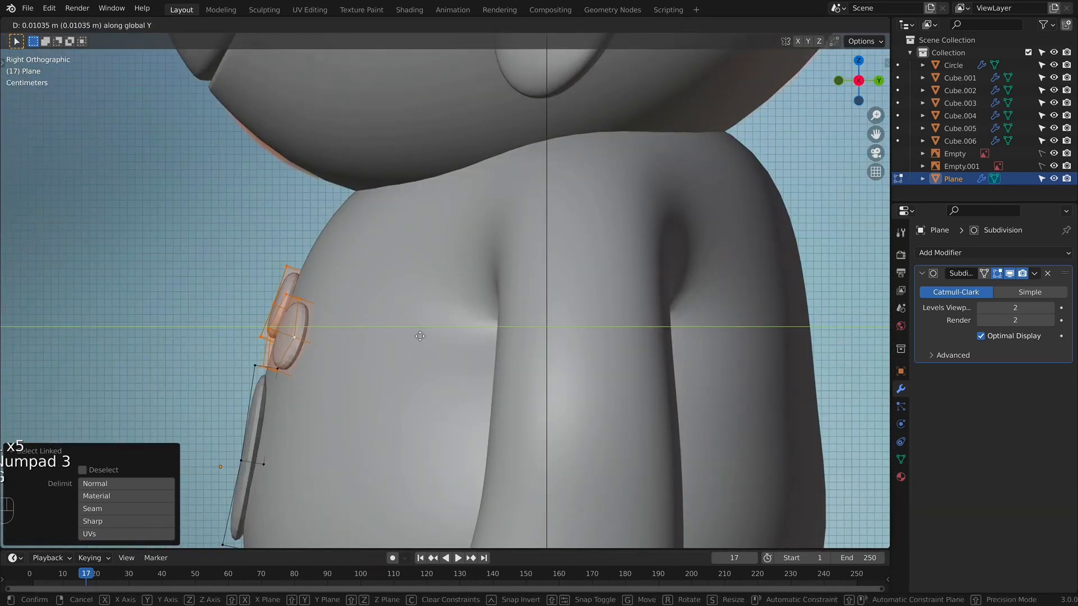
click(421, 338)
Check the emblem from the front, return to Object Mode and shade the paw print smooth.
middle_drag(421, 339, 594, 453)
key(KP_1)
scroll(616, 382, down, 2)
key(Tab)
right_click(595, 359)
click(593, 368)
Duplicate the paw print onto the hat brim, about -0.414 m in X and 0.857 m up, scale it to roughly half and rotate it -12.2°.
key(KP_1)
scroll(547, 295, down, 2)
scroll(595, 418, down, 2)
key(shift+d)
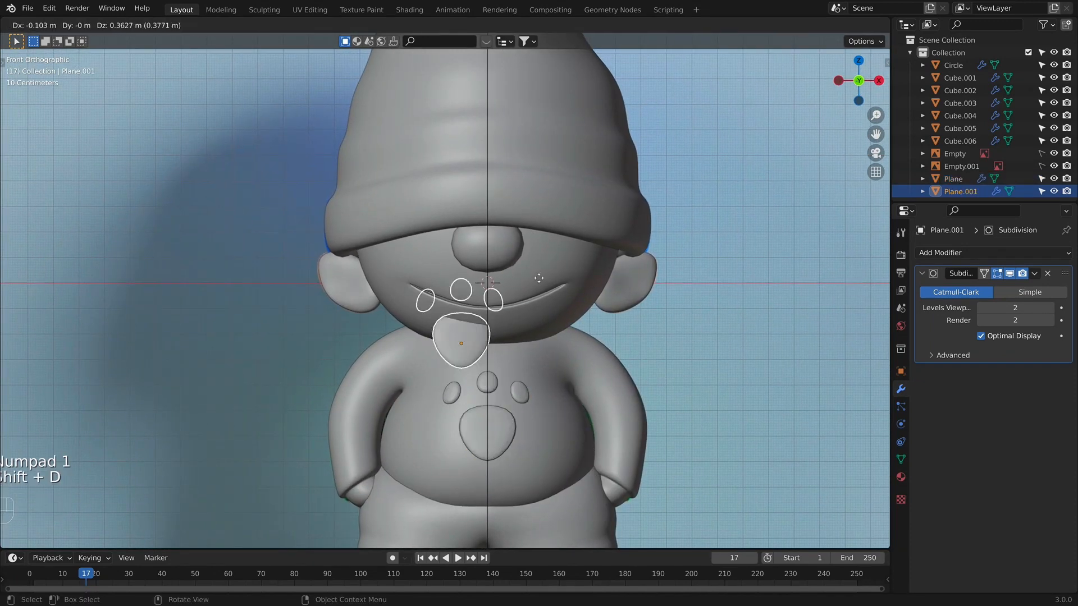
click(488, 233)
key(s)
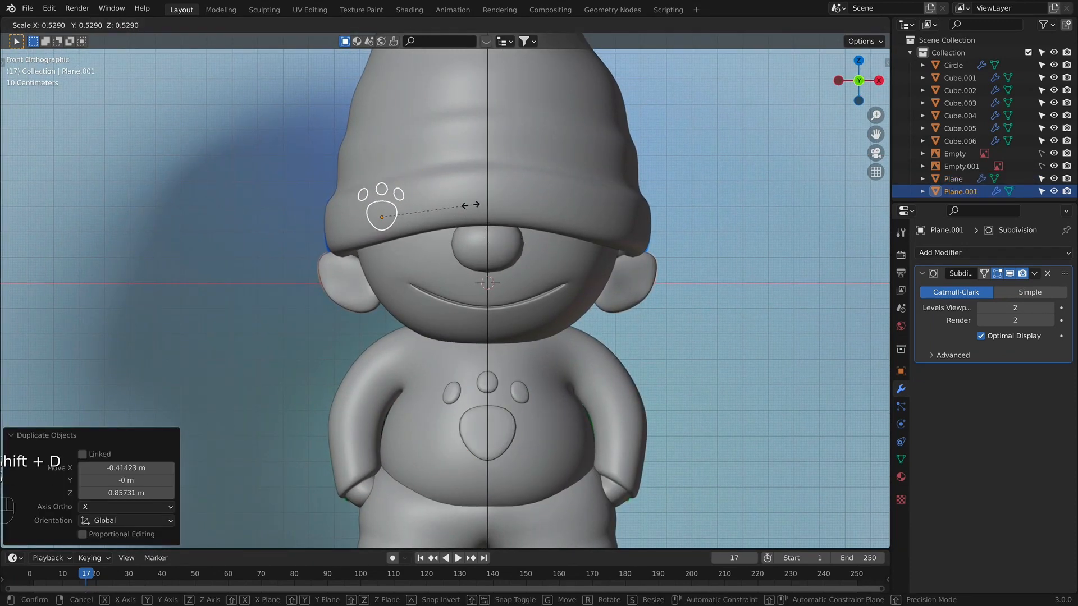
click(462, 203)
key(r)
click(604, 255)
In top view, rotate the hat's paw print -48.6° around Z and move it about -0.025 m in X and -0.126 m in Y onto the brim.
middle_drag(604, 254, 698, 339)
key(KP_7)
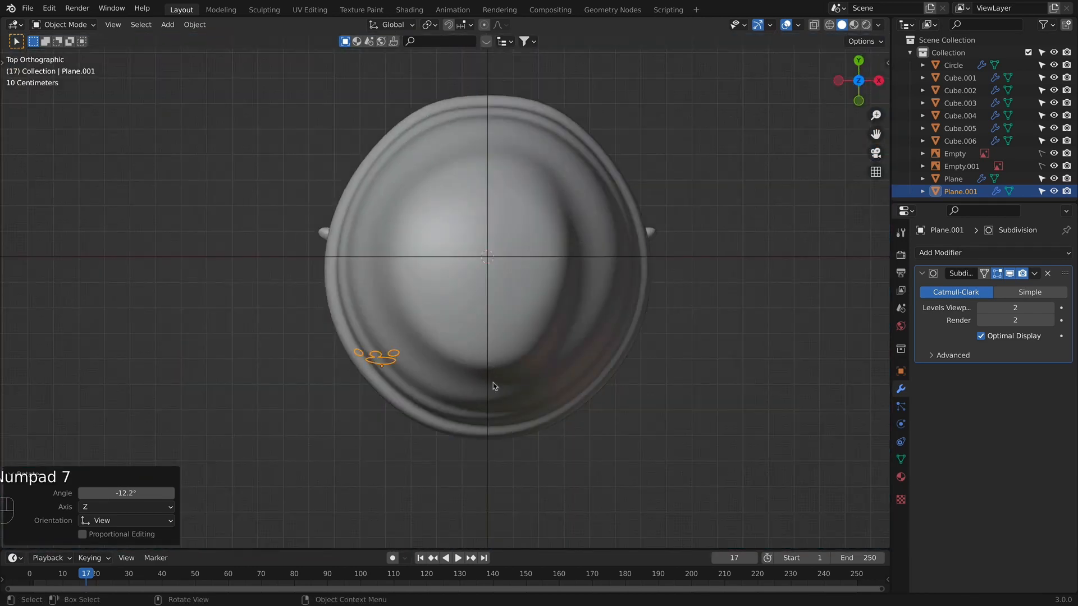
key(r)
key(z)
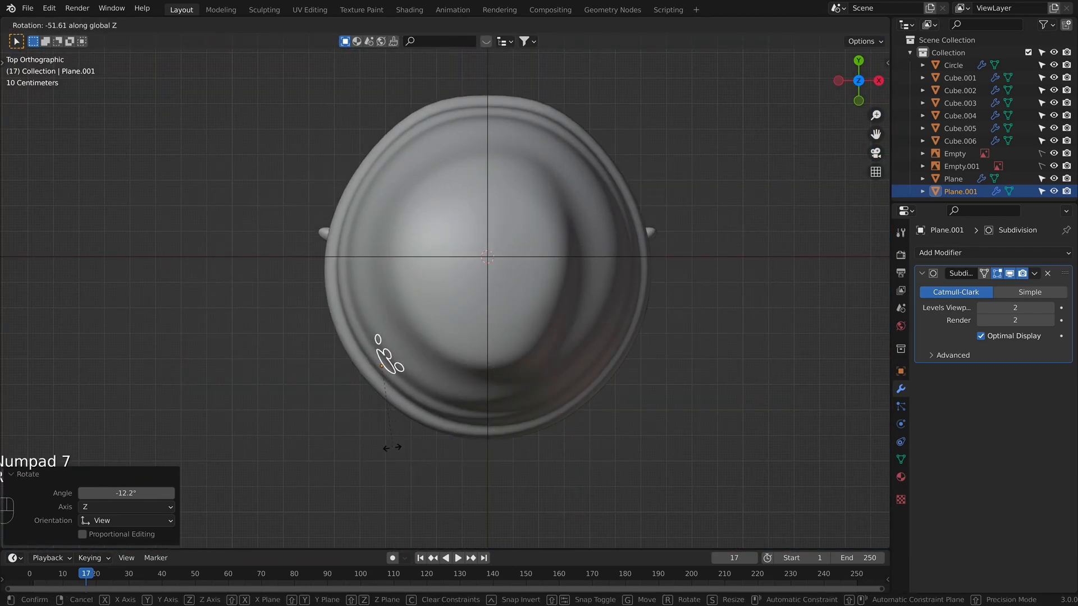
click(395, 435)
key(g)
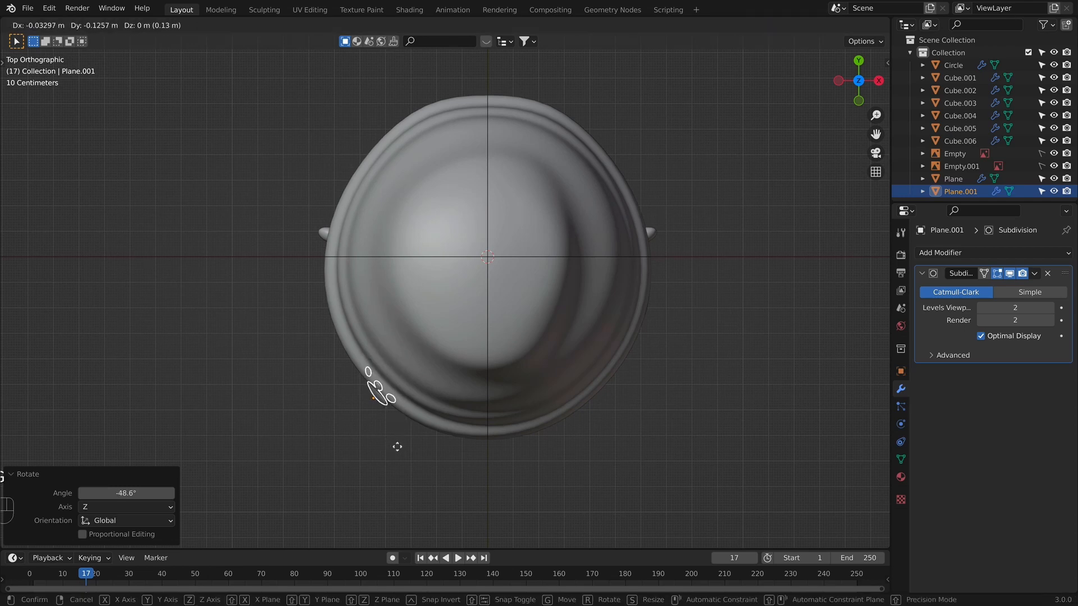
click(397, 445)
Tilt the hat's paw print 18.4° in a side view and shift it along Z and Y to sit against the brim.
key(KP_1)
middle_drag(473, 341, 758, 379)
key(r)
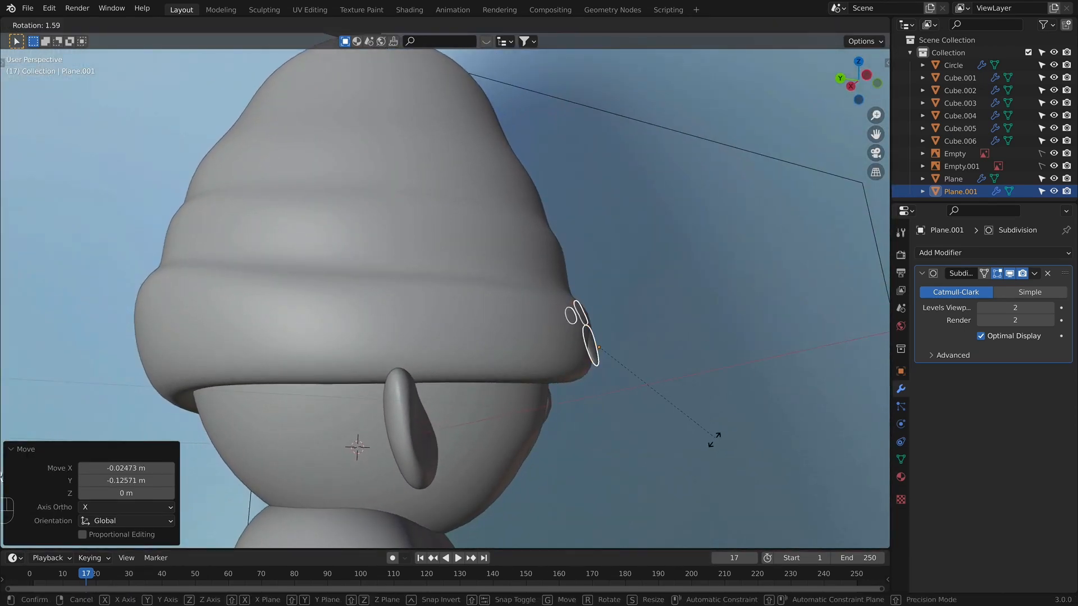
click(660, 434)
key(g)
key(z)
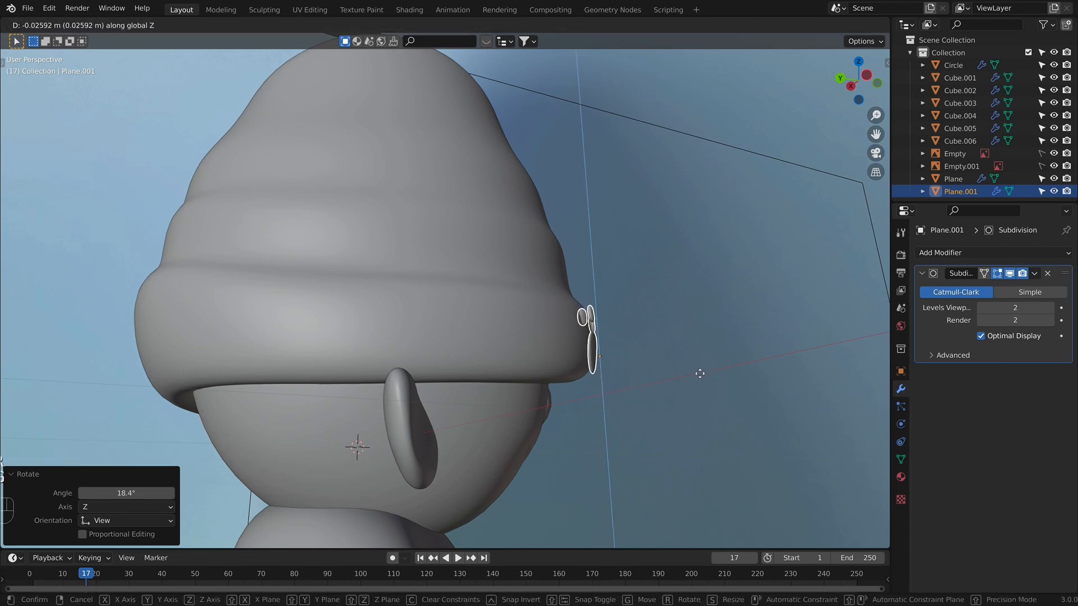
click(703, 378)
key(g)
key(y)
click(706, 379)
Select the hat emblem's outer toe in Edit Mode, move it about -0.005 m along Y and rotate it 16.4° around Z.
middle_drag(706, 379, 546, 471)
scroll(595, 356, up, 4)
key(Tab)
key(l)
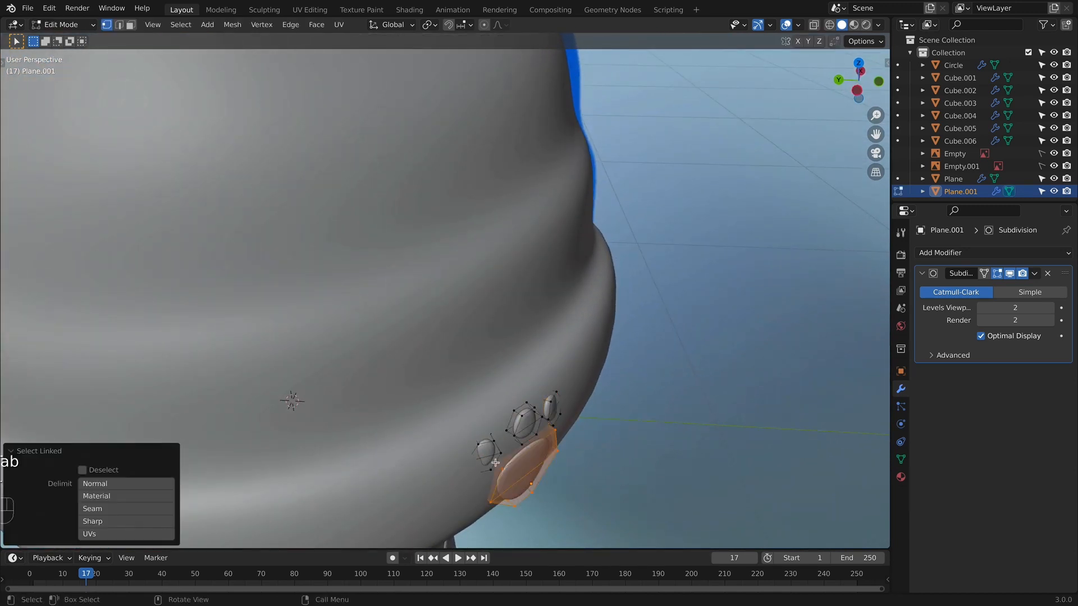
click(483, 450)
key(l)
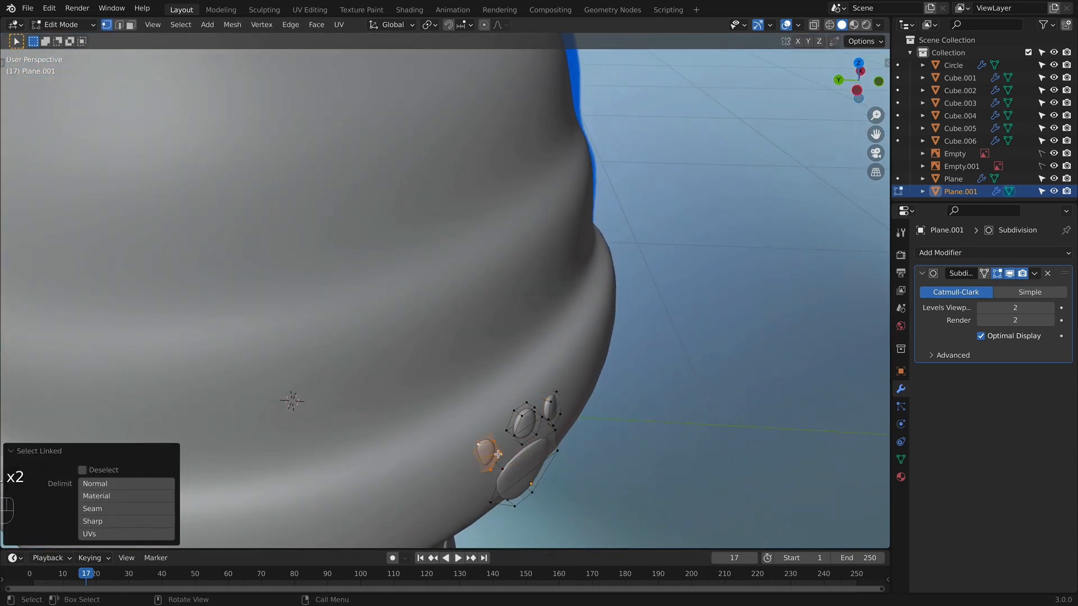
key(g)
key(y)
click(502, 456)
key(r)
key(z)
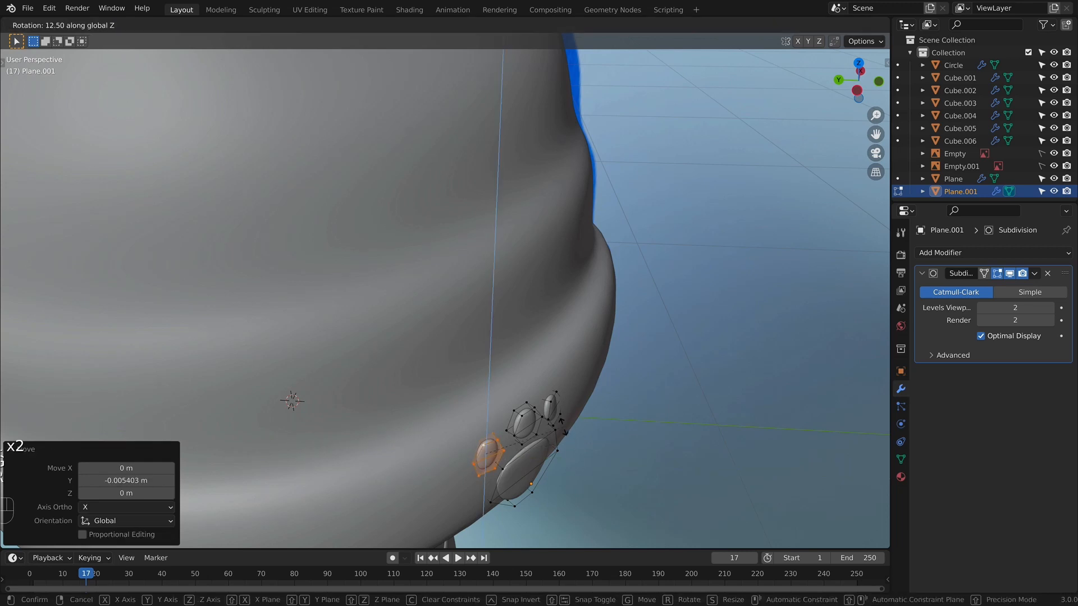
click(560, 428)
Select the hat emblem's middle toe and move it about 0.008 m along Y into the brim.
middle_drag(561, 427, 571, 388)
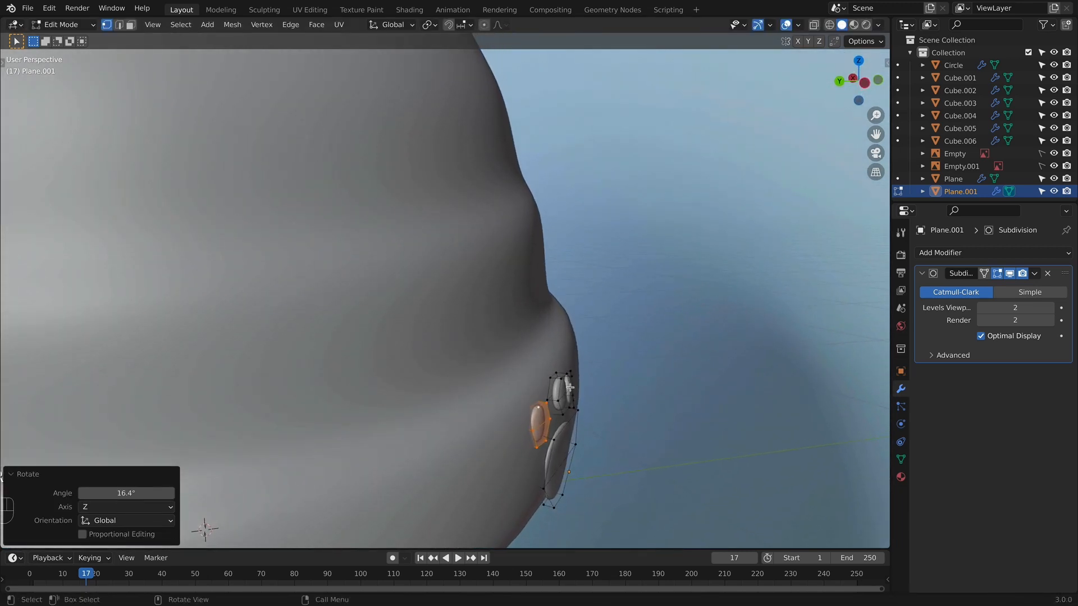
click(559, 392)
key(l)
key(g)
key(y)
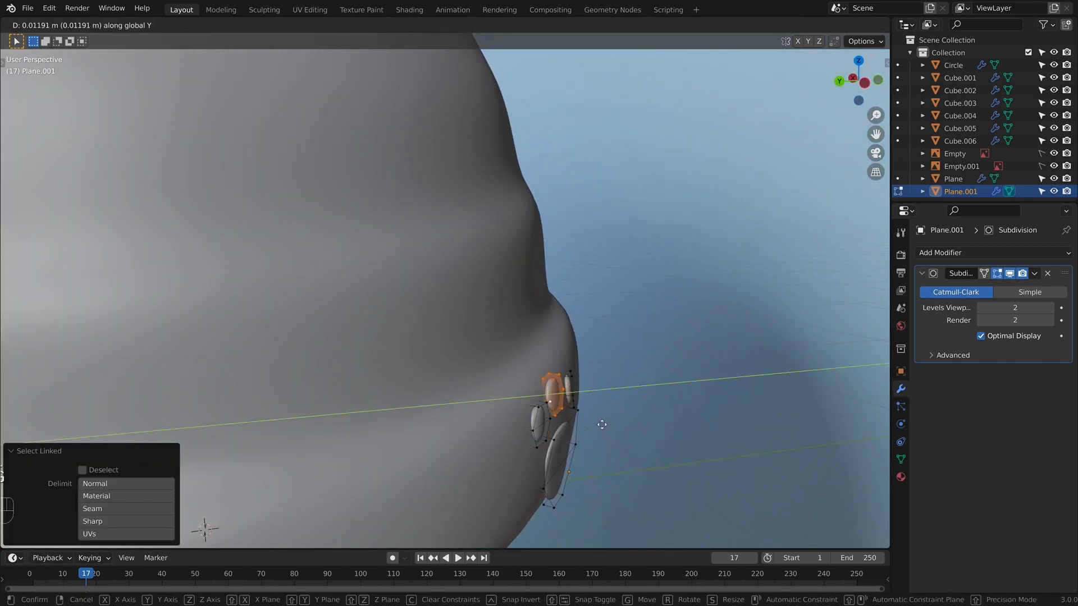
click(604, 423)
Nudge the hat emblem's middle toe along Y and about 0.005 m along X to seat it on the brim.
middle_drag(589, 424, 492, 298)
key(g)
key(y)
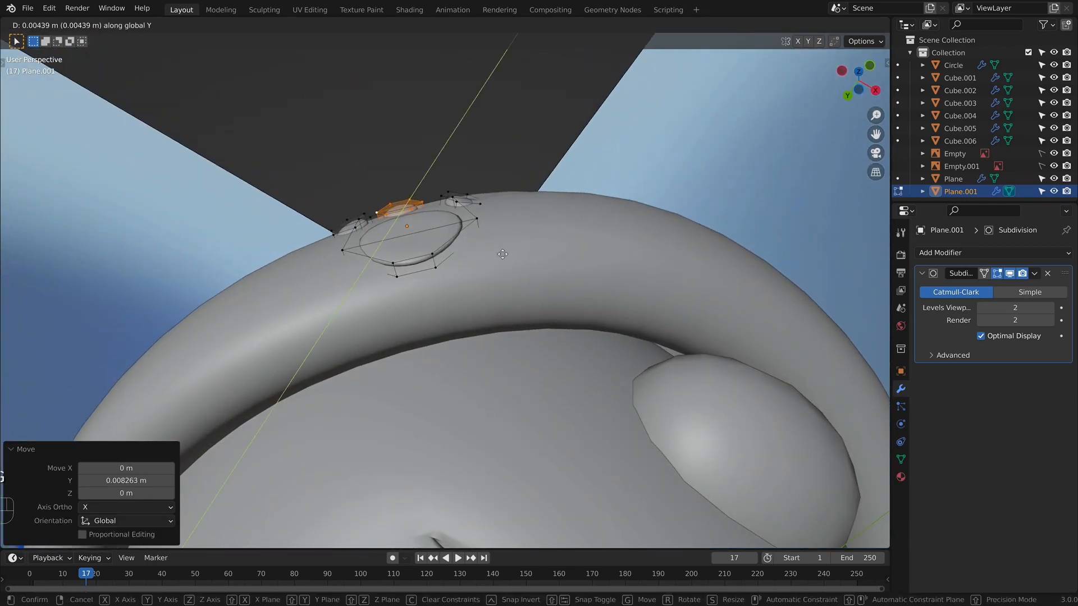
click(503, 255)
key(g)
key(x)
click(508, 250)
key(g)
key(y)
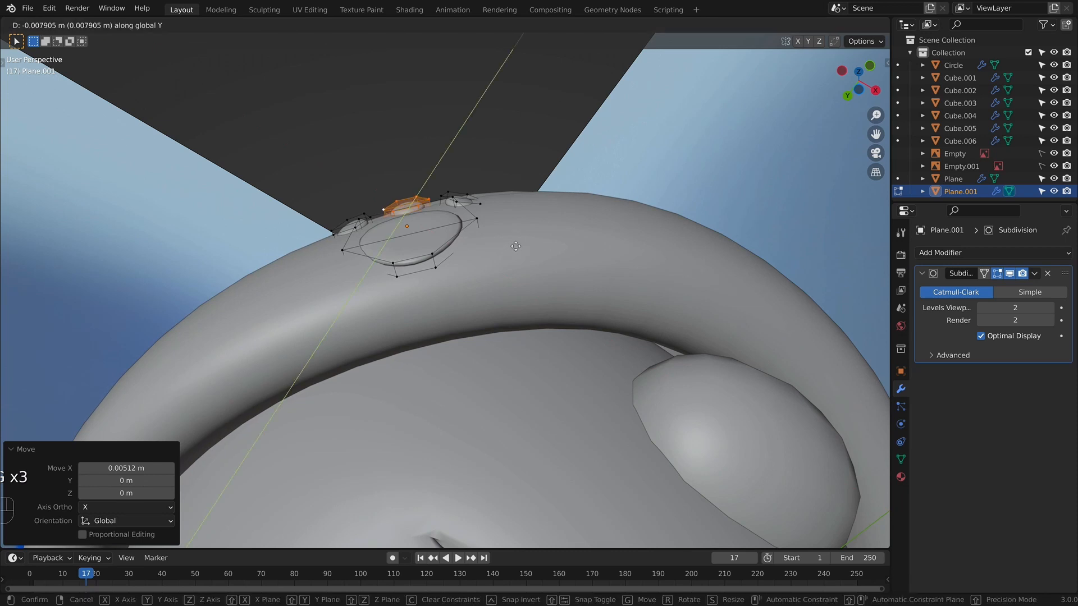
click(515, 248)
Rotate the hat emblem's remaining inner toe around Z in Edit Mode to follow the brim's curve, and deselect the emblem.
key(Tab)
middle_drag(515, 249, 515, 380)
key(Tab)
key(l)
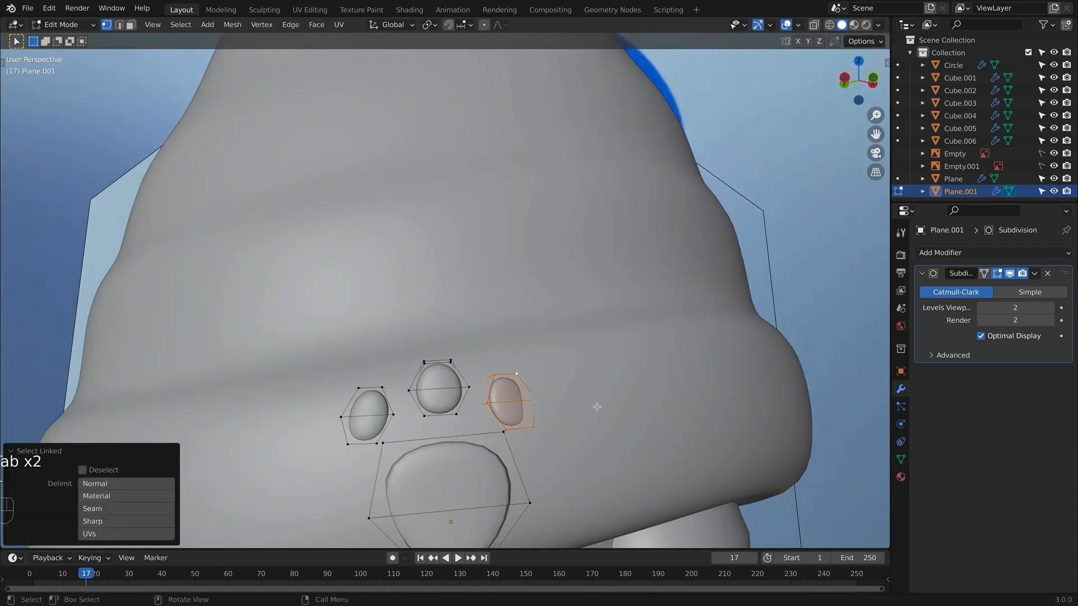
key(r)
key(z)
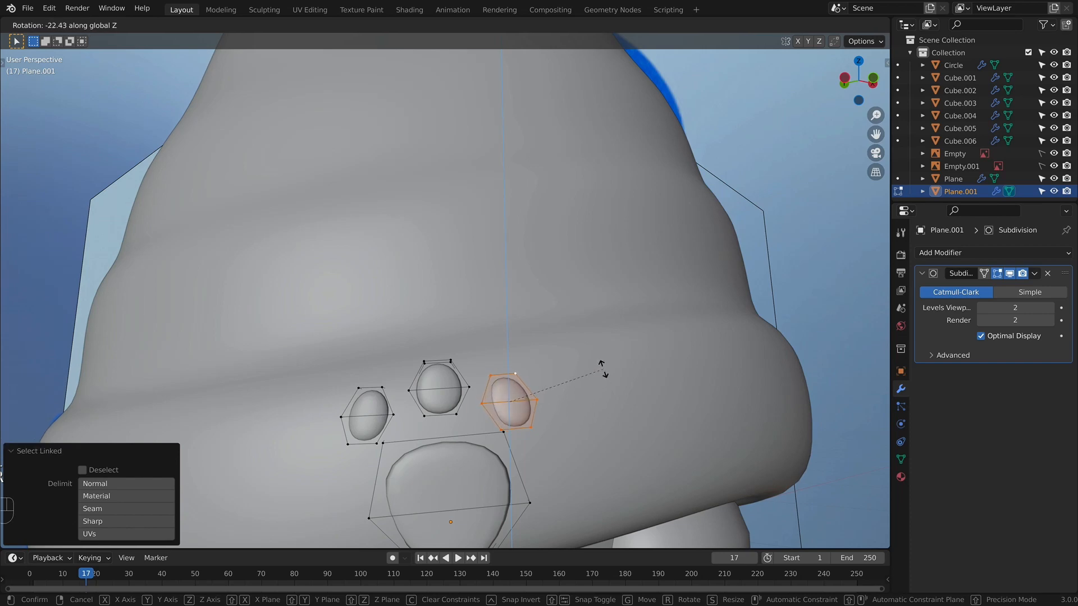
click(597, 386)
key(Tab)
scroll(608, 404, down, 4)
key(KP_1)
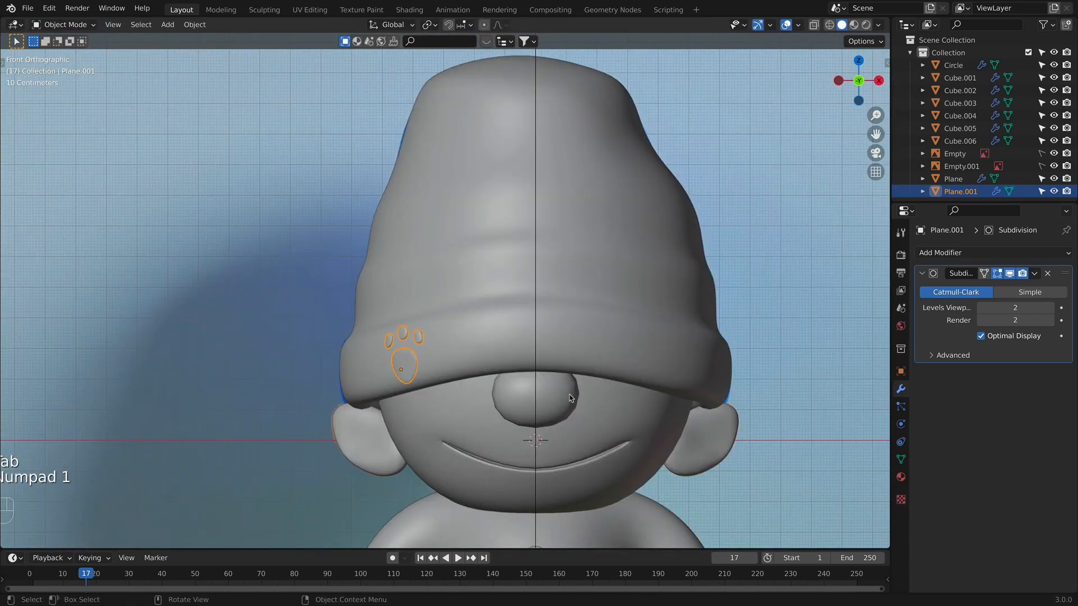
middle_drag(571, 399, 737, 339)
click(737, 340)
Add a cube in front view and scale it uniformly to 0.034.
key(KP_1)
scroll(707, 378, down, 4)
shift+middle_drag(666, 351, 616, 275)
shift+middle_drag(546, 406, 559, 347)
scroll(522, 370, up, 3)
key(shift+a)
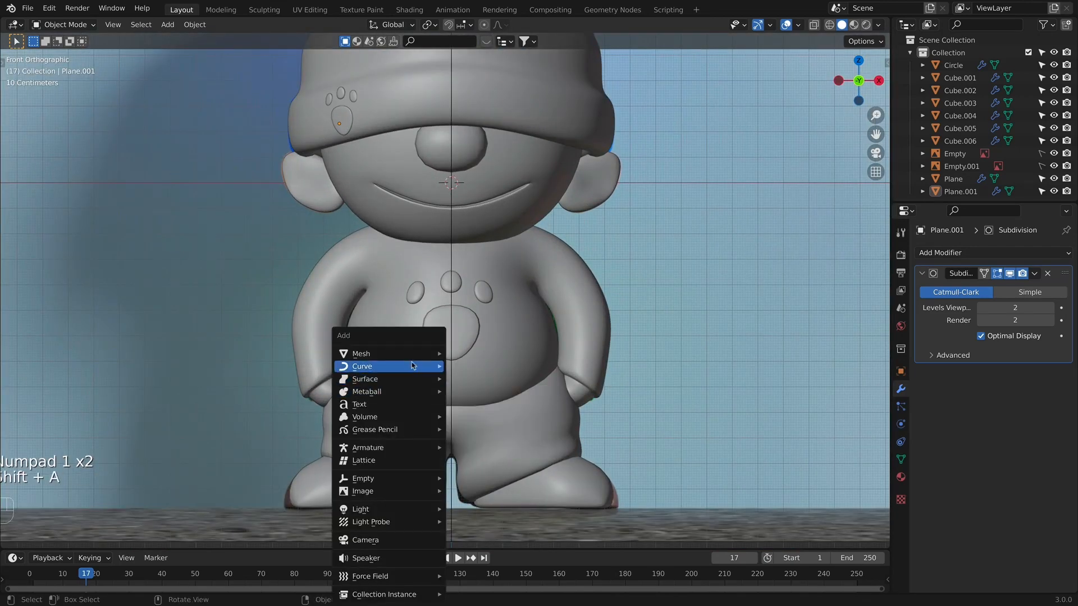
mouse_move(390, 354)
click(476, 365)
key(s)
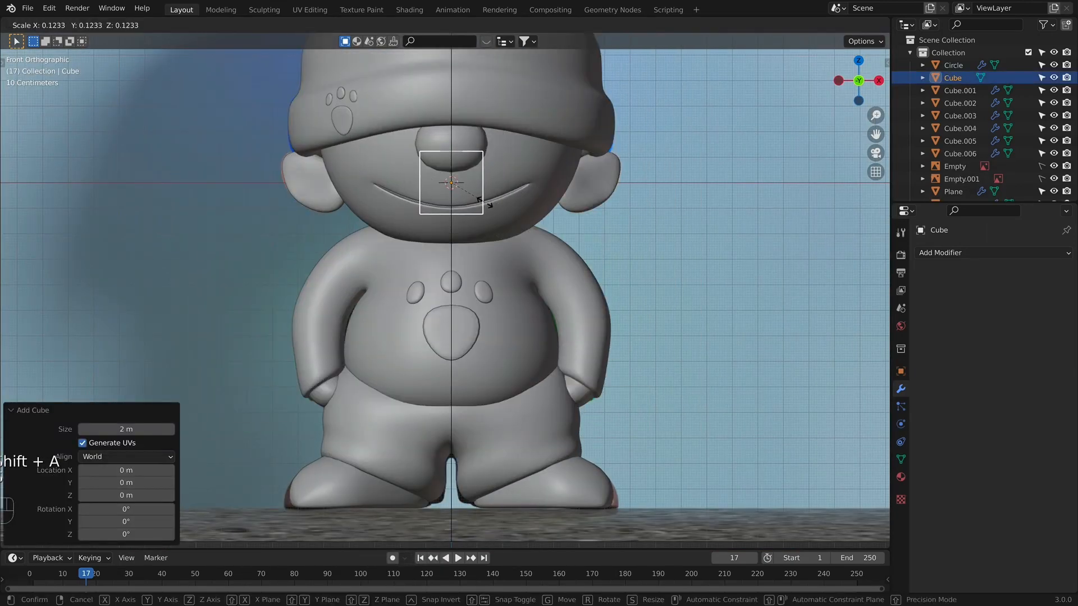
click(455, 181)
Move the small cube about -0.888 m along Z and -0.335 m along Y to the front of the trousers' waist.
key(g)
key(z)
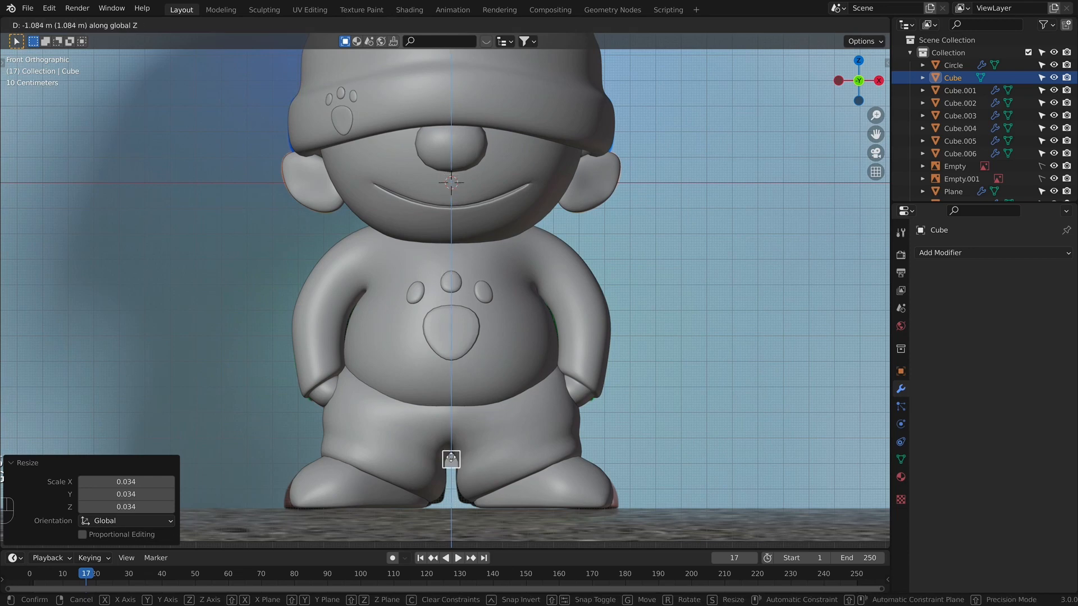
click(450, 413)
key(KP_3)
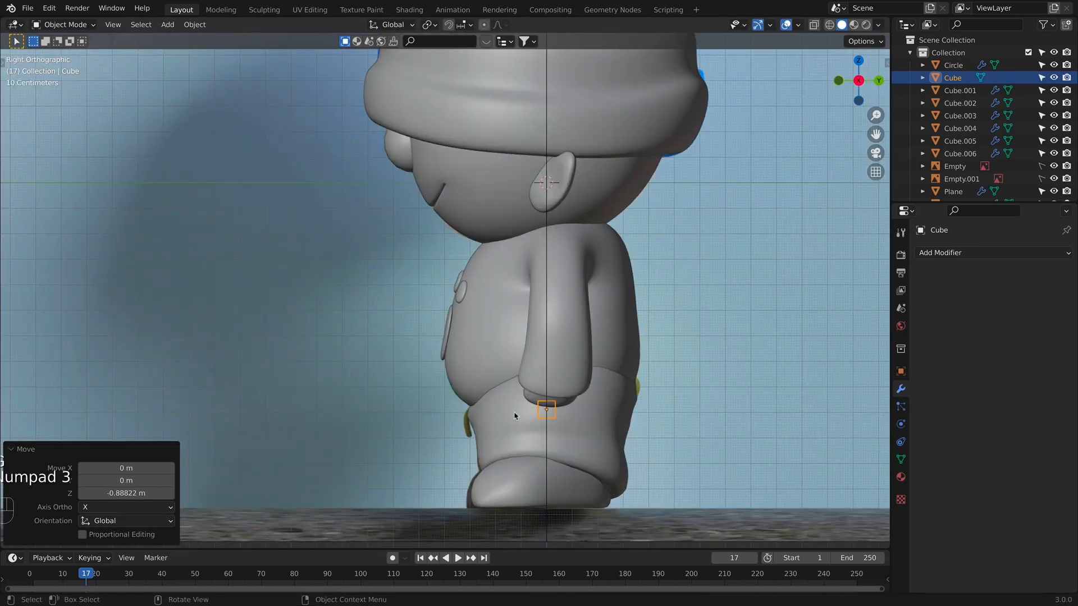
scroll(511, 421, up, 3)
key(g)
Shrink the cube further and scale it by 0.408 along Y into a thin block.
key(s)
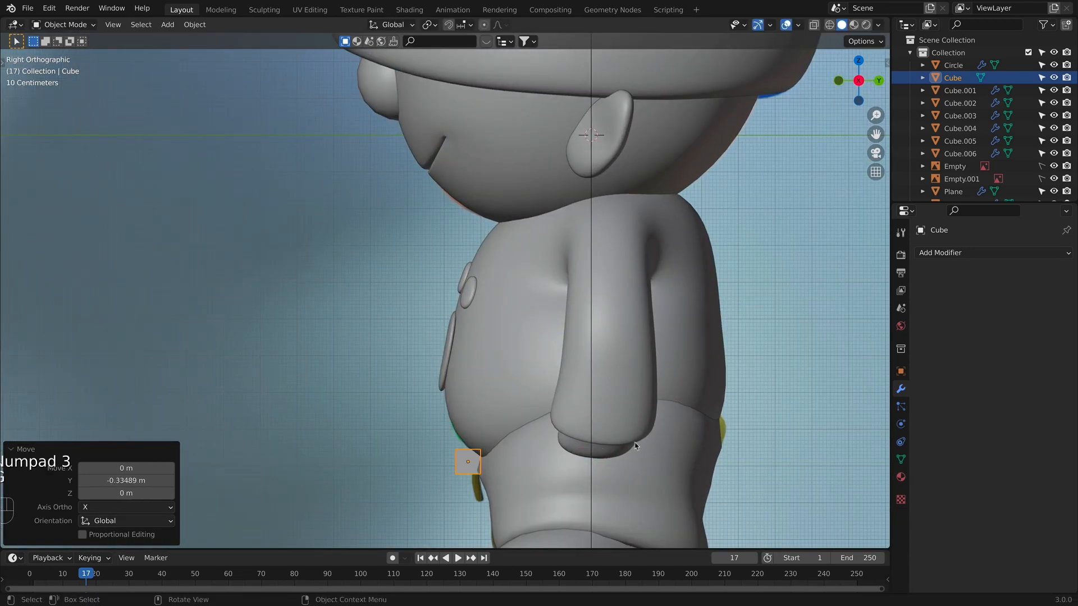
click(594, 452)
key(s)
key(y)
click(519, 458)
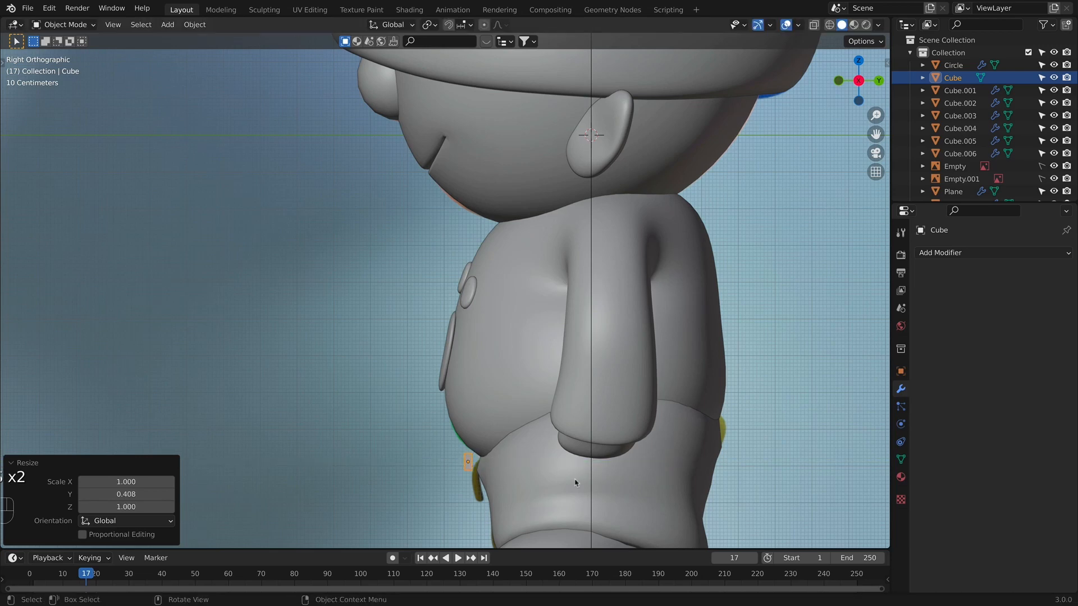
Move the cube's mesh about 0.020 m in Y and -0.054 m in Z onto the drawstring reference and add a level-2 Subdivision Surface modifier.
scroll(528, 438, up, 3)
shift+middle_drag(546, 303, 558, 101)
scroll(522, 354, up, 2)
key(Tab)
shift+middle_drag(507, 333, 484, 266)
key(alt+z)
key(g)
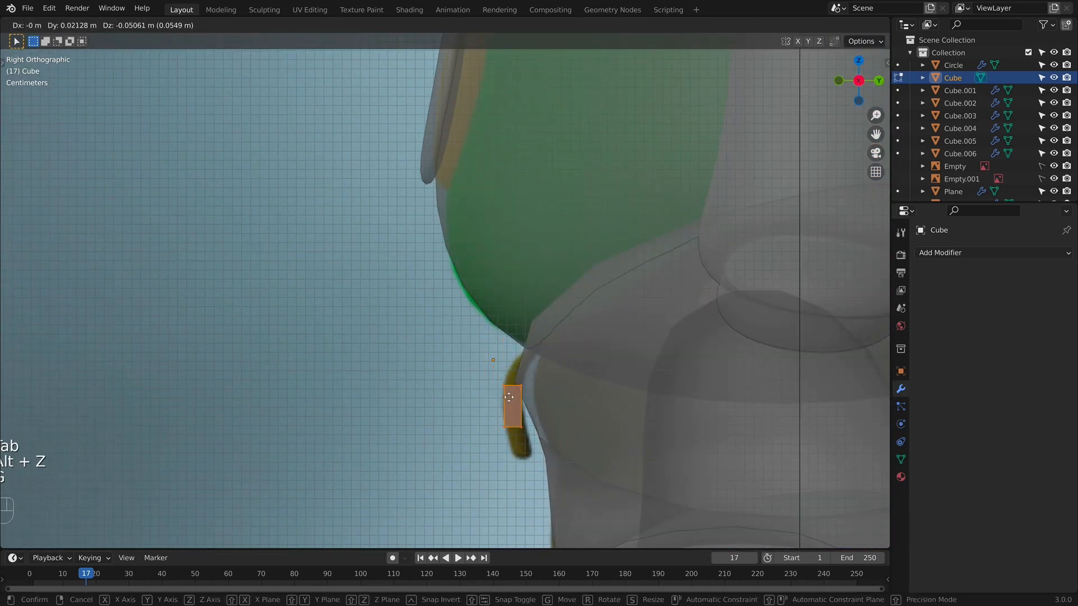
click(506, 397)
shift+middle_drag(506, 397, 446, 364)
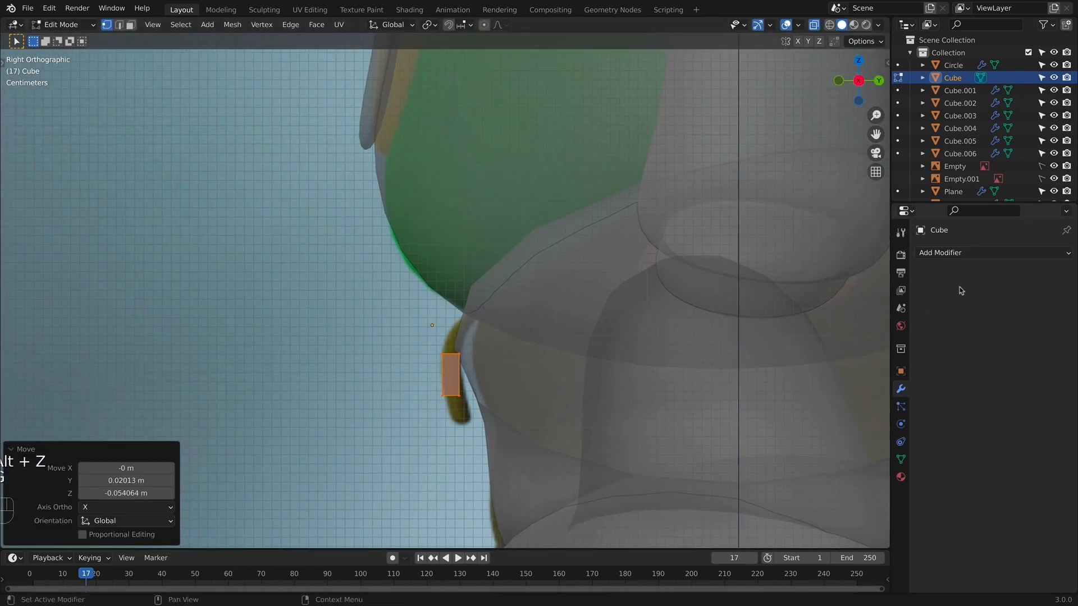
click(941, 254)
click(792, 483)
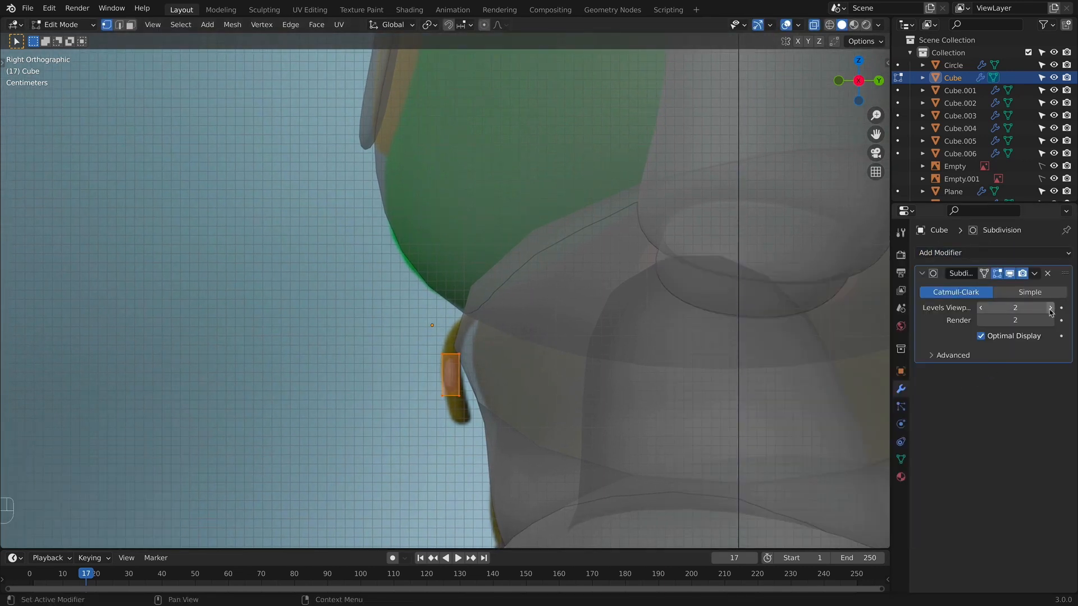
Extrude the block's upper end about 0.029 m, shift it toward the body and rotate it 19.7° along the reference drawstring.
click(511, 358)
key(e)
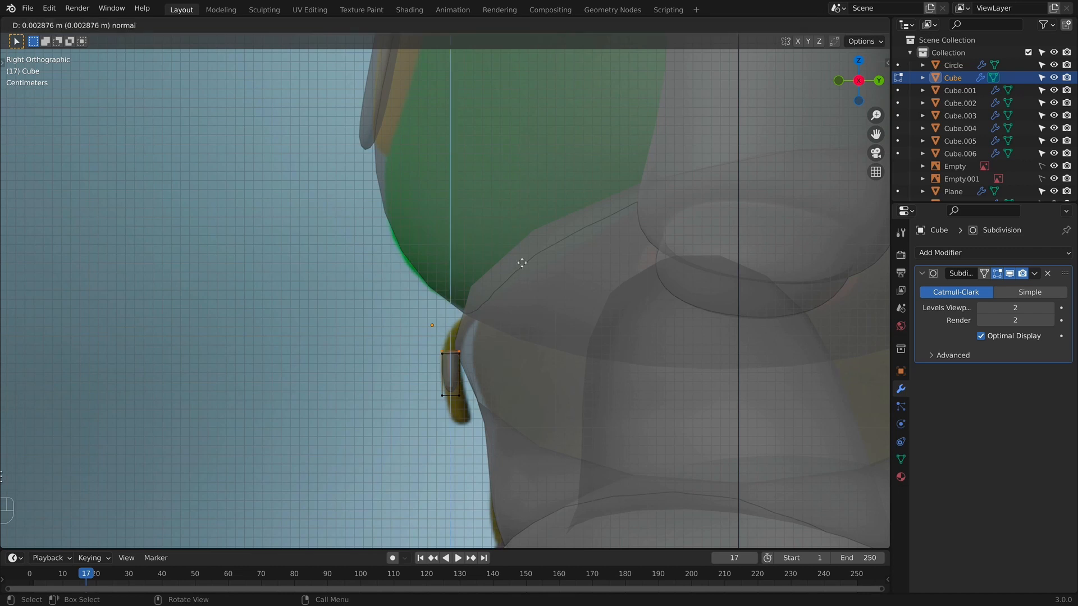
click(530, 248)
key(g)
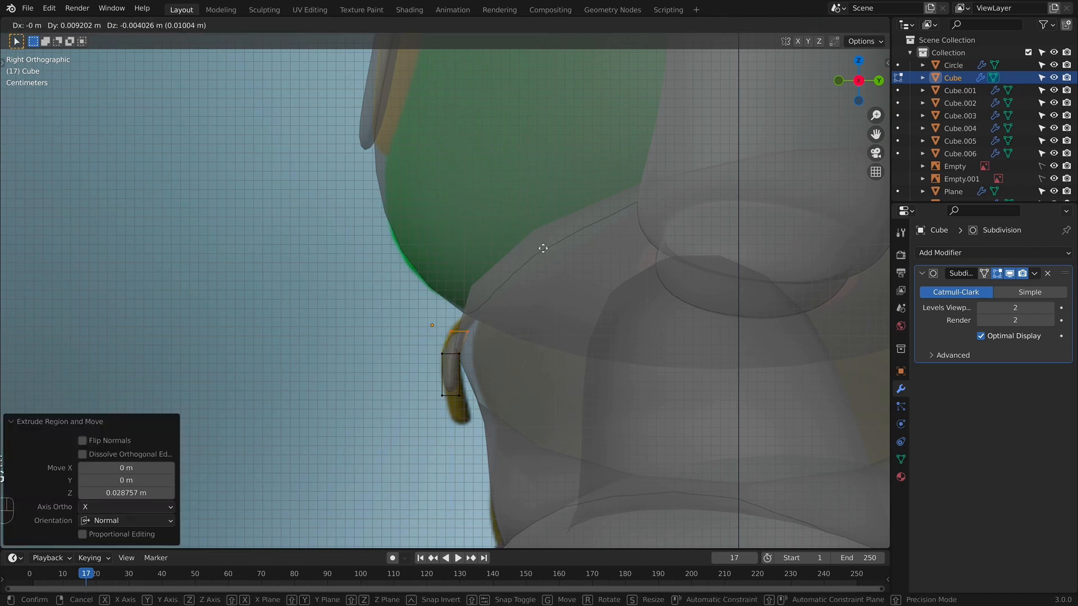
right_click(540, 246)
key(r)
click(555, 296)
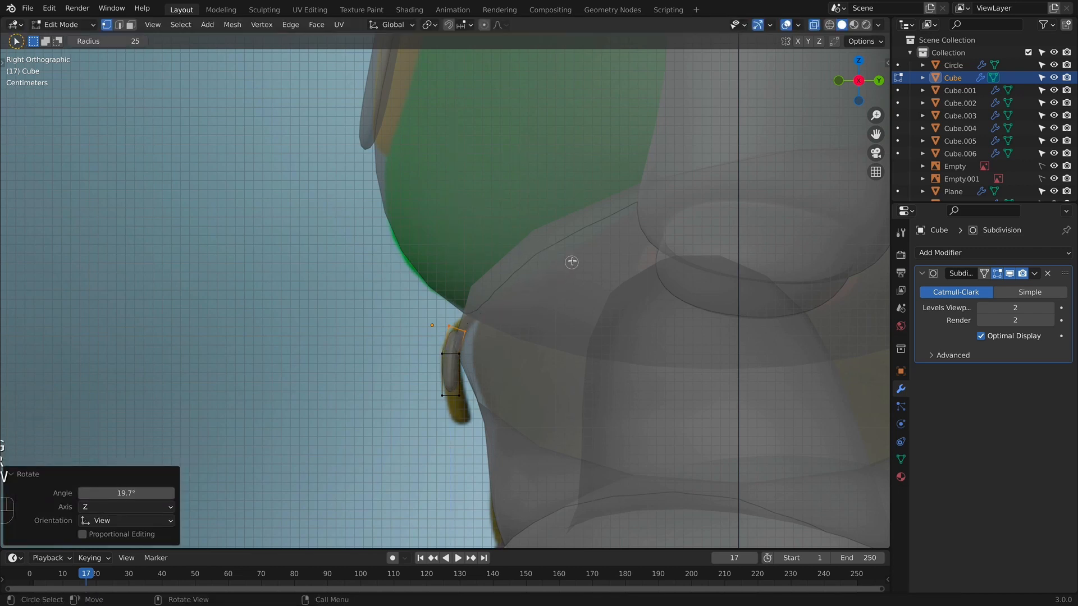
Extrude the drawstring's upper end another 0.048 m, move it under the sweater's hem and rotate it 16.7°.
right_click(508, 222)
key(w)
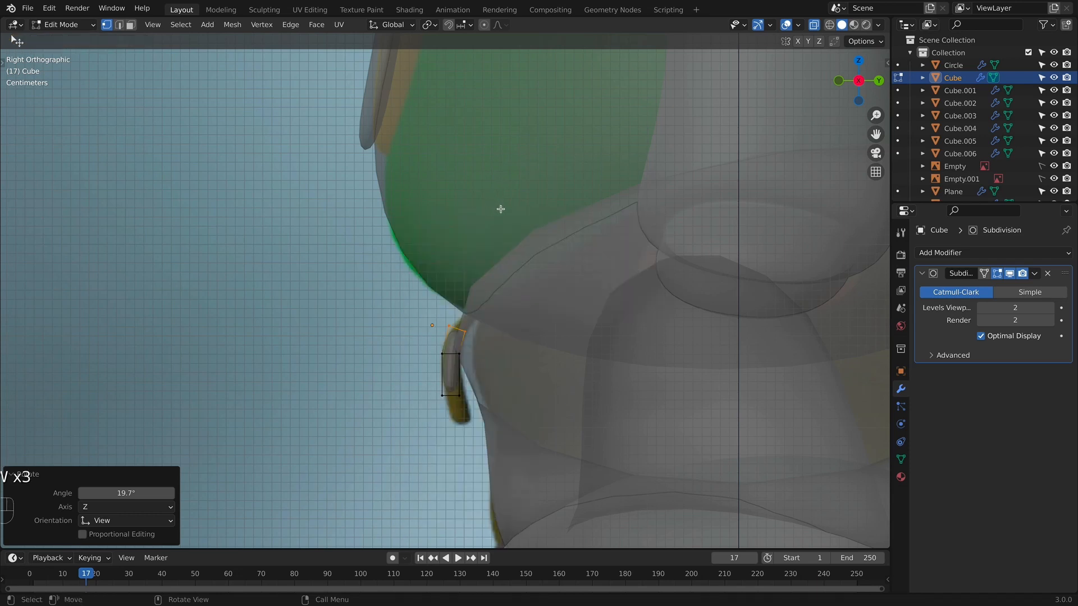
key(e)
click(553, 247)
key(g)
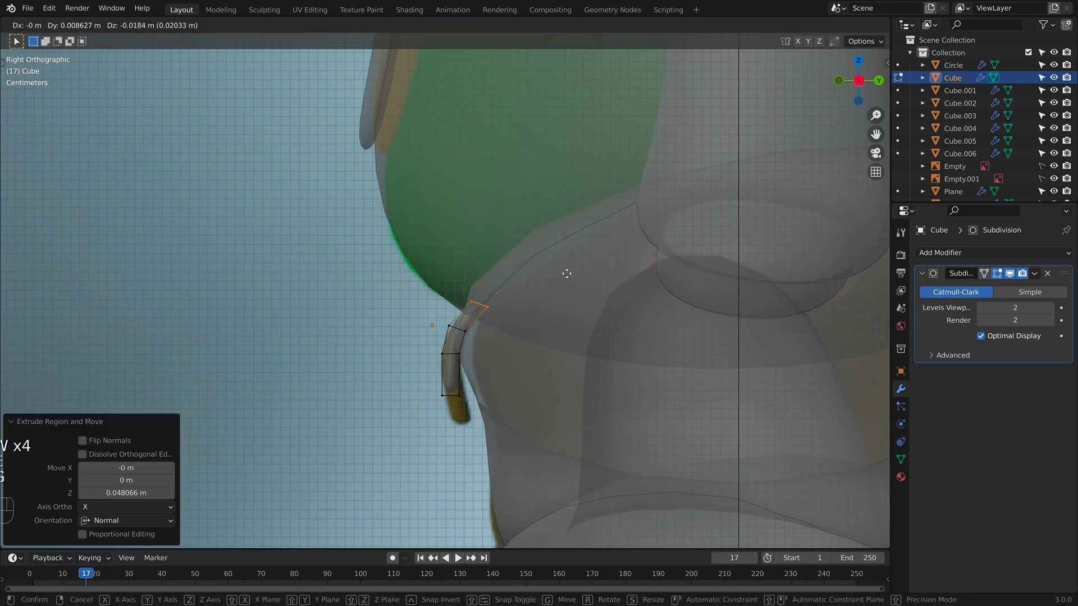
right_click(569, 272)
key(r)
click(506, 389)
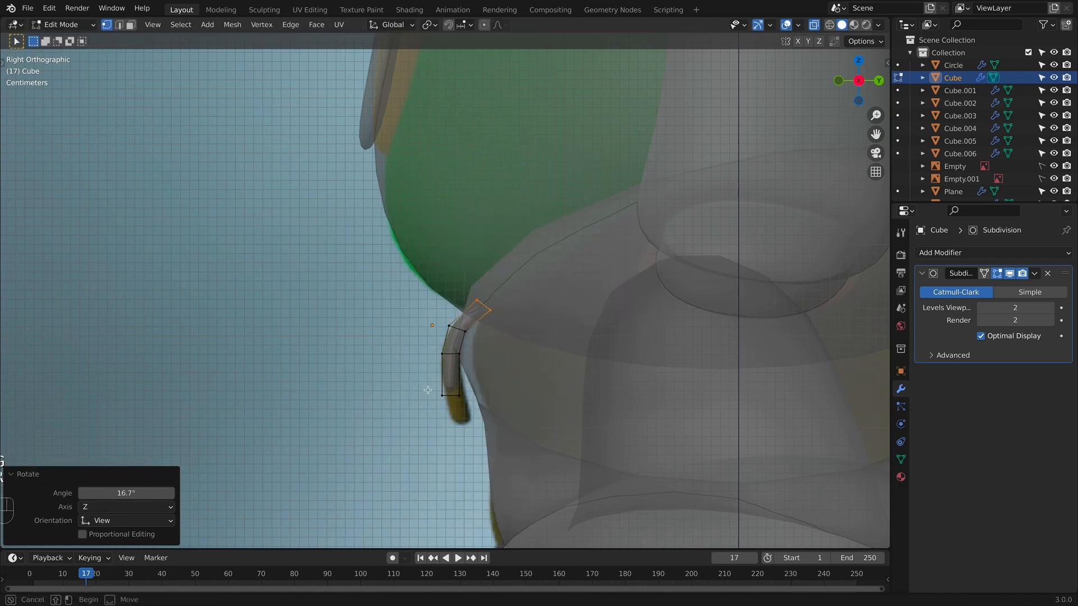
Extrude the drawstring's lower end about 0.042 m and move it 0.018 m in Y and 0.010 m in Z onto the reference.
click(451, 396)
key(e)
click(482, 473)
key(g)
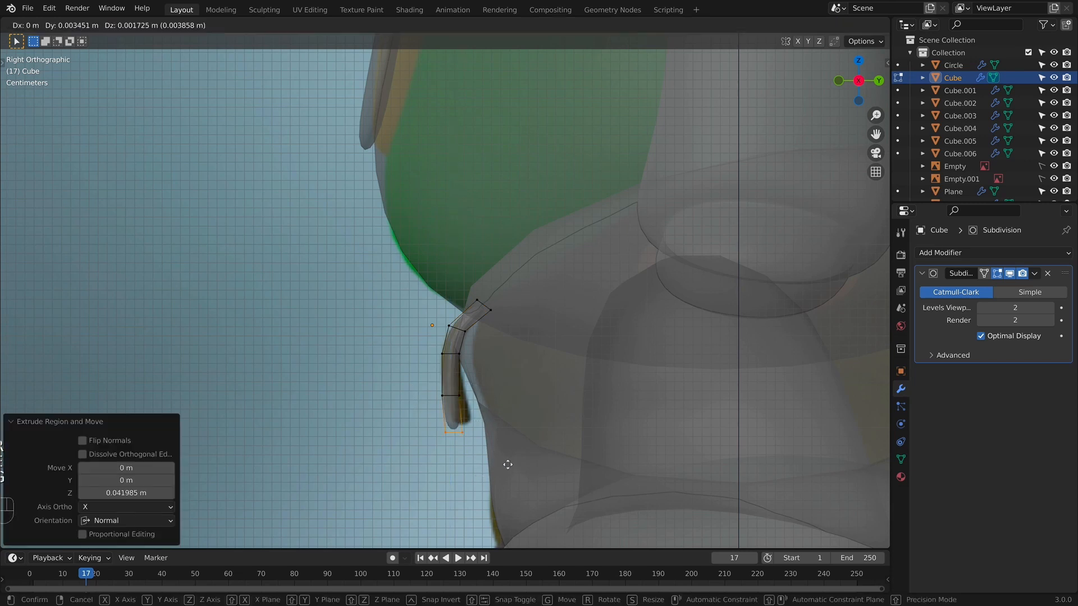
click(512, 452)
Add a loop cut across the drawstring's lowest segment.
key(g)
key(g)
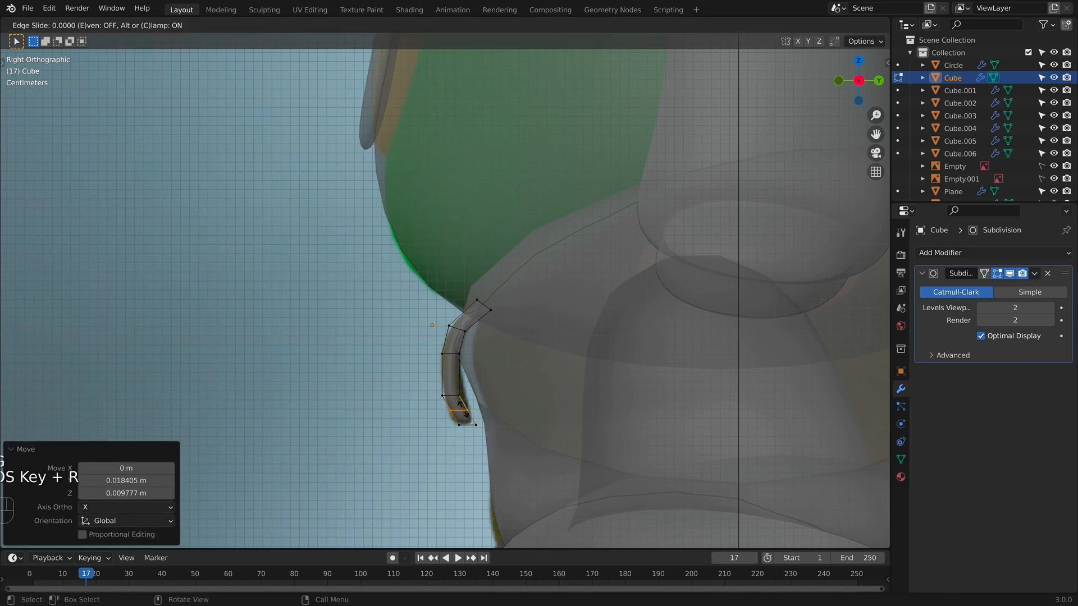
click(463, 415)
In front view, scale the drawstring by 0.505 along X and tilt its lower end toward the reference's string.
key(Tab)
key(KP_1)
key(alt+z)
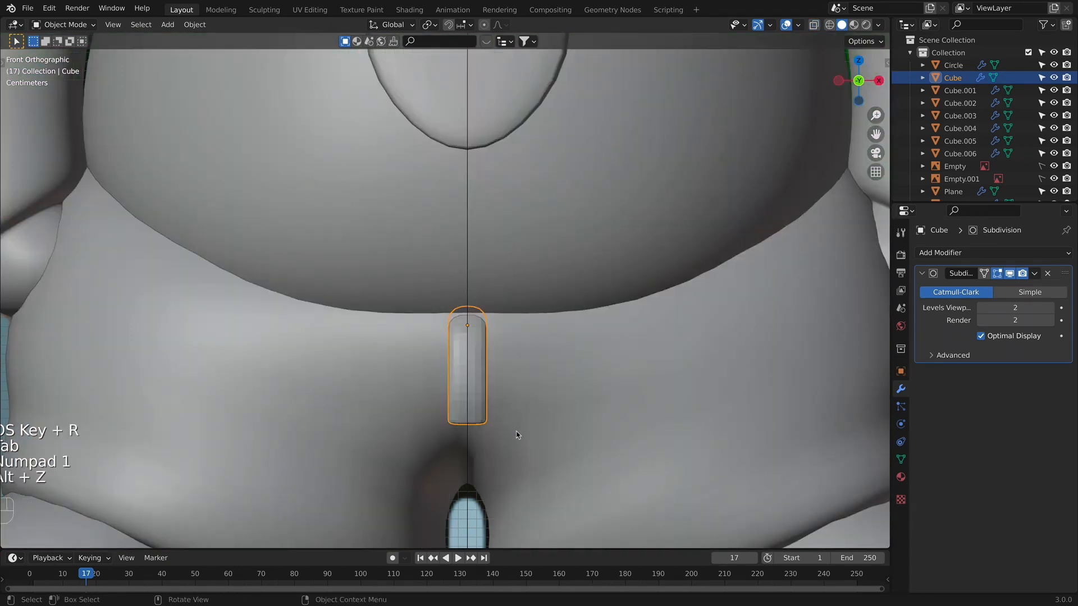
key(alt+z)
key(s)
key(x)
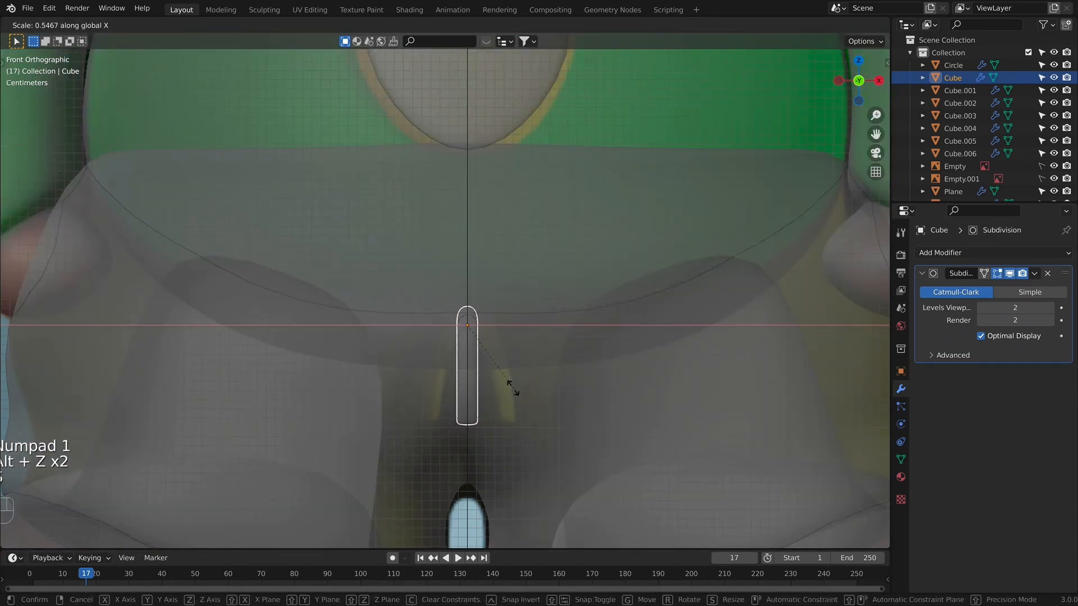
click(548, 416)
key(r)
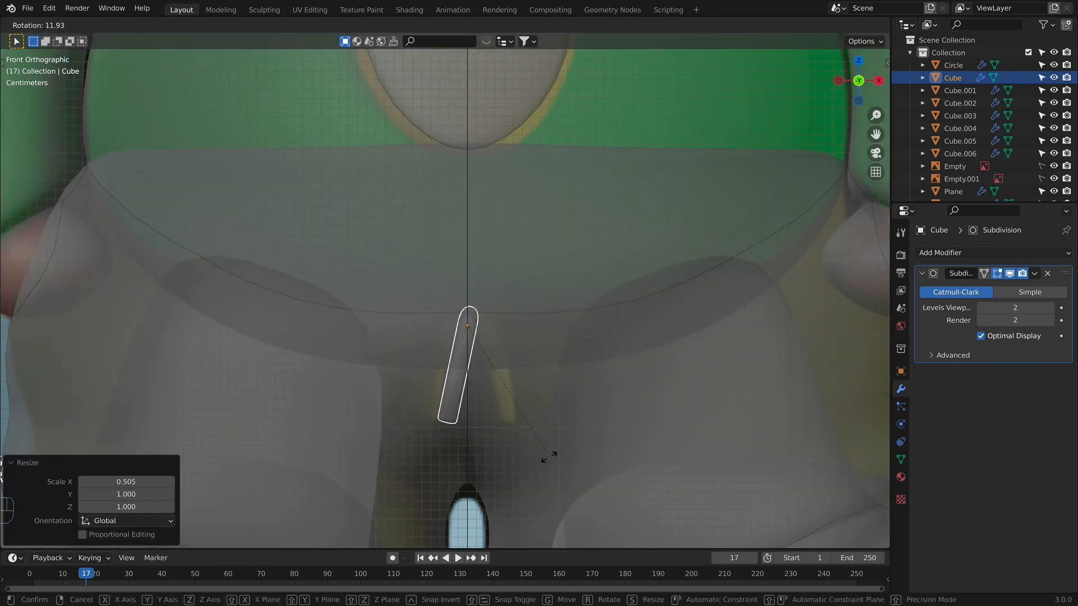
click(539, 451)
Shift the drawstring's two middle edge loops along negative X in Edit Mode to curve it outward.
key(Tab)
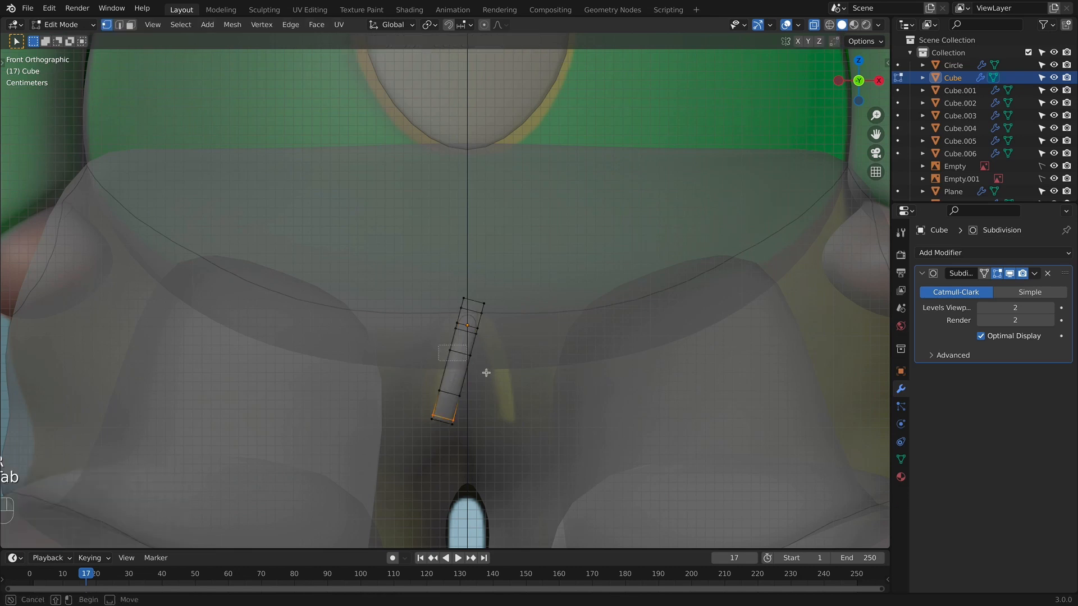
drag(486, 373, 511, 382)
key(g)
key(x)
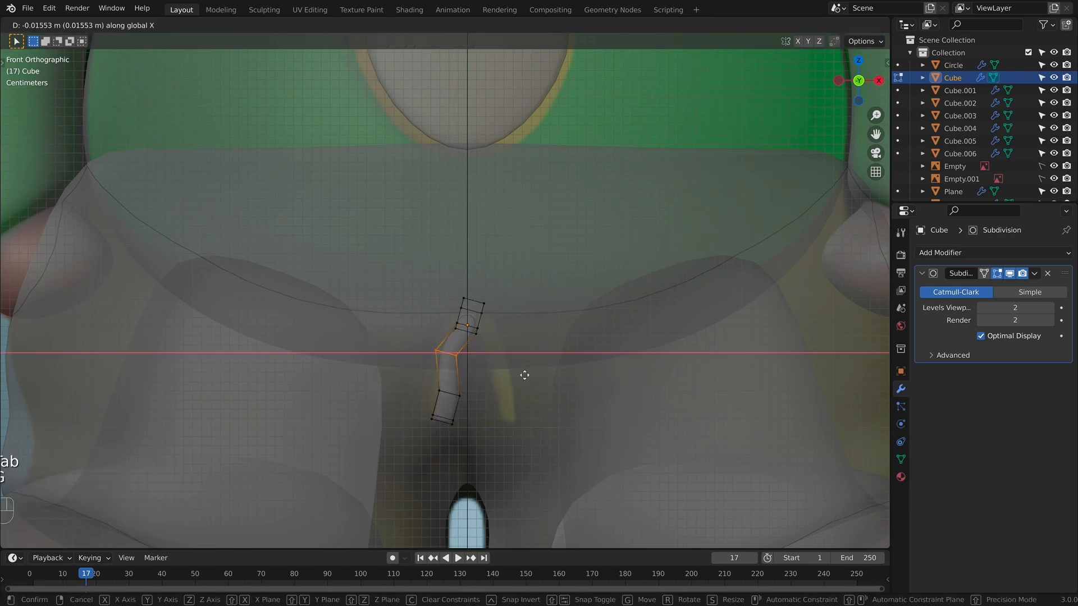
click(524, 377)
drag(432, 384, 512, 412)
key(g)
key(x)
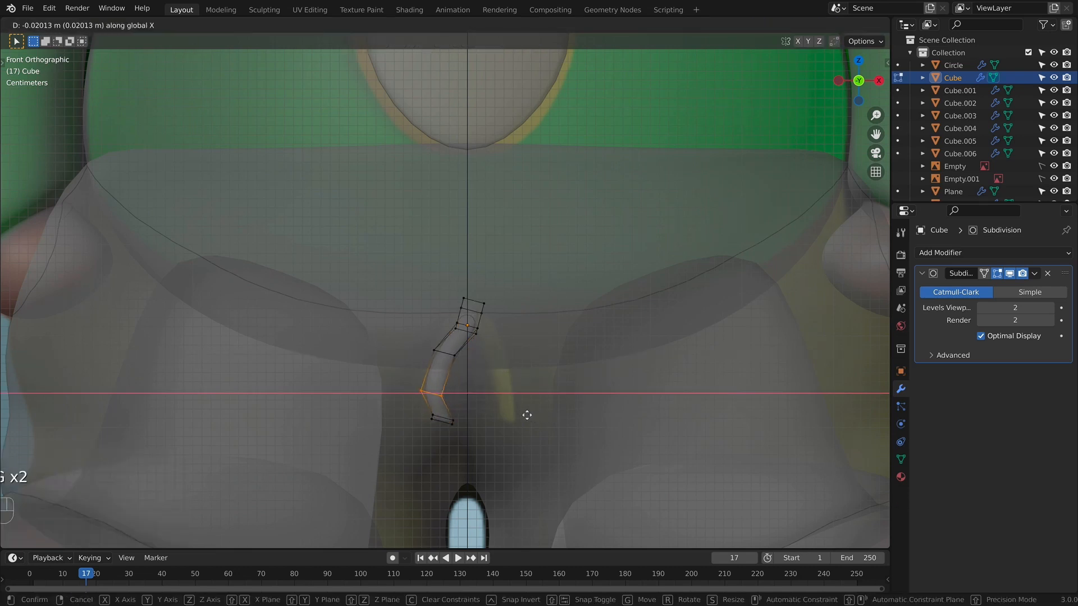
click(534, 415)
Rotate the drawstring's lower end level and move it about -0.013 m along X.
drag(392, 402, 515, 515)
key(r)
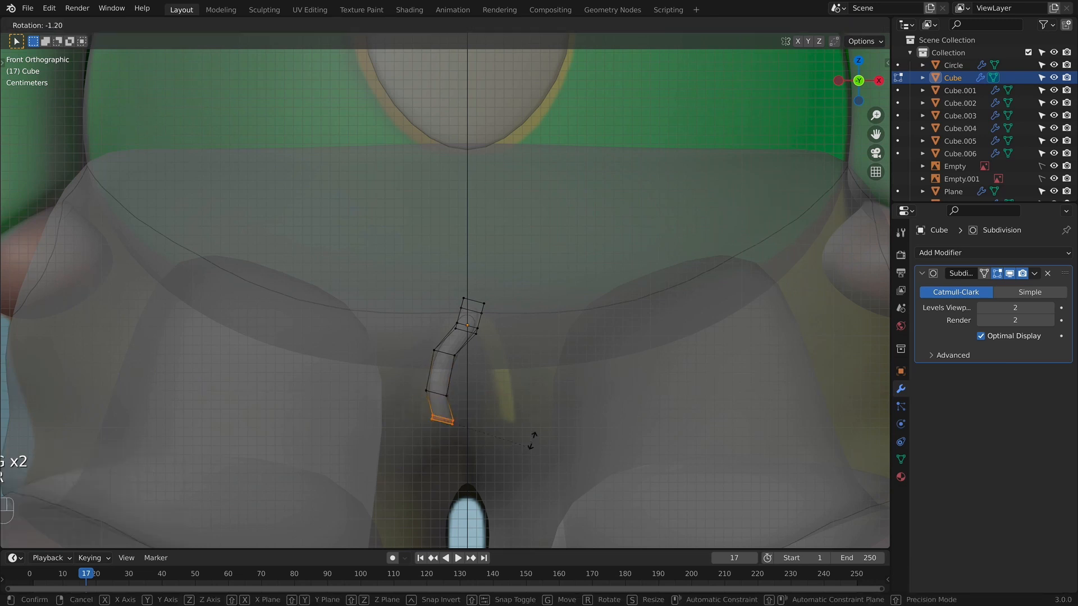
click(525, 422)
key(g)
key(x)
click(512, 426)
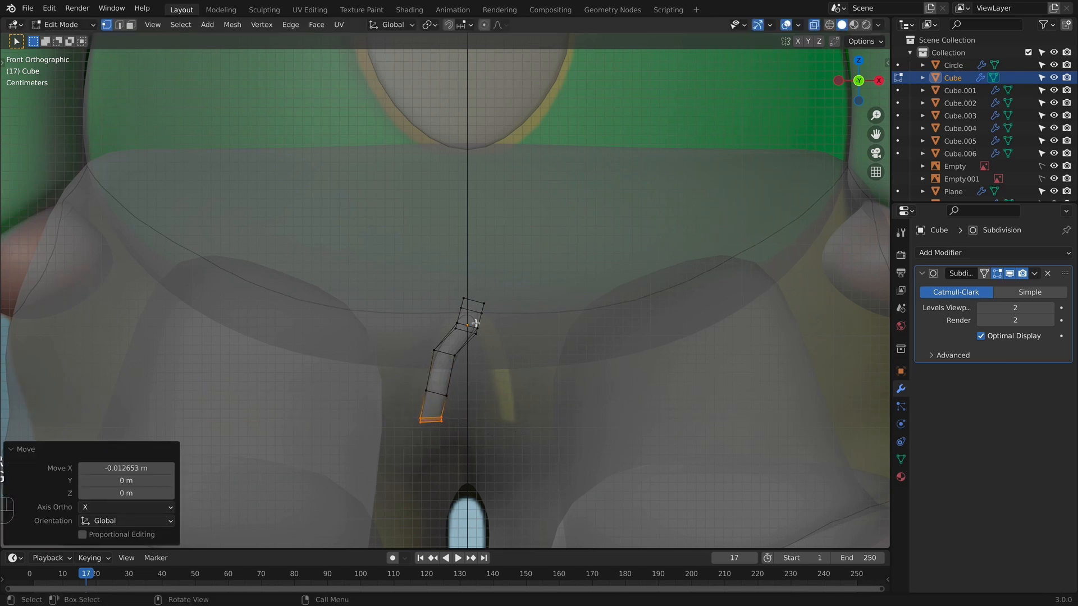
Move the edge loop just below the drawstring's top end along negative X to smooth its bend.
drag(493, 344, 493, 345)
key(g)
key(x)
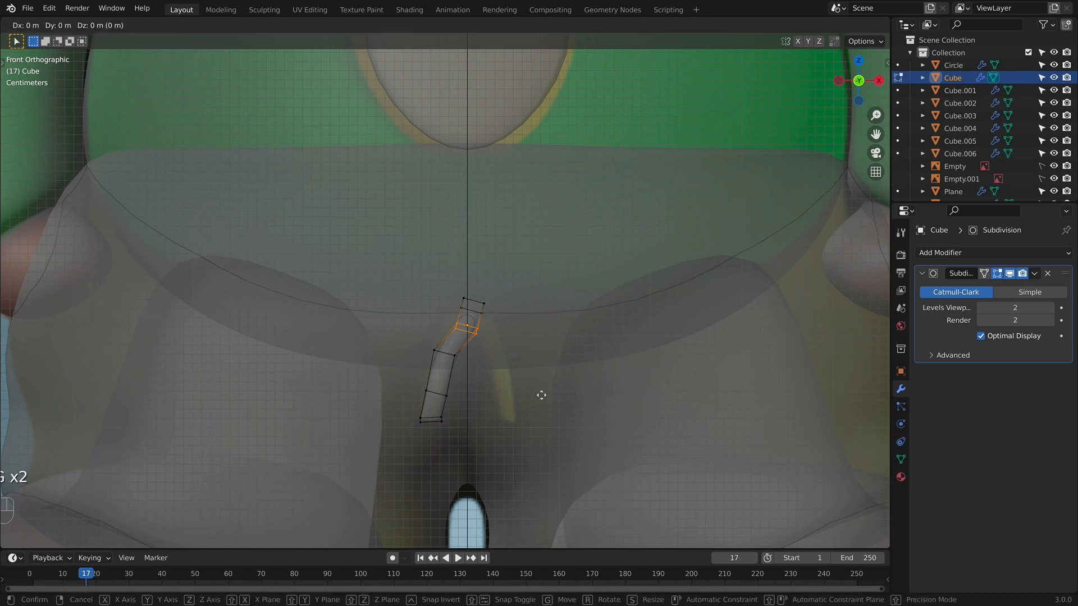
click(530, 391)
key(Tab)
scroll(532, 308, up, 2)
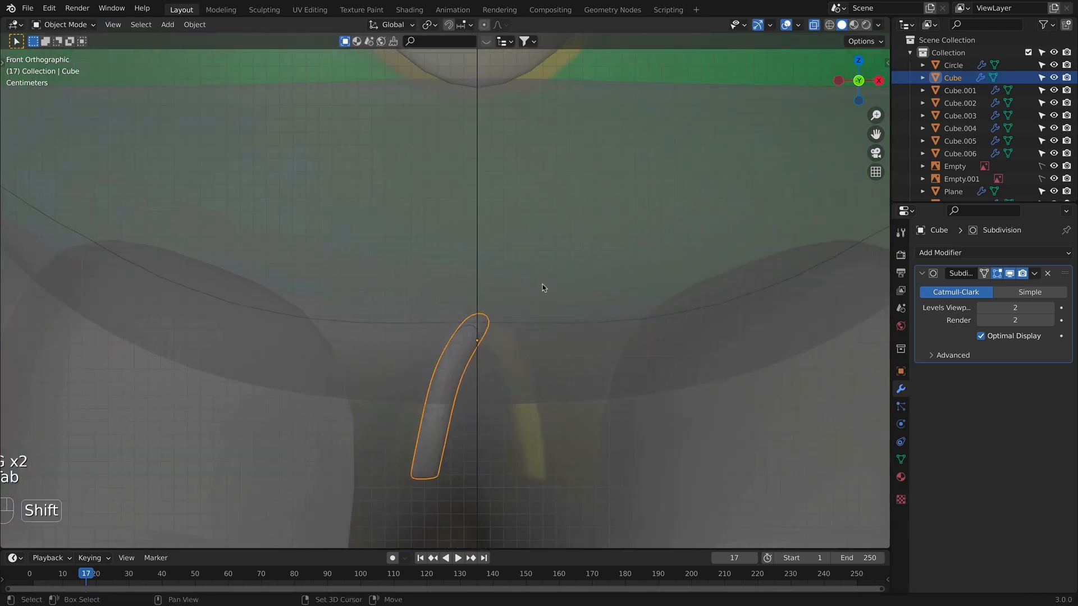
In Edit Mode with X-ray on, raise the drawstring's top end about 0.010 m along Z.
shift+middle_drag(544, 287, 547, 293)
key(alt+z)
key(Tab)
key(Tab)
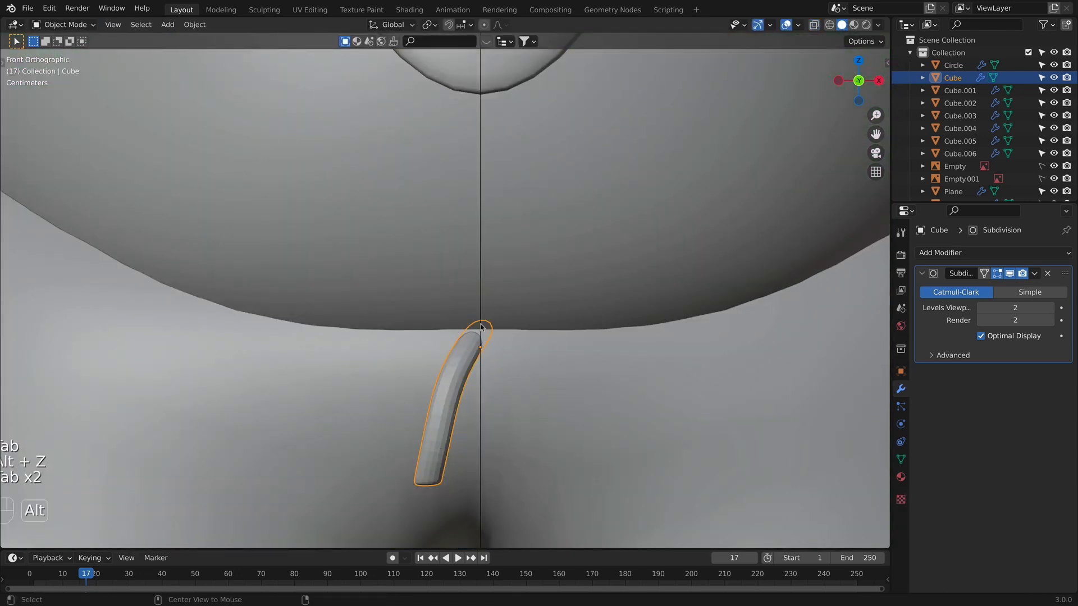
key(alt+z)
key(Tab)
key(alt+z)
key(alt+z)
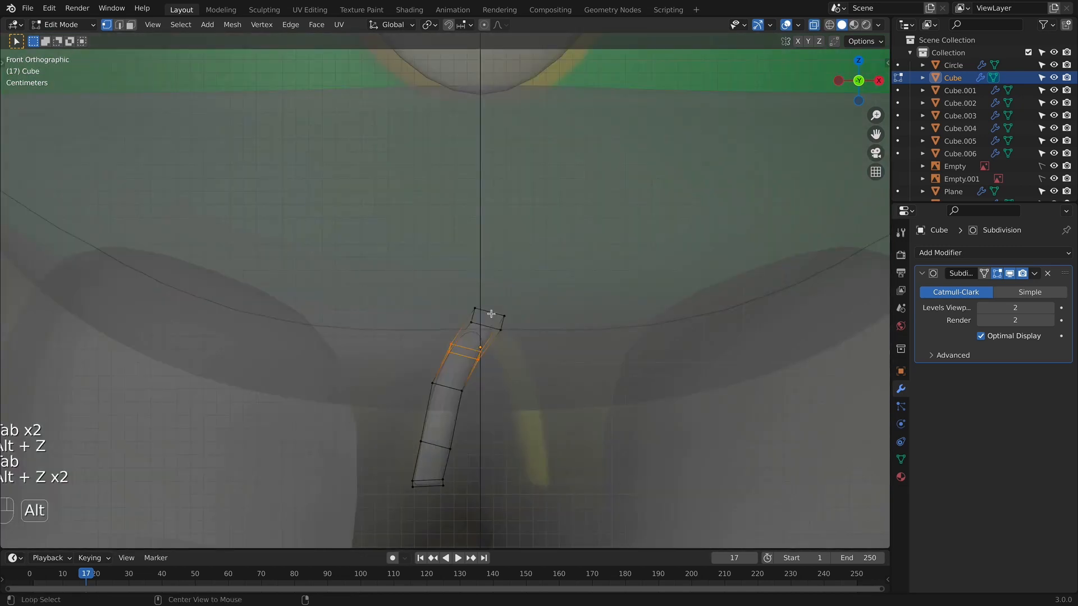
ctrl+alt+click(492, 313)
alt+click(495, 315)
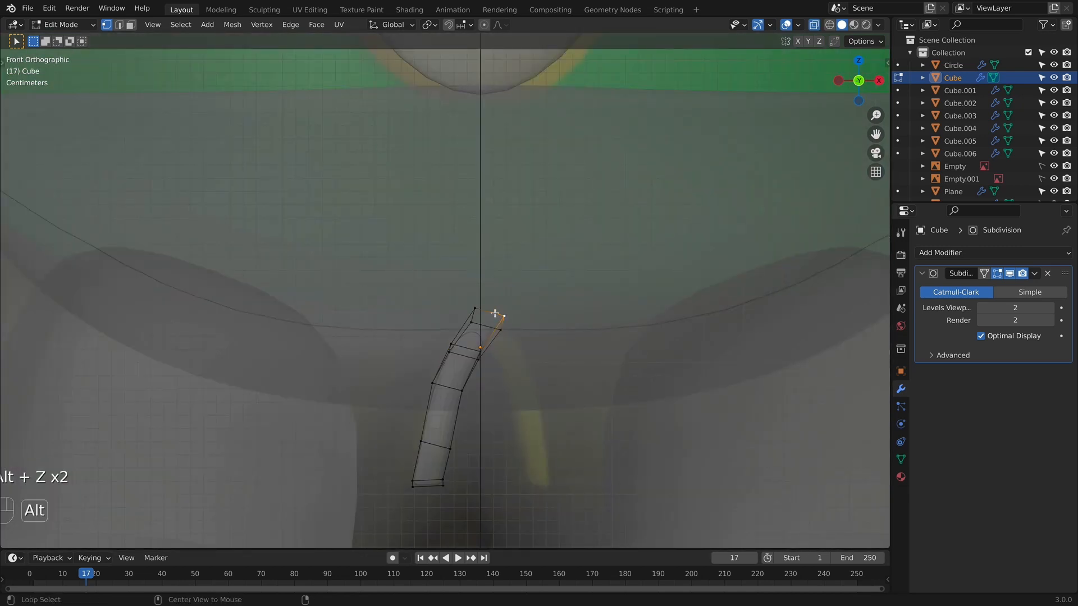
key(g)
key(z)
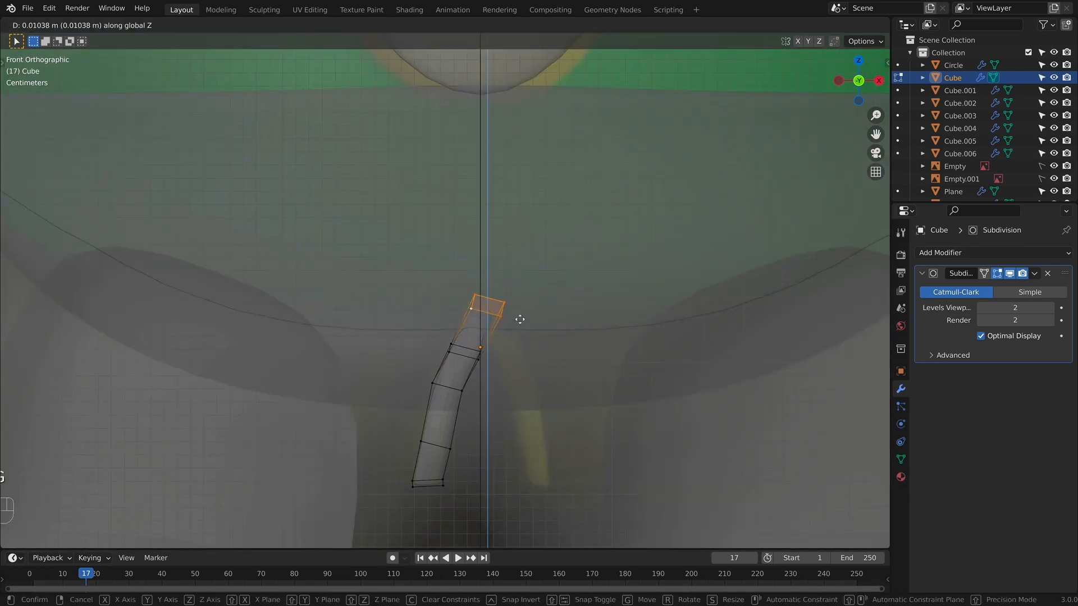
click(520, 325)
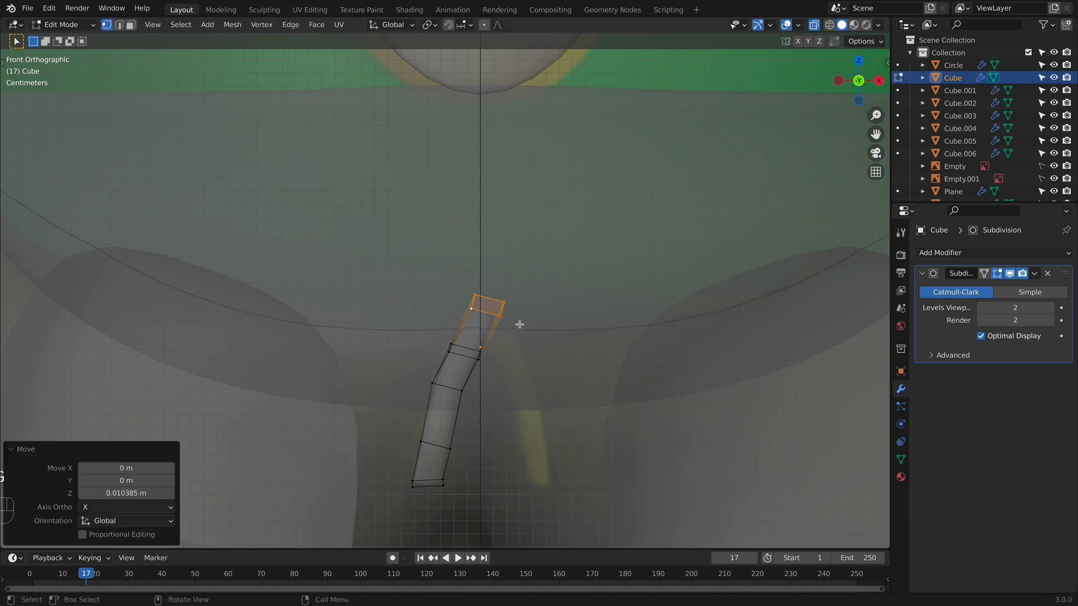
Raise the edge loop below the drawstring's top end about 0.013 m along Z and return to the solid Object Mode view.
alt+click(478, 352)
key(g)
key(z)
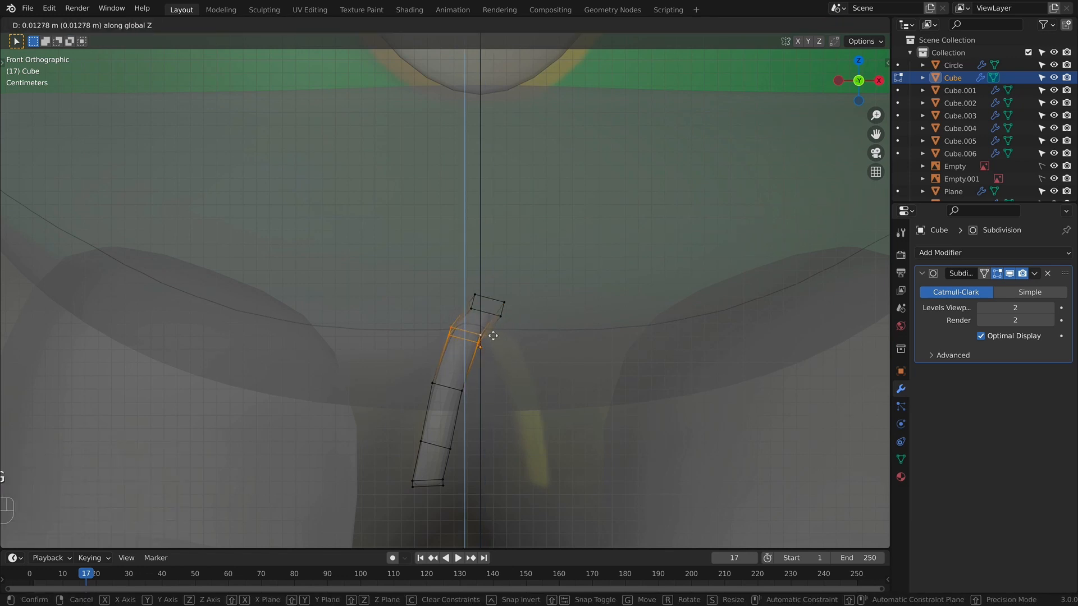
click(493, 336)
key(Tab)
key(alt+z)
Shade the drawstring smooth and apply its location, rotation and scale.
right_click(457, 387)
click(465, 385)
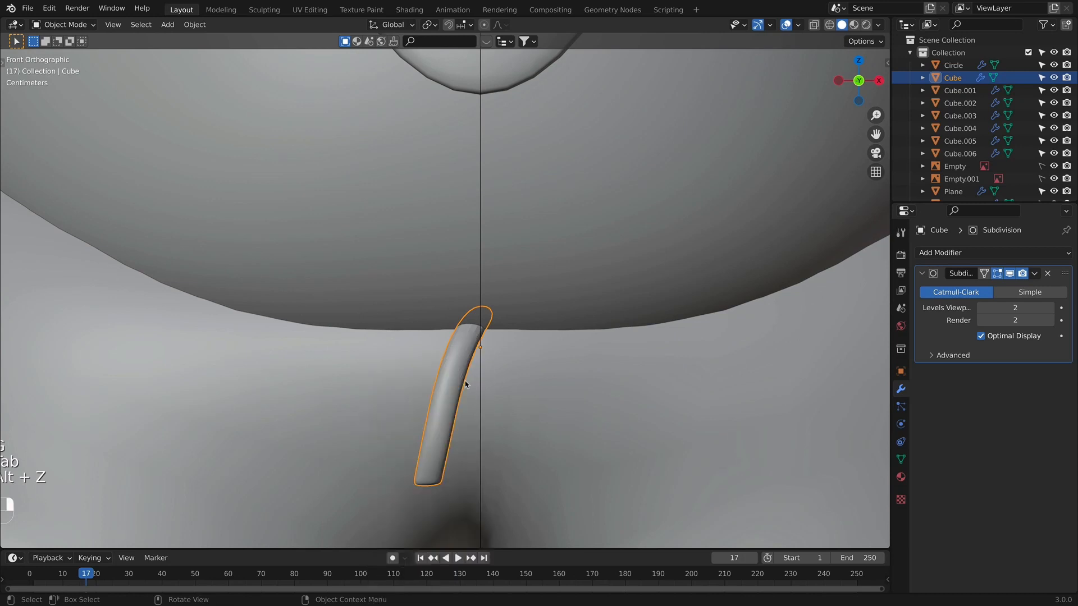
key(super+a)
click(532, 309)
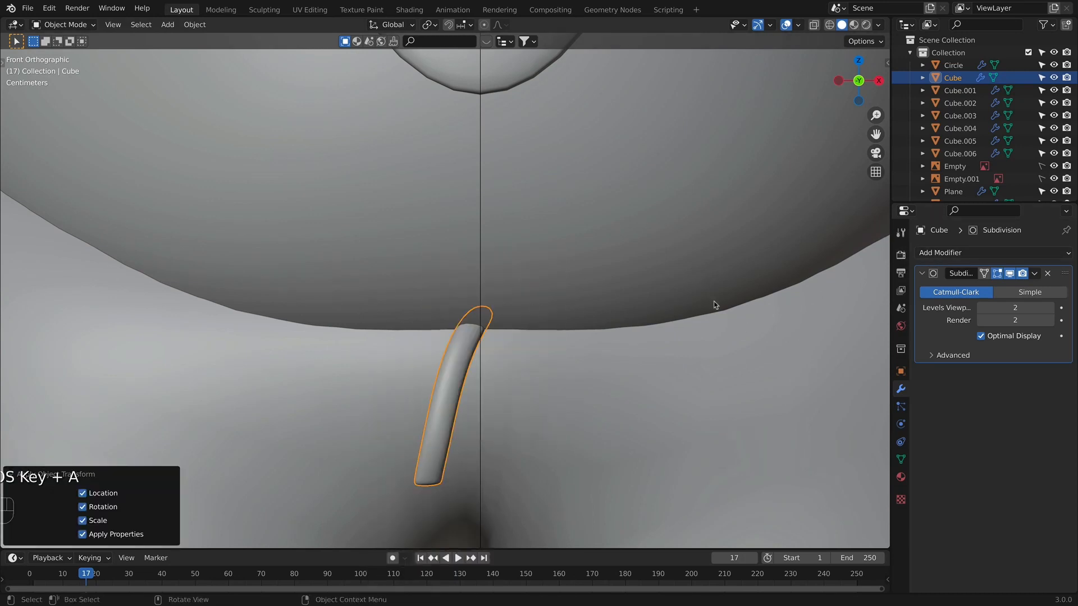
Add a Mirror modifier on the X axis to the drawstring and place it above the Subdivision modifier.
click(972, 253)
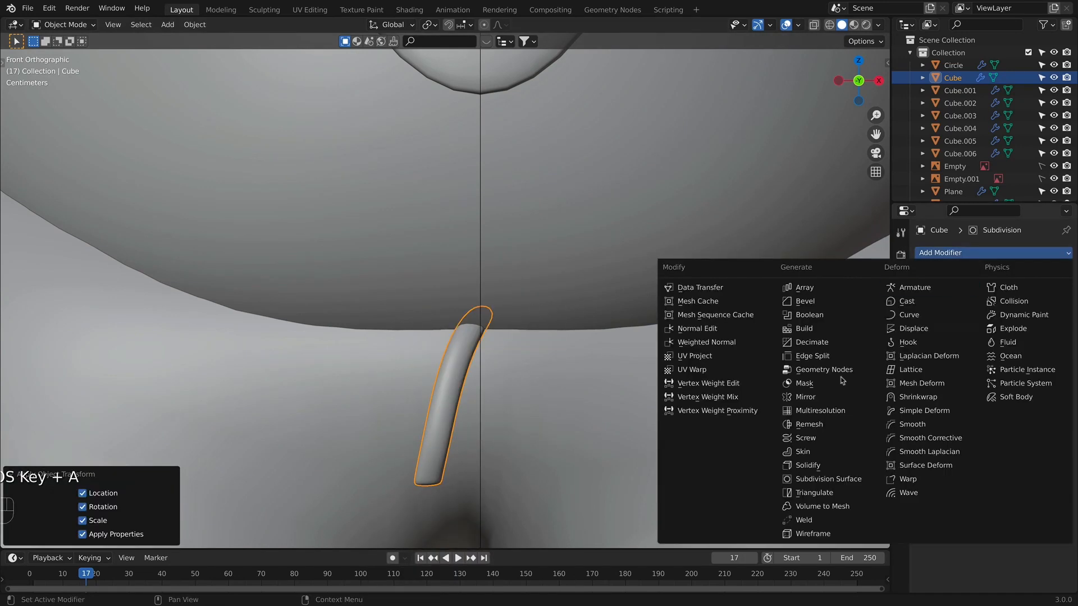
click(812, 397)
drag(1064, 371, 1064, 274)
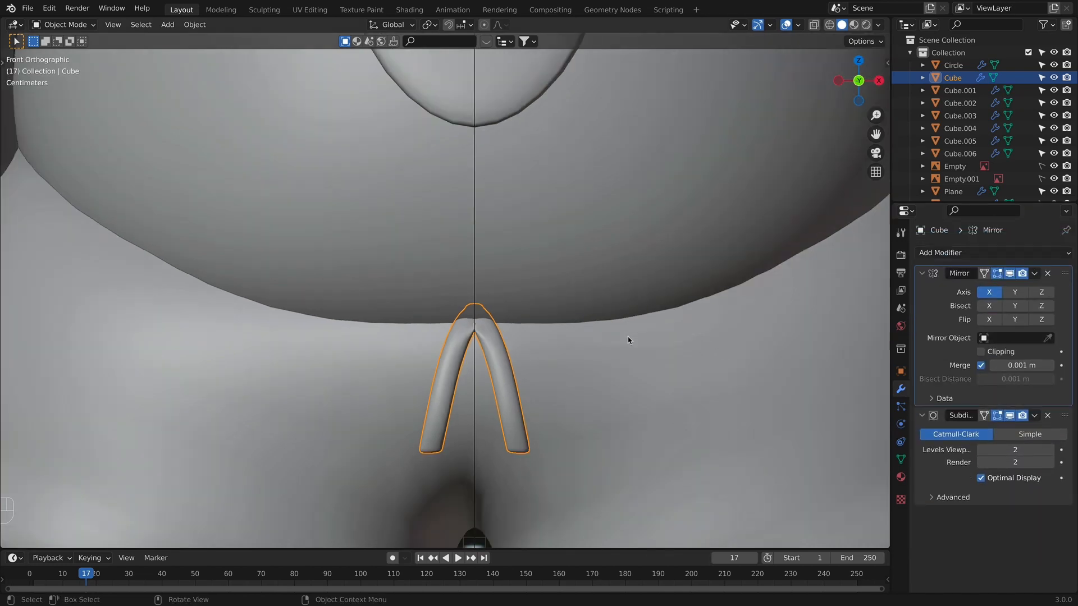
Slightly reposition the edge loop near the mirrored drawstring's top in Edit Mode.
scroll(572, 340, down, 5)
scroll(571, 340, up, 6)
key(g)
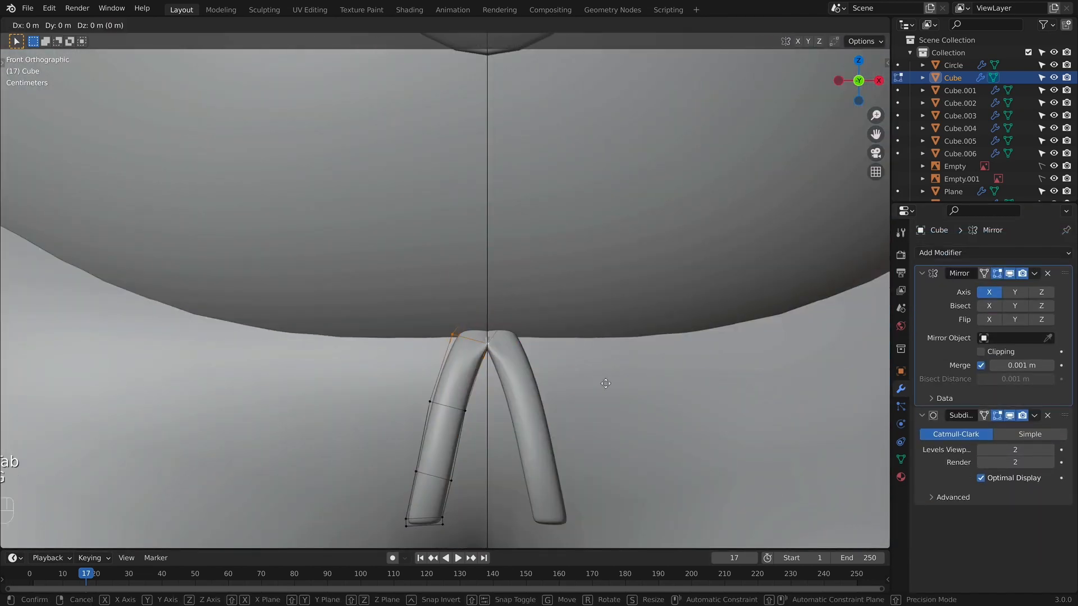
click(608, 386)
key(Tab)
scroll(608, 386, down, 8)
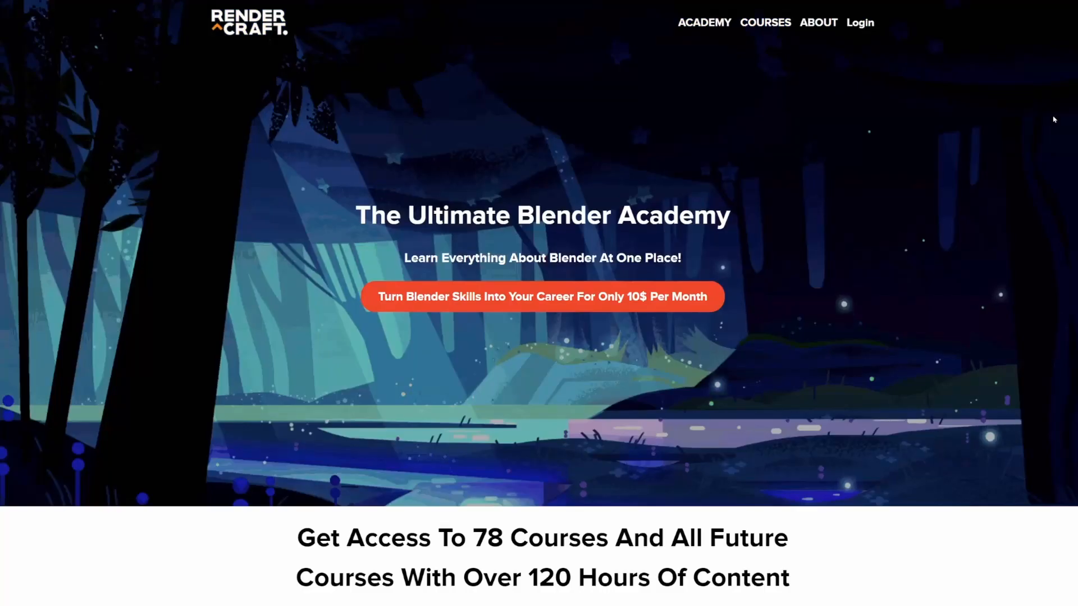
scroll(540, 303, down, 8)
scroll(539, 303, down, 15)
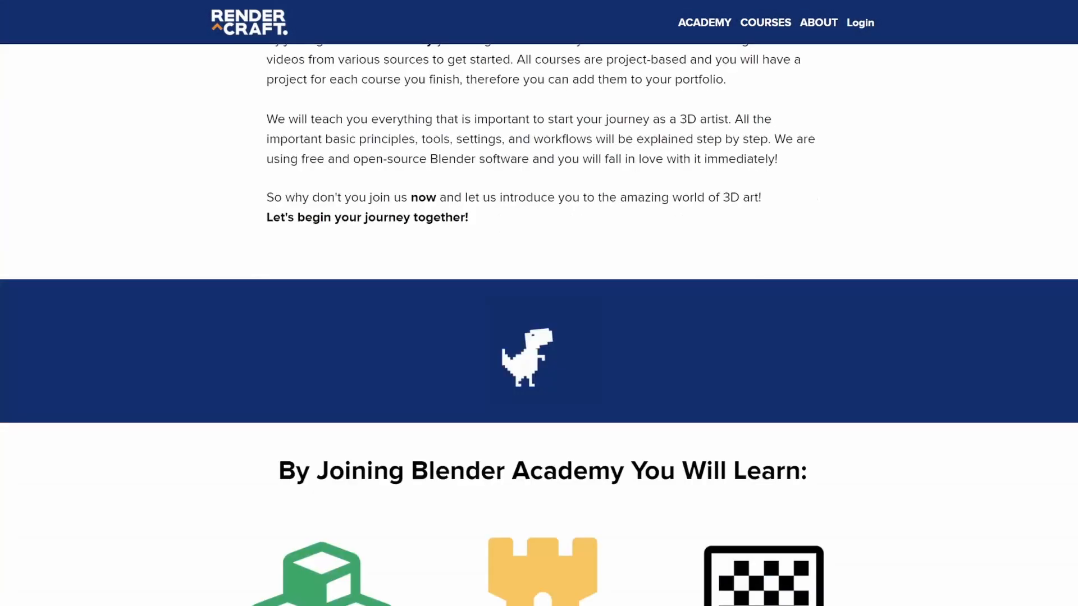
scroll(539, 303, down, 15)
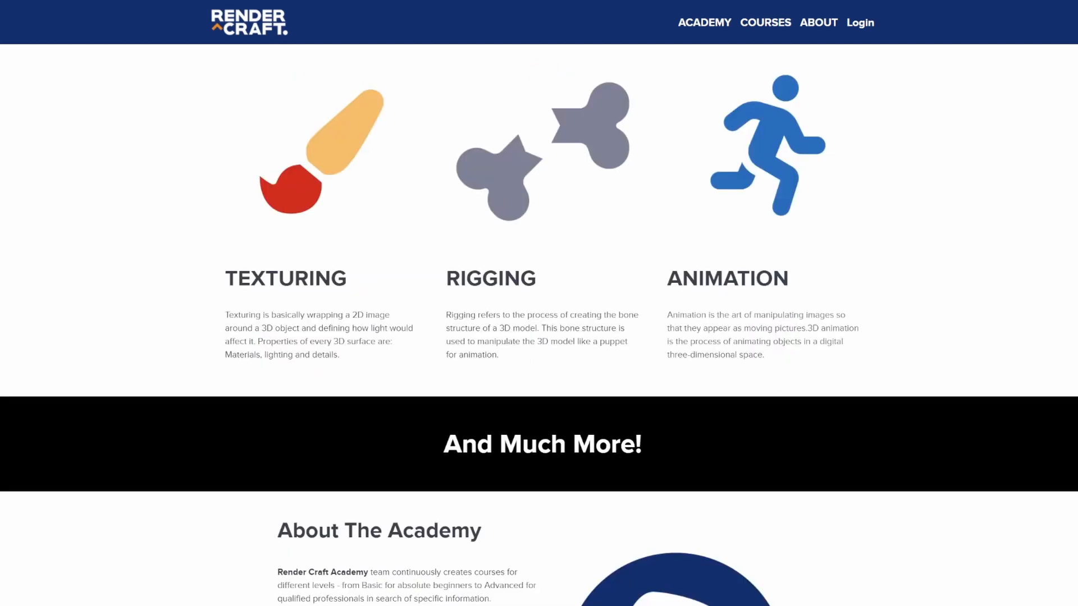
scroll(539, 304, down, 12)
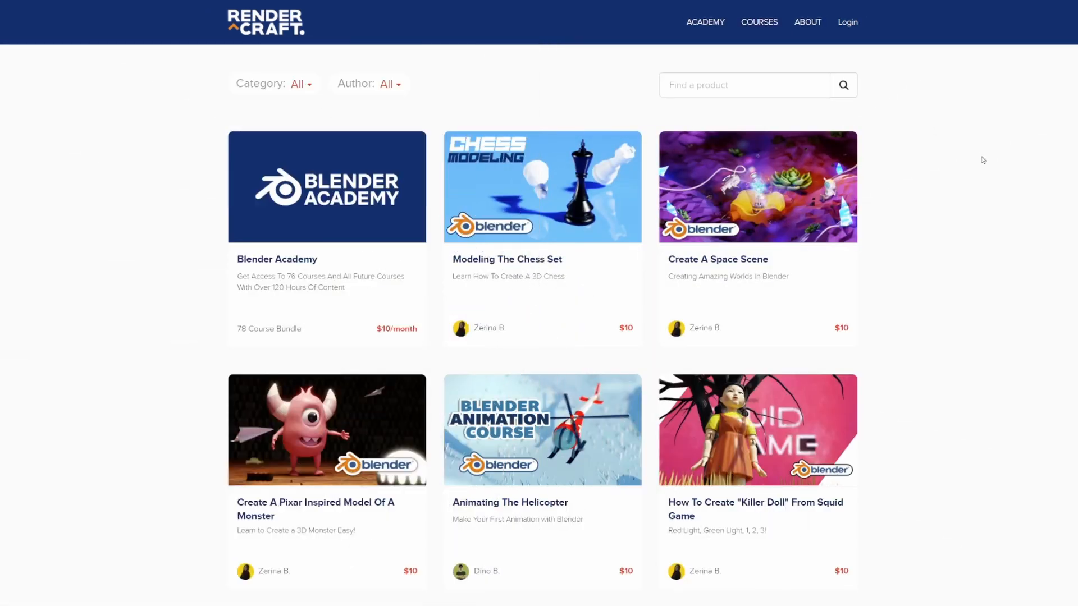
scroll(954, 146, down, 10)
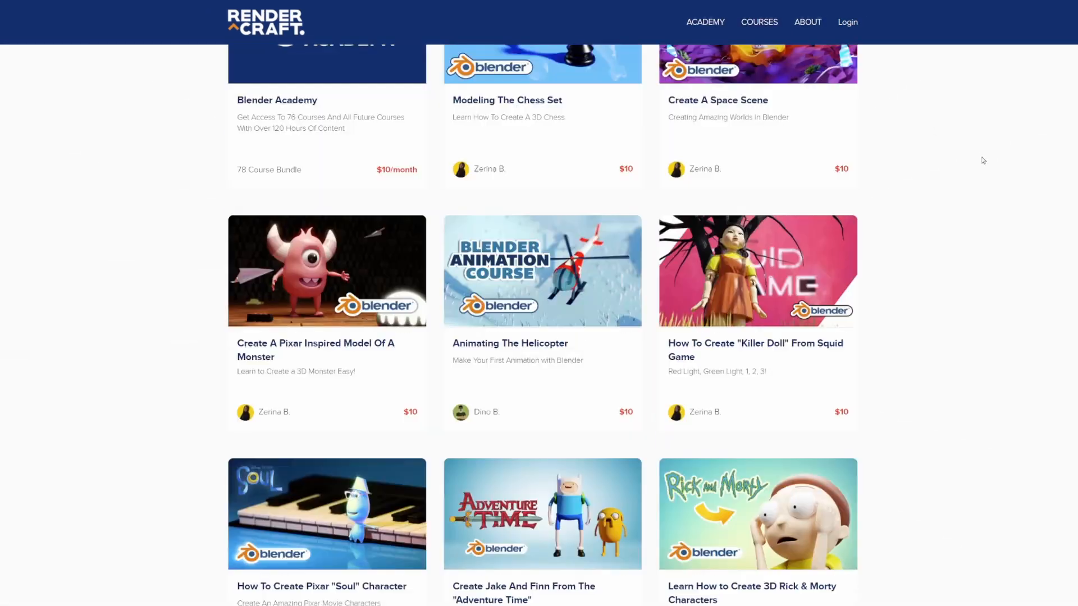
scroll(982, 163, down, 20)
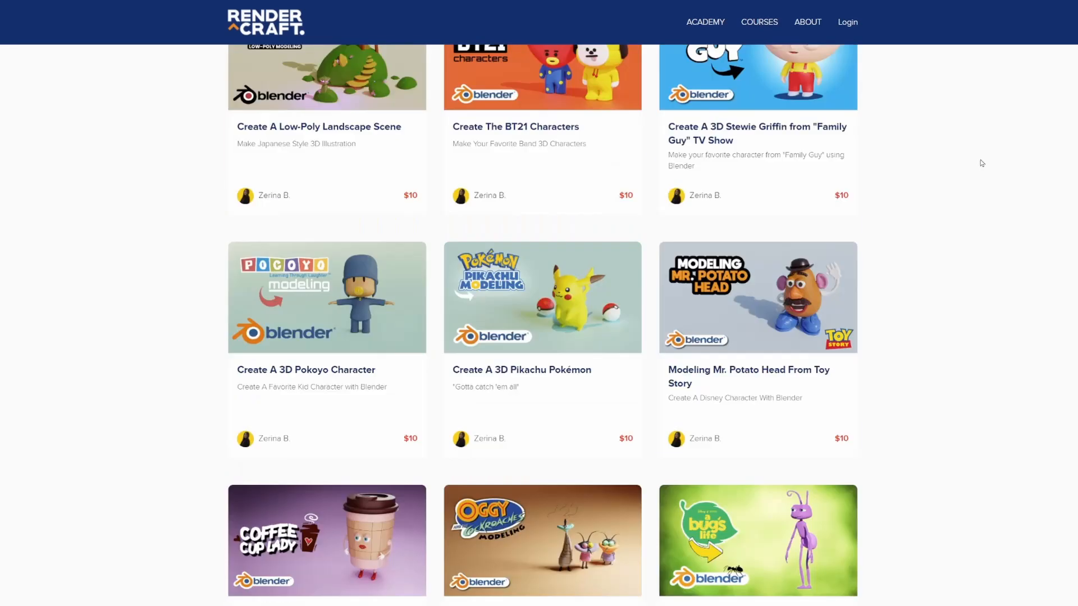
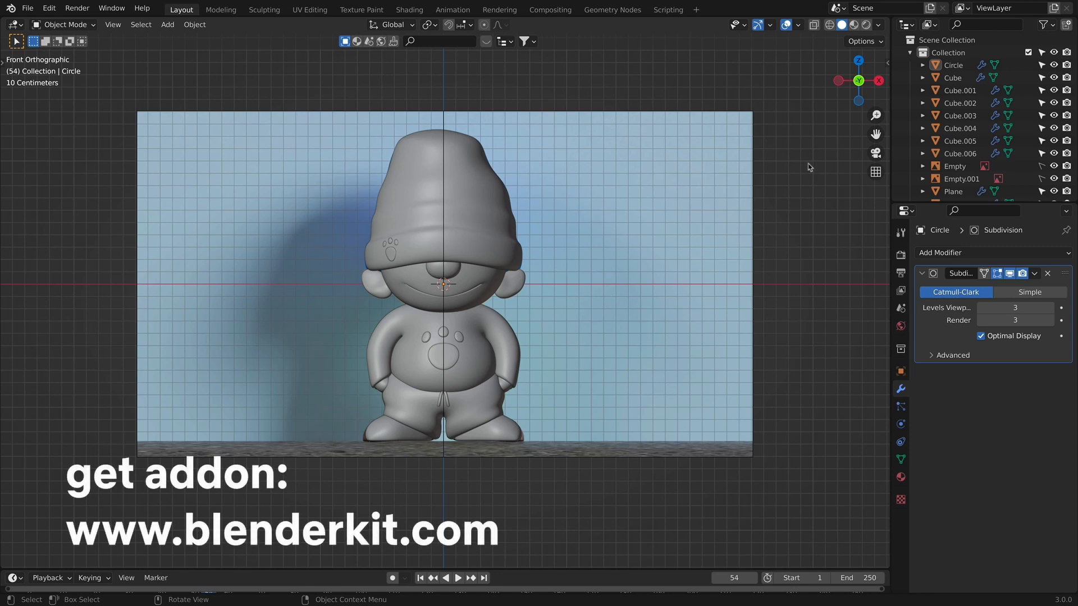
Switch the viewport to Material Preview shading and list the materials offered by BlenderKit.
click(855, 25)
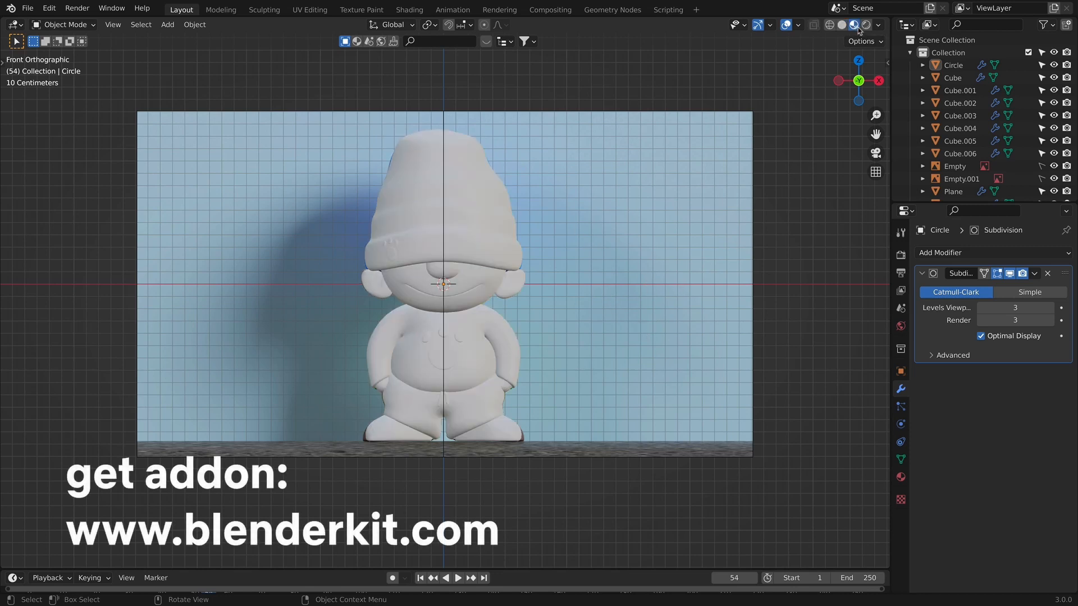
key(n)
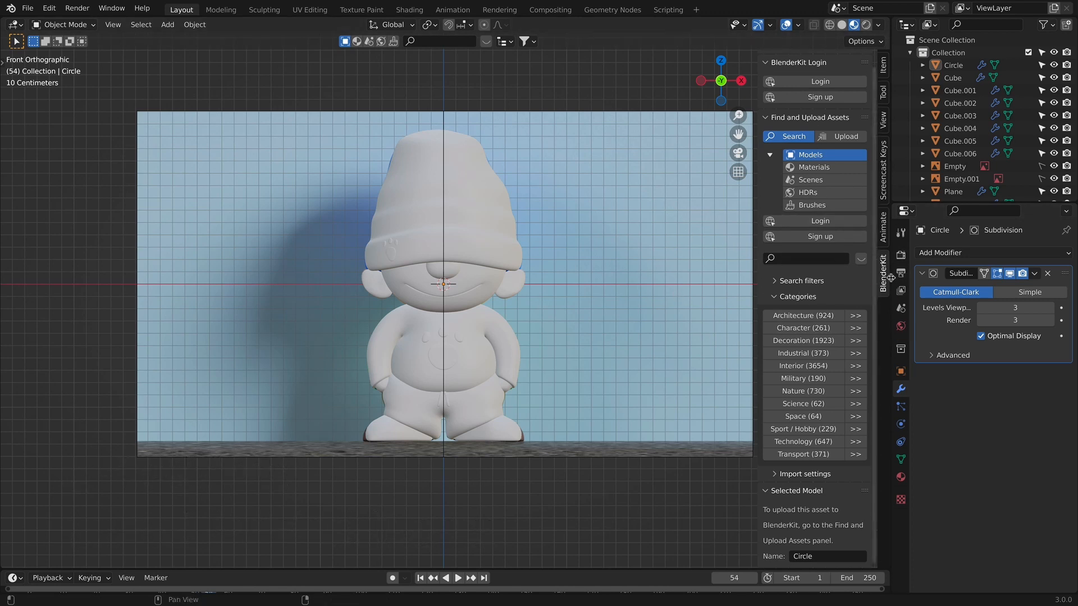
click(817, 179)
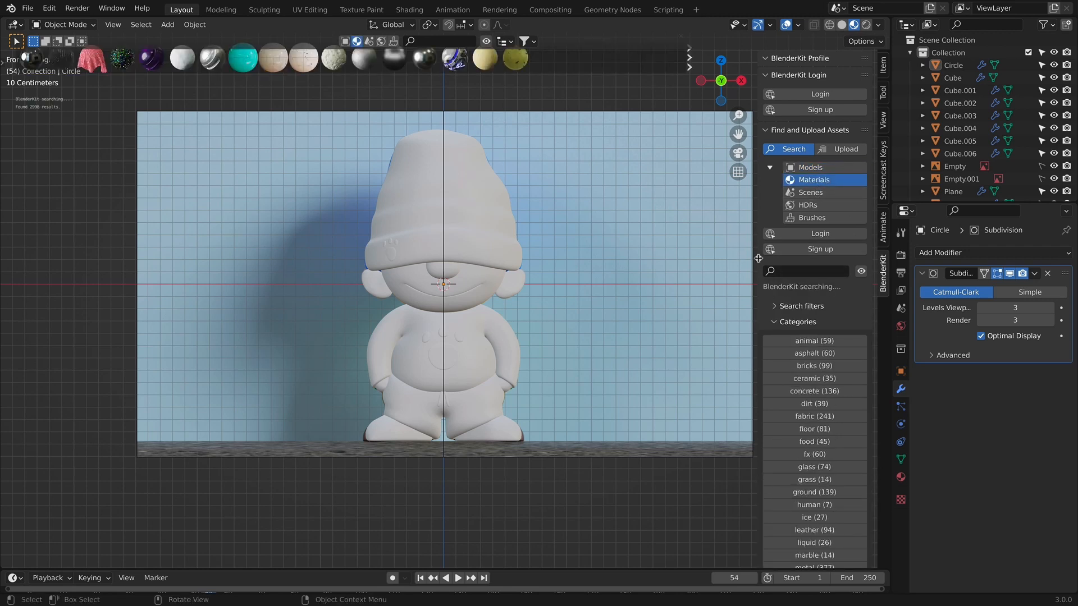
Select the hat, search the BlenderKit materials for "hat" and preview the candidates.
click(435, 257)
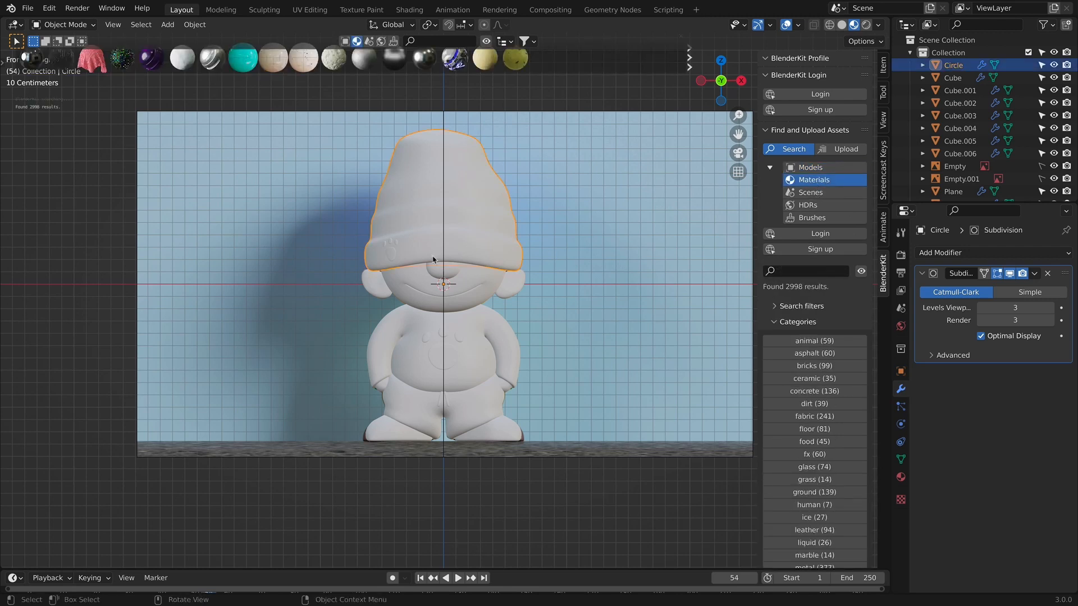
click(835, 272)
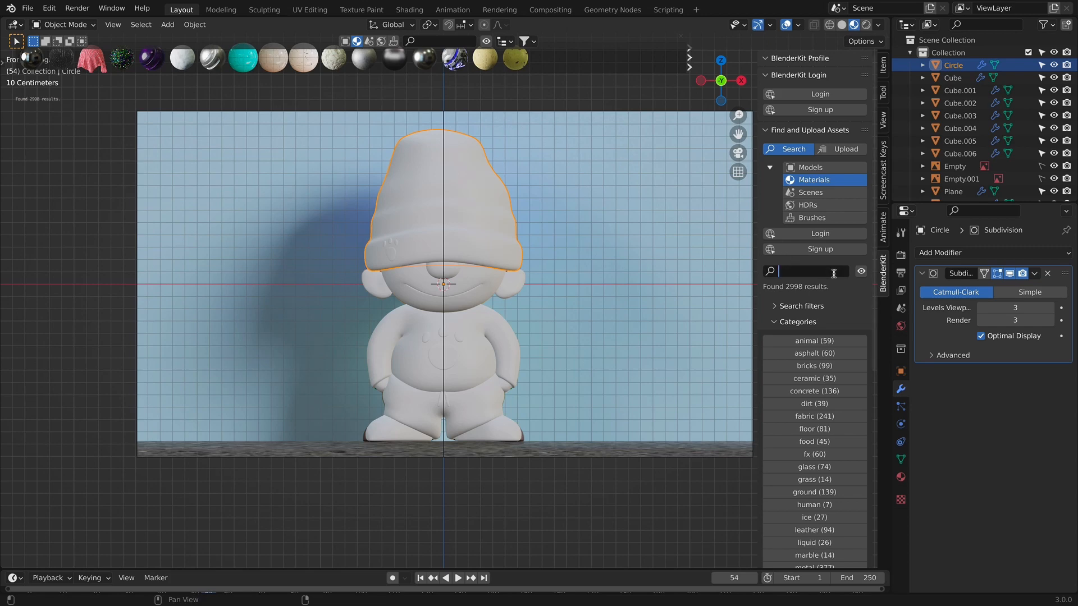
text(hat)
key(Return)
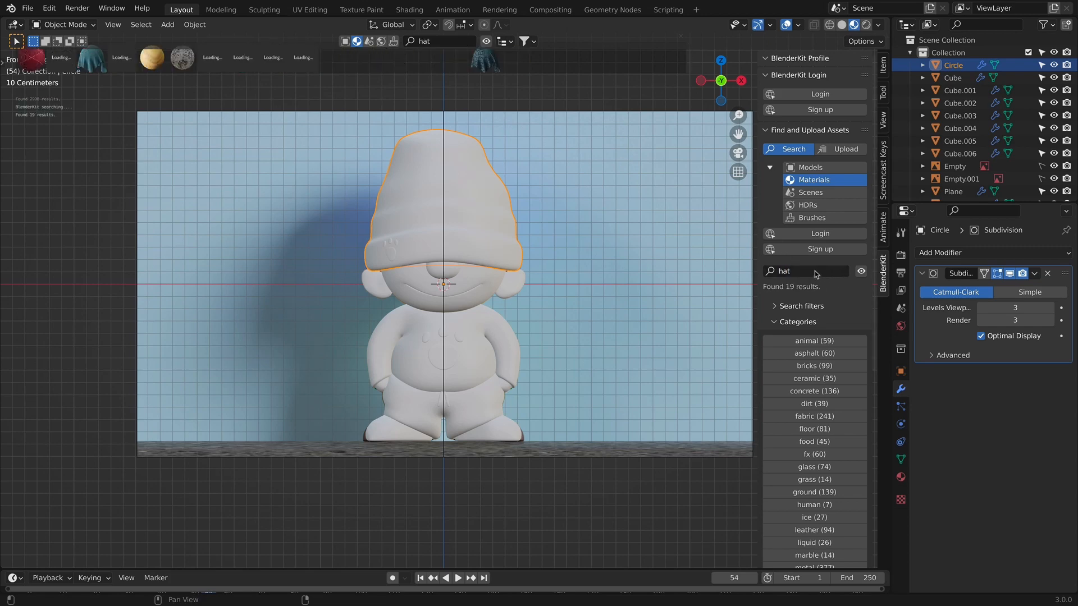
mouse_move(67, 58)
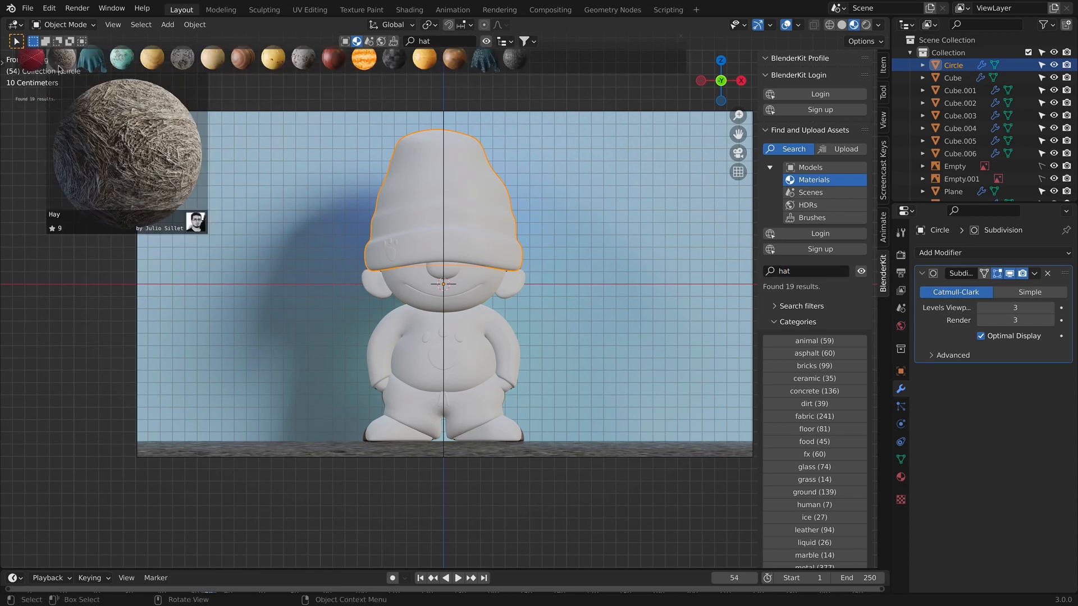
mouse_move(133, 61)
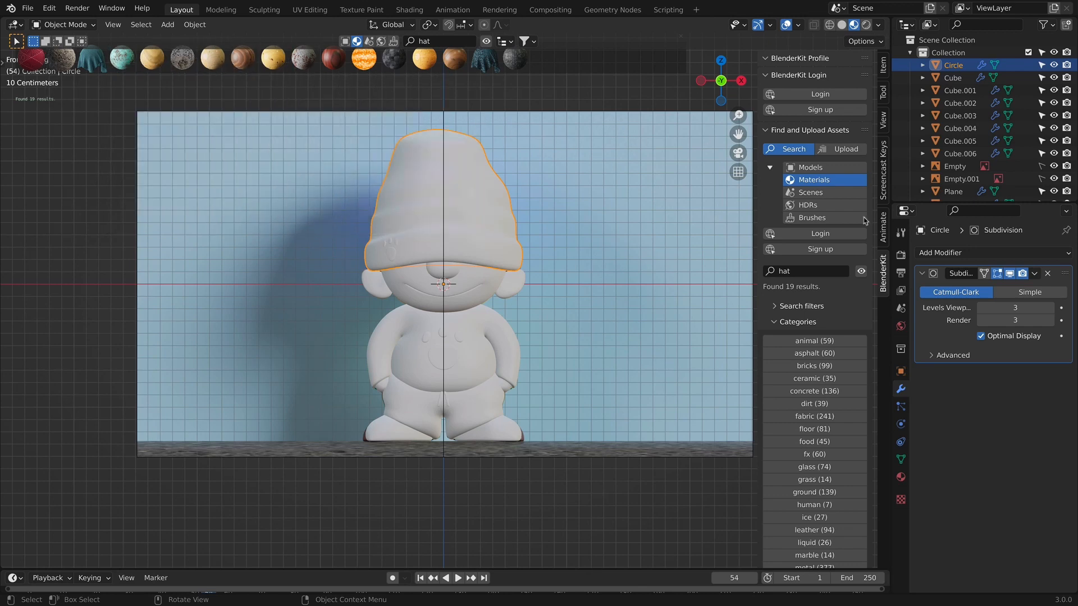
Show BlenderKit's fabric category and apply the plain light "Fabric" material to the hat.
click(809, 417)
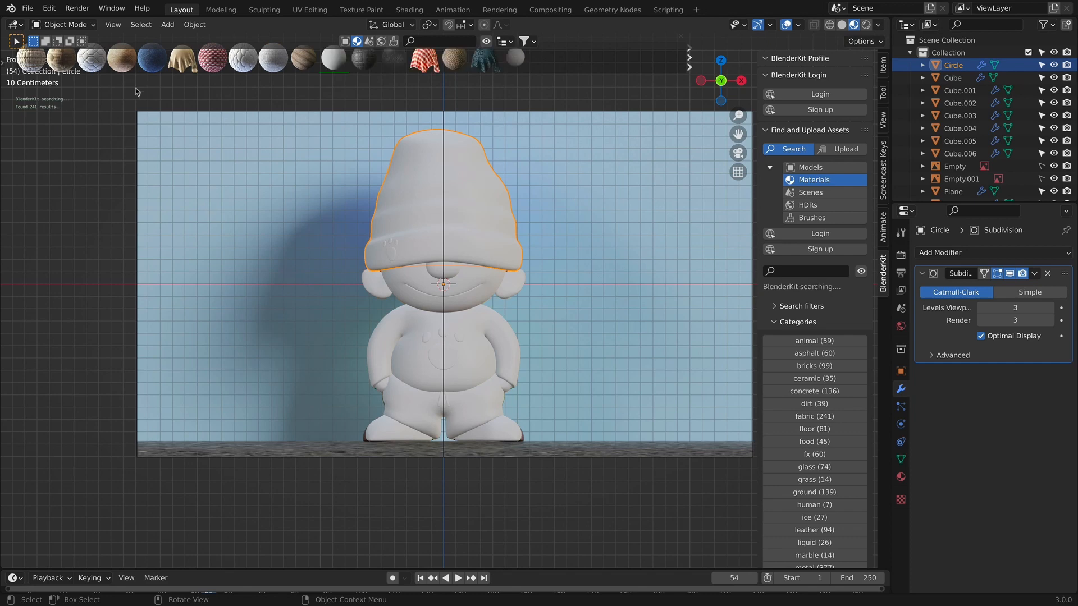
mouse_move(335, 58)
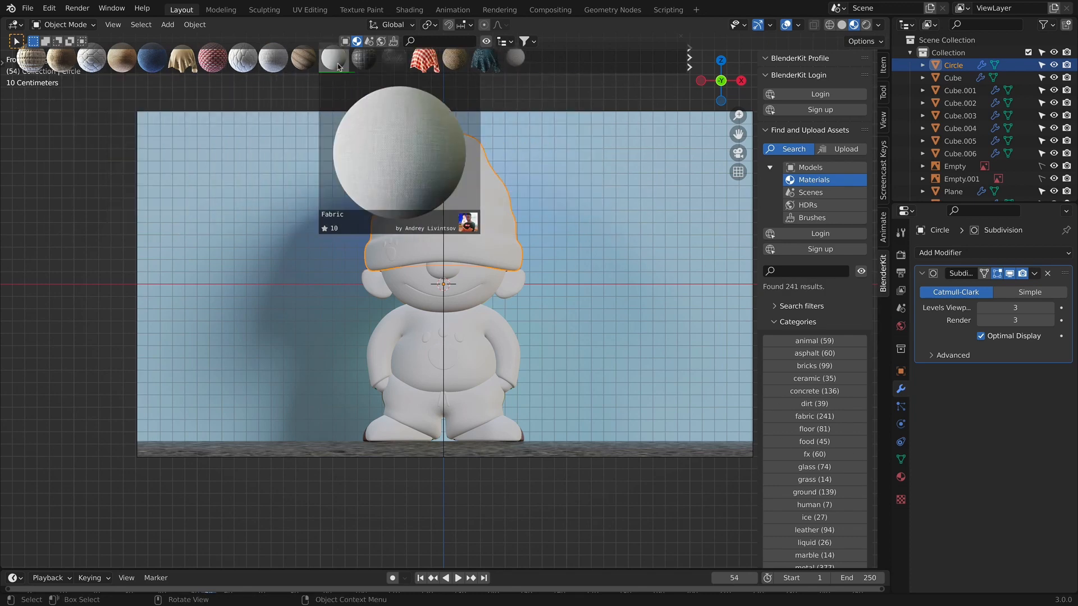
click(335, 67)
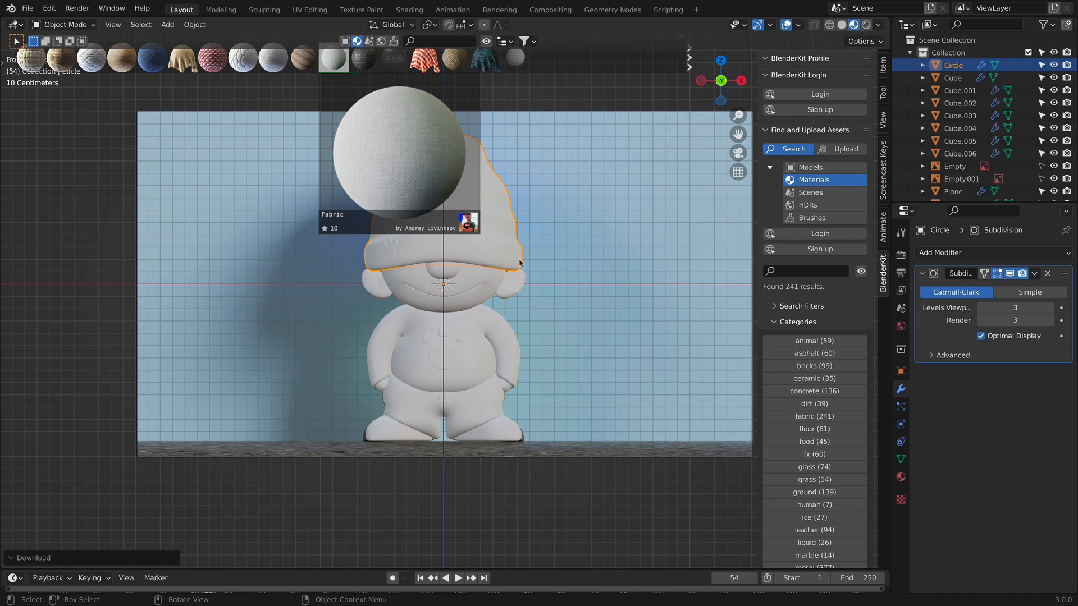
Enlarge the timeline area below the viewport and turn it into a Shader Editor showing the hat's Fabric nodes.
drag(517, 571, 50, 448)
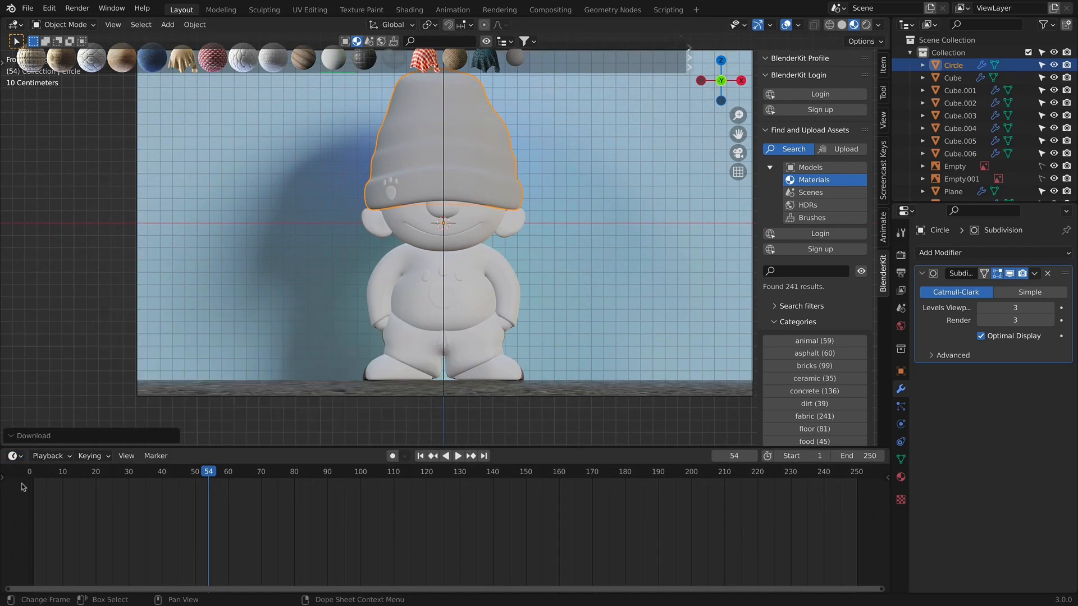
click(13, 456)
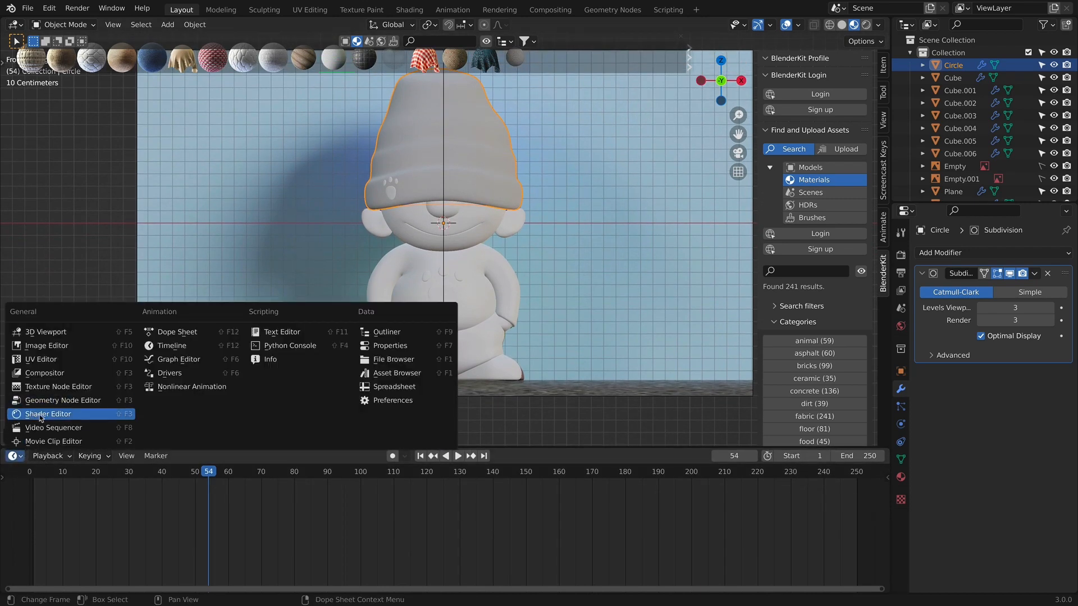
click(41, 415)
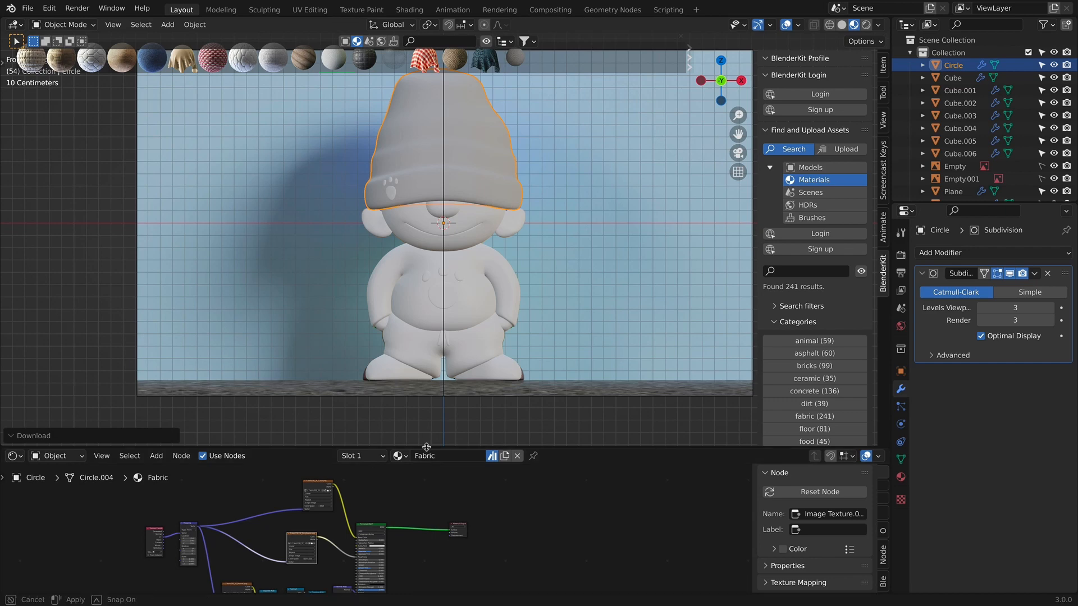
Unwrap the whole hat mesh with Smart UV Project, using an island margin of 0.010.
key(Tab)
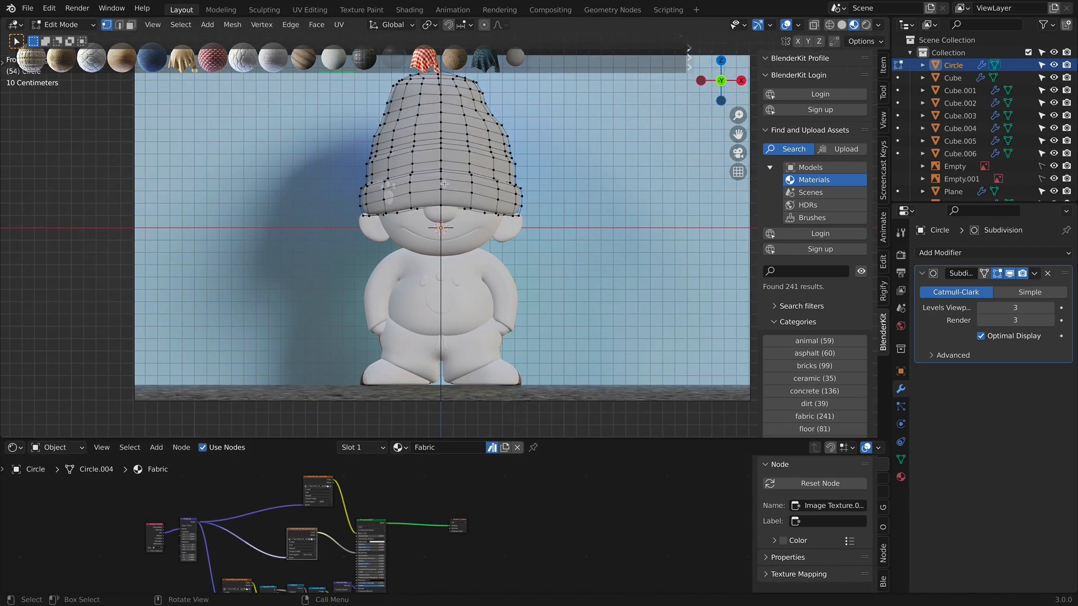
key(u)
click(444, 185)
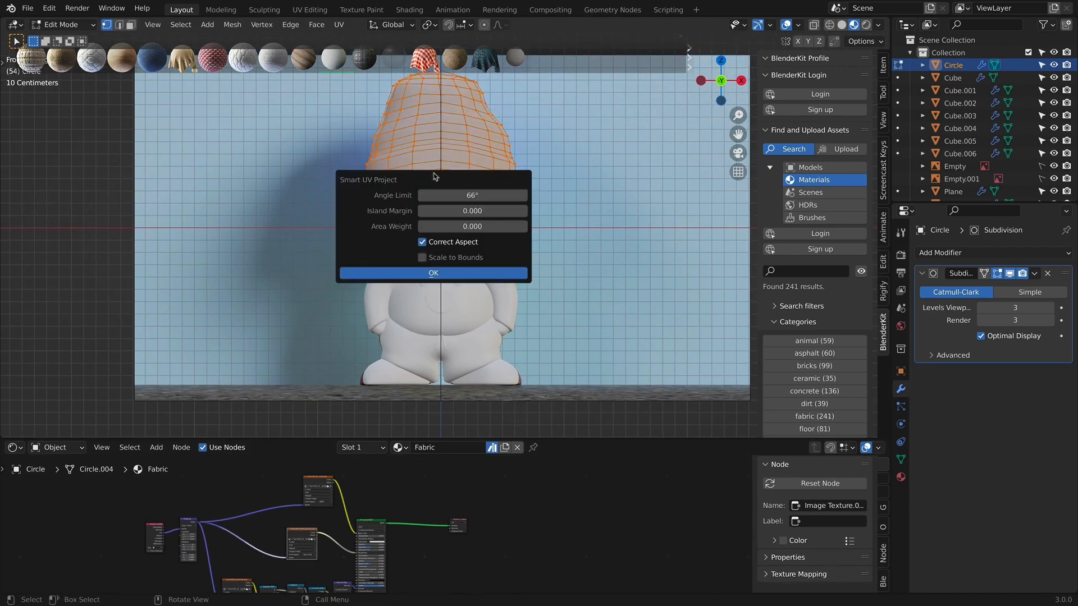
click(525, 211)
click(412, 273)
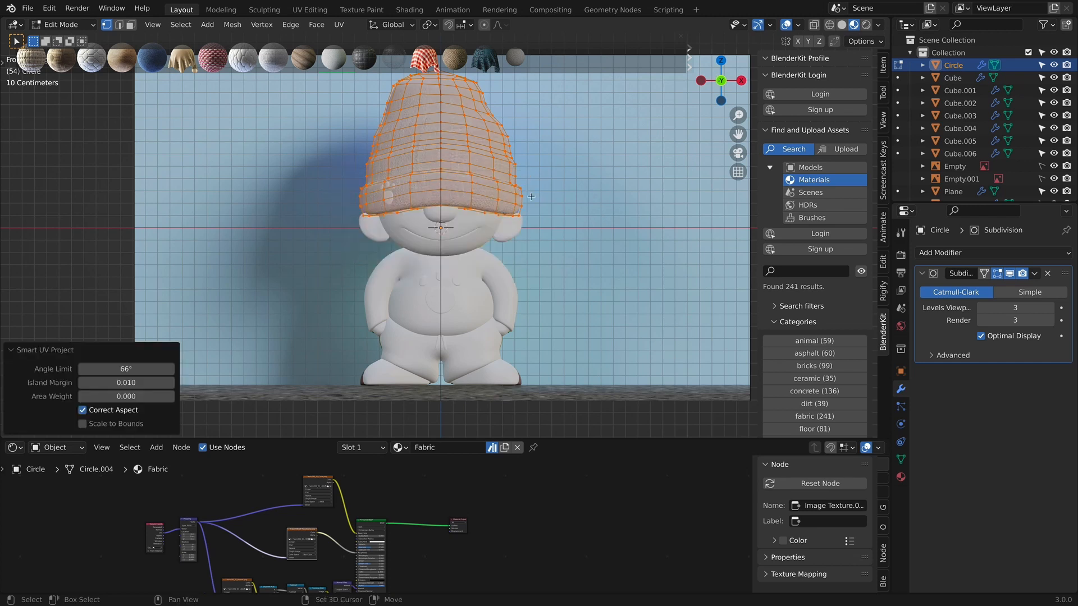
Enlarge all of the hat's UV islands in the UV Editing workspace to make the fabric weave finer, and return to the Layout workspace.
shift+middle_drag(543, 177, 519, 234)
key(Tab)
click(310, 9)
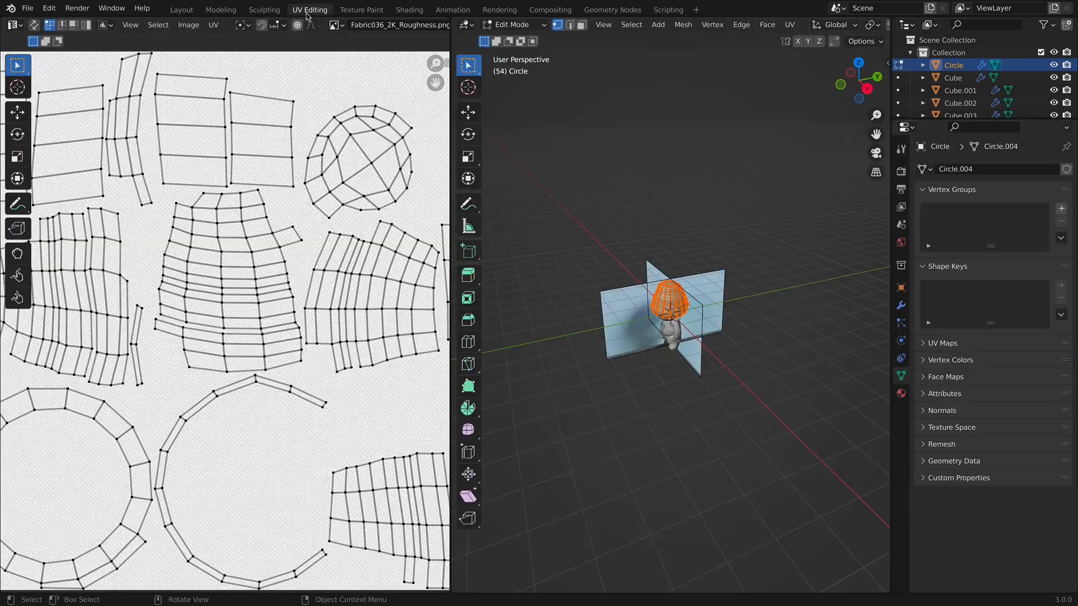
scroll(317, 301, down, 1)
key(a)
key(s)
click(63, 155)
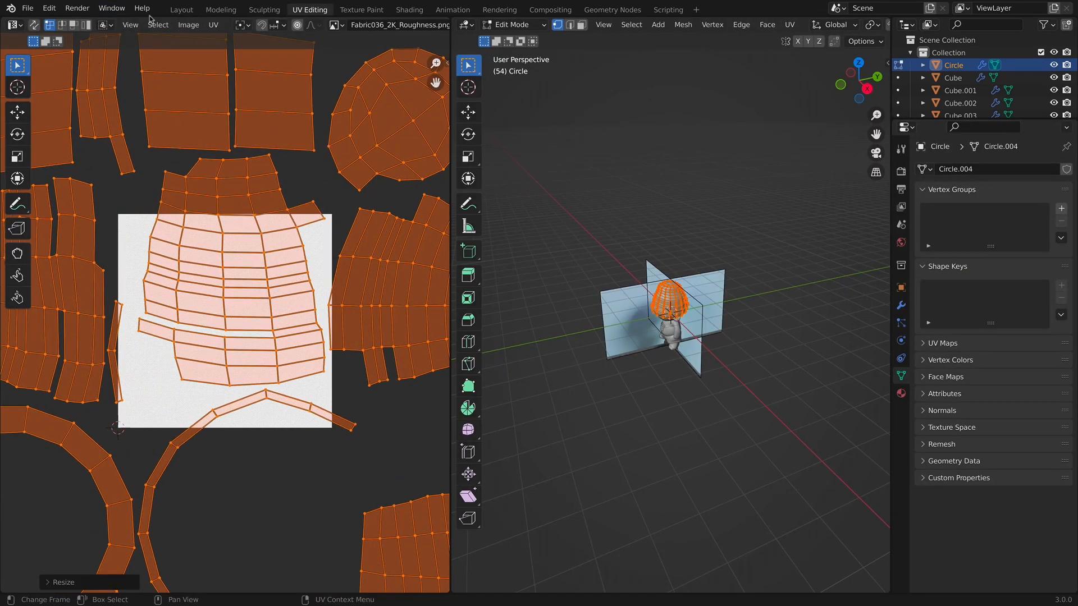
click(181, 10)
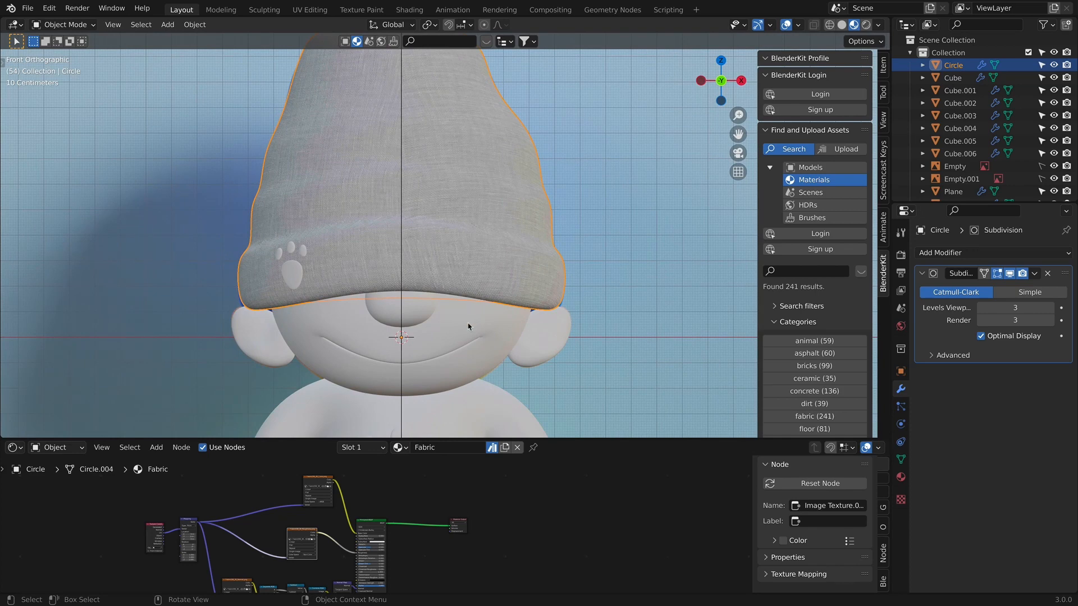
scroll(461, 324, down, 2)
middle_drag(509, 272, 602, 298)
key(KP_1)
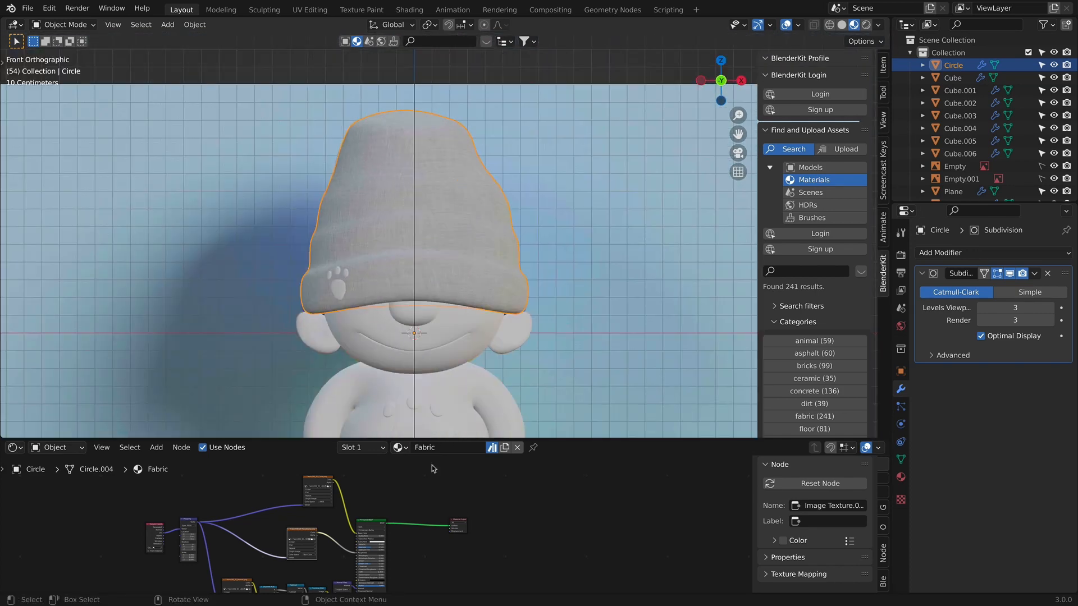
Add a ColorRamp node between the fabric's color image texture and the Principled BSDF base color in the hat's material.
scroll(337, 494, up, 3)
key(shift+a)
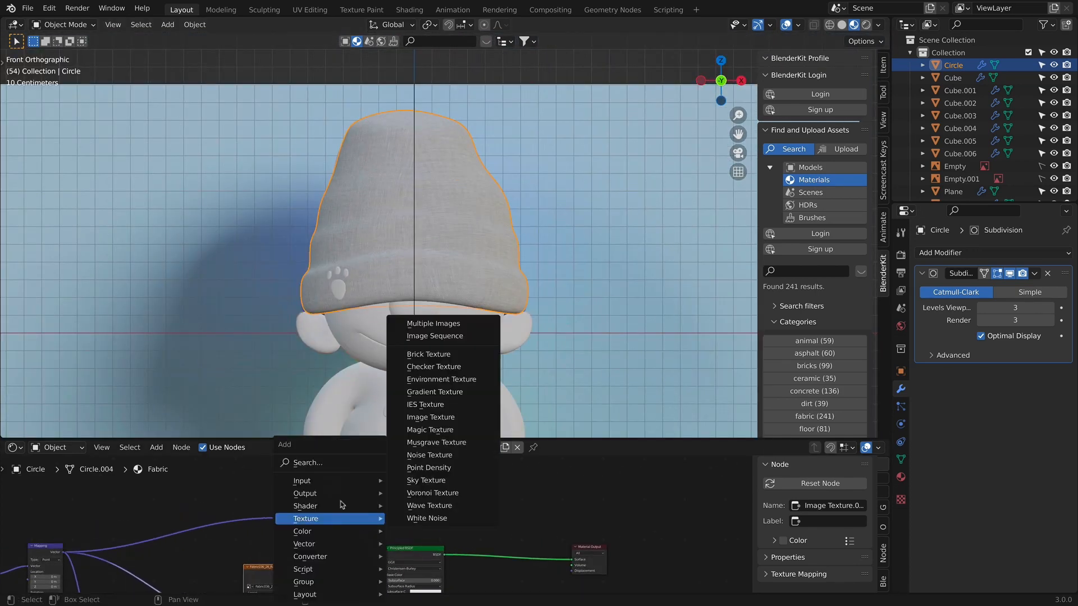
click(312, 463)
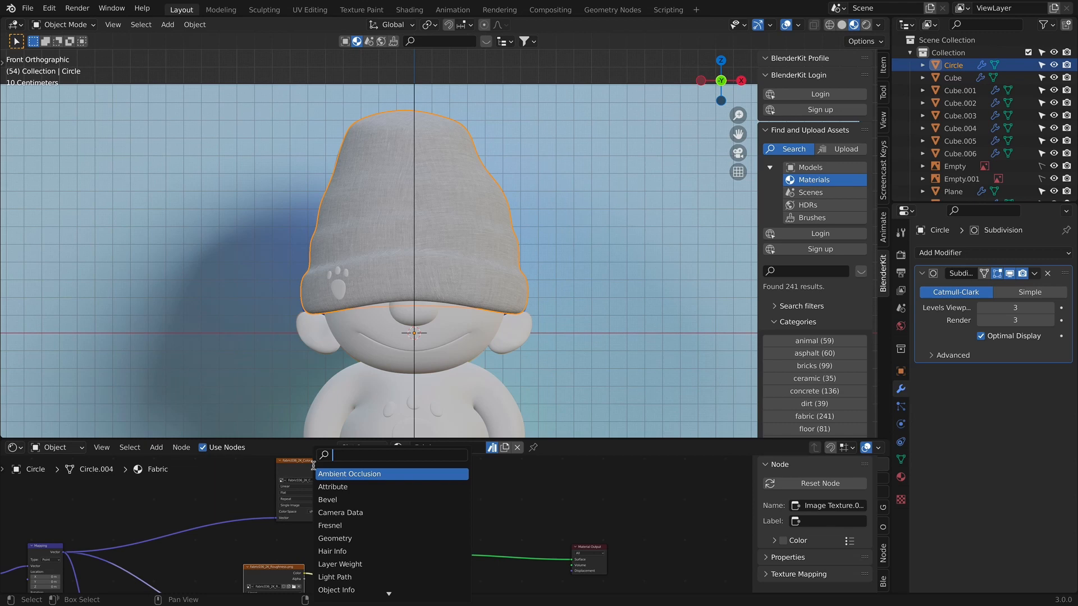
text(colorramp)
key(Return)
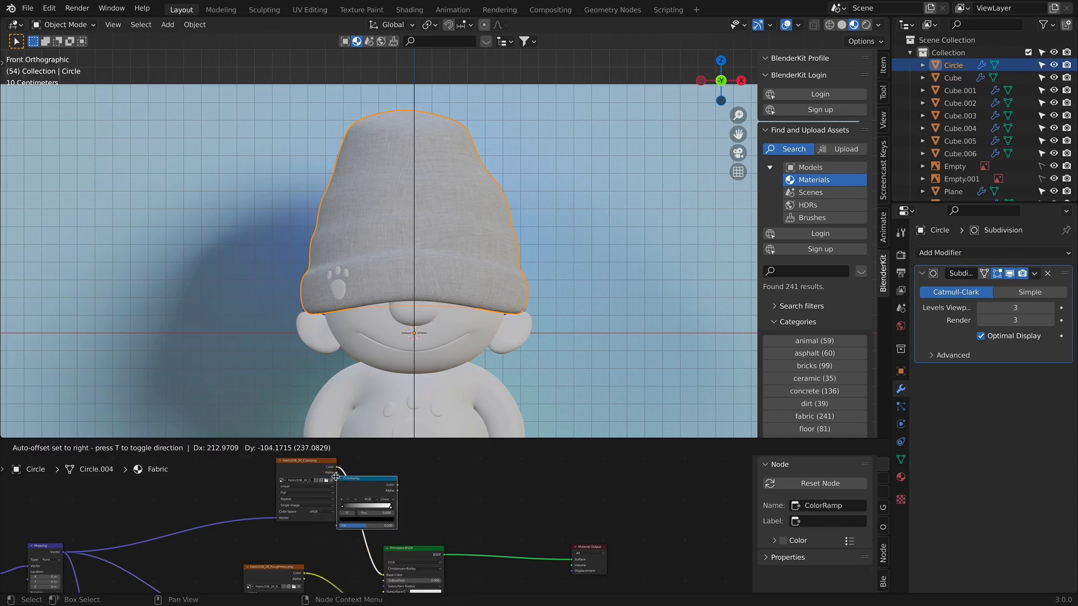
click(393, 526)
Recolor both stops of the hat's ColorRamp to shades of blue.
click(387, 524)
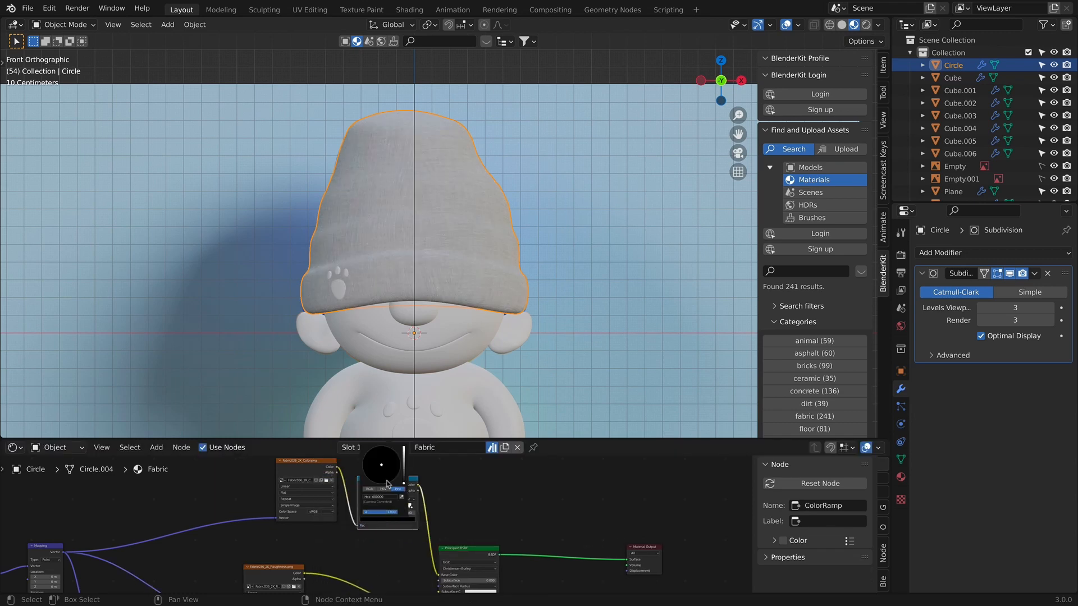
drag(404, 471, 388, 451)
click(411, 507)
click(409, 520)
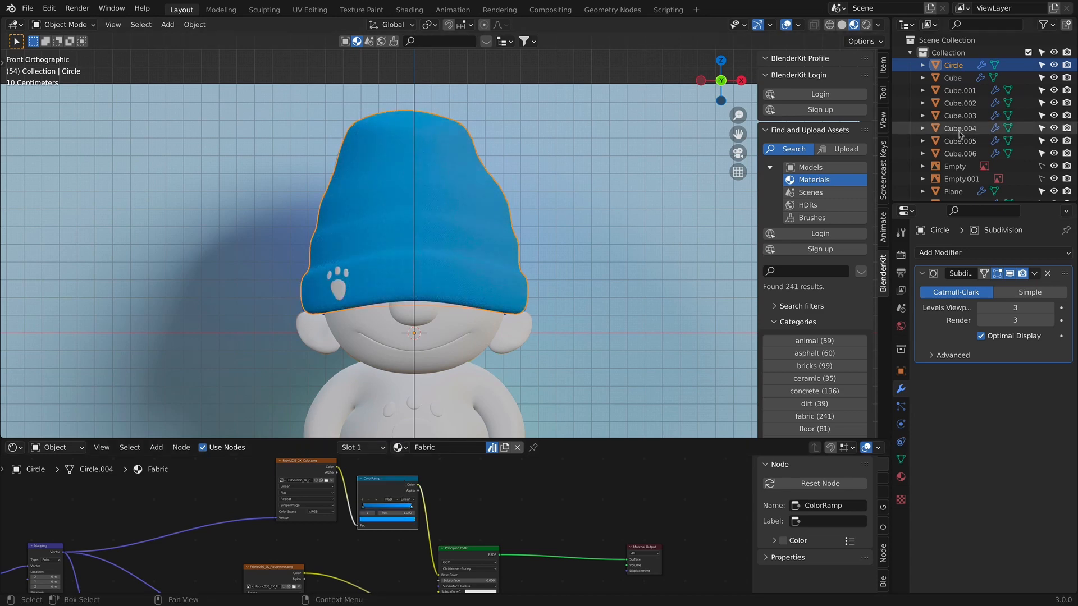
Move the front reference image in the negative X direction until its character stands beside the model for color comparison.
click(954, 167)
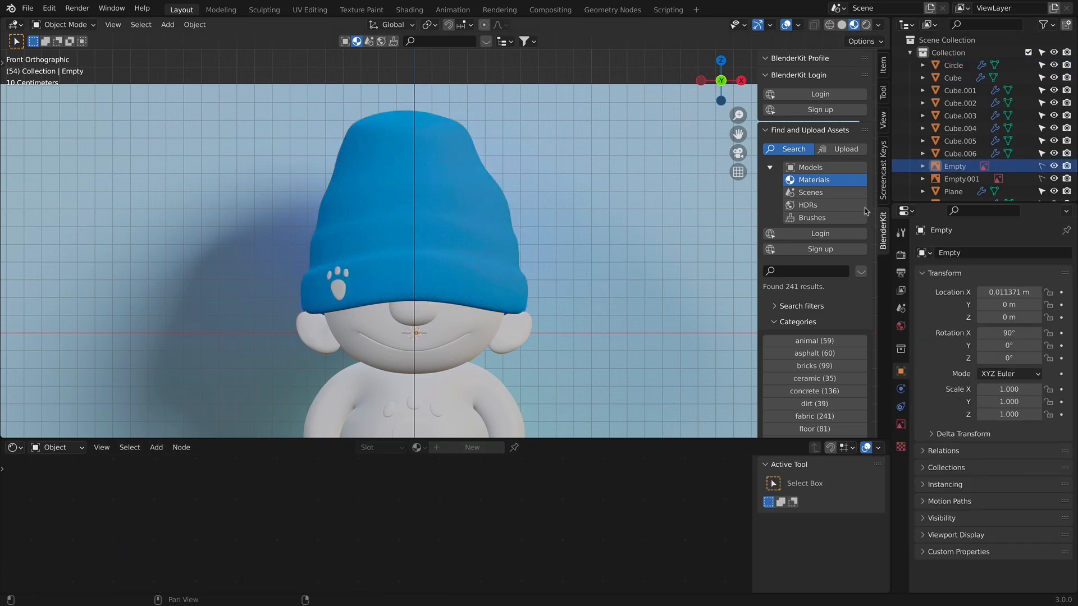
key(x)
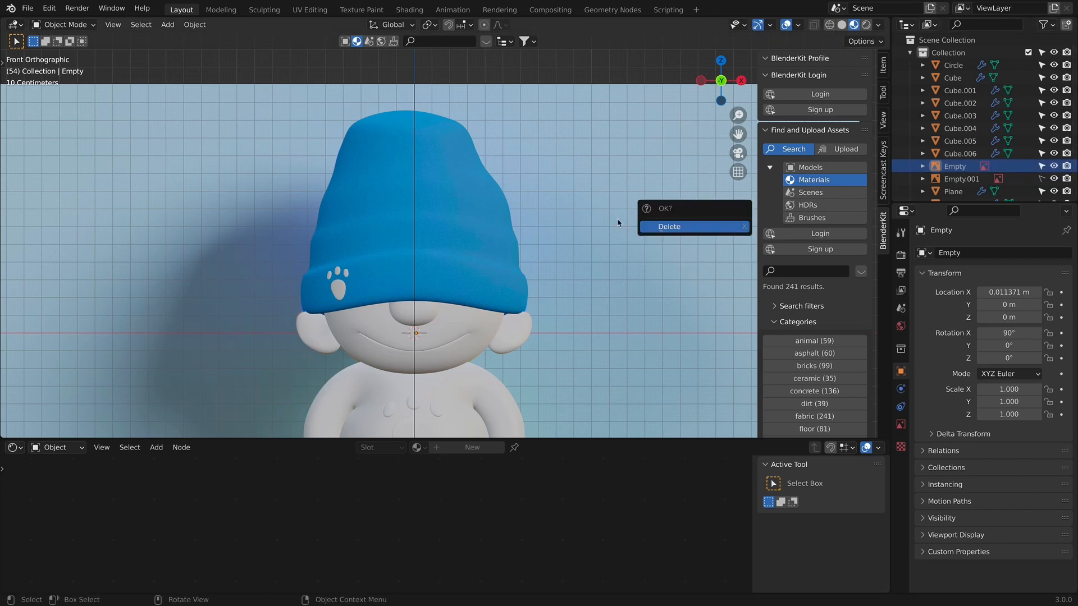
click(598, 192)
key(g)
key(x)
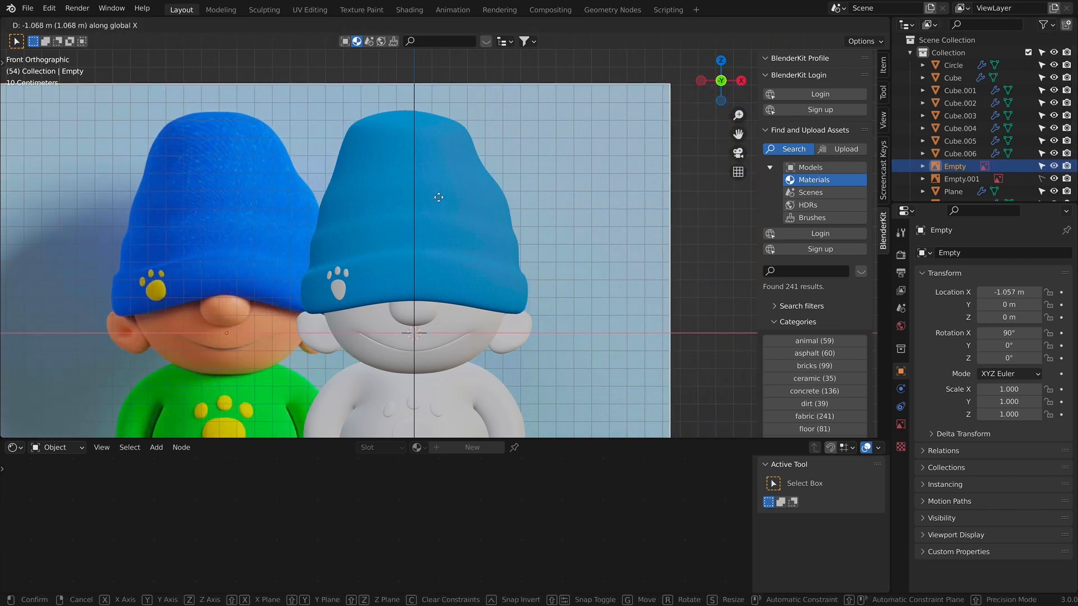
click(441, 218)
shift+middle_drag(440, 218, 492, 191)
Select the hat and darken the blues on both ColorRamp stops, using the reference hat as a guide.
click(517, 143)
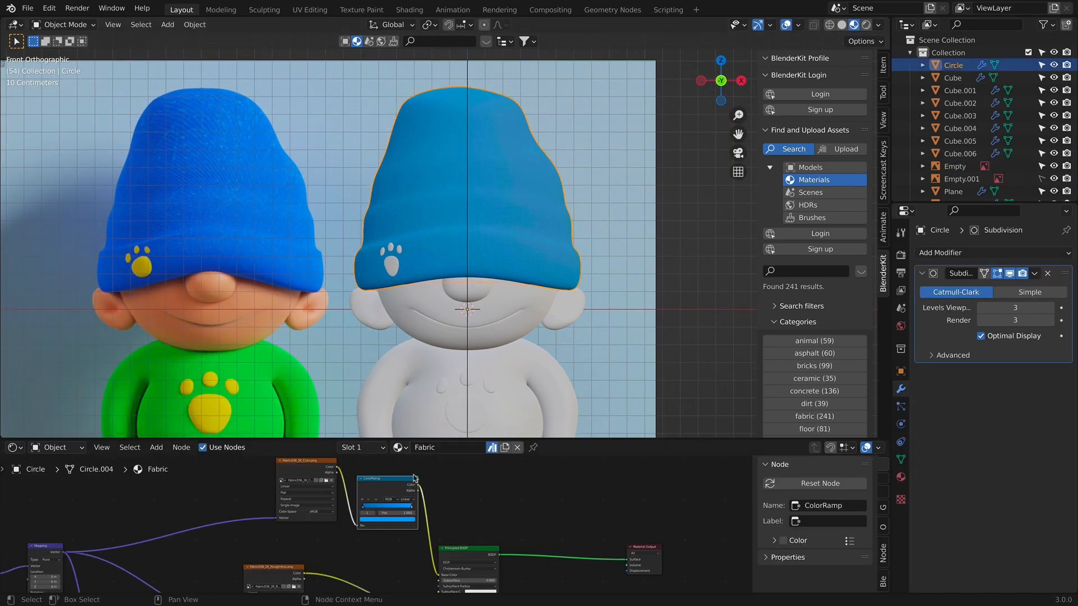
click(364, 507)
click(373, 520)
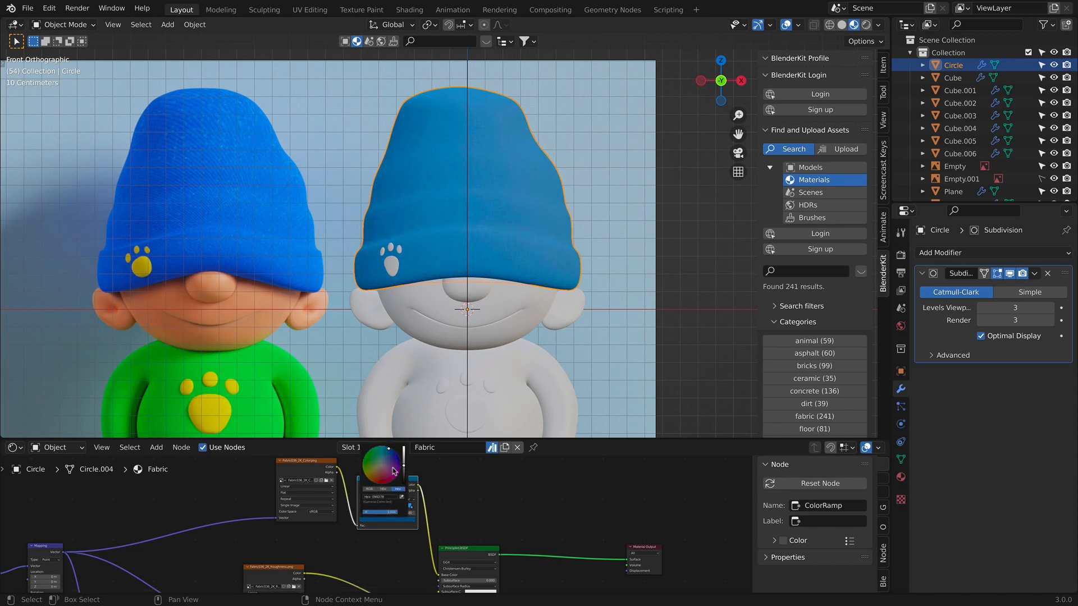
click(410, 508)
click(409, 522)
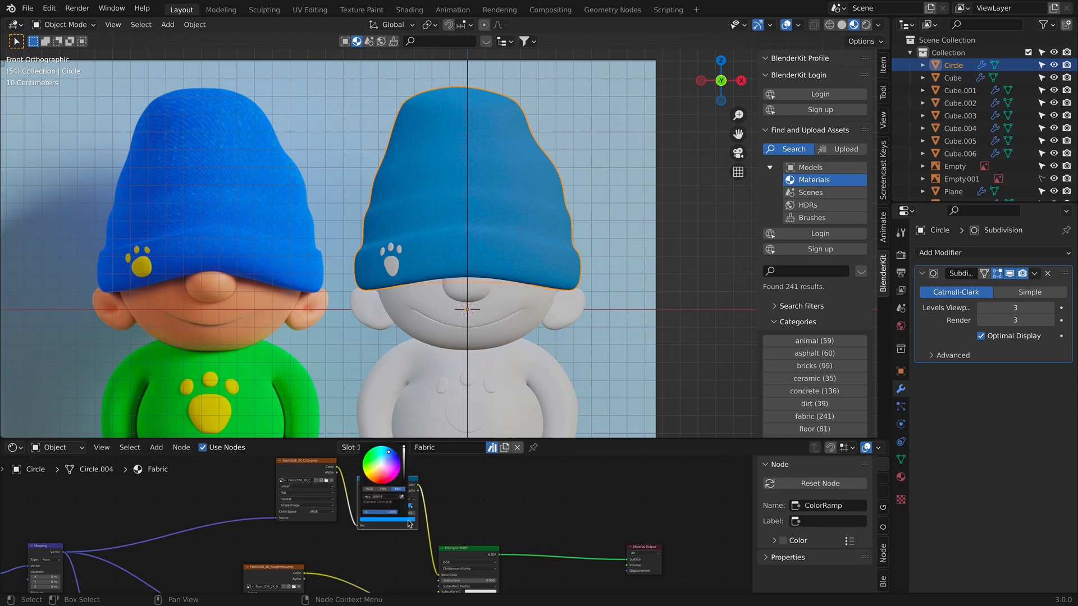
drag(406, 453, 404, 457)
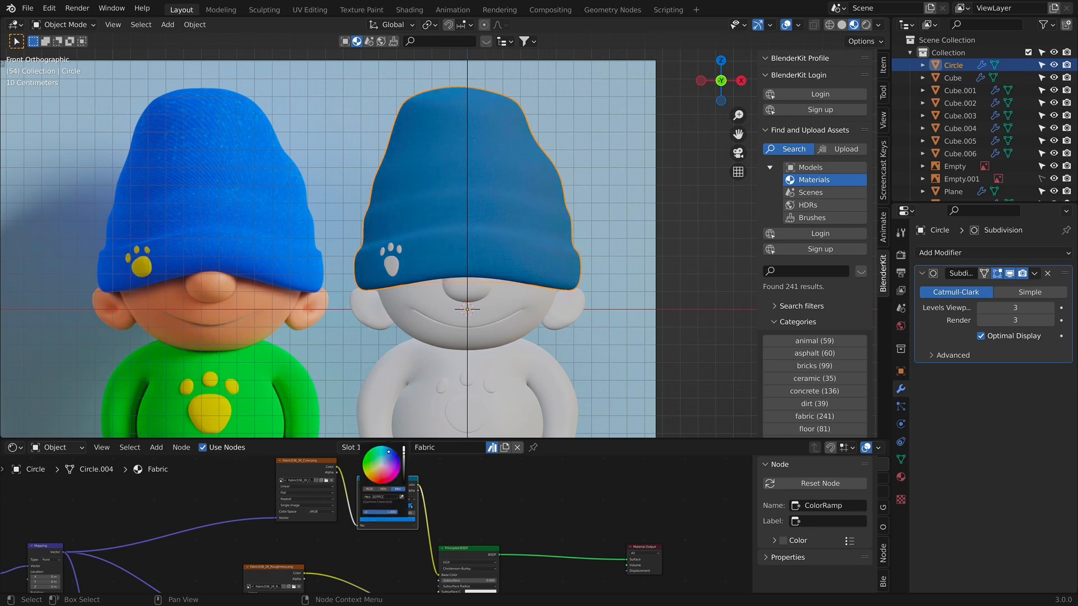
Narrow the whole head mesh slightly by scaling it along X to about 0.97.
scroll(456, 396, down, 3)
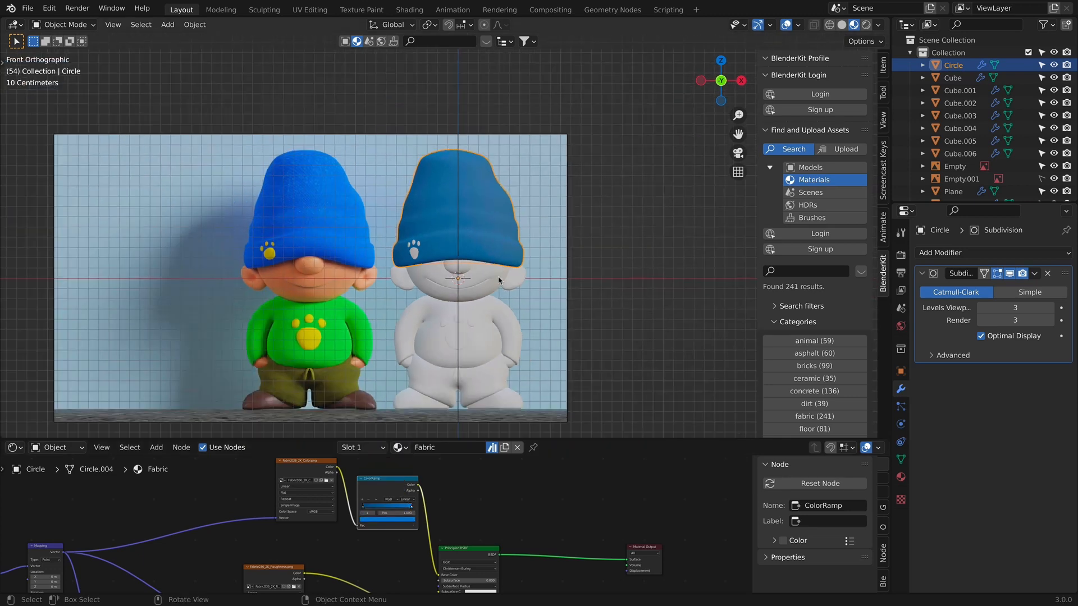
middle_drag(500, 281, 607, 276)
key(KP_1)
scroll(367, 218, up, 5)
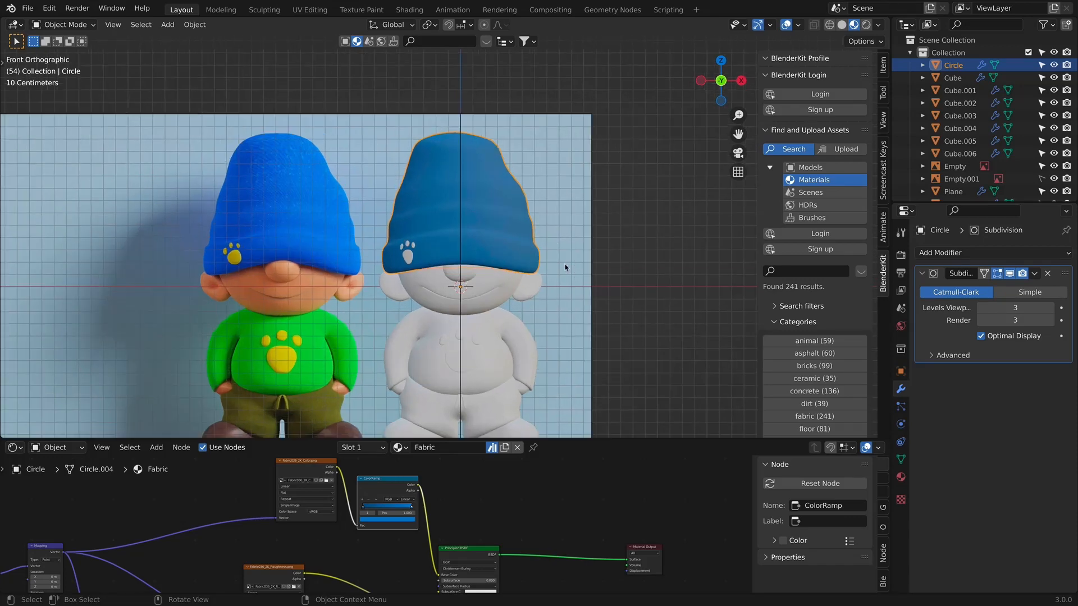
click(537, 308)
key(Tab)
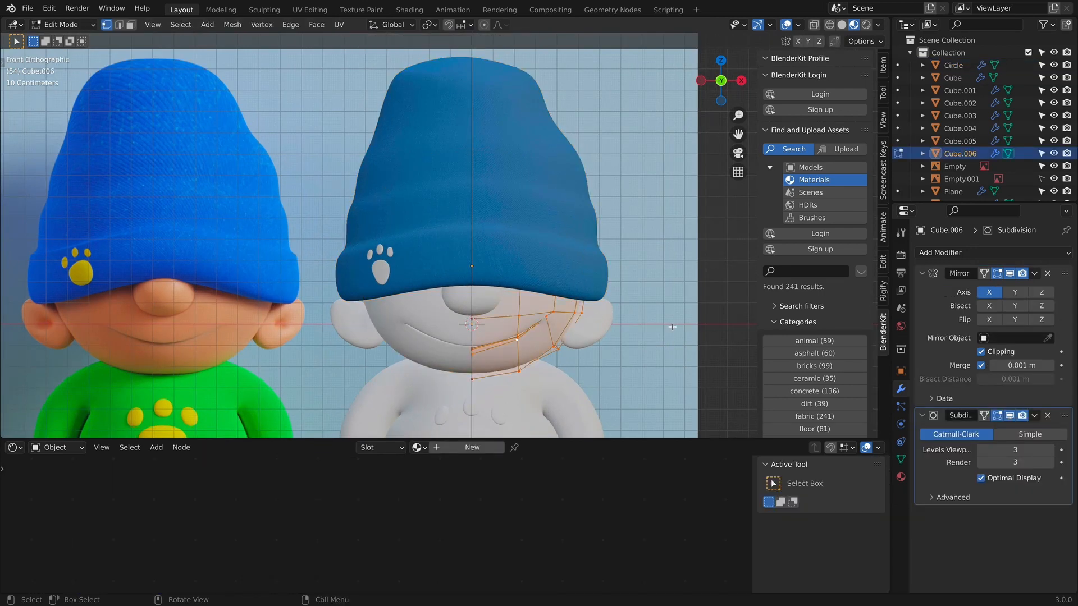
key(s)
key(x)
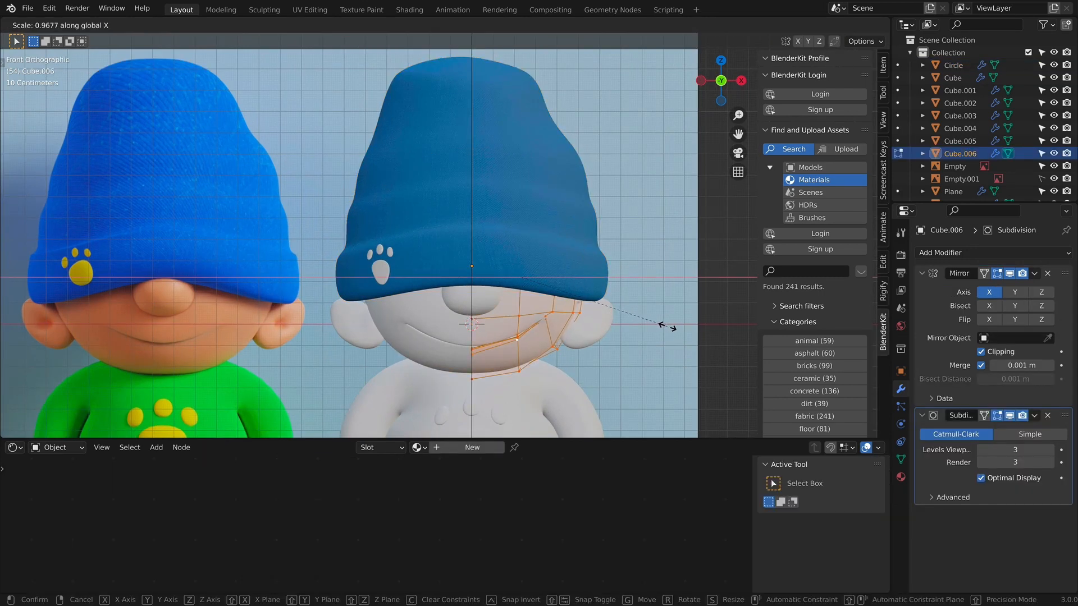
click(666, 325)
key(Tab)
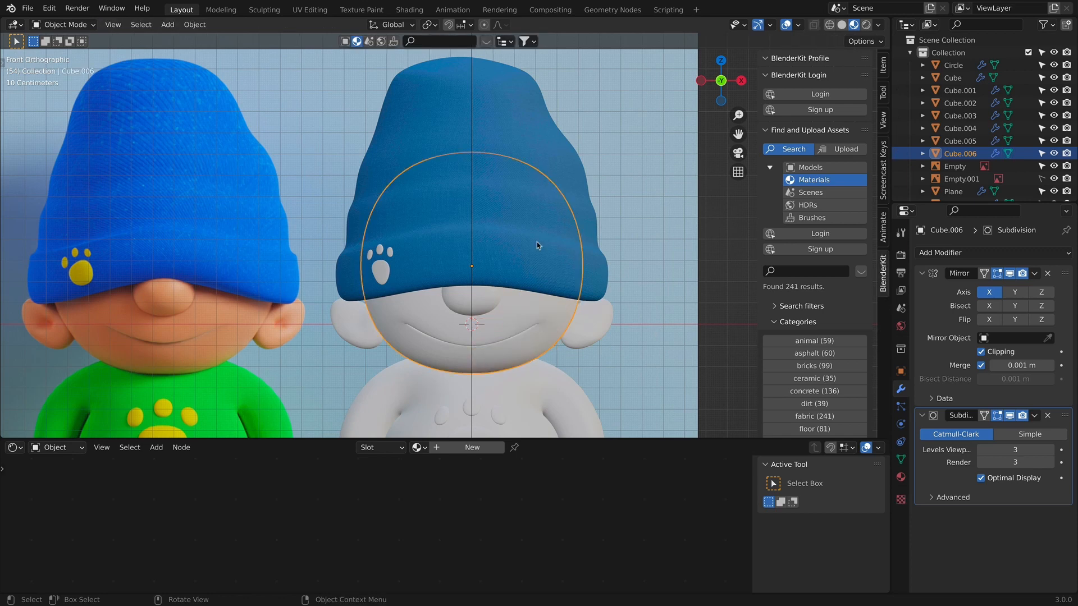
Assign the existing Fabric material to the hat's paw print and make it an independent single-user copy.
click(385, 275)
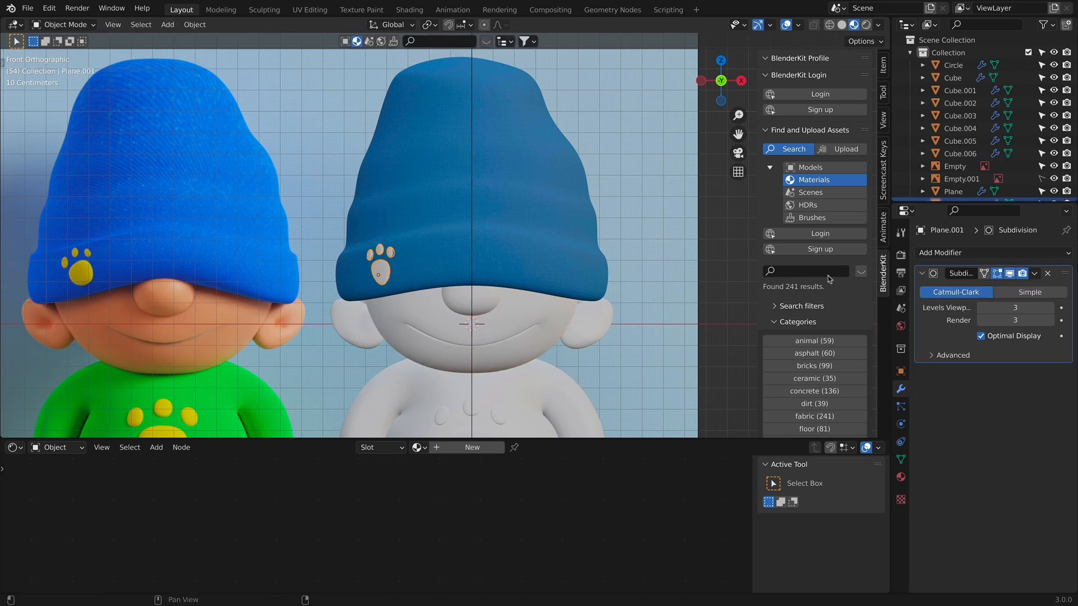
click(902, 478)
click(923, 306)
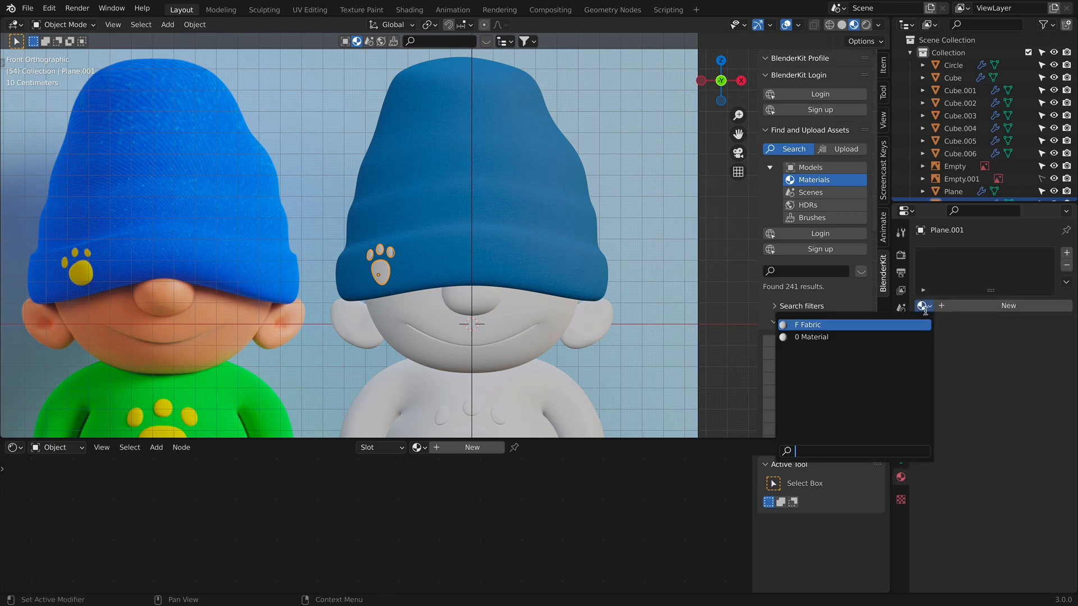
click(808, 325)
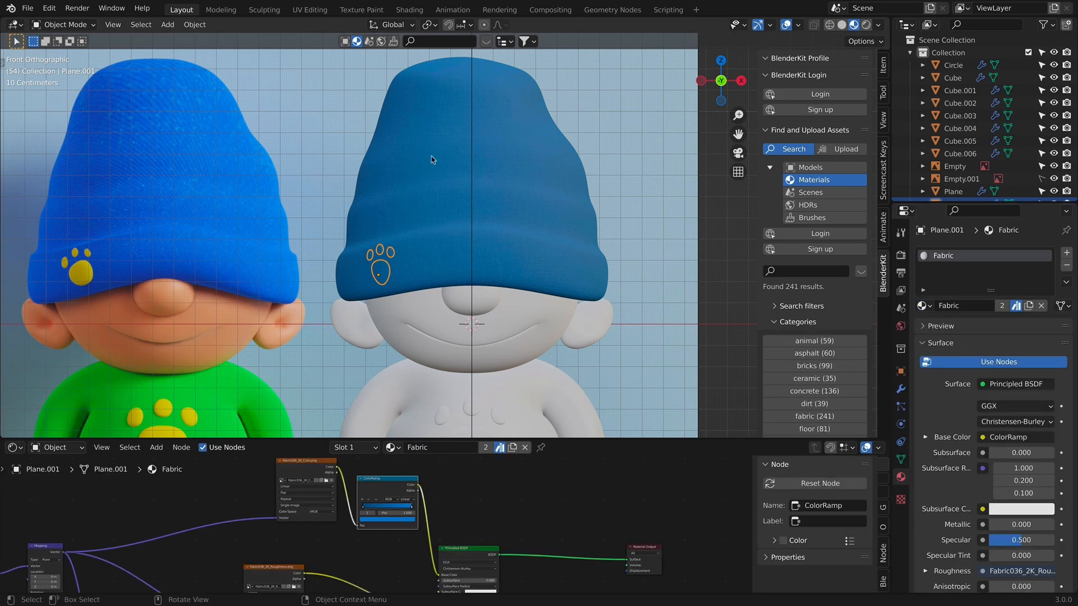
click(1005, 307)
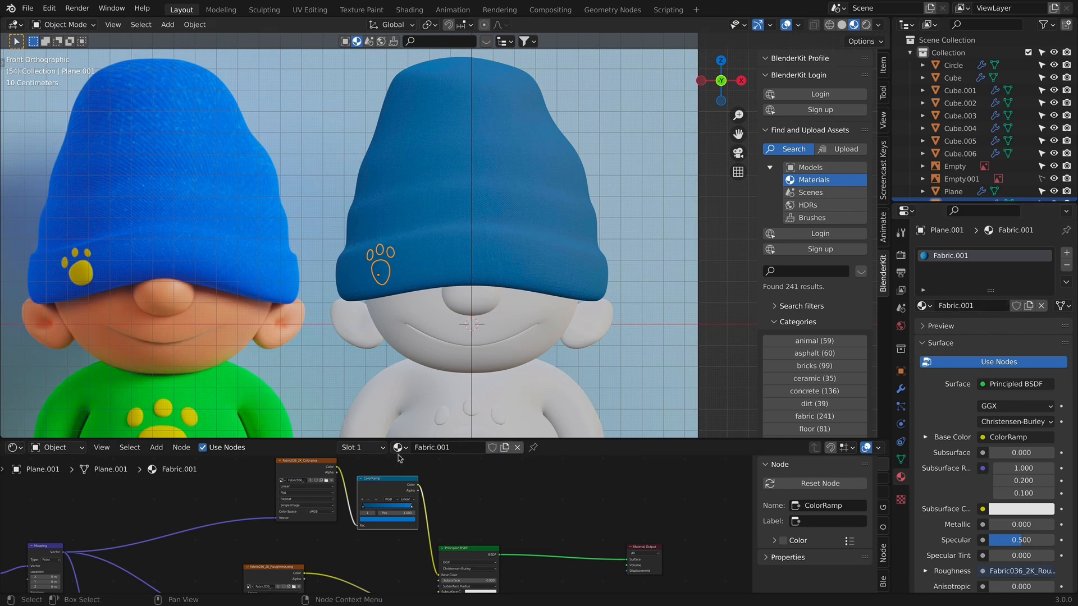
Recolor both ColorRamp stops of the paw print's material copy to yellow and brighten the darker stop.
key(shift+a)
click(371, 521)
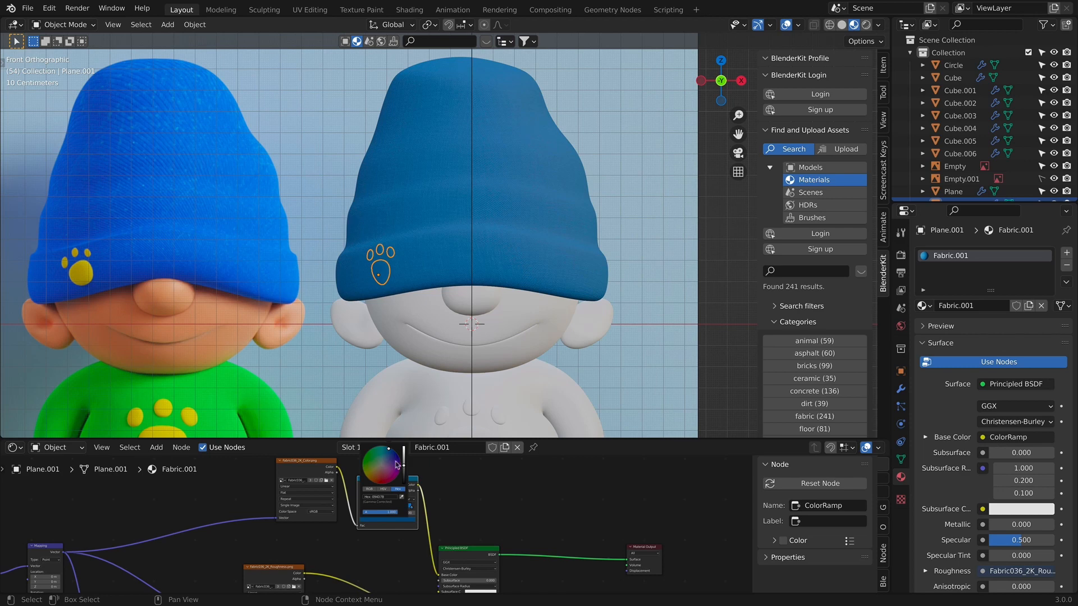
drag(386, 466, 373, 471)
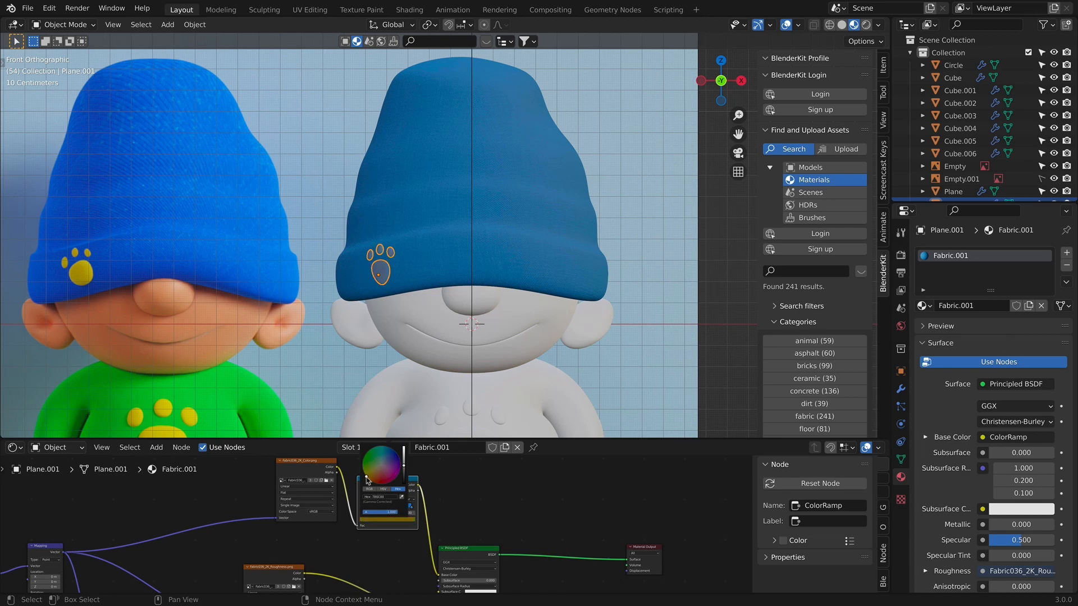
click(406, 521)
drag(374, 470, 365, 473)
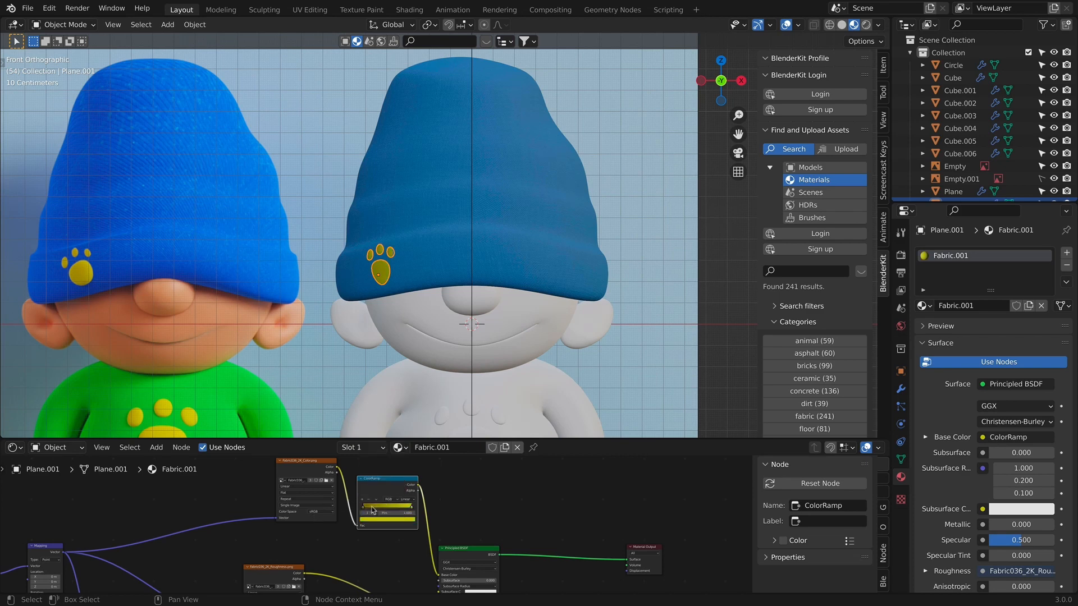
click(372, 509)
click(376, 520)
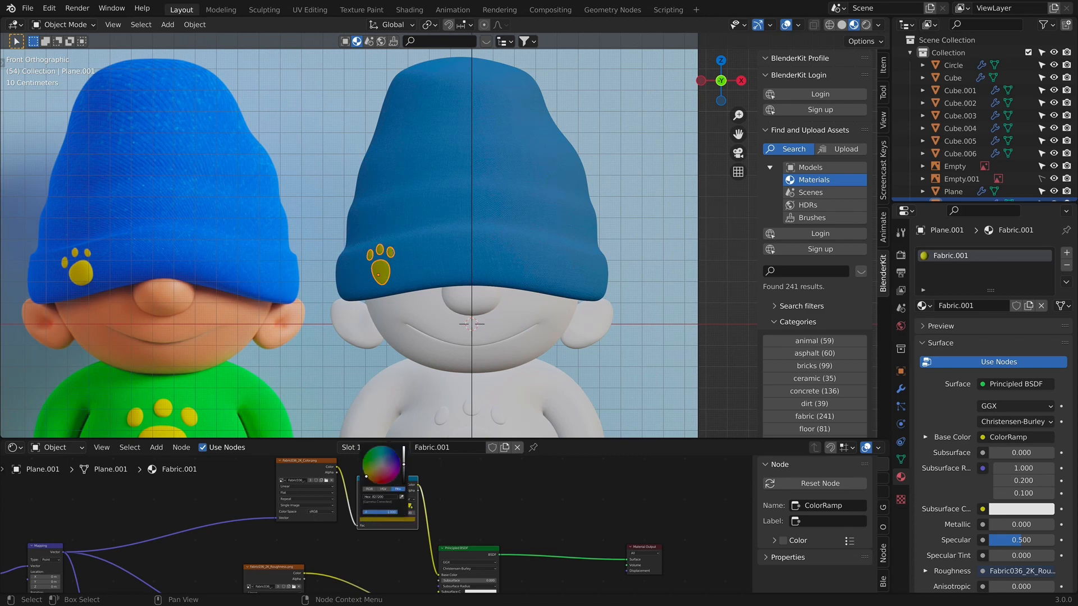
drag(404, 464, 404, 447)
Widen the paw print's large pad by scaling its middle vertices by 1.450 in Edit Mode with X-ray on.
click(591, 302)
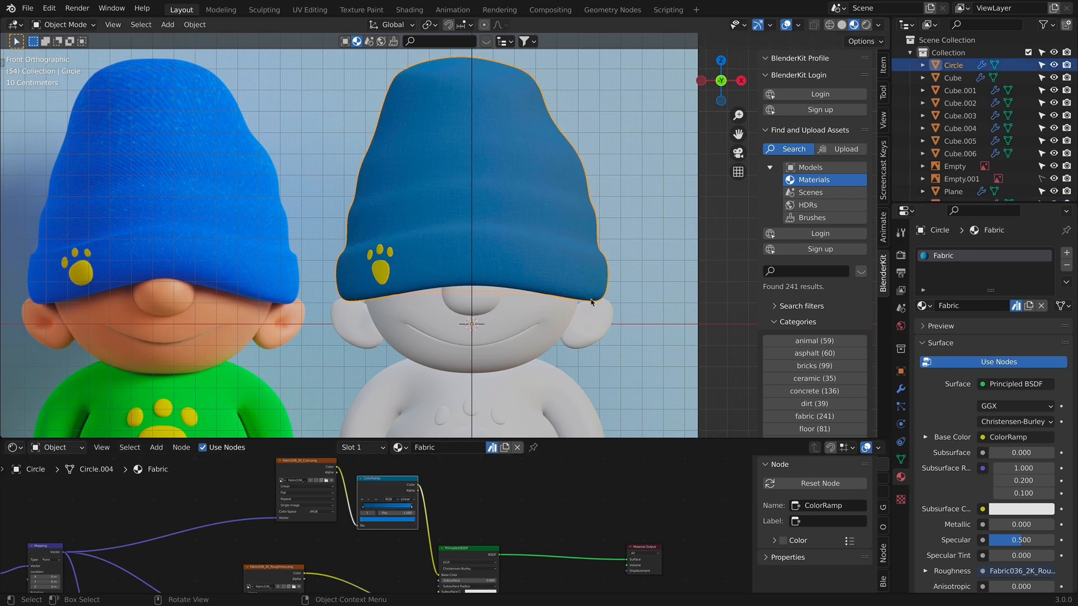
click(387, 275)
key(Tab)
middle_drag(387, 275, 431, 289)
scroll(431, 289, up, 3)
key(b)
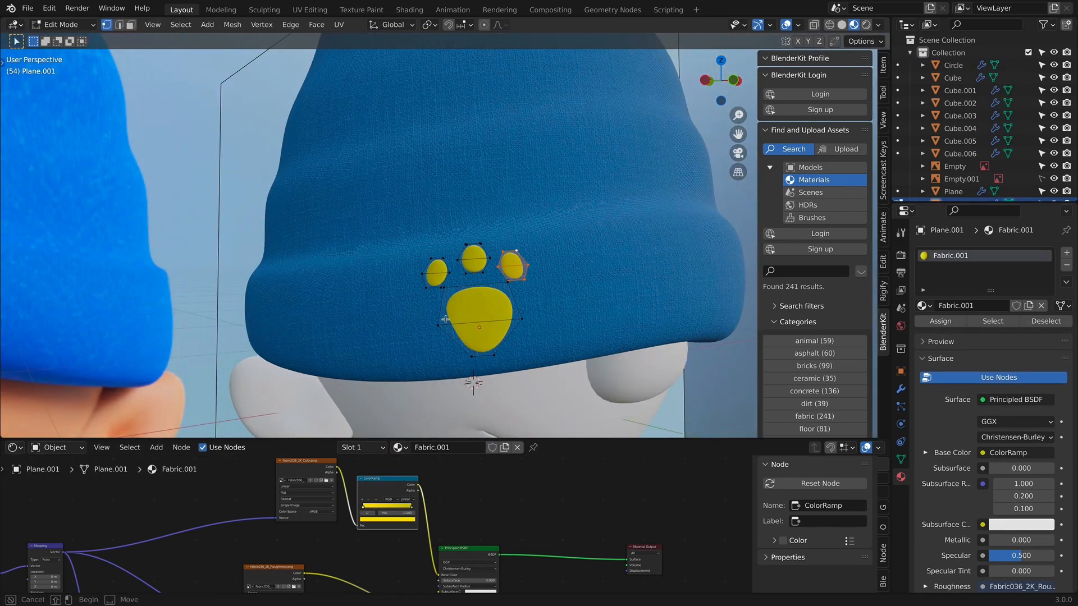
drag(422, 311, 508, 331)
key(alt+z)
key(b)
key(s)
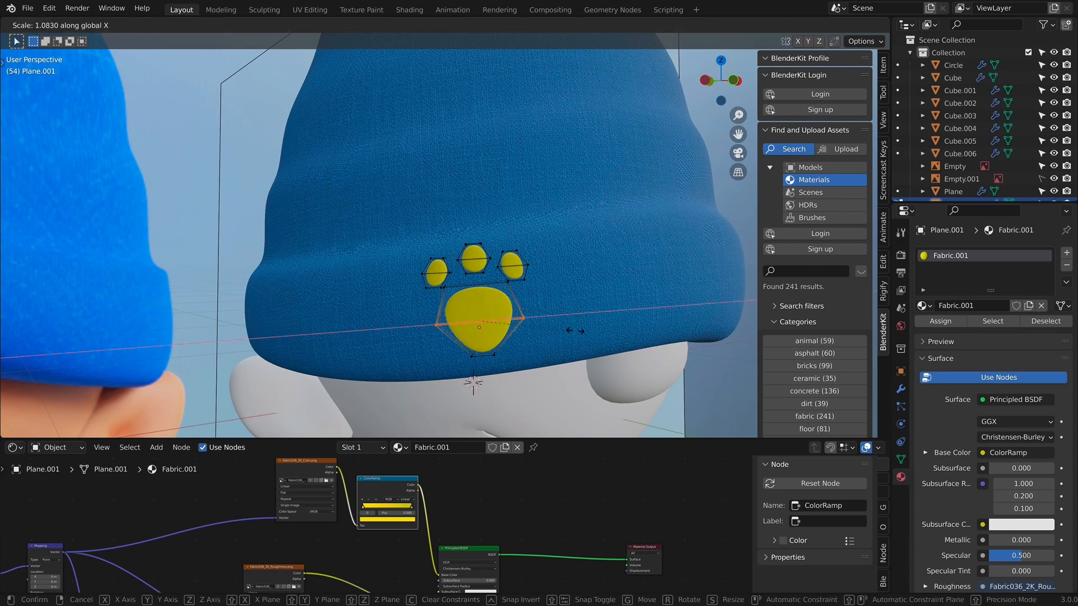
click(634, 314)
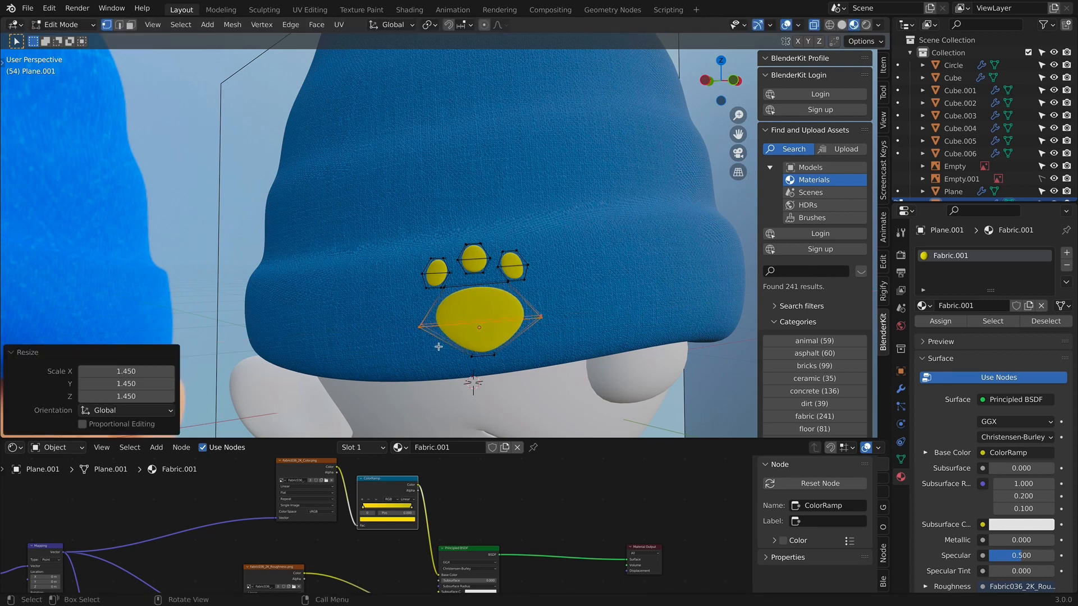
Scale the large pad's selected vertices once more to refine its rounded shape, and leave Edit Mode.
key(s)
click(576, 362)
key(Tab)
scroll(581, 365, down, 3)
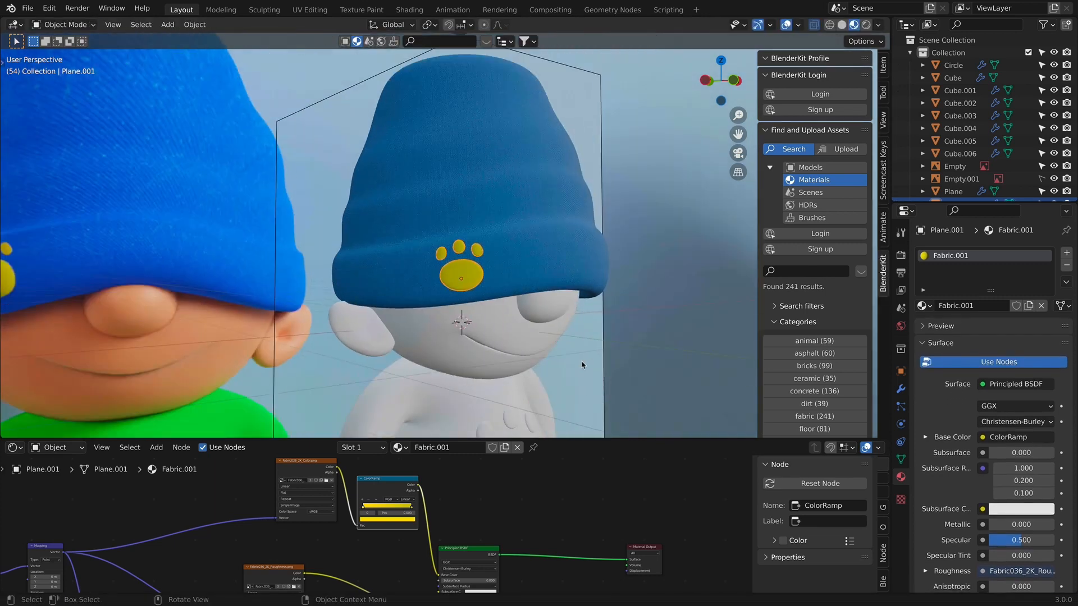
key(KP_1)
scroll(565, 344, down, 2)
click(630, 317)
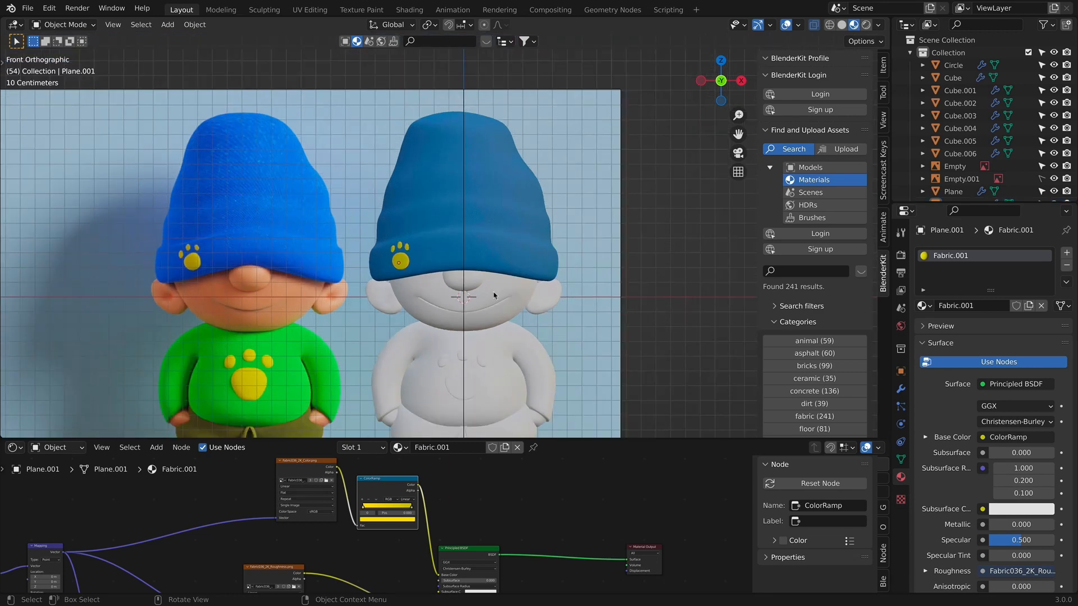
Assign the existing yellow Fabric.001 material to the paw print on the character's chest.
shift+middle_drag(494, 295, 457, 243)
click(433, 341)
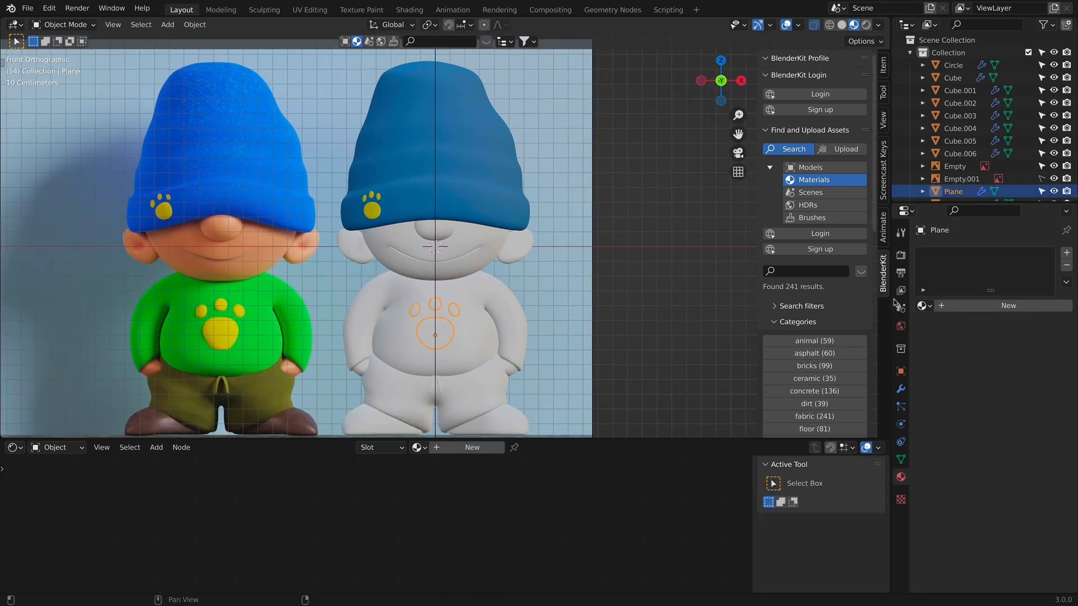
click(924, 306)
click(865, 339)
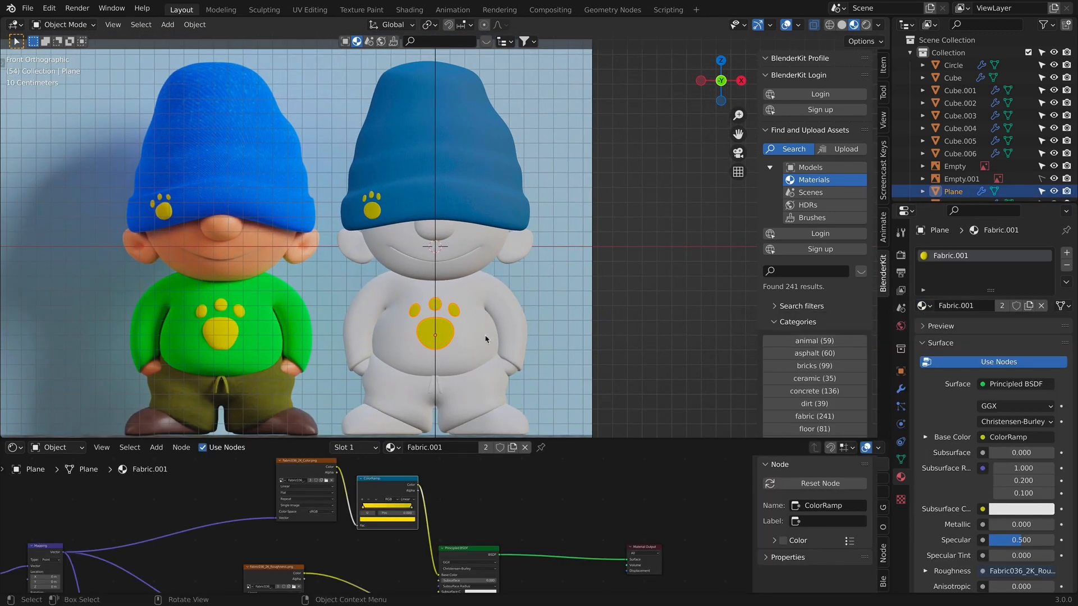
Search the BlenderKit materials for "wool" and apply Wool 02 to the character's shirt.
click(486, 339)
click(800, 272)
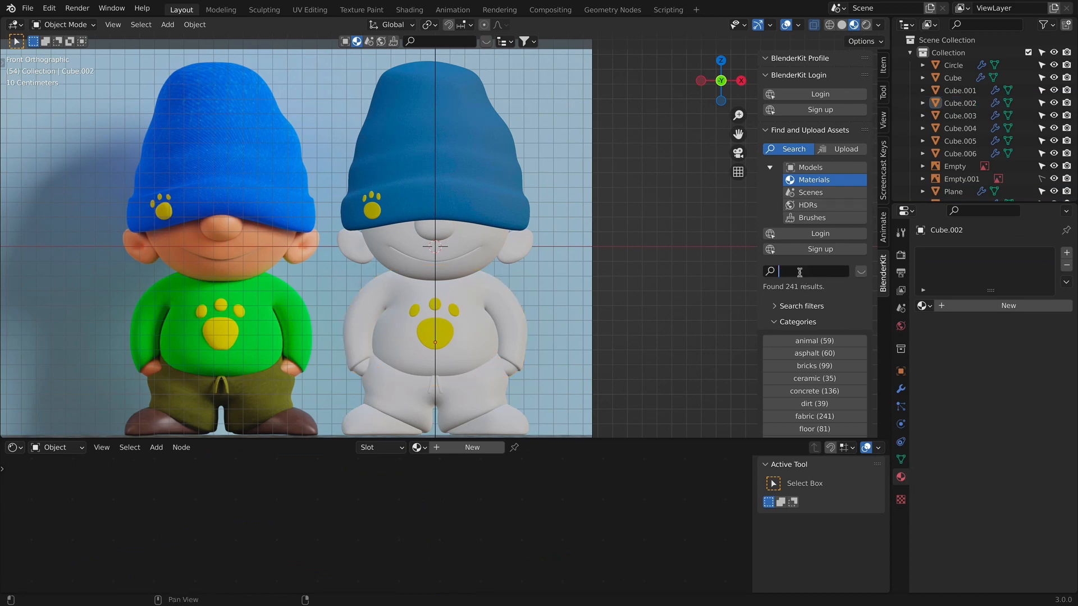
text(wool)
key(Return)
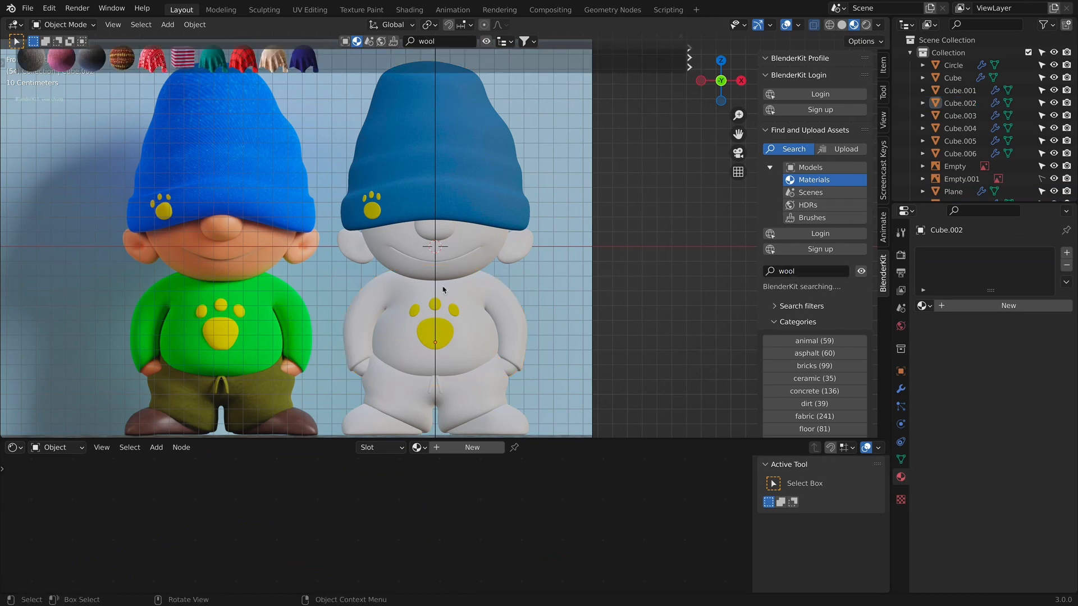
mouse_move(56, 63)
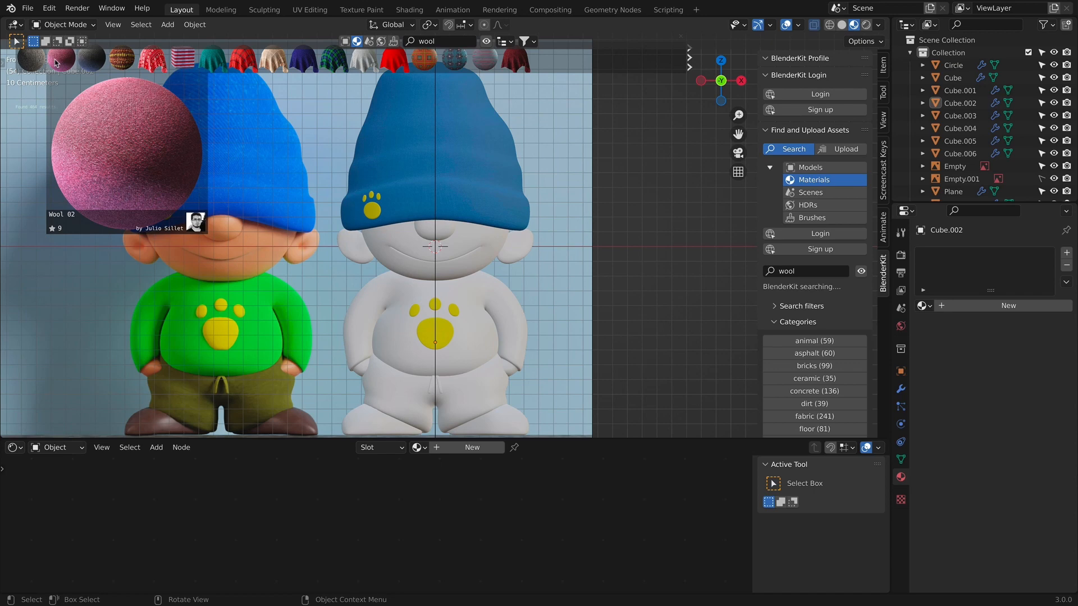
mouse_move(97, 60)
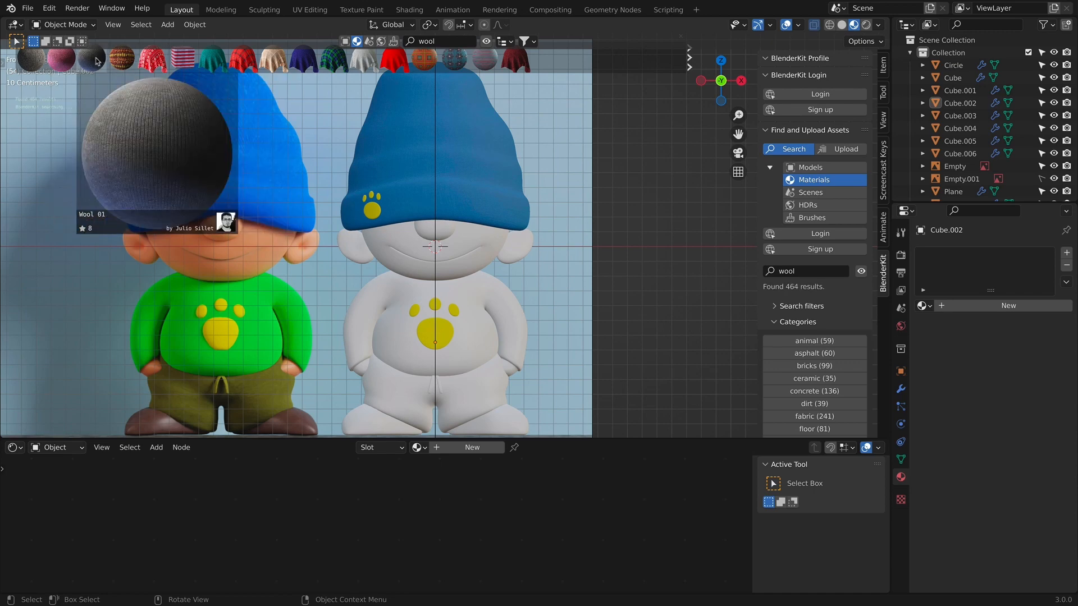
click(389, 360)
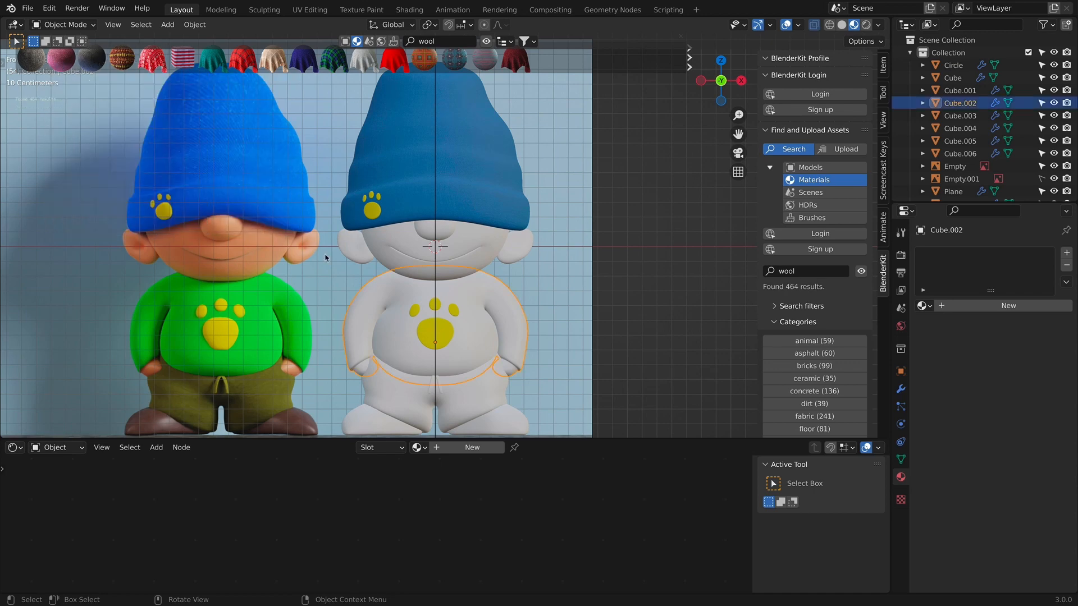
click(75, 66)
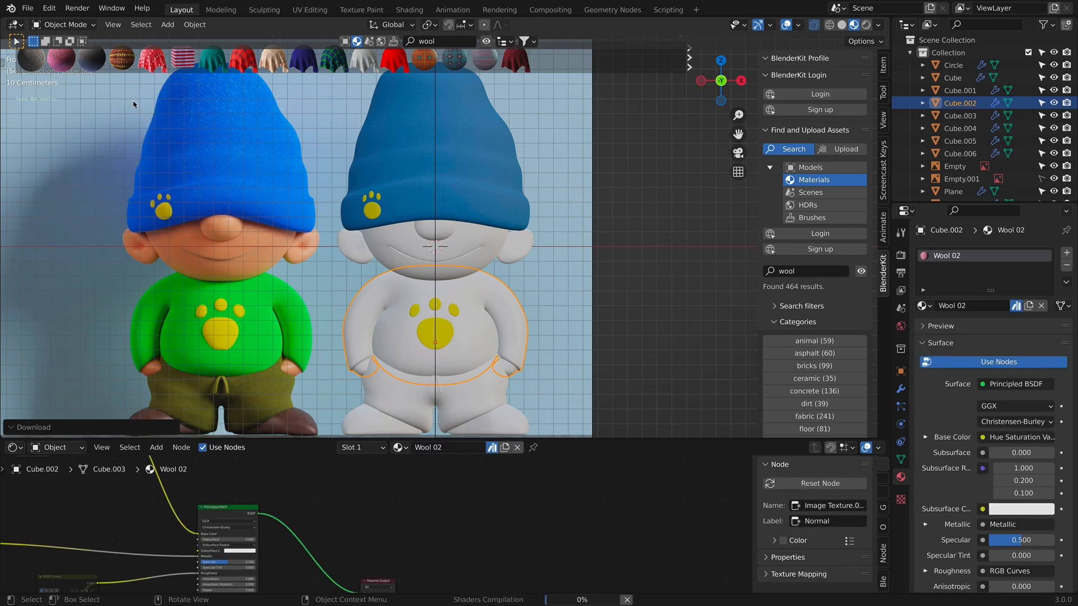
Unwrap the UVs of the entire shirt mesh in Edit Mode, and return to Object Mode.
key(Tab)
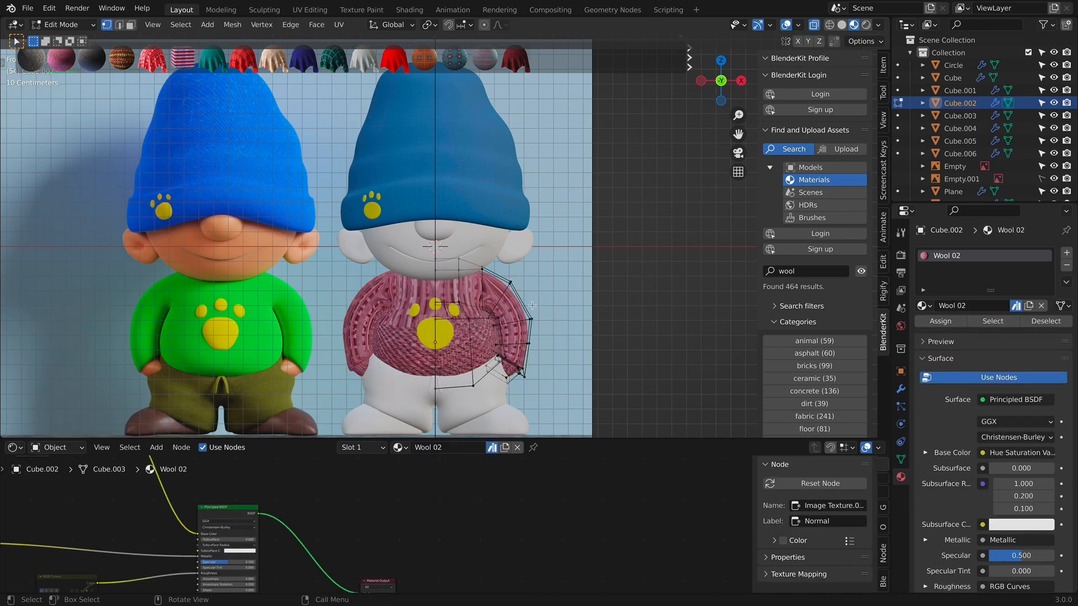
key(a)
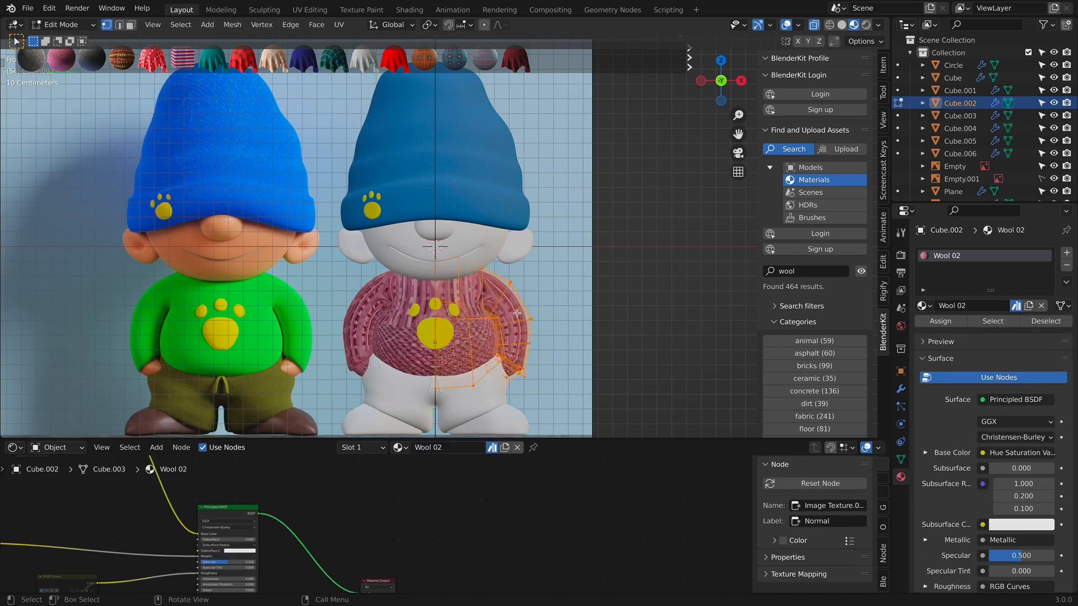
key(u)
click(491, 291)
key(Tab)
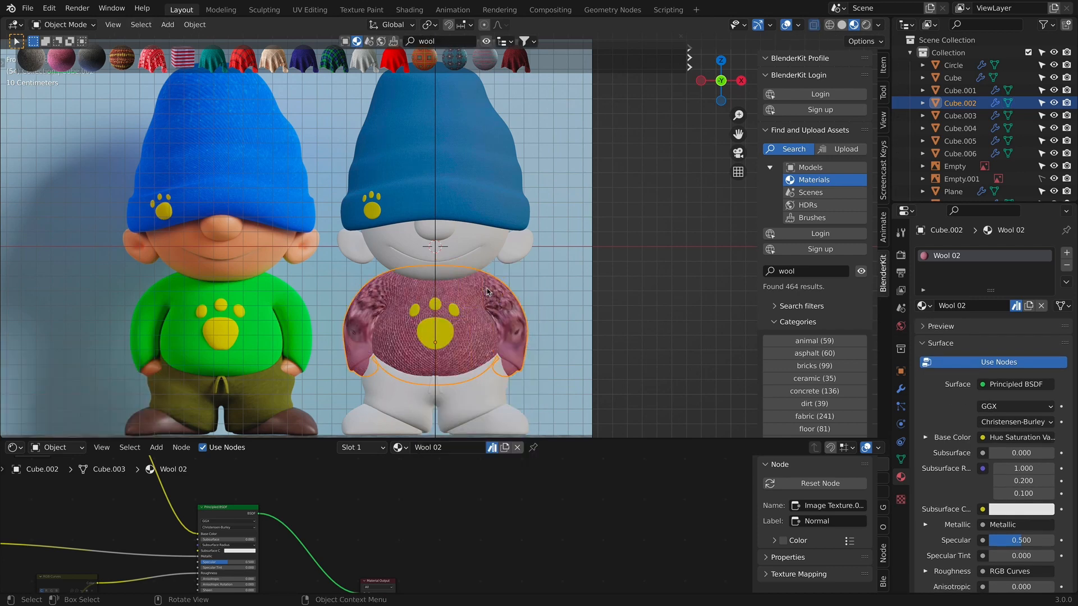
Reproject the shirt's UVs with Smart UV Project using a 66° angle limit and 0.010 island margin.
scroll(579, 353, up, 4)
key(Tab)
shift+middle_drag(604, 379, 570, 261)
key(u)
click(497, 303)
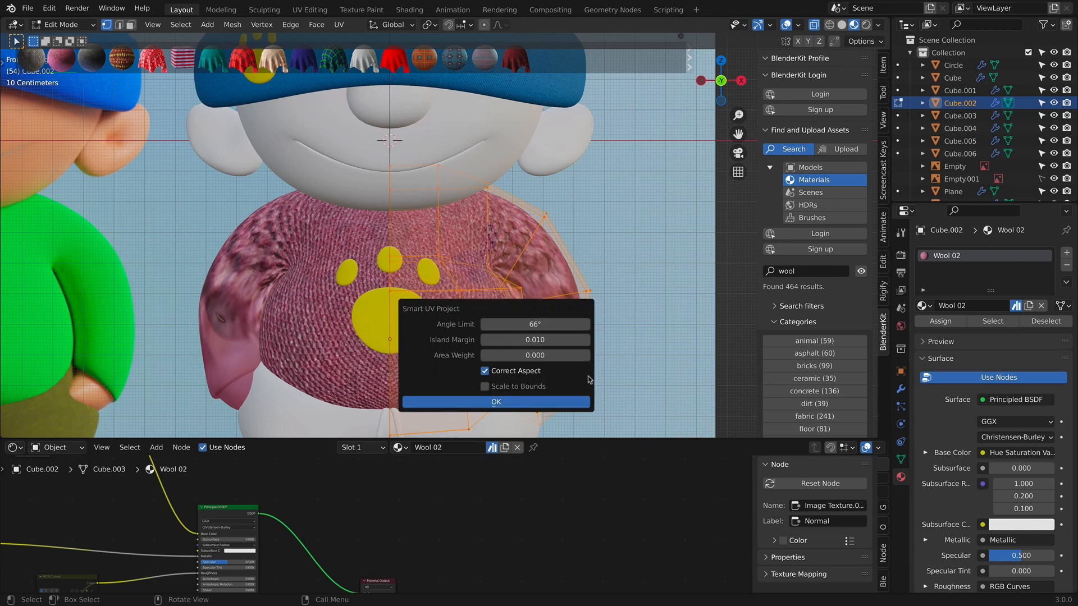
click(497, 404)
scroll(404, 229, down, 1)
scroll(403, 229, down, 1)
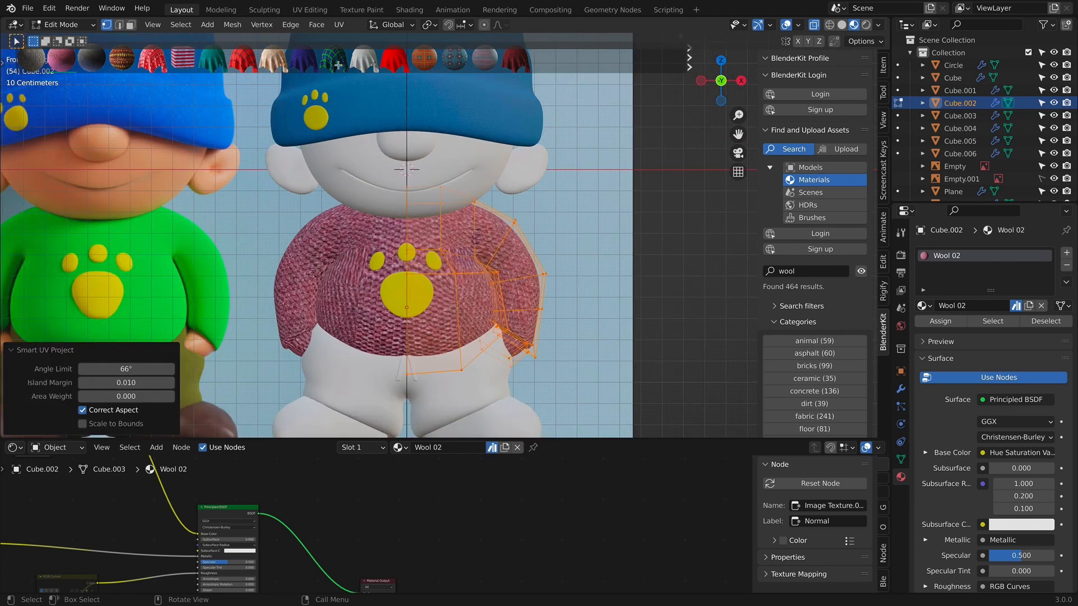
drag(337, 63, 364, 116)
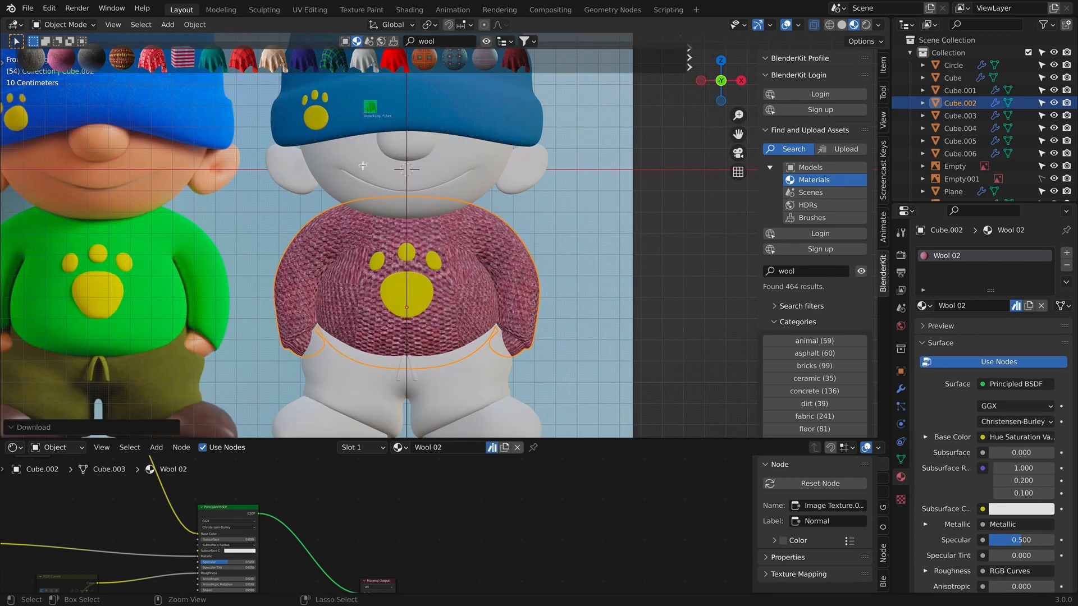
Scale up all of the shirt's UV islands in the UV Editing workspace for a finer wool pattern, and return to the Layout workspace.
key(Tab)
click(310, 9)
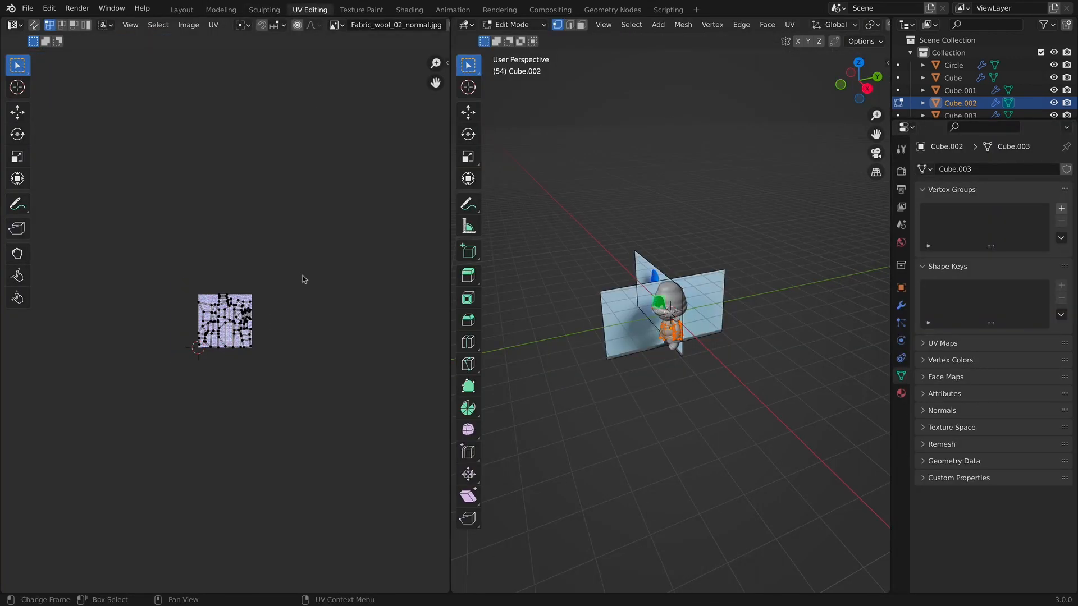
key(a)
key(s)
click(107, 567)
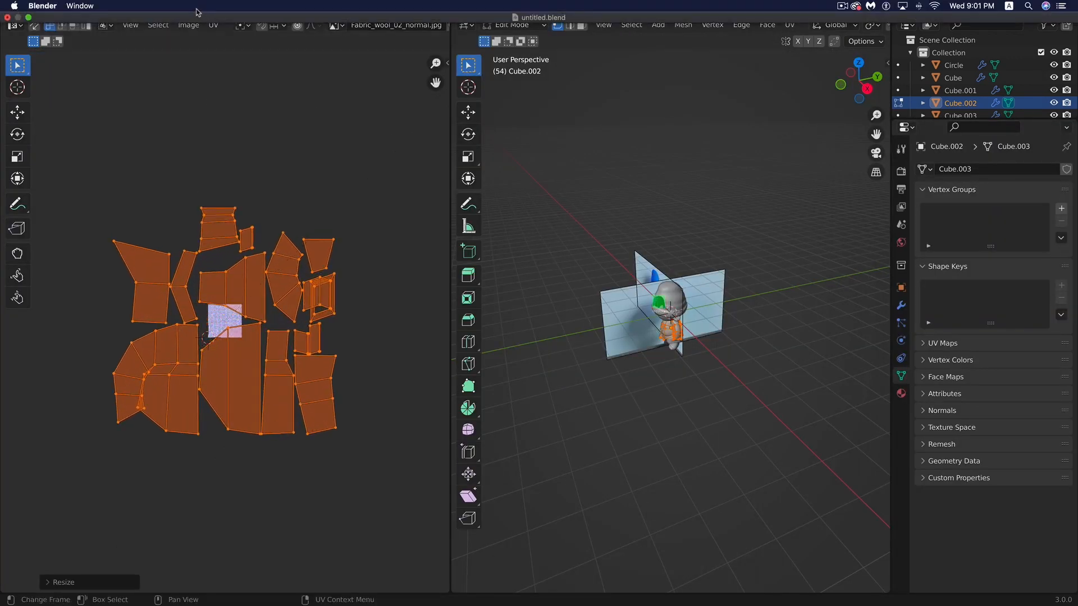
click(205, 75)
click(183, 8)
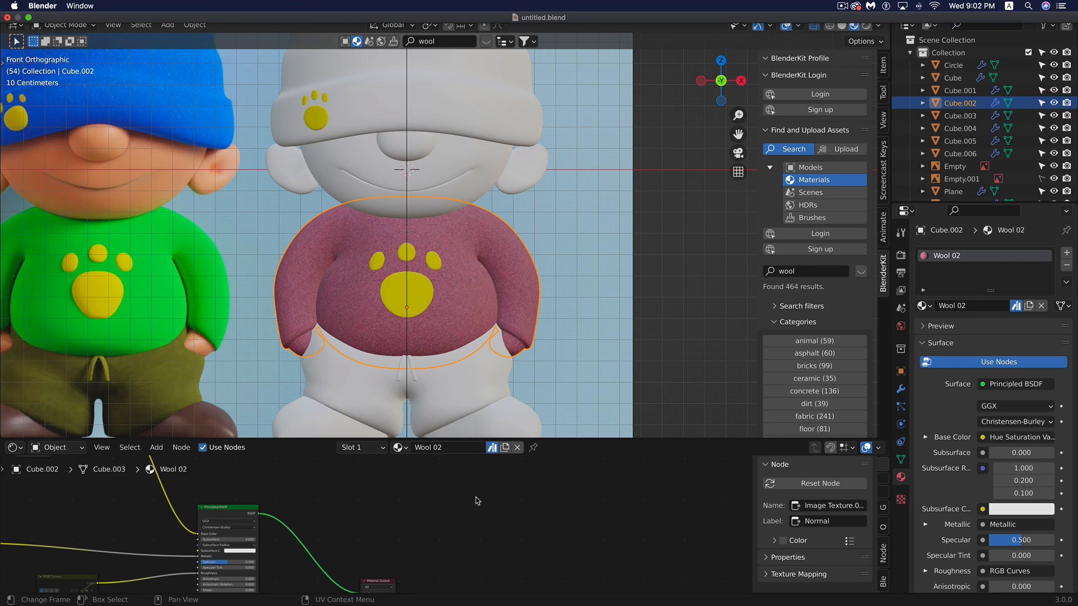
Reassign the existing blue Fabric material to the hat.
scroll(459, 501, down, 2)
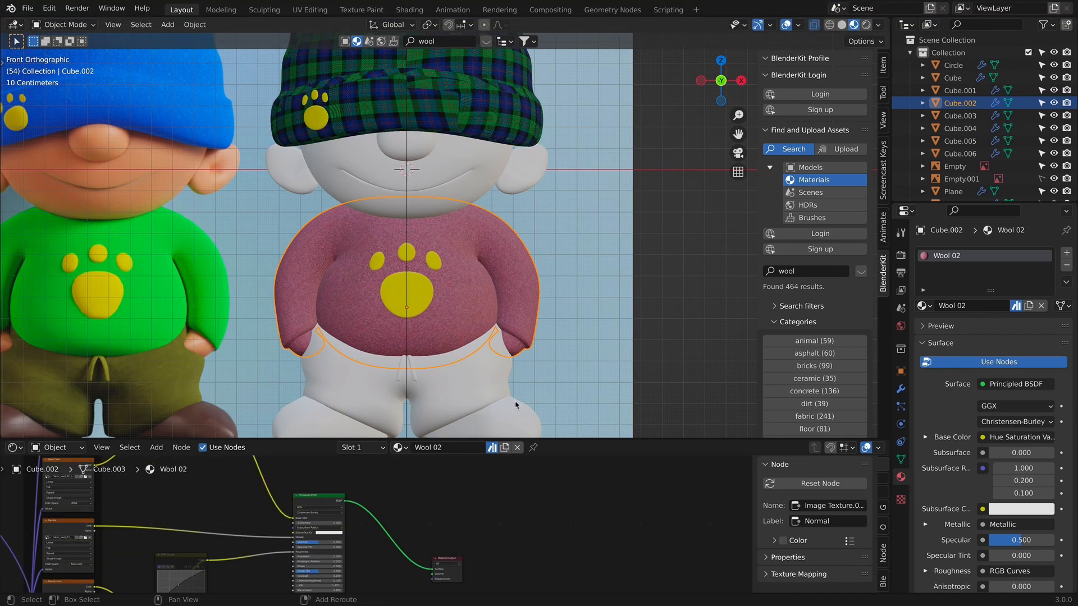
key(Tab)
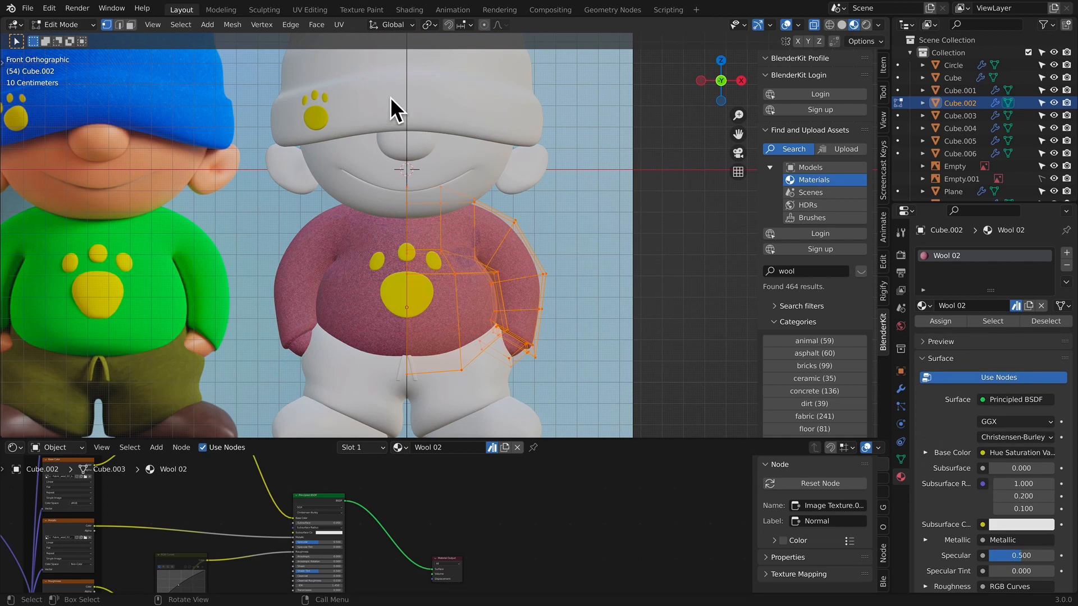
key(Tab)
shift+middle_drag(390, 97, 508, 195)
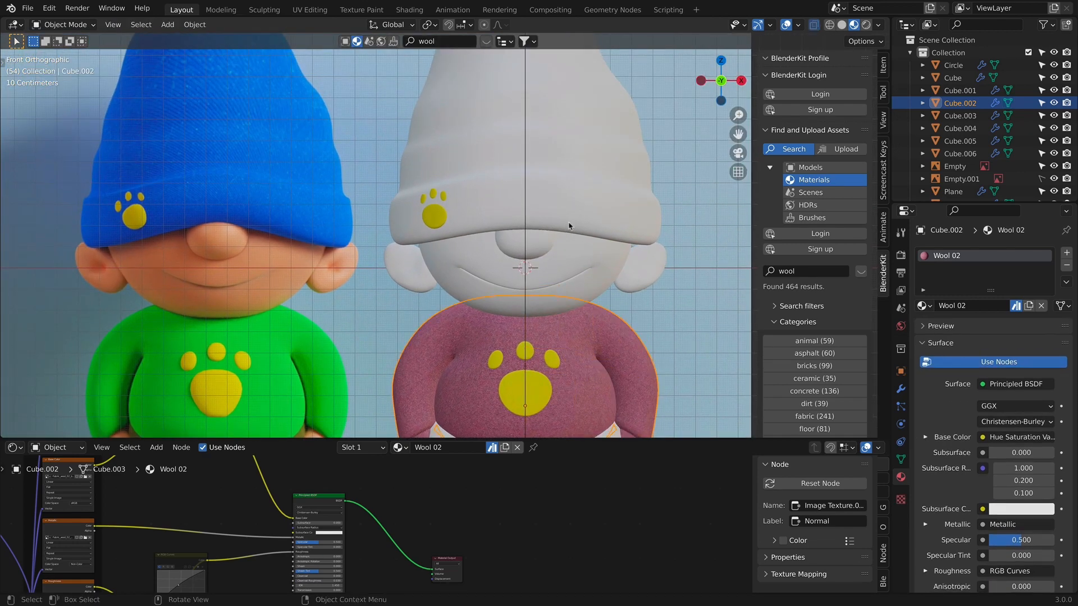
click(569, 225)
click(922, 306)
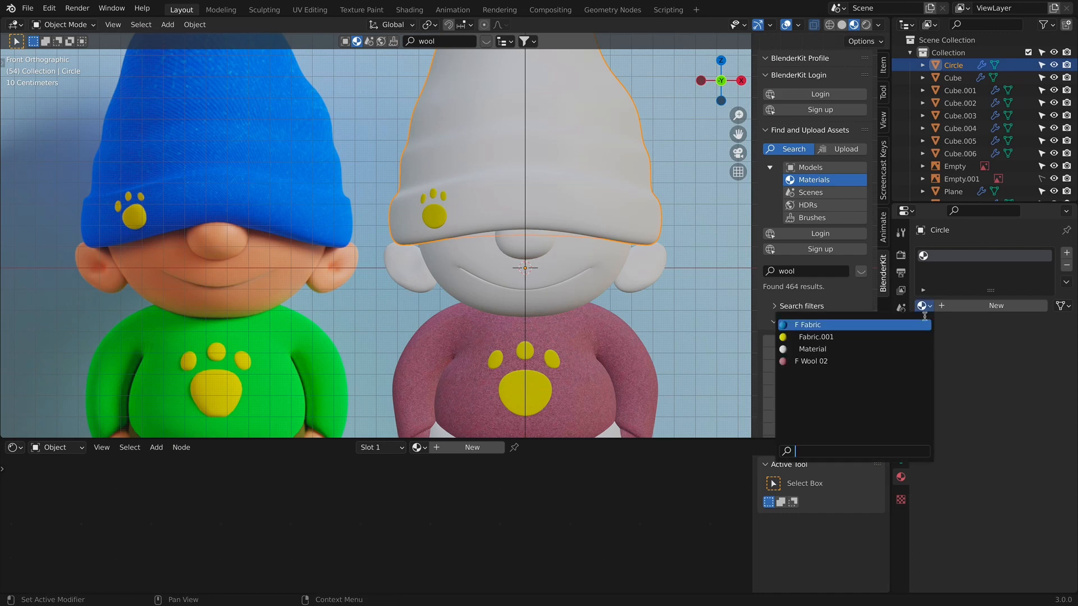
click(873, 326)
Add a ColorRamp node to the shirt's Wool 02 material, inserted on the link into the Principled BSDF's Base Color.
scroll(483, 269, down, 1)
shift+middle_drag(546, 421, 548, 302)
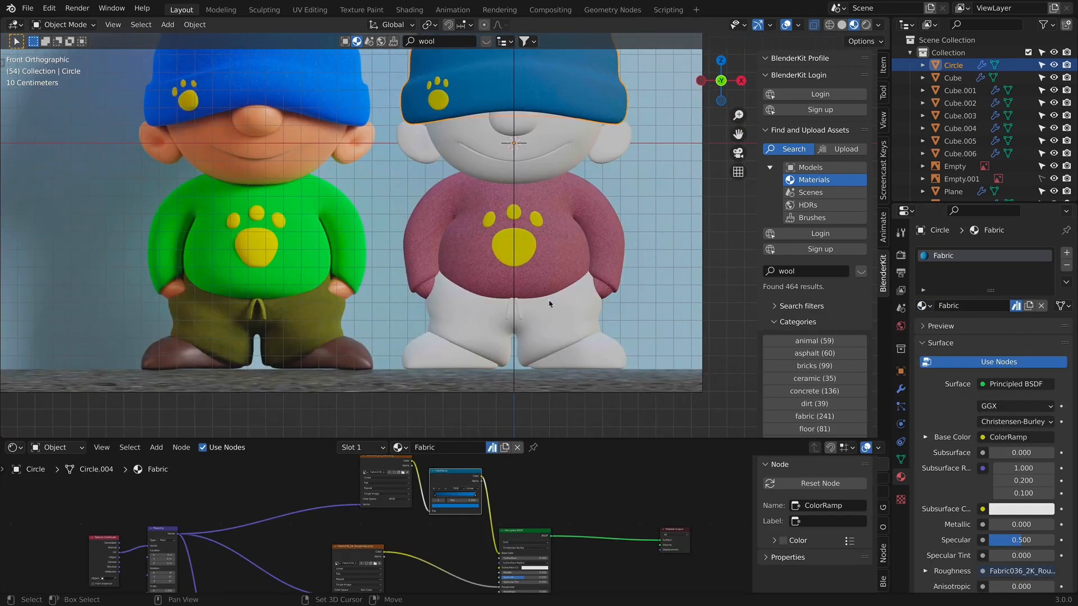
click(544, 258)
middle_drag(396, 513, 530, 583)
key(shift+a)
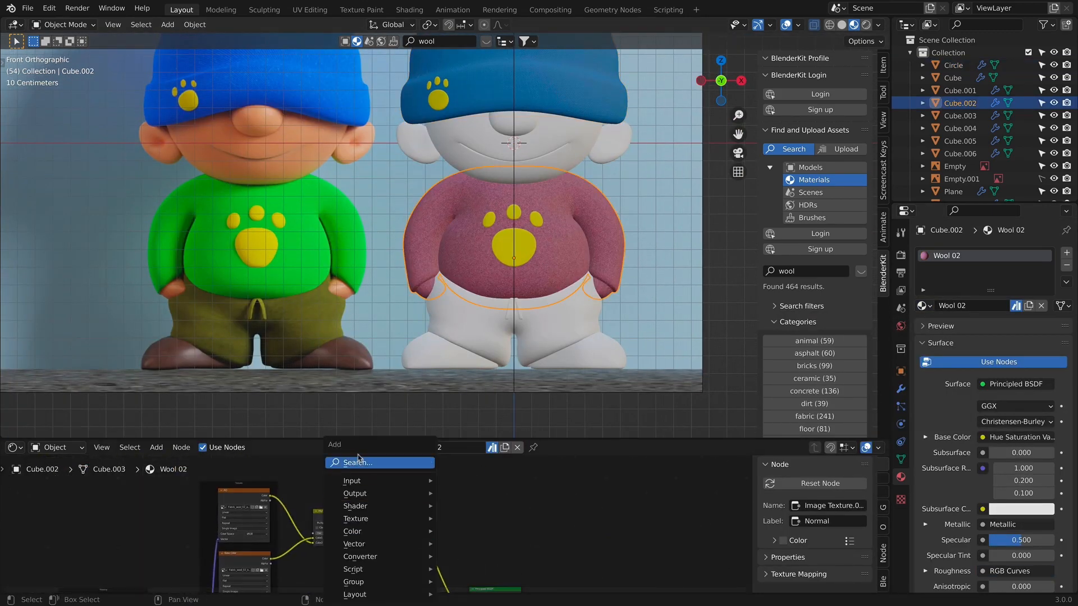
click(364, 463)
text(color)
key(Return)
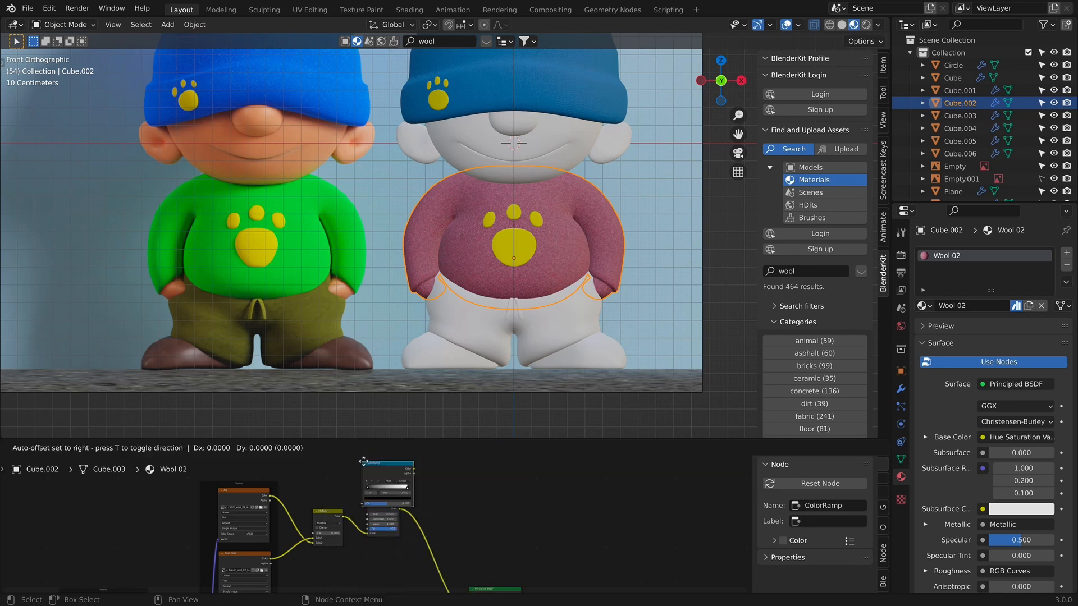
click(417, 533)
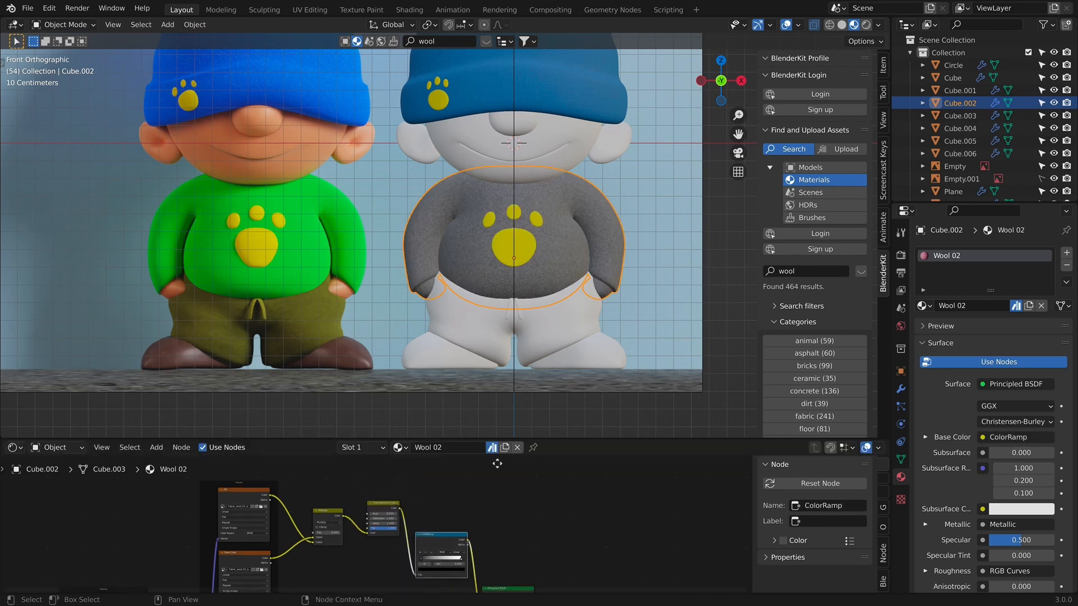
Recolor the black stop of the shirt's ColorRamp to green, hex 28BB51.
middle_drag(487, 543, 409, 532)
scroll(405, 522, up, 1)
scroll(402, 532, up, 2)
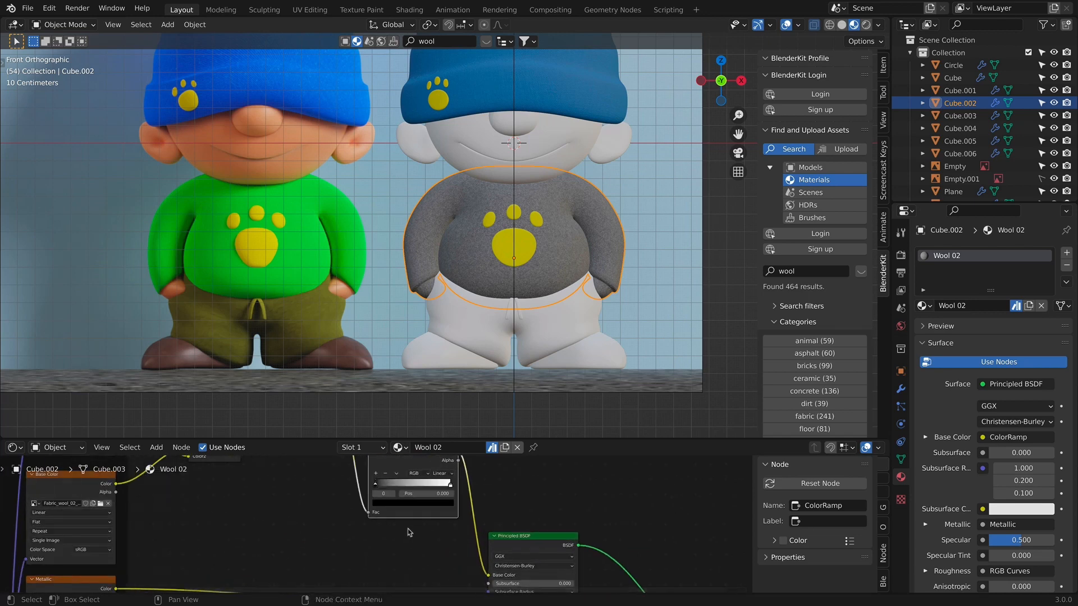
scroll(410, 532, up, 2)
click(420, 490)
drag(473, 354, 473, 341)
drag(405, 352, 396, 336)
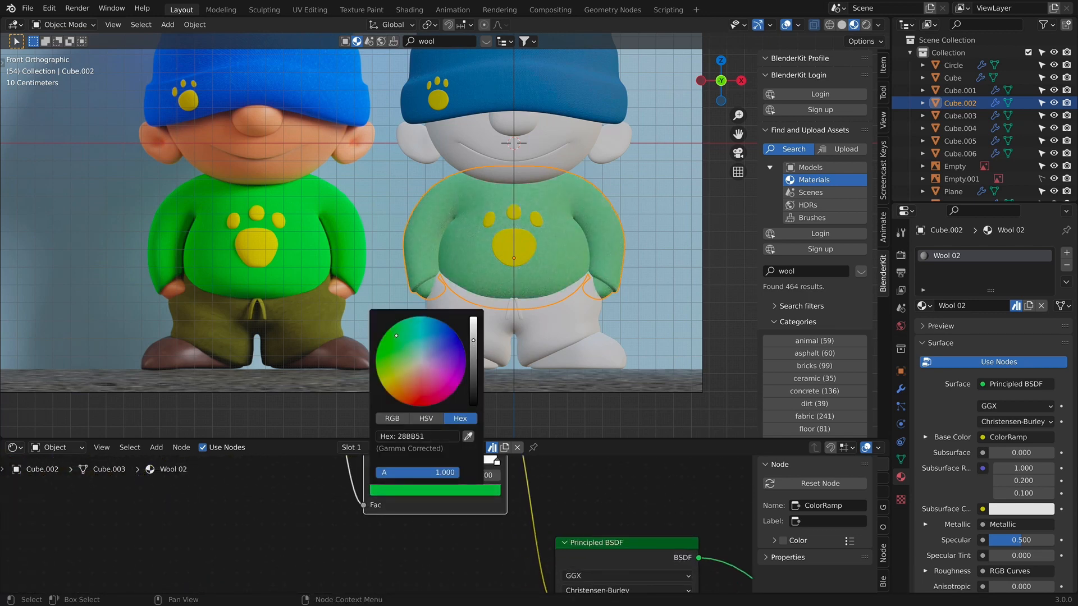
Recolor the white stop of the shirt's ColorRamp to green, hex 24C450.
click(497, 461)
click(464, 490)
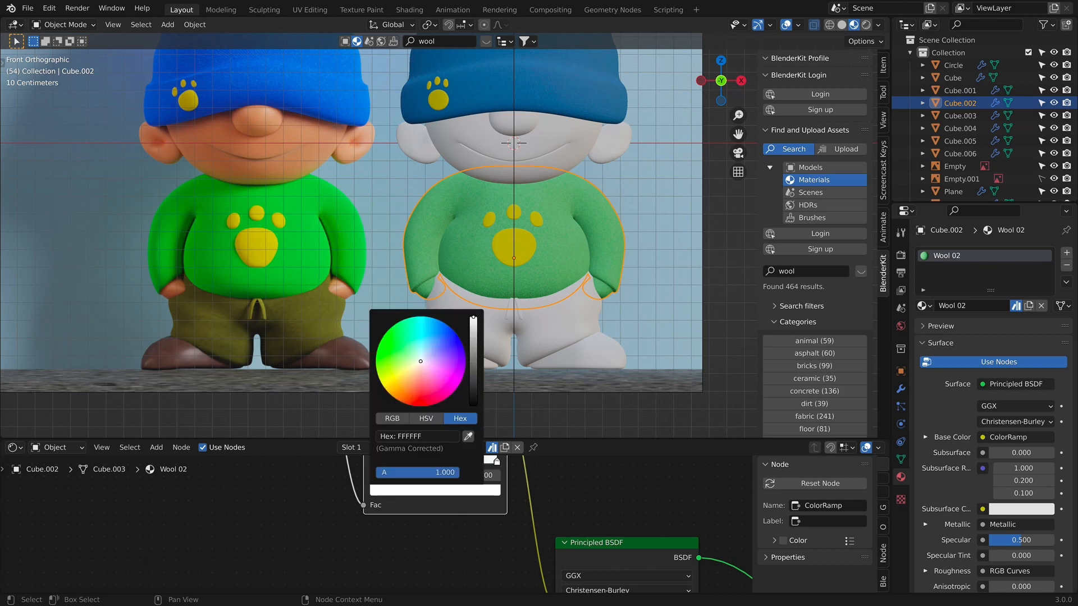
drag(474, 325, 473, 338)
drag(403, 337, 400, 334)
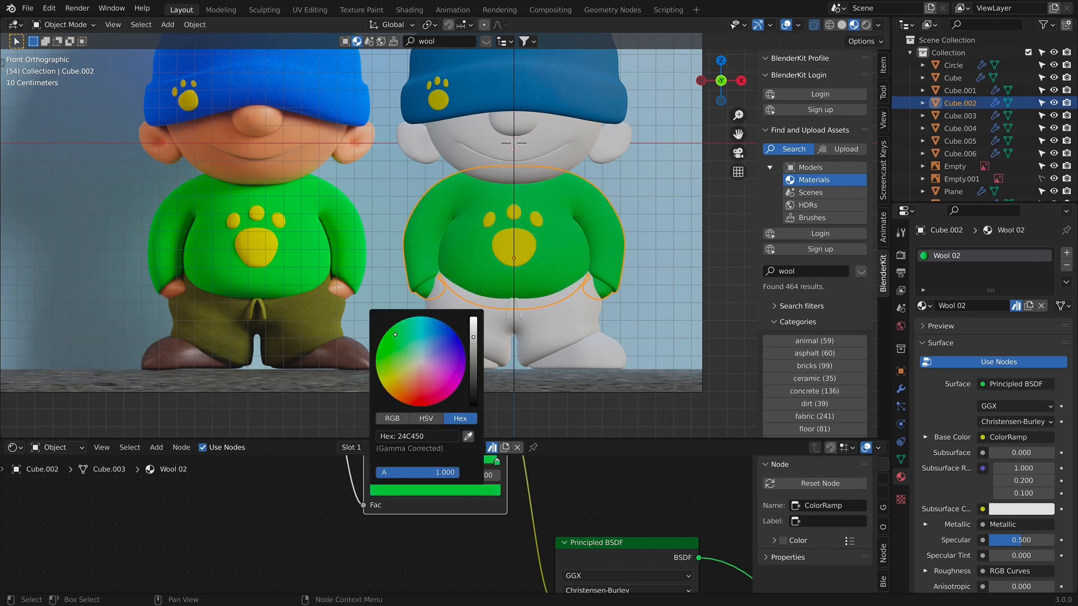
Enlarge all of the shirt's UV islands further in the UV Editing workspace, and go back to the Layout workspace.
scroll(573, 320, up, 3)
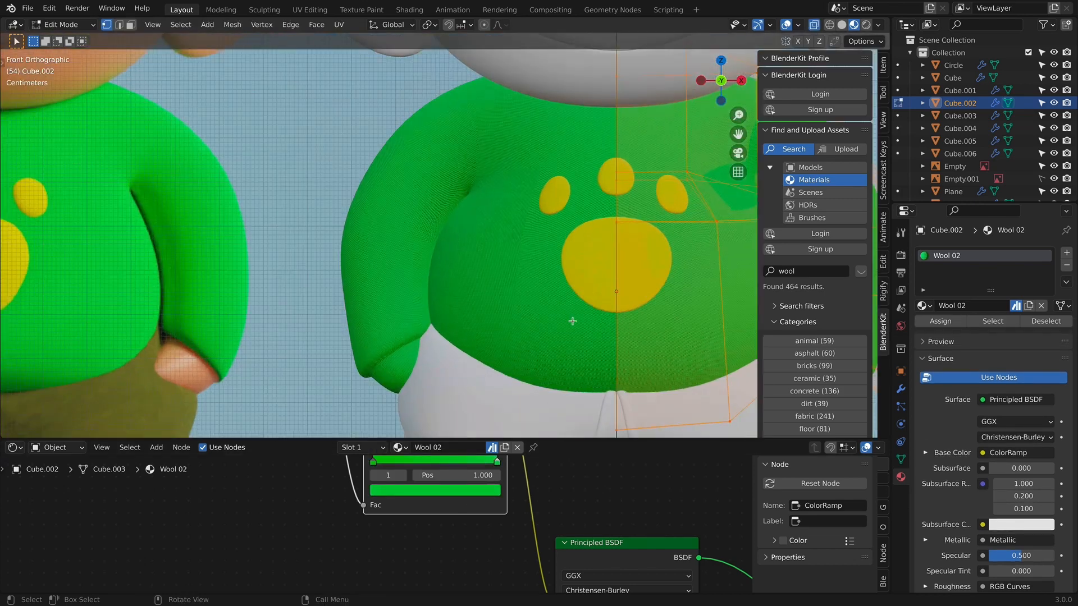
key(Tab)
scroll(561, 297, up, 2)
scroll(535, 273, down, 2)
click(309, 9)
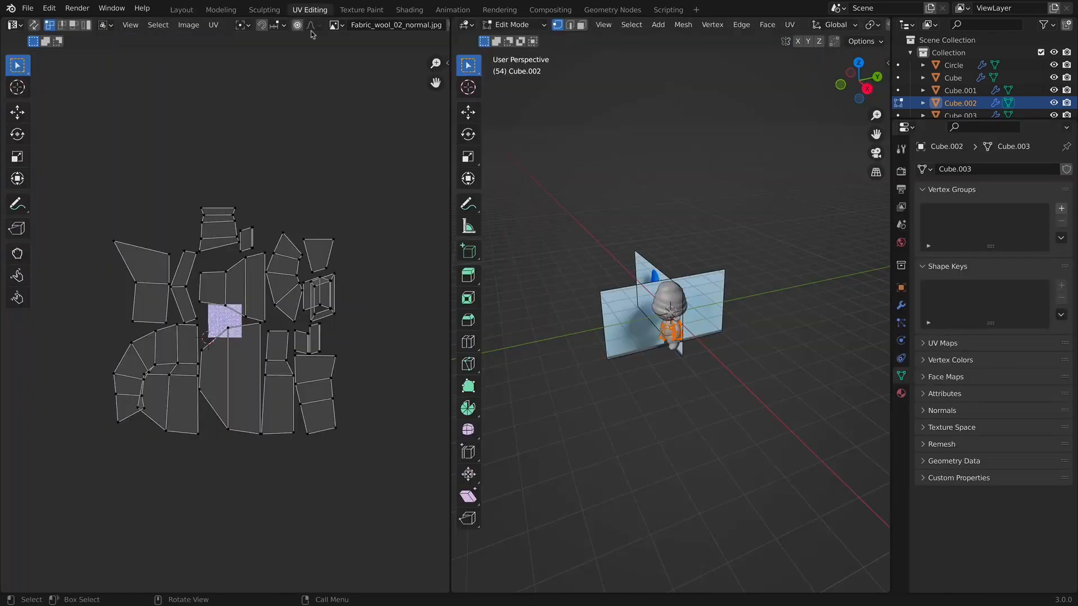
key(a)
key(s)
click(346, 227)
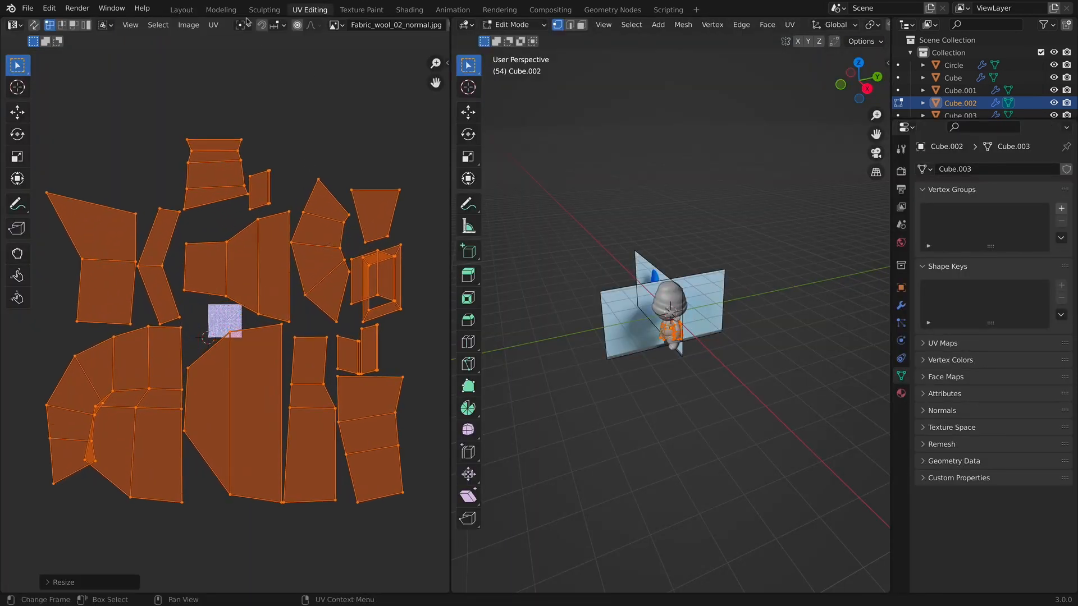
click(181, 9)
In front view, select the hand geometry at the sleeve end of the shirt mesh in Edit Mode.
scroll(541, 274, down, 4)
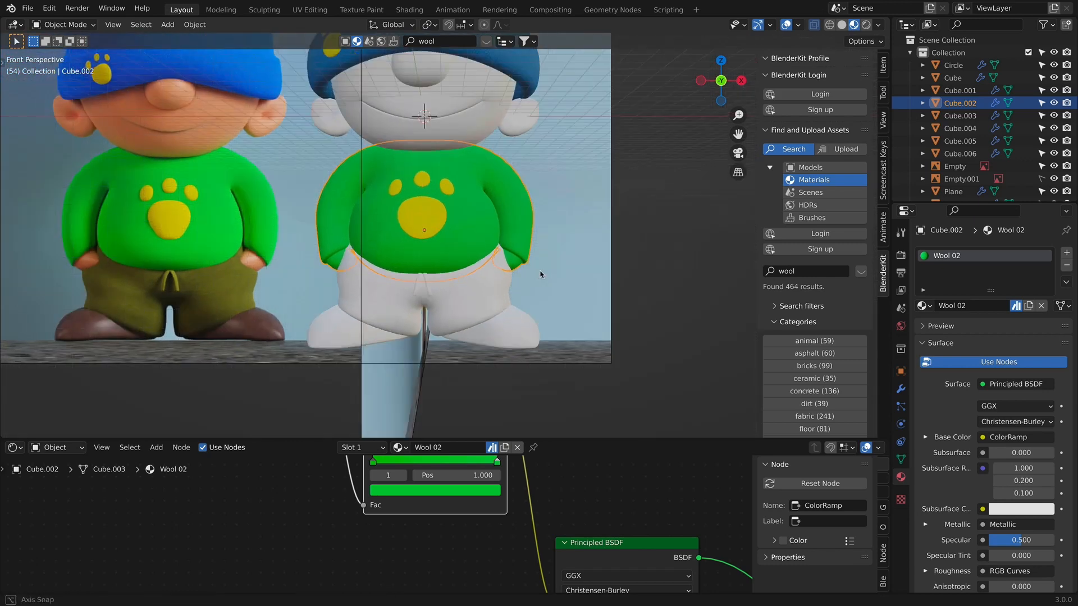
middle_drag(540, 274, 500, 277)
key(Tab)
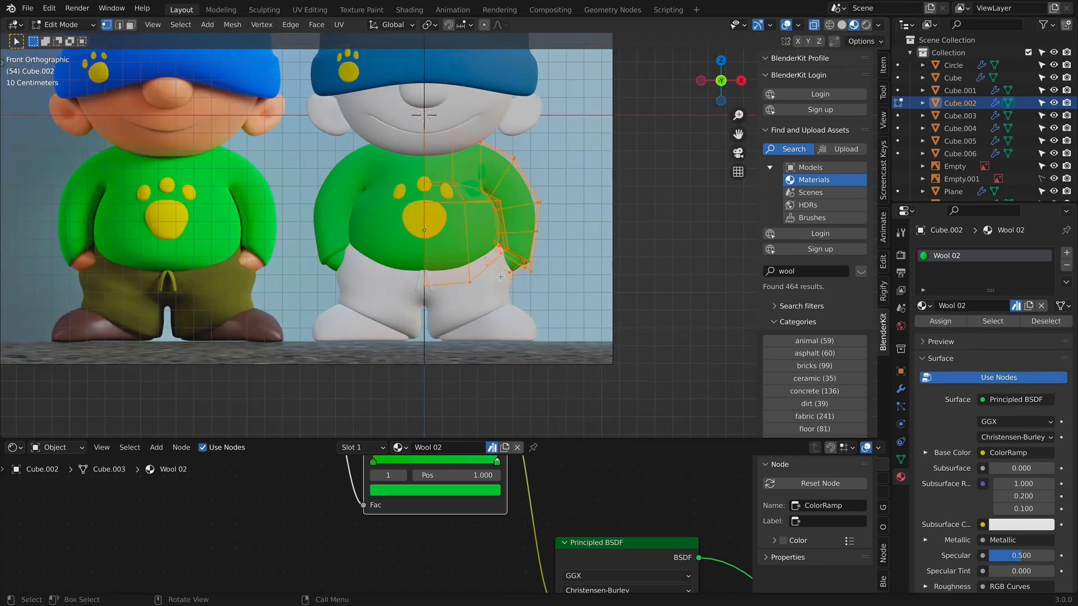
key(alt+a)
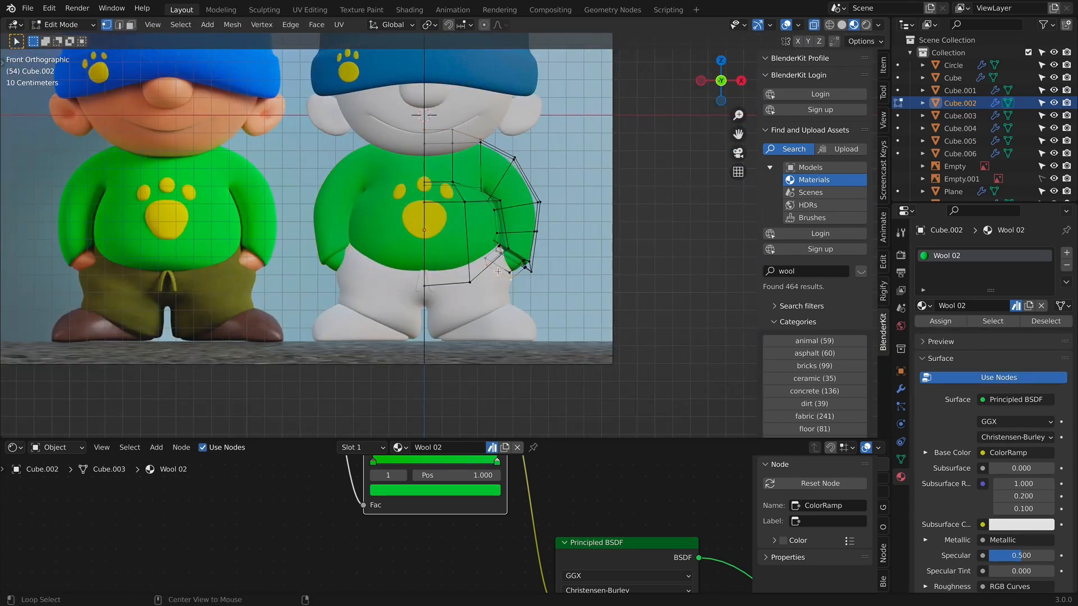
key(ctrl+KP_Add)
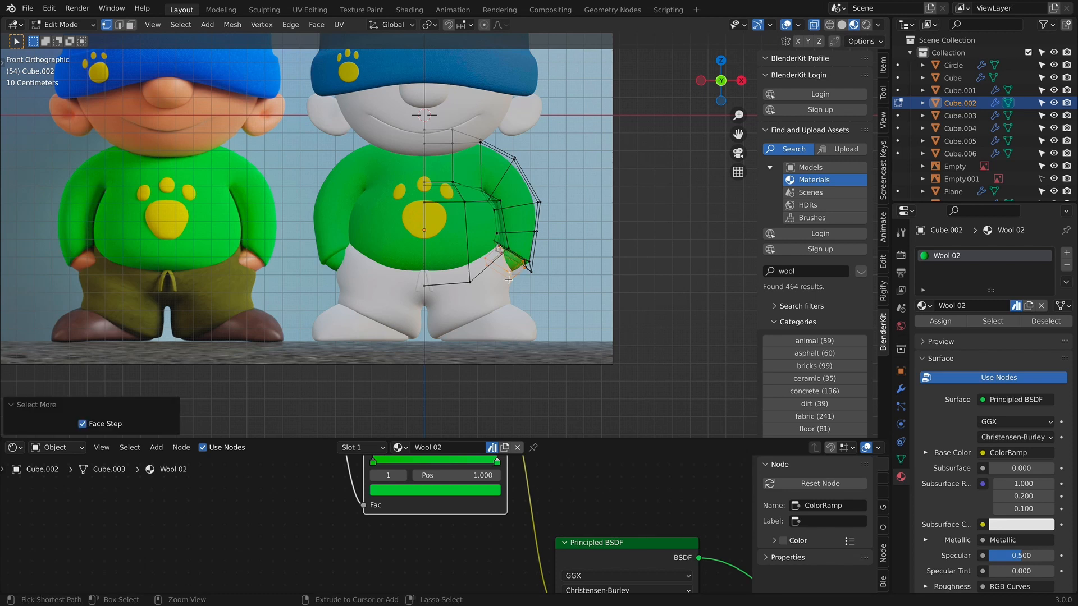
Add a second material slot with a new material for the selected hand and give it an orange Base Color.
click(1066, 253)
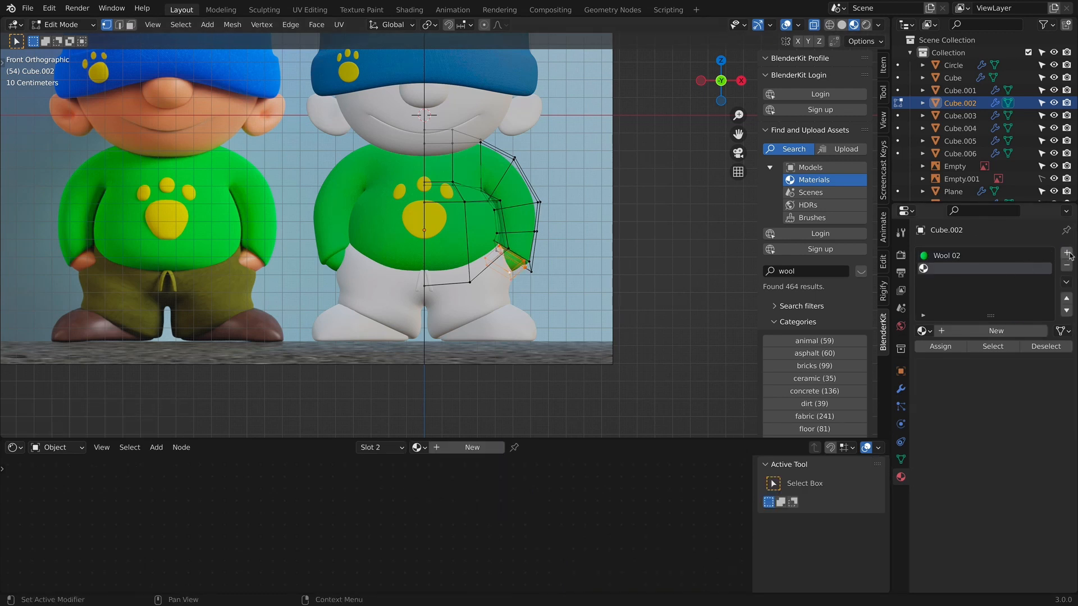
click(996, 330)
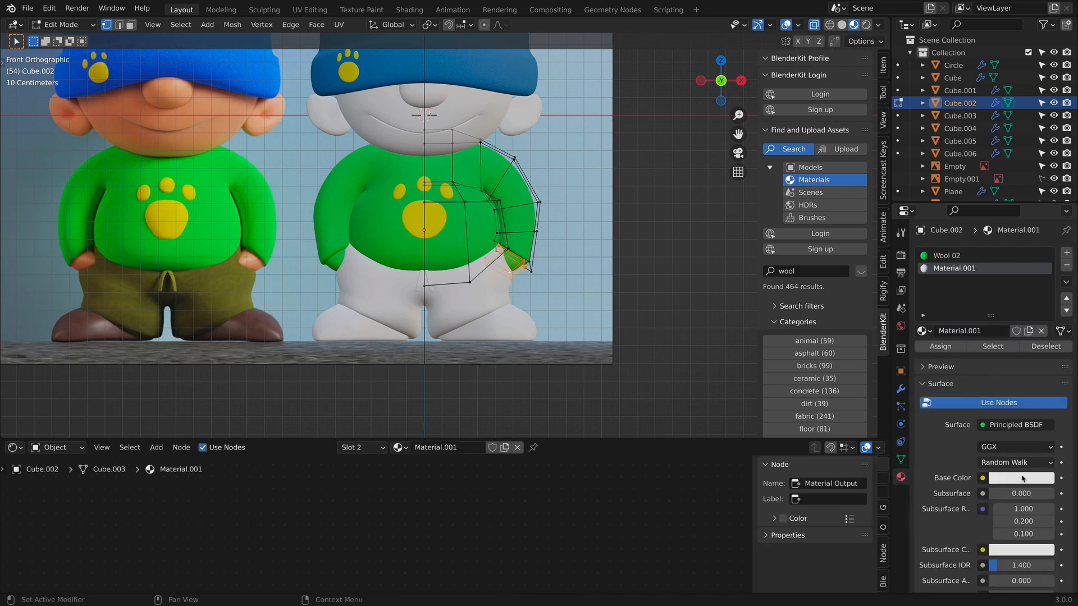
click(1019, 477)
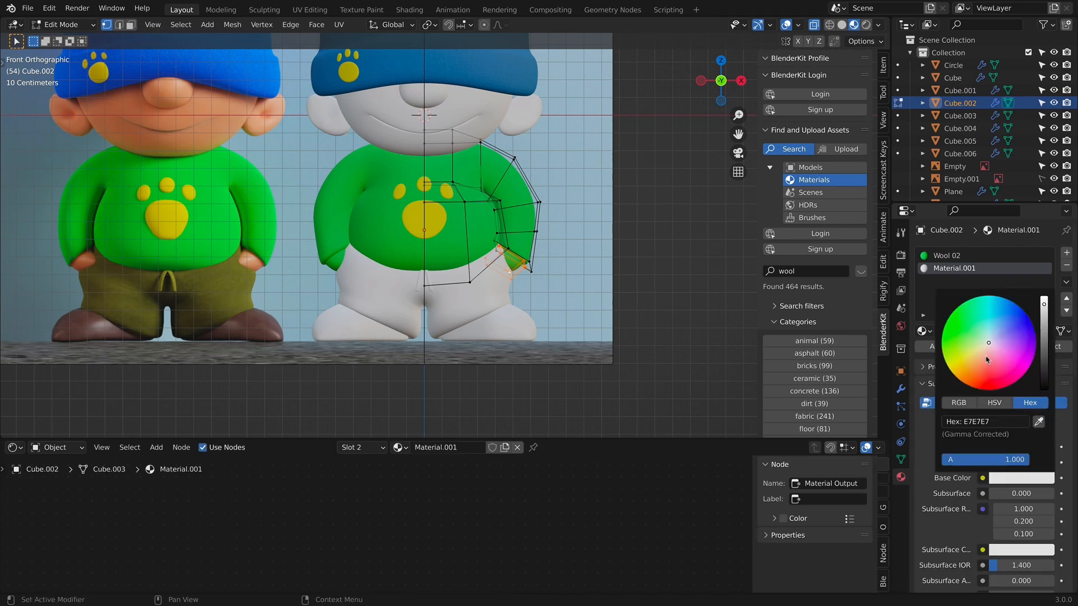
drag(987, 357, 975, 368)
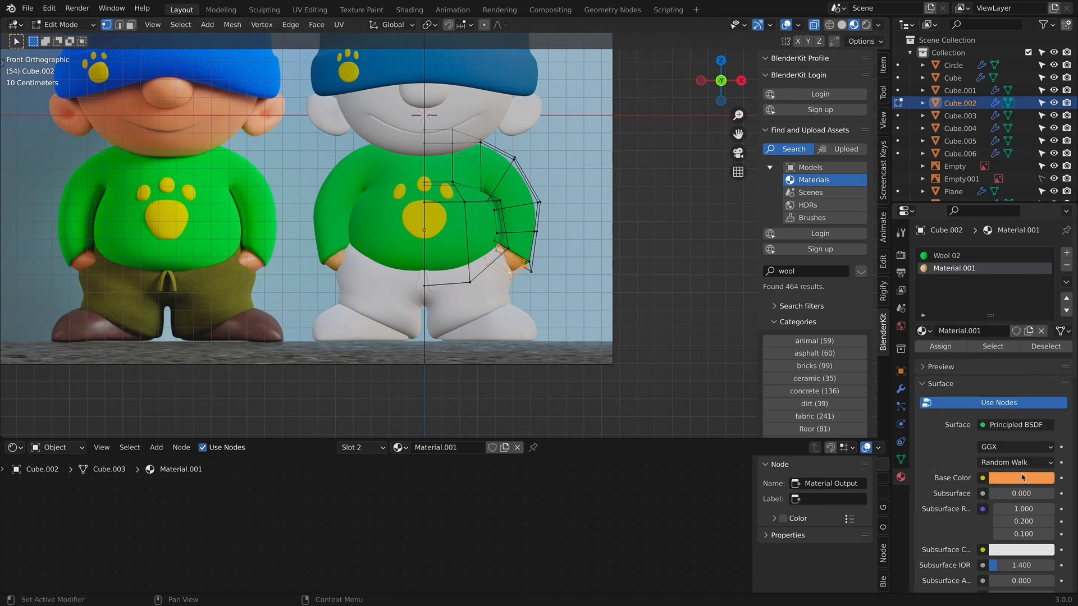
Set the hand material's Subsurface Anisotropy to 0.135 and return to Object Mode.
scroll(1005, 506, down, 2)
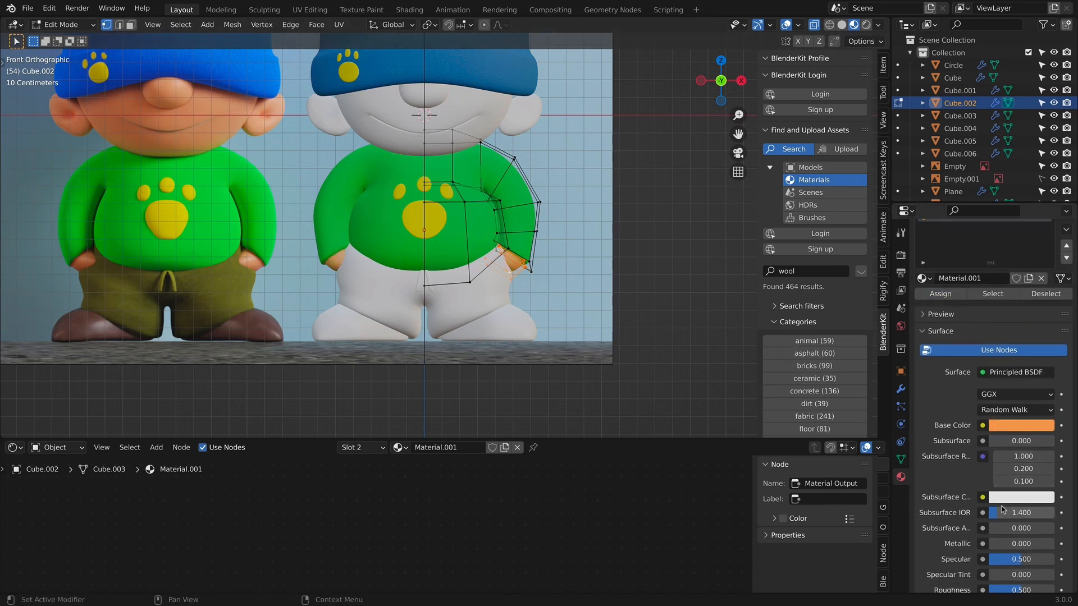
scroll(1004, 509, down, 1)
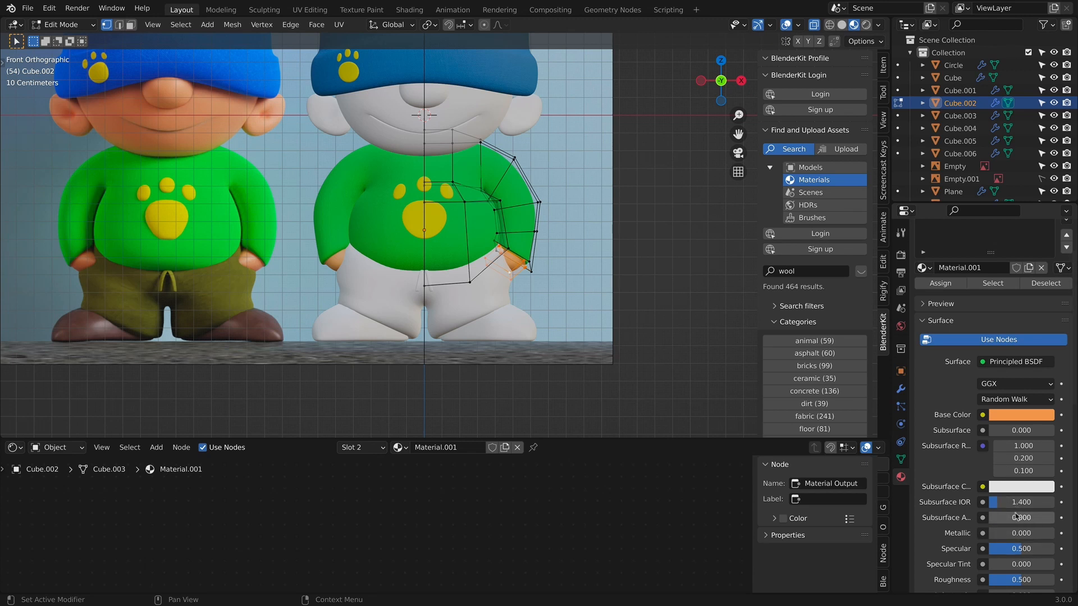
drag(1014, 521, 1018, 521)
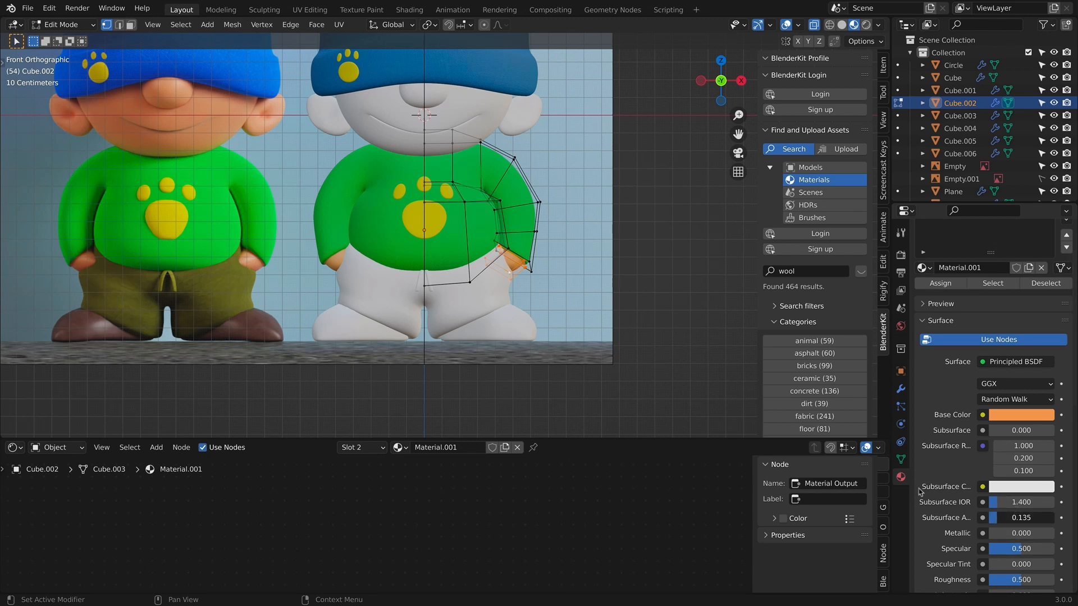
scroll(585, 328, up, 5)
key(Tab)
scroll(593, 253, down, 3)
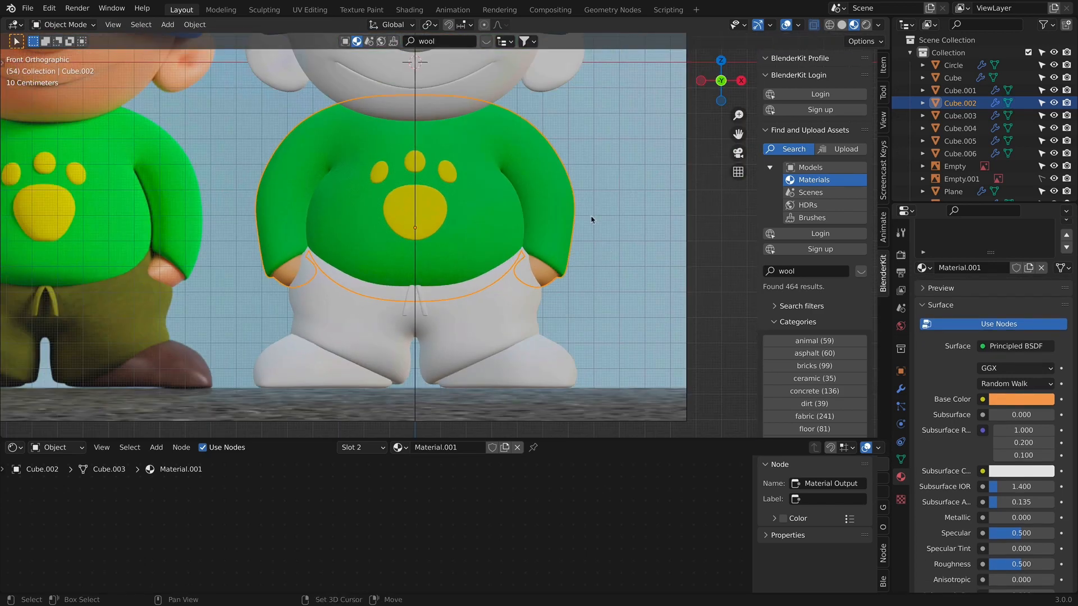
Assign the existing Material.001 to the head.
shift+middle_drag(591, 221, 602, 336)
click(462, 159)
click(922, 306)
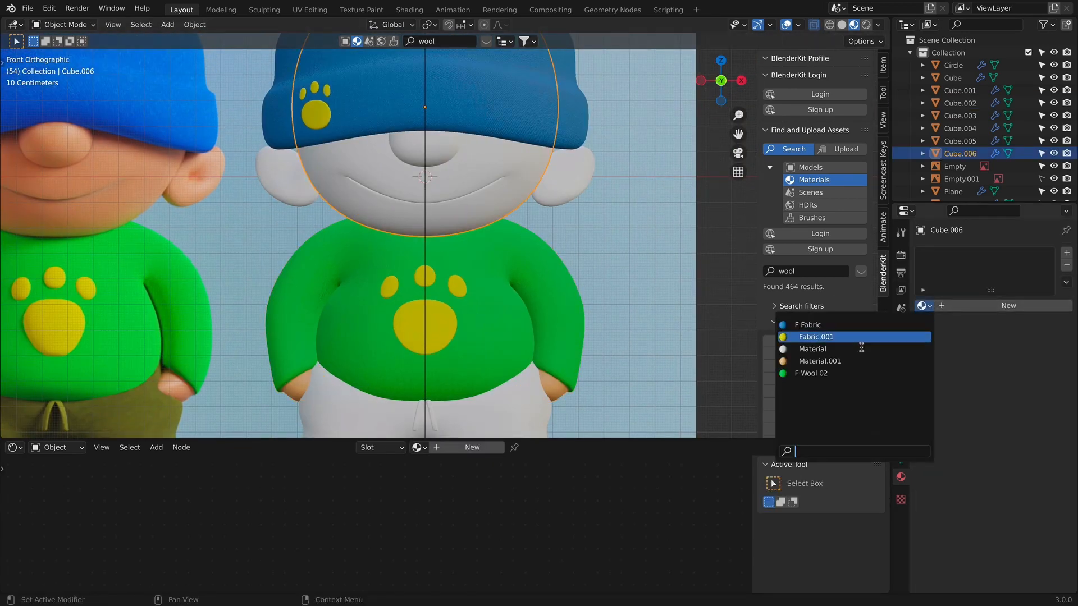
click(834, 362)
Assign the existing Material.001 to the ears and the nose as well.
click(589, 198)
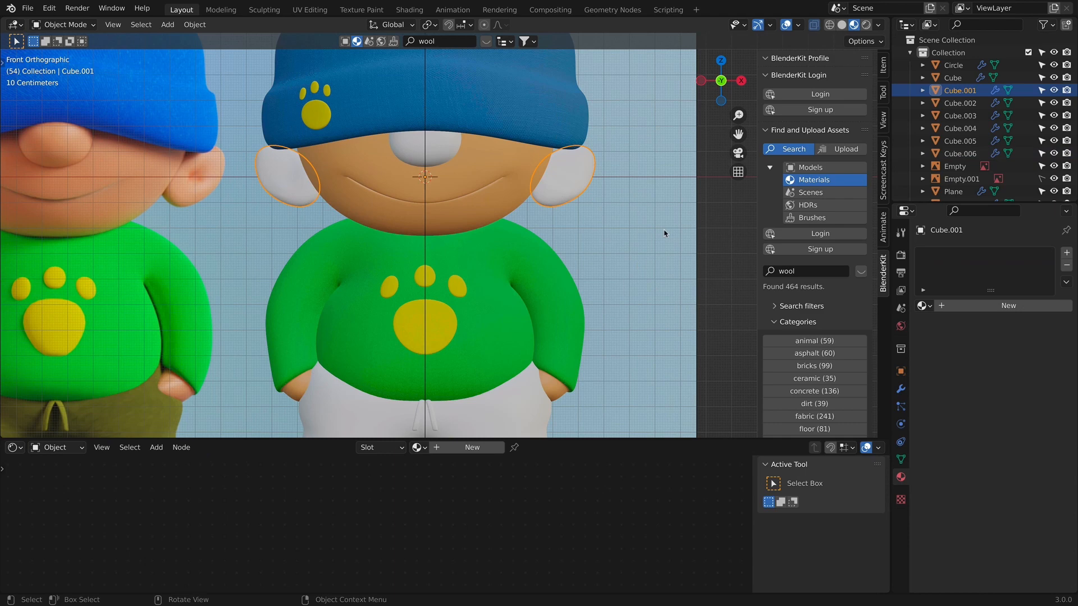
click(923, 306)
click(895, 361)
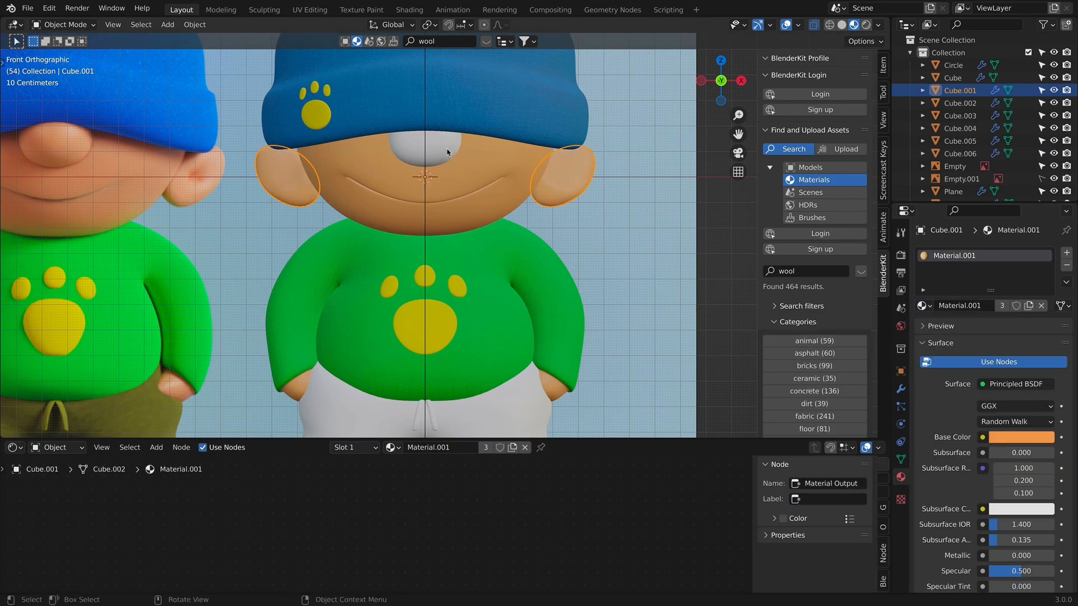
click(433, 133)
click(932, 307)
click(875, 361)
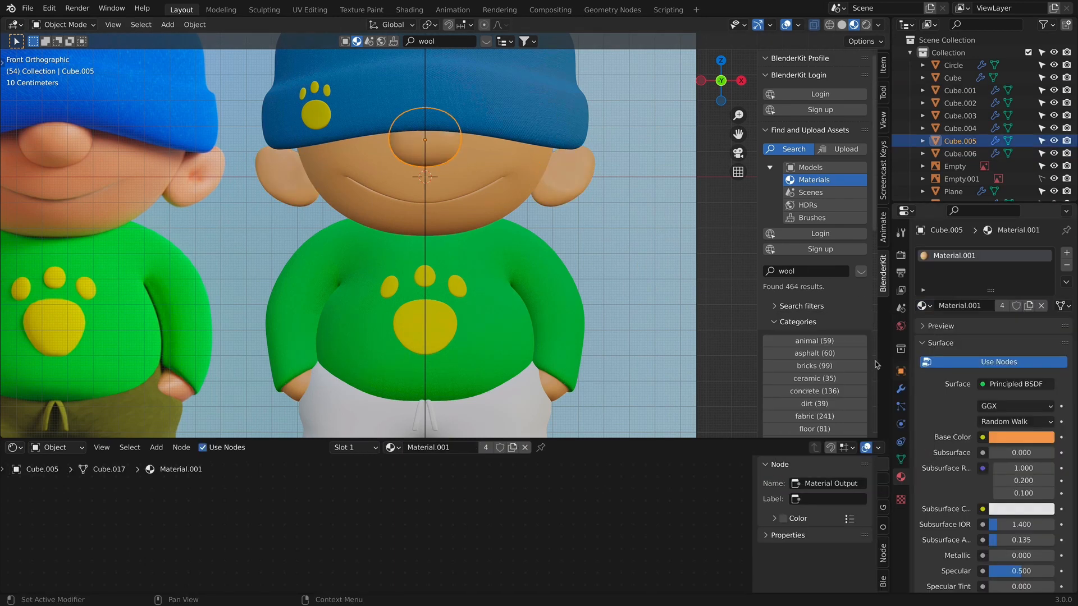
Change the Base Color of the shared skin material to a pinkish skin tone, hex E7896A.
click(1021, 437)
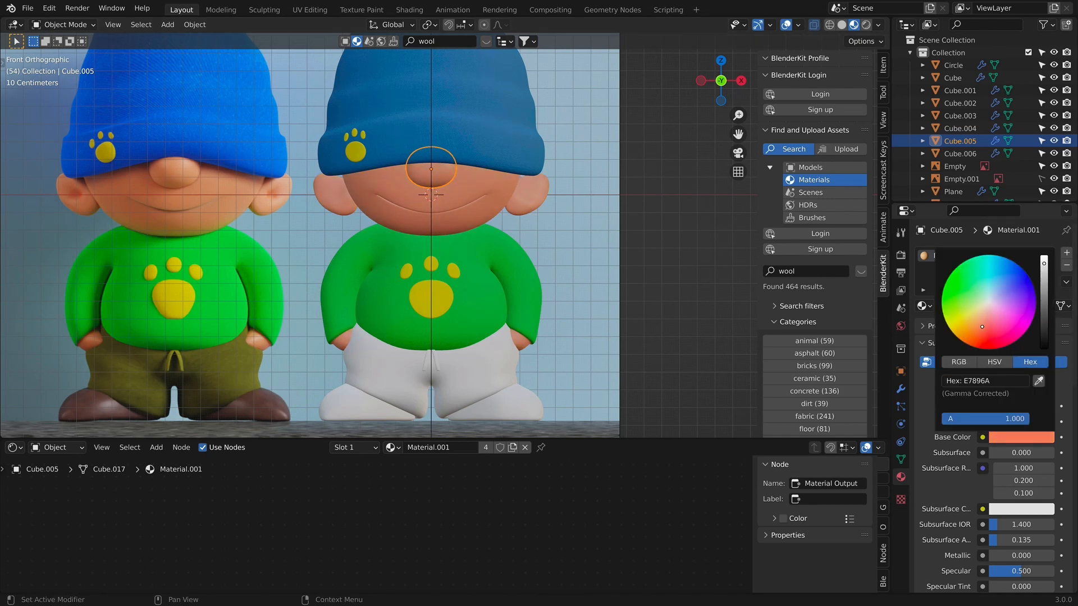
click(1002, 441)
click(587, 317)
Select the trousers in front view and search the BlenderKit materials for "jeans".
scroll(587, 317, down, 3)
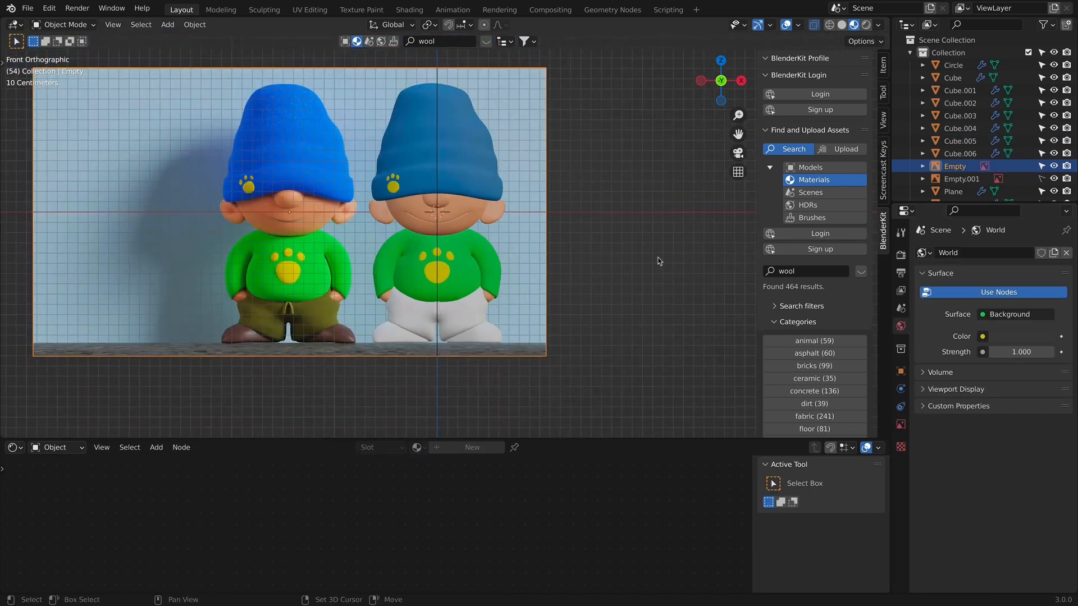
shift+middle_drag(651, 235, 641, 265)
middle_drag(642, 264, 619, 258)
key(KP_1)
scroll(487, 342, up, 1)
shift+middle_drag(471, 269, 472, 238)
click(452, 352)
scroll(455, 365, up, 3)
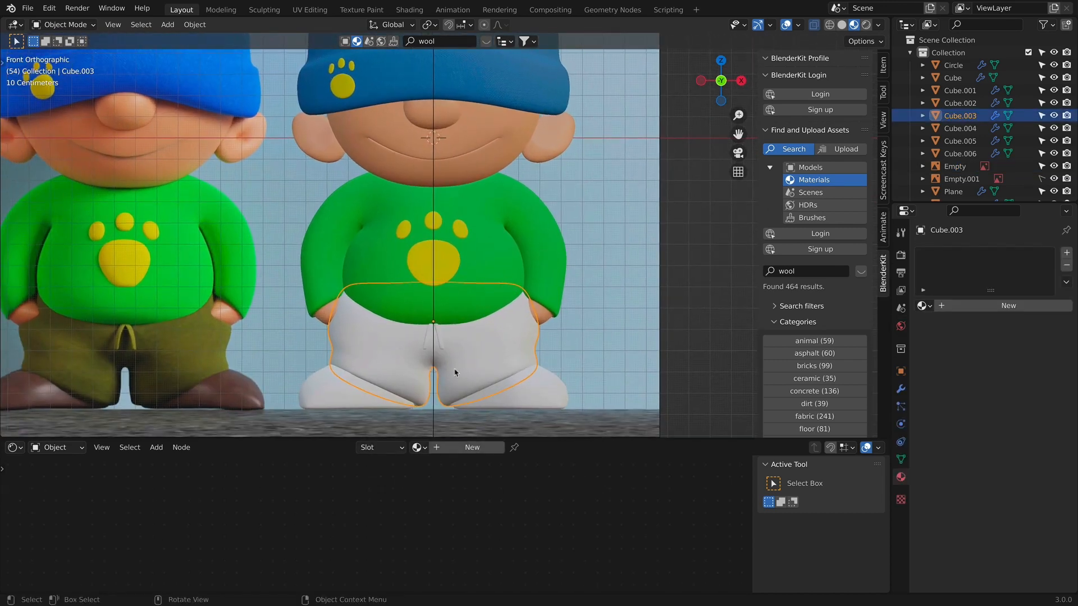
click(796, 272)
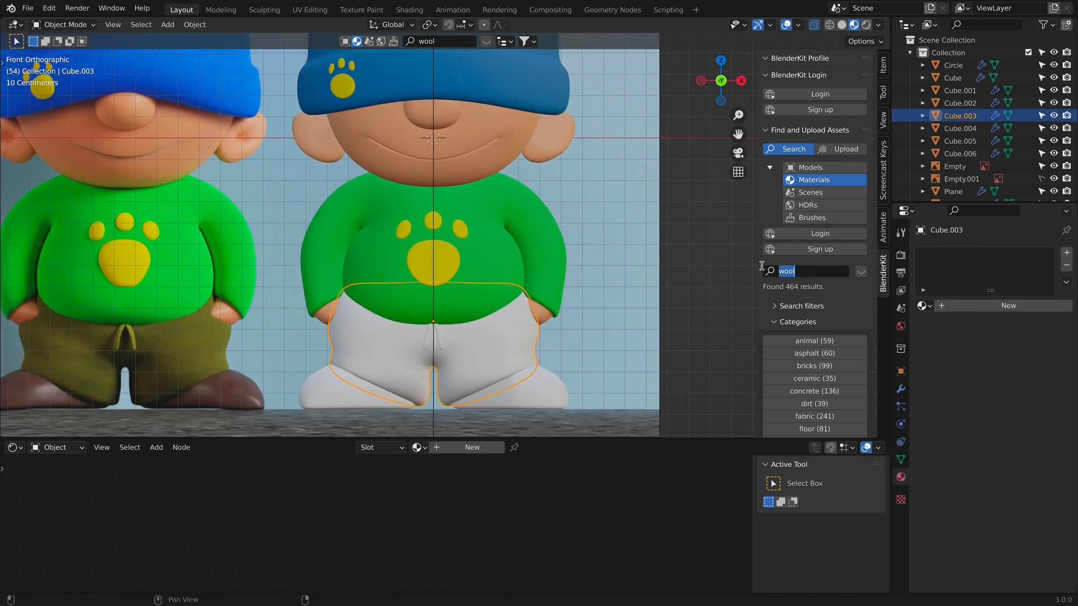
text(jeans)
key(Return)
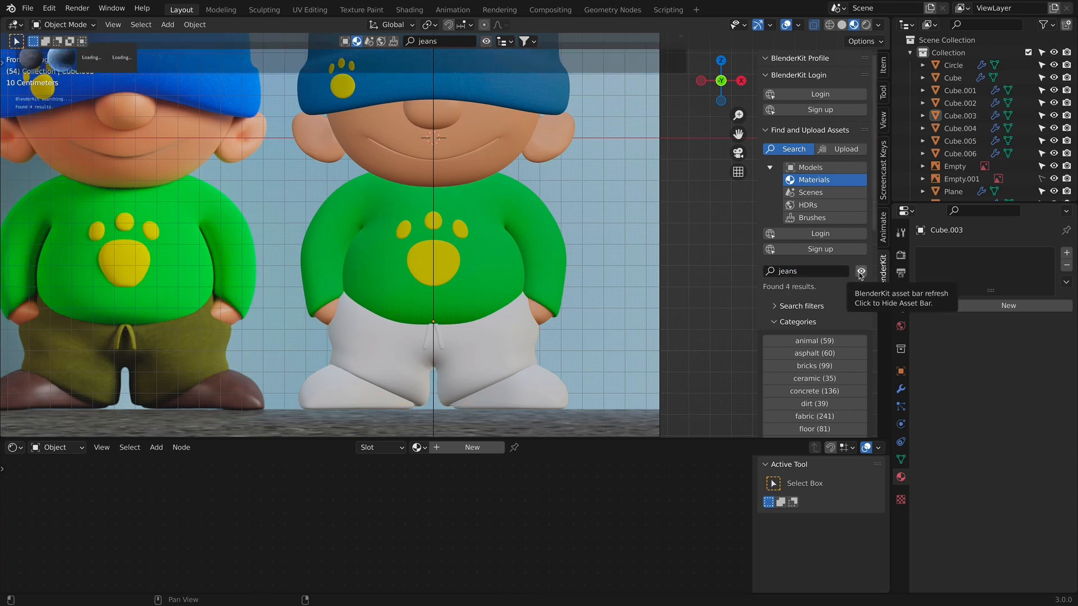
Apply the Denim 01 material from the BlenderKit results to the trousers.
mouse_move(72, 58)
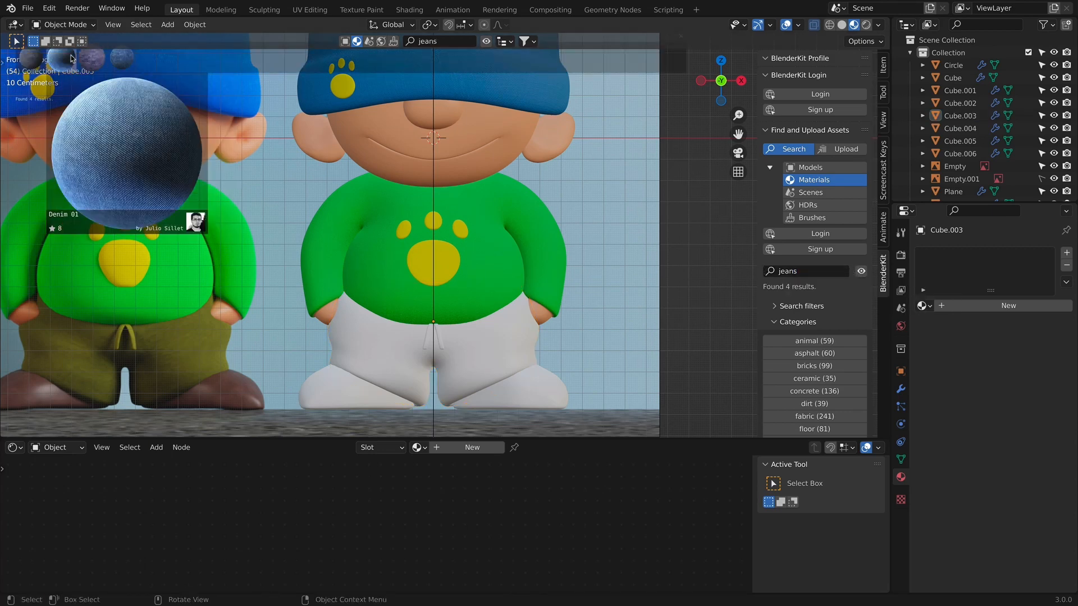
mouse_move(22, 67)
drag(71, 66, 440, 317)
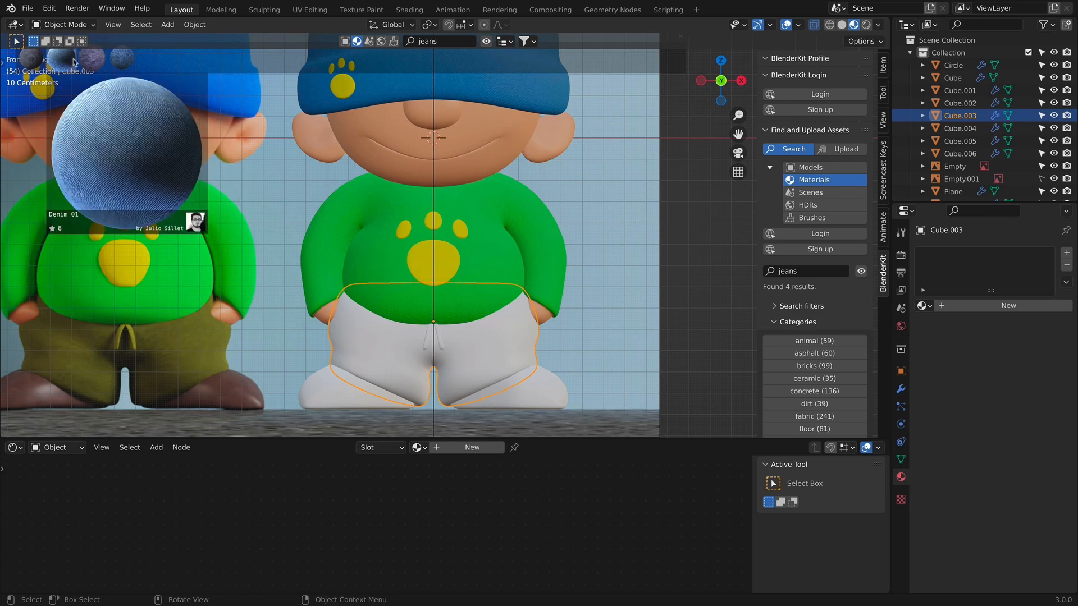
scroll(494, 508, down, 3)
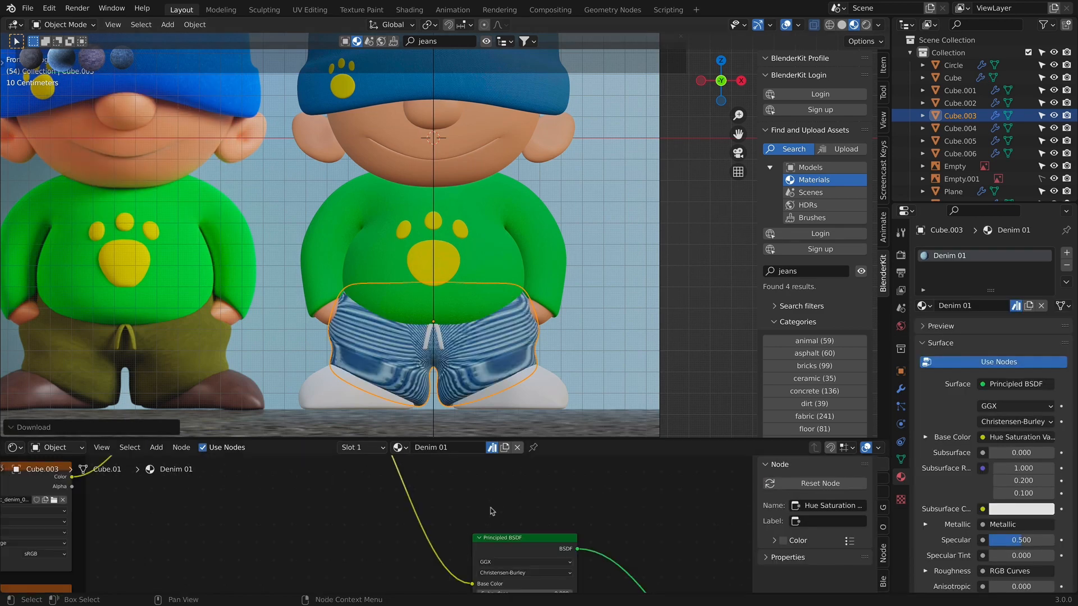
Unwrap the whole trousers mesh with Smart UV Project, using a 66° angle limit and 0.010 island margin.
key(Tab)
key(a)
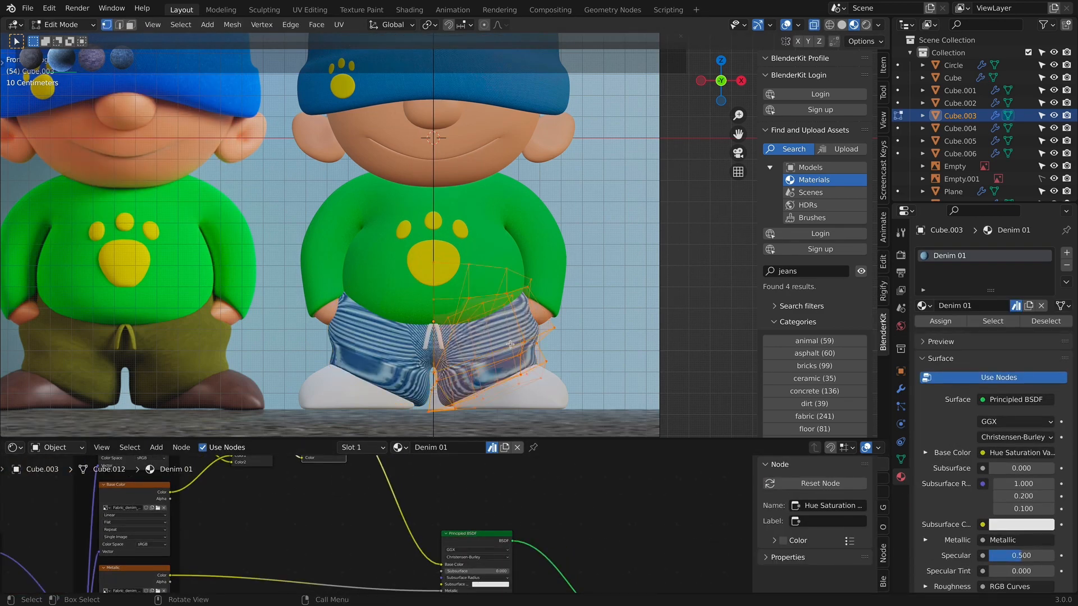
key(u)
click(512, 348)
click(508, 444)
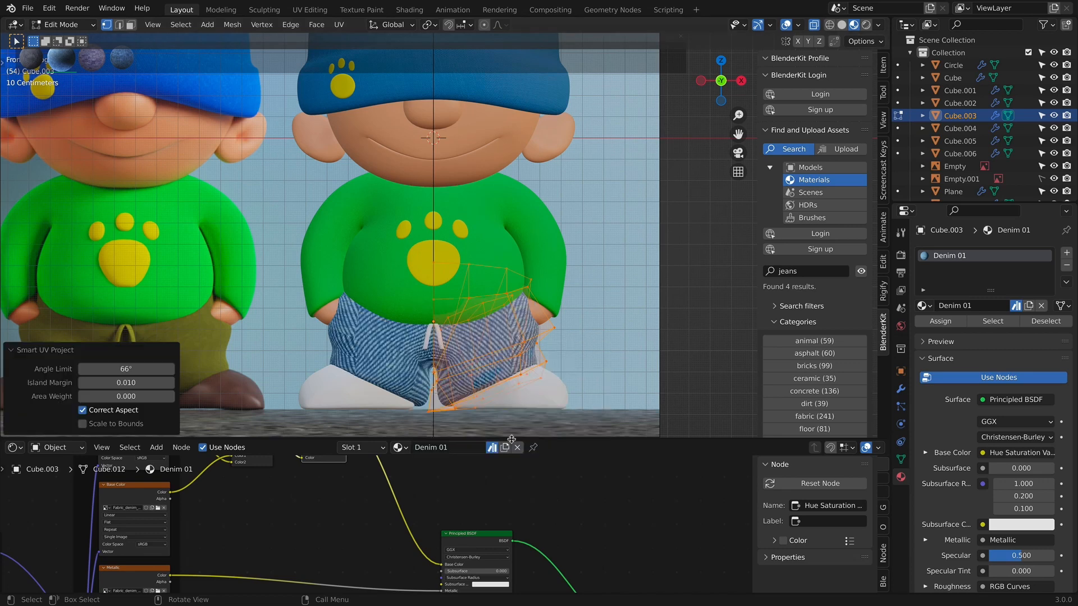
key(Tab)
Scale up all of the trousers' Smart UV islands in the UV Editing workspace and go back to Layout.
click(311, 10)
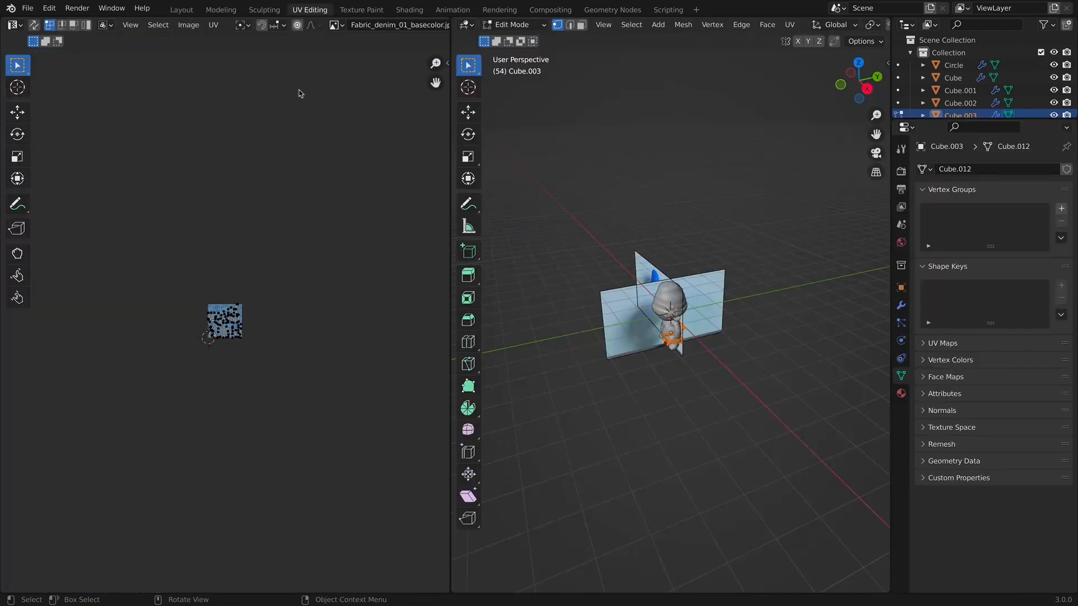
scroll(322, 268, down, 3)
key(a)
key(s)
click(2, 70)
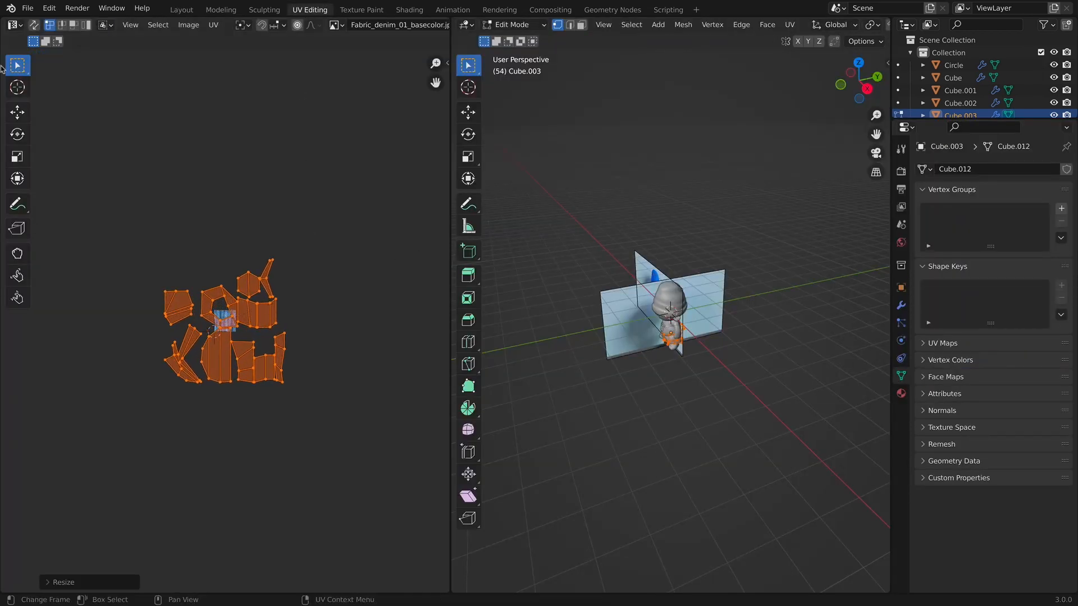
click(187, 11)
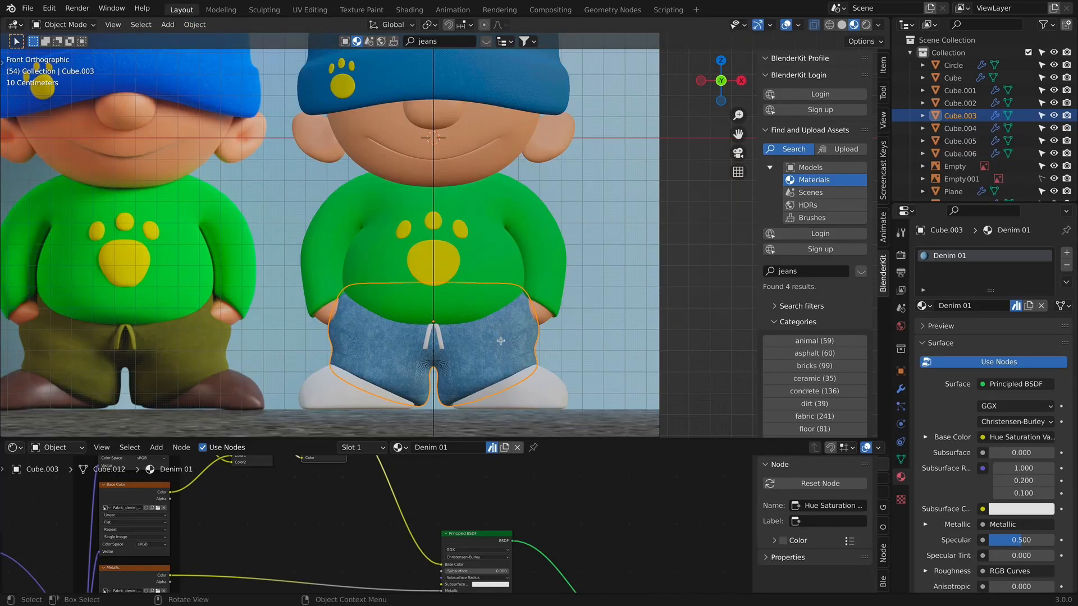
Unwrap the trousers mesh again with the Angle Based method and a 0.010 margin.
key(Tab)
key(u)
click(473, 320)
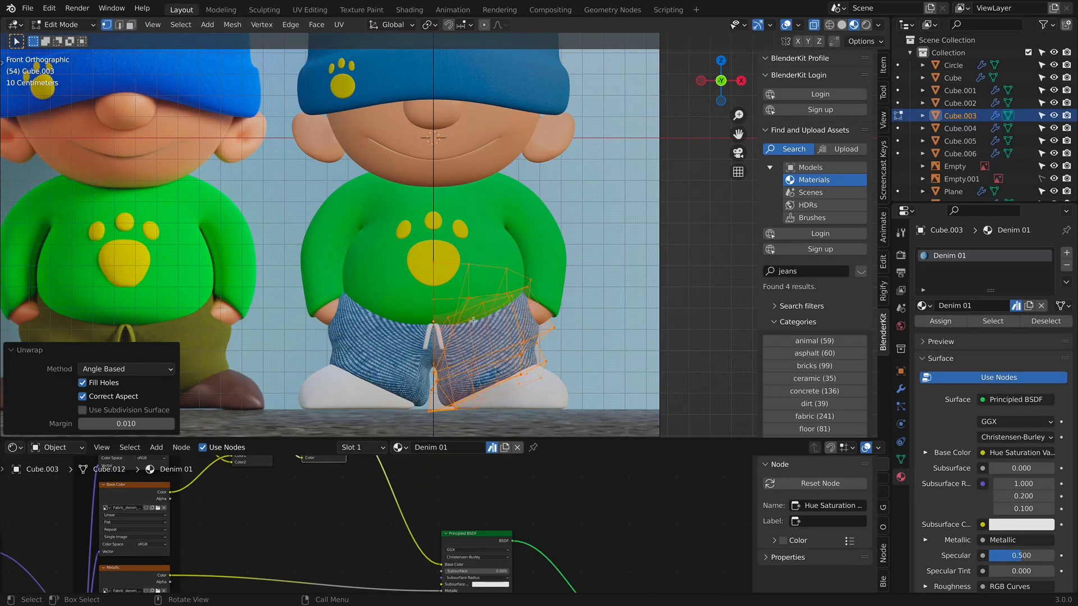
key(Tab)
Enlarge the trousers' newly unwrapped UV islands in the UV Editing workspace and return to the Layout workspace.
click(315, 10)
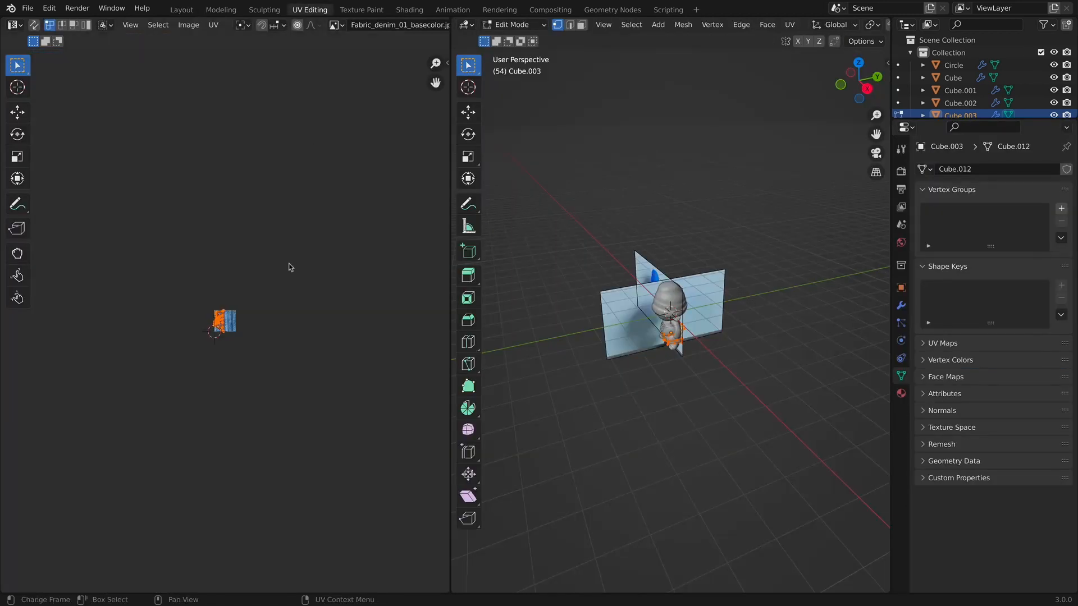
key(s)
click(169, 166)
click(188, 25)
key(Escape)
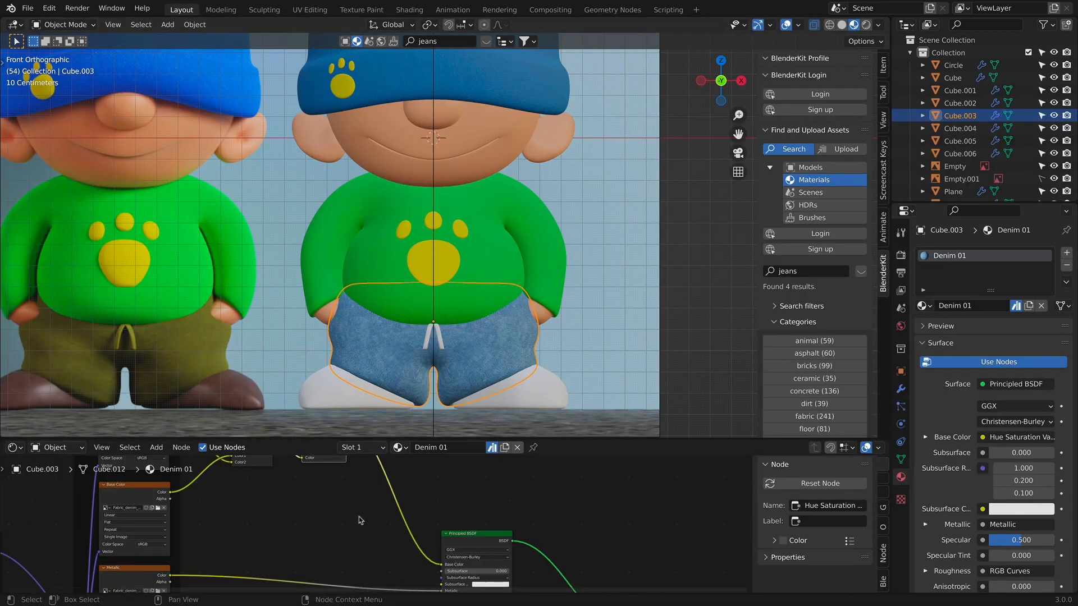
Add a ColorRamp node to the trousers' Denim 01 material, inserted on the link into the Principled BSDF's Base Color.
scroll(360, 520, down, 2)
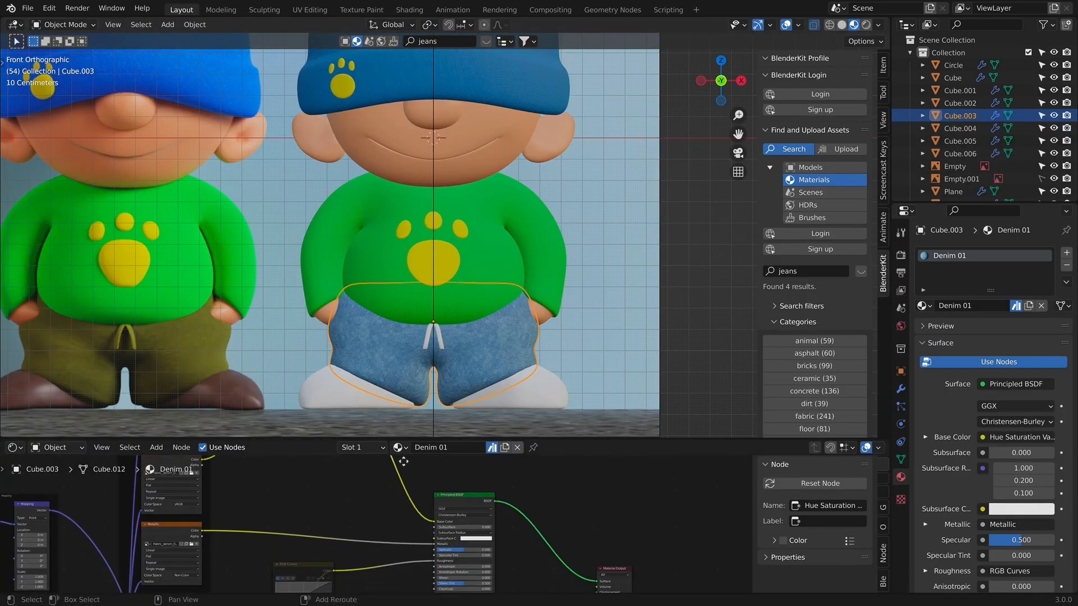
key(shift+a)
click(309, 468)
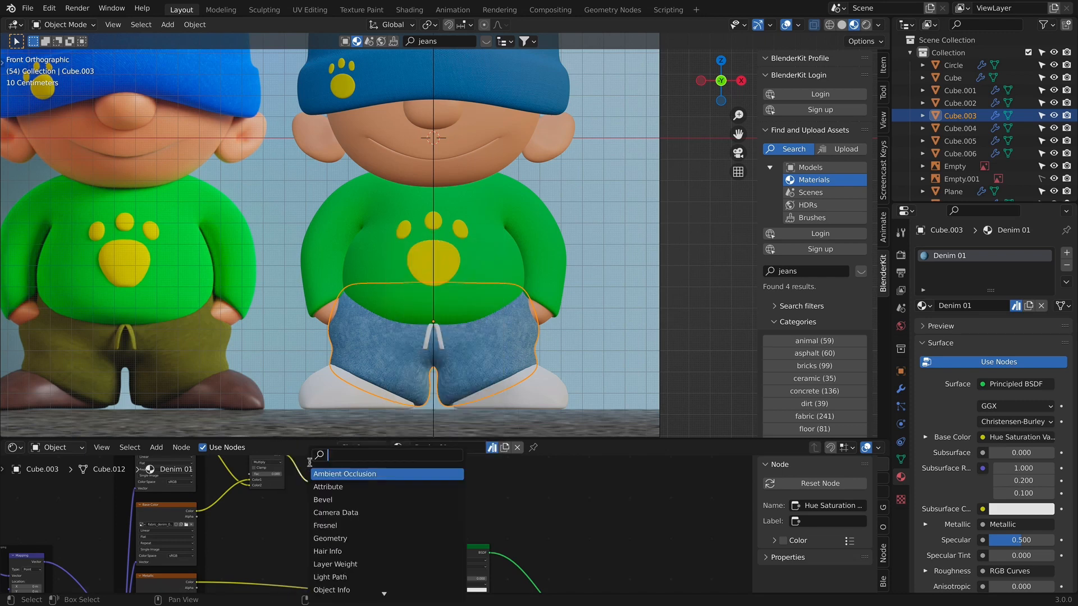
text(colo)
key(Return)
click(323, 461)
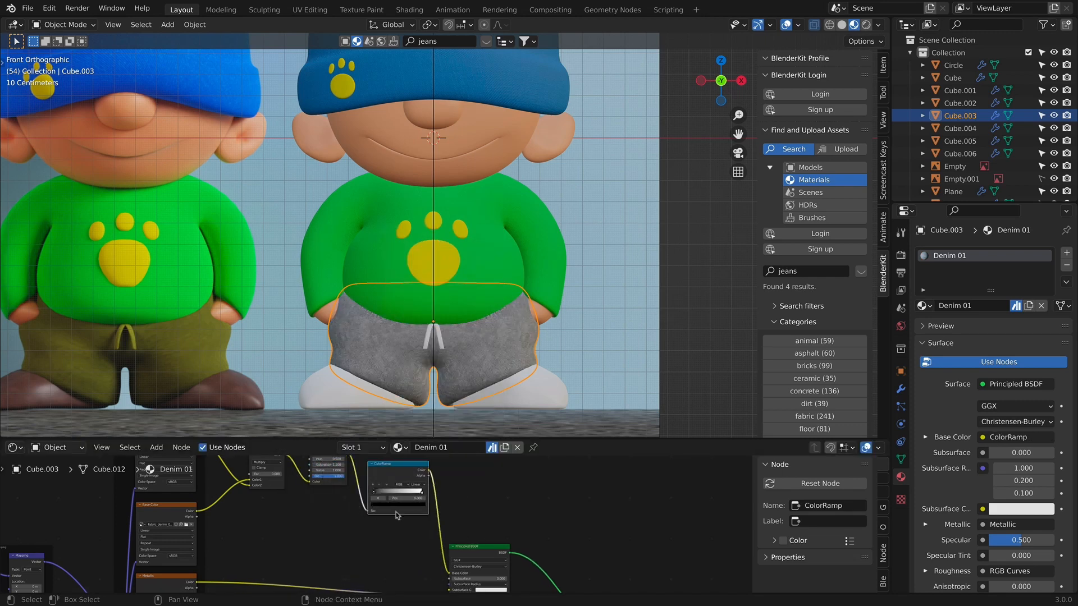
Set the trousers' ColorRamp stops to dark olive green and brown, matching the trousers in the reference image.
click(385, 505)
drag(415, 455, 414, 450)
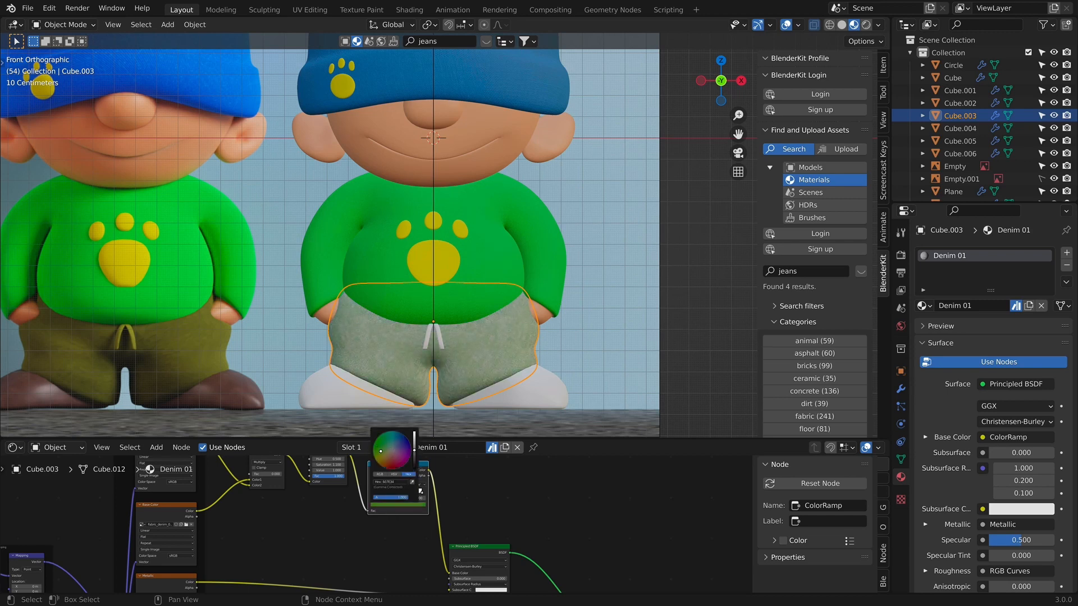
click(420, 505)
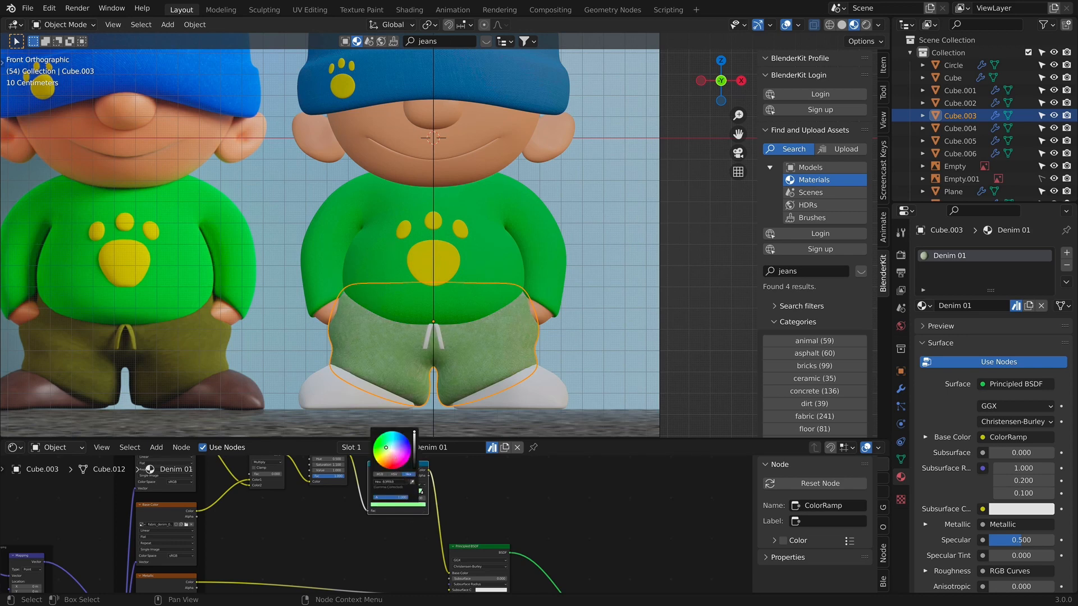
drag(415, 441, 414, 452)
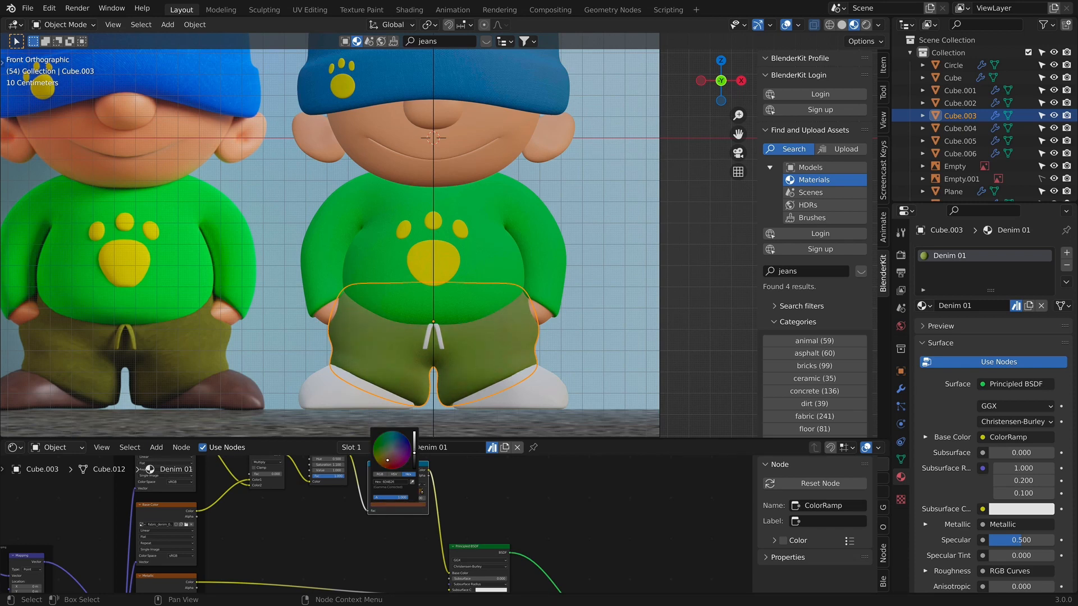
click(379, 493)
click(386, 504)
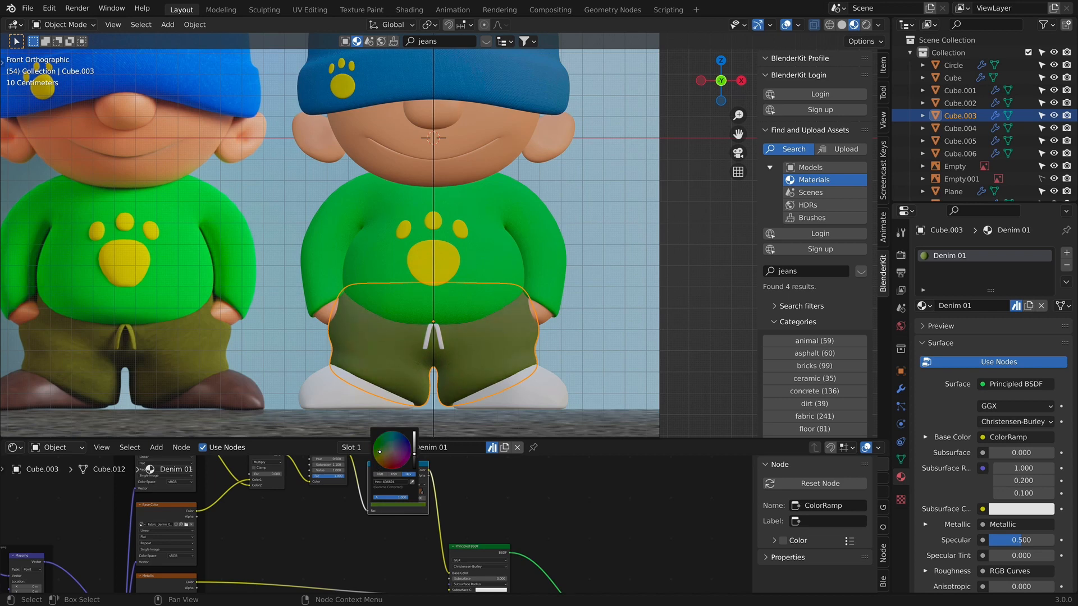
Assign the existing Denim 01 material to the white drawstring on the front of the trousers.
scroll(494, 354, up, 3)
shift+middle_drag(498, 414, 557, 306)
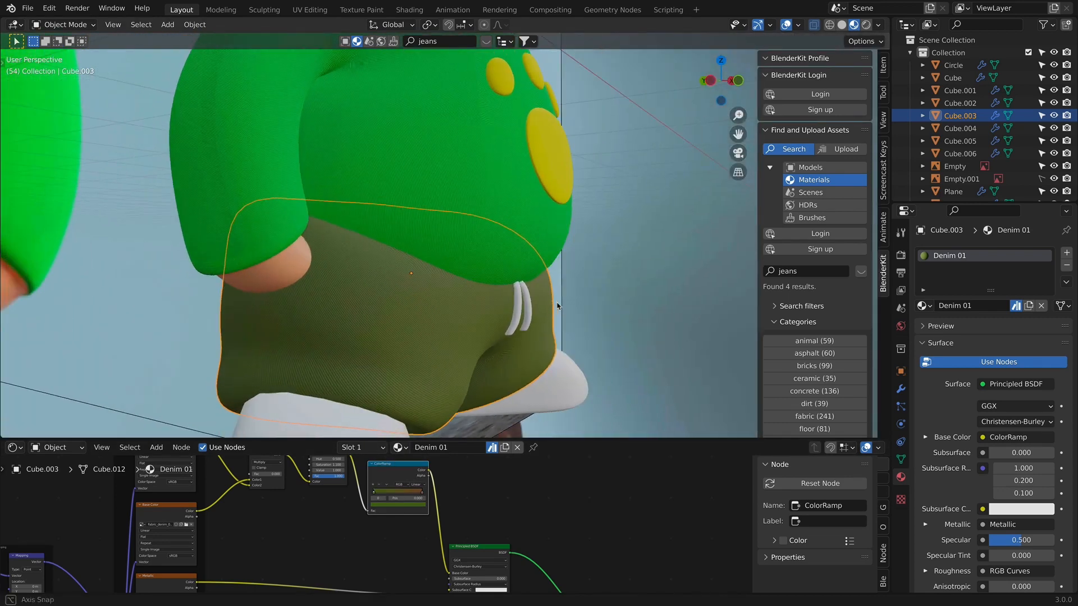
click(523, 314)
click(922, 306)
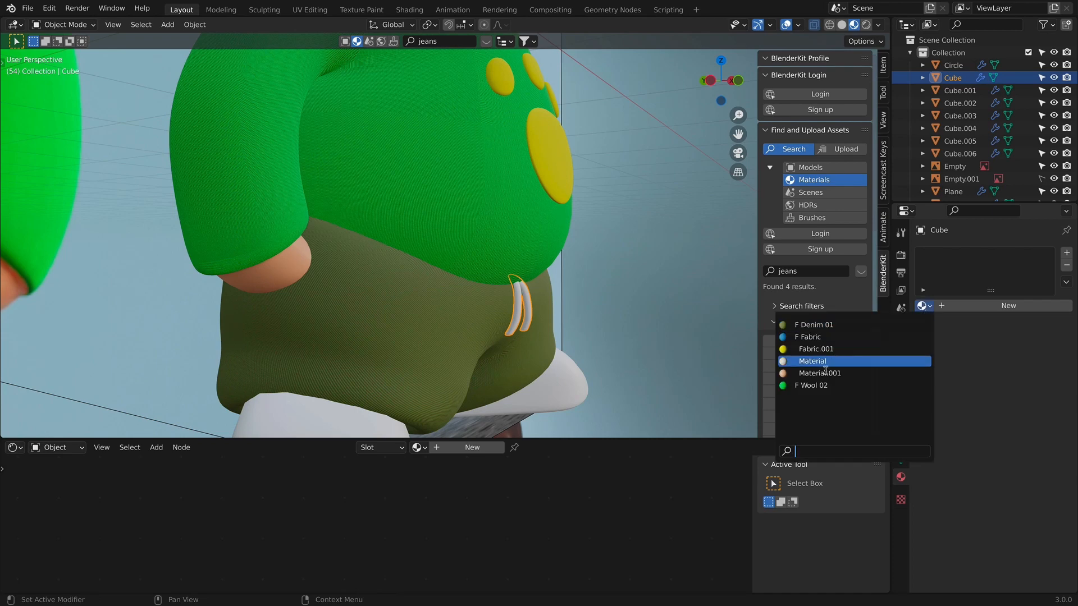
click(813, 325)
key(KP_1)
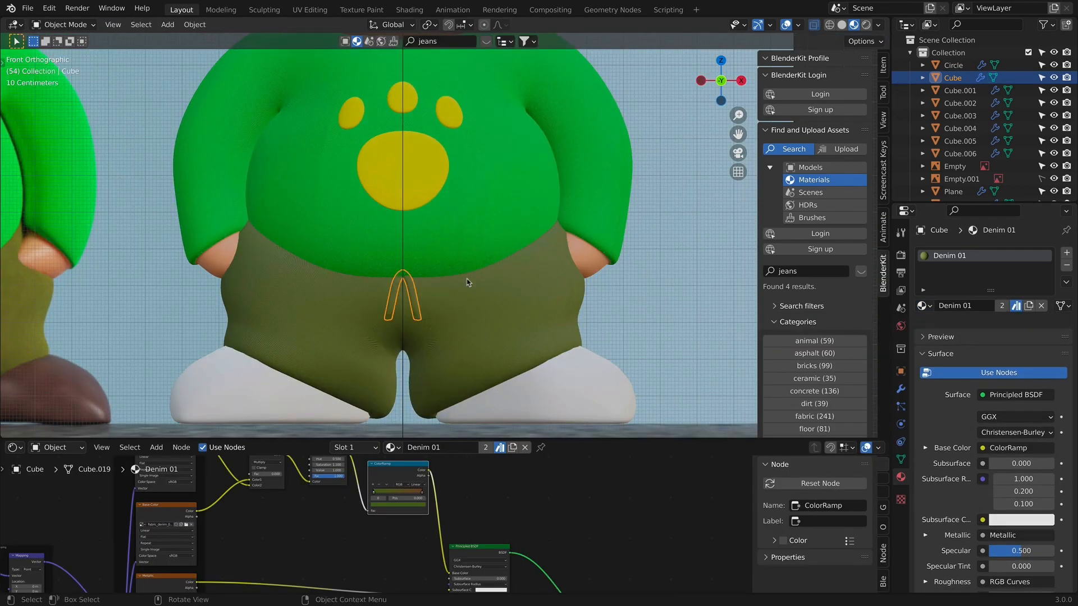
Rescale the trousers' UV islands in the UV Editing workspace and return to Object Mode in the Layout workspace.
click(376, 319)
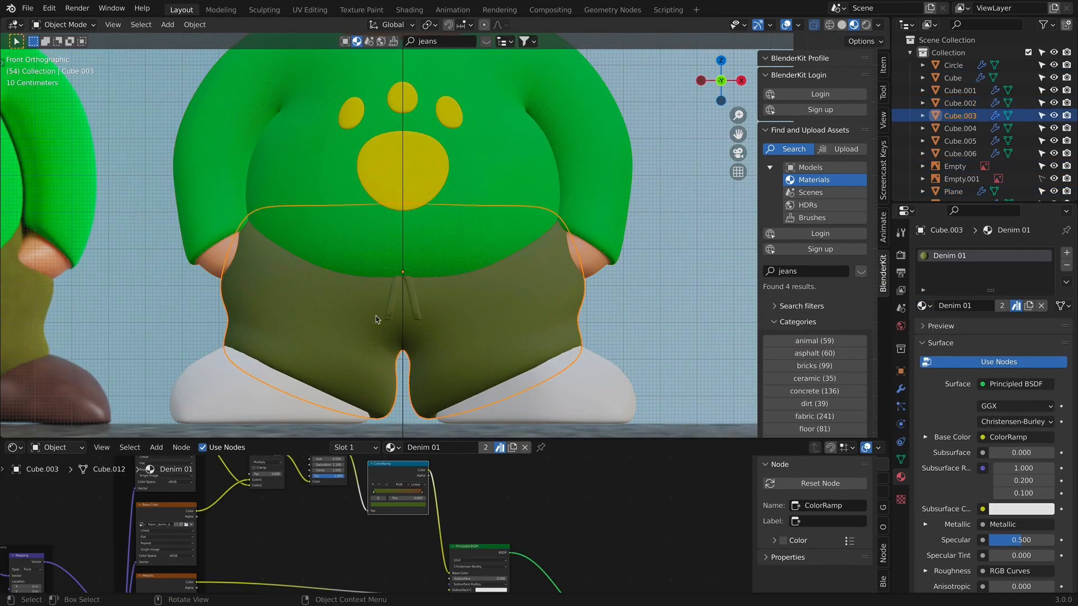
click(333, 9)
scroll(299, 250, down, 2)
key(s)
click(276, 262)
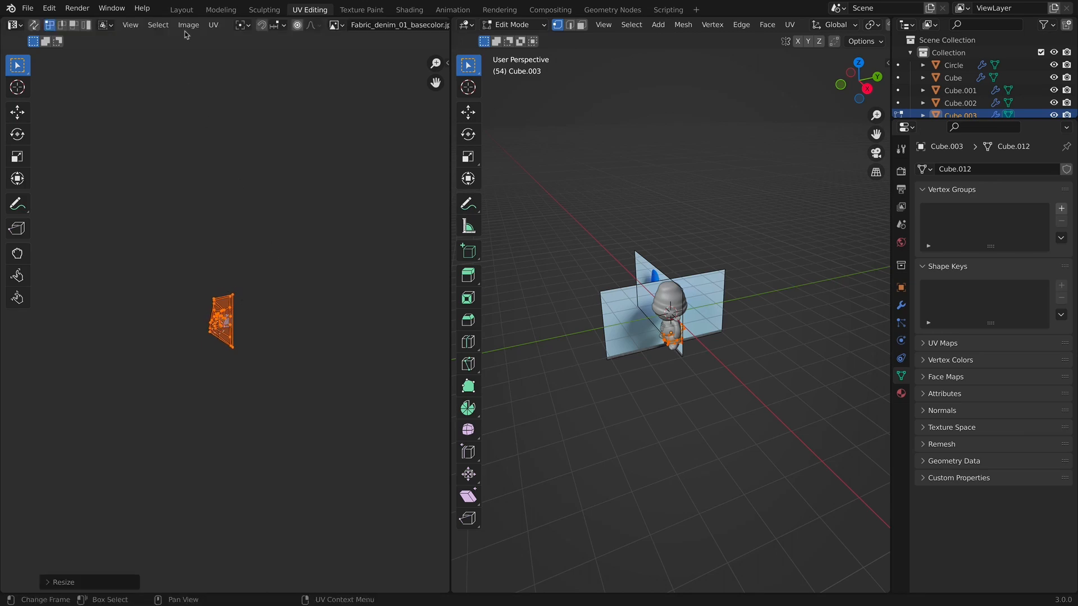
click(181, 10)
key(Tab)
scroll(620, 279, down, 4)
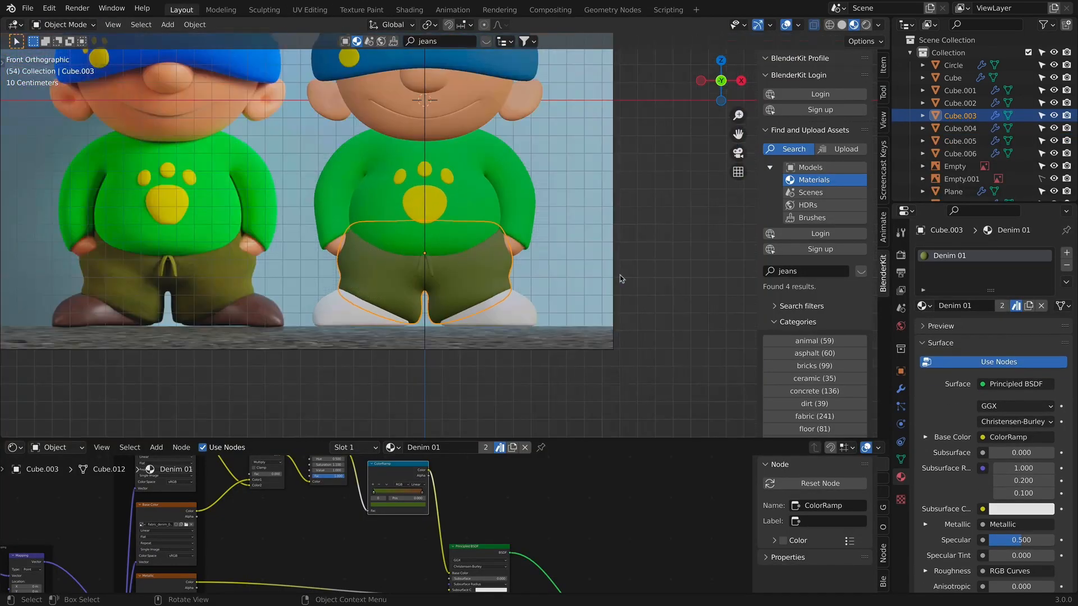
Search BlenderKit materials for leather and apply Burlington Leather to the shoes.
click(515, 316)
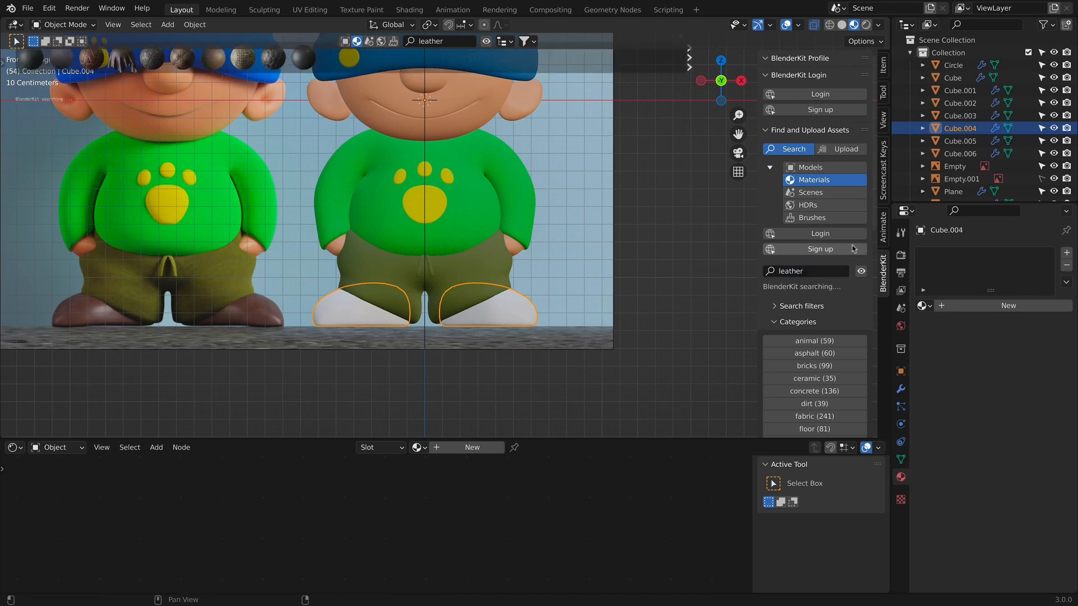
mouse_move(123, 62)
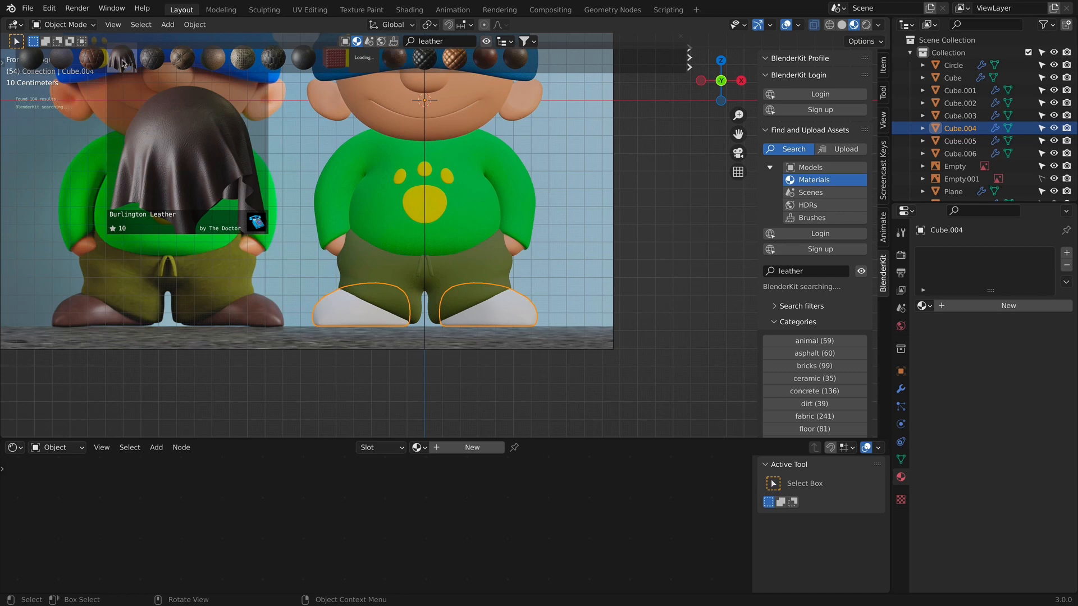
drag(123, 62, 429, 97)
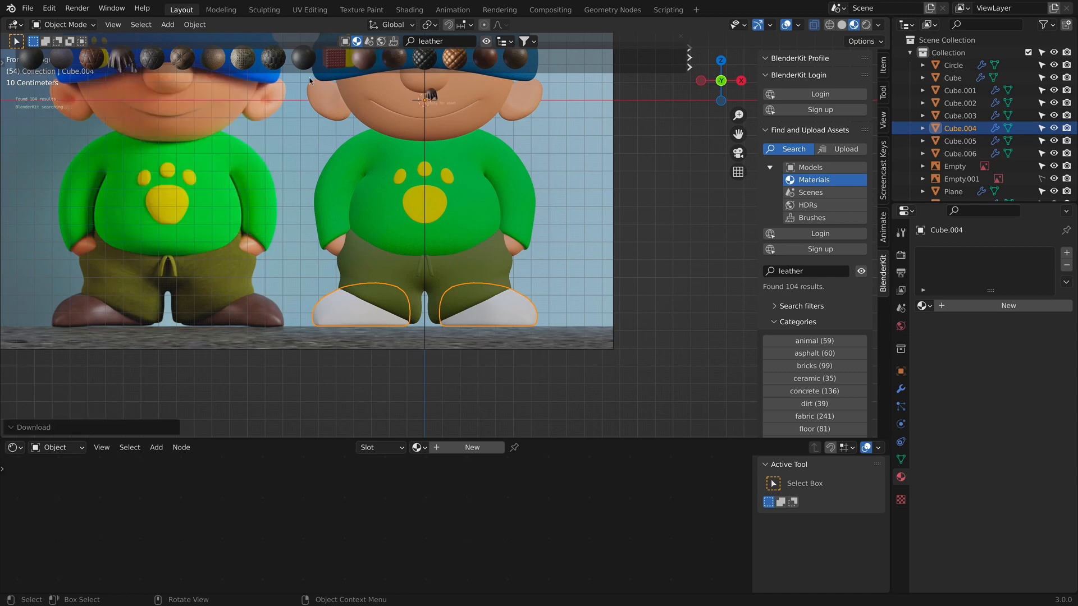
mouse_move(481, 63)
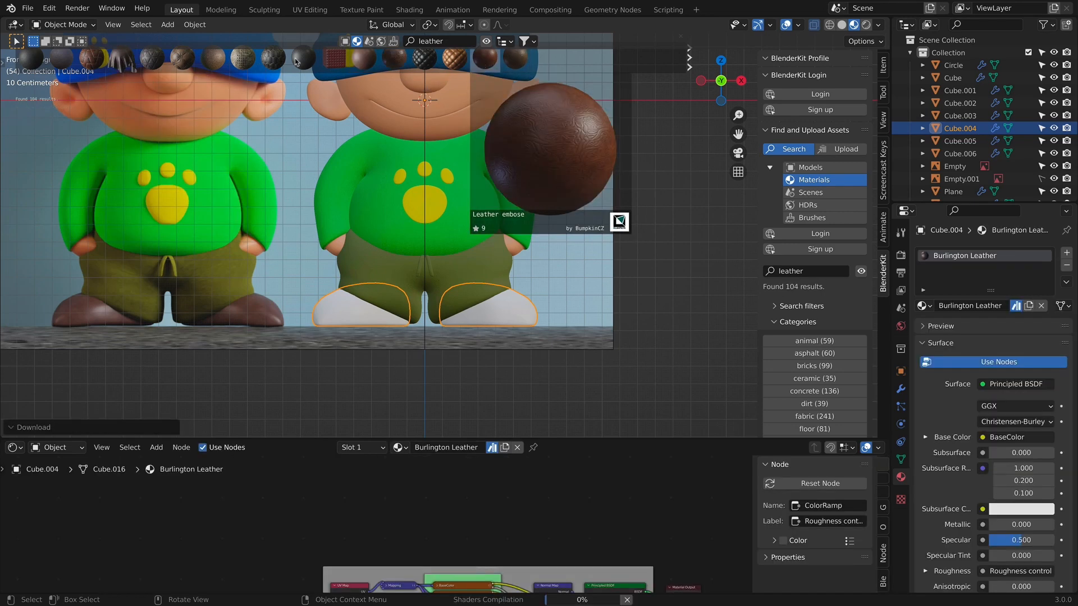
Try to unwrap the whole shoe mesh with the Angle Based method and a 0.010 margin.
key(Tab)
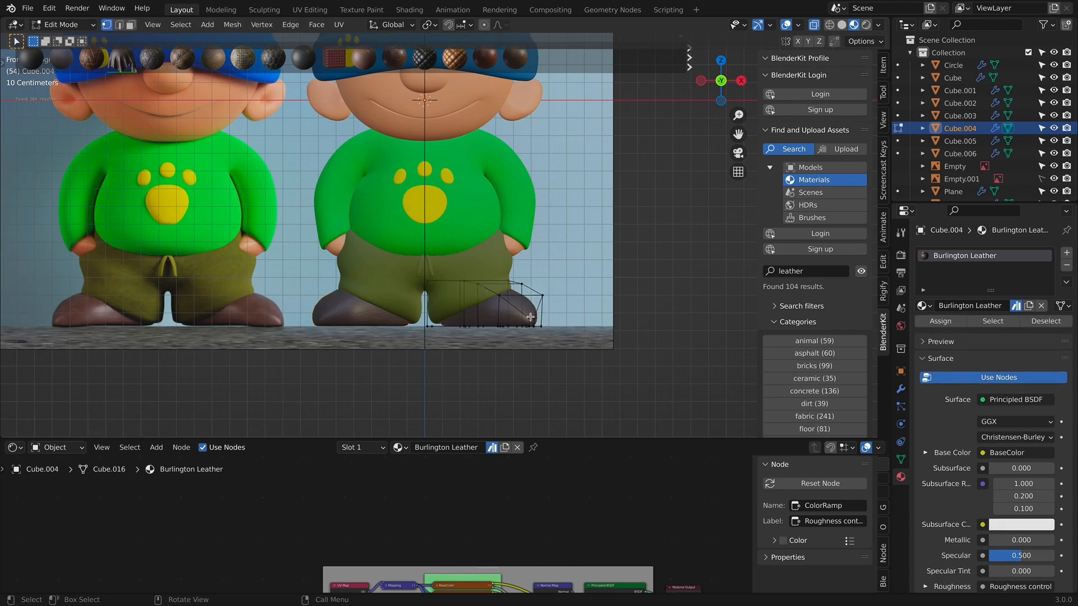
key(a)
key(u)
click(518, 318)
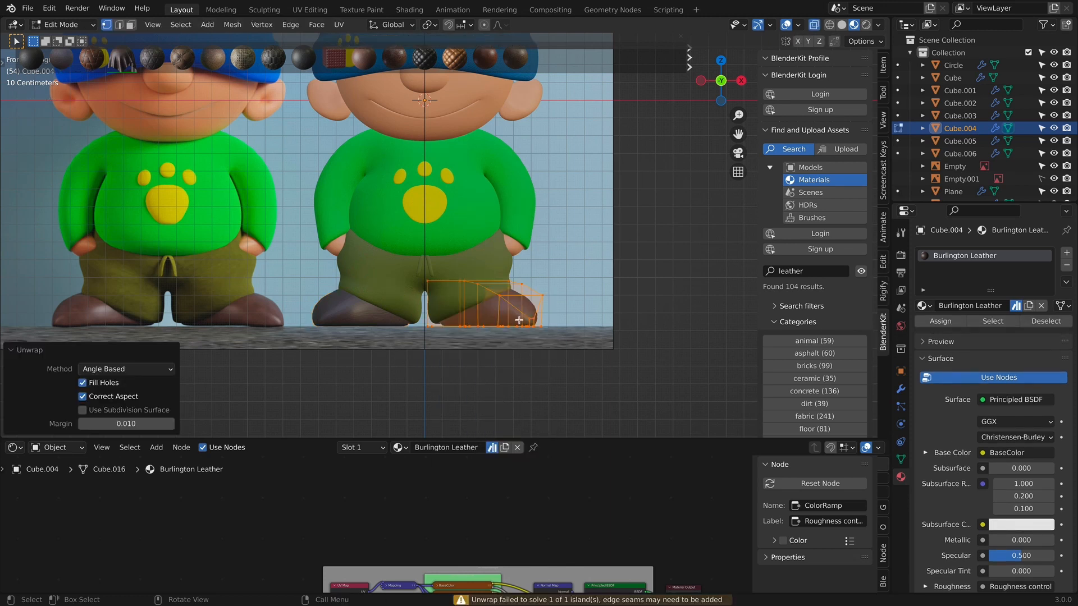
key(u)
click(512, 343)
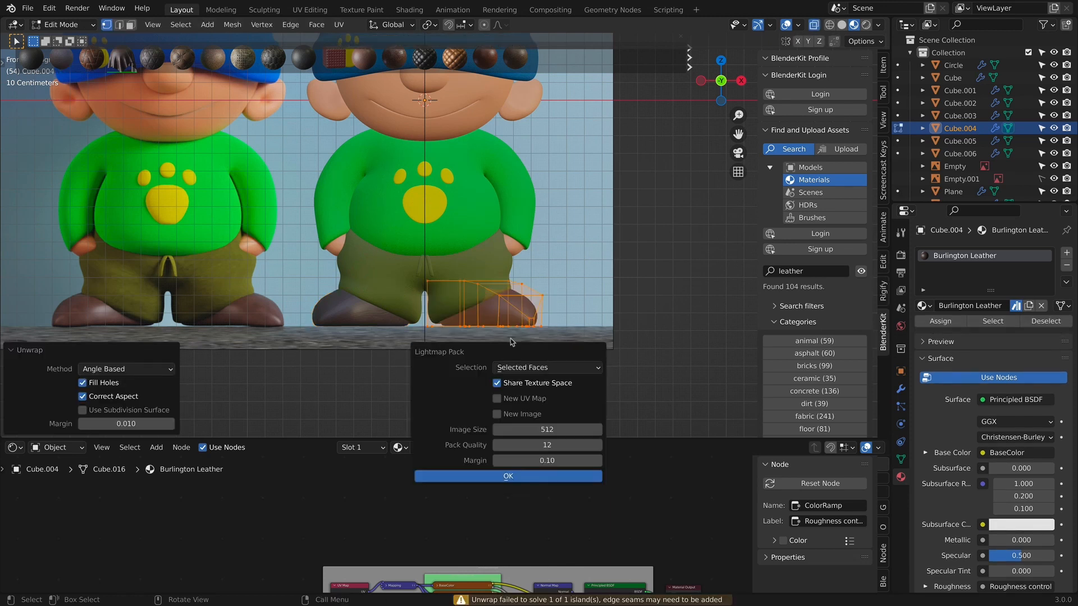
key(Escape)
Unwrap the shoes with Smart UV Project at a 66° angle limit and 0.010 island margin, and leave Edit Mode.
key(u)
click(514, 300)
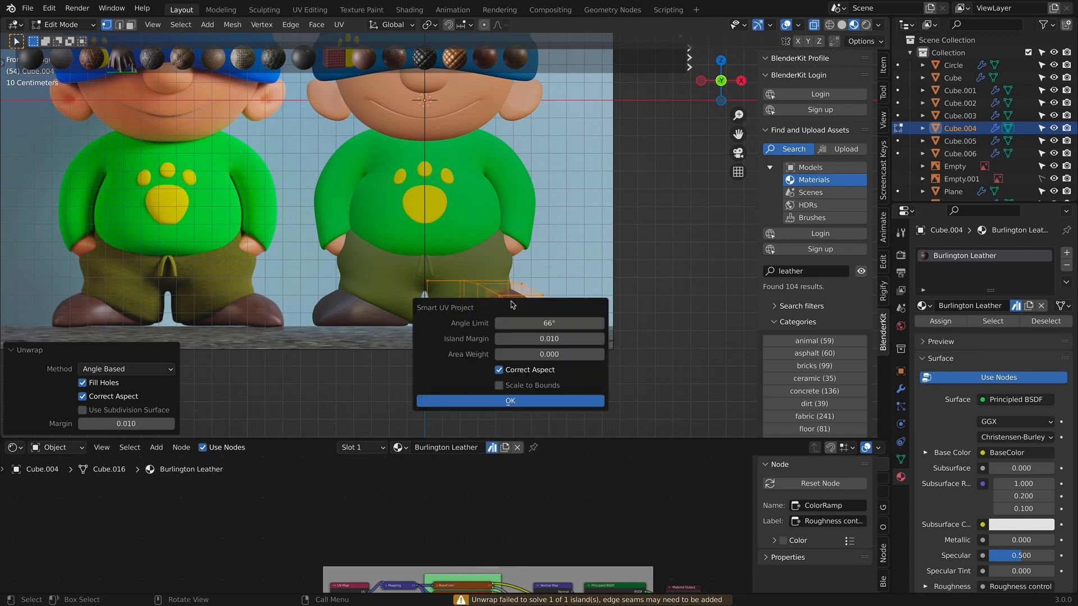
click(528, 399)
key(Tab)
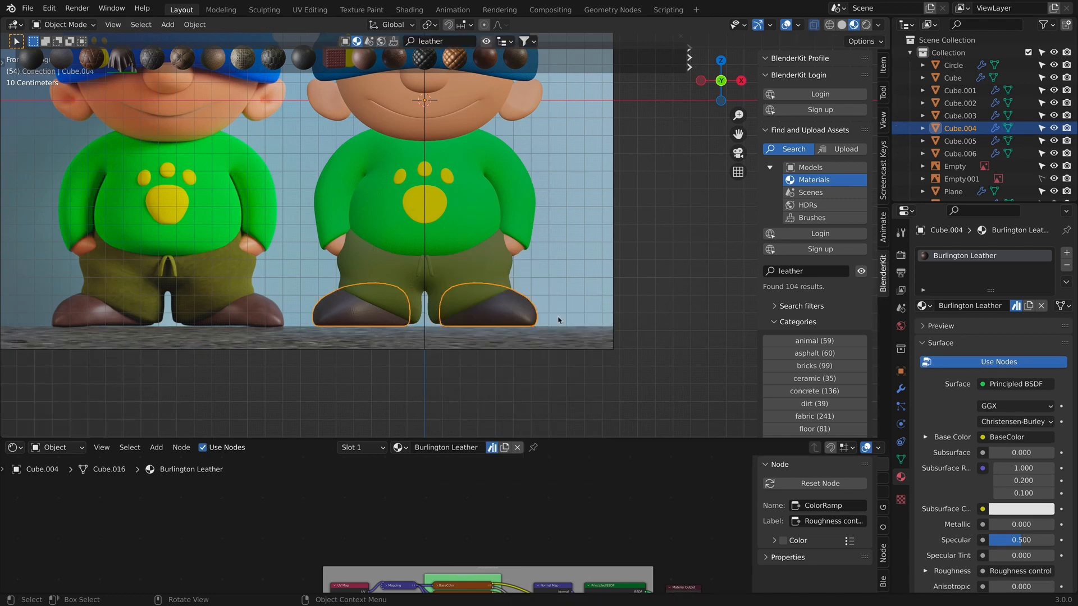
Enlarge all of the shoes' UV islands in the UV Editing workspace and return to the Layout workspace.
scroll(561, 316, up, 5)
mouse_move(175, 43)
click(264, 10)
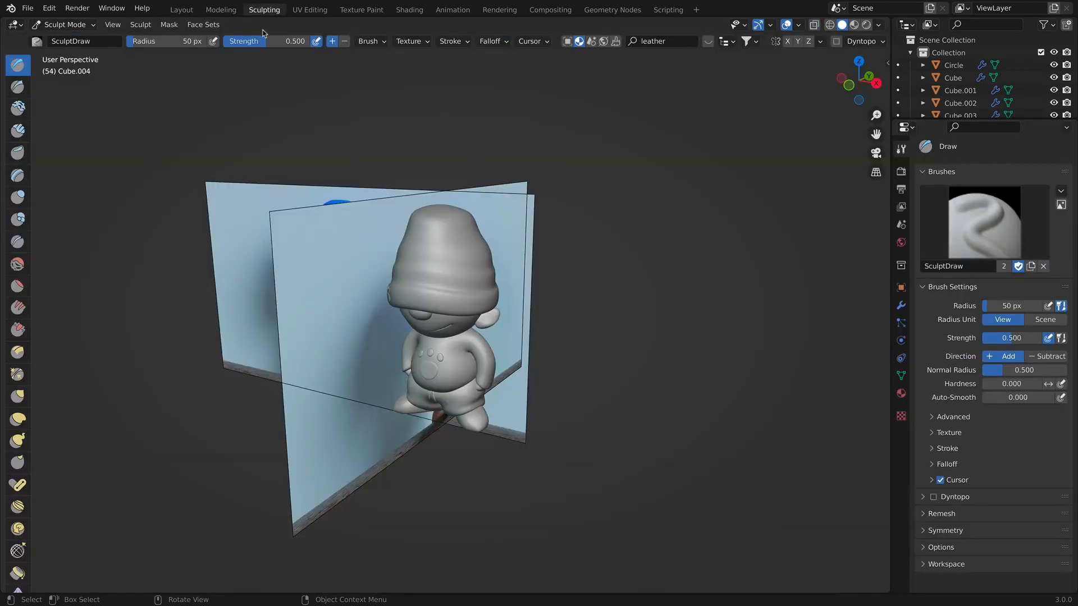
click(310, 9)
key(a)
key(s)
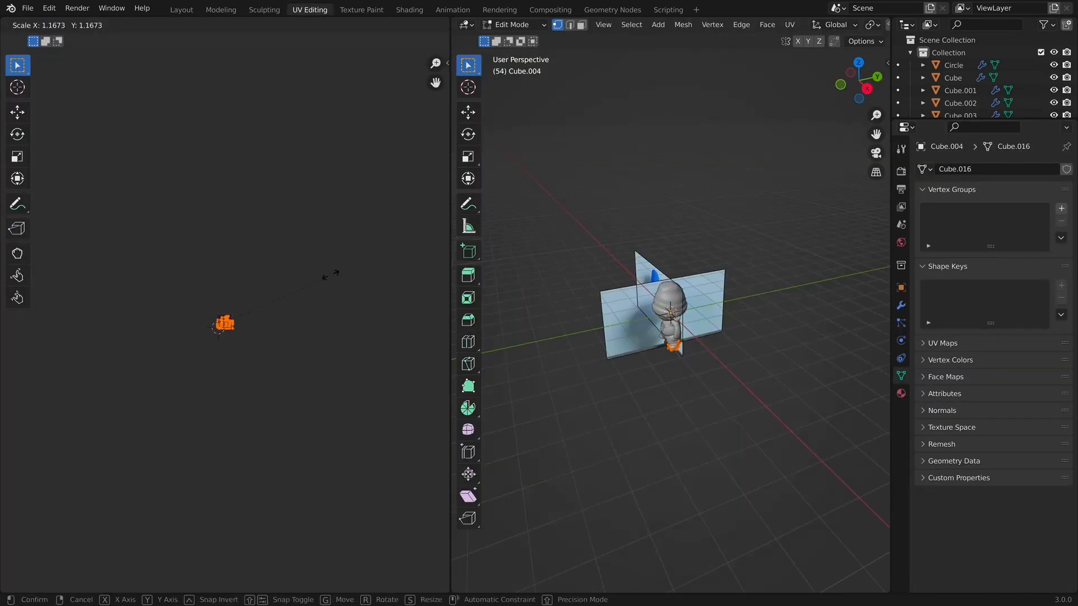
click(101, 108)
click(182, 10)
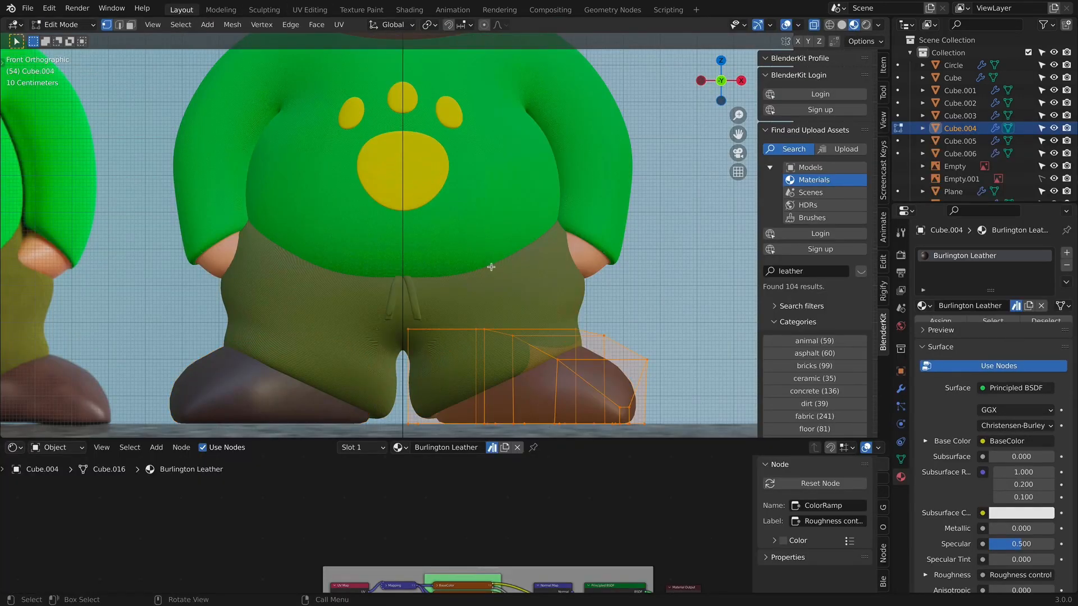
scroll(638, 325, down, 5)
shift+scroll(640, 313, down, 2)
middle_drag(640, 312, 493, 303)
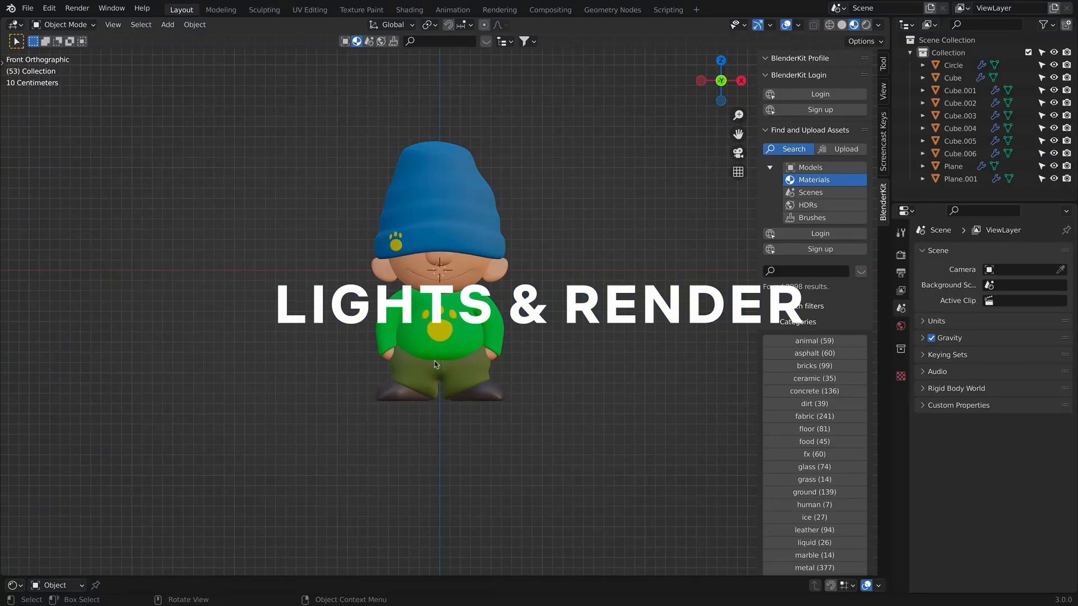
Add a mesh plane at the character's position and scale it up by about 4.36.
key(shift+a)
mouse_move(418, 254)
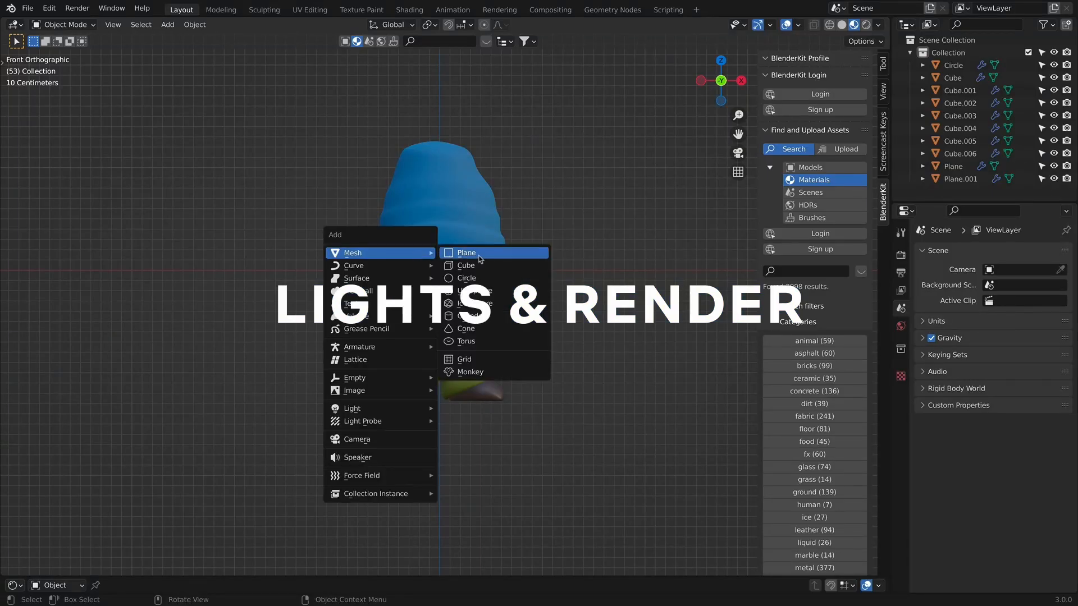
click(469, 252)
key(s)
click(57, 309)
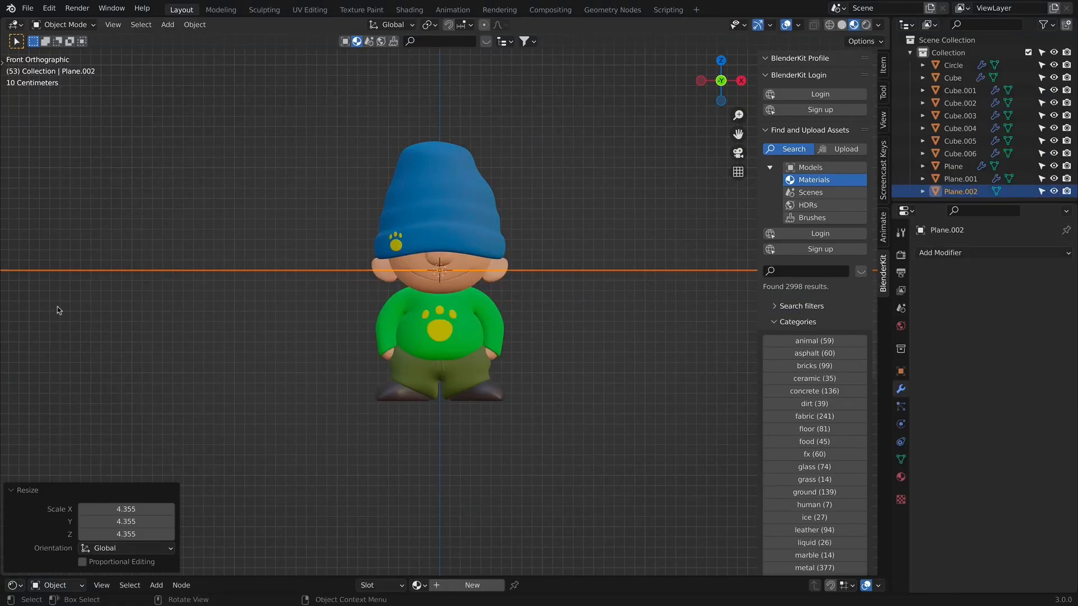
Rotate the new plane -90° about the X axis so it stands upright.
scroll(266, 320, down, 3)
text(rx)
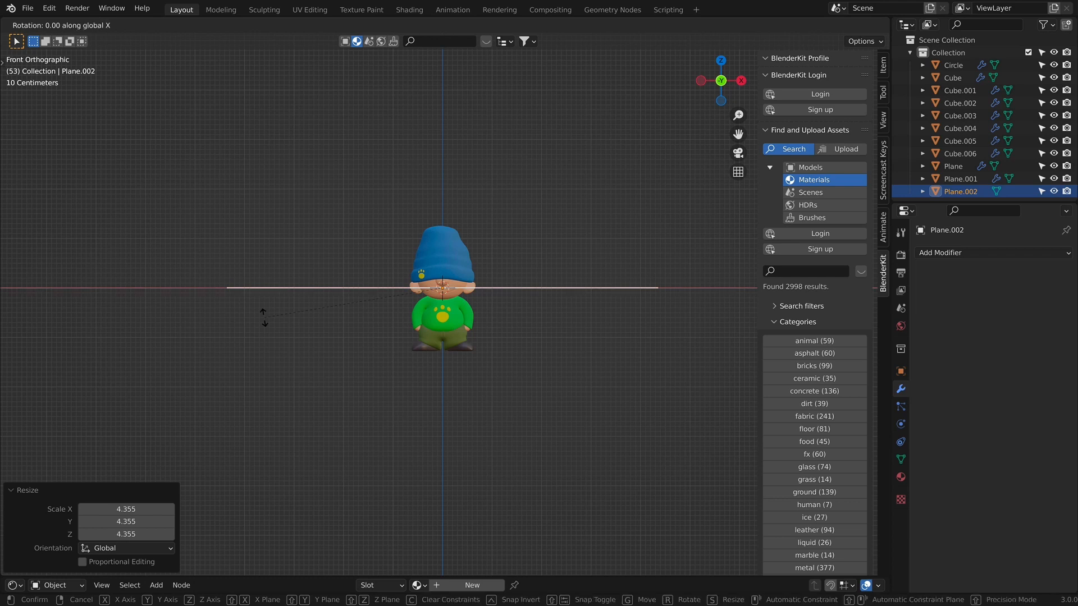
text(-90)
key(Return)
scroll(325, 290, down, 2)
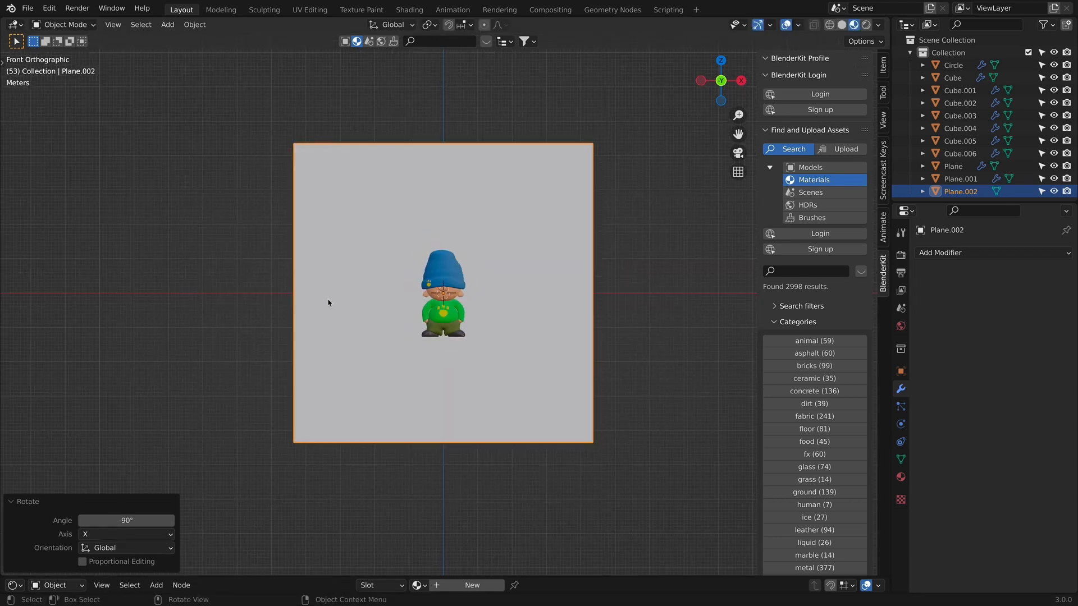
key(r)
key(Escape)
Move the upright plane about 0.77 m behind the character along Y and raise it about 1.30 m along Z.
key(KP_3)
key(g)
key(y)
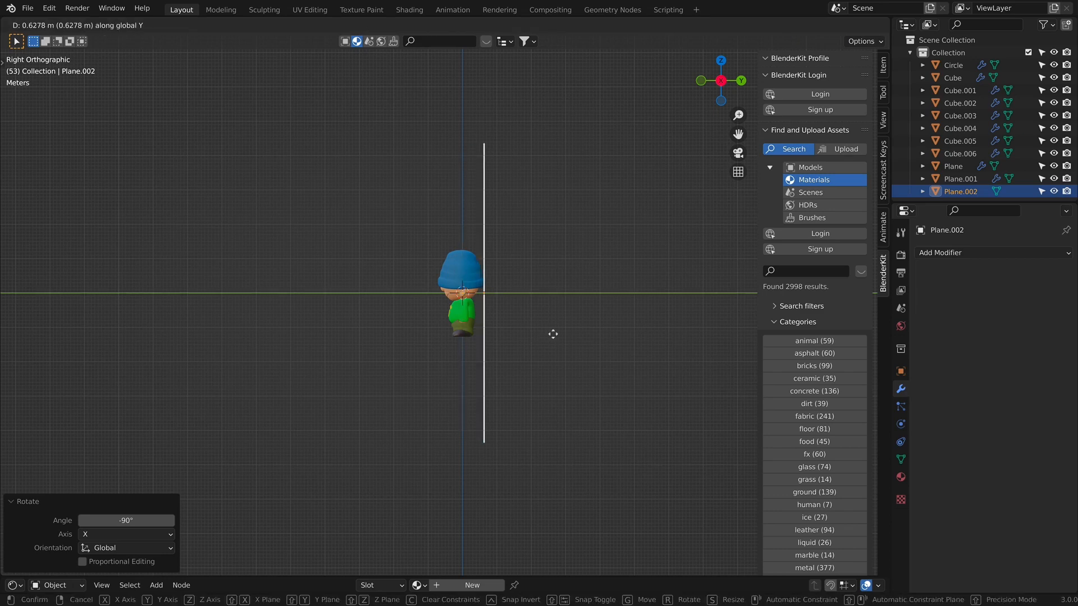
click(557, 335)
key(KP_1)
scroll(517, 296, up, 2)
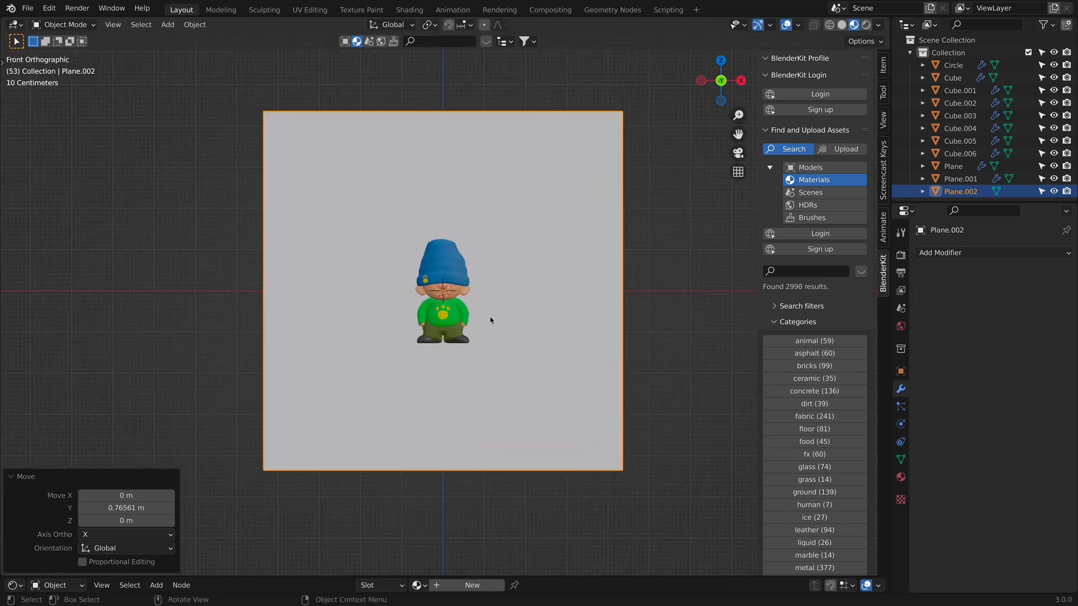
key(g)
key(z)
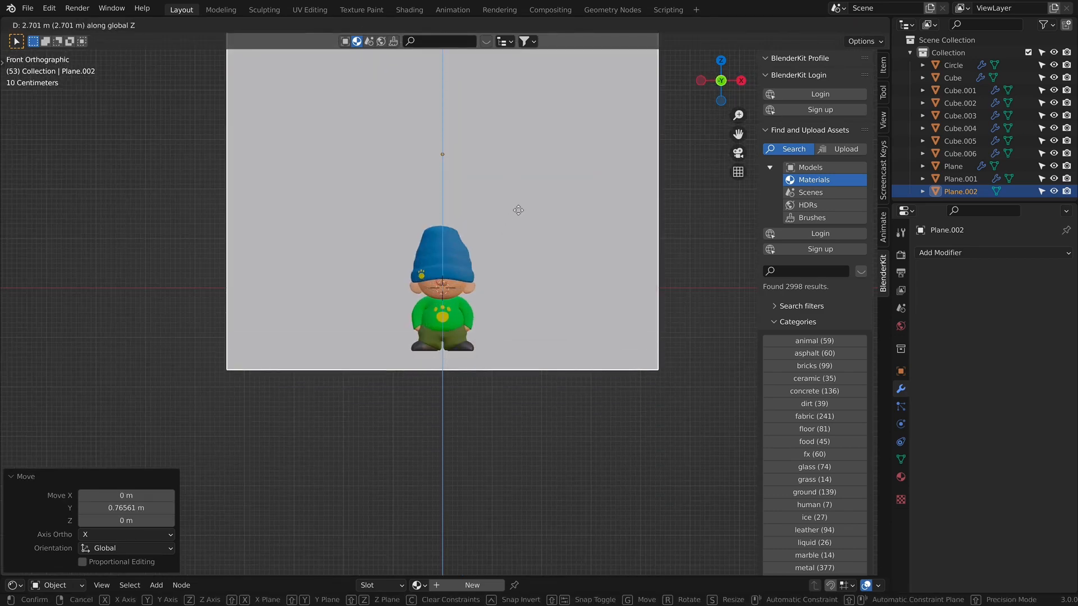
click(519, 257)
Add a cube and stretch it by about 2.68 along the X axis.
key(shift+a)
mouse_move(393, 352)
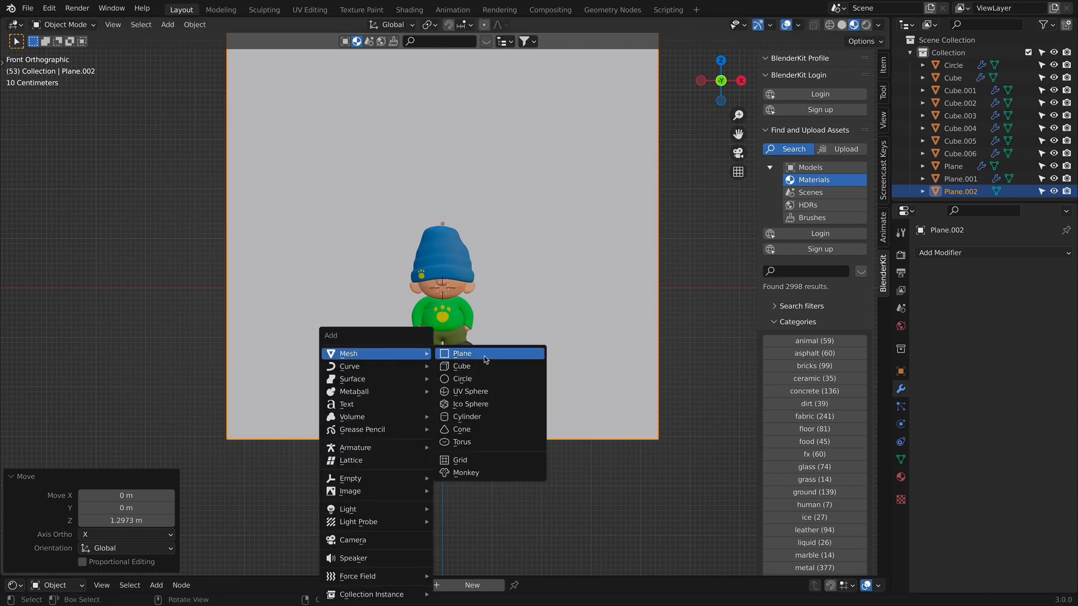
click(486, 366)
key(s)
key(x)
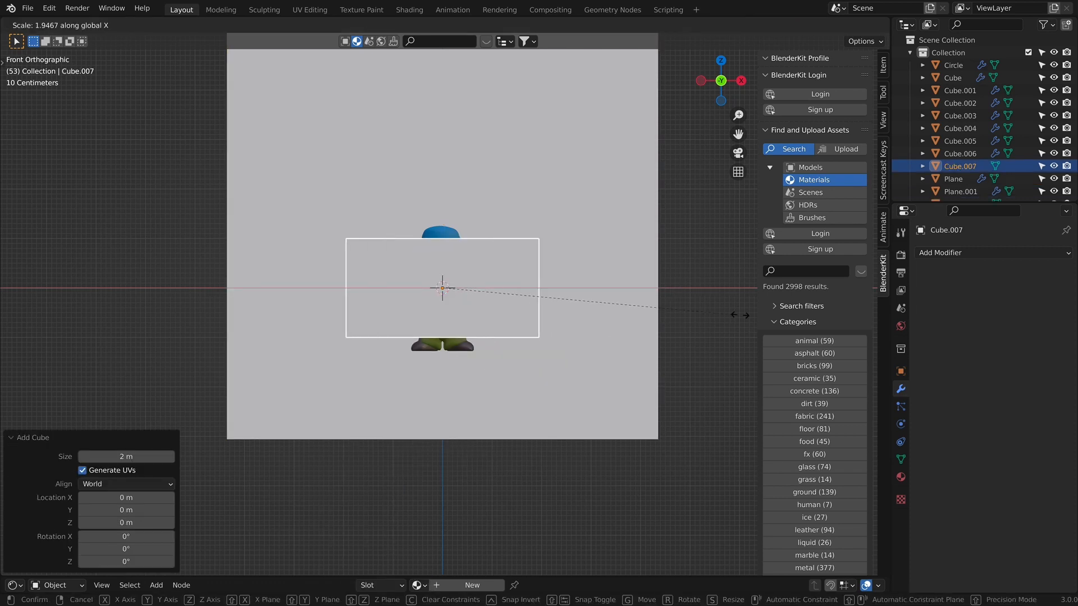
click(641, 328)
Lower the stretched cube about 2.24 m along Z, beneath the character's feet.
key(g)
key(z)
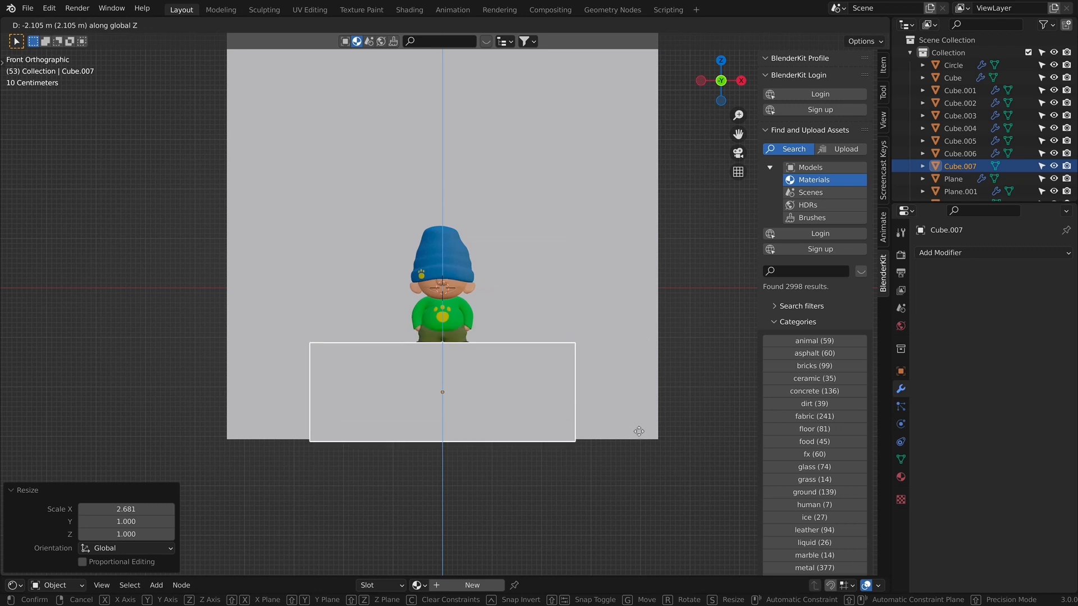
click(638, 442)
Scale the stretched cube to about 0.852 along Z and raise it about 0.117 m toward the character's feet.
key(s)
key(z)
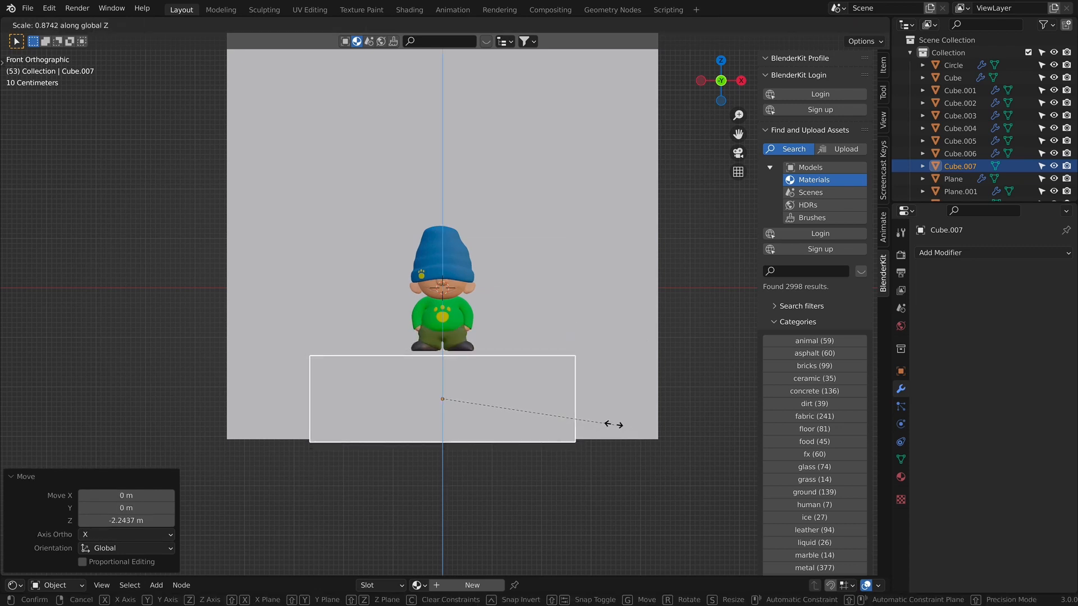
click(610, 428)
key(g)
key(z)
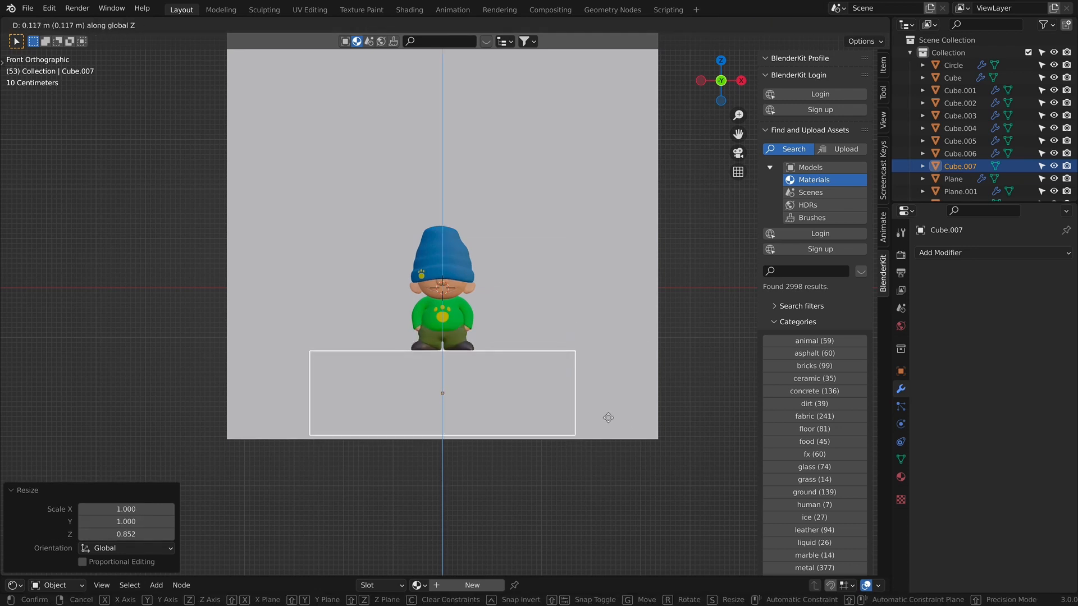
click(608, 417)
Scale the cube by about 1.02 along Z and lower it about 0.043 m.
key(s)
key(z)
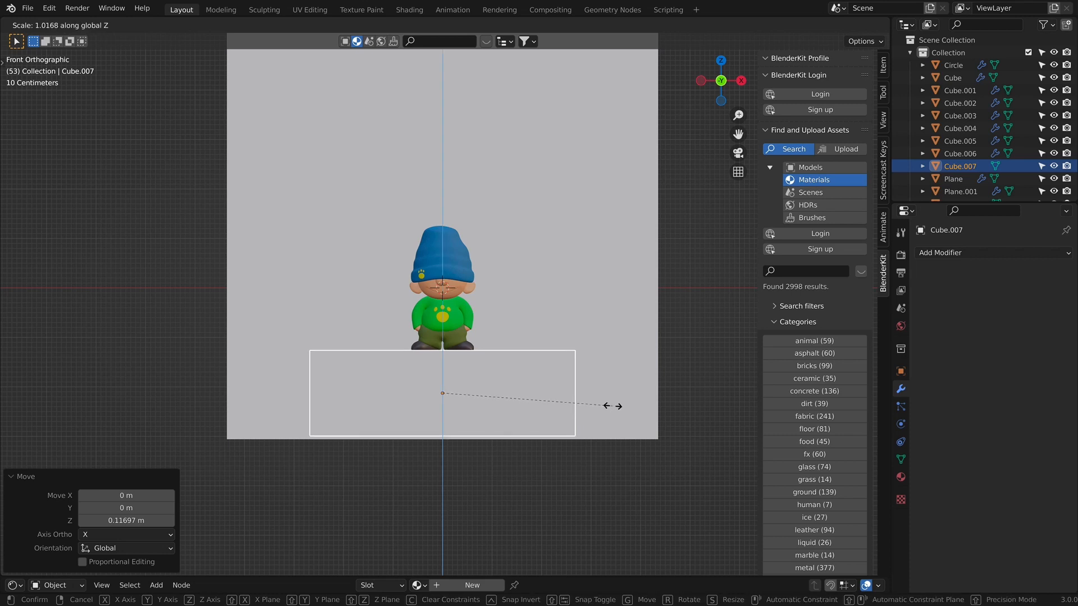
click(612, 404)
key(g)
key(z)
click(613, 408)
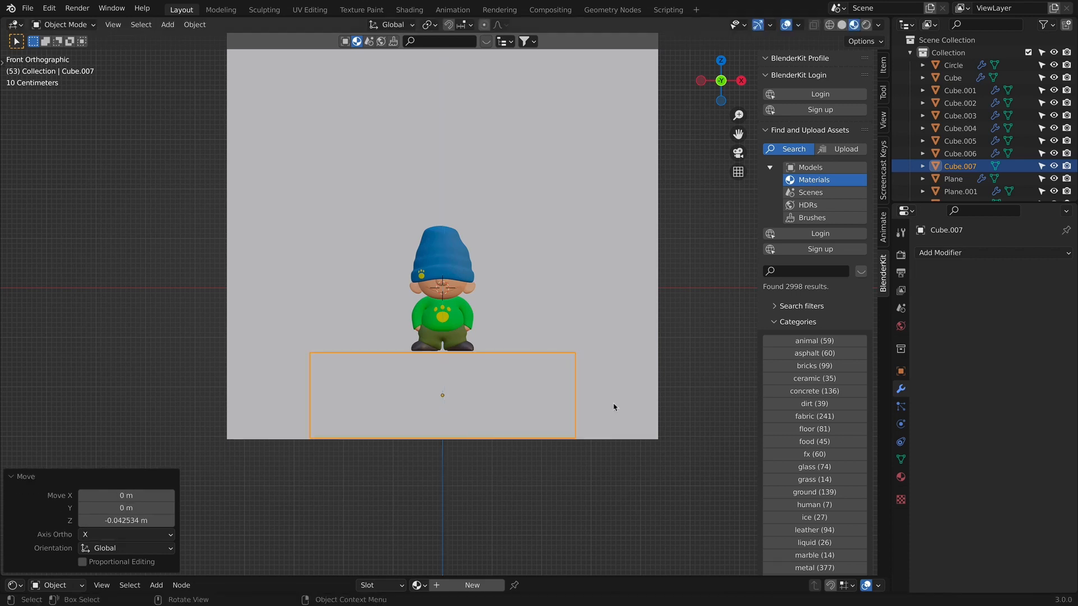
Stretch the cube slightly more along Z and raise it about 0.011 m so its top meets the character's shoes.
key(s)
key(z)
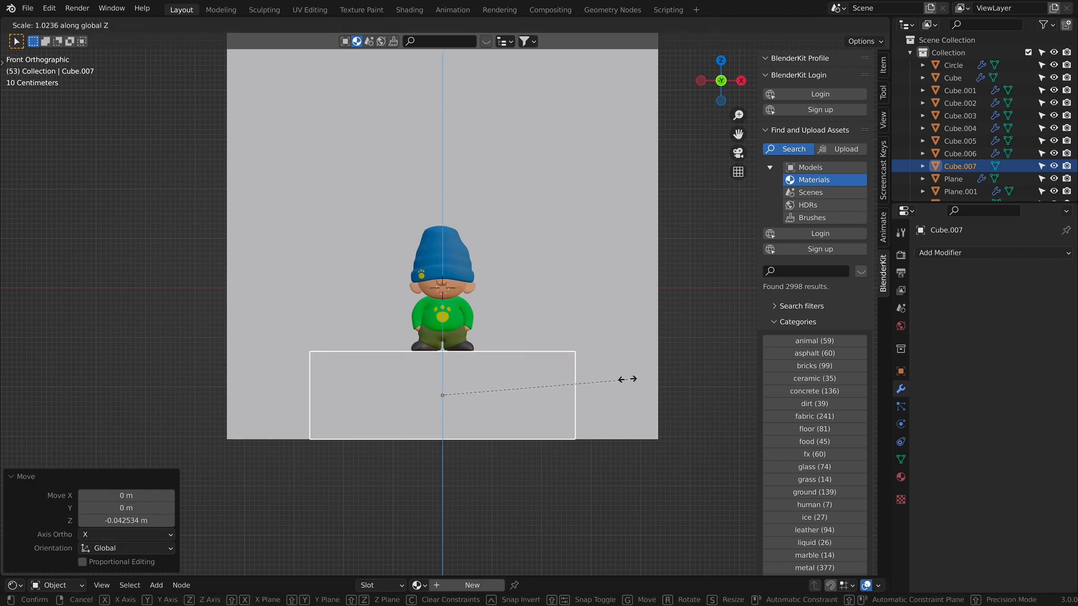
click(628, 378)
key(g)
key(z)
click(627, 378)
scroll(623, 382, up, 5)
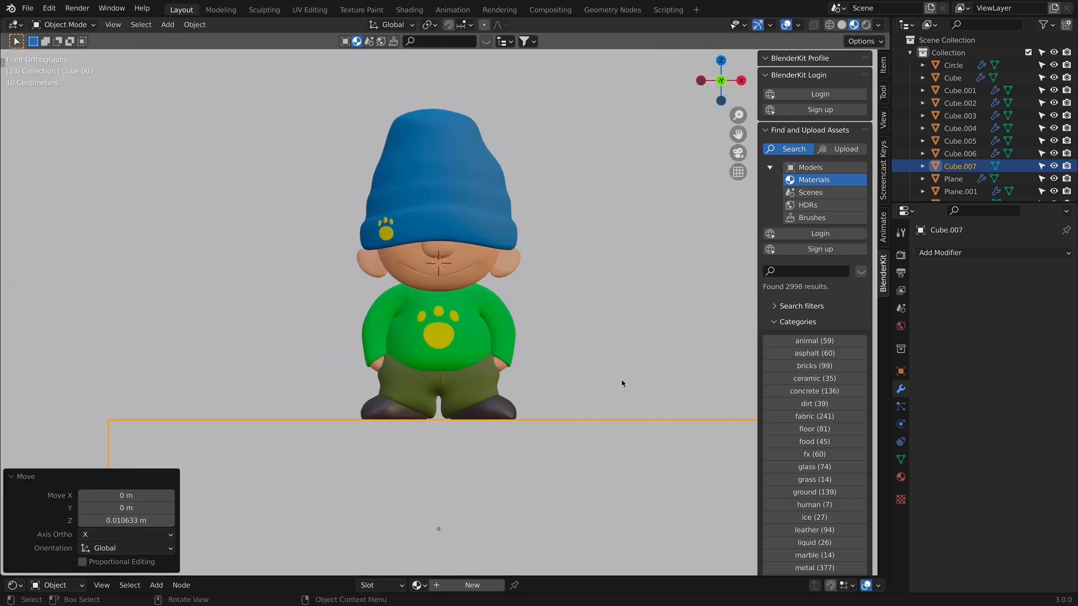
middle_drag(631, 299, 501, 441)
key(KP_1)
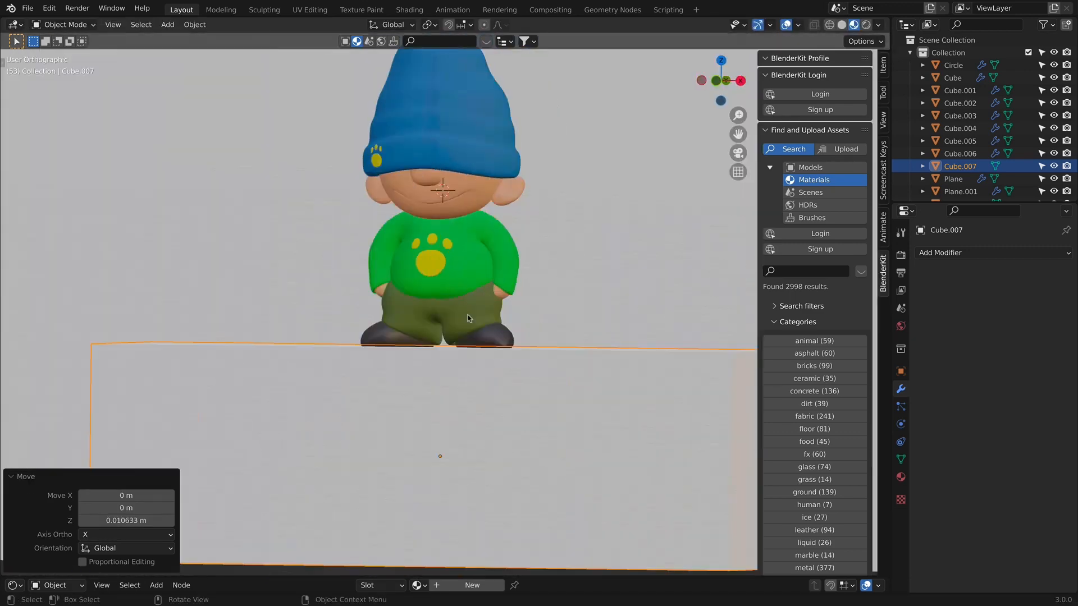
Bevel all edges of the cube beneath the character.
key(Tab)
scroll(537, 347, down, 3)
middle_drag(539, 348, 655, 414)
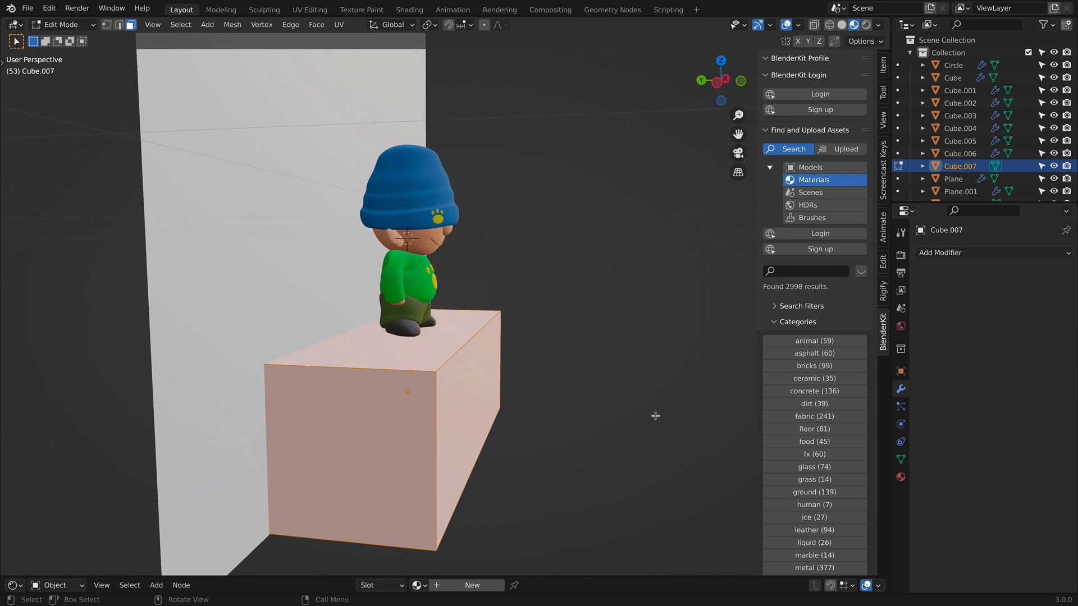
key(ctrl+b)
click(599, 404)
key(Tab)
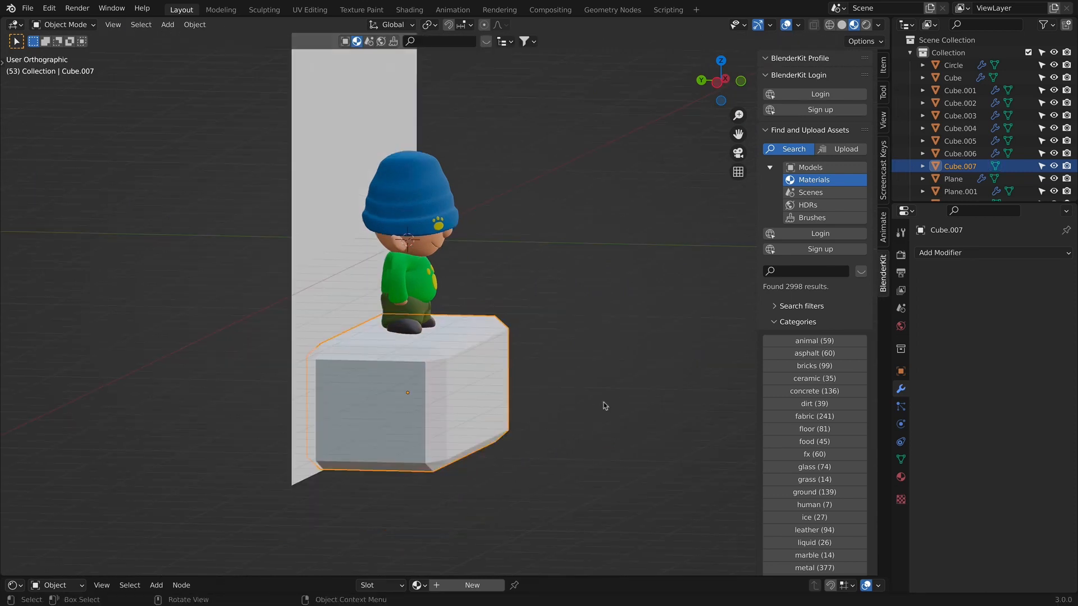
Shade the bevelled cube smooth and enter its edit mode.
key(KP_1)
right_click(515, 383)
click(516, 382)
key(Tab)
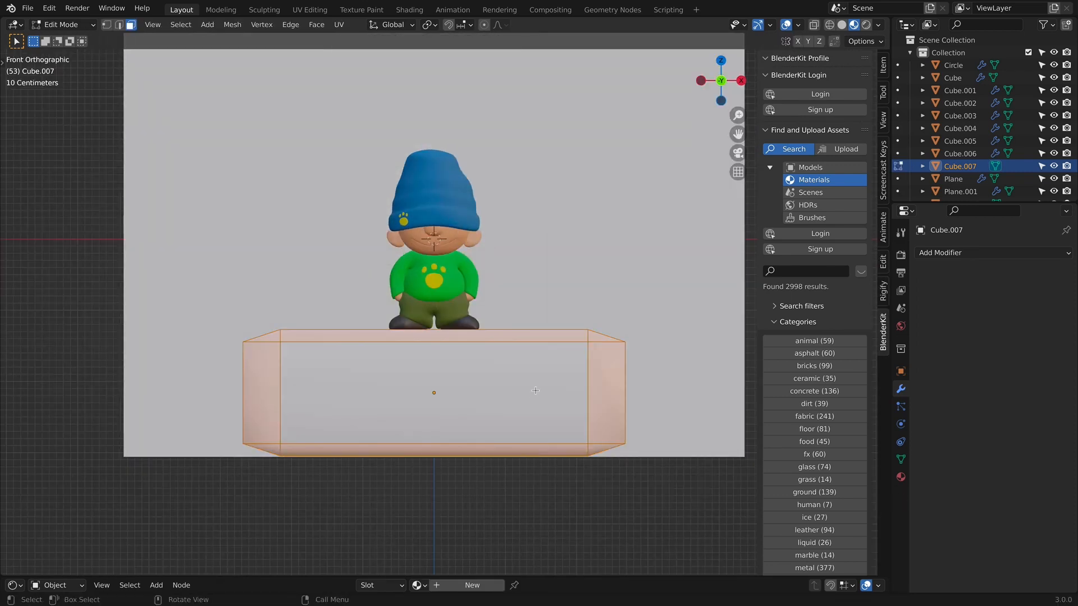
key(s)
key(x)
key(Escape)
Select the inner bevel vertices at both ends of the block, through the mesh, and scale them outward by about 1.17 along X.
key(alt+z)
drag(262, 322, 354, 500)
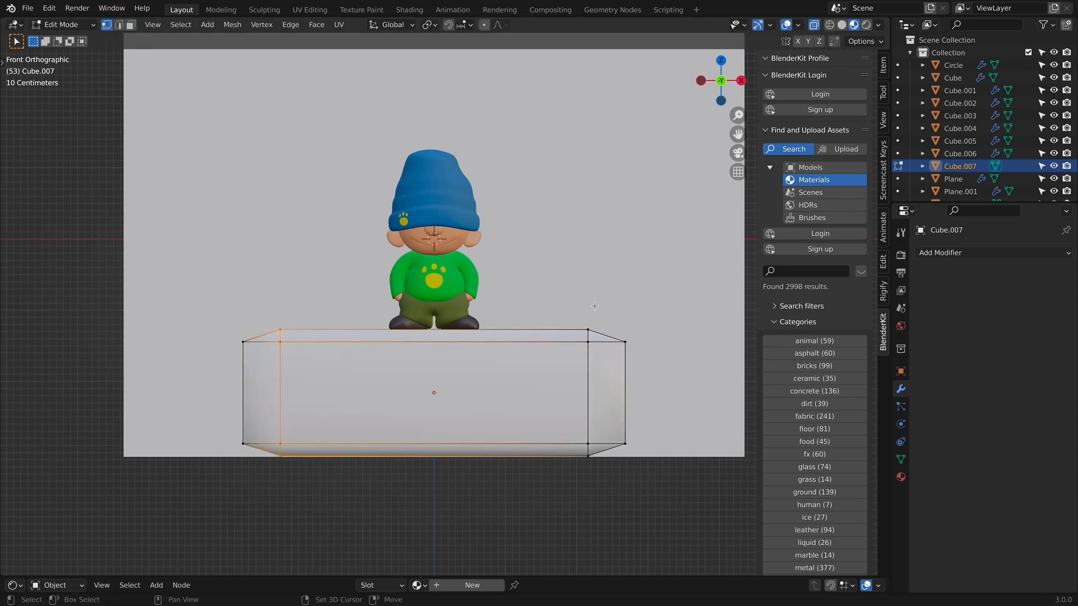
shift+drag(572, 277, 608, 492)
key(s)
key(x)
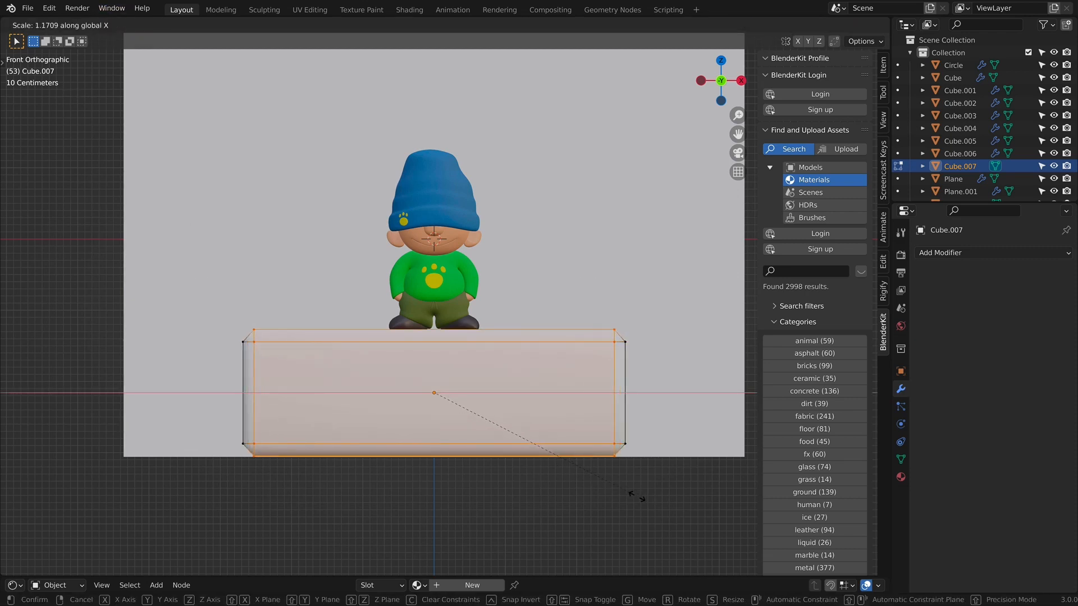
click(635, 496)
key(Tab)
middle_drag(507, 441, 468, 479)
key(KP_1)
Search the BlenderKit materials for "brick" and apply "Sandblasted bricks colored texture" to the backdrop plane.
click(629, 276)
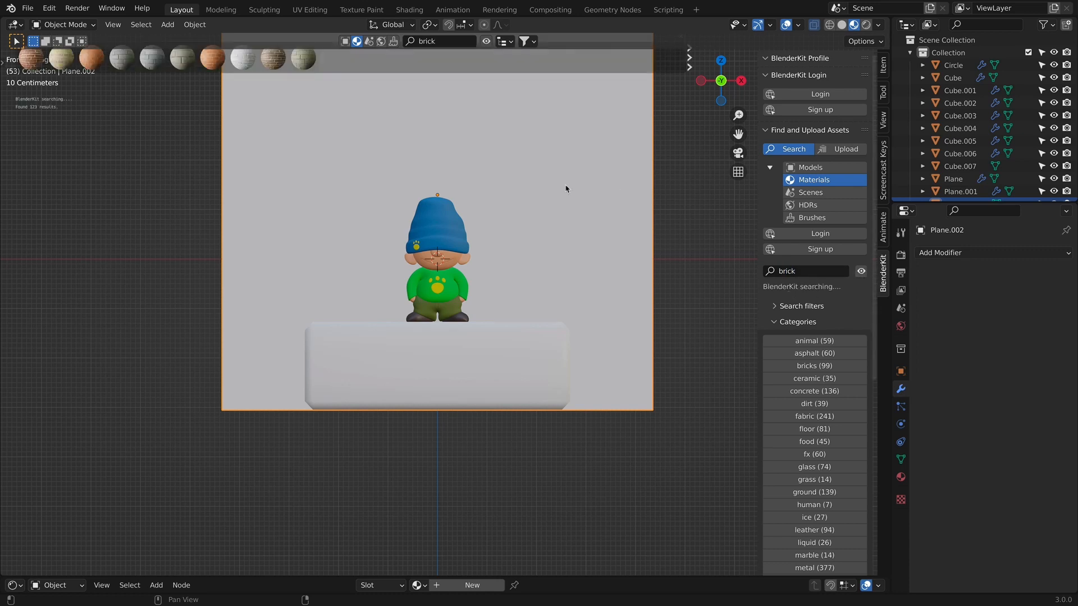
drag(561, 189, 456, 237)
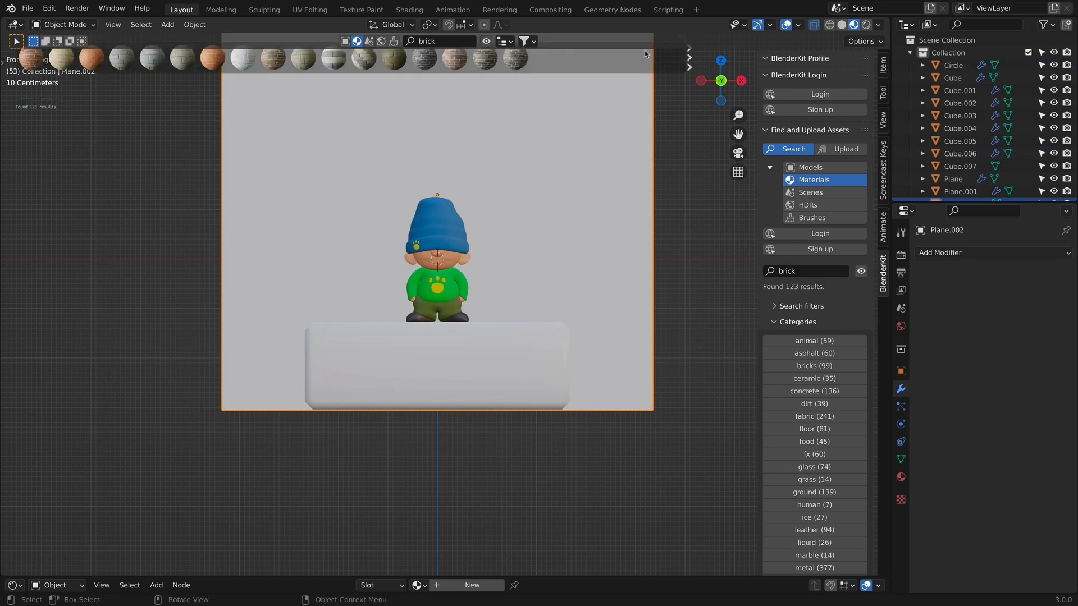
click(690, 57)
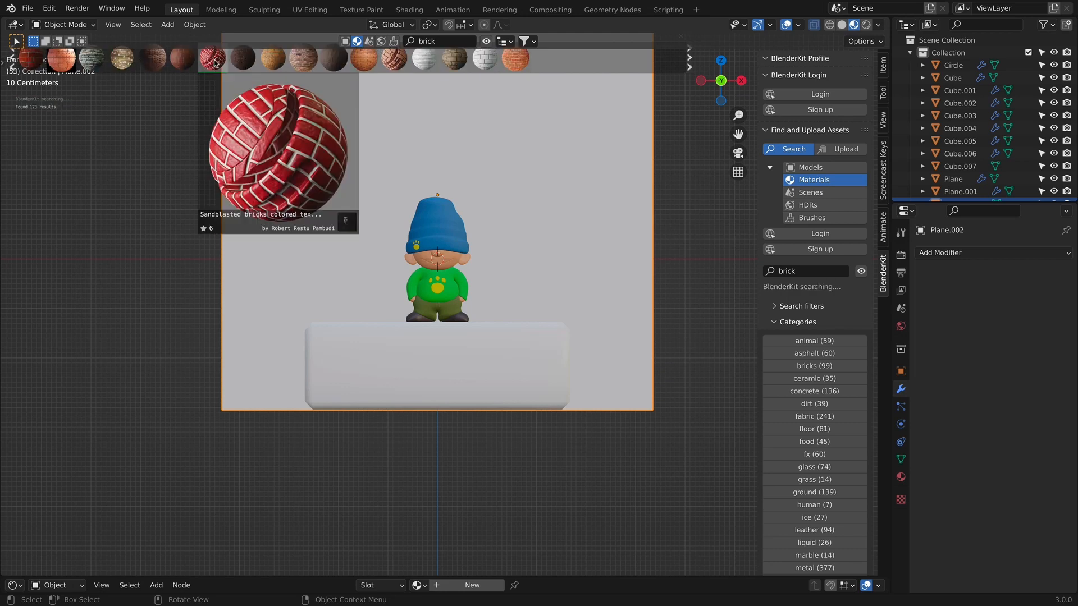
click(215, 61)
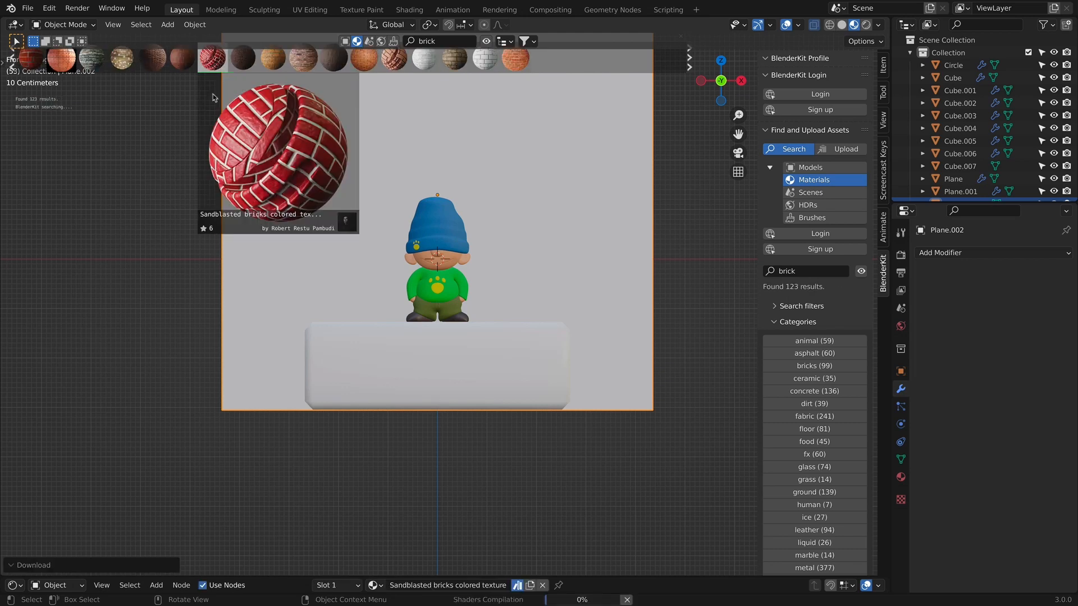
Apply the BlenderKit "rock wall" material, searched with "rock", to the block and stretch its mesh along X to the backdrop's width.
click(493, 361)
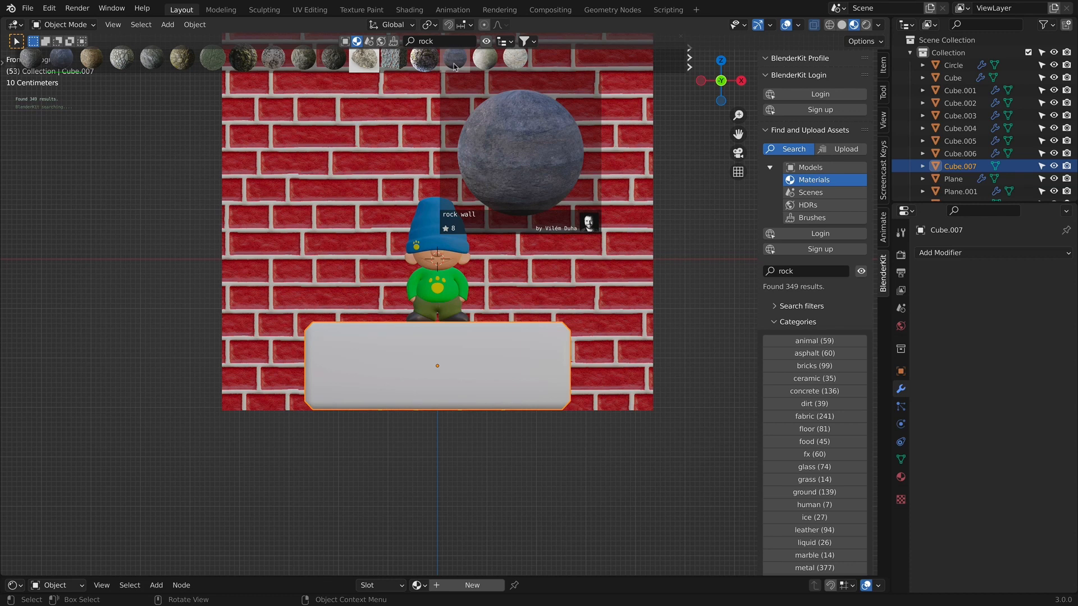
drag(455, 66, 441, 360)
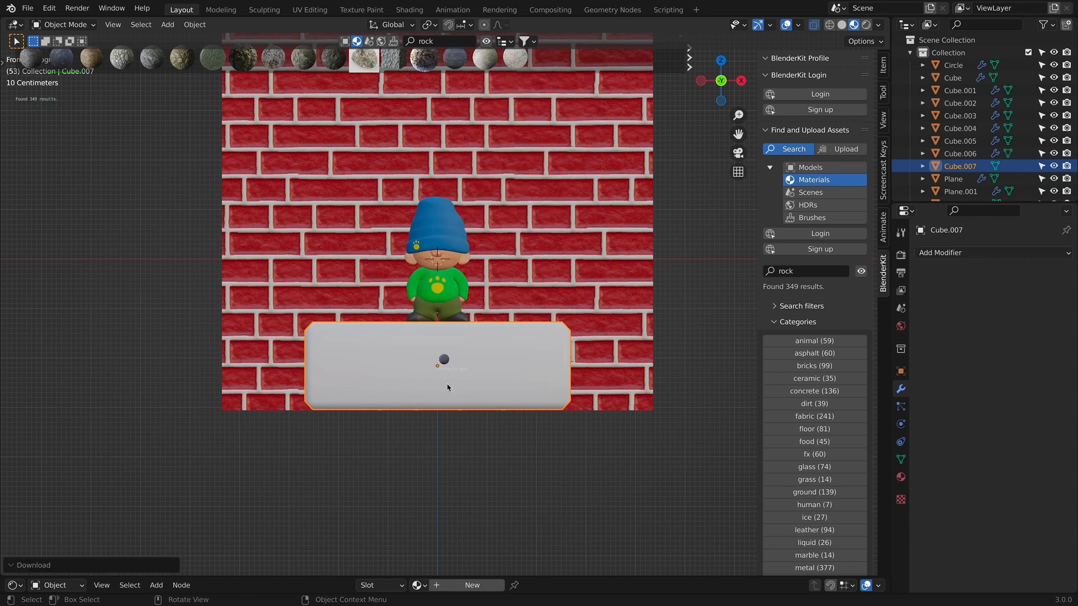
key(Tab)
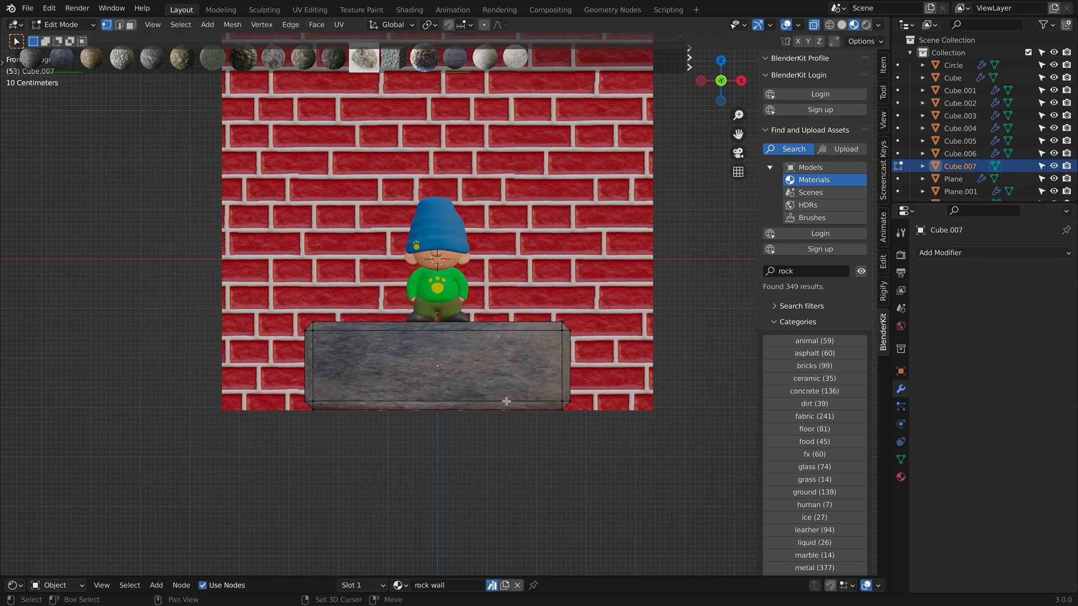
key(a)
scroll(506, 400, down, 1)
key(s)
key(x)
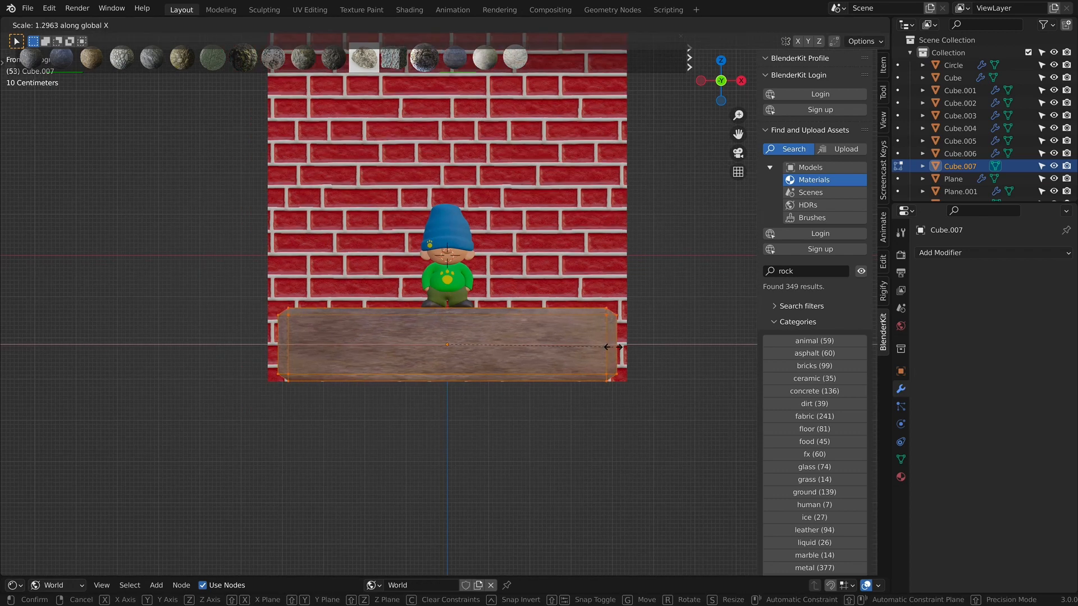
click(621, 348)
key(Tab)
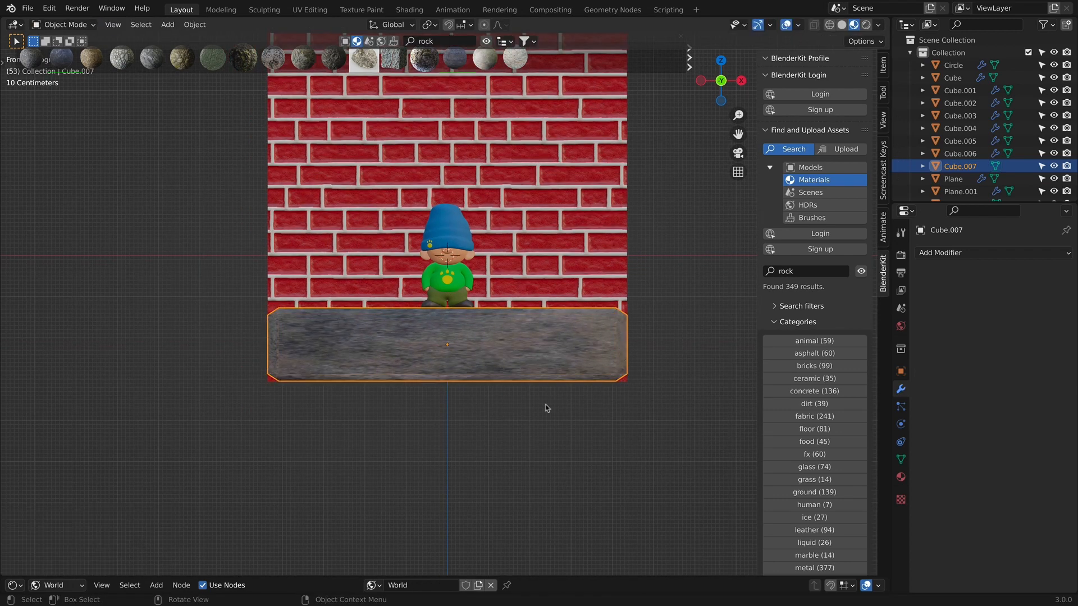
middle_drag(544, 409, 611, 441)
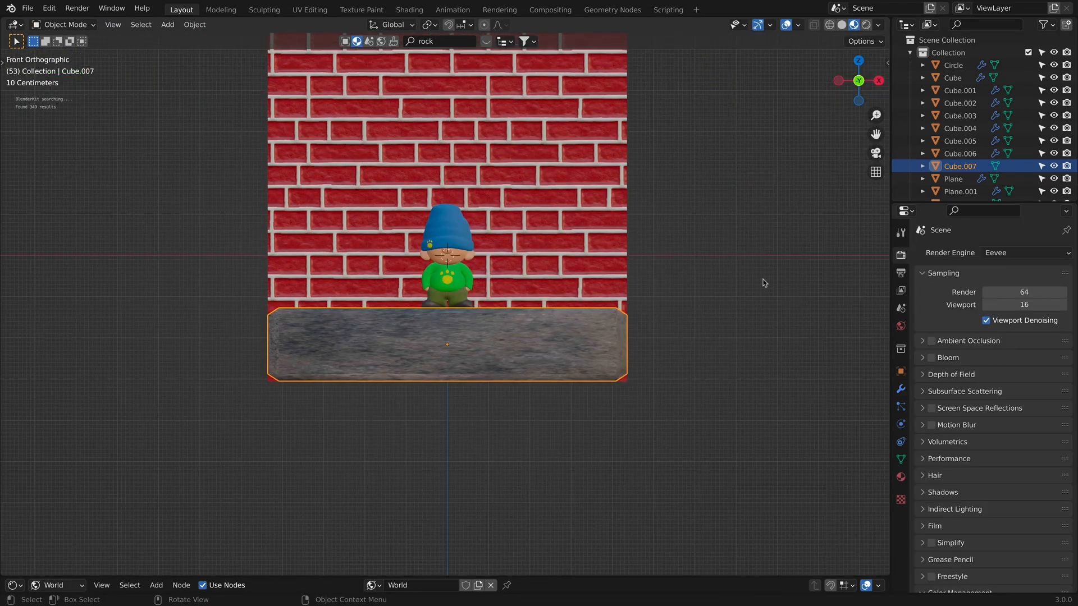
Add a camera and move it about -8.60 m along Y, in front of the character.
key(shift+a)
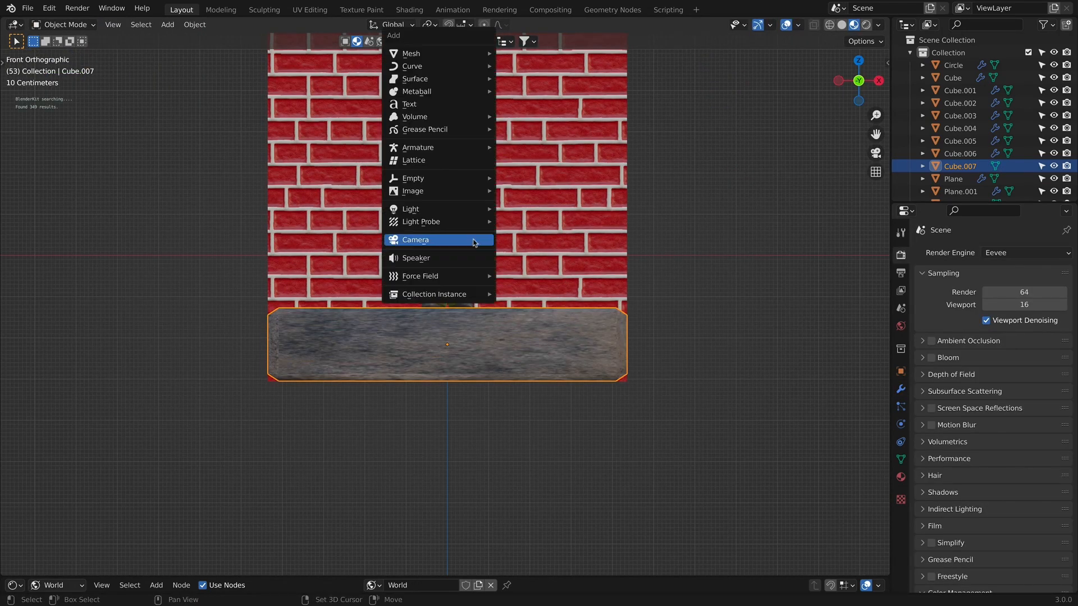
click(472, 242)
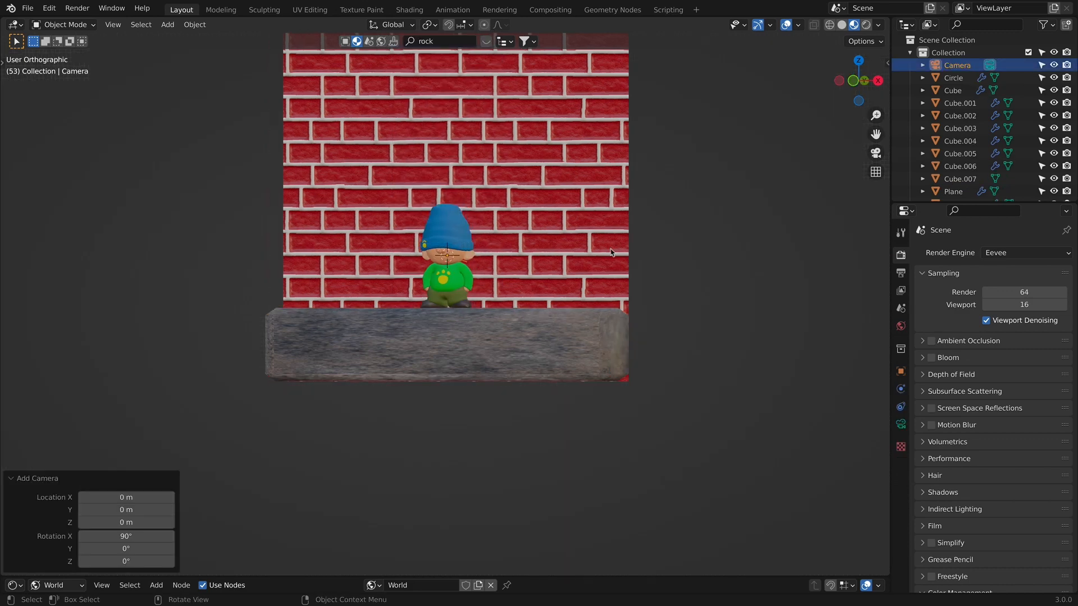
key(KP_3)
key(g)
key(y)
click(256, 239)
Look through the camera and reframe the shot on the character with walk navigation.
key(KP_0)
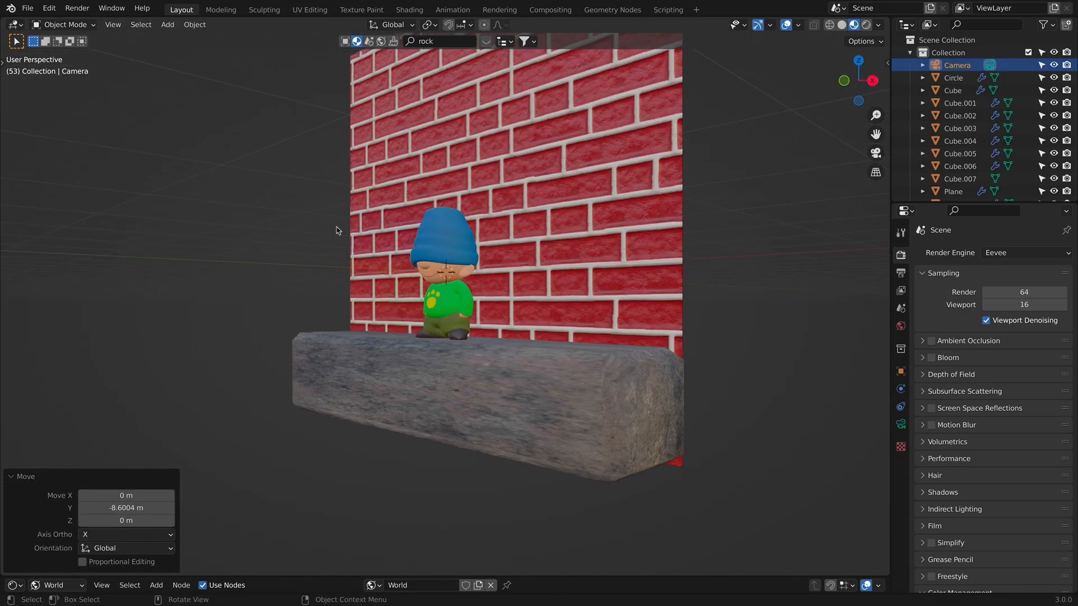
scroll(620, 299, up, 4)
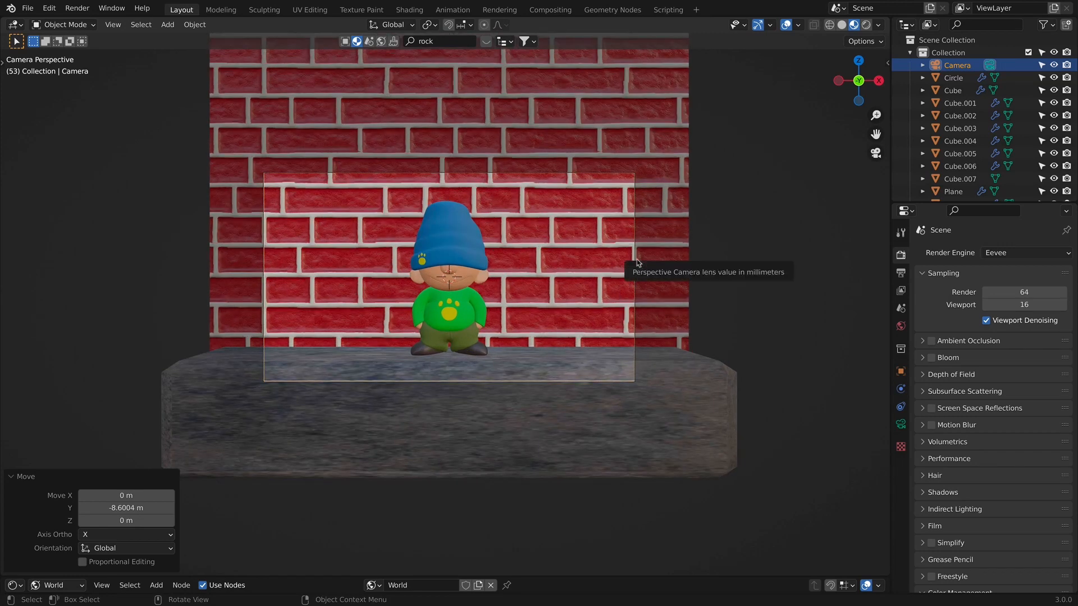
key(shift+grave)
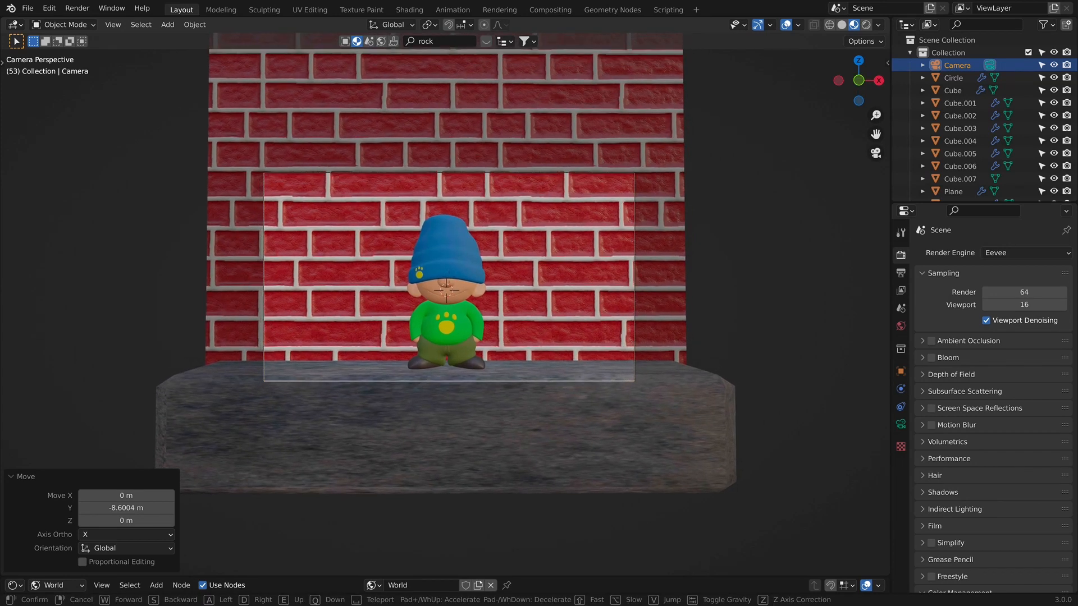
click(445, 308)
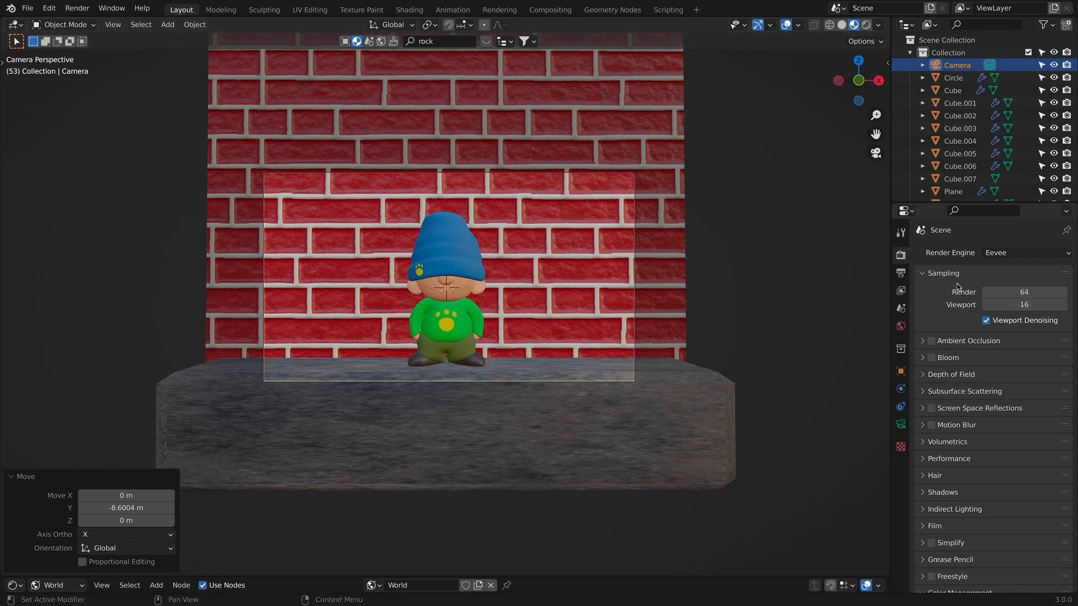
Set the render engine to Cycles.
click(1031, 253)
click(999, 260)
click(999, 254)
click(1003, 294)
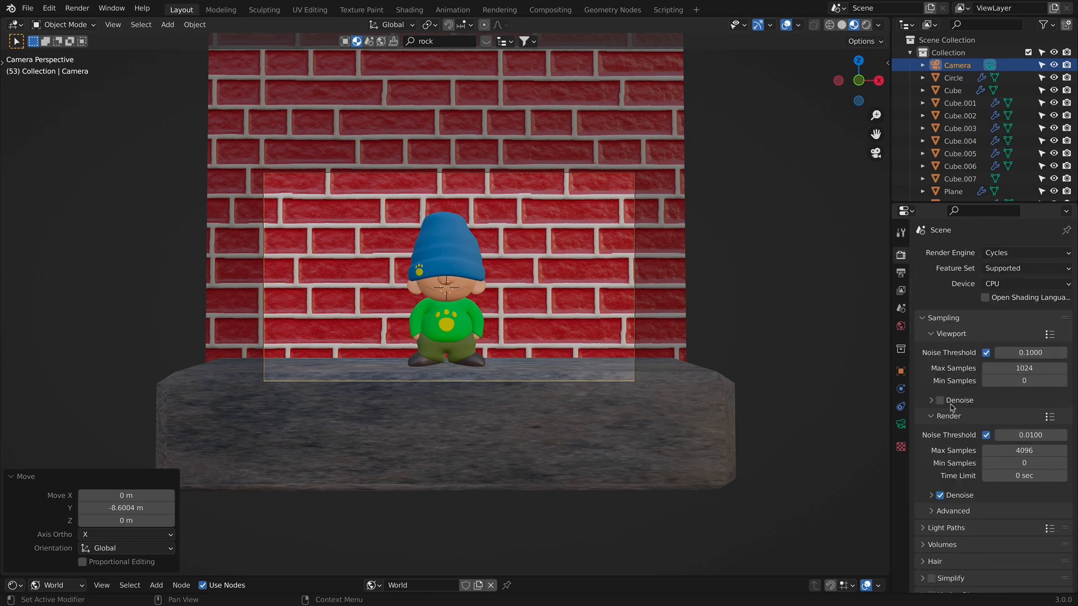
Set the color management look to High Contrast.
scroll(953, 413, down, 10)
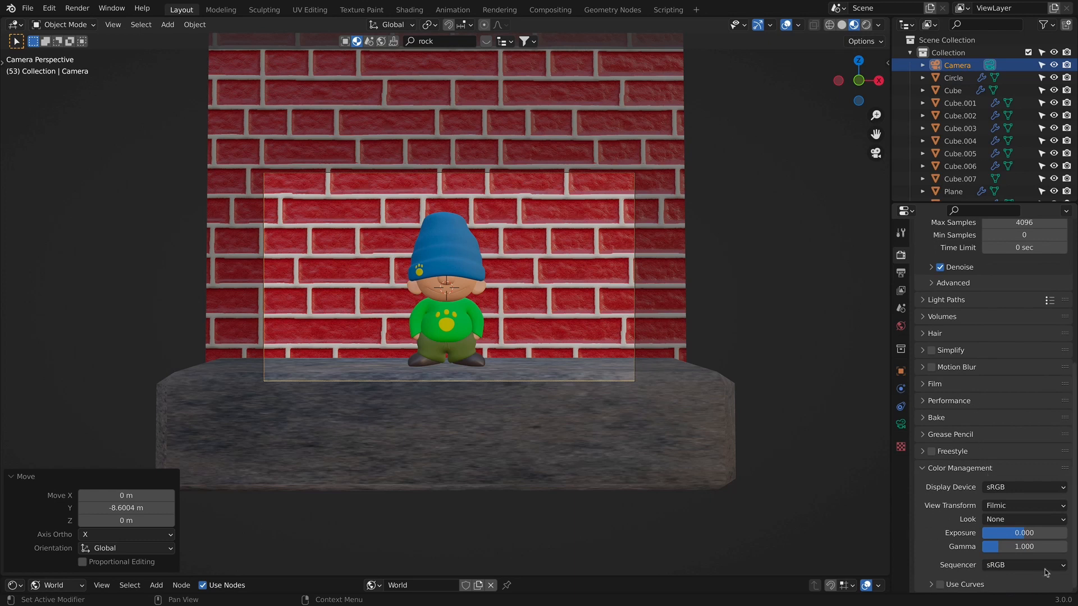
click(999, 520)
click(971, 505)
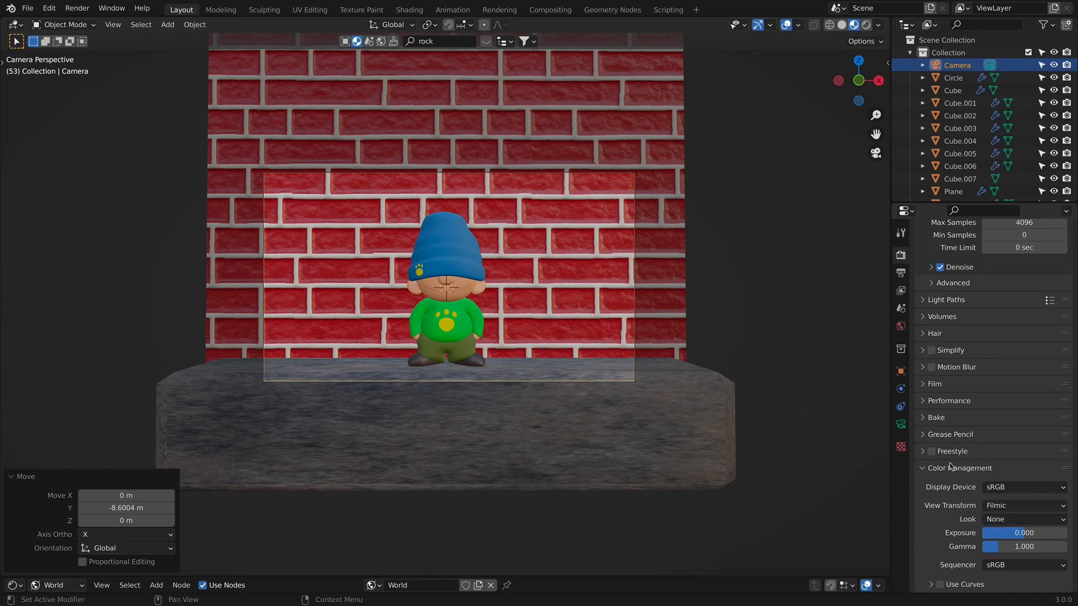
click(1004, 520)
click(1002, 472)
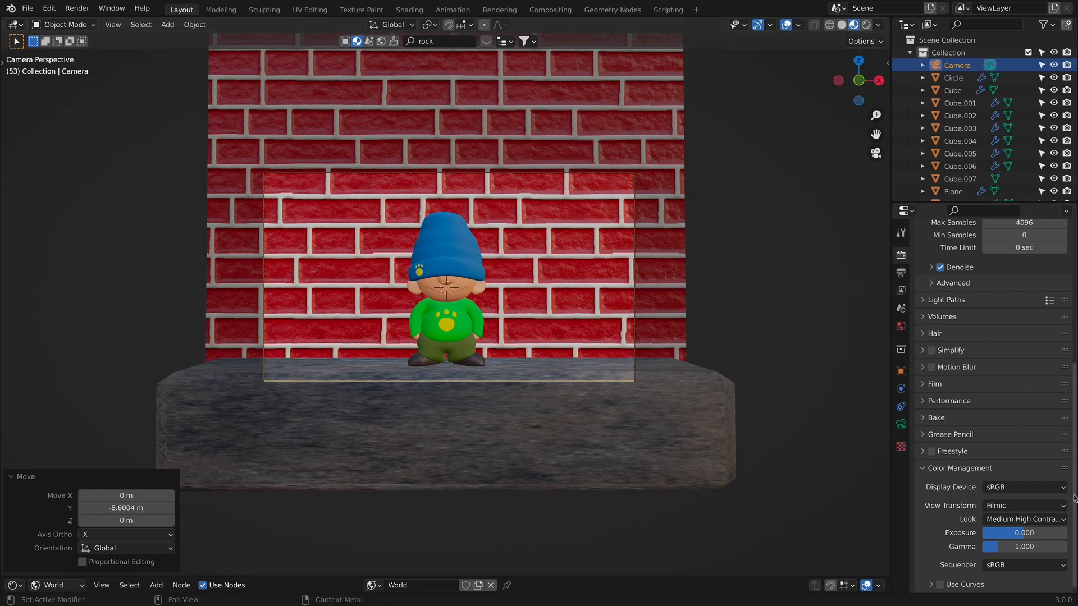
click(1025, 521)
click(994, 478)
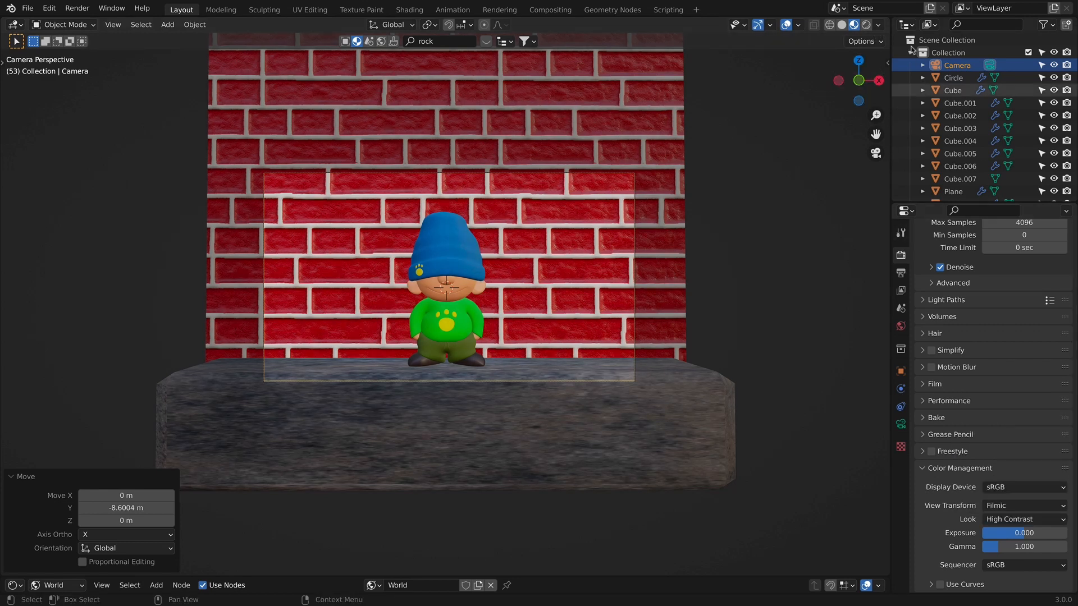
Show the rendered viewport preview and delete the Environment Texture, Mapping and Texture Coordinate nodes from the world shader.
click(867, 25)
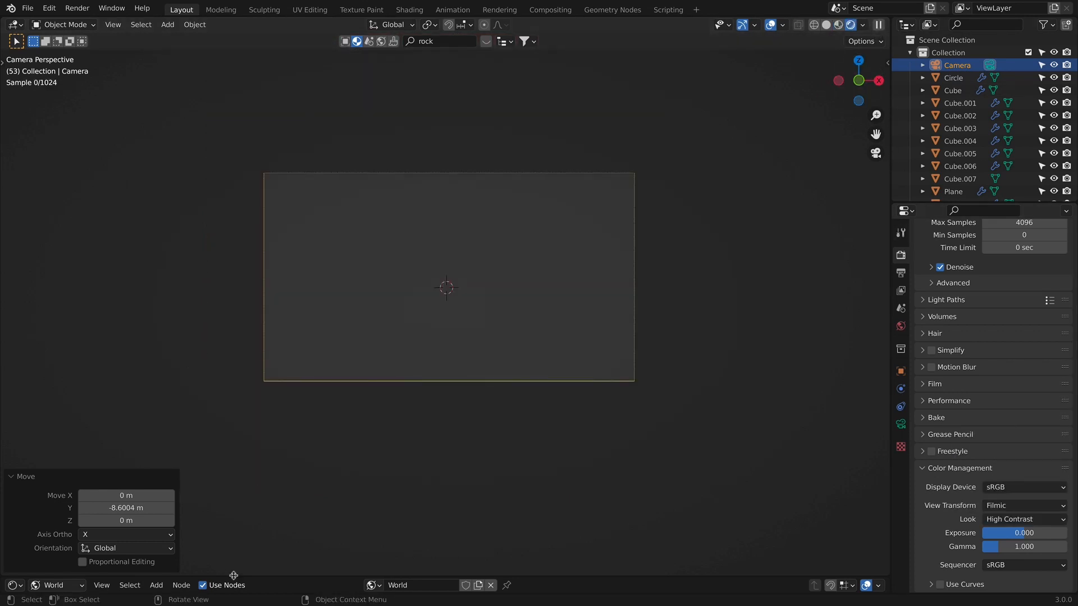
drag(234, 575, 241, 334)
drag(243, 476, 423, 521)
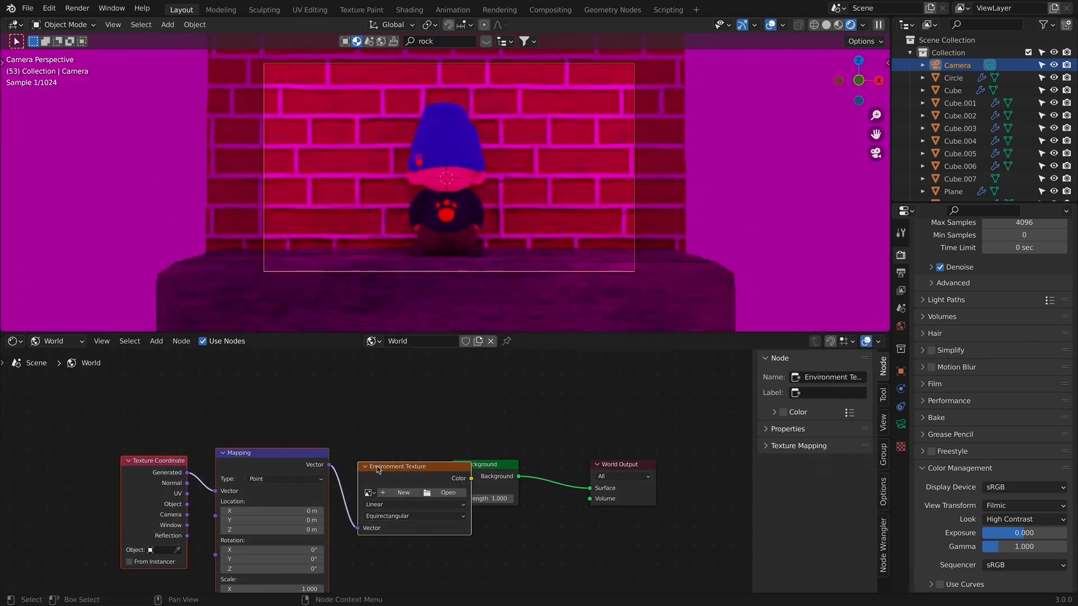
key(Delete)
Switch the shader editor to Object shaders and back to World.
click(56, 341)
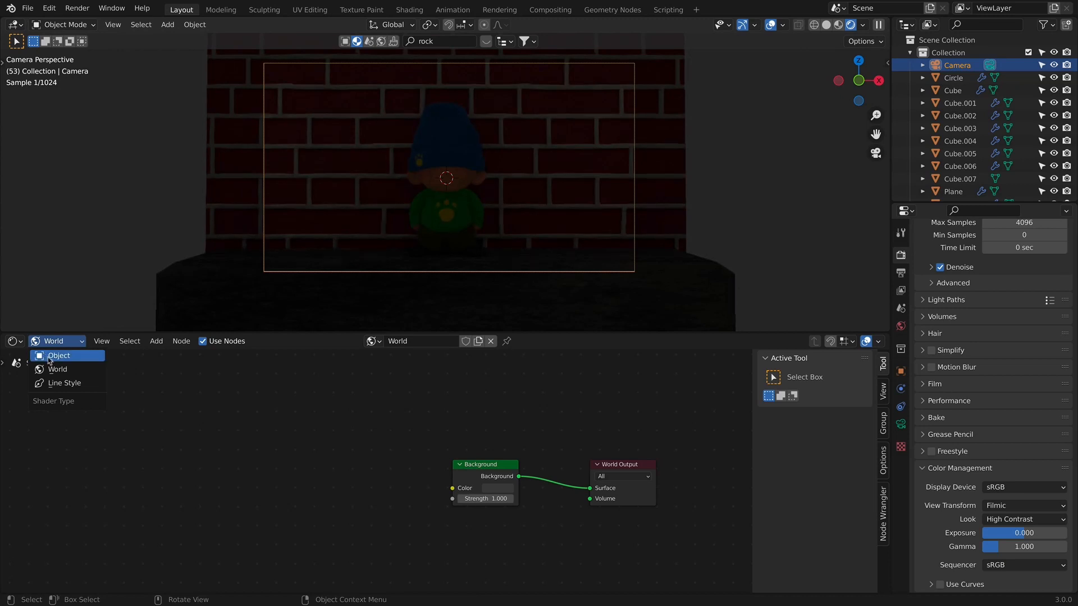
click(56, 356)
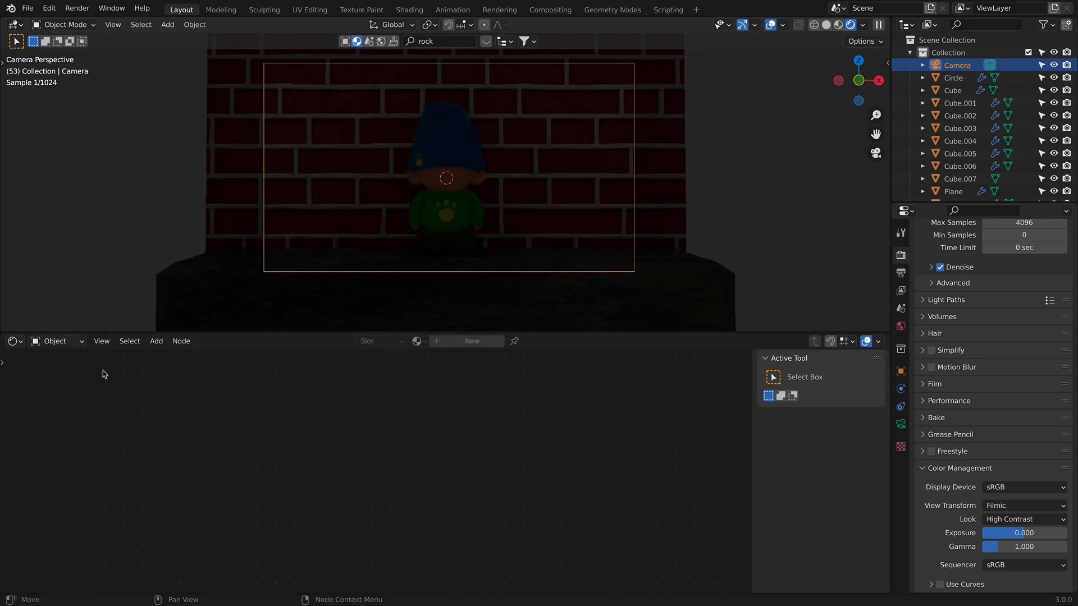
click(80, 343)
click(63, 368)
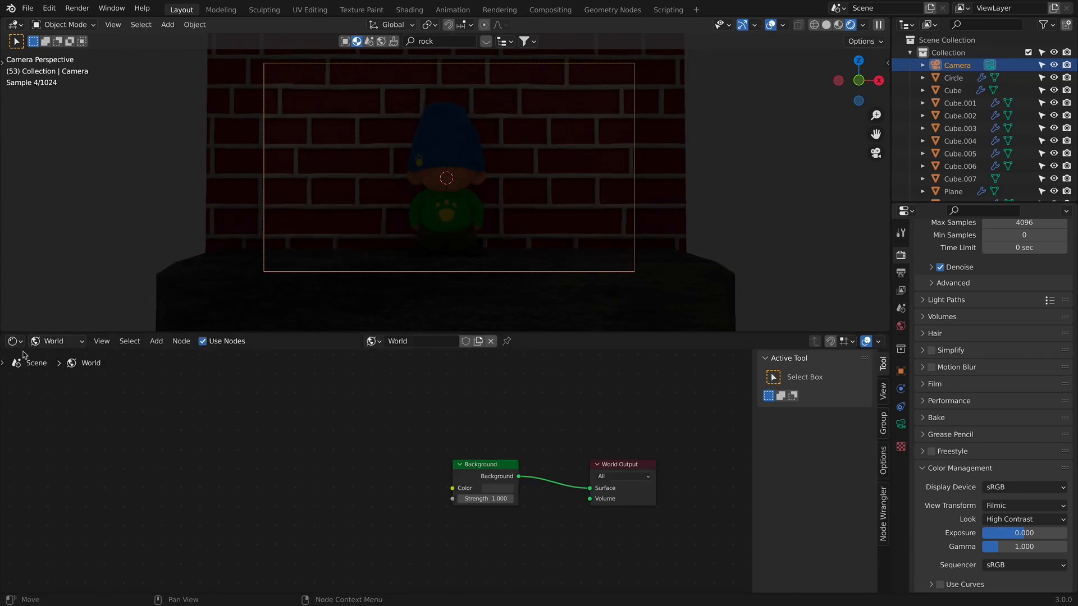
Add a connected Environment Texture setup with Mapping and Texture Coordinate nodes to the Background node and space it out.
click(480, 464)
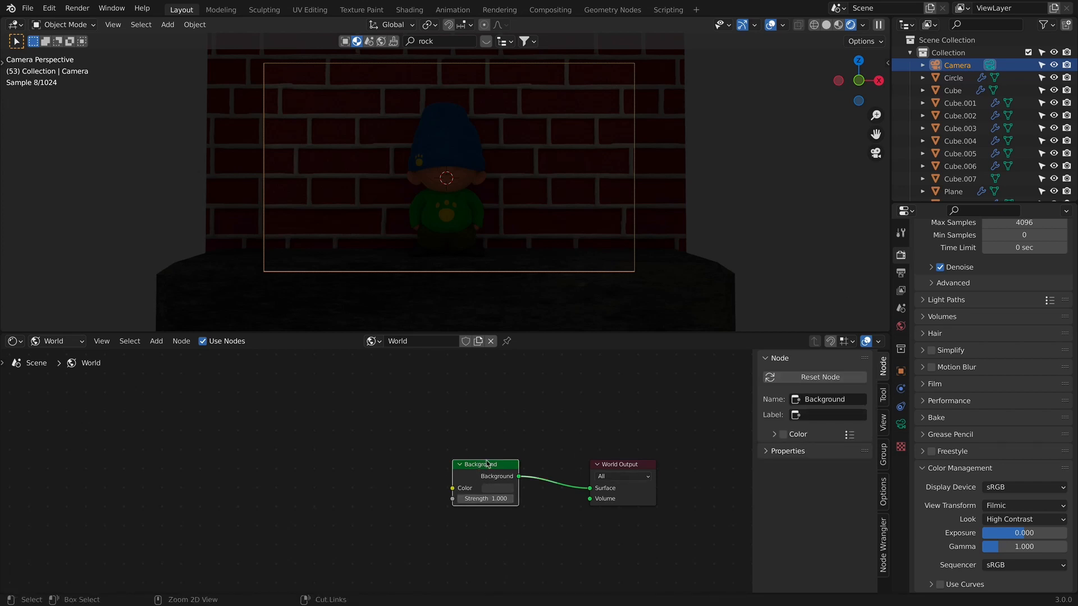
key(ctrl+t)
drag(402, 456, 344, 426)
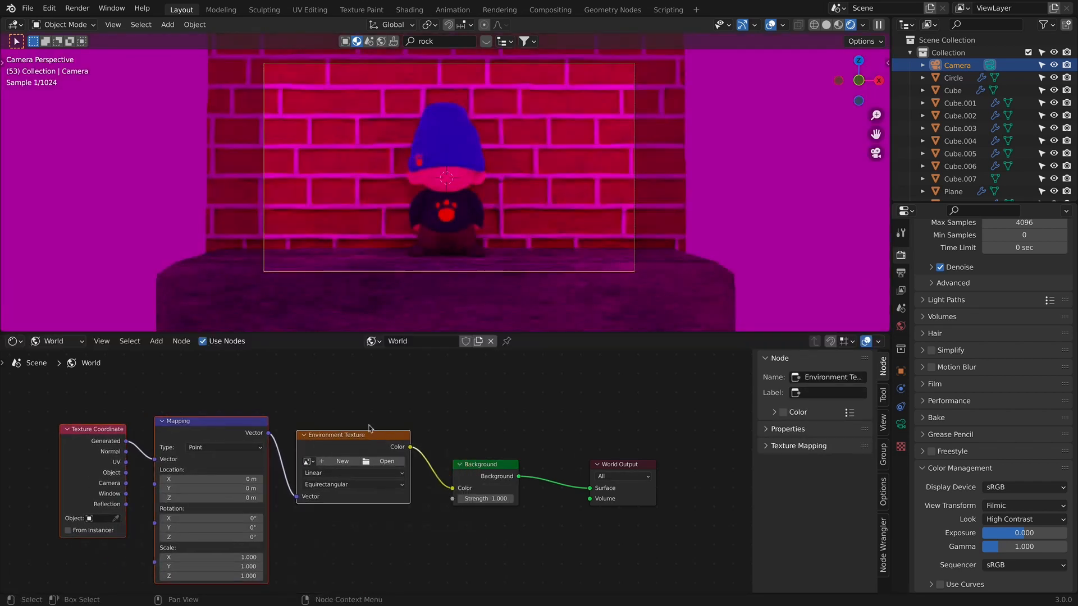
Load studio_small_05_4k.hdr from the HDRI folder into the Environment Texture node.
click(382, 461)
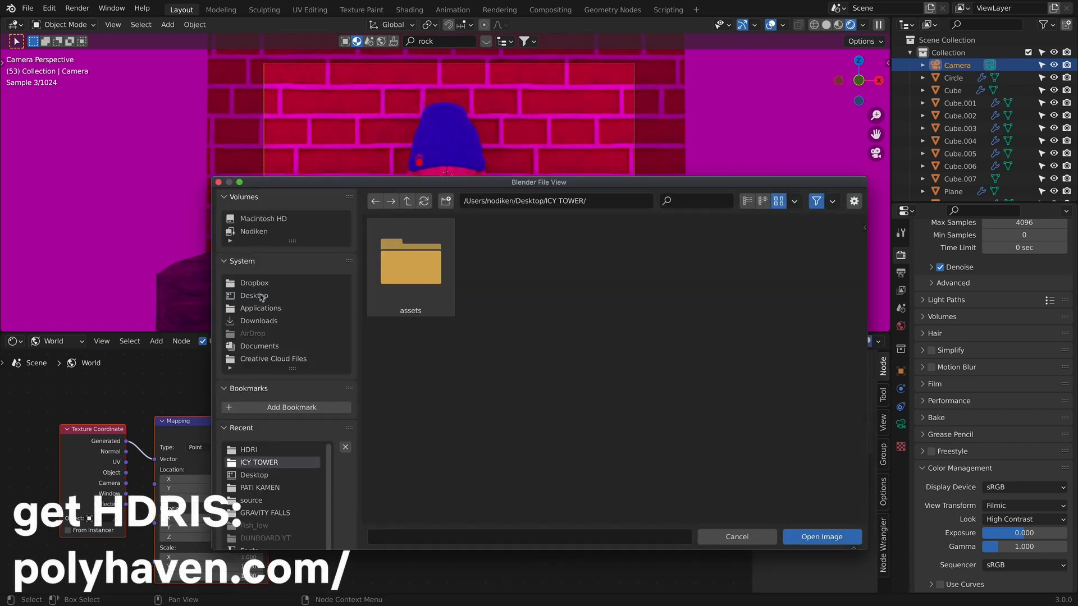
click(248, 450)
click(602, 263)
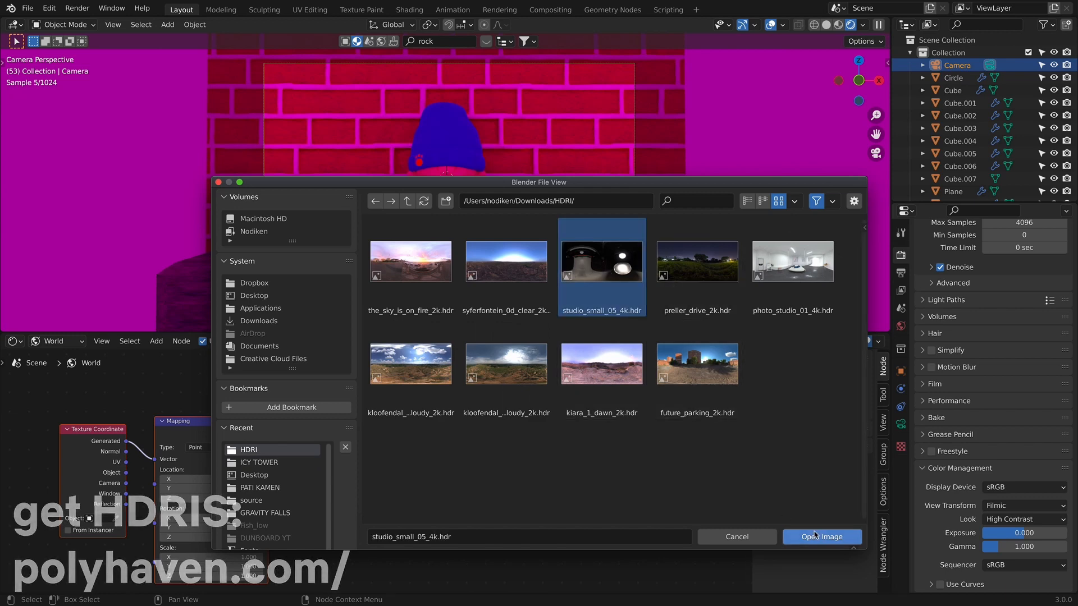
click(813, 540)
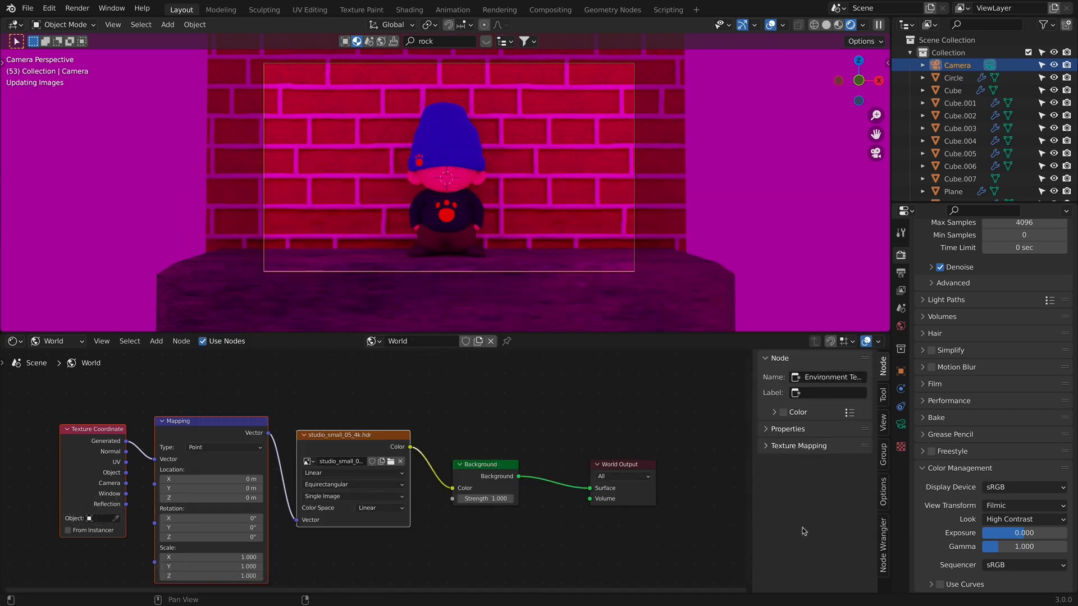
Enlarge the 3D viewport and set the maximum samples to 128 for both viewport and final render.
drag(570, 334, 571, 491)
scroll(557, 324, up, 1)
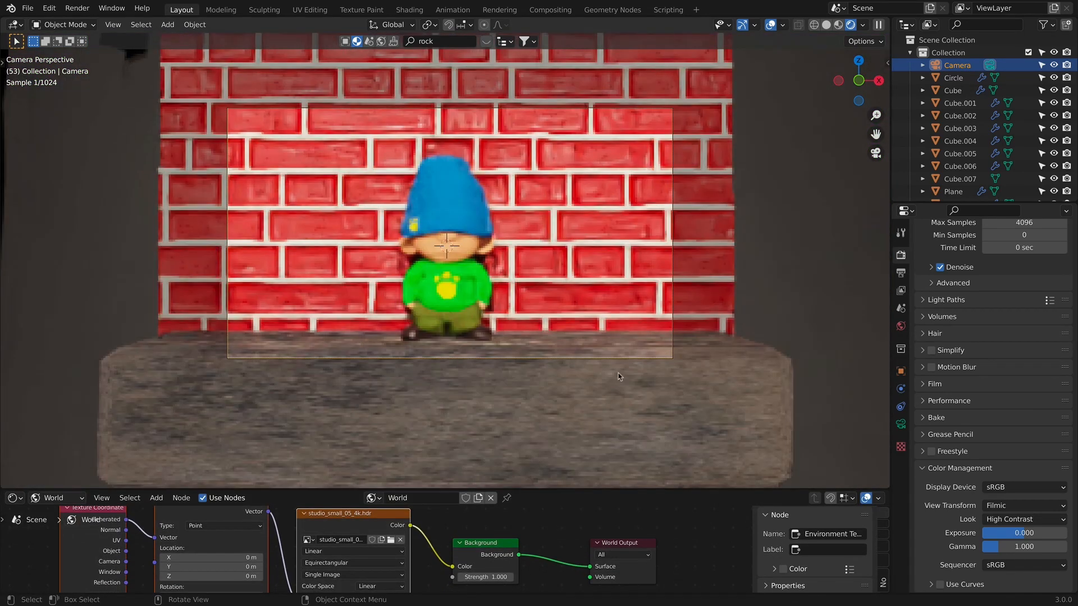
scroll(1050, 330, up, 3)
scroll(1050, 331, up, 4)
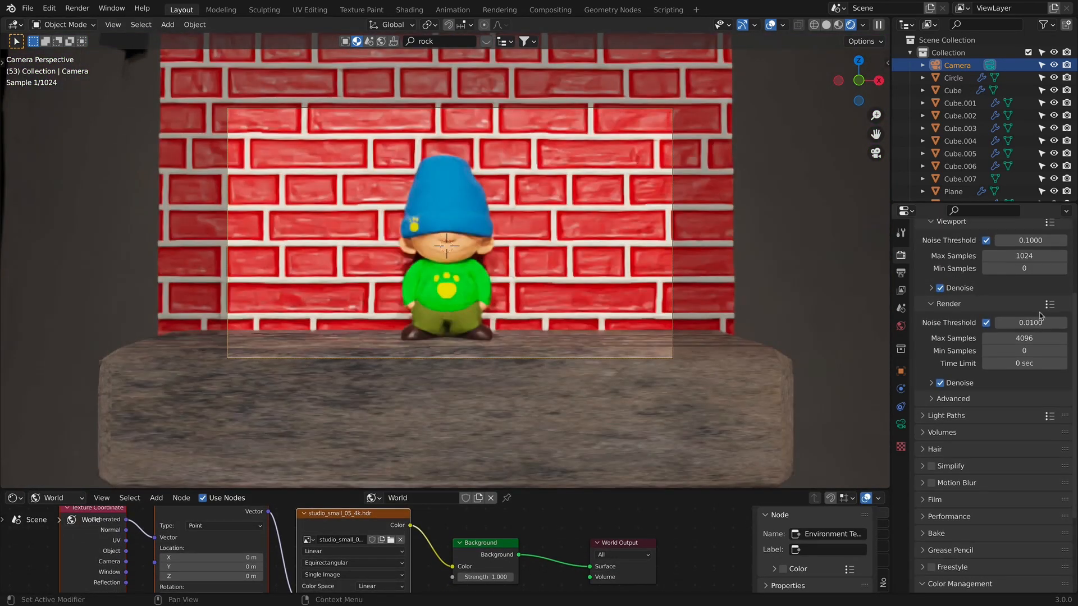
scroll(1032, 331, up, 3)
click(1031, 363)
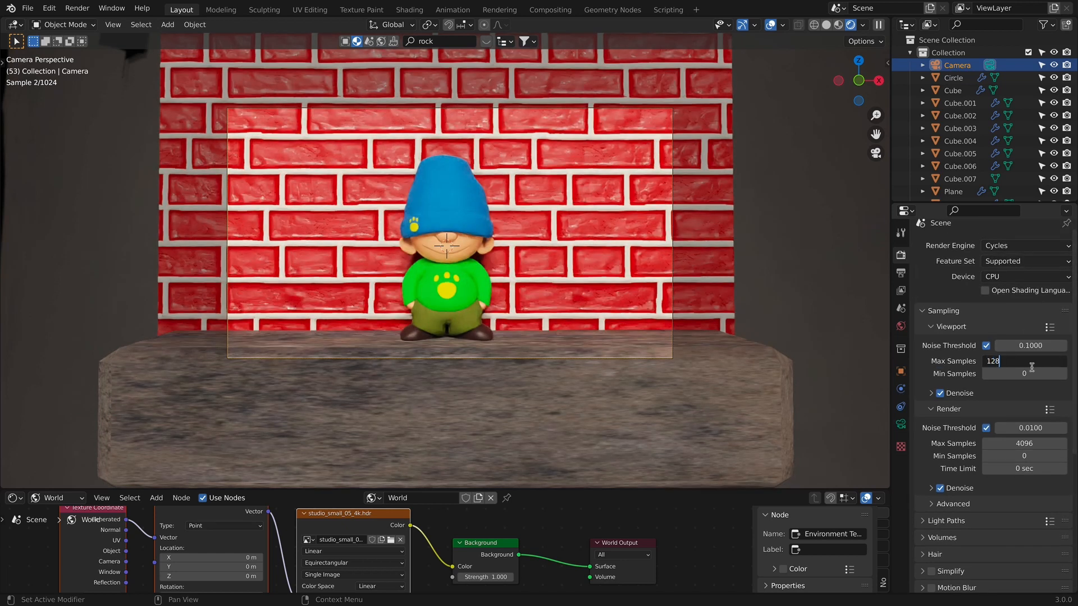
key(Return)
click(1011, 444)
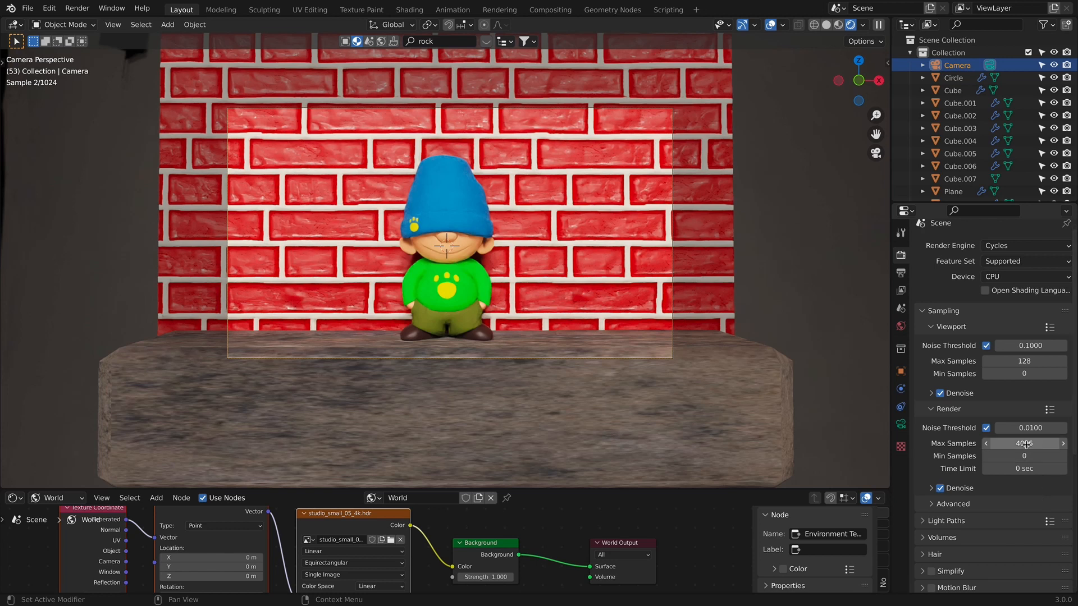
text(128)
key(Return)
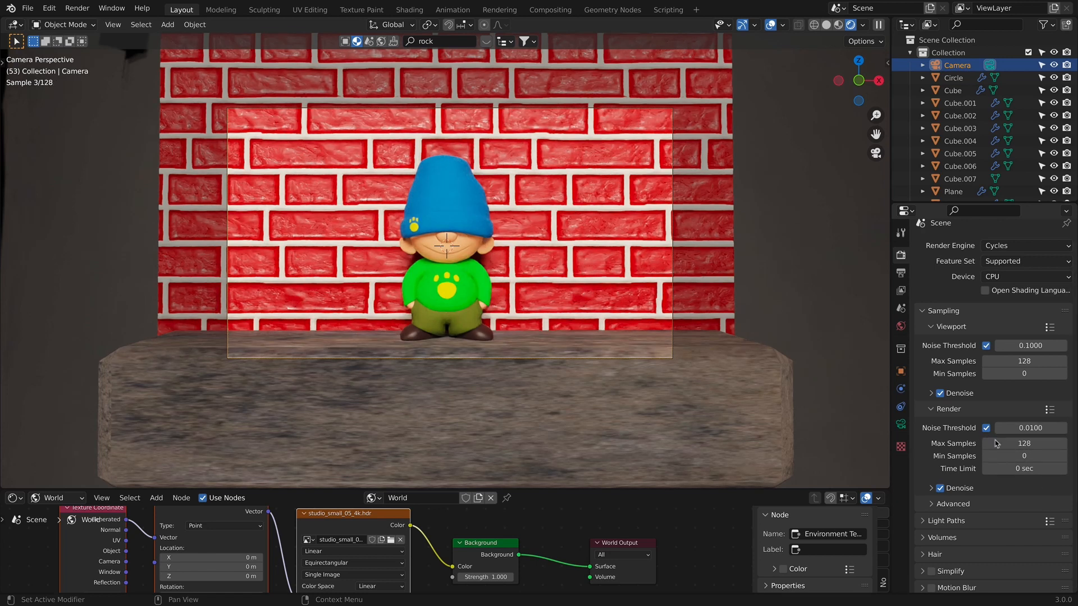
Review the render and output settings and render the scene from the camera.
scroll(982, 485, down, 5)
scroll(981, 485, down, 4)
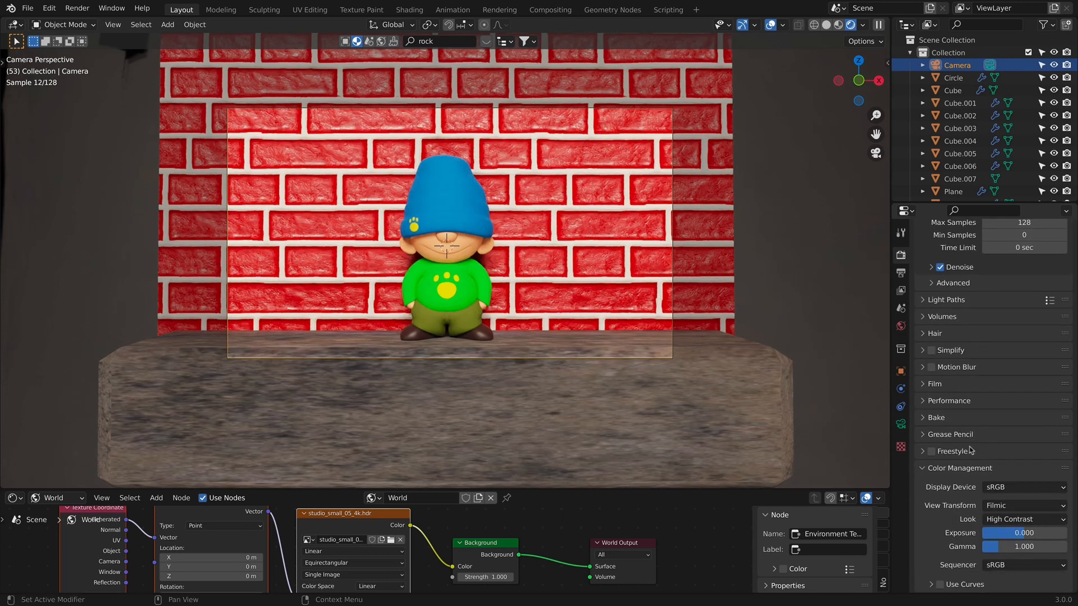
scroll(1017, 542, up, 9)
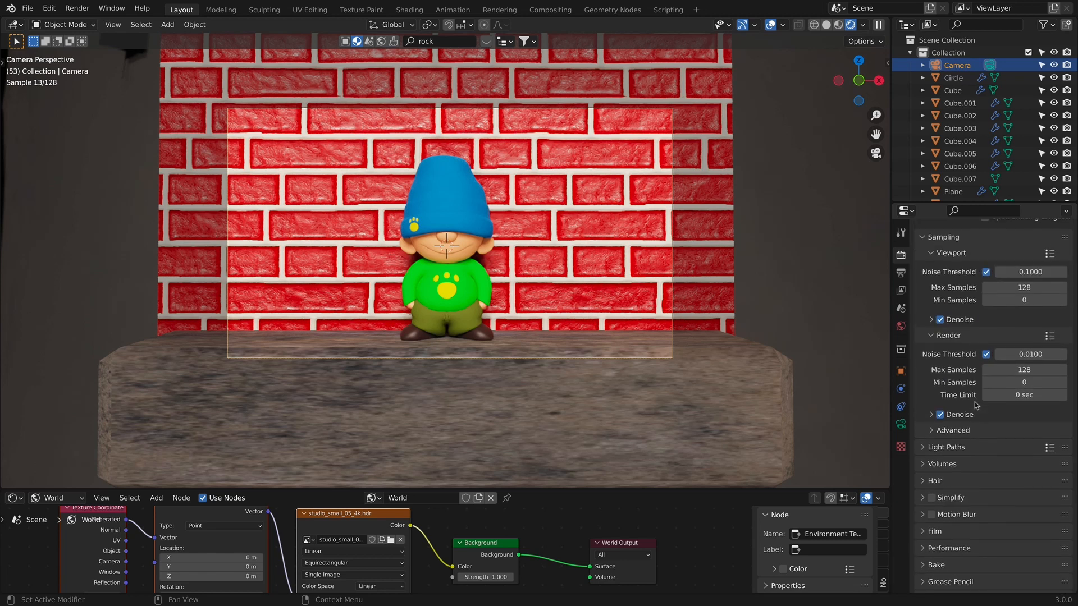
click(901, 273)
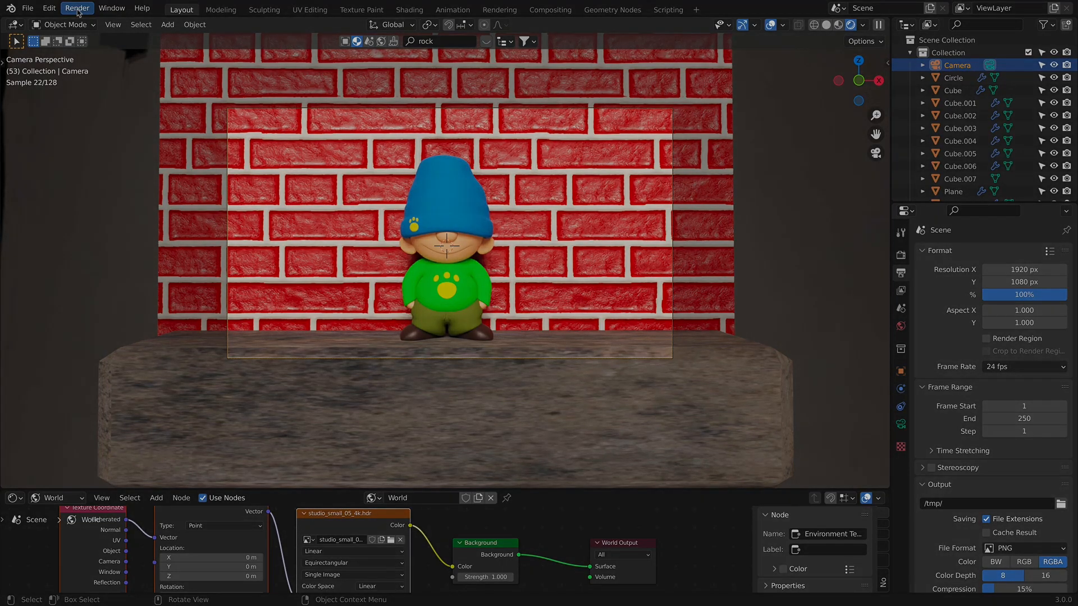
click(78, 9)
click(101, 33)
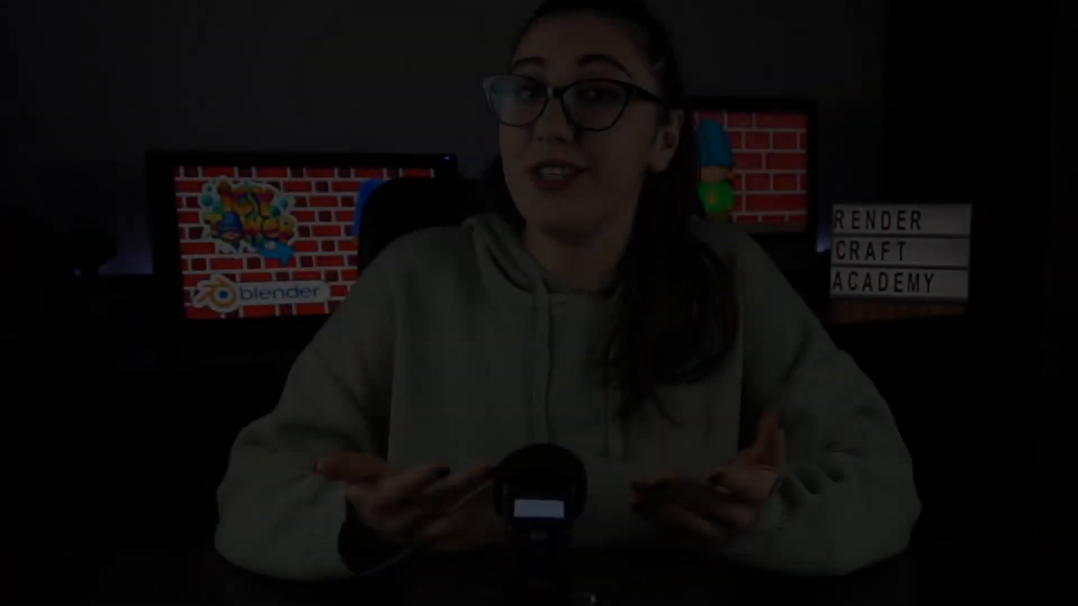